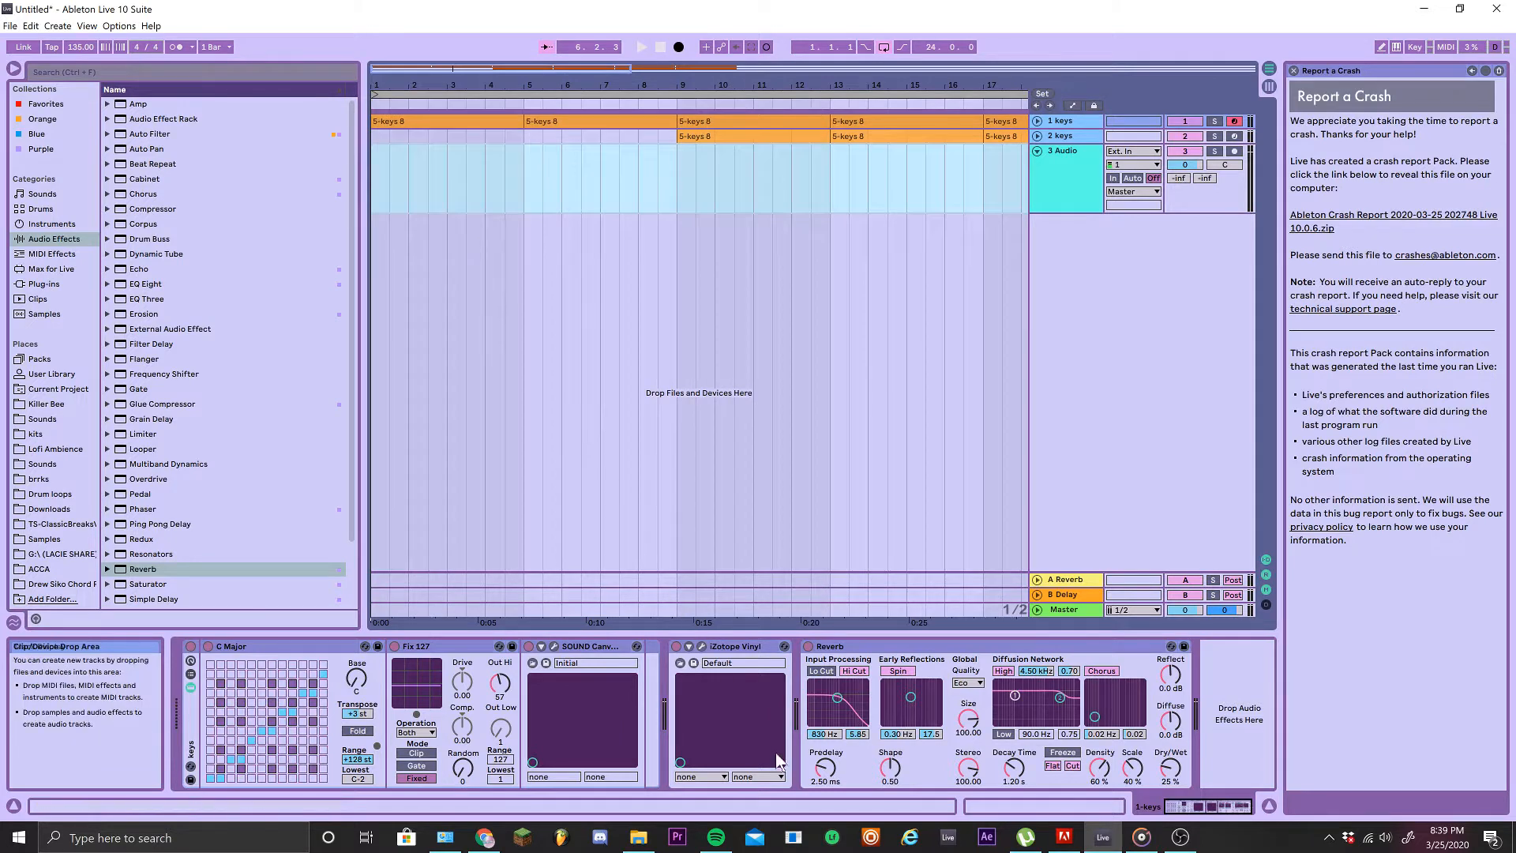
Search the computer for "fuckk" and open the LOFI_003_FUCKKOTA 142bpm MP3 file
left_click(646, 842)
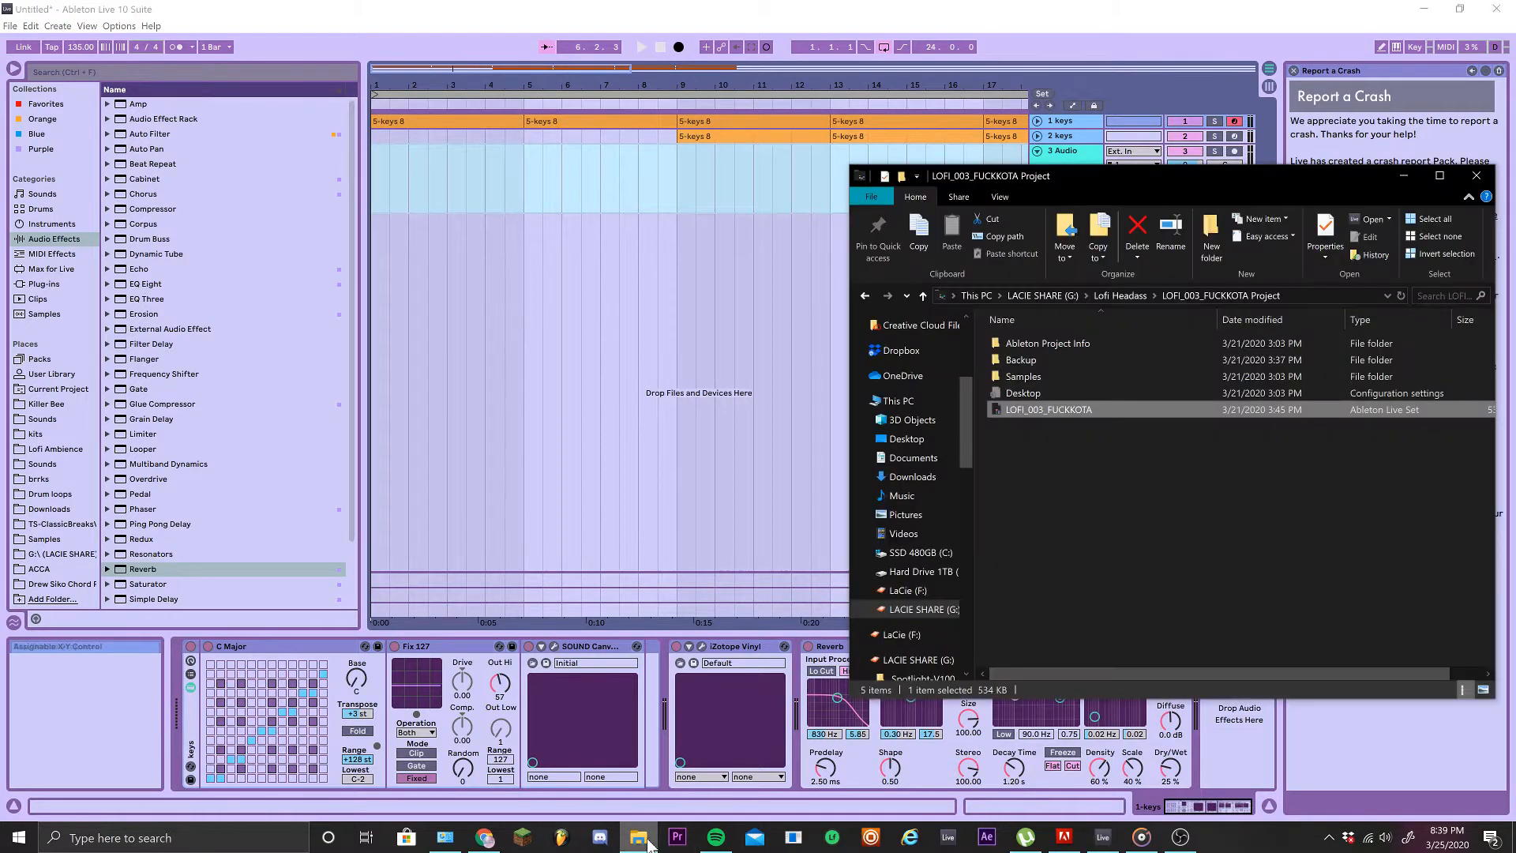
left_click(229, 838)
type("fuckk")
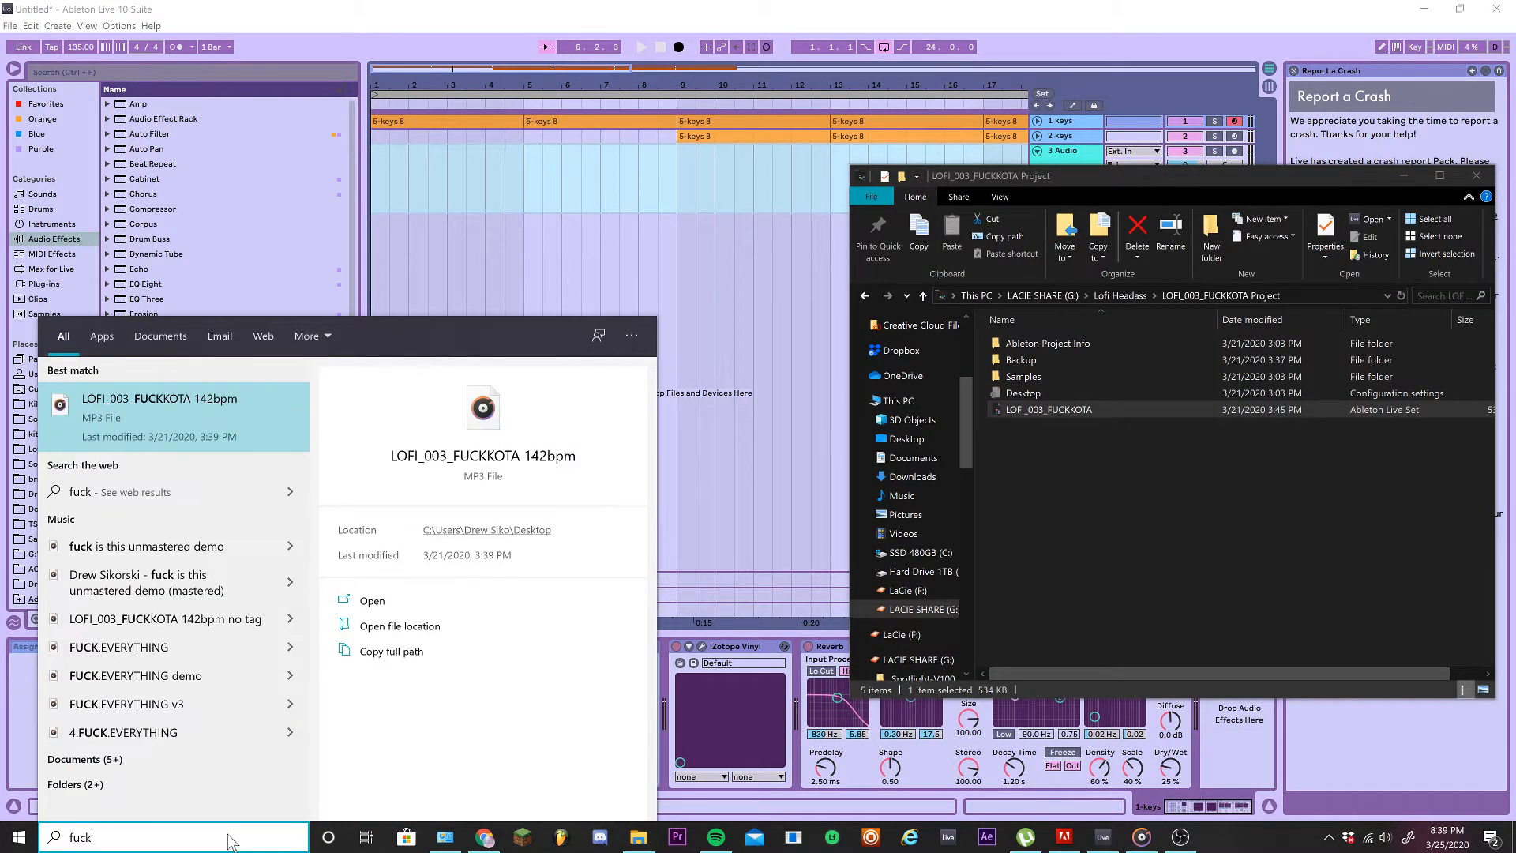
left_click(174, 414)
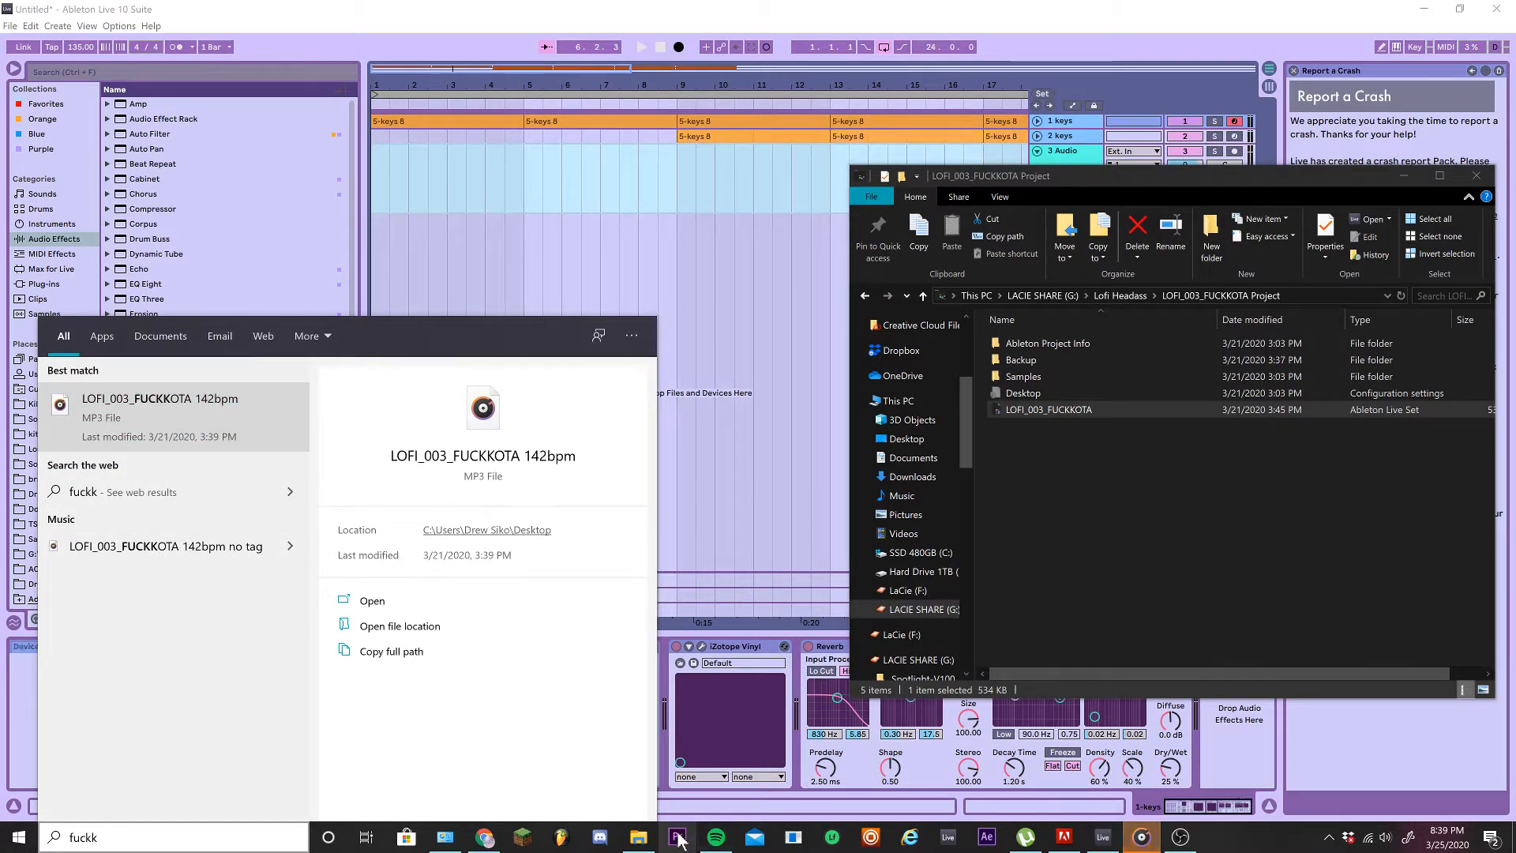
Switch to Groove Music to preview the LOFI_003_FUCKKOTA 142bpm track, and close the player
left_click(644, 843)
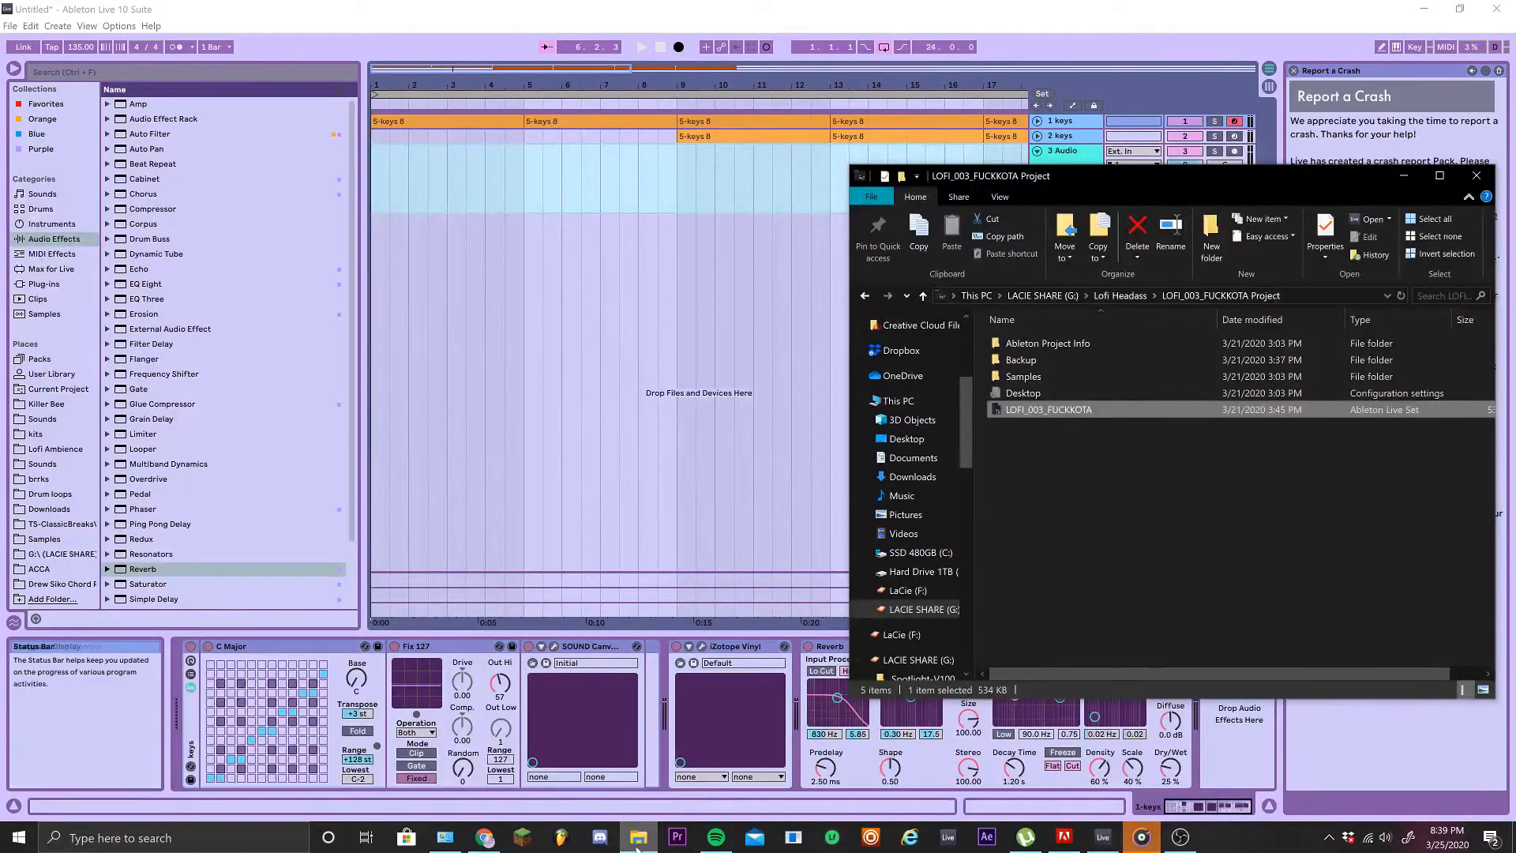
left_click(638, 843)
left_click(638, 842)
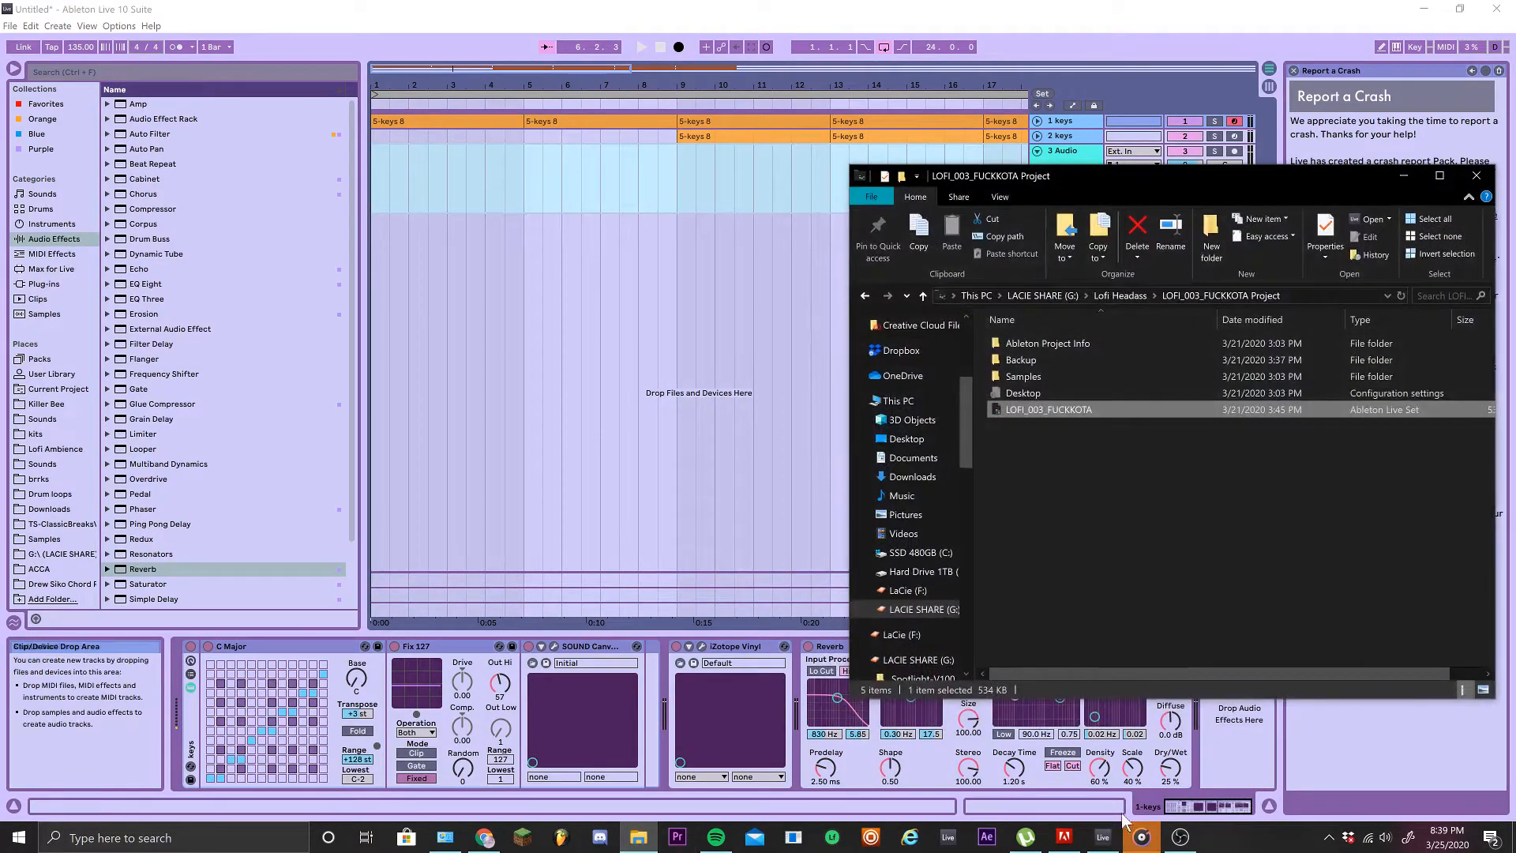
left_click(1142, 837)
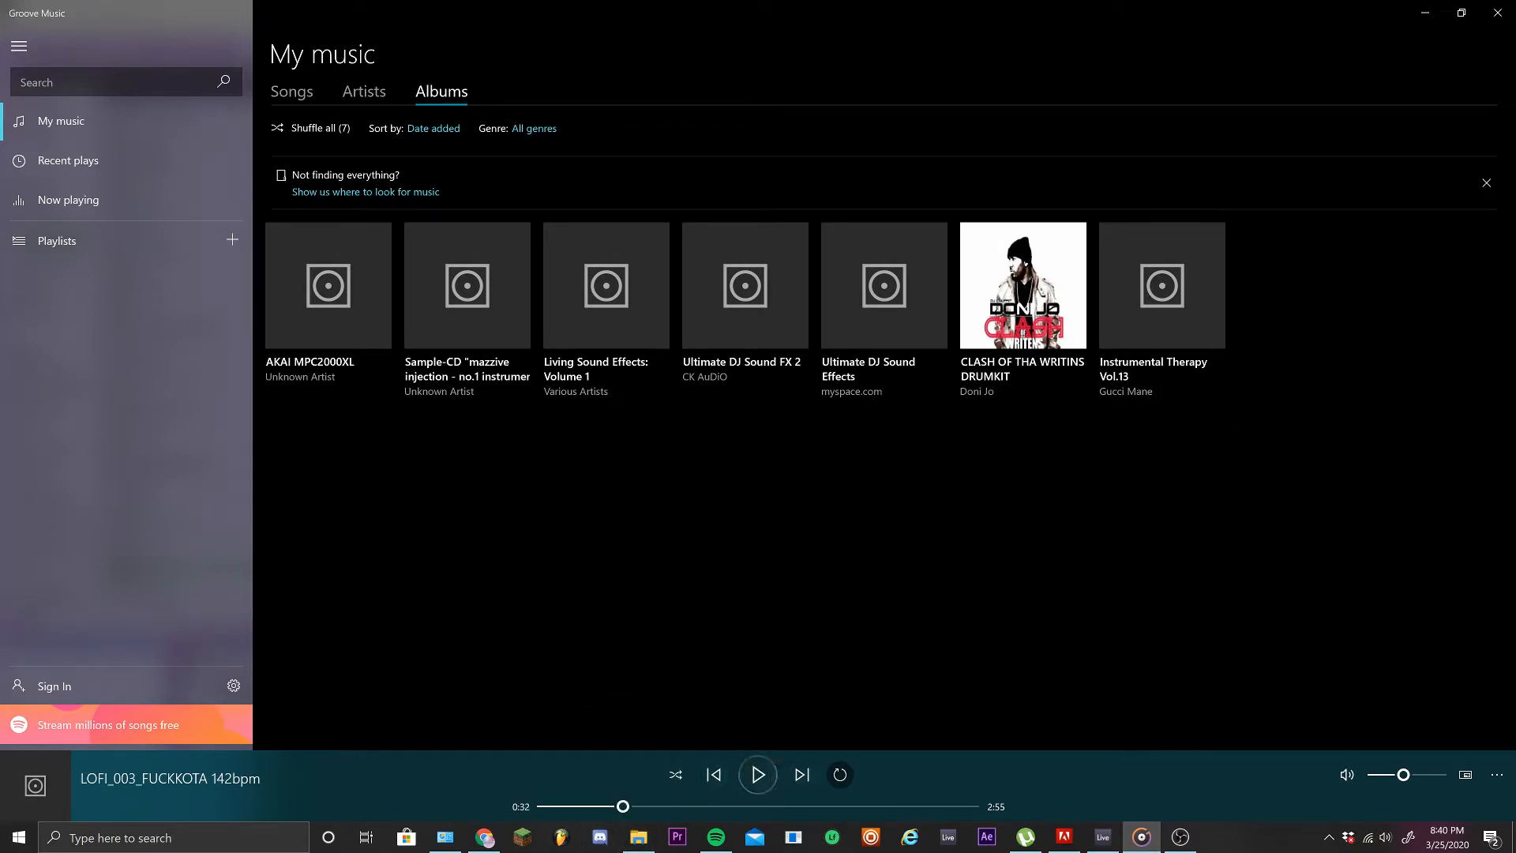
left_click(1508, 10)
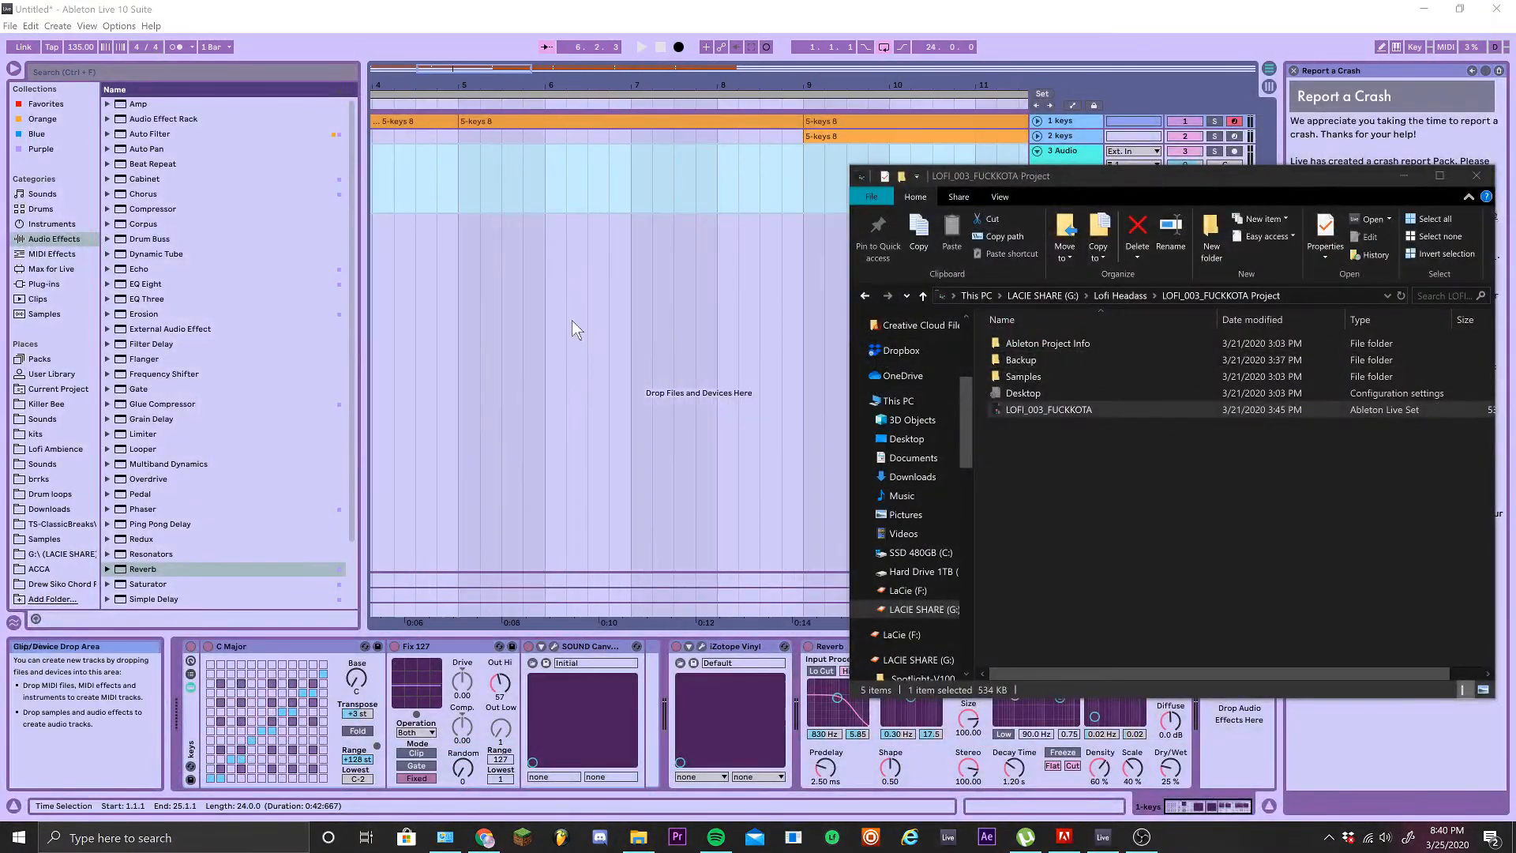
Switch back to Ableton Live and unfold the 1 keys and 2 keys tracks to show their MIDI notes
left_click(571, 319)
scroll(558, 295, "up", 2)
left_click_drag(557, 295, 1353, 298)
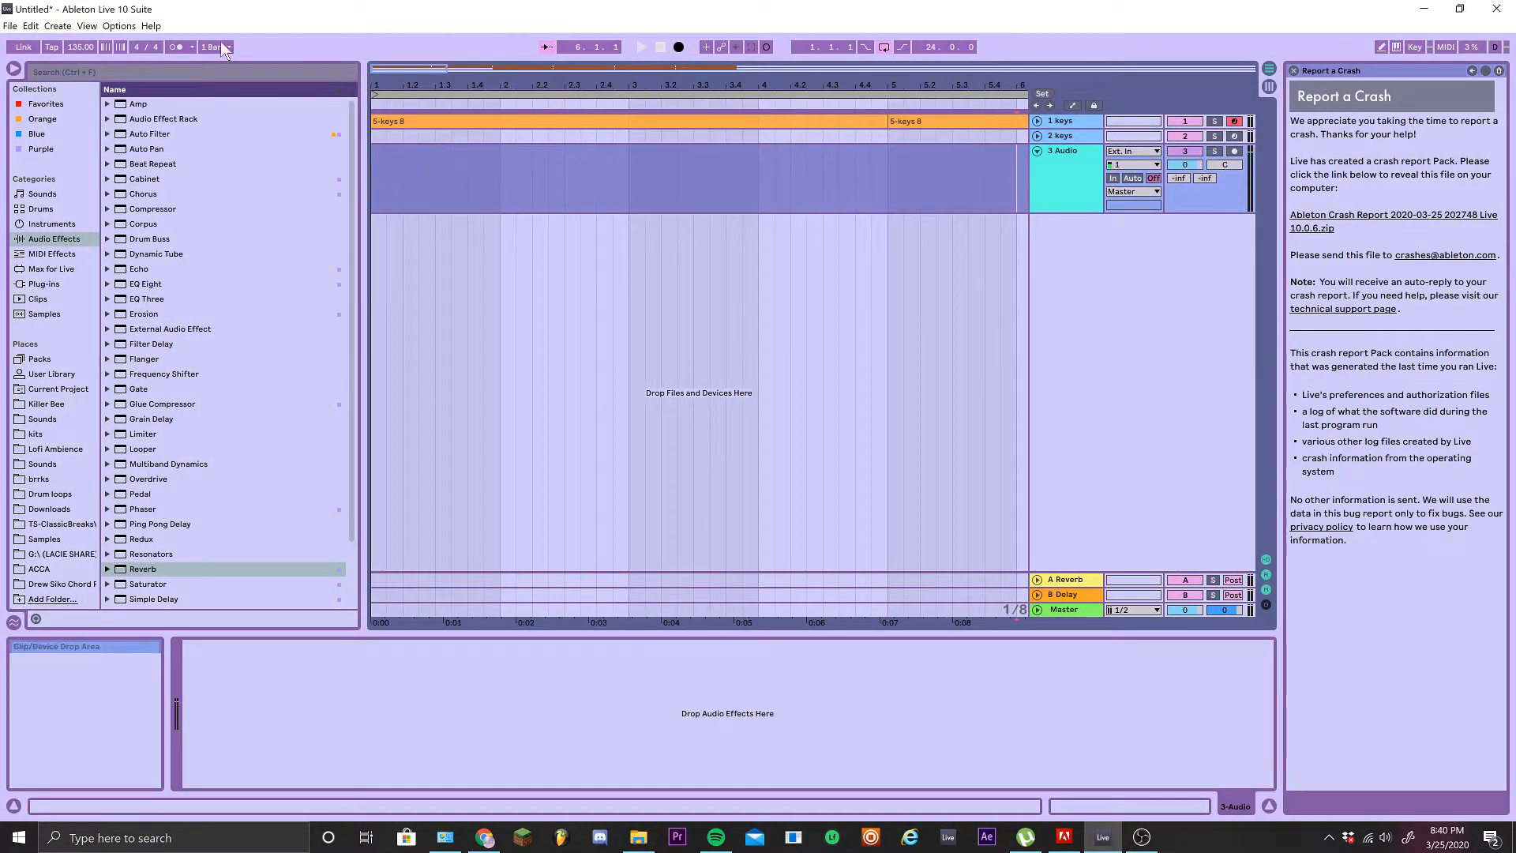
scroll(540, 287, "down", 3)
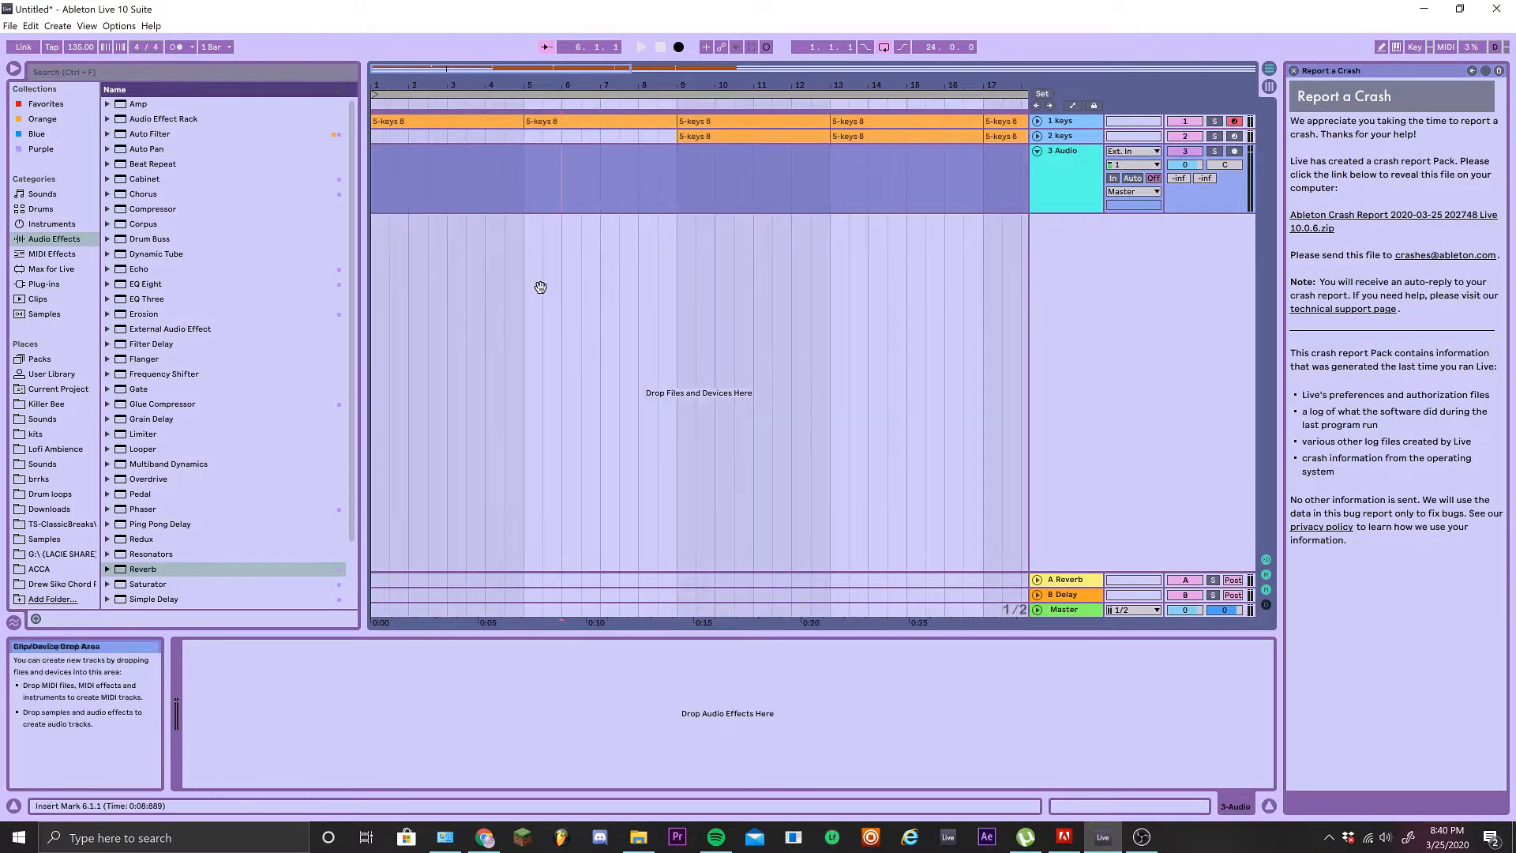
scroll(542, 249, "down", 2)
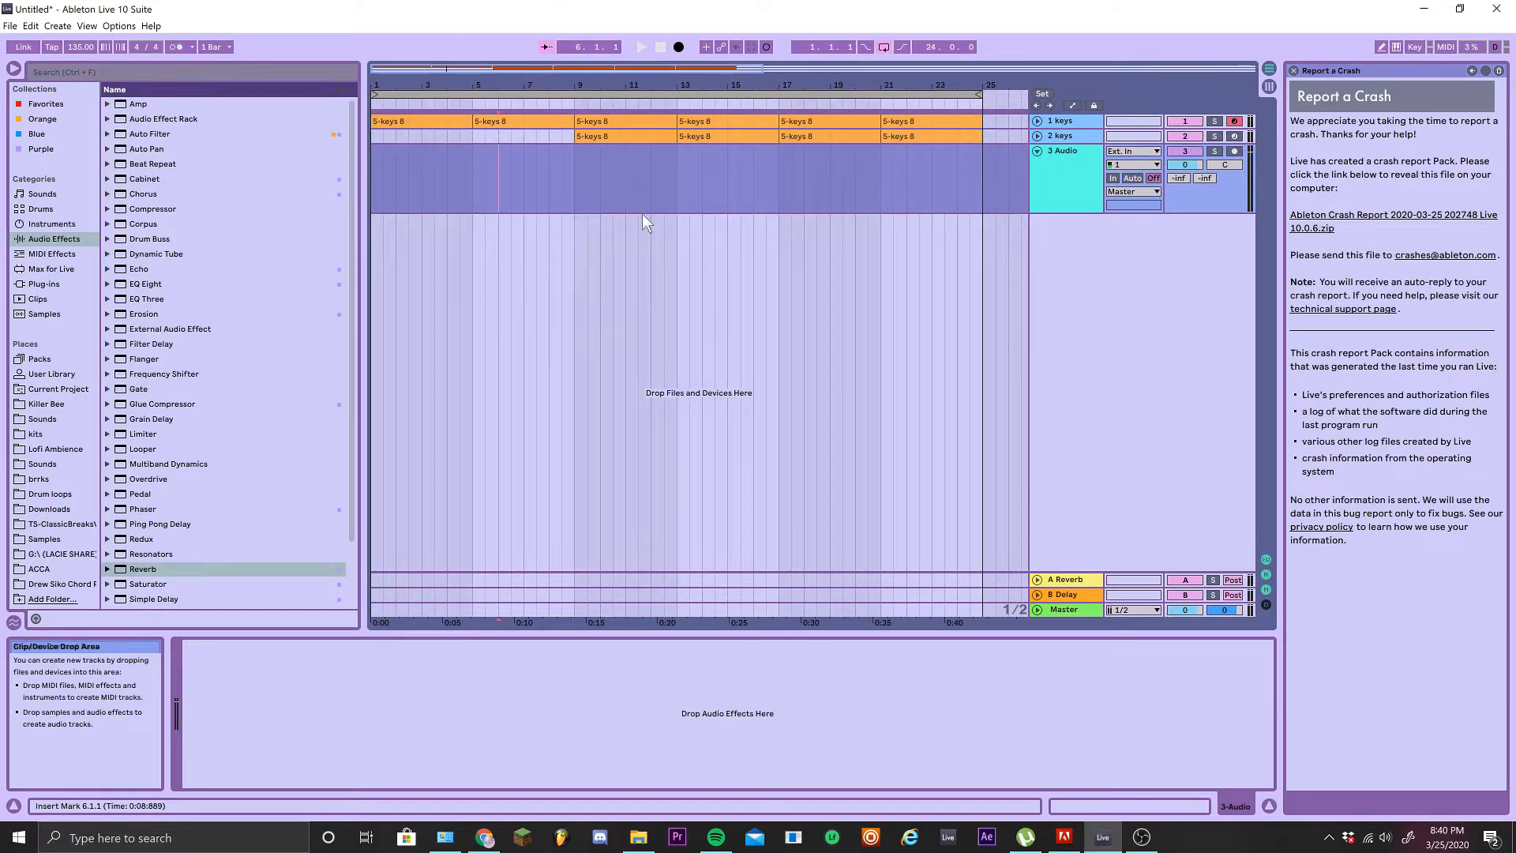
scroll(373, 154, "up", 2)
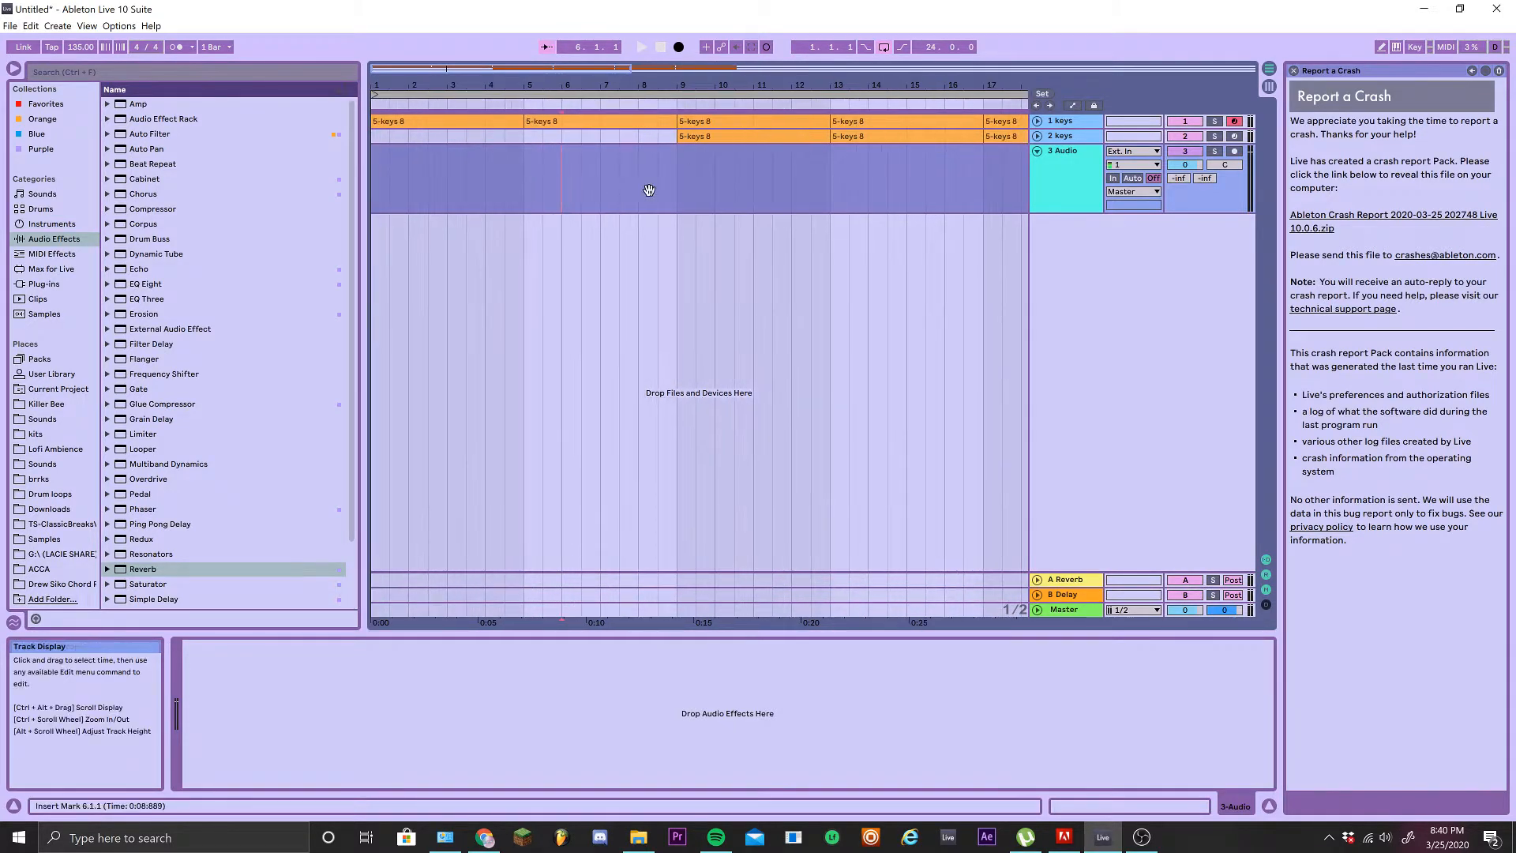
left_click(423, 120)
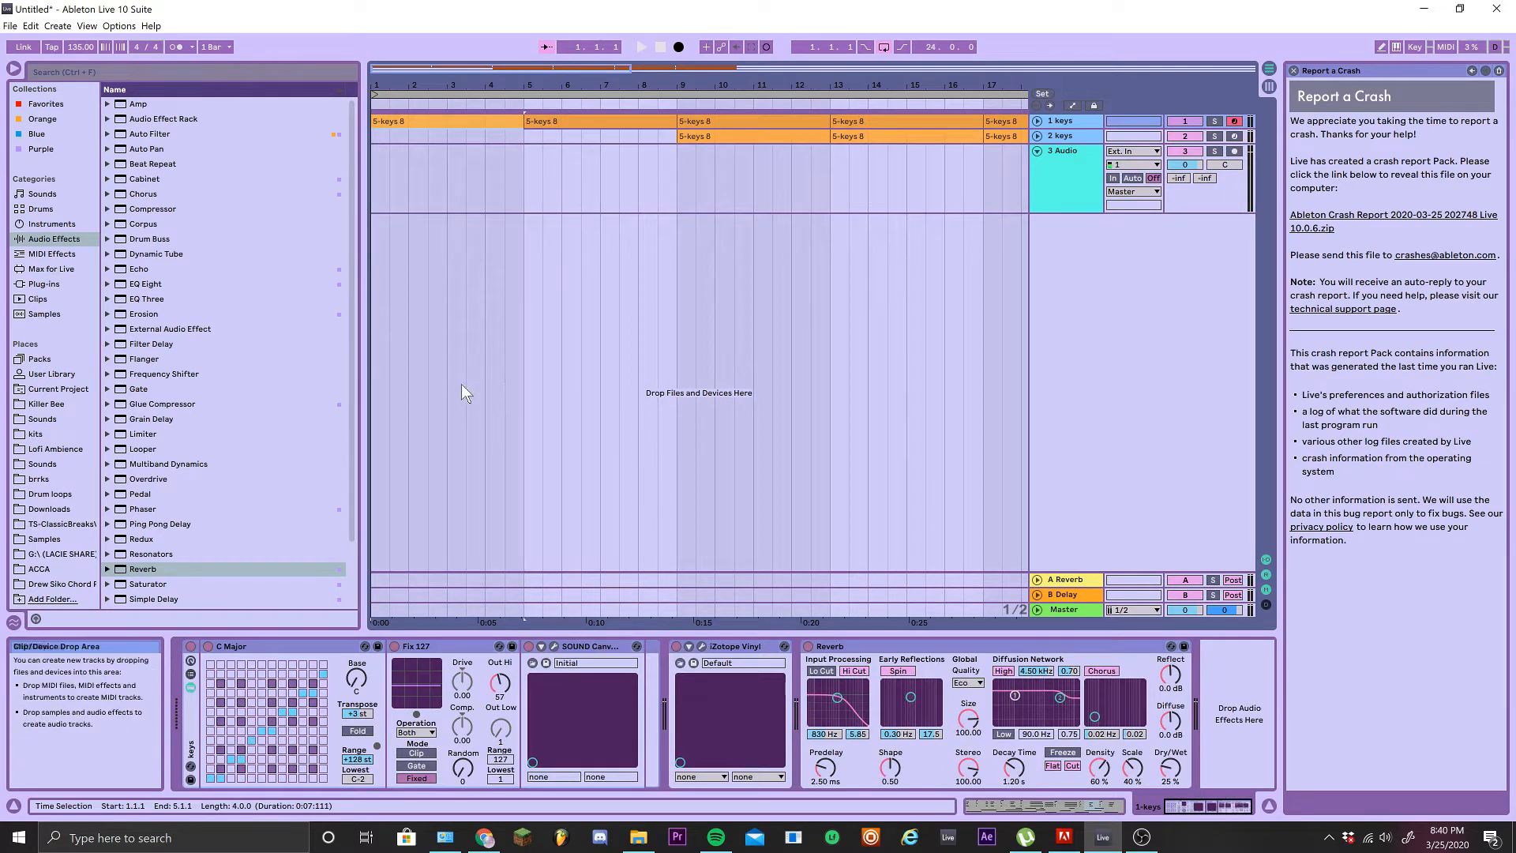
scroll(461, 237, "up", 2)
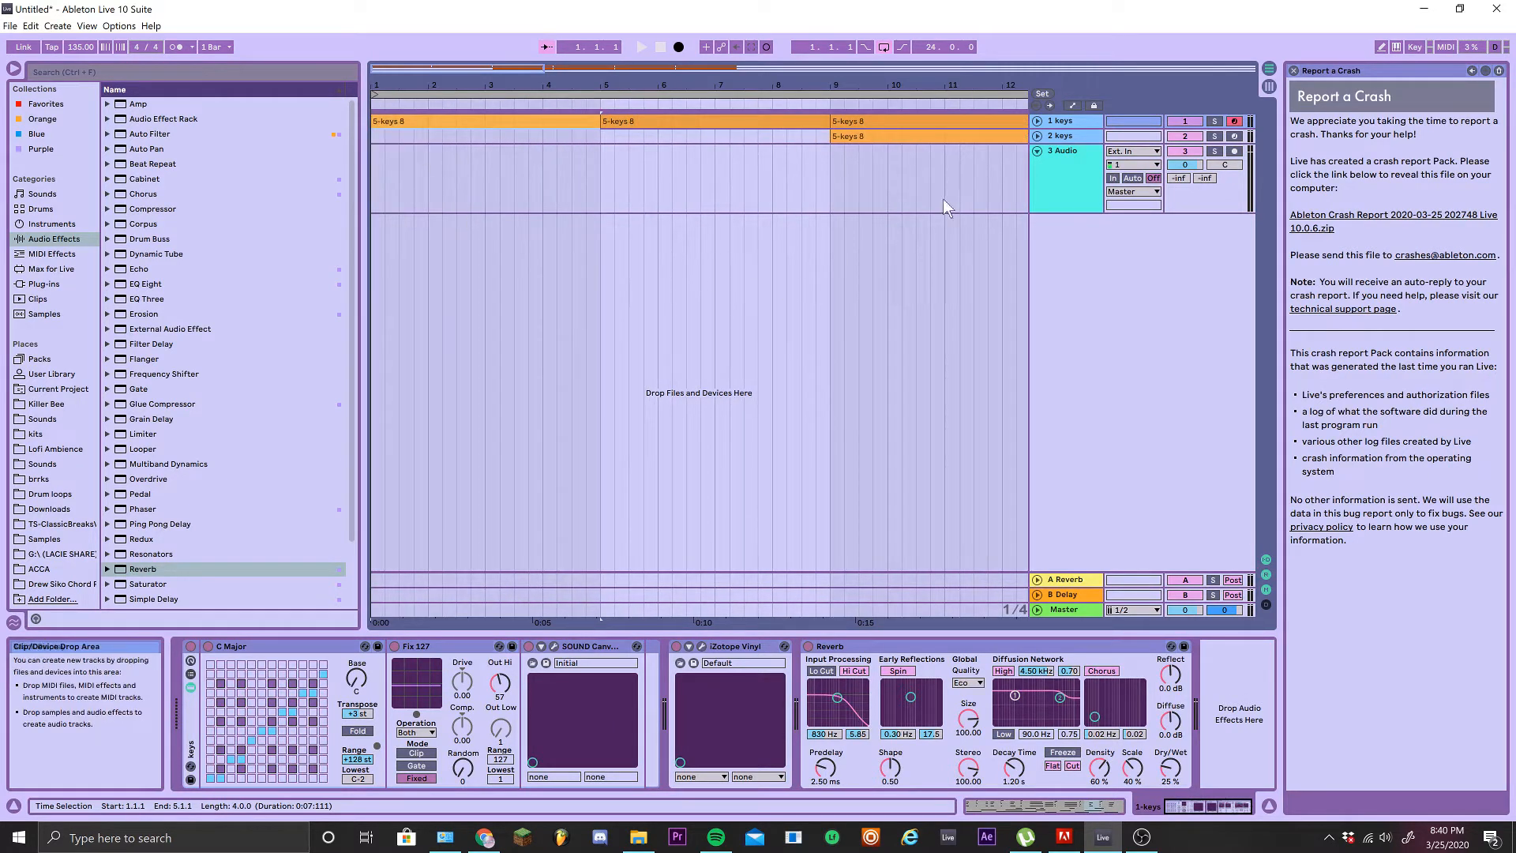
left_click(1038, 136)
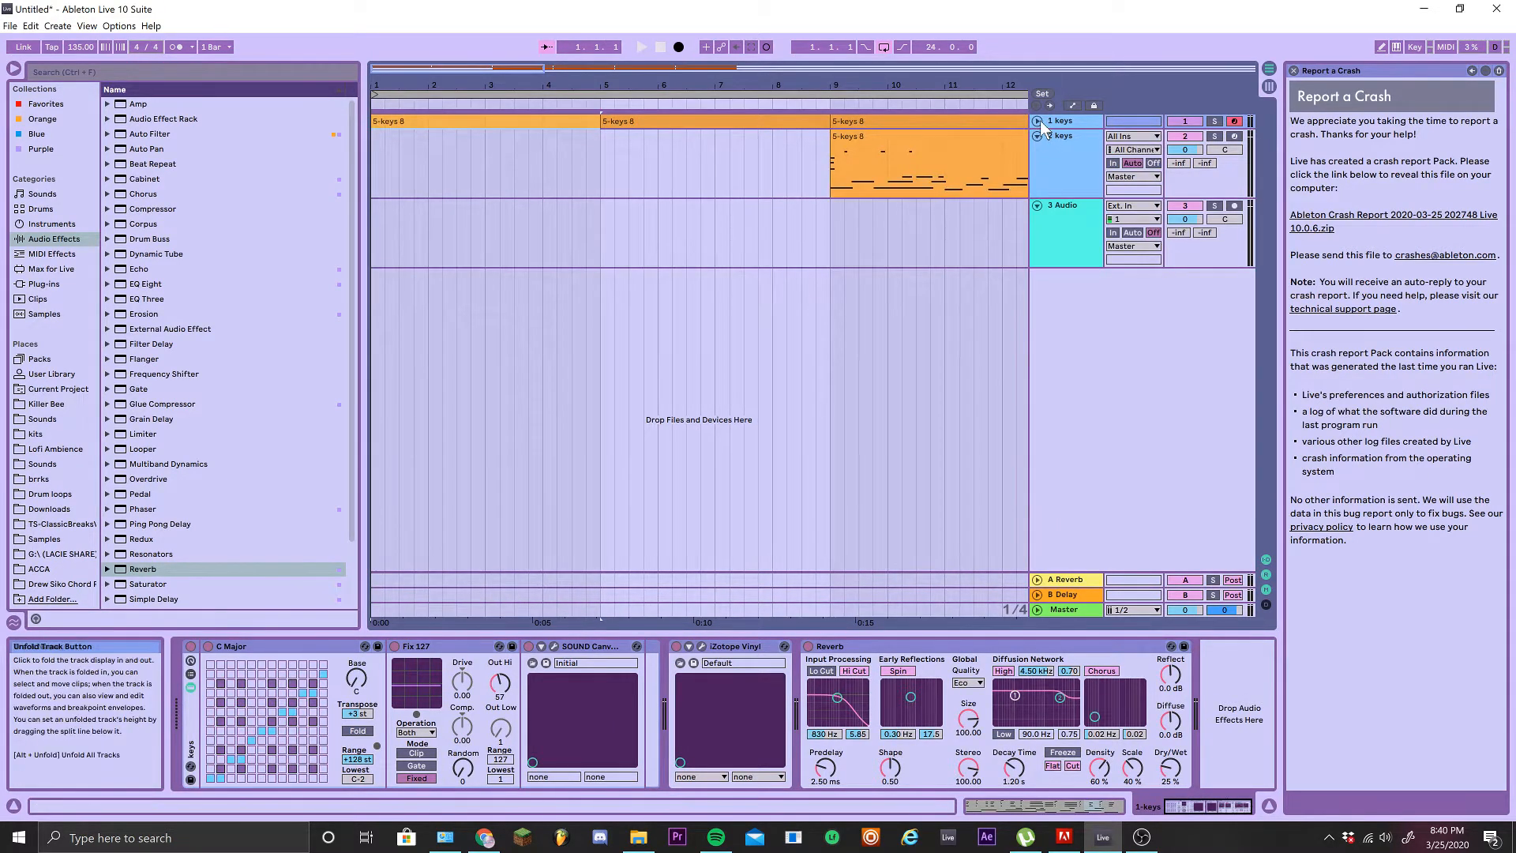
left_click(1038, 121)
scroll(436, 216, "up", 2)
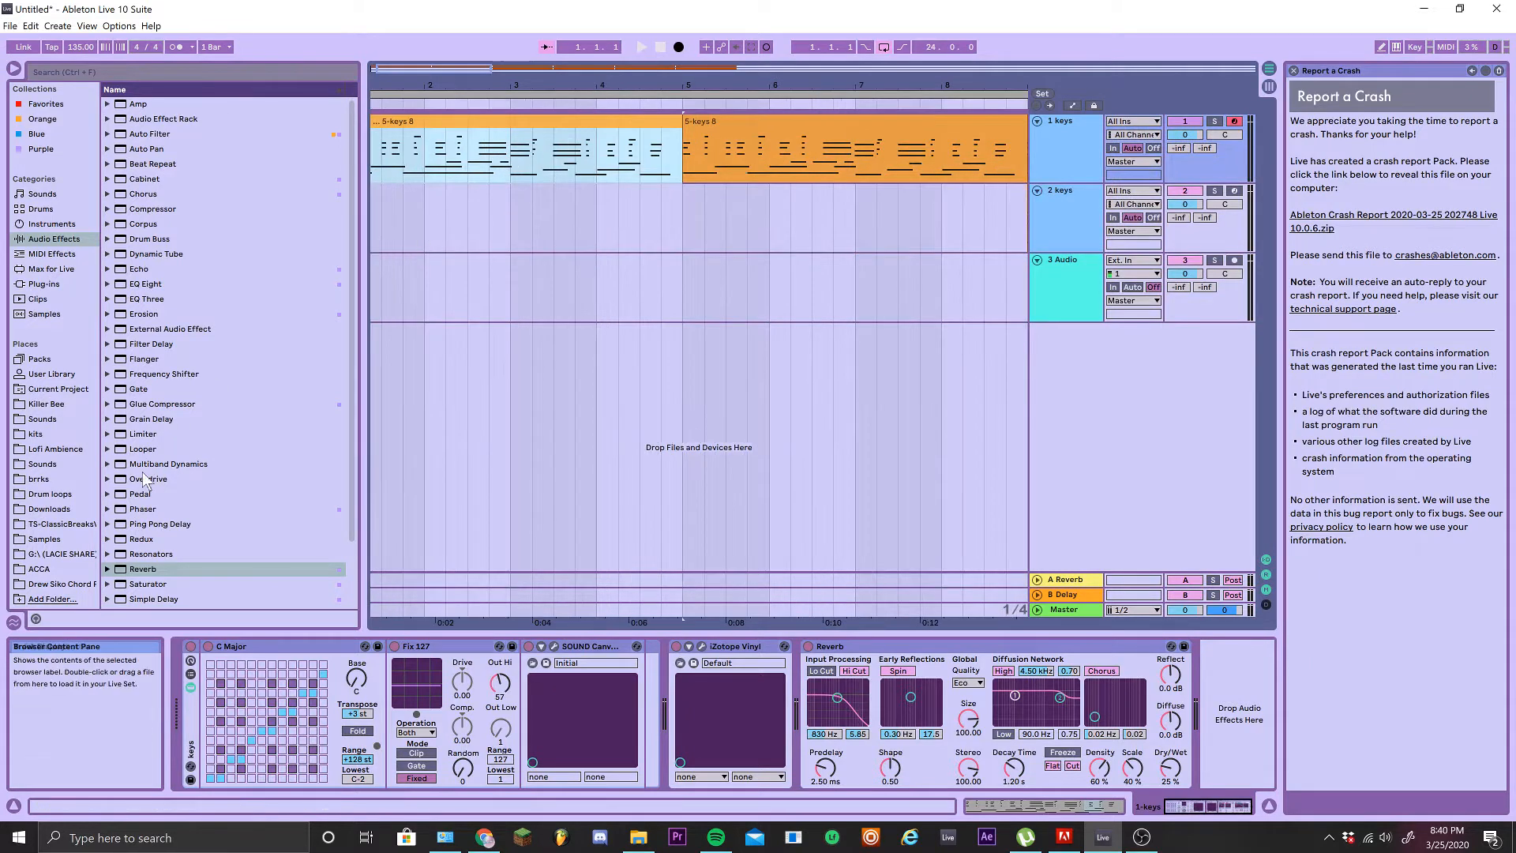
Open the chord pack folder in the browser and look over the arrangement of clips on both keys tracks
left_click(71, 584)
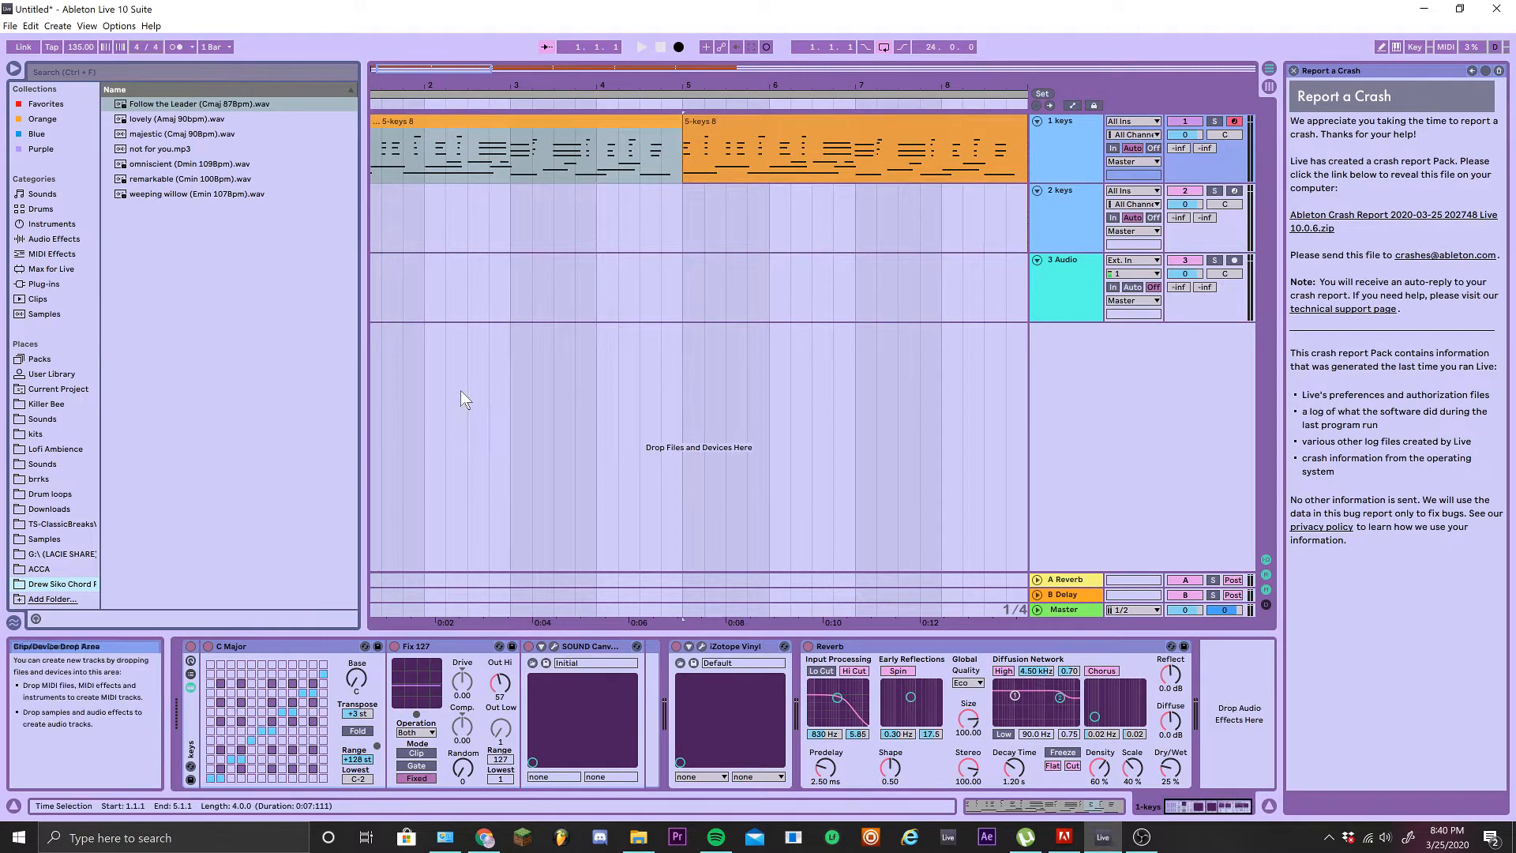
scroll(459, 387, "up", 2)
left_click_drag(458, 376, 799, 387)
scroll(452, 297, "down", 3)
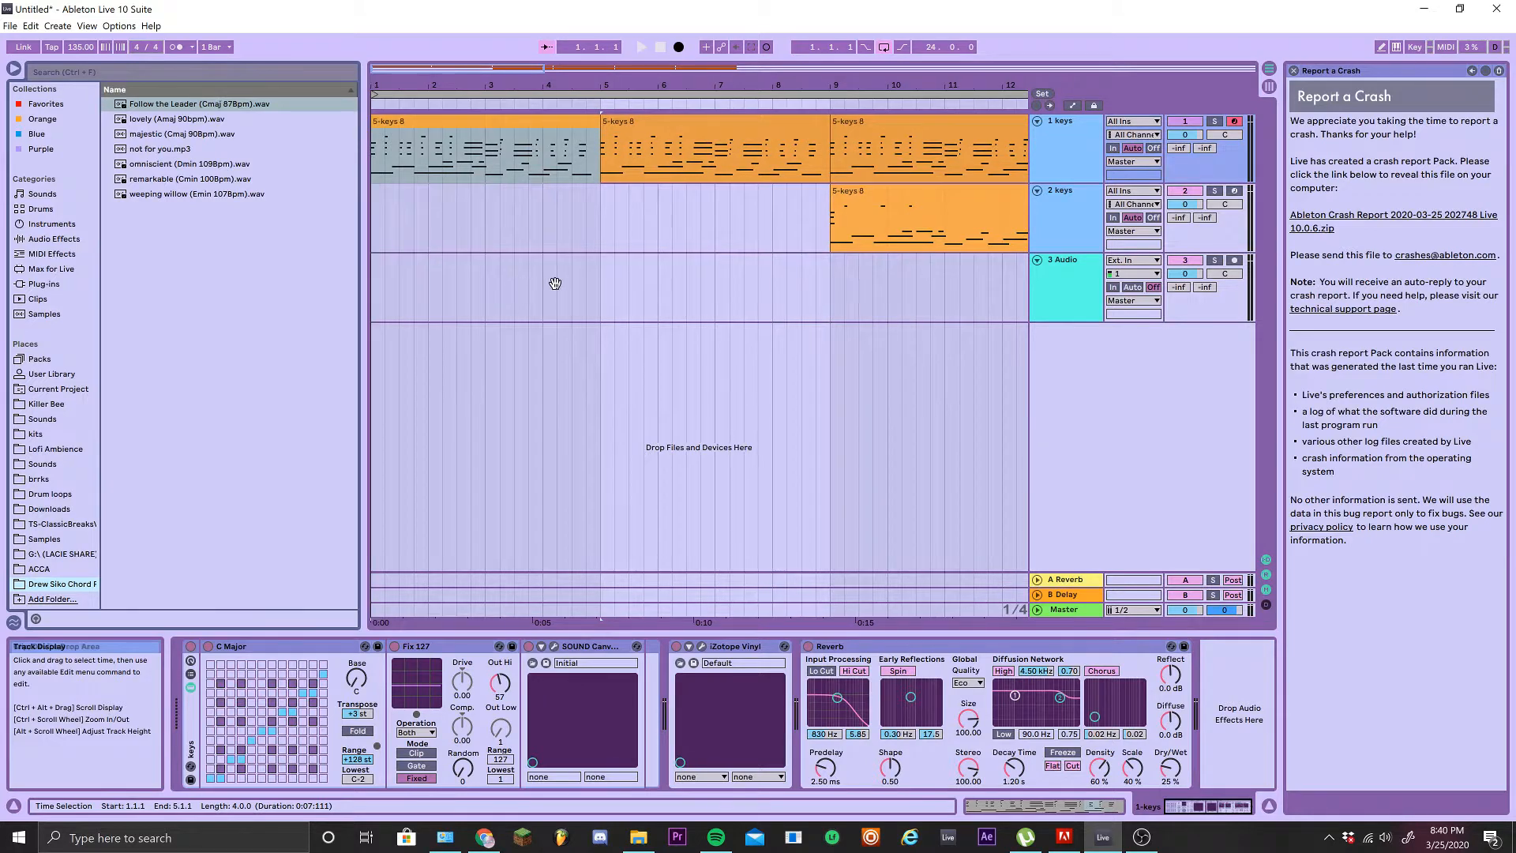
scroll(504, 315, "up", 2)
left_click_drag(504, 315, 741, 313)
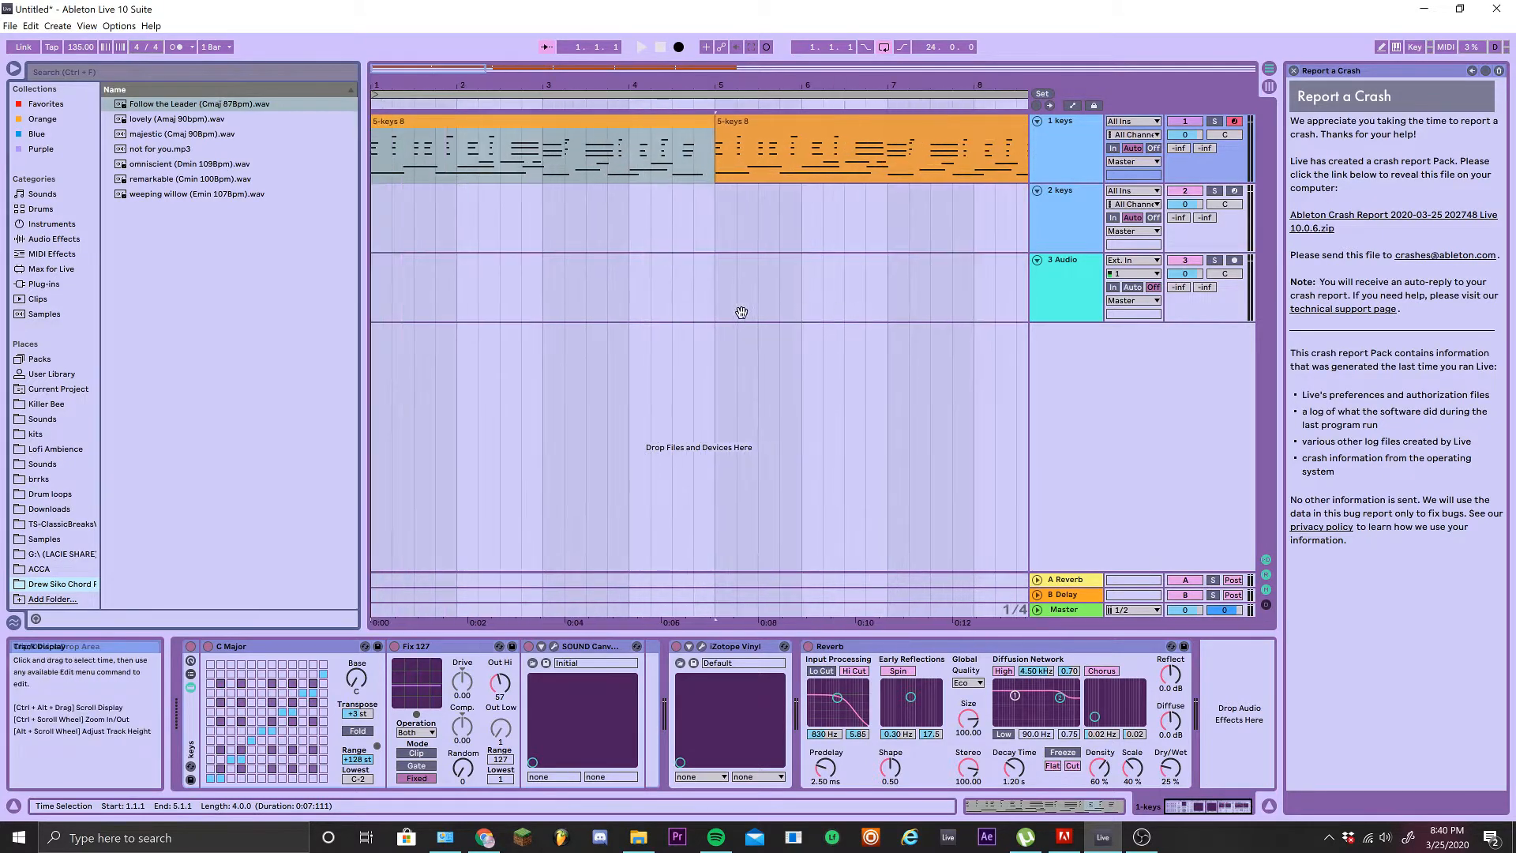
scroll(602, 277, "down", 3)
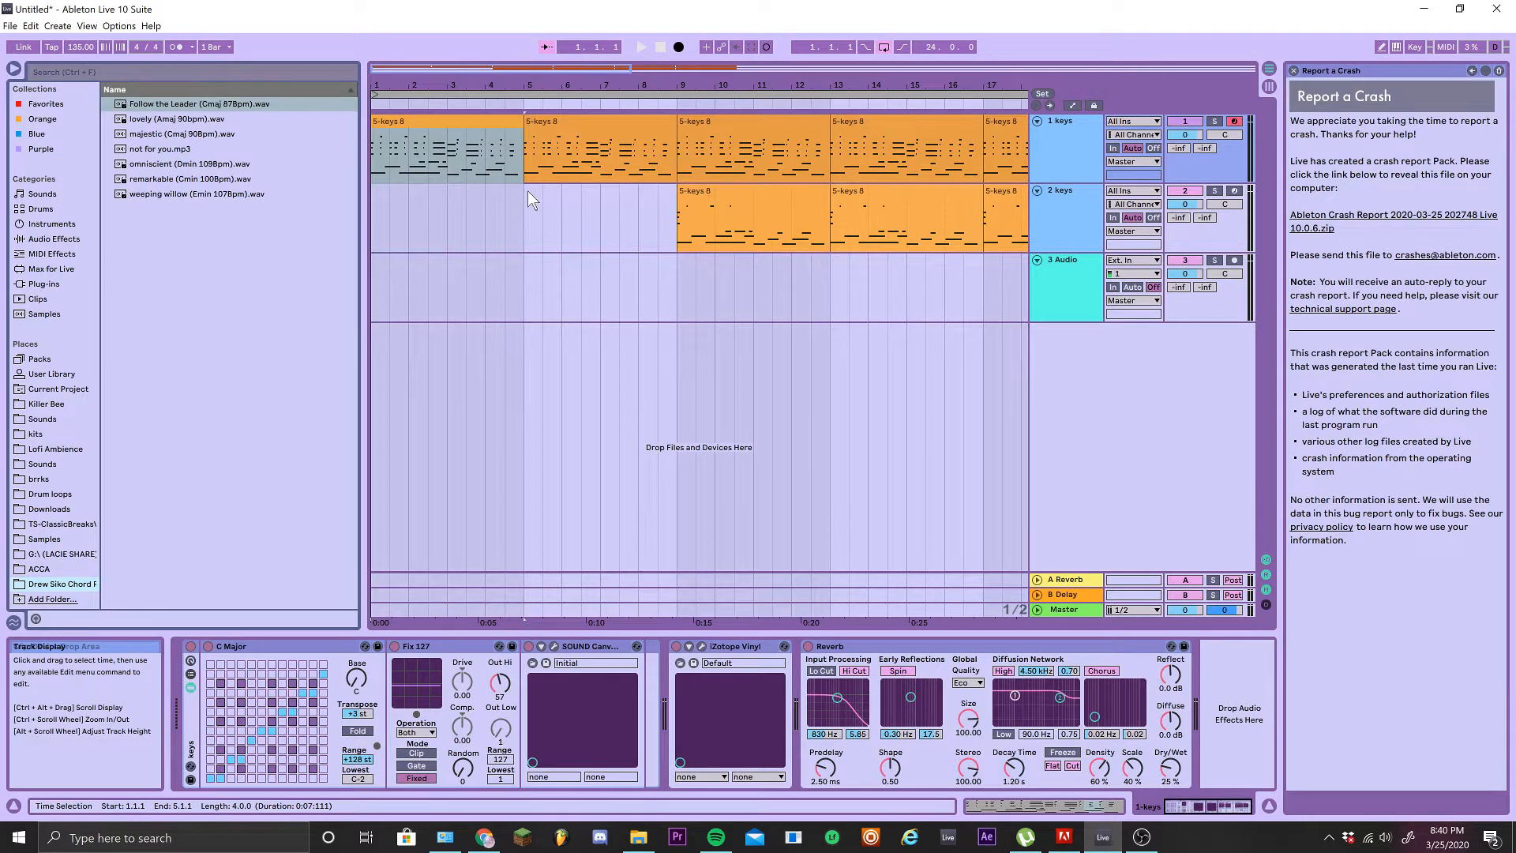
scroll(528, 191, "up", 3)
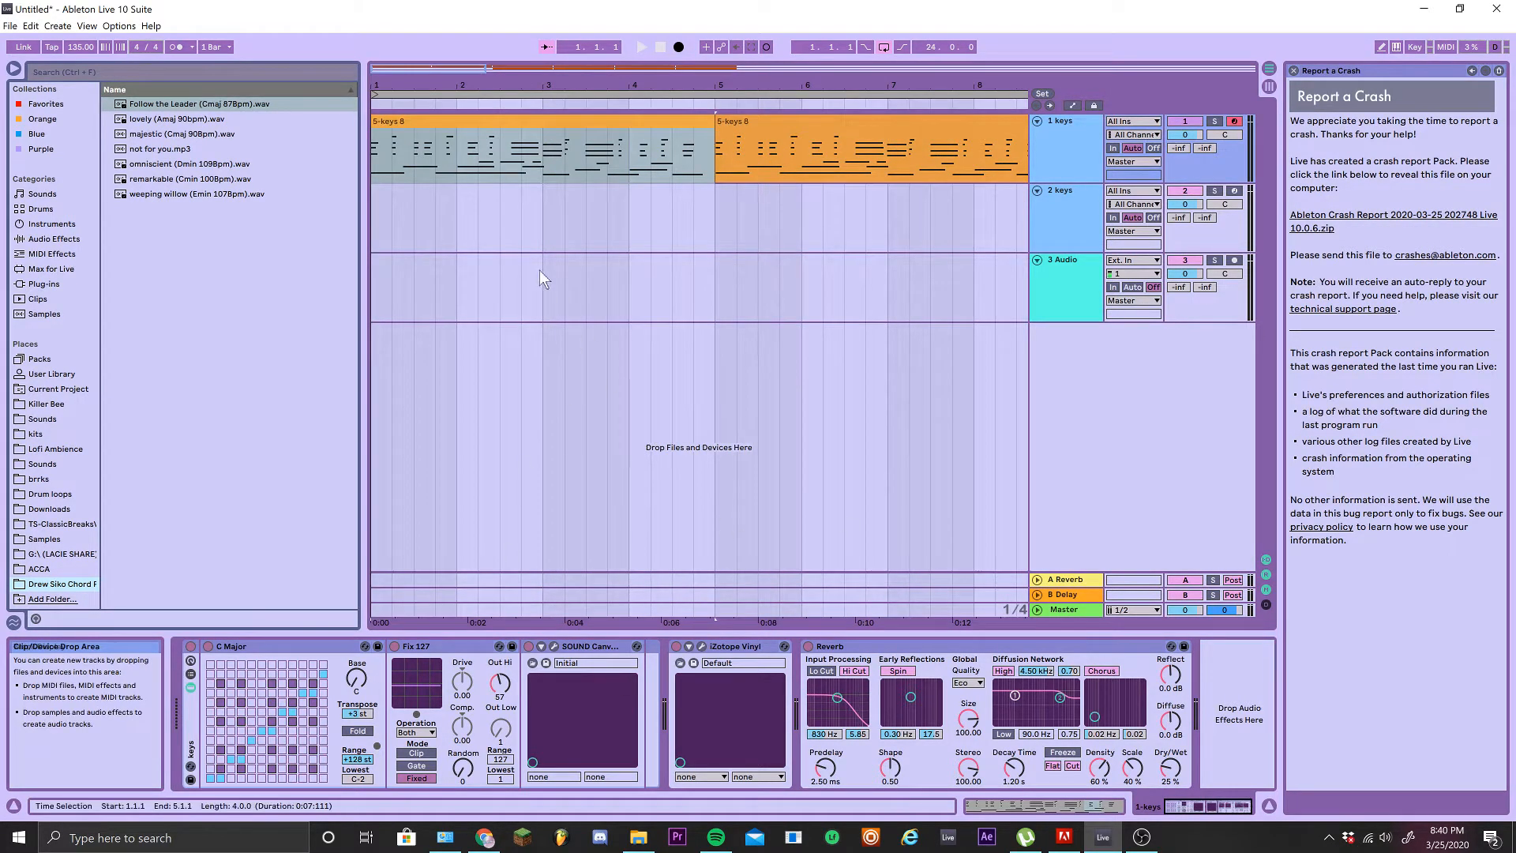
scroll(491, 268, "down", 3)
scroll(444, 297, "down", 2)
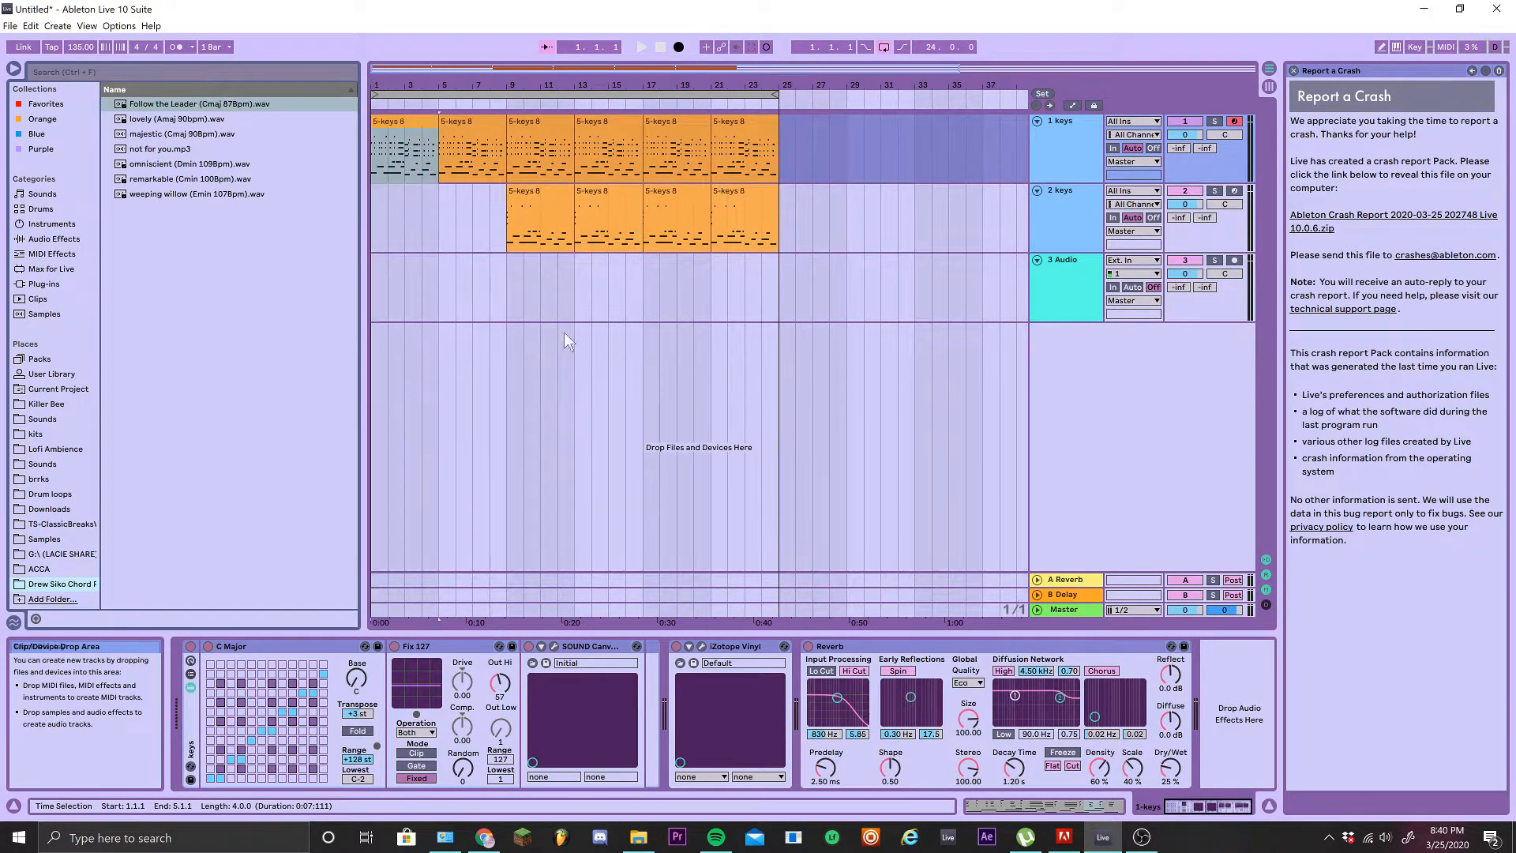
scroll(502, 285, "up", 4)
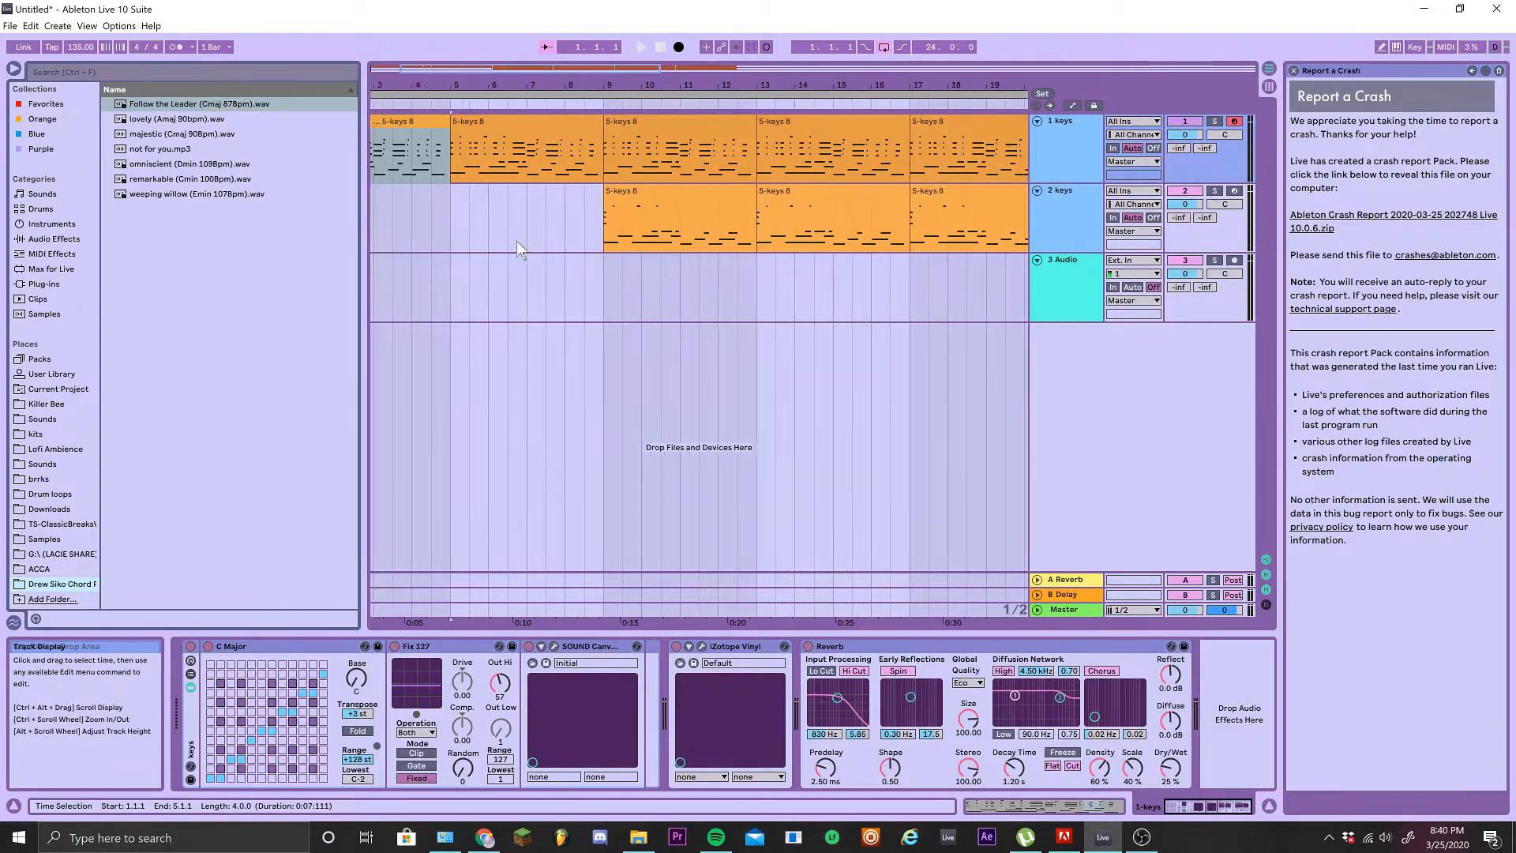
left_click_drag(518, 244, 824, 328)
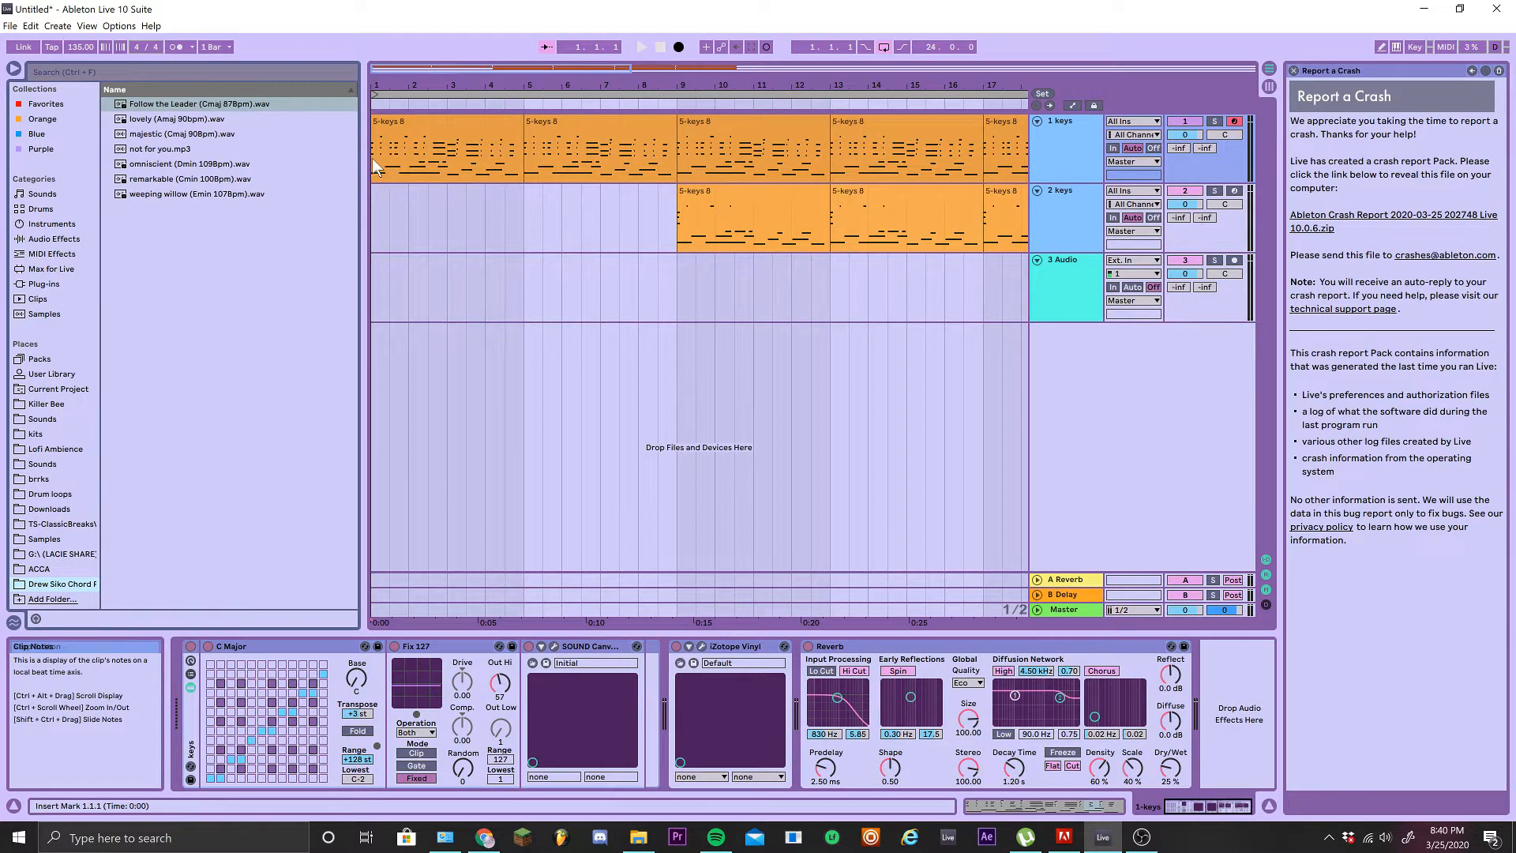
Select the first clip, bars 1 to 4, on the 1 keys track
left_click(379, 183)
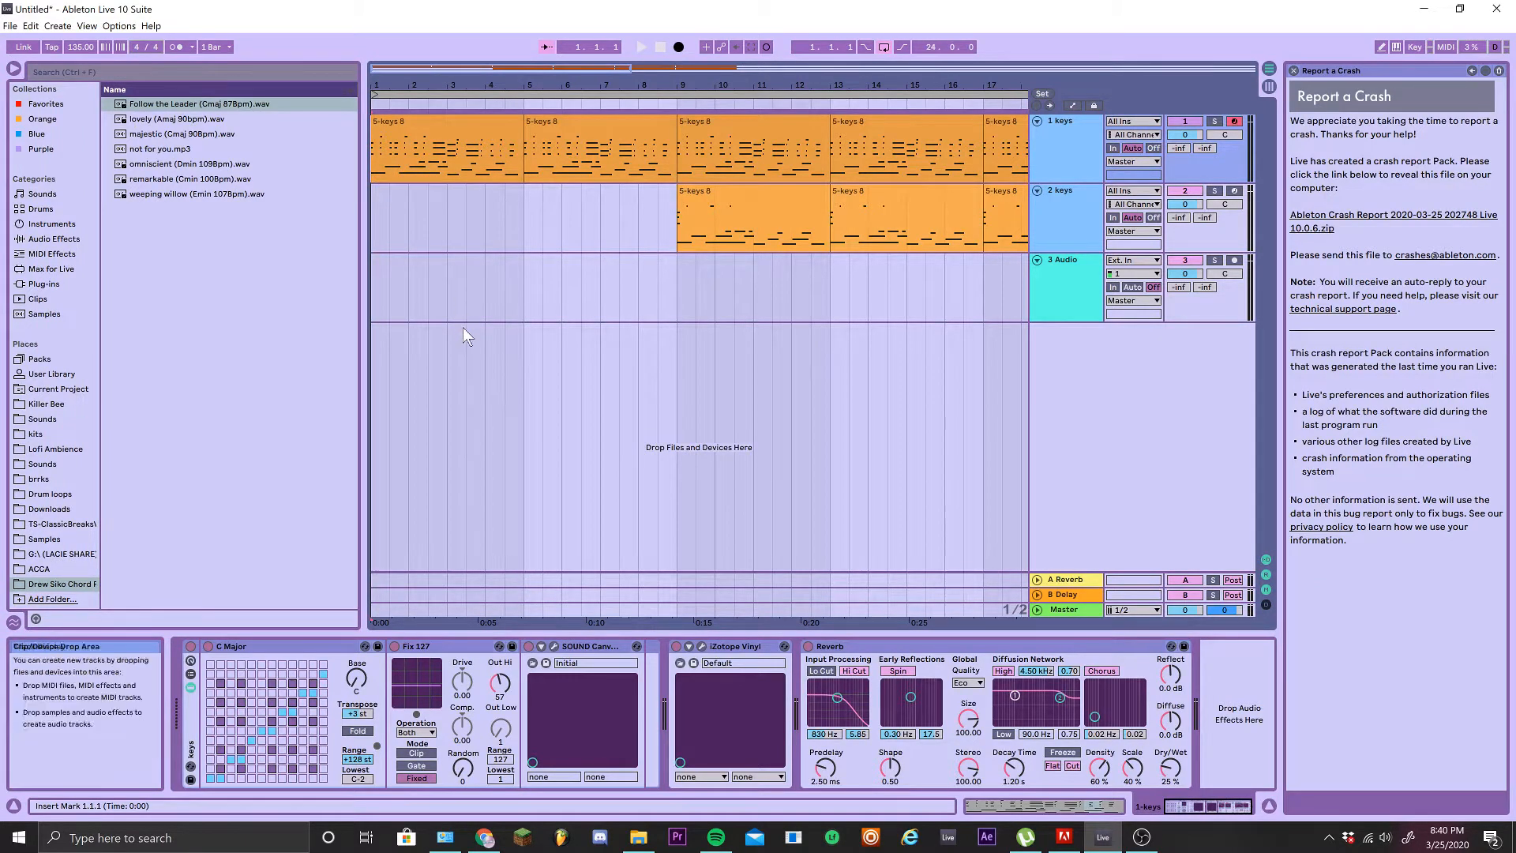
scroll(419, 215, "up", 5)
scroll(384, 159, "up", 2)
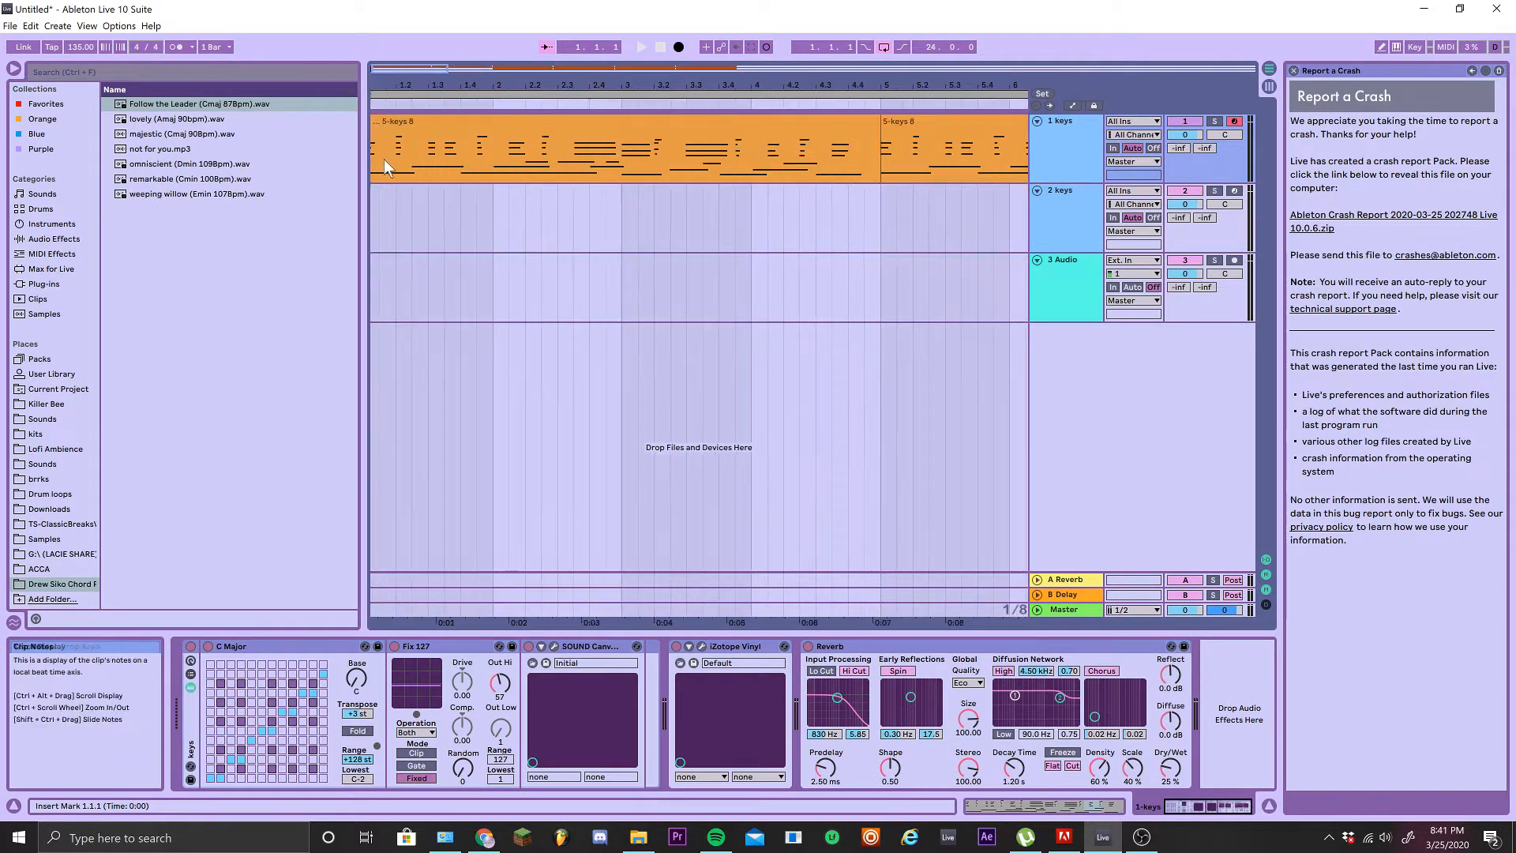
left_click_drag(392, 171, 400, 172)
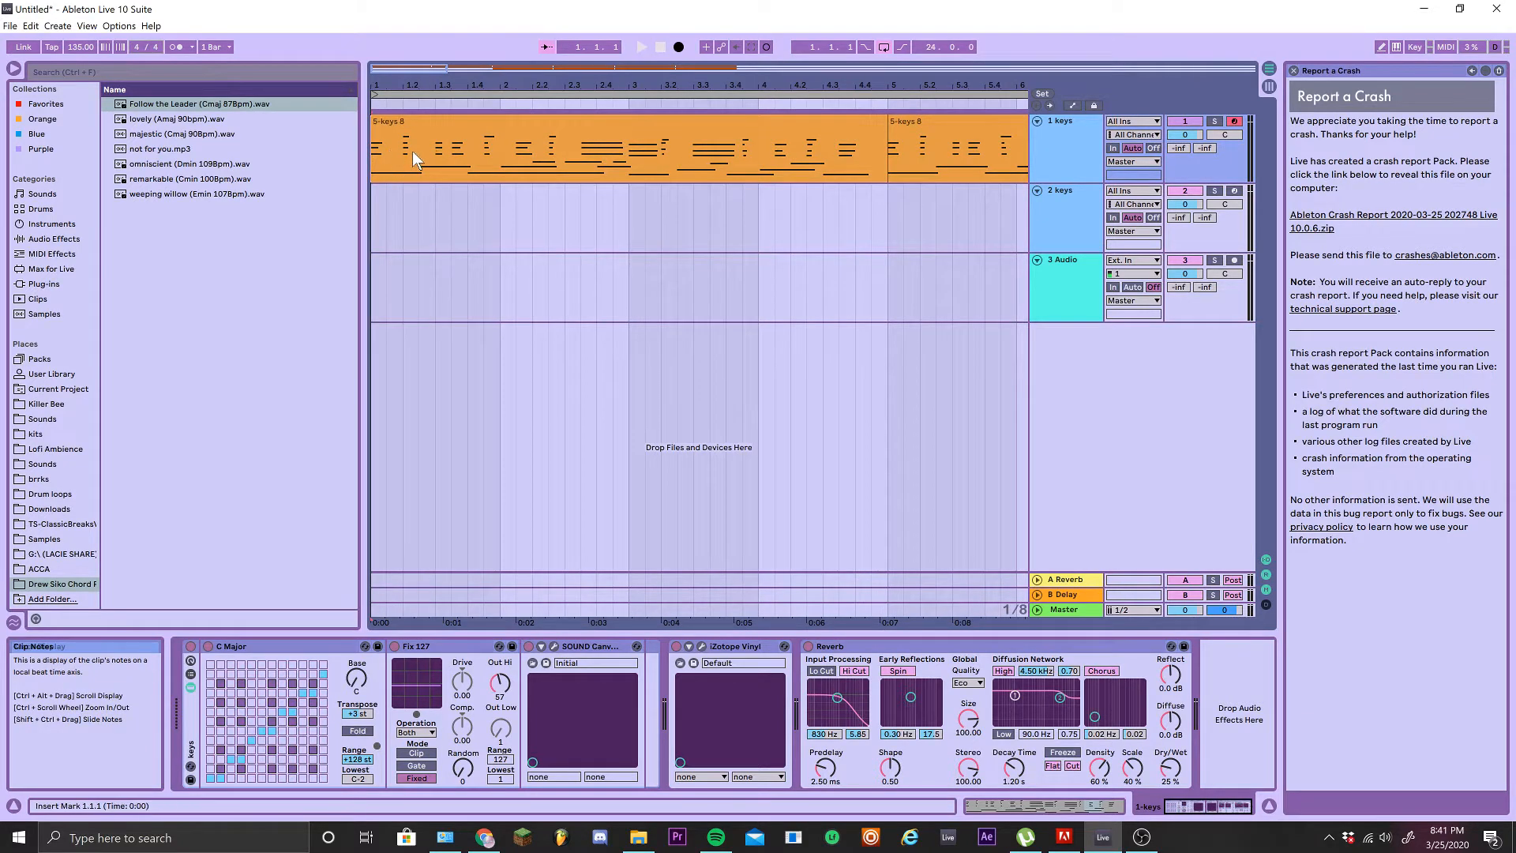
left_click(414, 150)
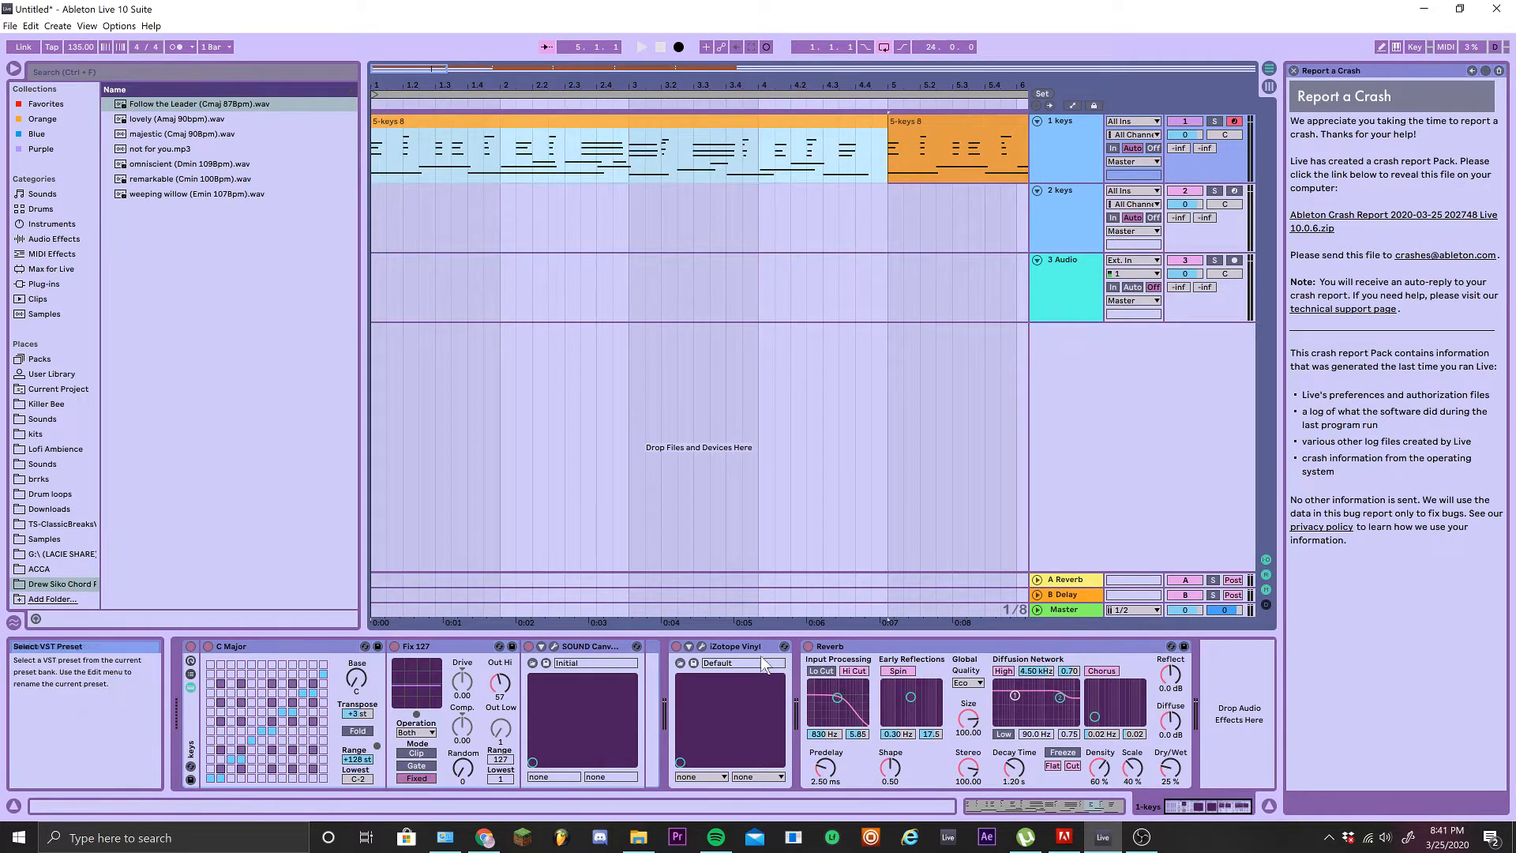
Inspect the iZotope Vinyl and SOUND Canvas VA plug-in windows of the 1 keys track, closing each one
left_click(849, 648)
left_click(741, 646)
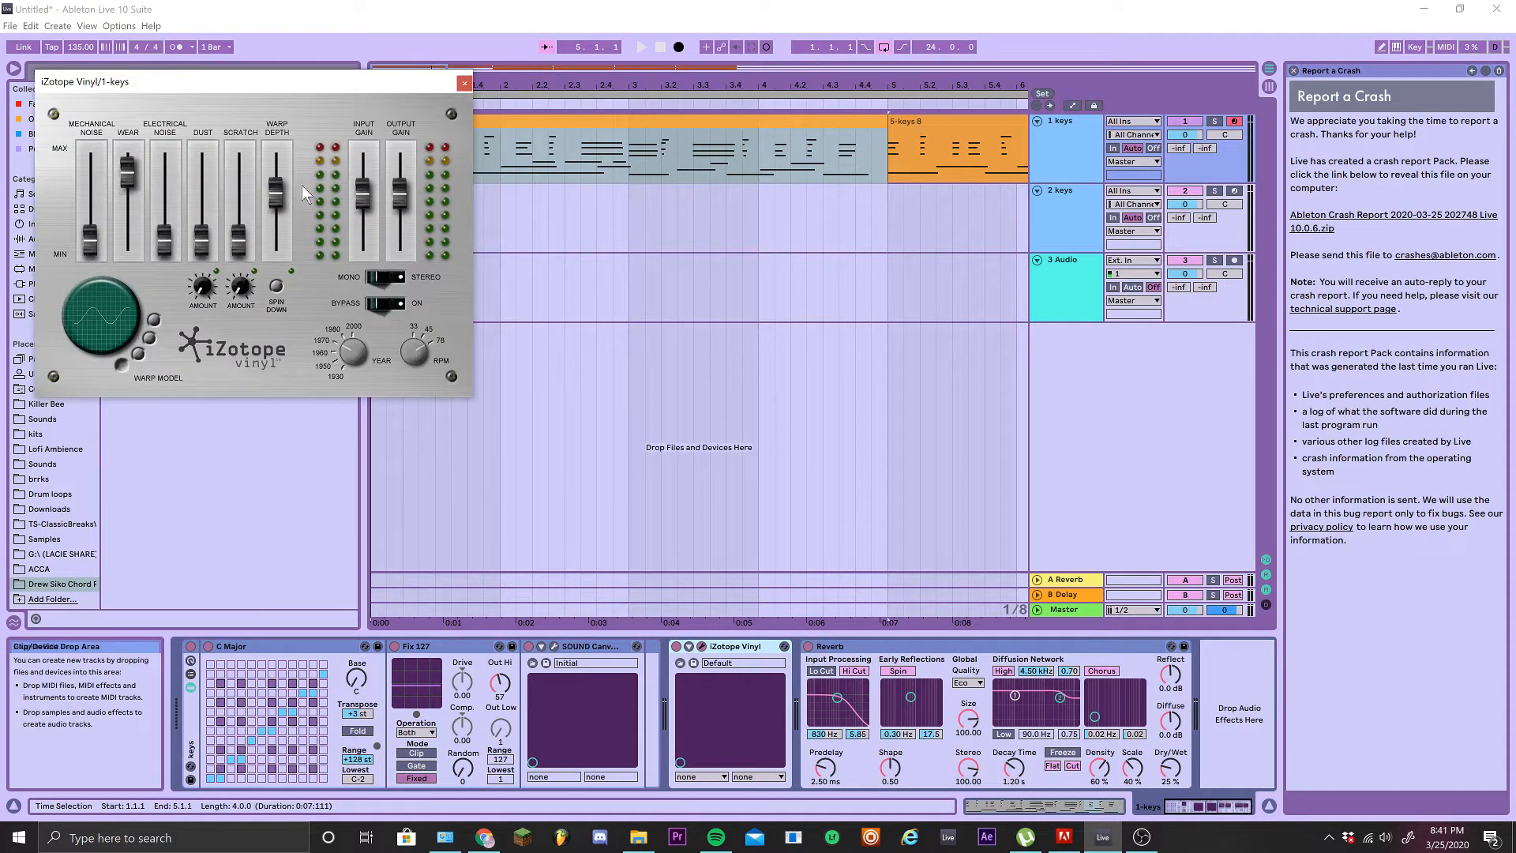
left_click(465, 83)
left_click(556, 646)
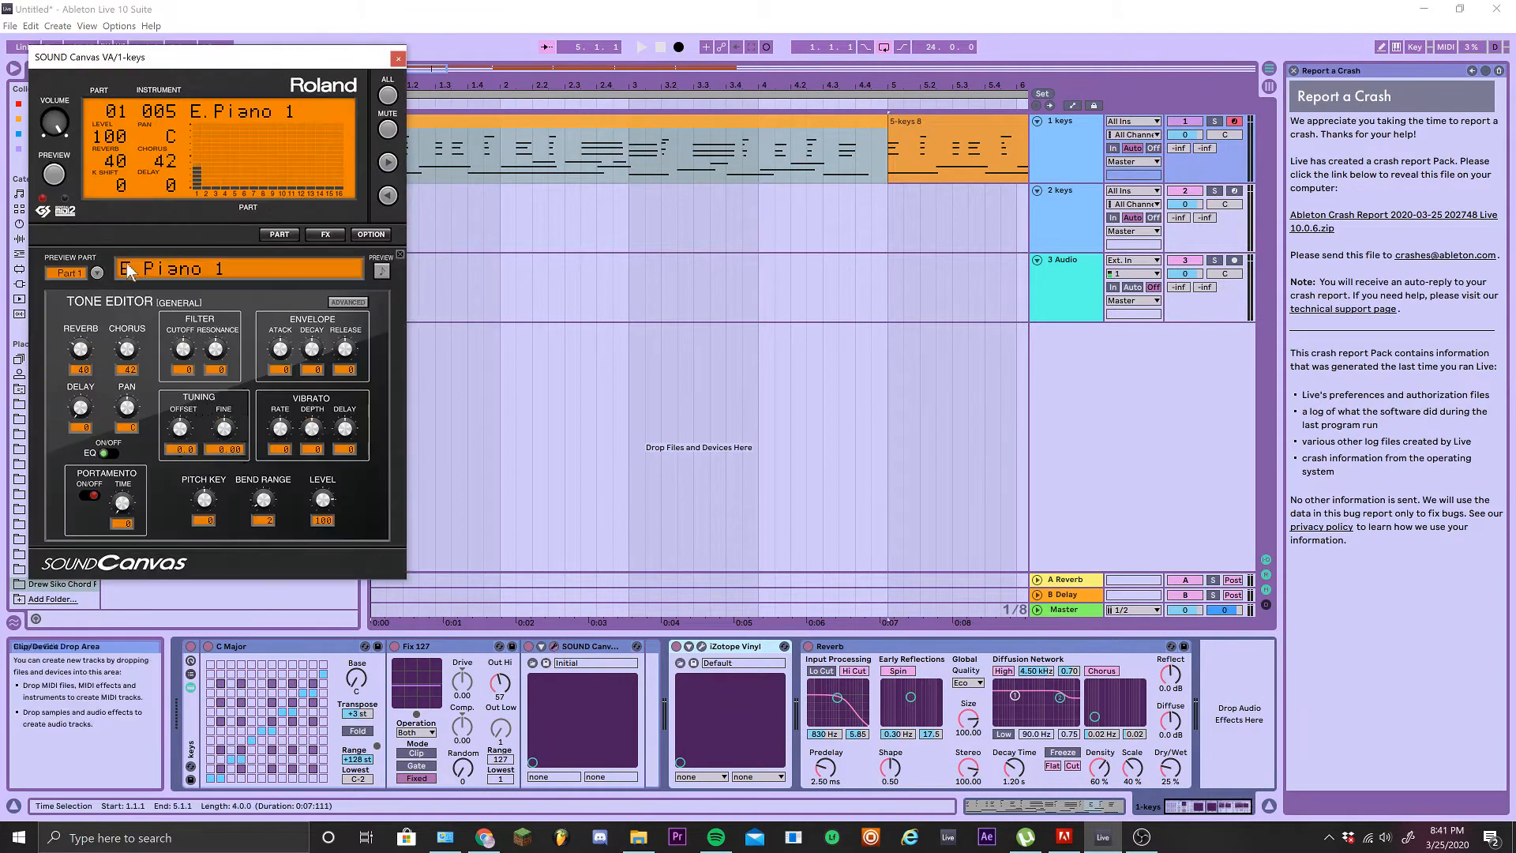
left_click(398, 58)
Play the arrangement from the start and follow the keys clips toward the 2 keys entry at bar 9
left_click(641, 46)
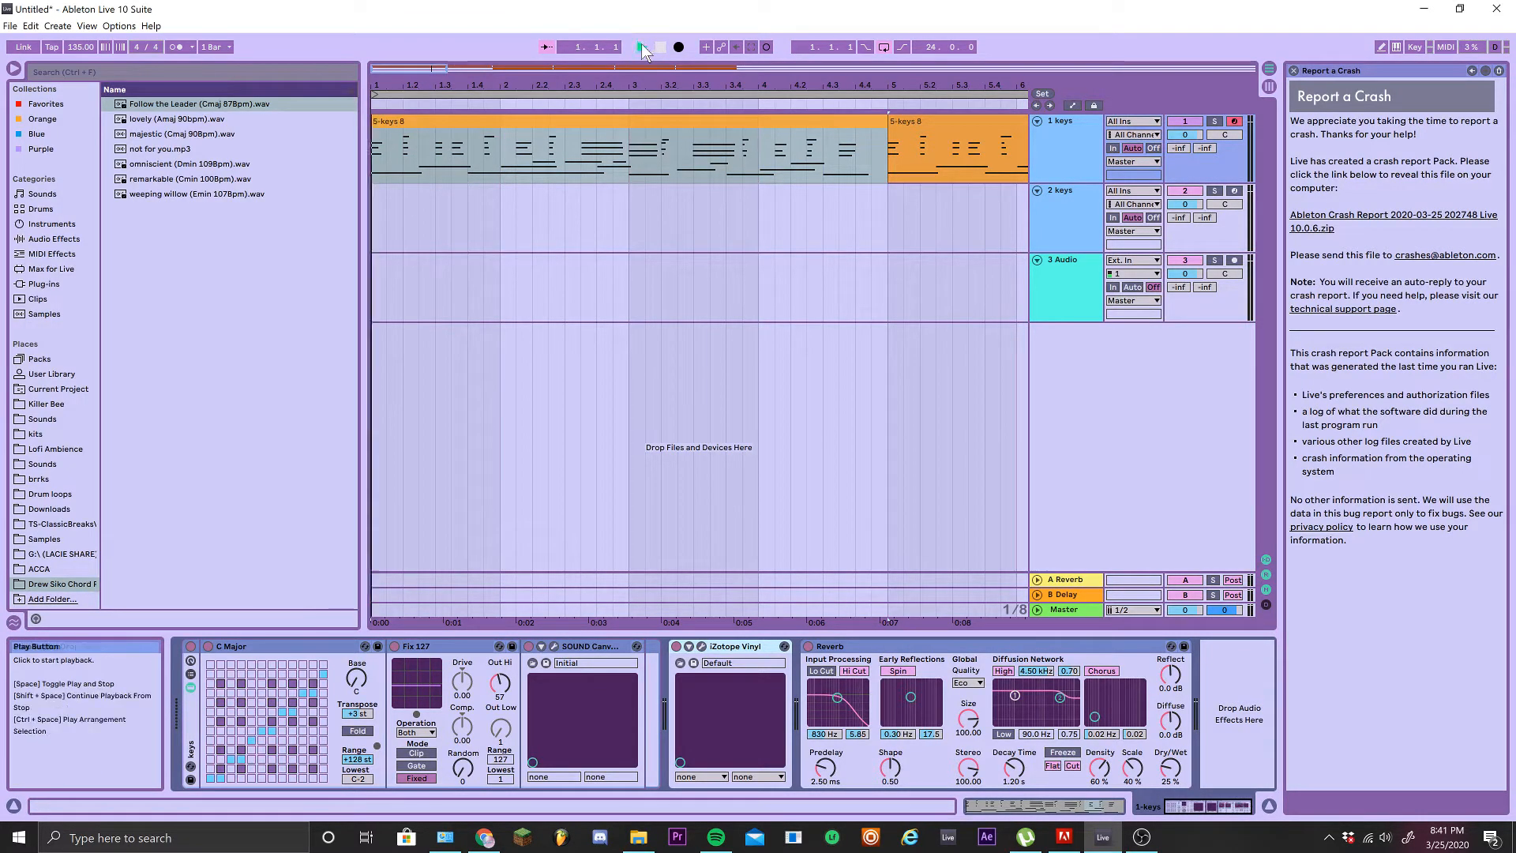
key("minus")
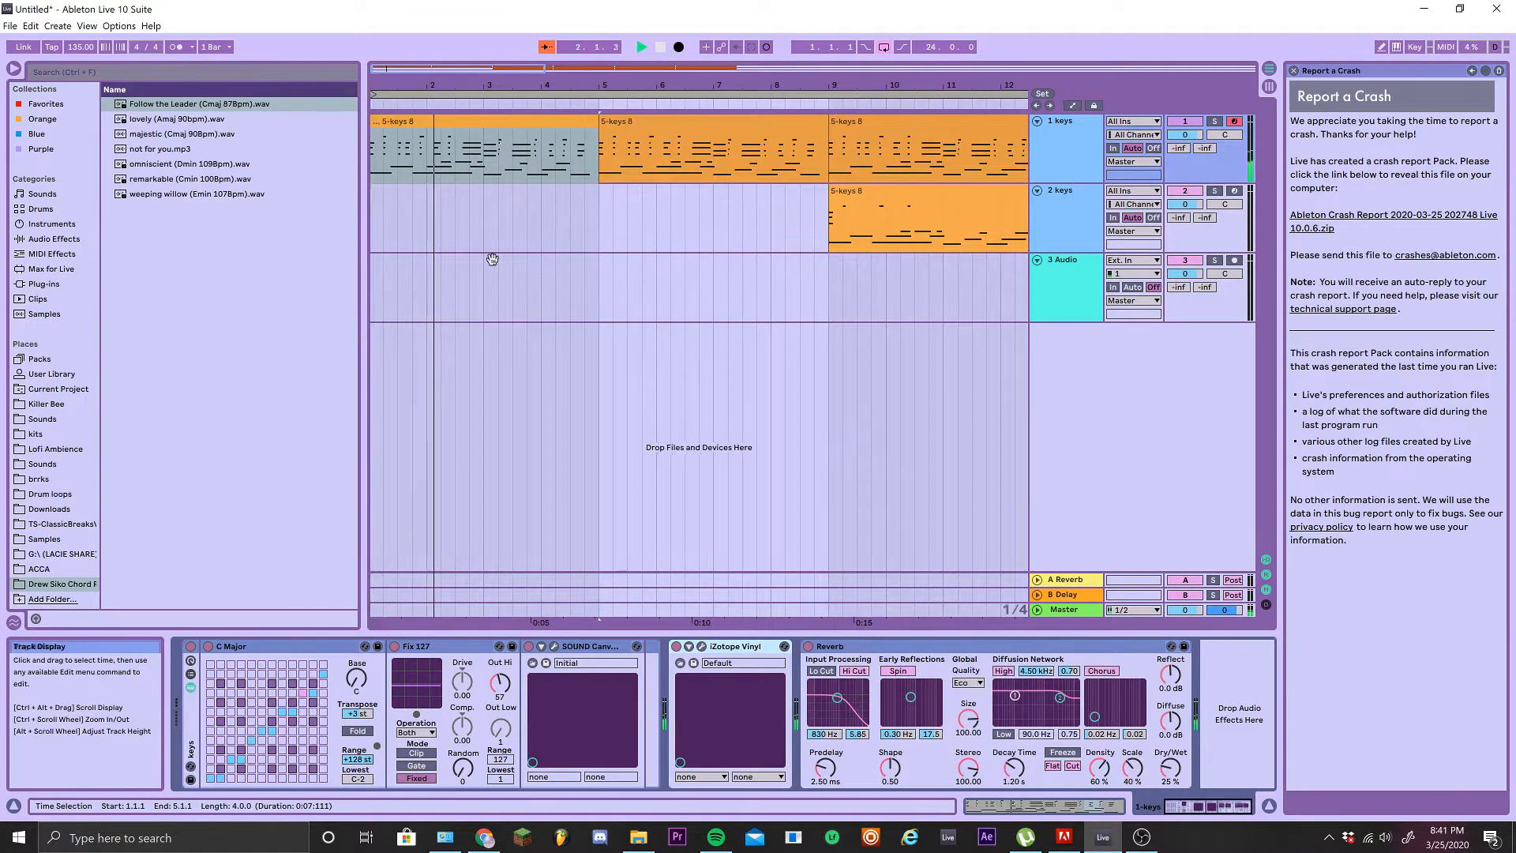
left_click_drag(497, 252, 396, 317)
key("minus")
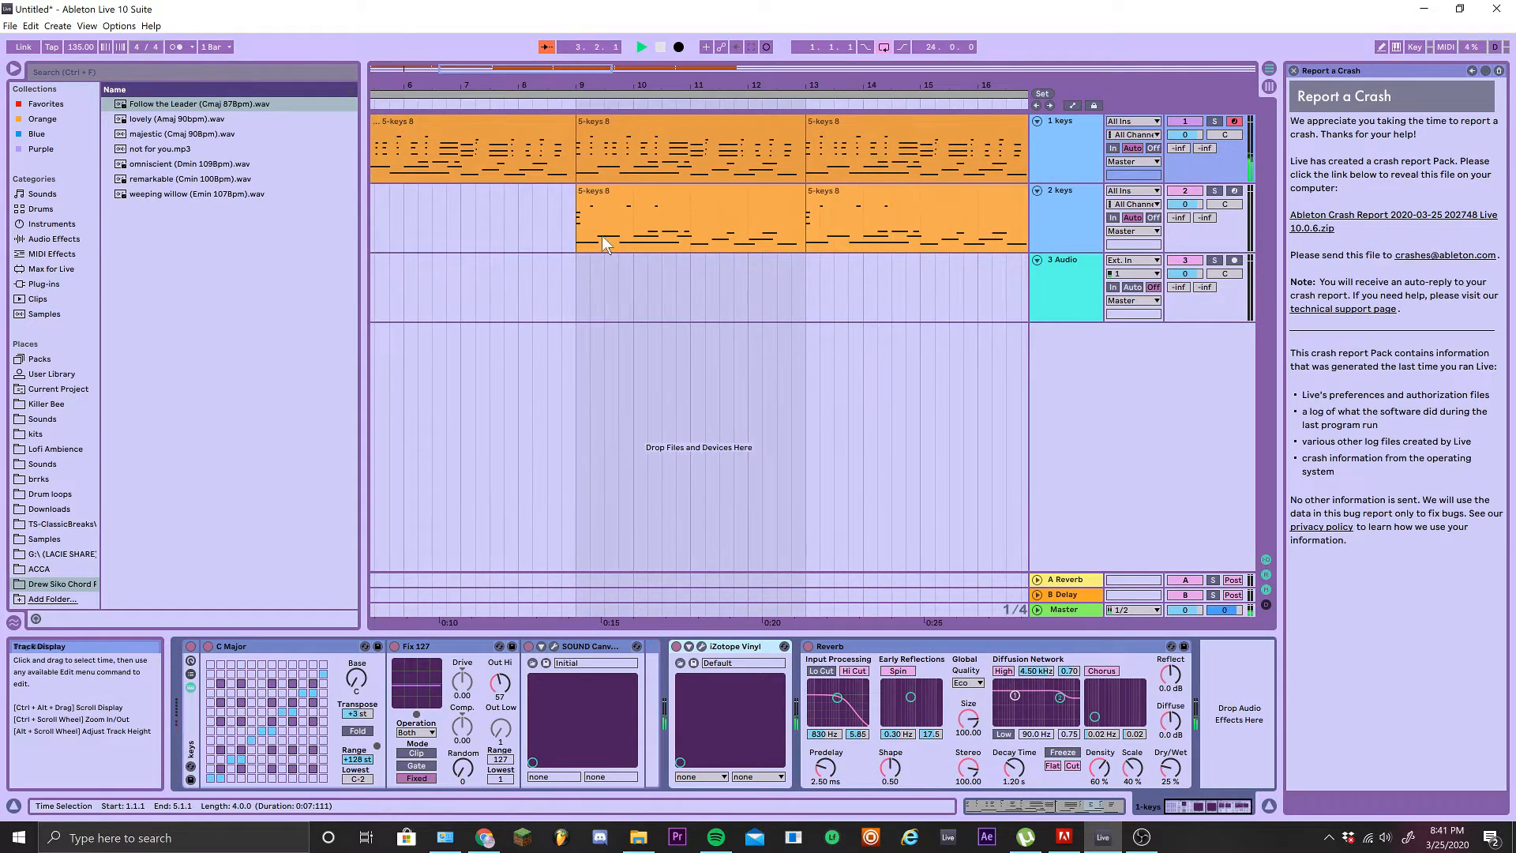
scroll(522, 197, "up", 1)
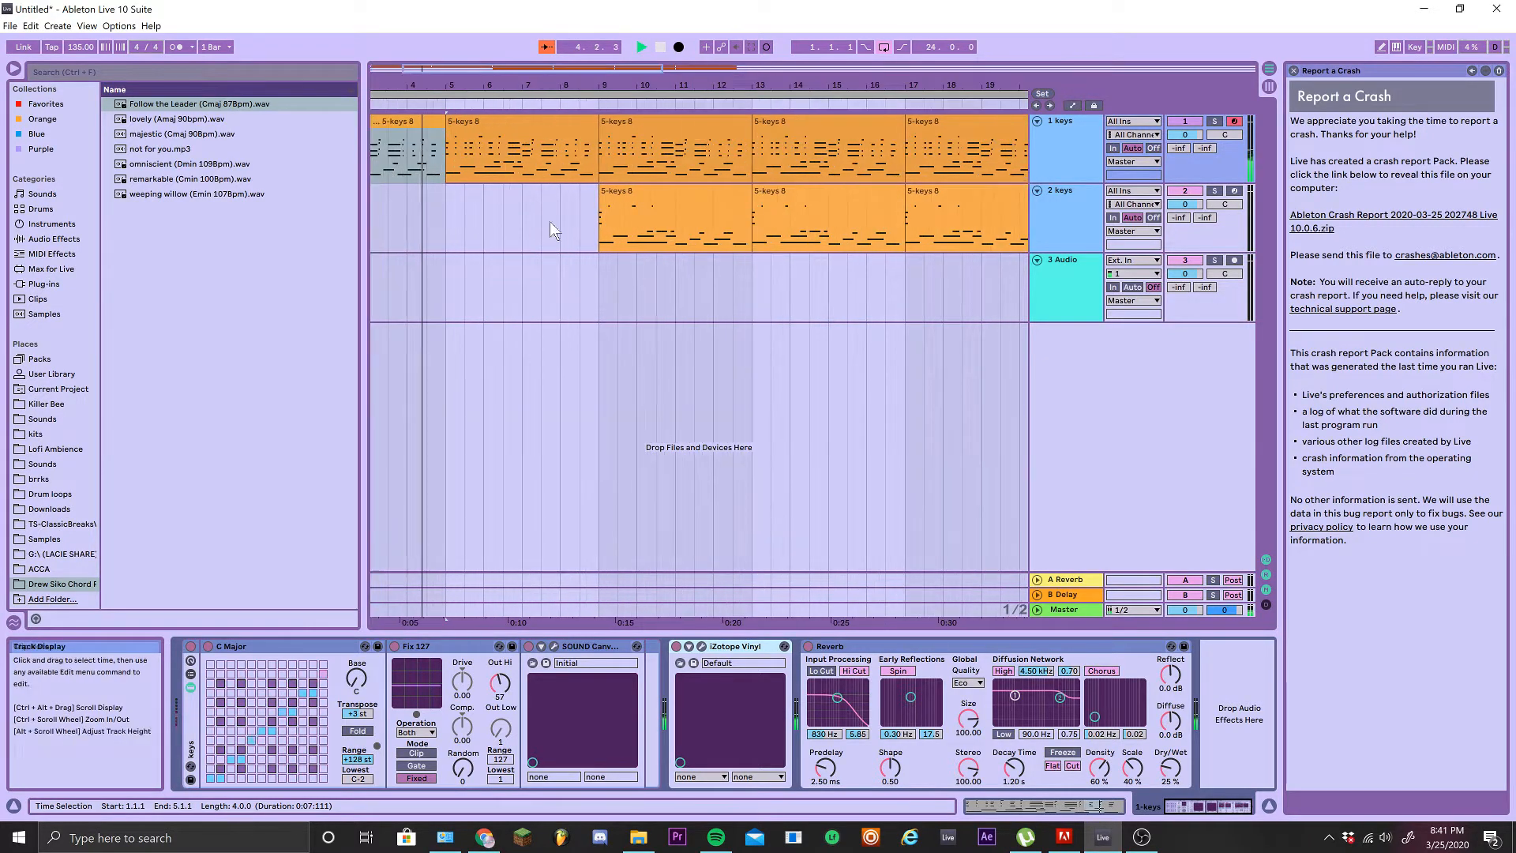
left_click_drag(589, 228, 469, 264)
scroll(492, 215, "up", 2)
scroll(482, 217, "down", 3)
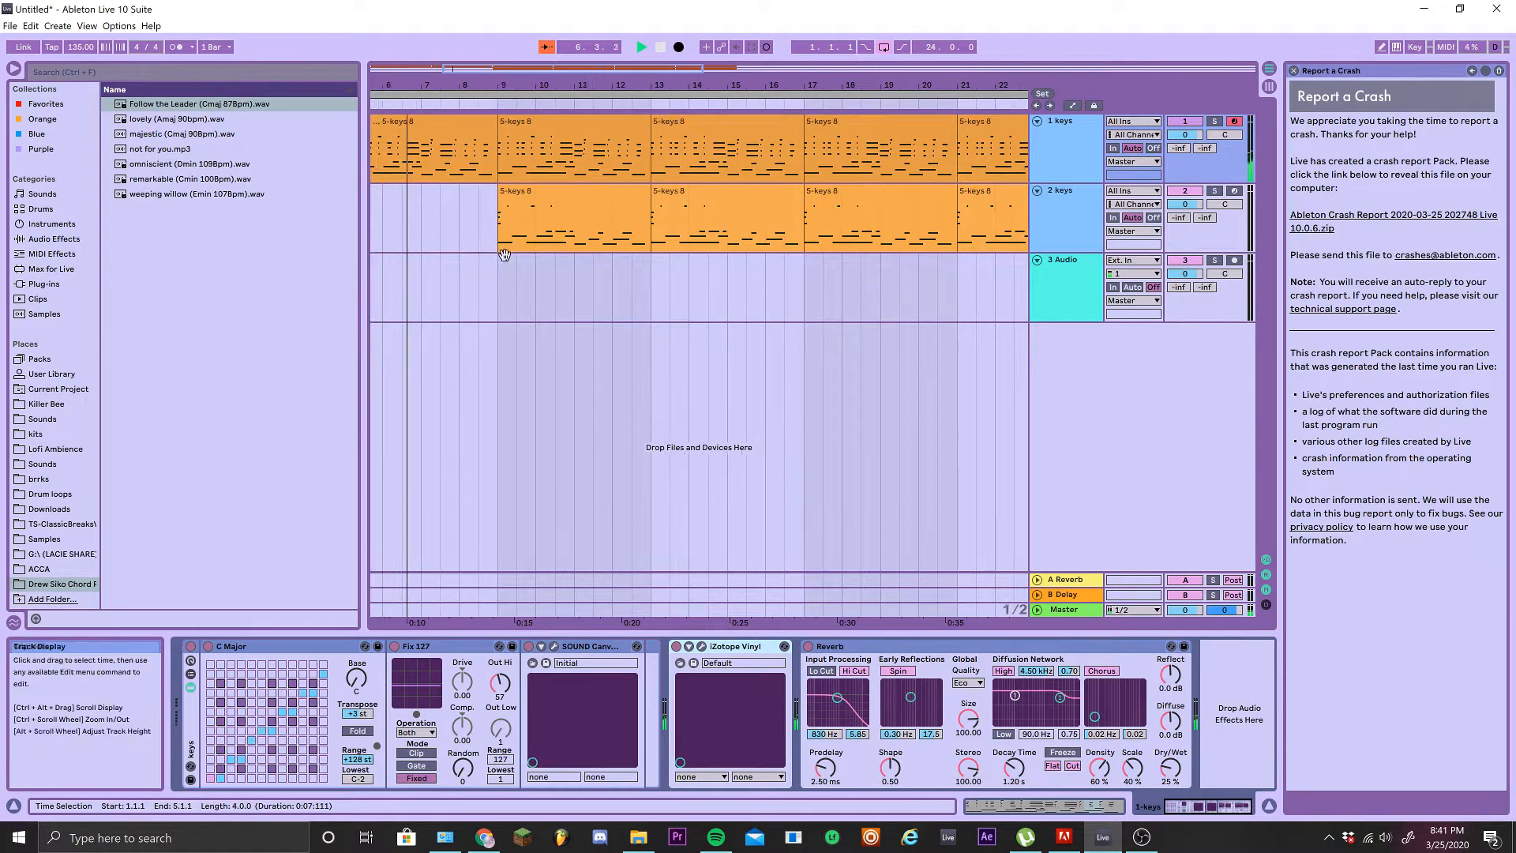
scroll(486, 205, "left", 2)
scroll(551, 218, "up", 3)
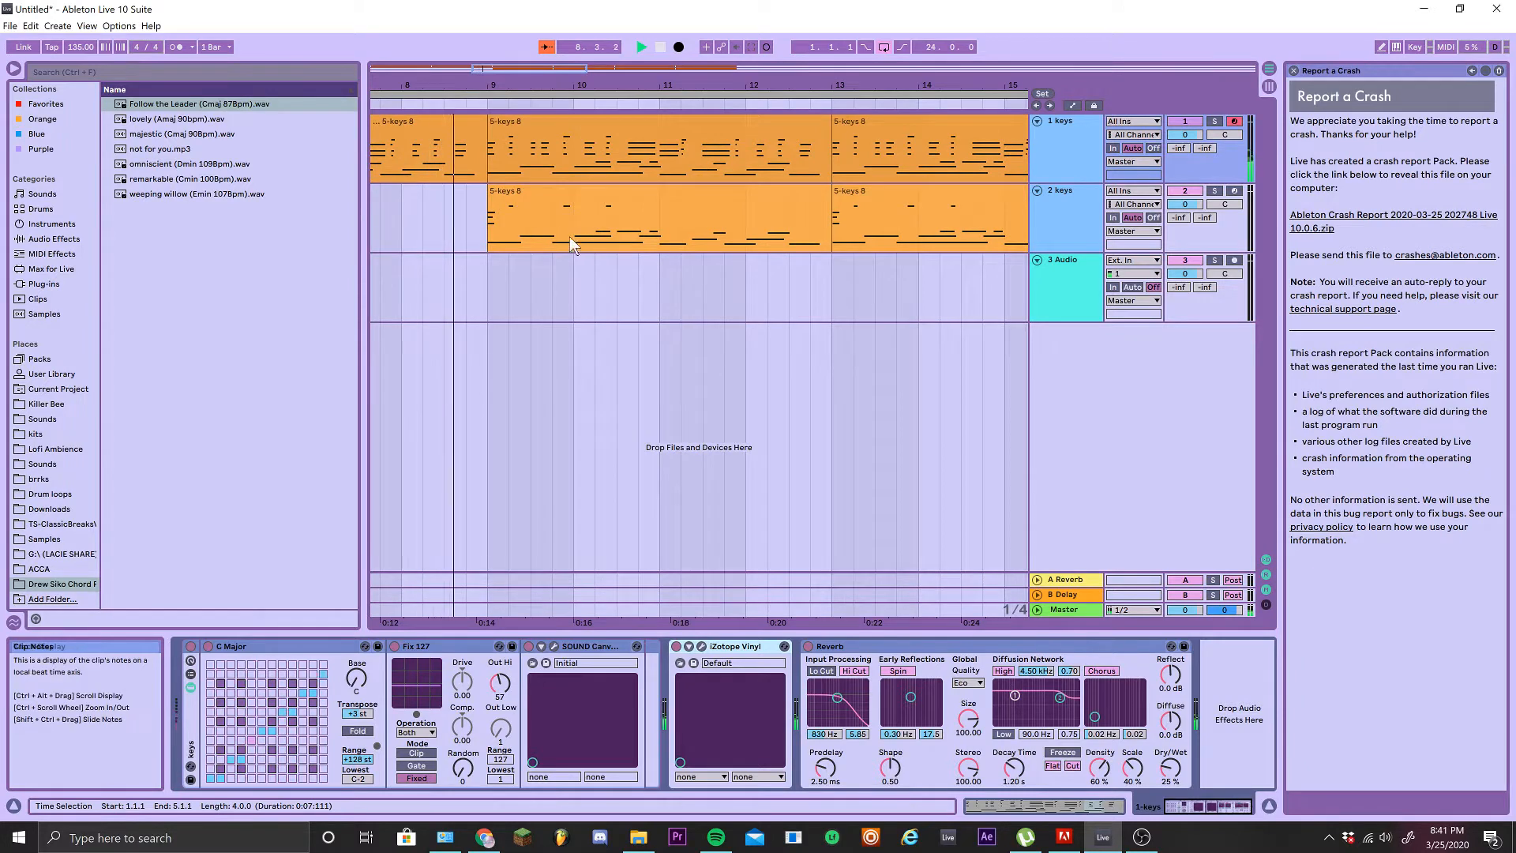
Select the first 2 keys clip at bar 9 and adjust the track's Auto Filter to about 227 Hz with 66% resonance
left_click(531, 207)
left_click_drag(779, 710, 770, 697)
scroll(720, 444, "down", 3)
left_click_drag(643, 425, 401, 366)
scroll(565, 323, "down", 4)
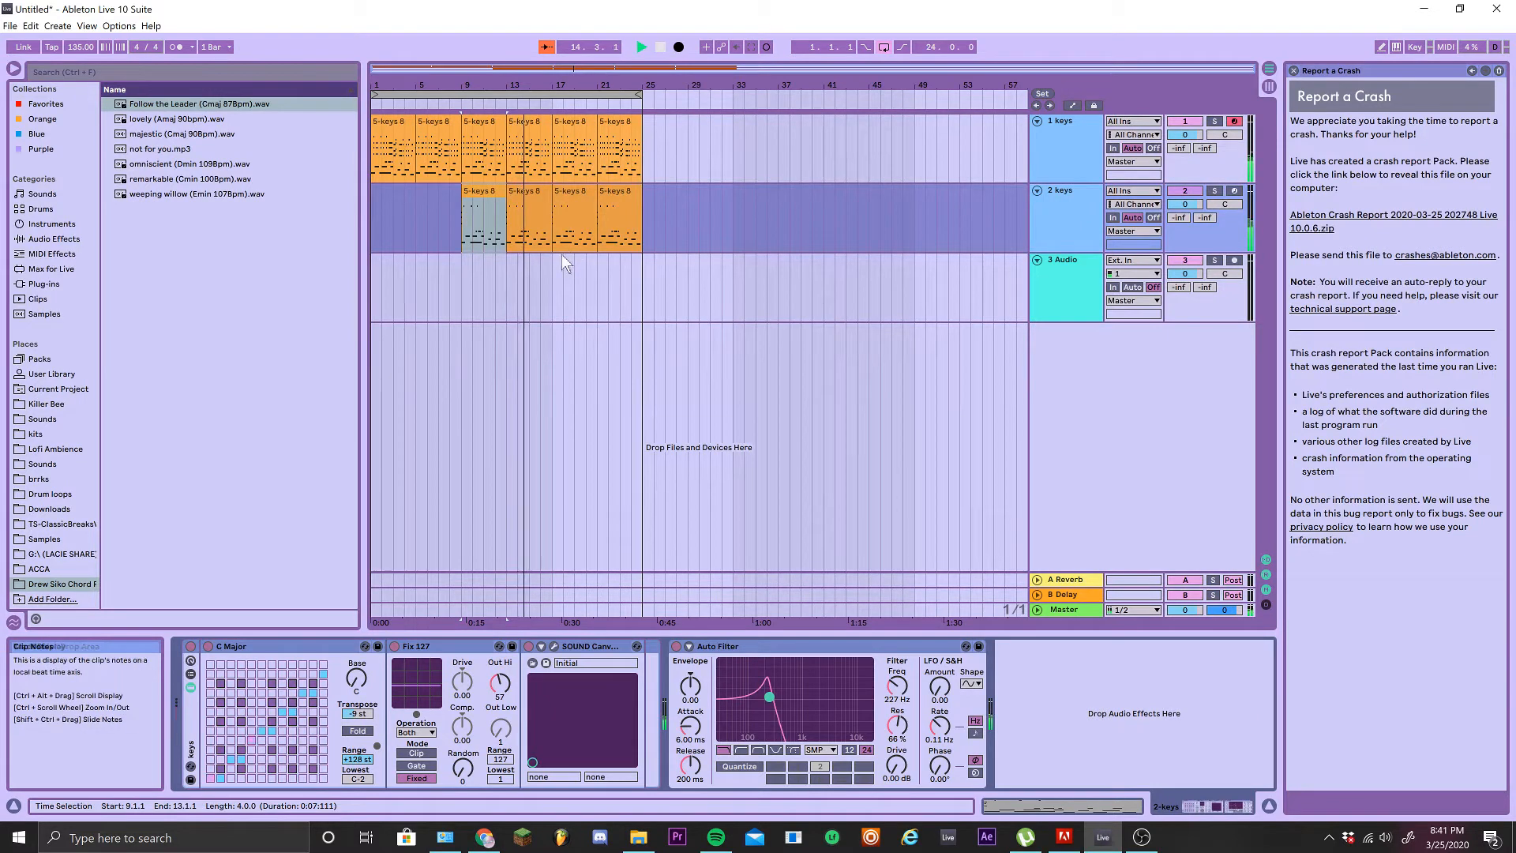
Set the loop range to bars 17 to 25 and mark the same range on the 3 Audio track
left_click(552, 283)
left_click_drag(375, 94, 555, 94)
scroll(603, 286, "up", 3, "ctrl")
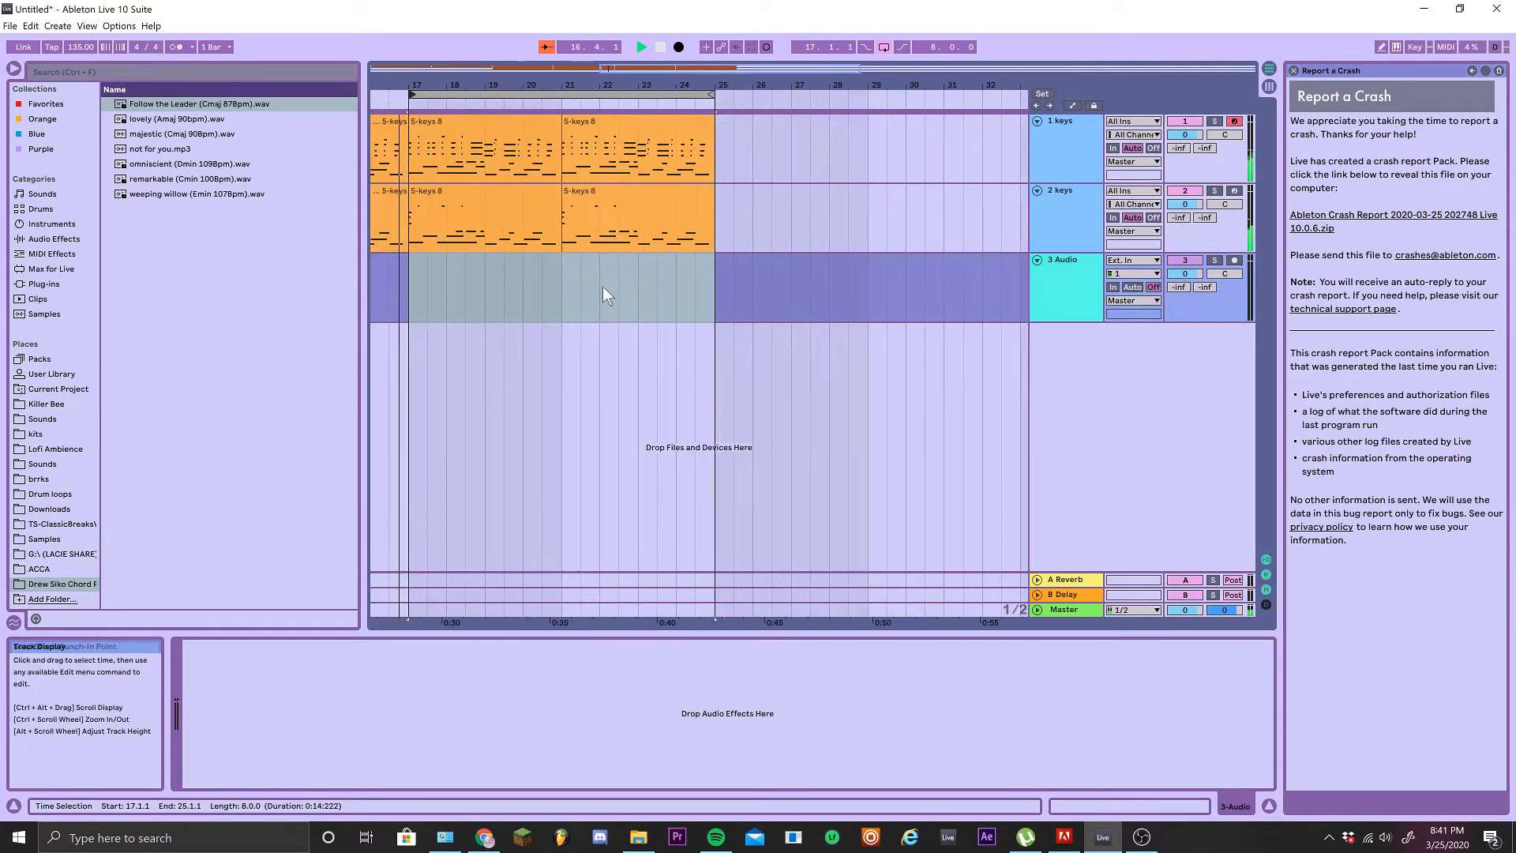
Look through the Killer Bee, Lofi Ambience, Drum loops, Downloads and kits folders for a suitable sample
left_click(46, 404)
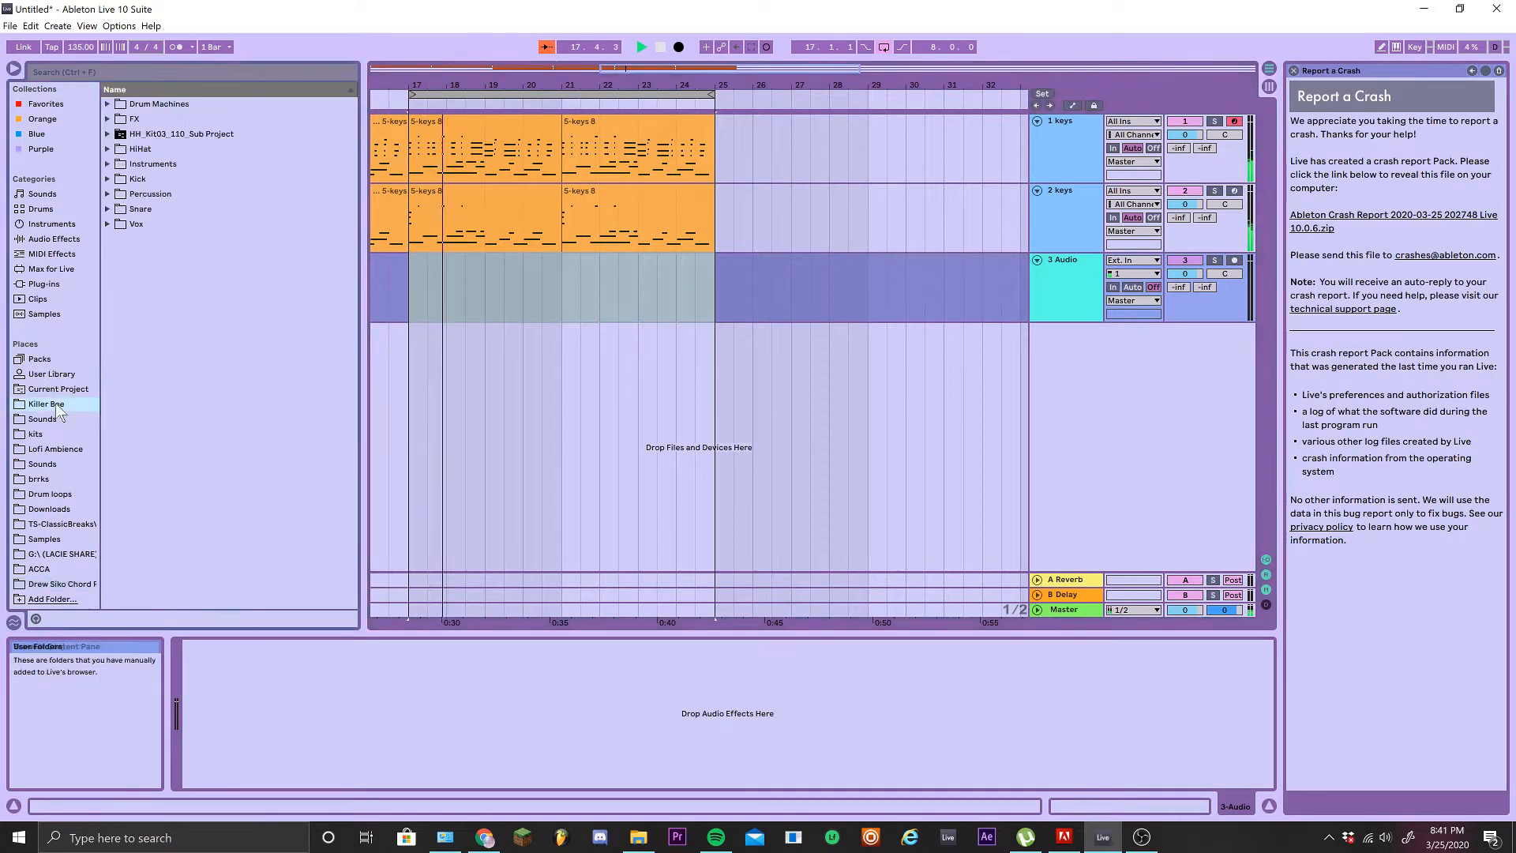
left_click(53, 450)
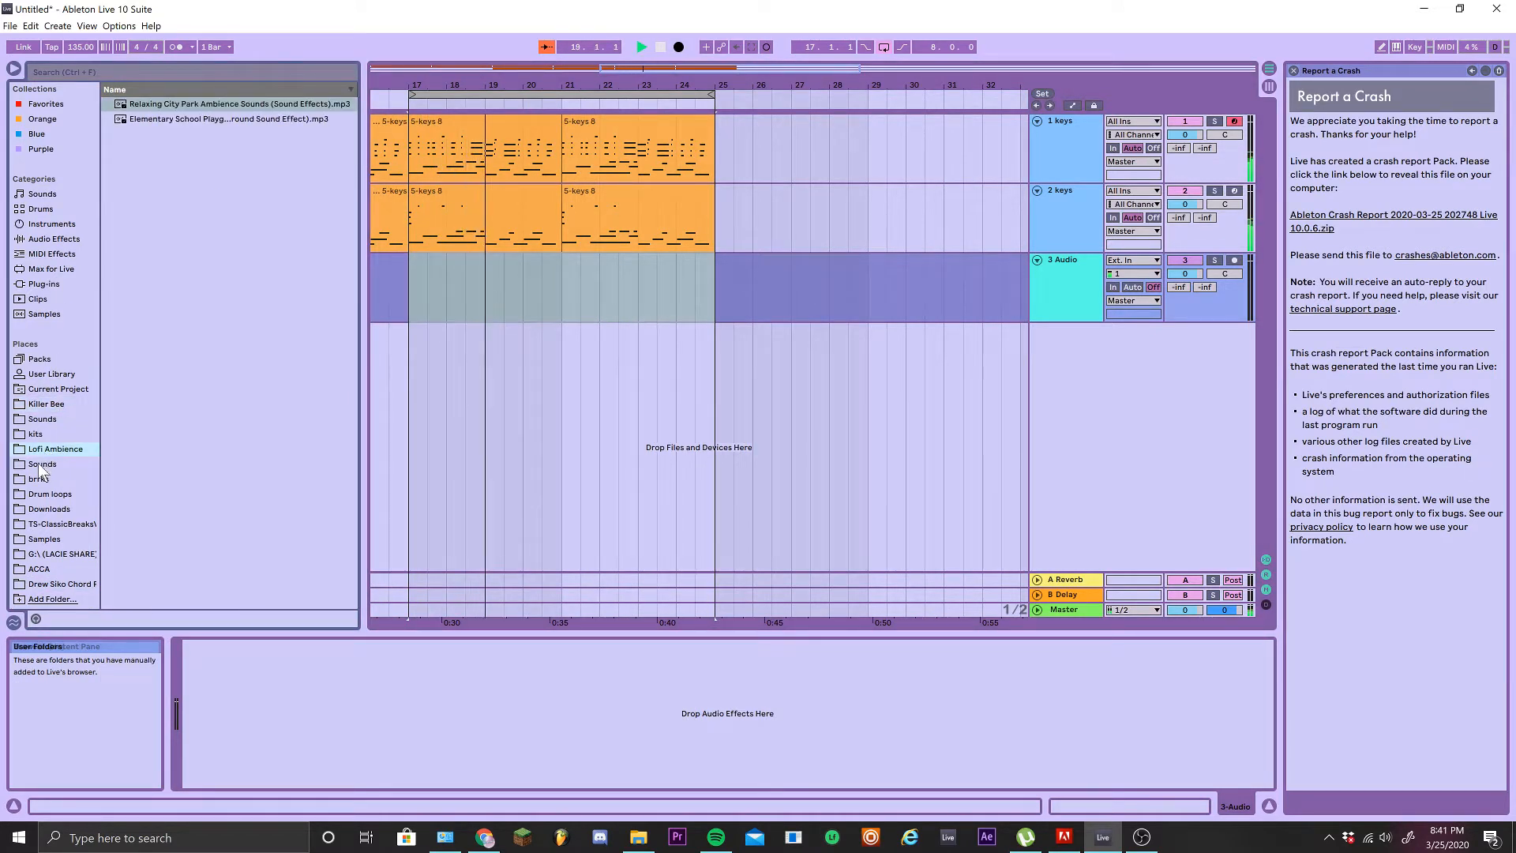
left_click(41, 479)
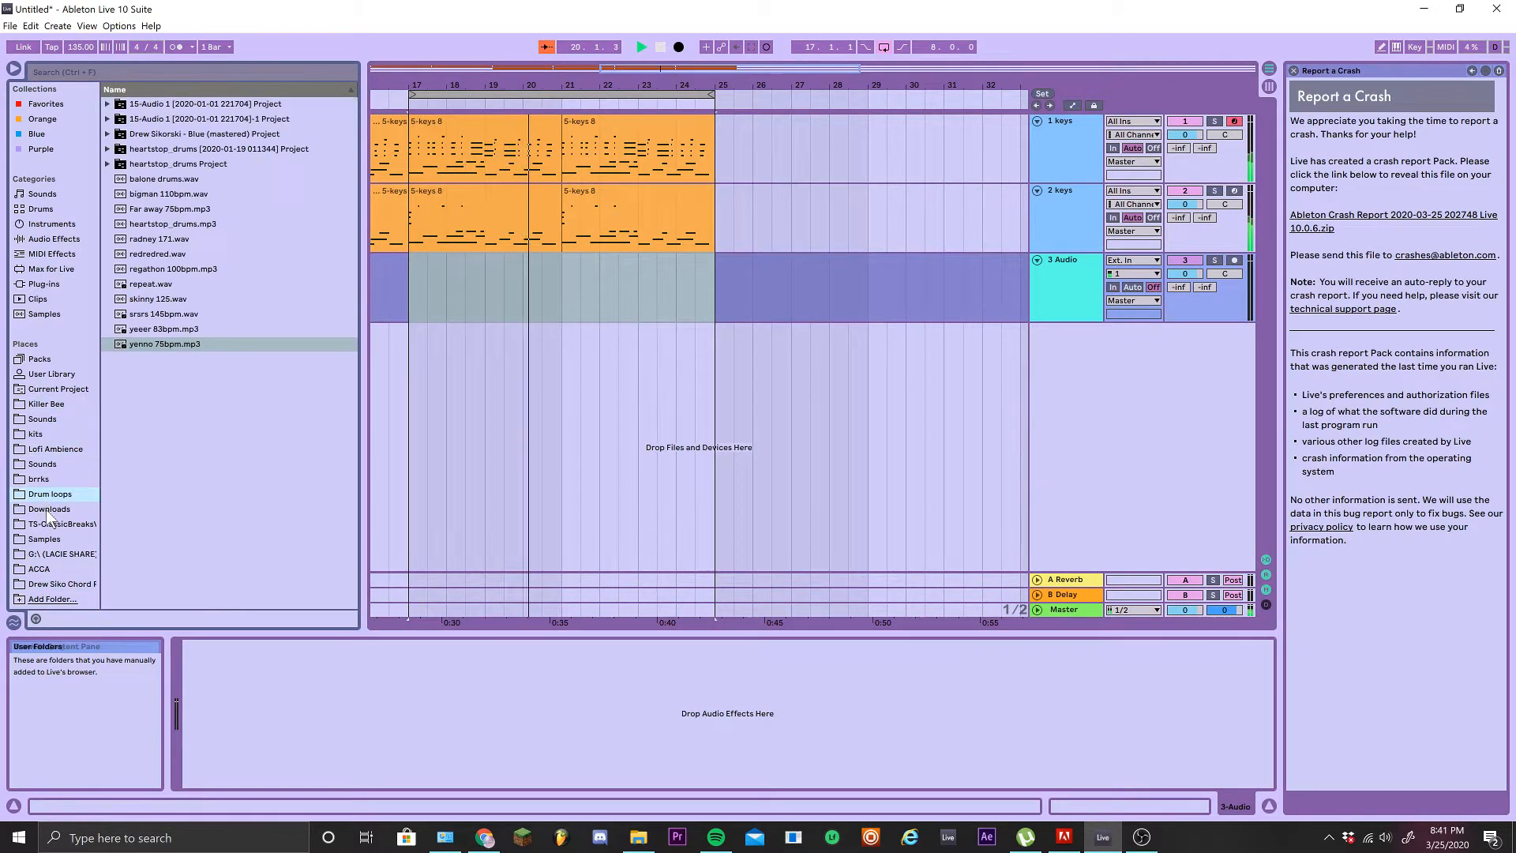
left_click(50, 525)
left_click(47, 509)
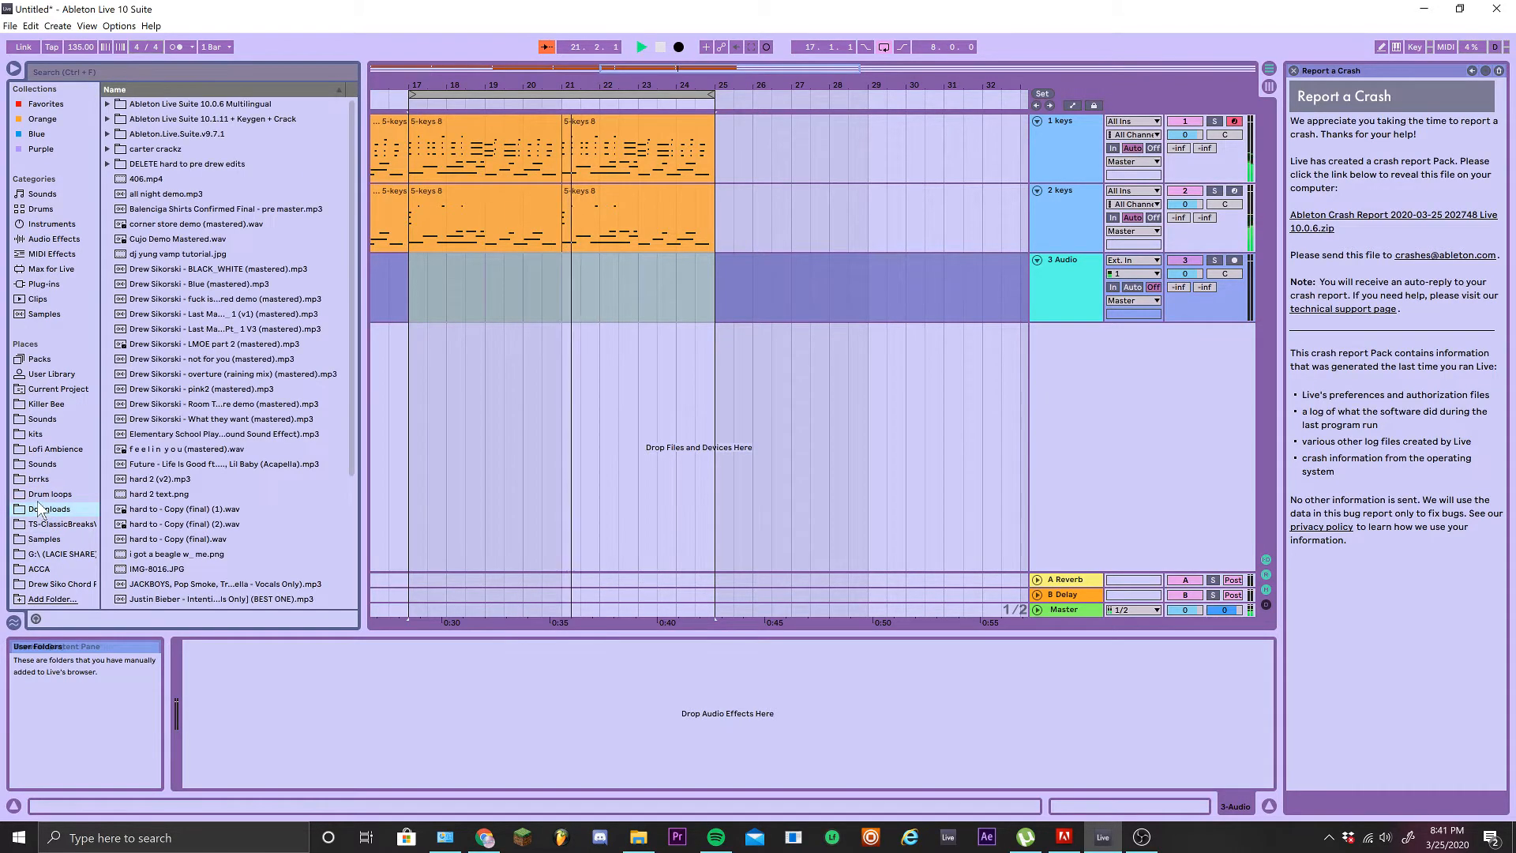
left_click(49, 449)
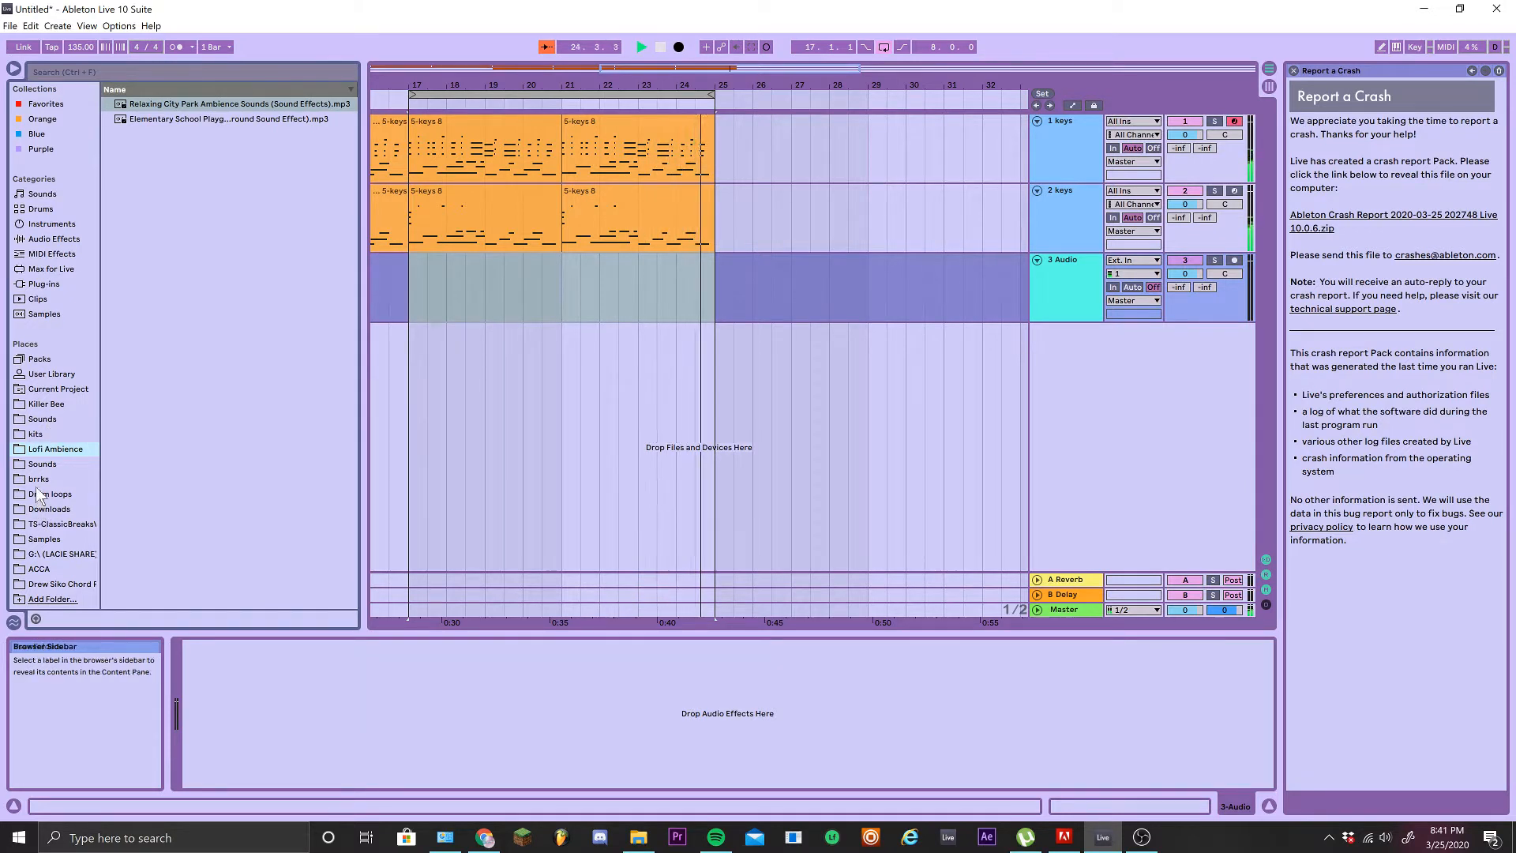
left_click(39, 437)
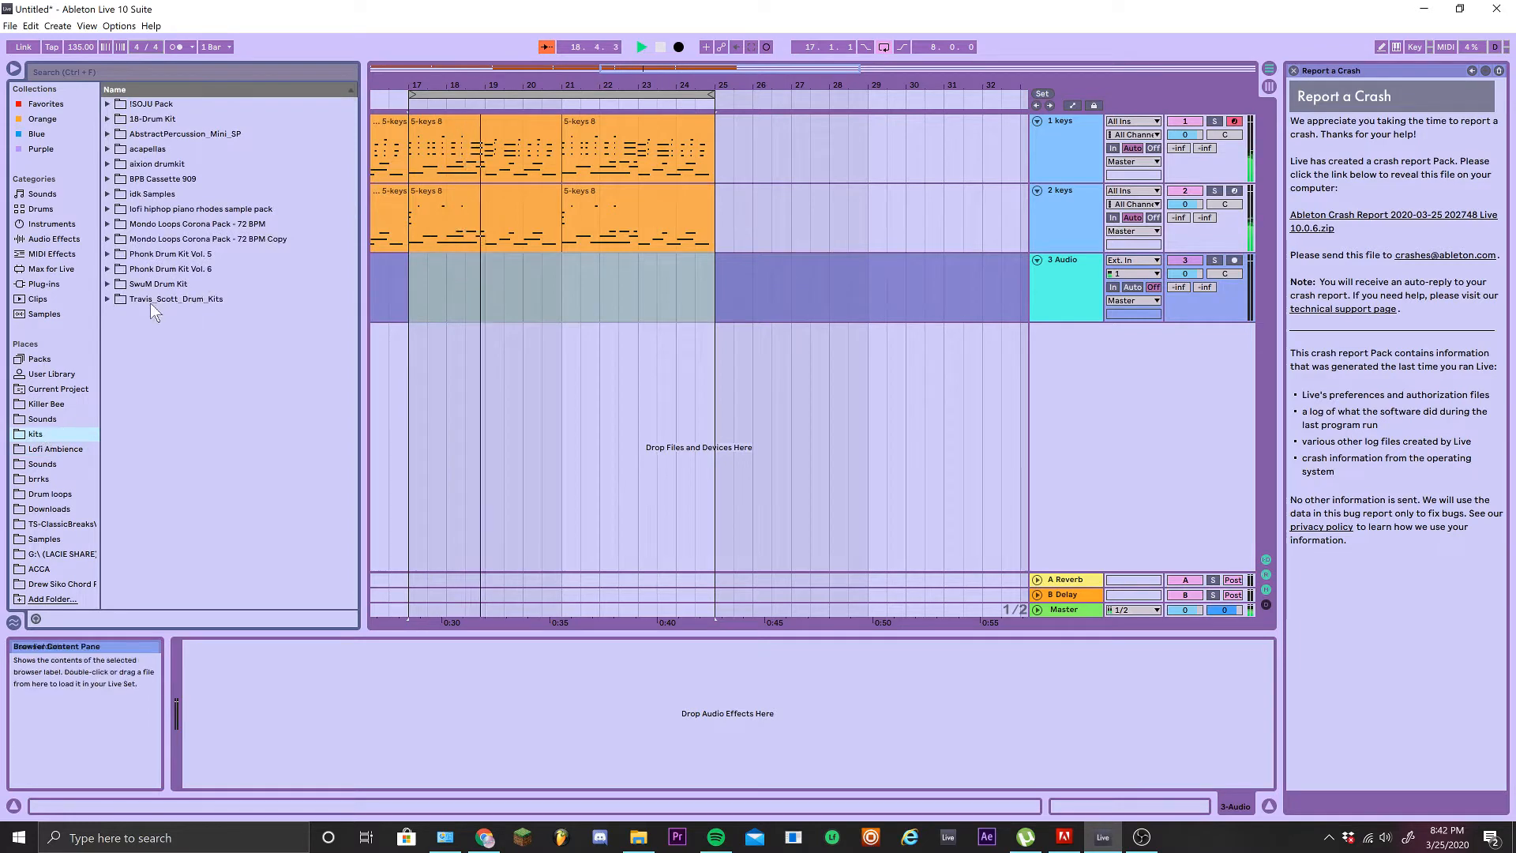
Place the Elementary School Playground Ambience file from Lofi Ambience on the 3 Audio track and shift it earlier, across bar 17
left_click(55, 449)
left_click(187, 120)
left_click_drag(187, 120, 409, 301)
key("space")
left_click_drag(662, 261, 375, 262)
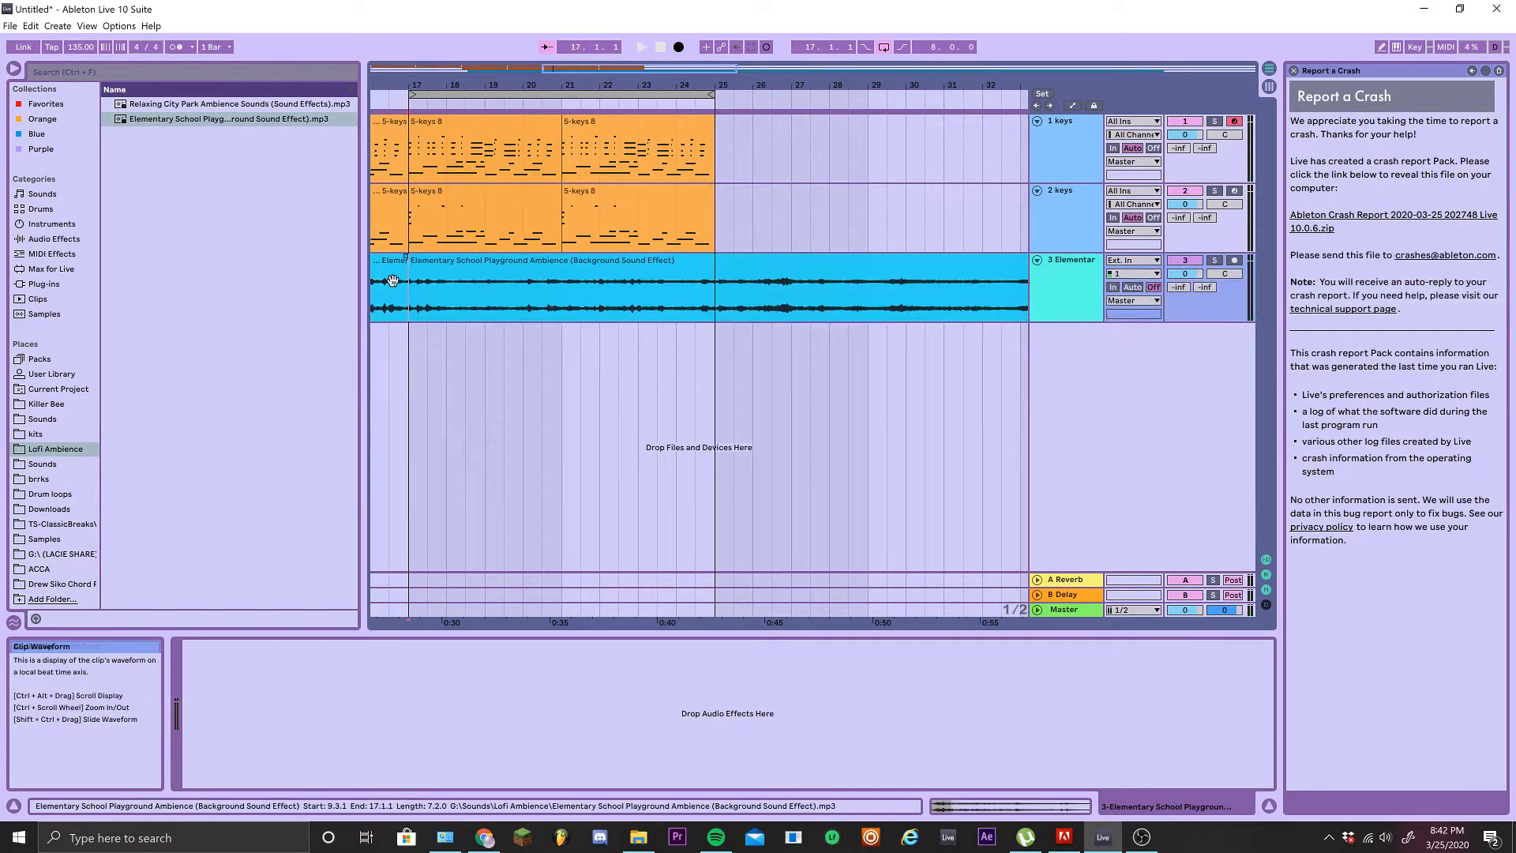
Cut the playground ambience clip down to bars 17 to 25, deleting the audio before and after that range
left_click(392, 282)
key("Delete")
left_click(722, 297)
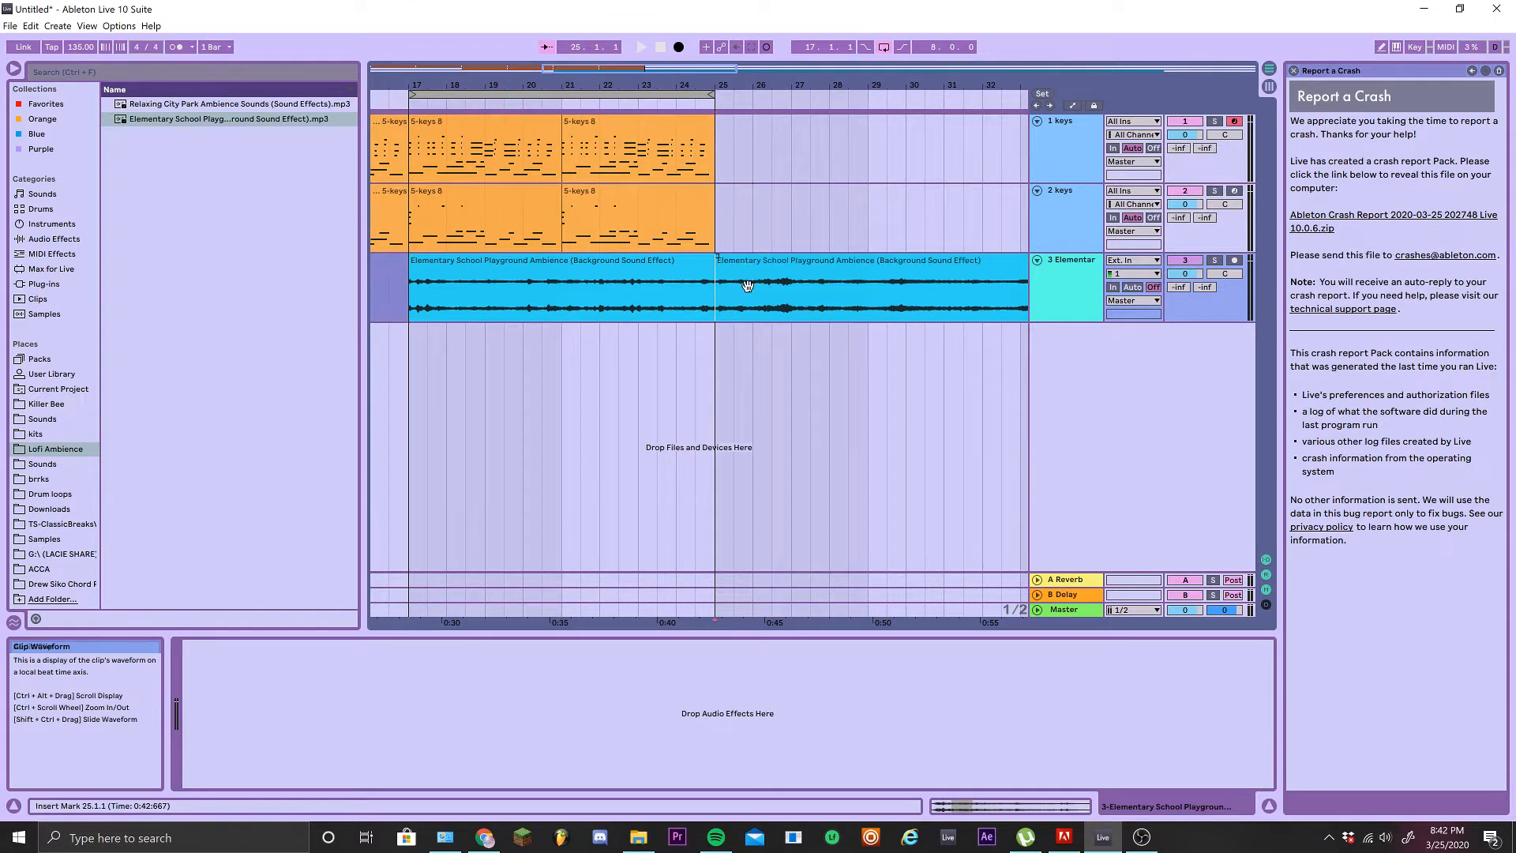
key("ctrl+e")
left_click(758, 282)
key("Delete")
left_click(576, 282)
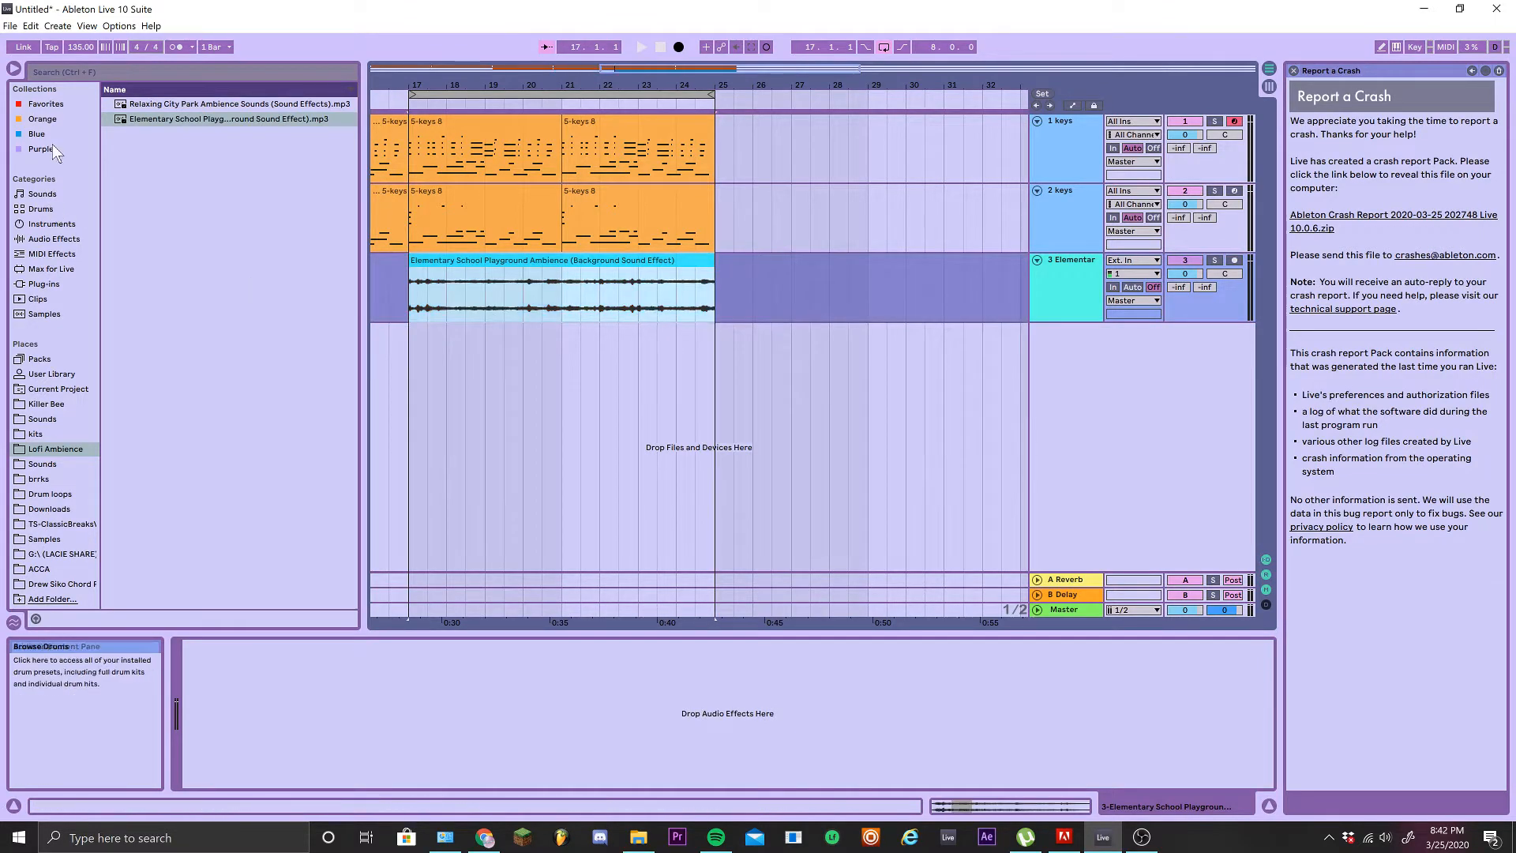
Add an Auto Filter to the ambience track as a highpass with the frequency at 1.91 kHz and resonance at 0%
left_click(46, 147)
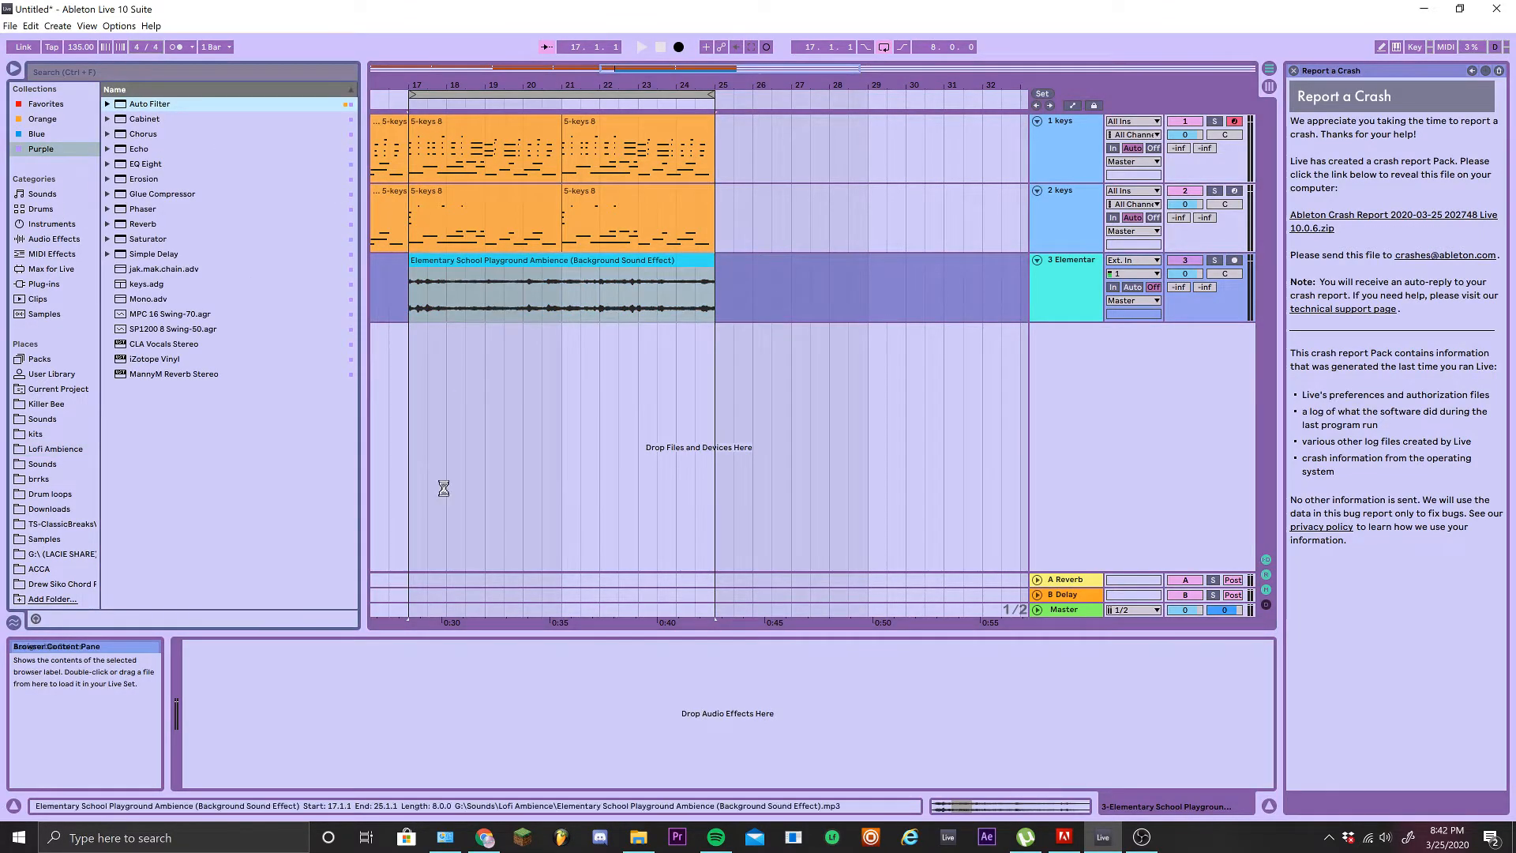
key("space")
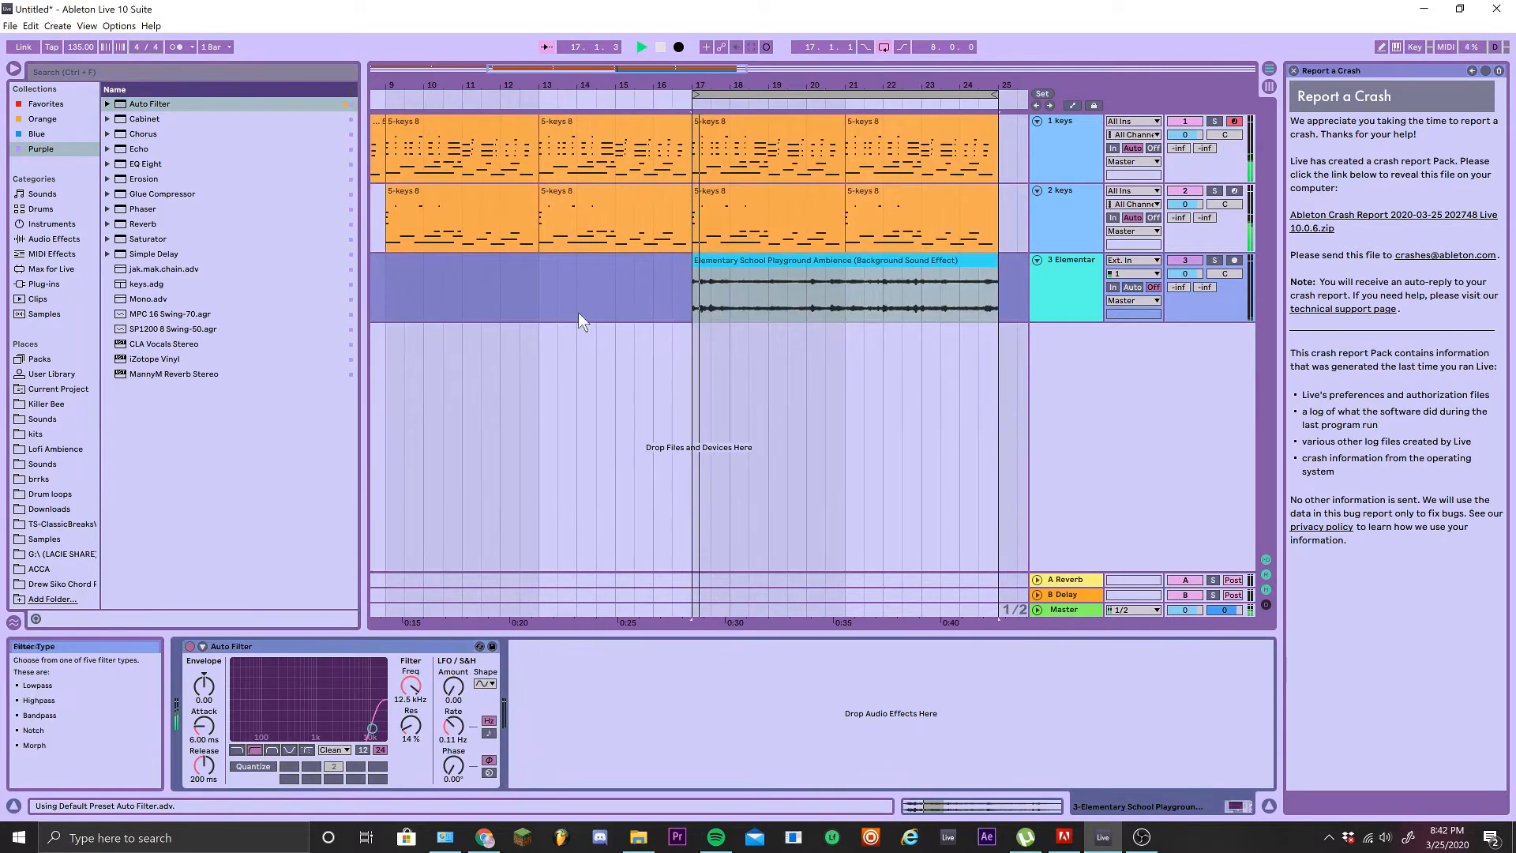
left_click_drag(372, 728, 330, 736)
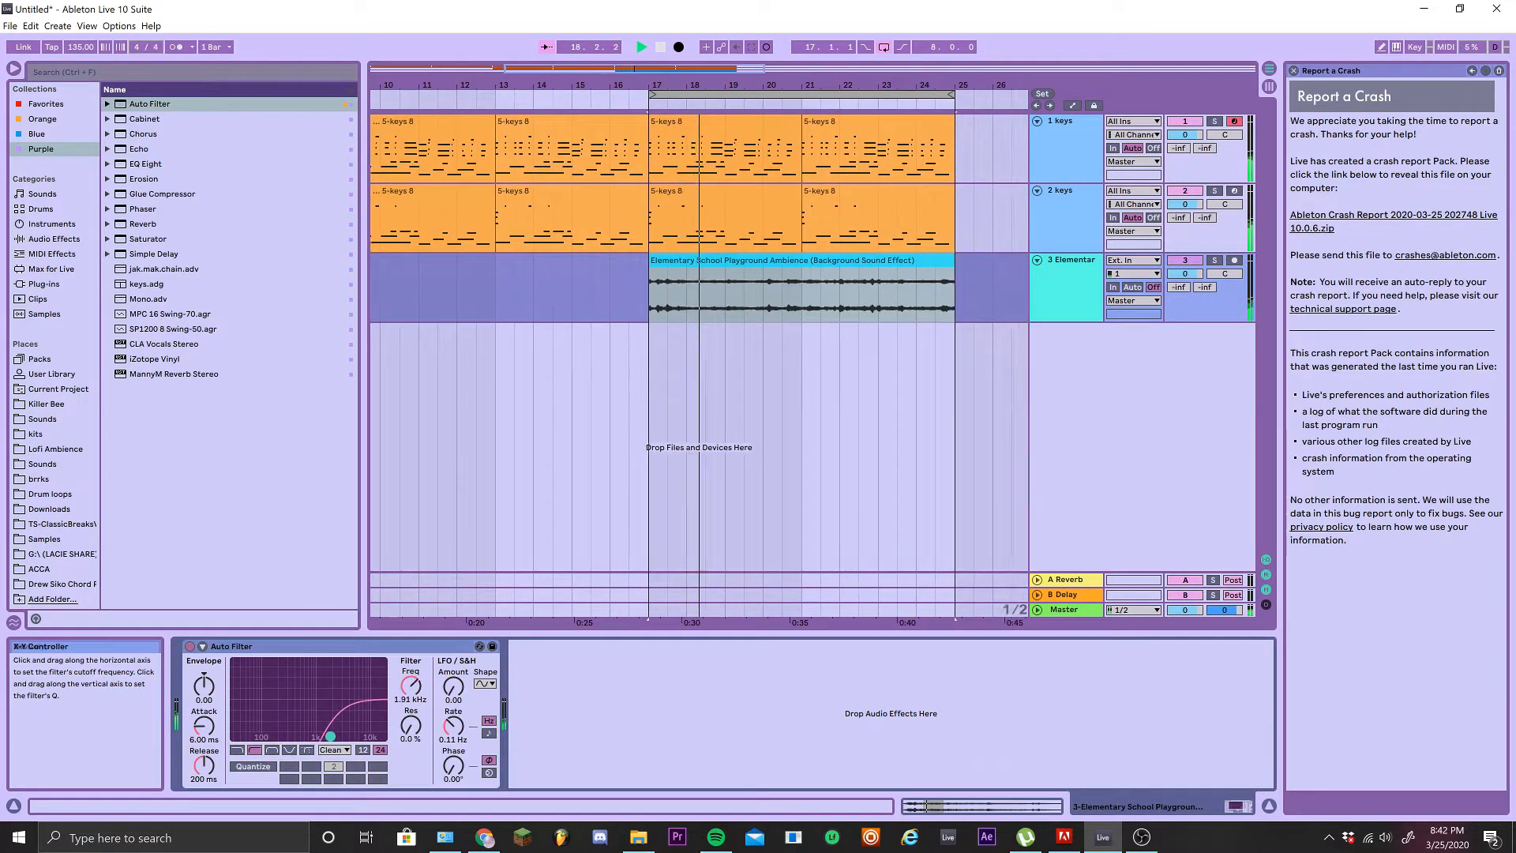
Duplicate the Auto Filter and turn the copy into a lowpass at 5.16 kHz
left_click(308, 649)
key("ctrl+d")
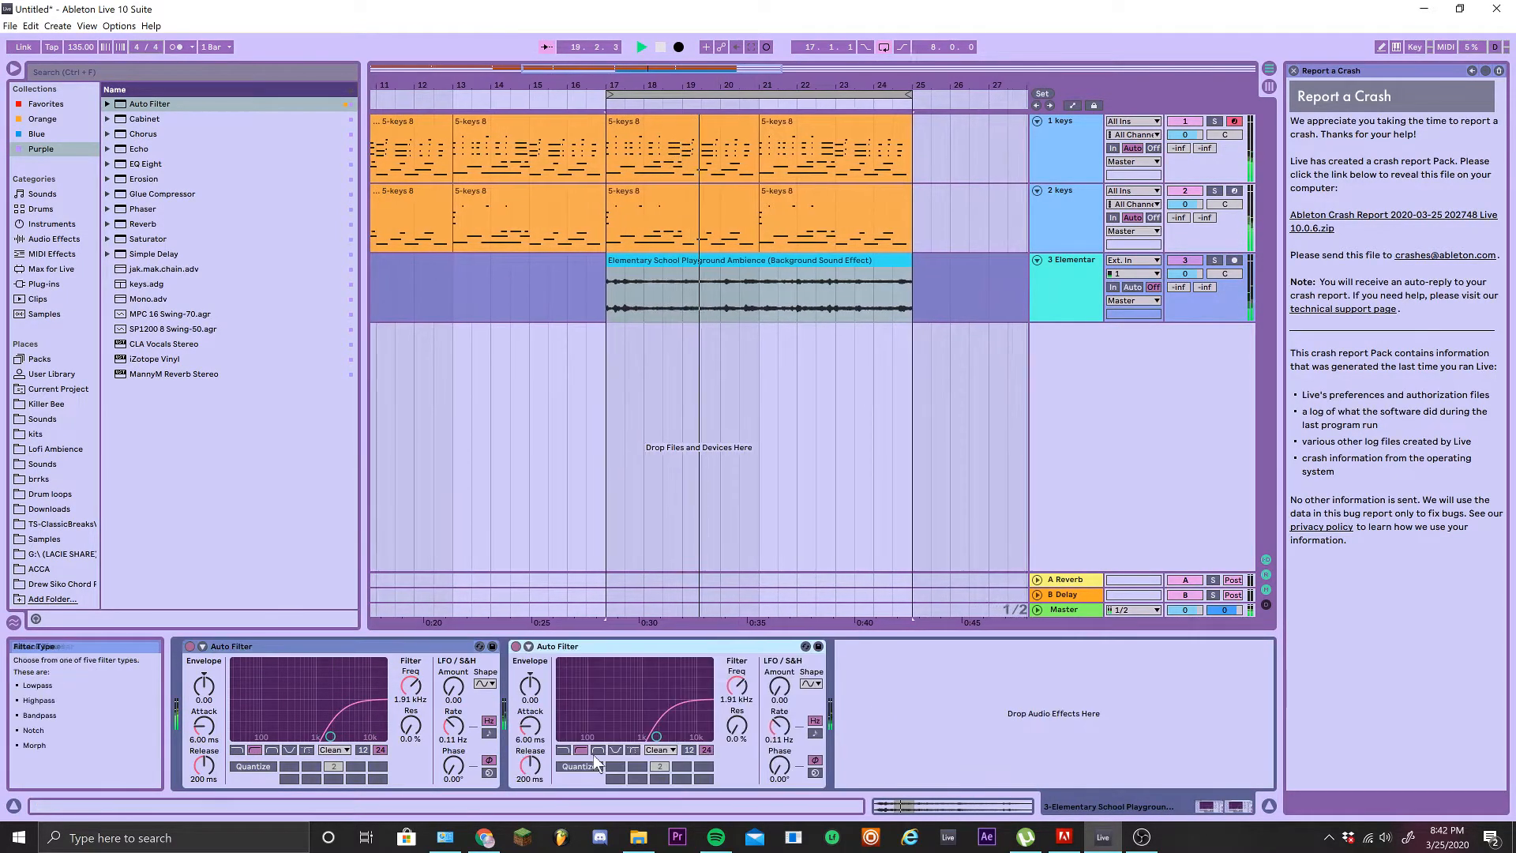
left_click(563, 750)
left_click_drag(657, 735, 678, 735)
Add a Phaser after the filters with a tempo-synced LFO rate of 3/16 and an LFO amount of 67.2%
left_click_drag(143, 209, 1007, 730)
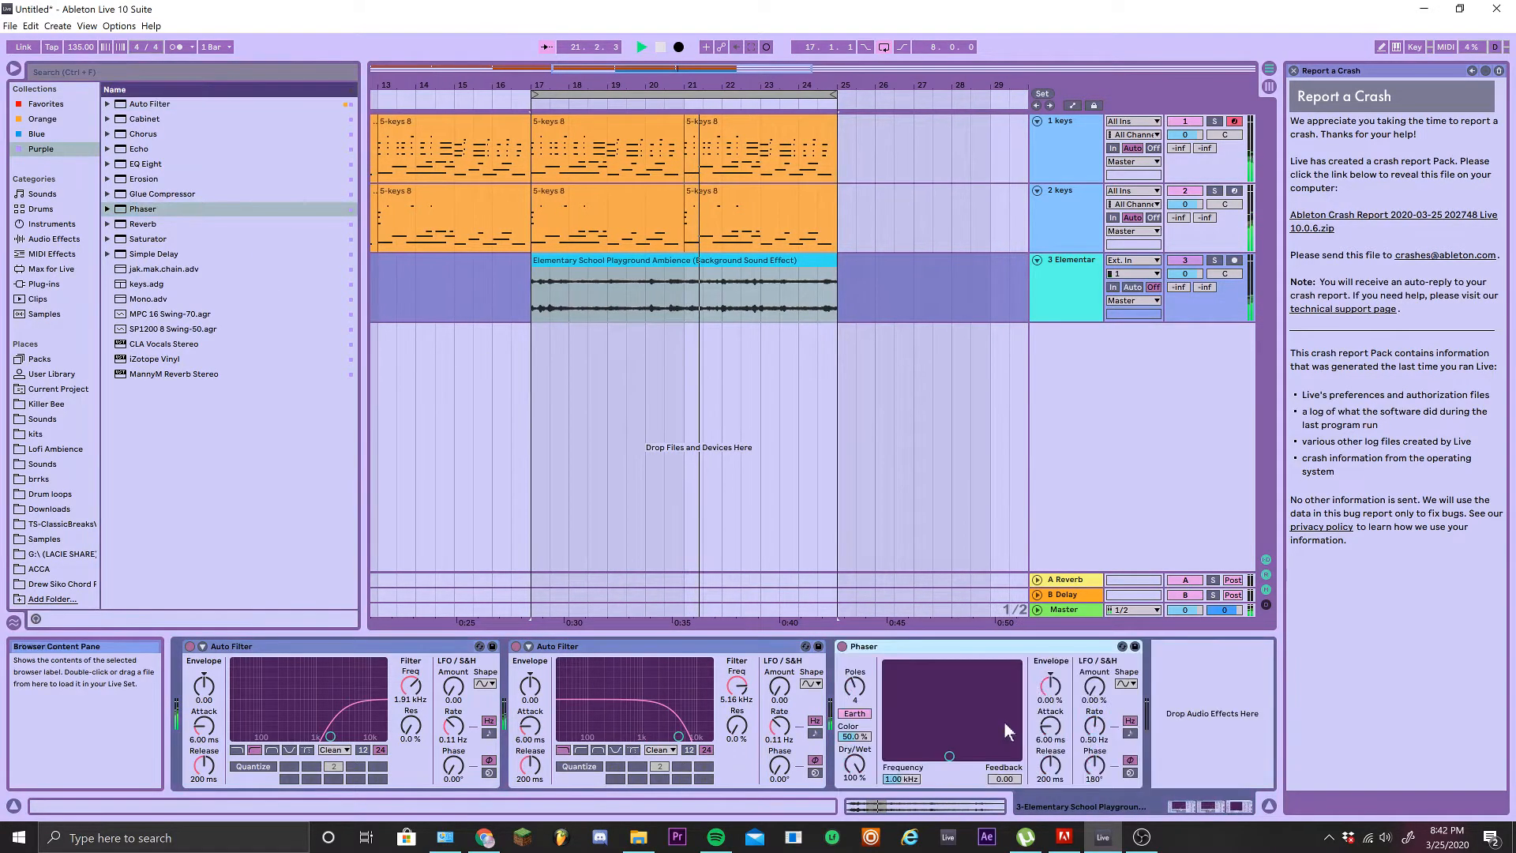
left_click(1130, 733)
left_click(1101, 729)
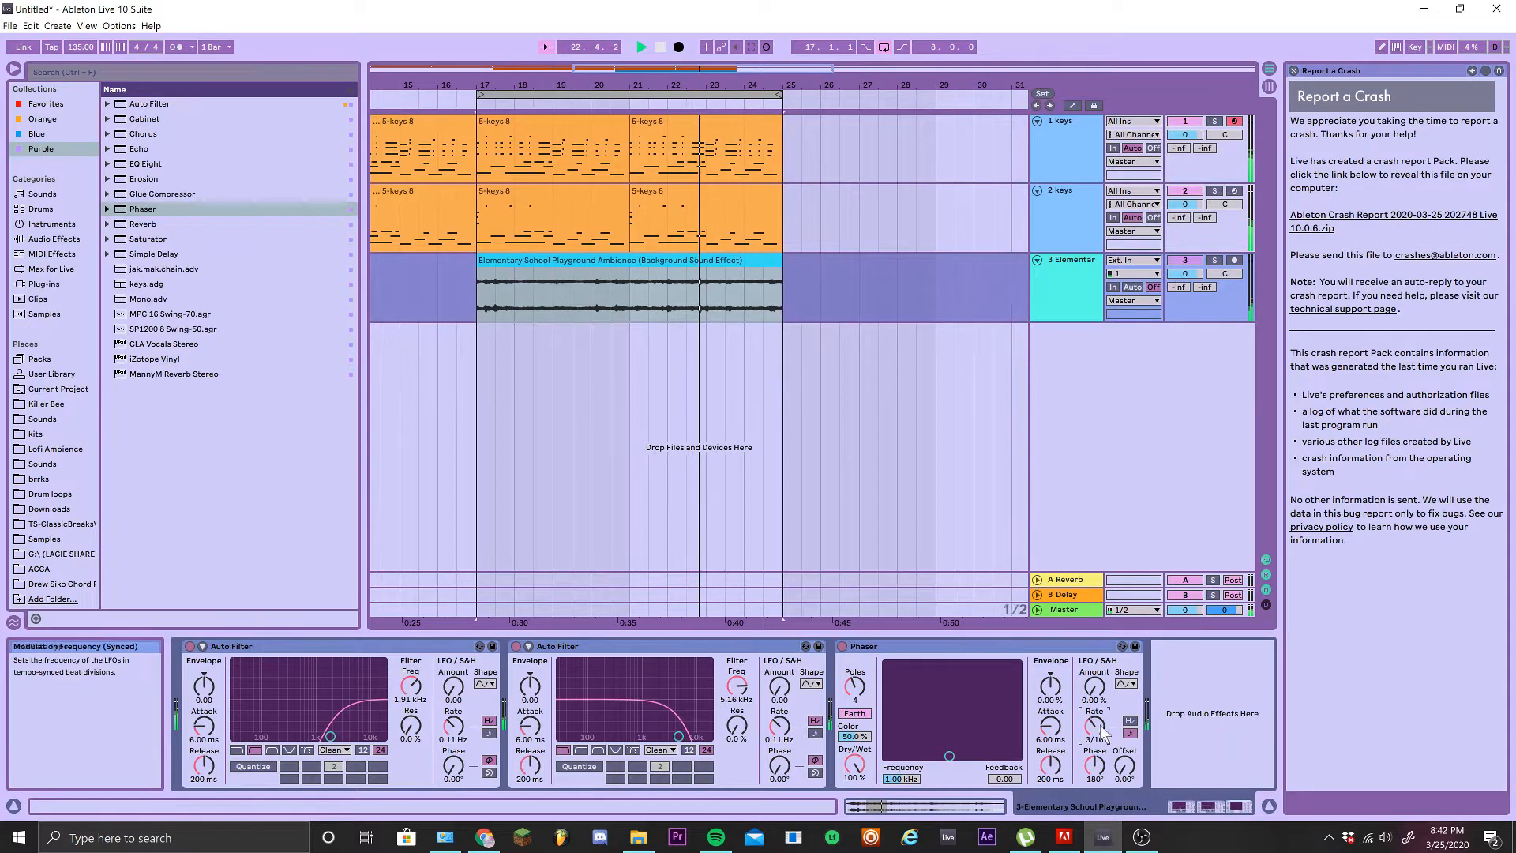
left_click_drag(1095, 687, 1095, 622)
key("space")
Move the playground ambience track above the two keys tracks
scroll(875, 339, "down", 2)
left_click_drag(746, 389, 604, 441)
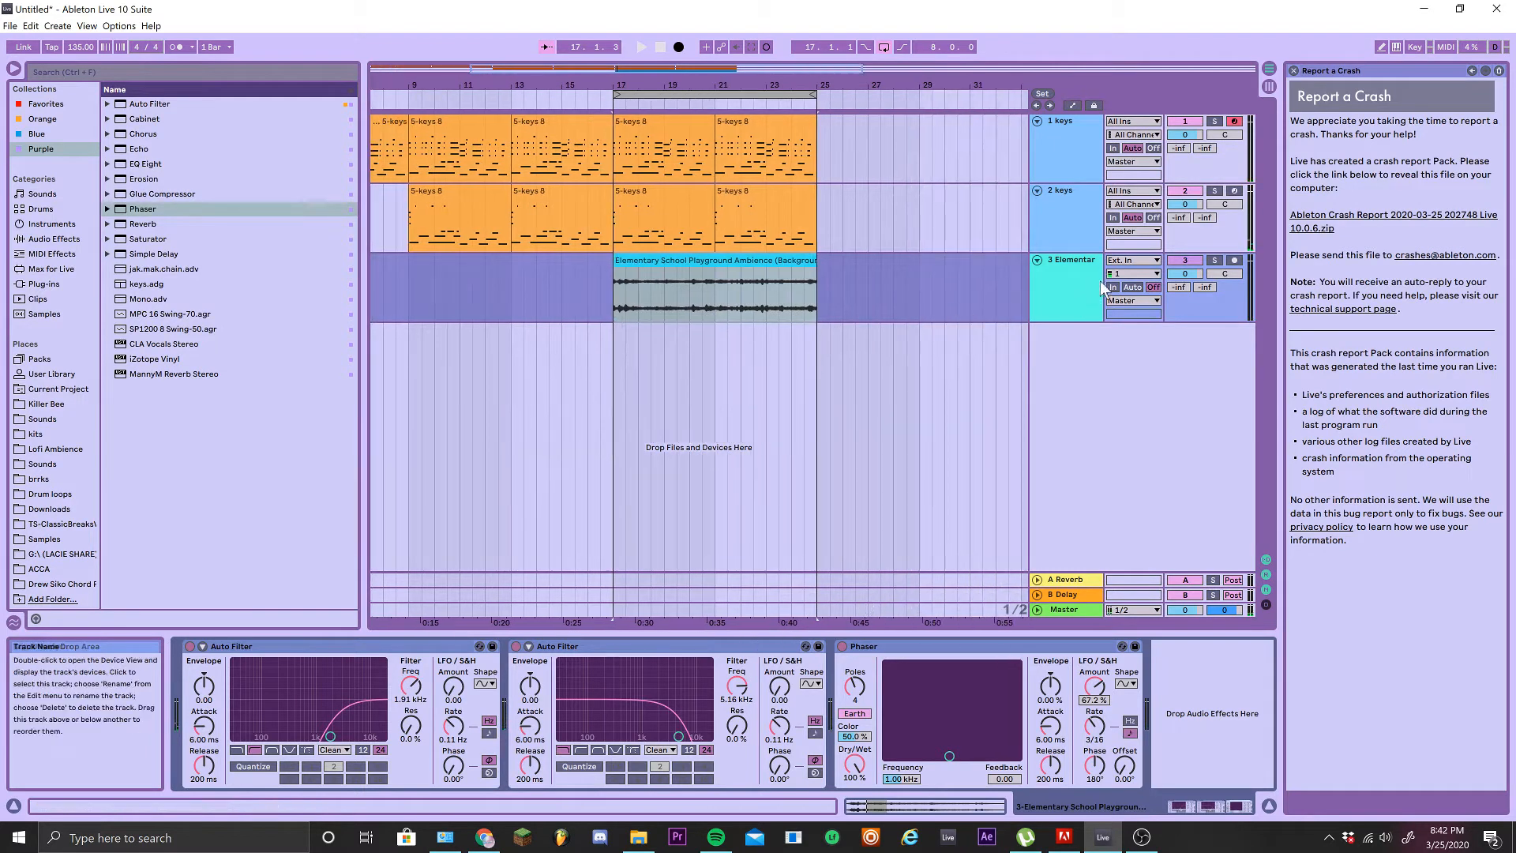
left_click(1091, 141)
Copy the playground ambience clip to bar 9 and give the copy a long fade-in
left_click(651, 130)
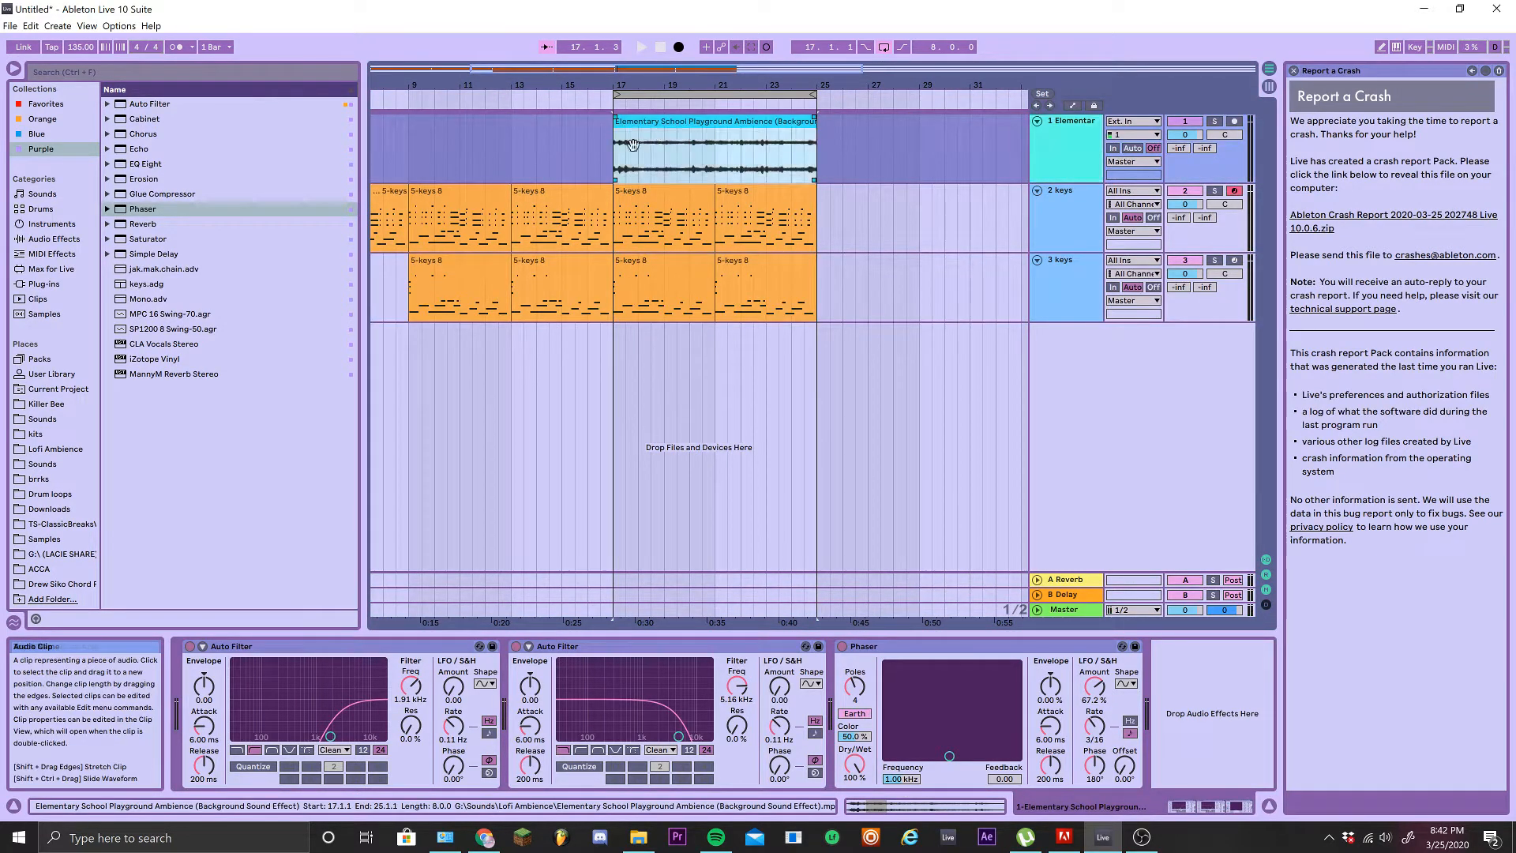
left_click(418, 162)
left_click(411, 160)
key("ctrl+v")
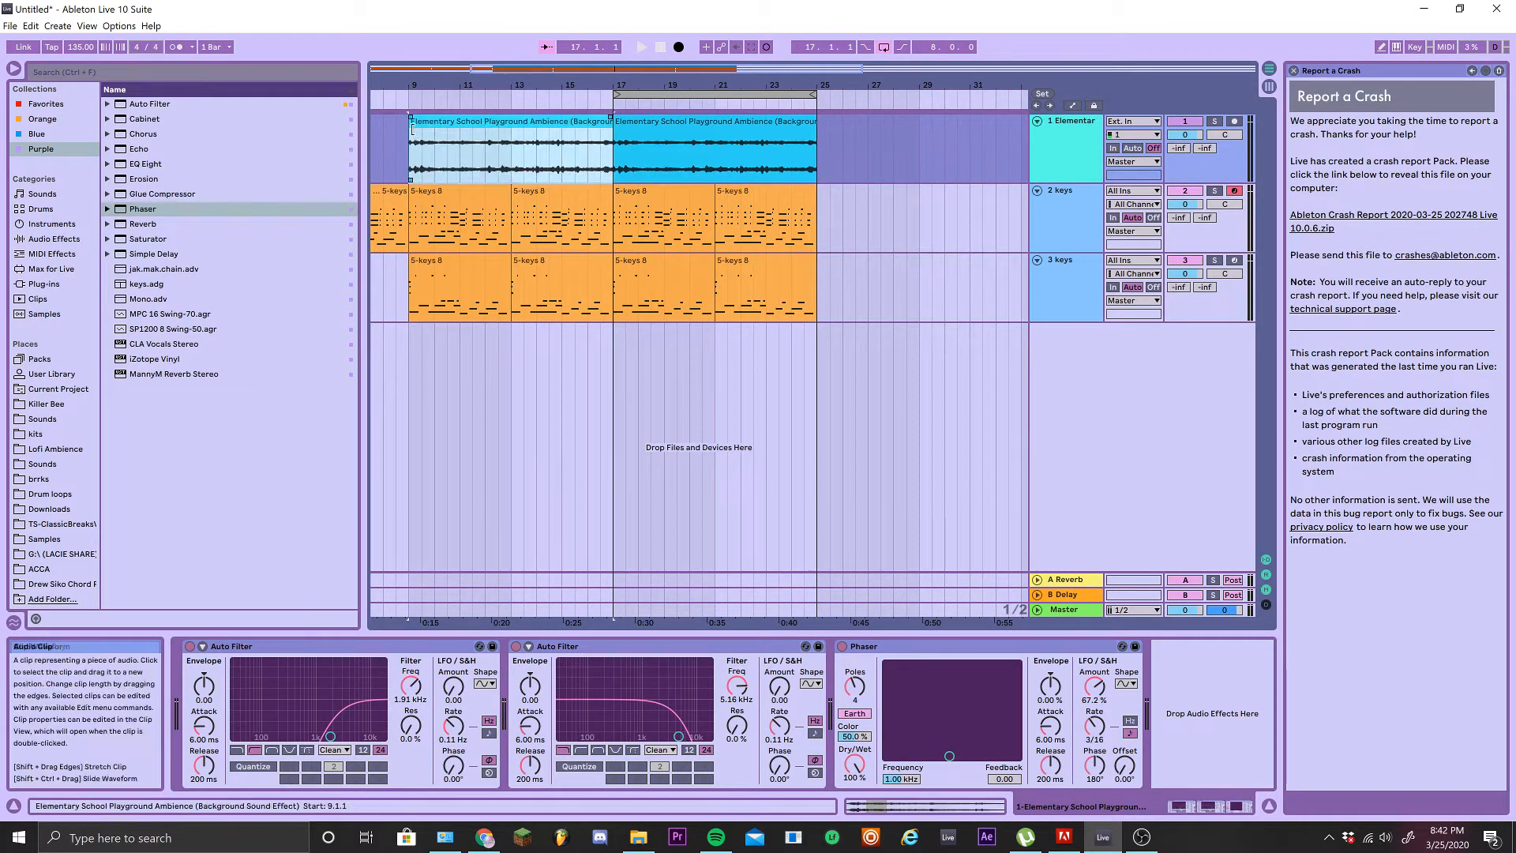
left_click_drag(412, 118, 645, 131)
Add an audio track below the keys tracks and open the Snare folder of the SwuM Drum Kit in the kits folder
left_click(1055, 286)
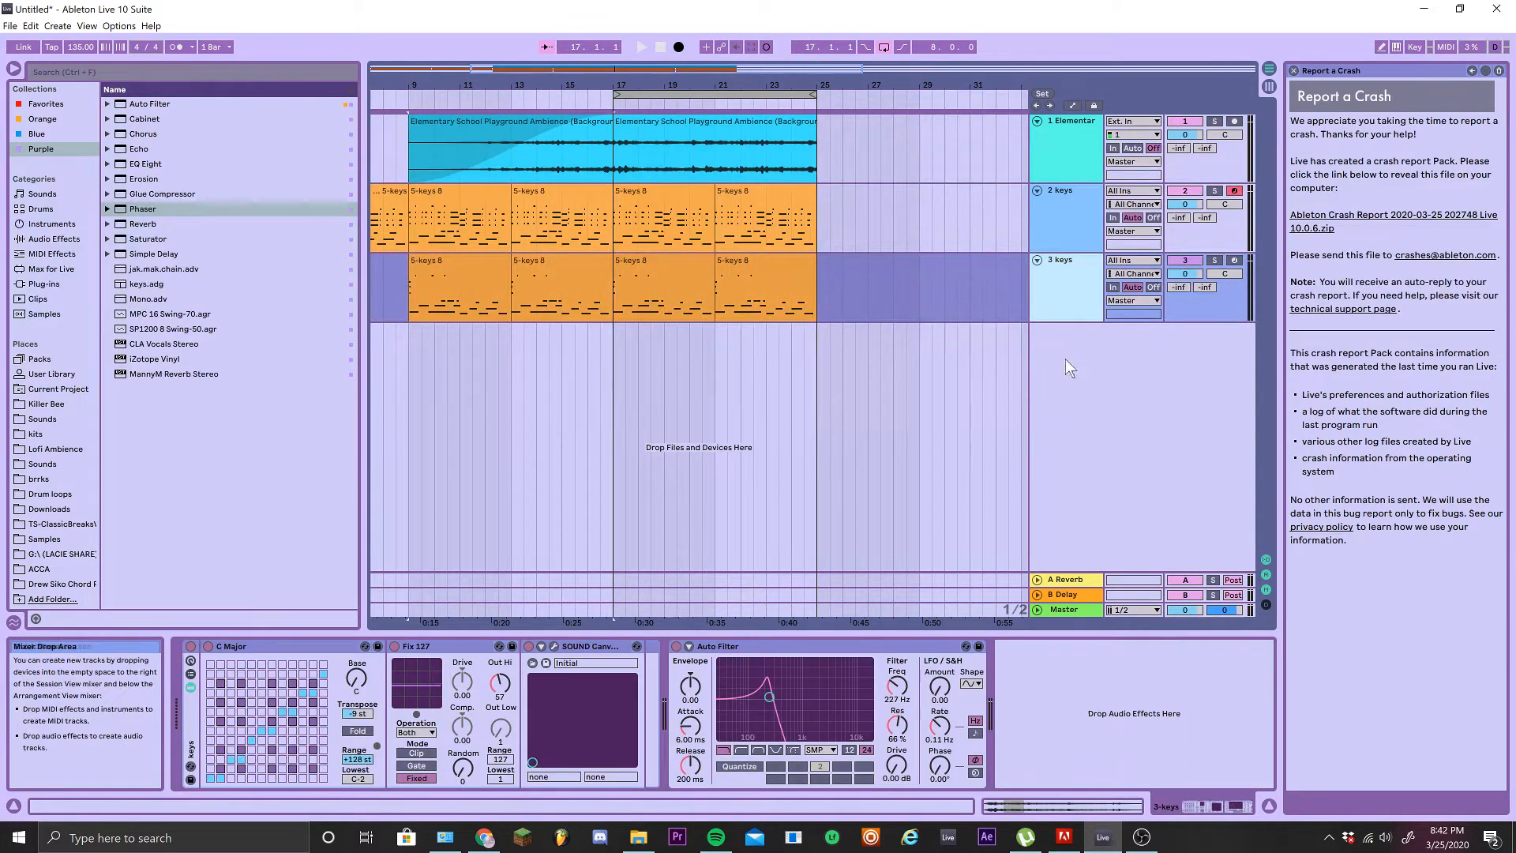
key("ctrl+t")
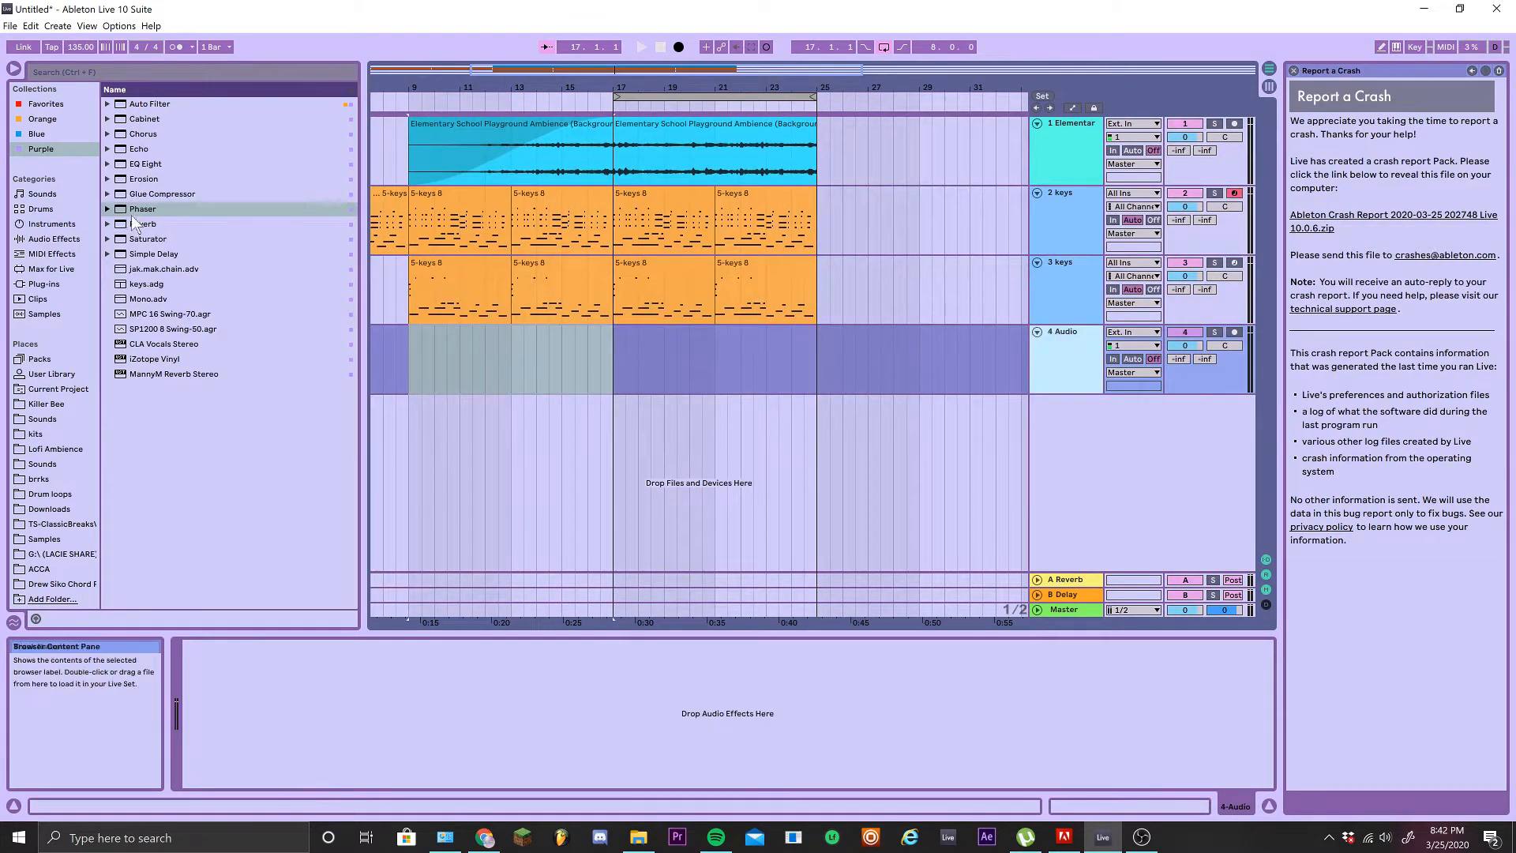
left_click(41, 404)
left_click(41, 423)
left_click(43, 435)
left_click(108, 284)
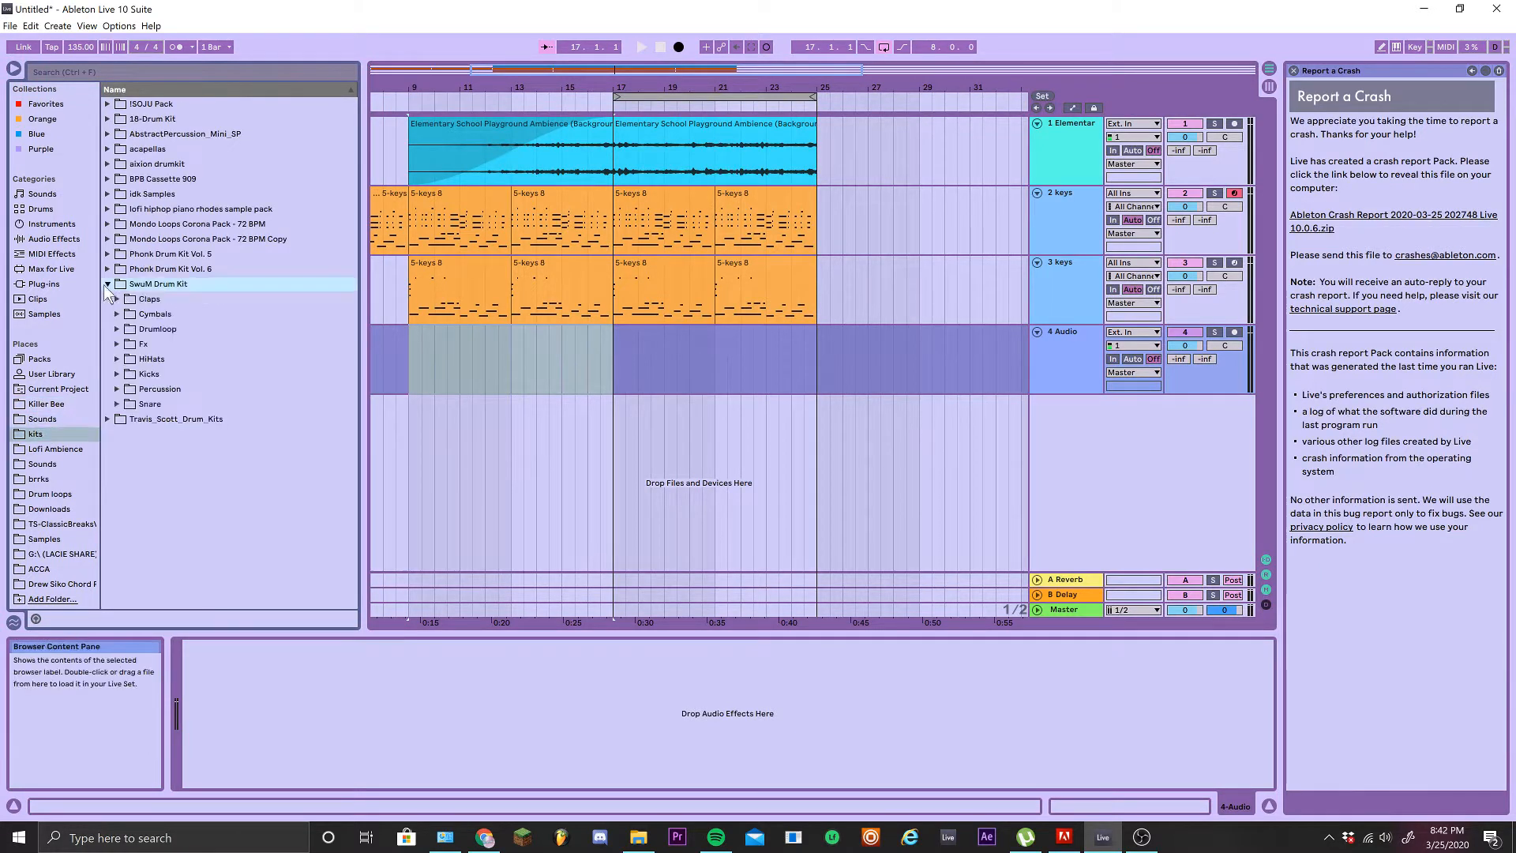
left_click(150, 405)
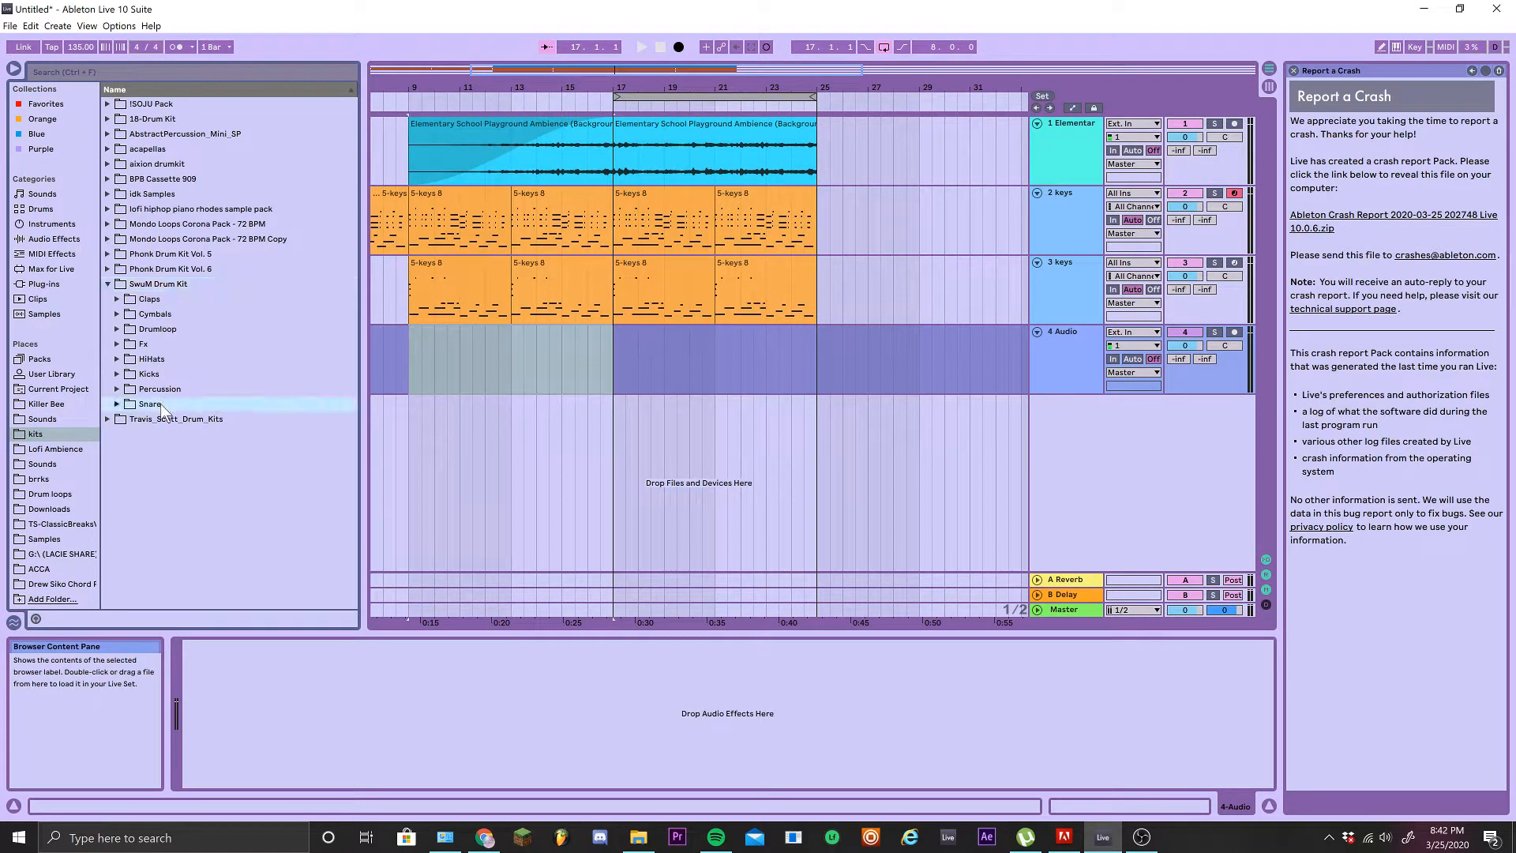
left_click(196, 421)
scroll(197, 426, "down", 2)
scroll(200, 425, "down", 2)
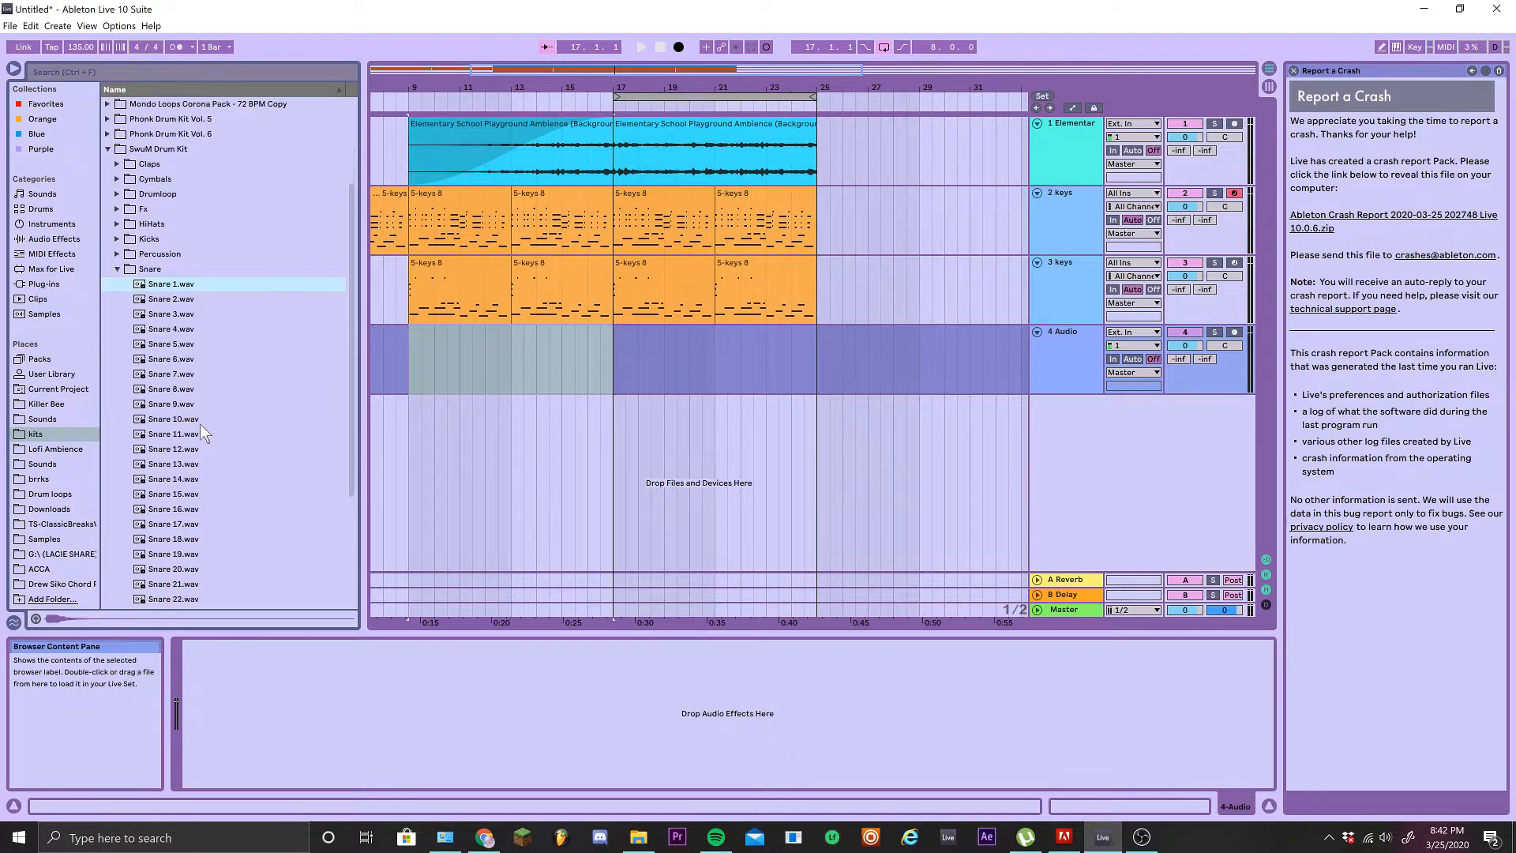
Try Snare 12.wav on the new audio track at bar 17 after comparing several snares, and remove it again
left_click(158, 374)
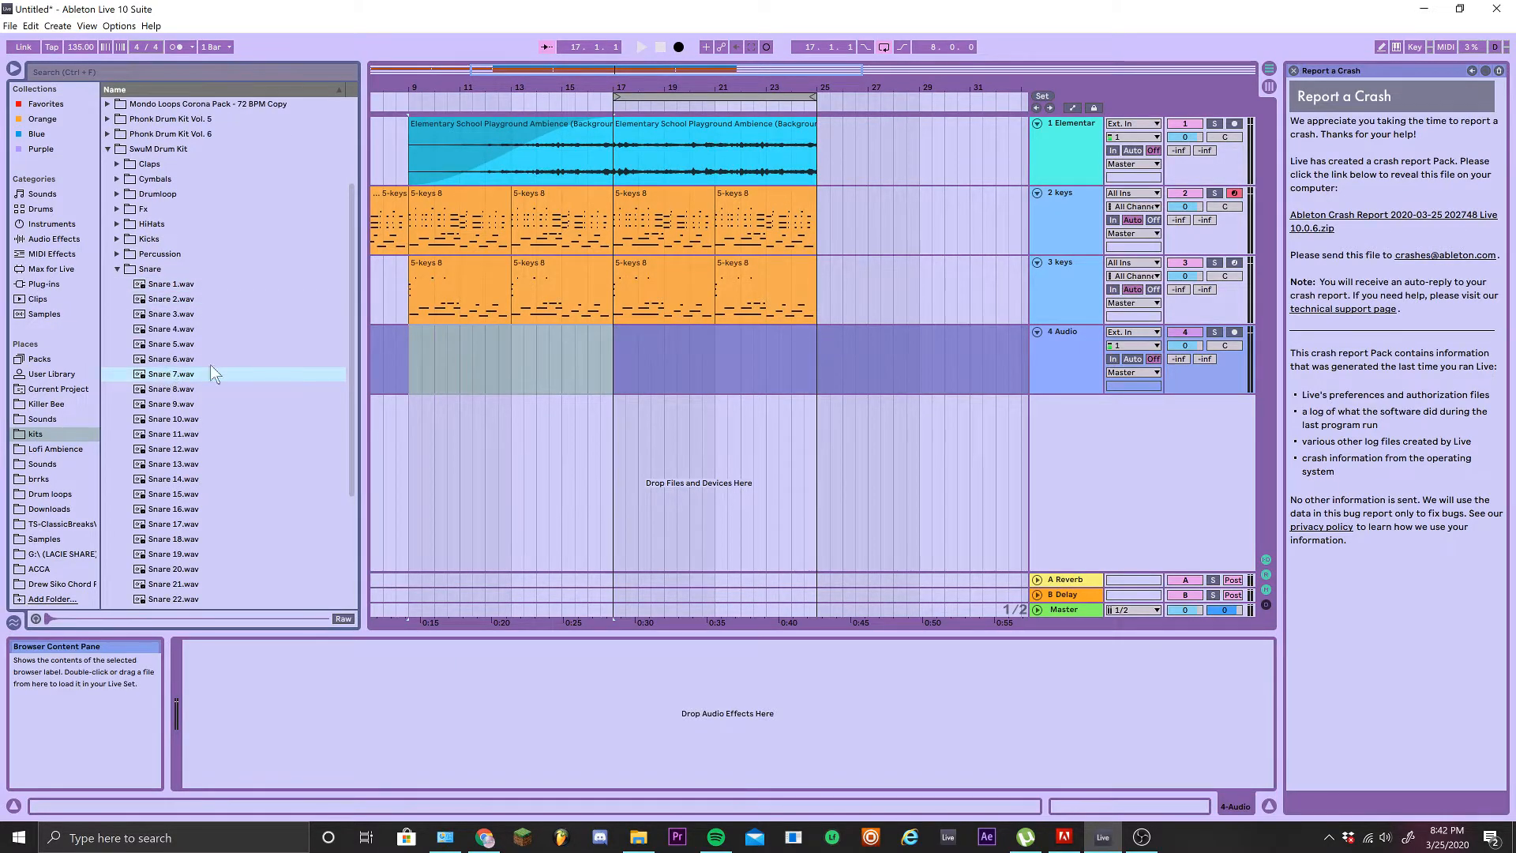
scroll(619, 334, "up", 3)
left_click(162, 494)
left_click(162, 464)
left_click(160, 449)
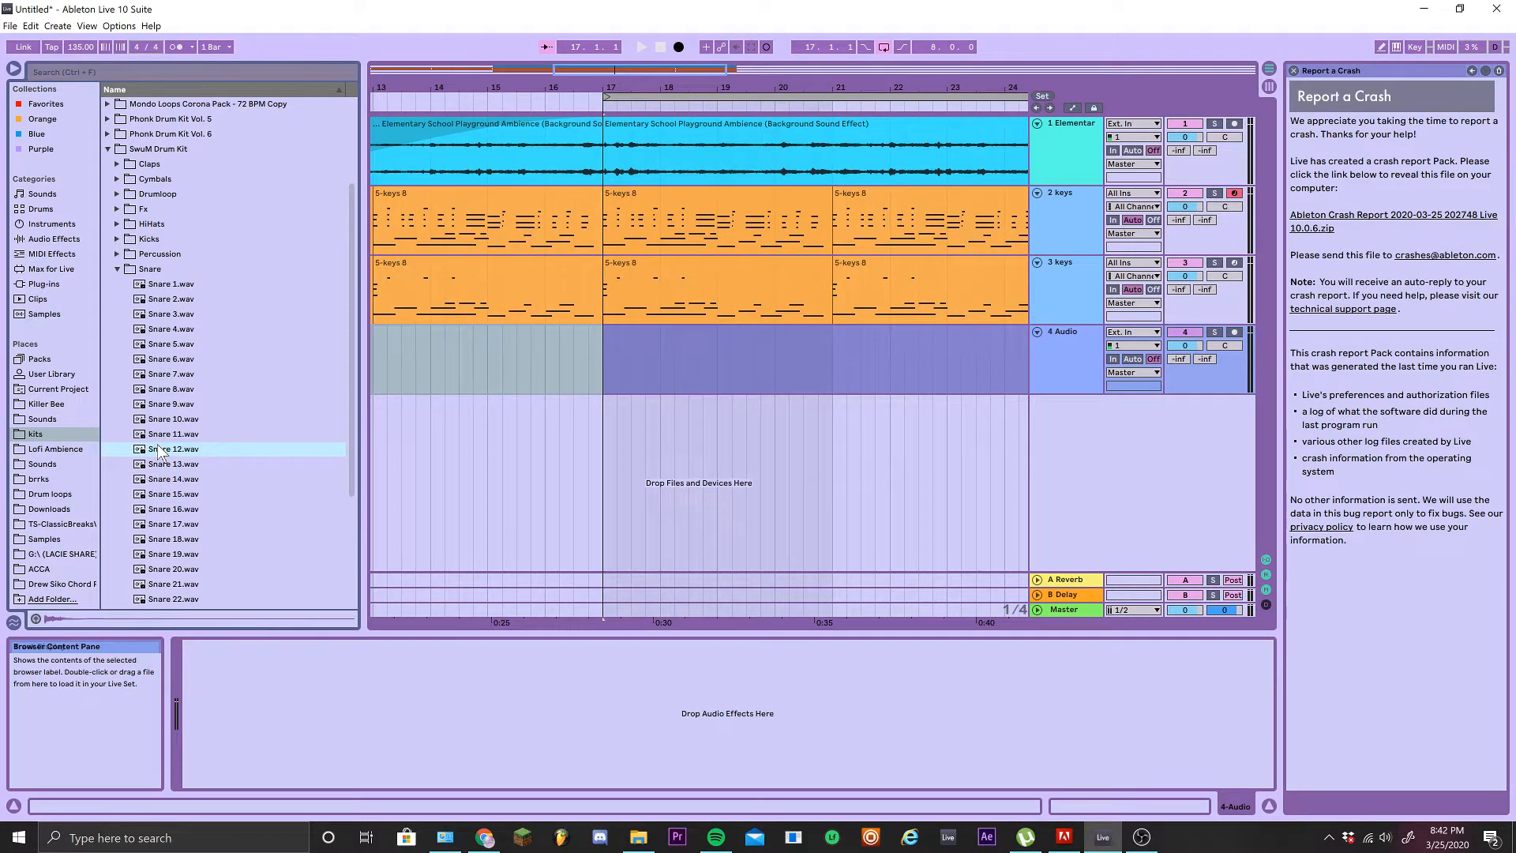
left_click_drag(158, 451, 603, 379)
key("space")
key("space")
left_click_drag(685, 334, 691, 334)
key("Delete")
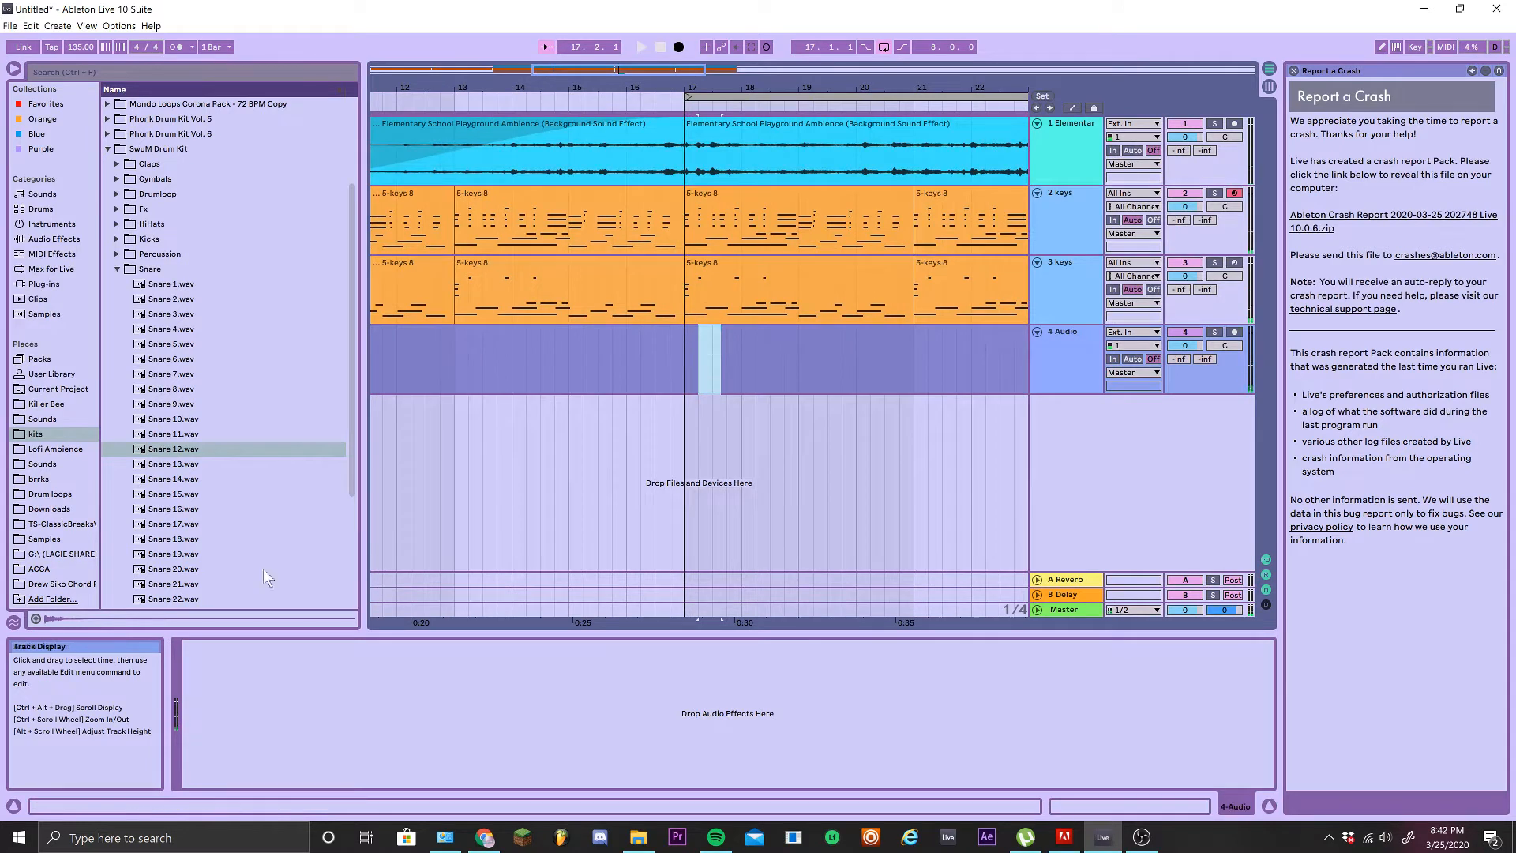
Turn on sample preview in the browser and audition the snares further down the Snare folder
left_click(155, 538)
left_click(35, 619)
left_click(150, 568)
scroll(169, 569, "down", 1)
left_click(171, 570)
key("Up")
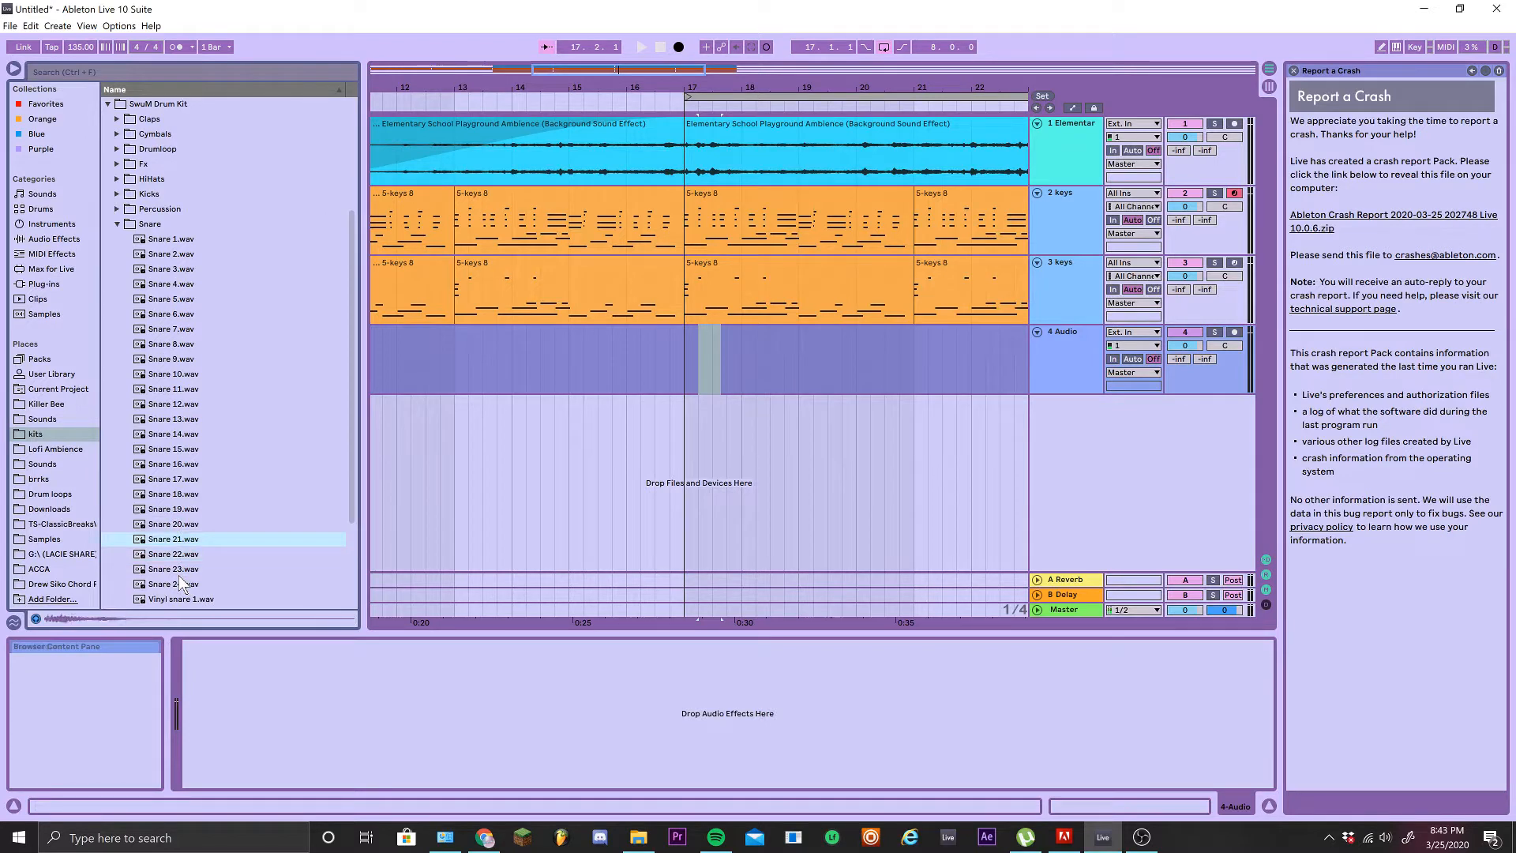
Place Snare 22.wav on the 4 Audio track with its hit aligned to beat 17.3 and play it with the keys
left_click_drag(843, 339, 717, 348)
scroll(714, 347, "up", 10, "ctrl")
scroll(713, 346, "up", 8, "ctrl")
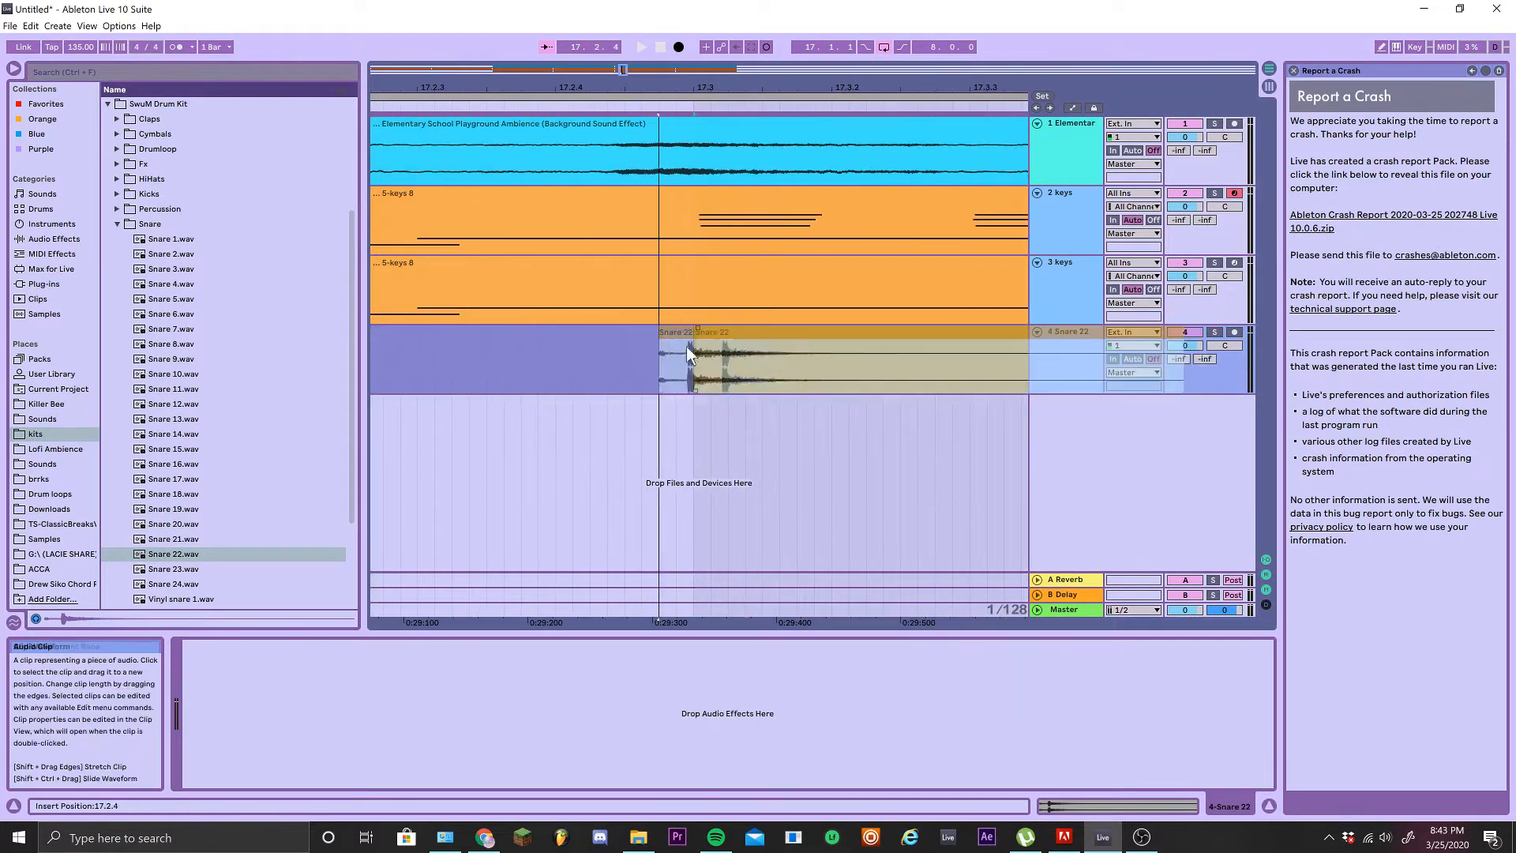
mouse_move(711, 343)
left_mouse_down()
mouse_move(755, 341)
mouse_move(722, 346)
left_mouse_up()
scroll(750, 342, "up", 3, "ctrl")
scroll(720, 347, "down", 11, "ctrl")
scroll(710, 357, "down", 10, "ctrl")
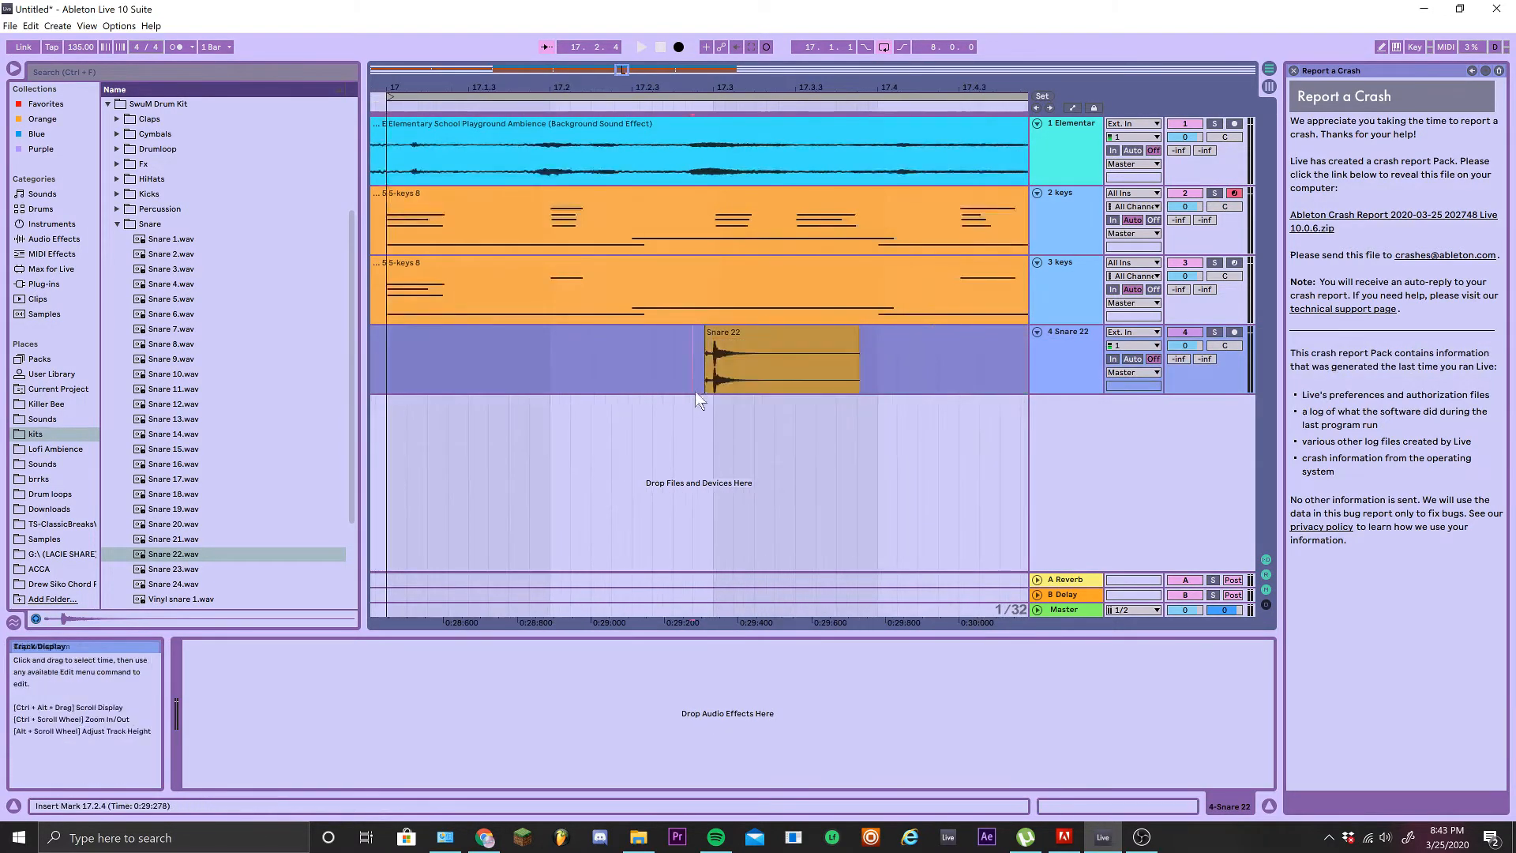
left_click(570, 380)
key("space")
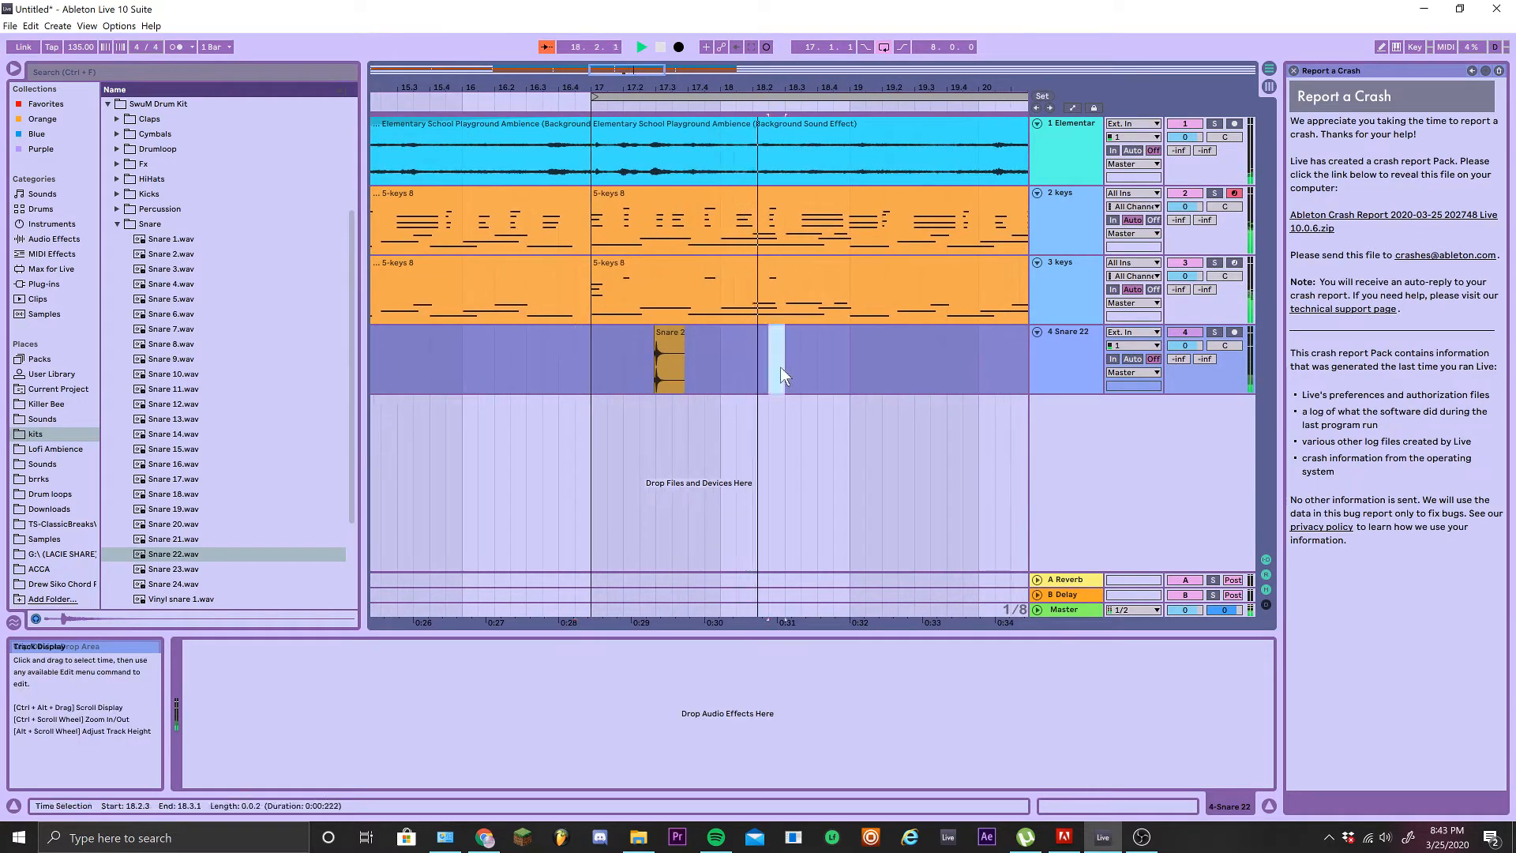
Duplicate the Snare 22 hit in one-bar intervals to fill the loop range from bar 17 toward bar 25
left_click_drag(780, 366, 642, 382)
key("space")
scroll(658, 401, "up", 3, "ctrl")
scroll(658, 401, "down", 4, "ctrl")
key("ctrl+d")
scroll(659, 401, "down", 4, "ctrl")
key("ctrl+d")
key("ctrl+d")
key("ctrl+d")
key("ctrl+d")
key("ctrl+d")
key("ctrl+d")
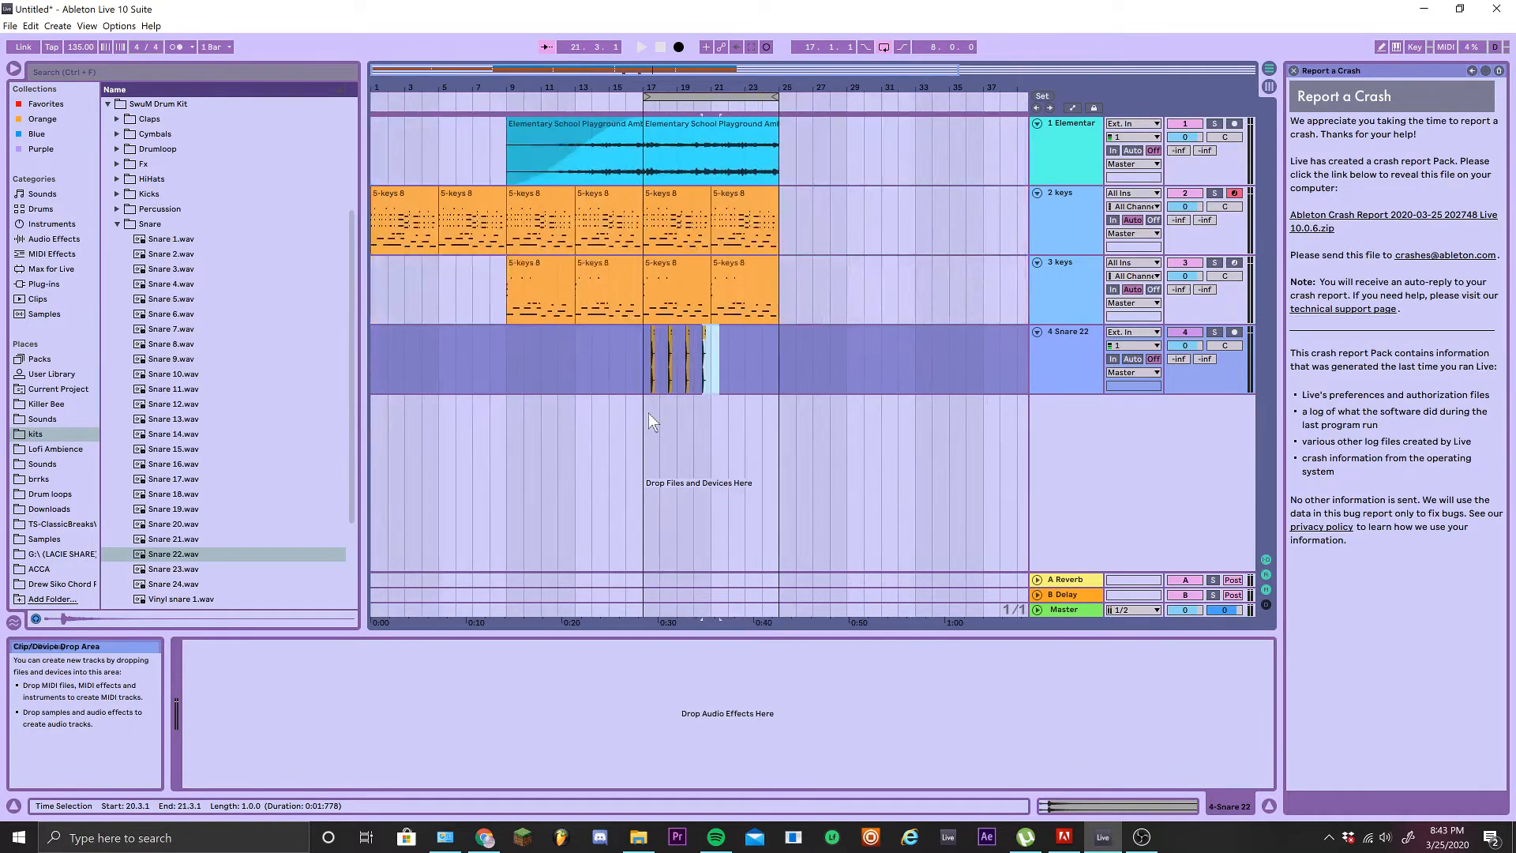
Copy the snare pattern of bars 17 to 25 and paste it on the same track starting at bar 8
left_click_drag(784, 377, 633, 371)
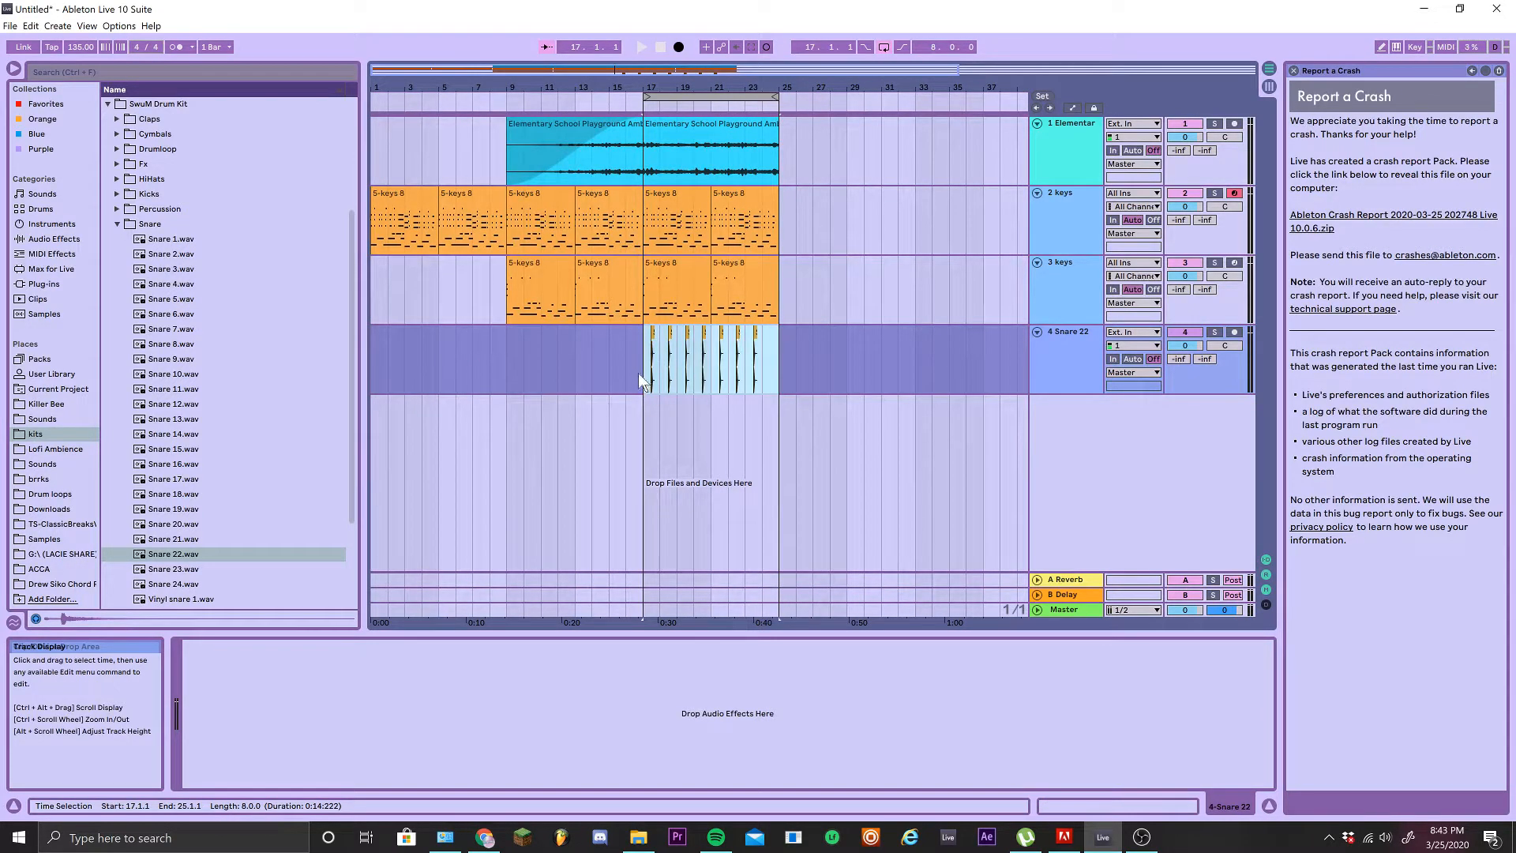
key("ctrl+c")
left_click(502, 362)
key("ctrl+v")
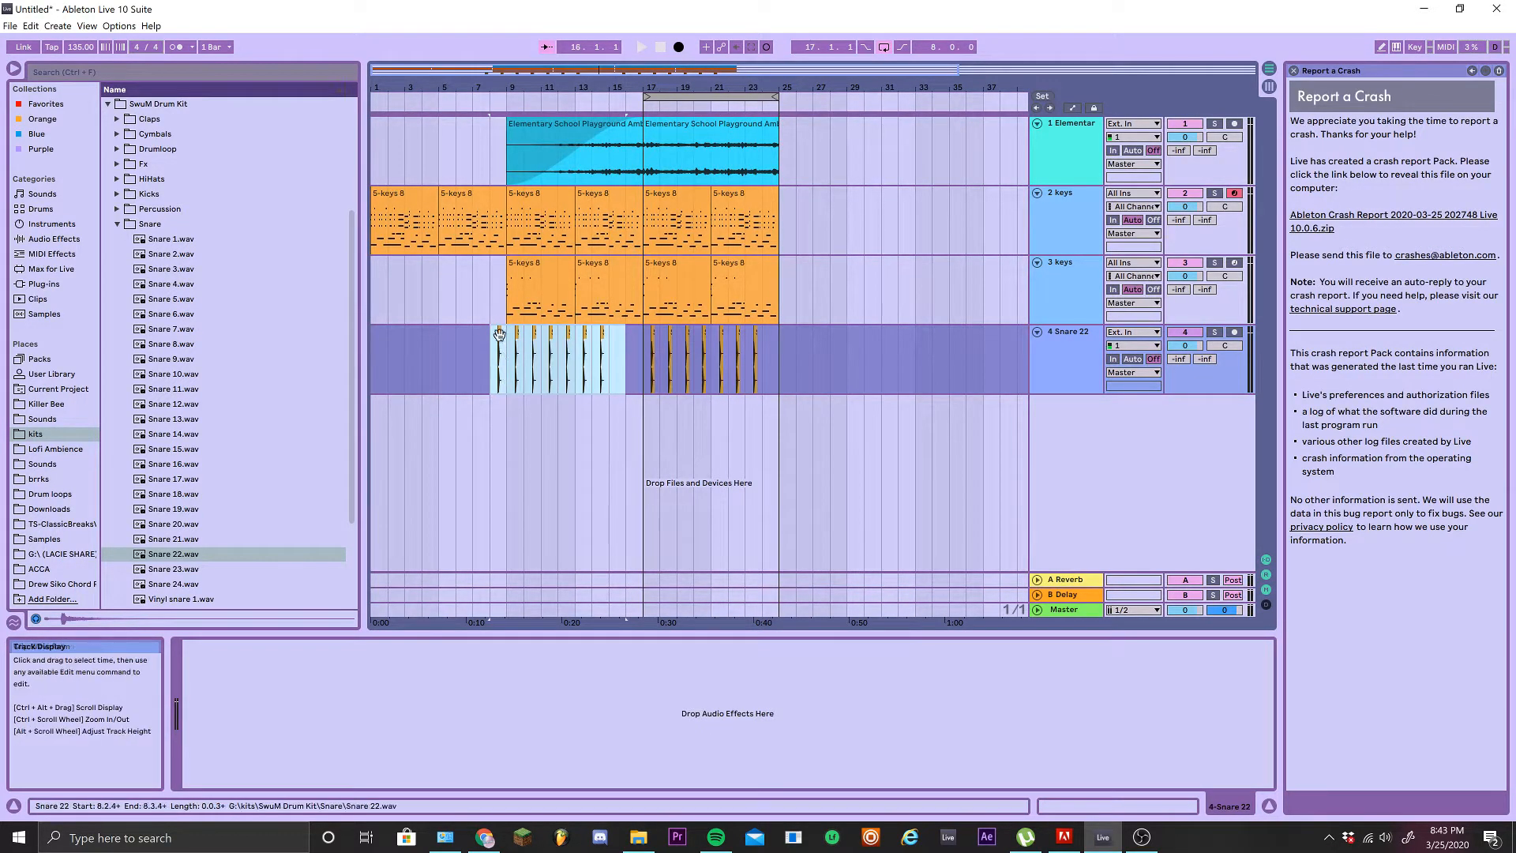
Shift the pasted snare pattern on the Snare 22 track one bar later so it spans bars 9 to 17, and play it
left_click_drag(510, 342, 518, 345)
key("space")
scroll(666, 380, "up", 3, "ctrl")
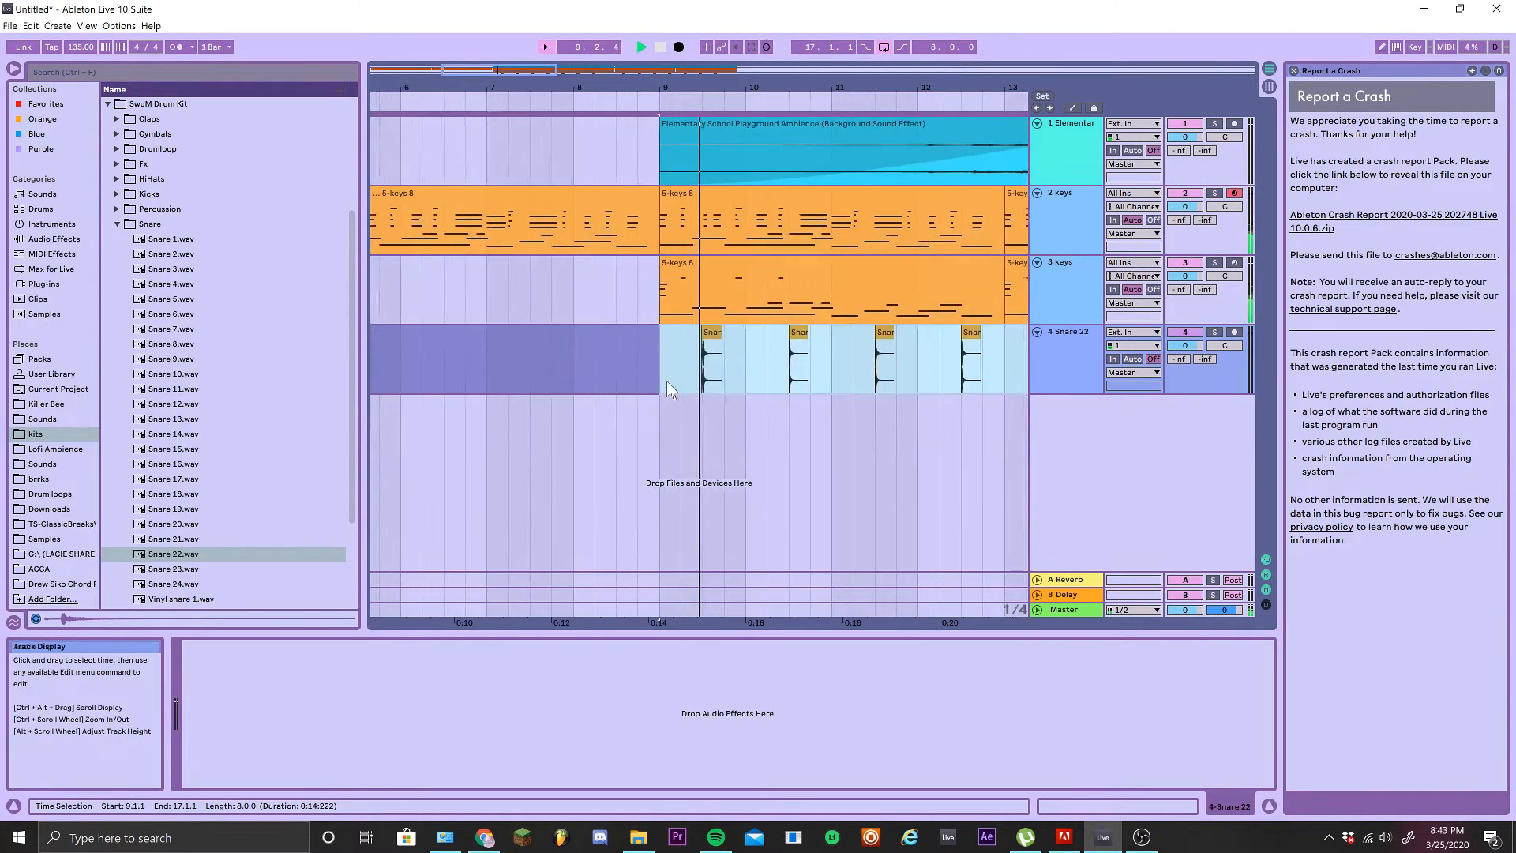
scroll(692, 387, "right", 3)
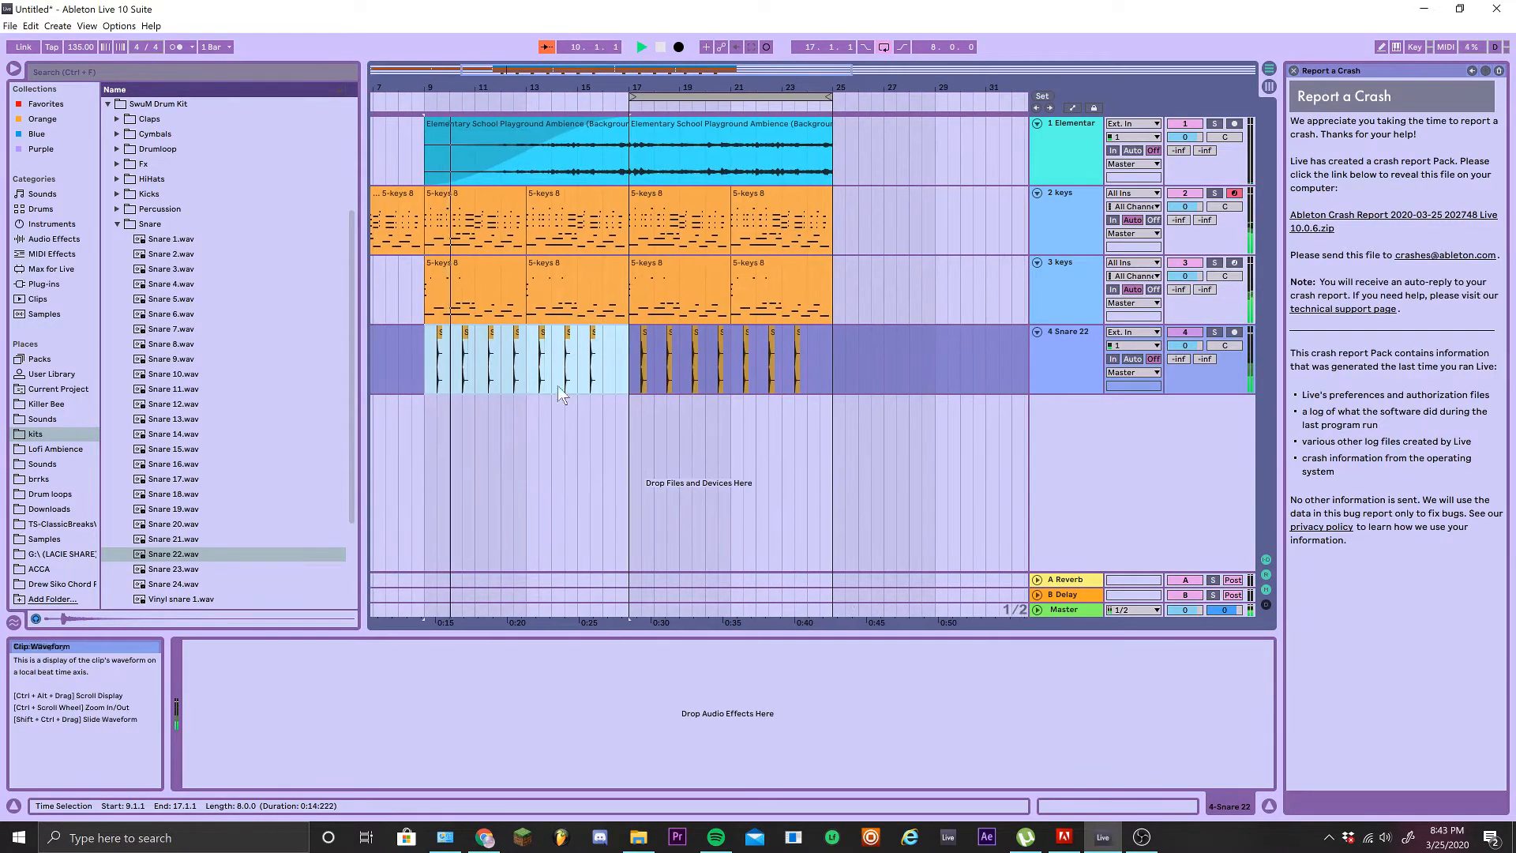
Add an Auto Filter with a 7.36 kHz cutoff and a Cabinet effect to the Snare 22 track
left_click(34, 149)
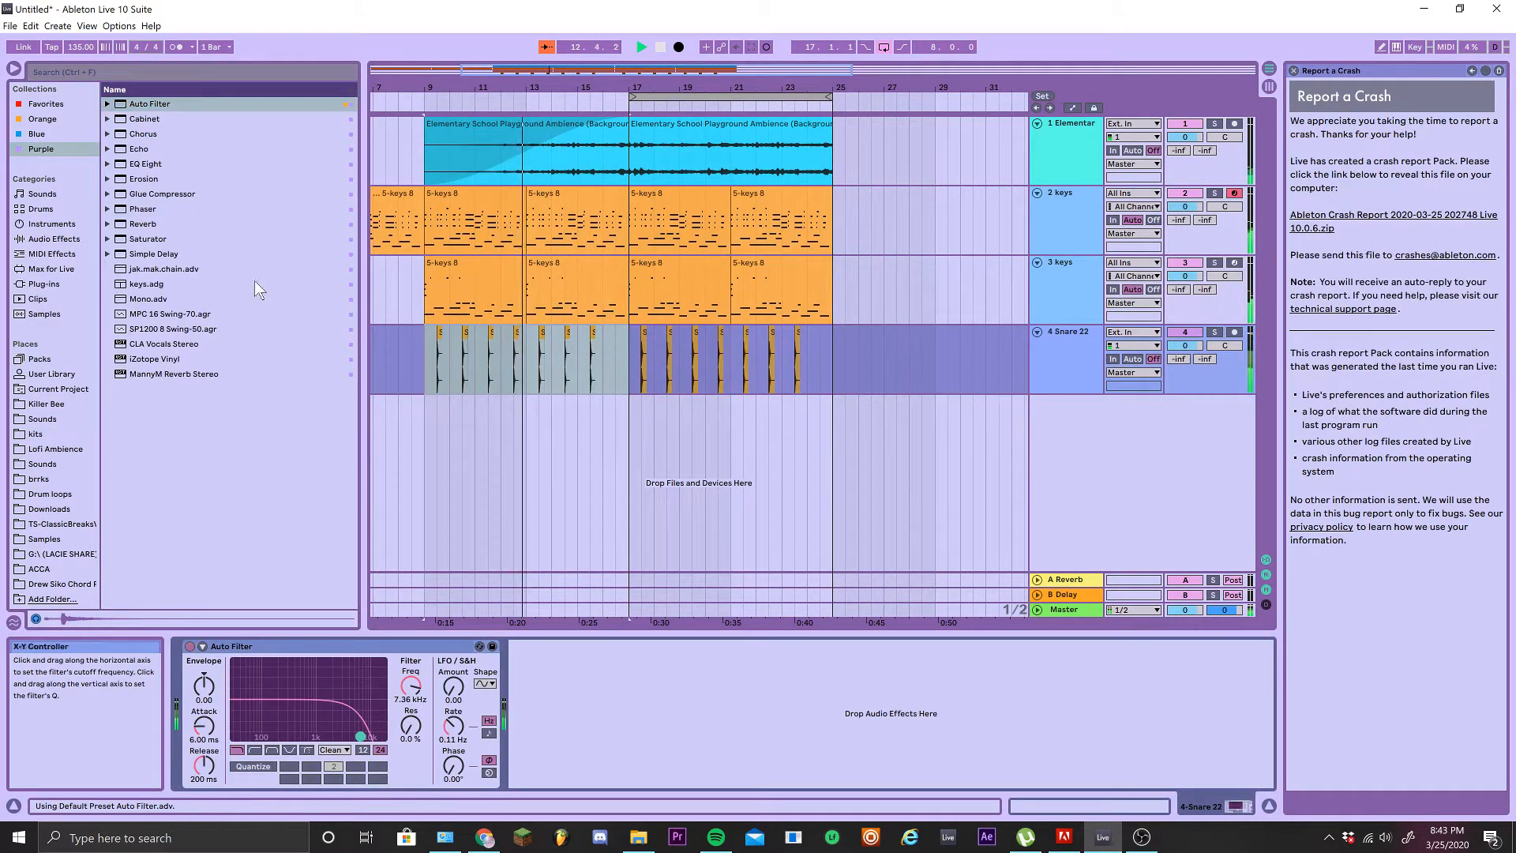
left_click(147, 123)
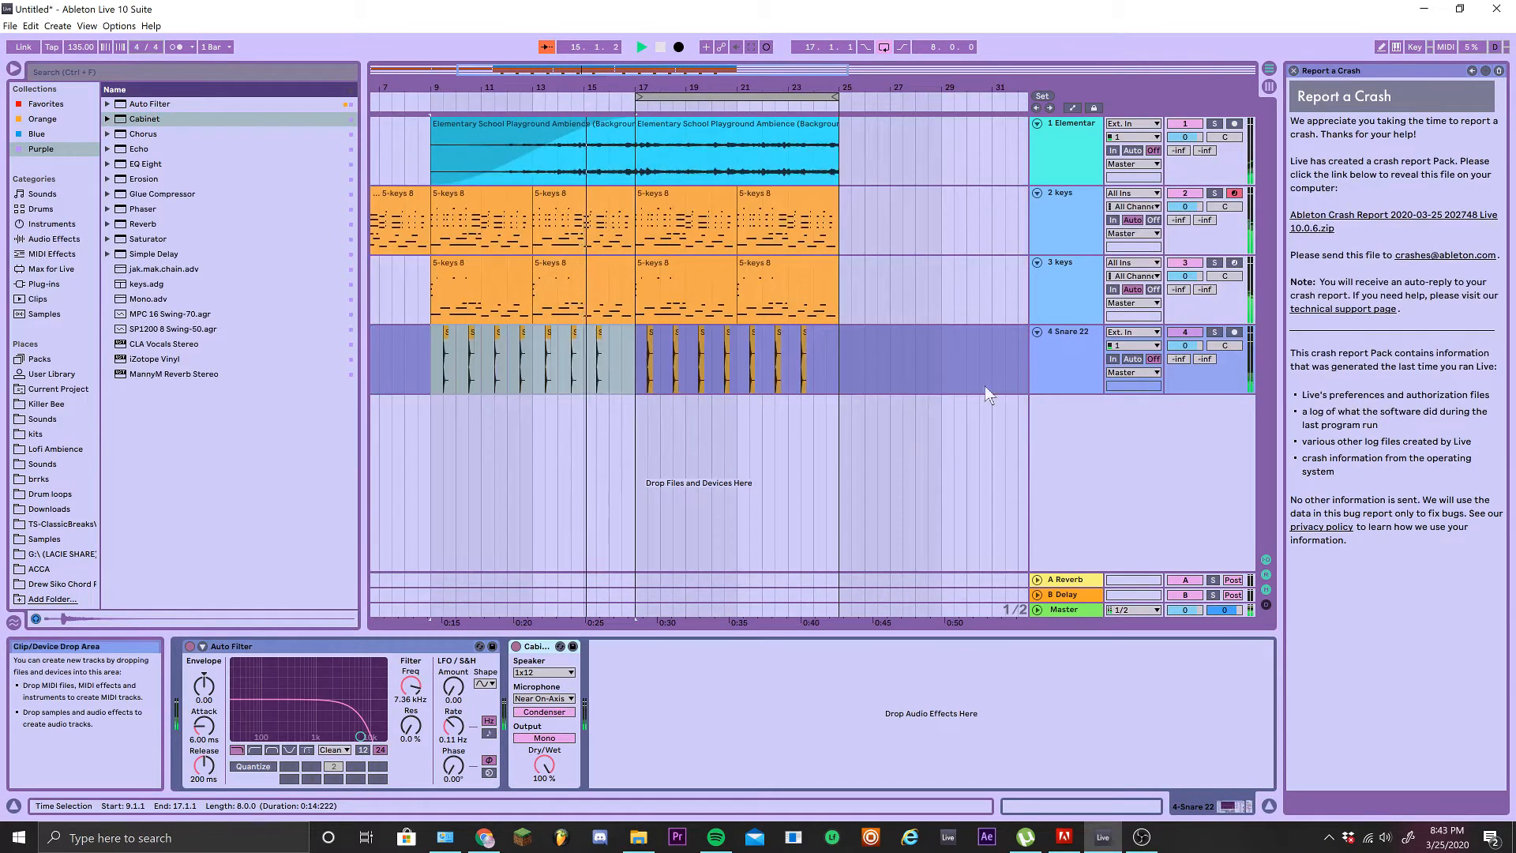
Insert a new audio track below Snare 22, reopen the kits folder in the browser and stop playback
key("ctrl+t")
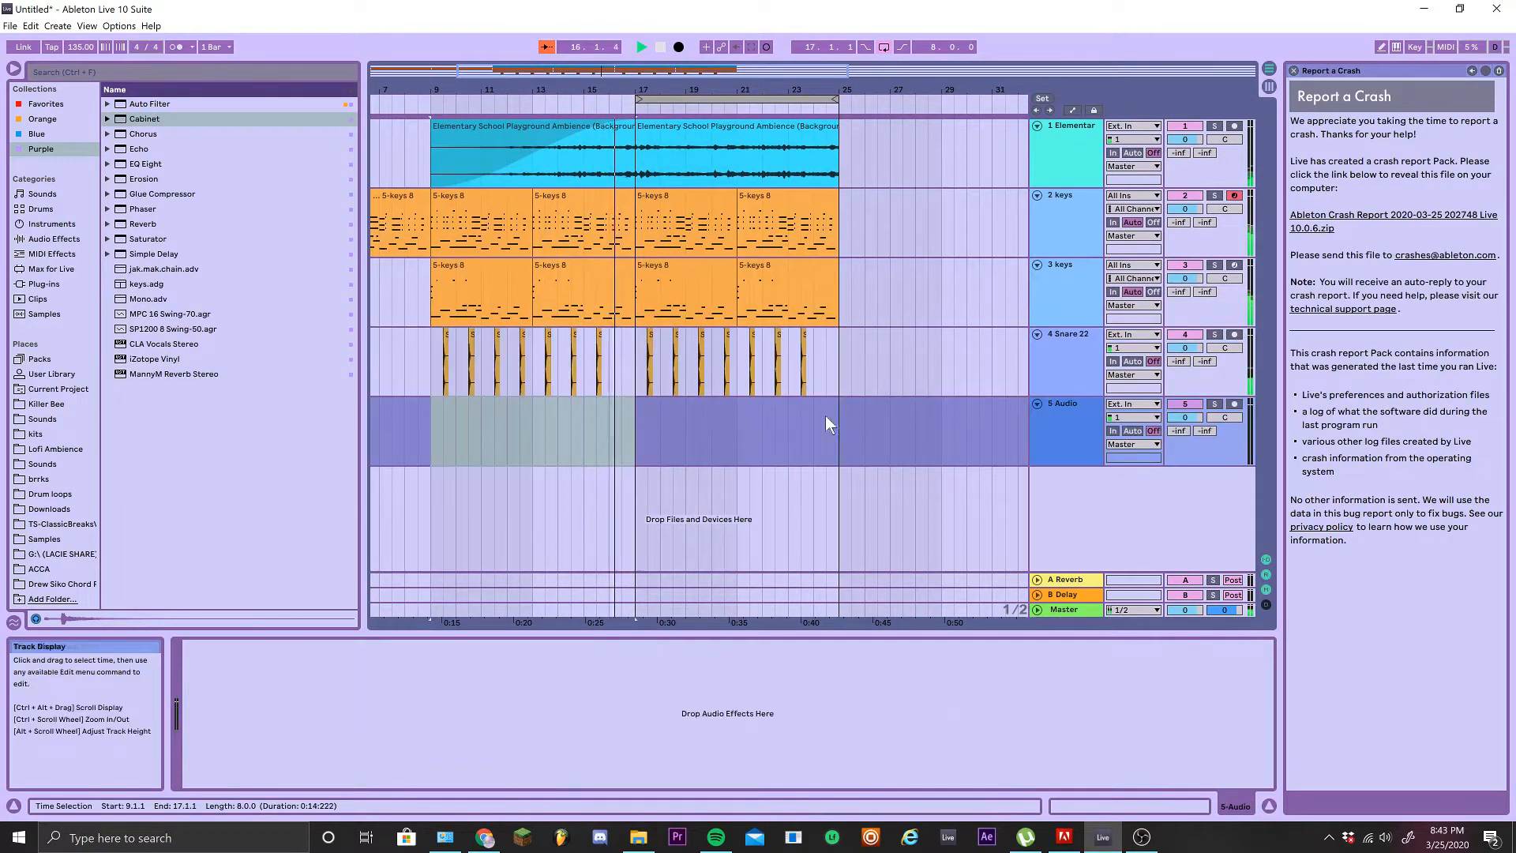
left_click(47, 404)
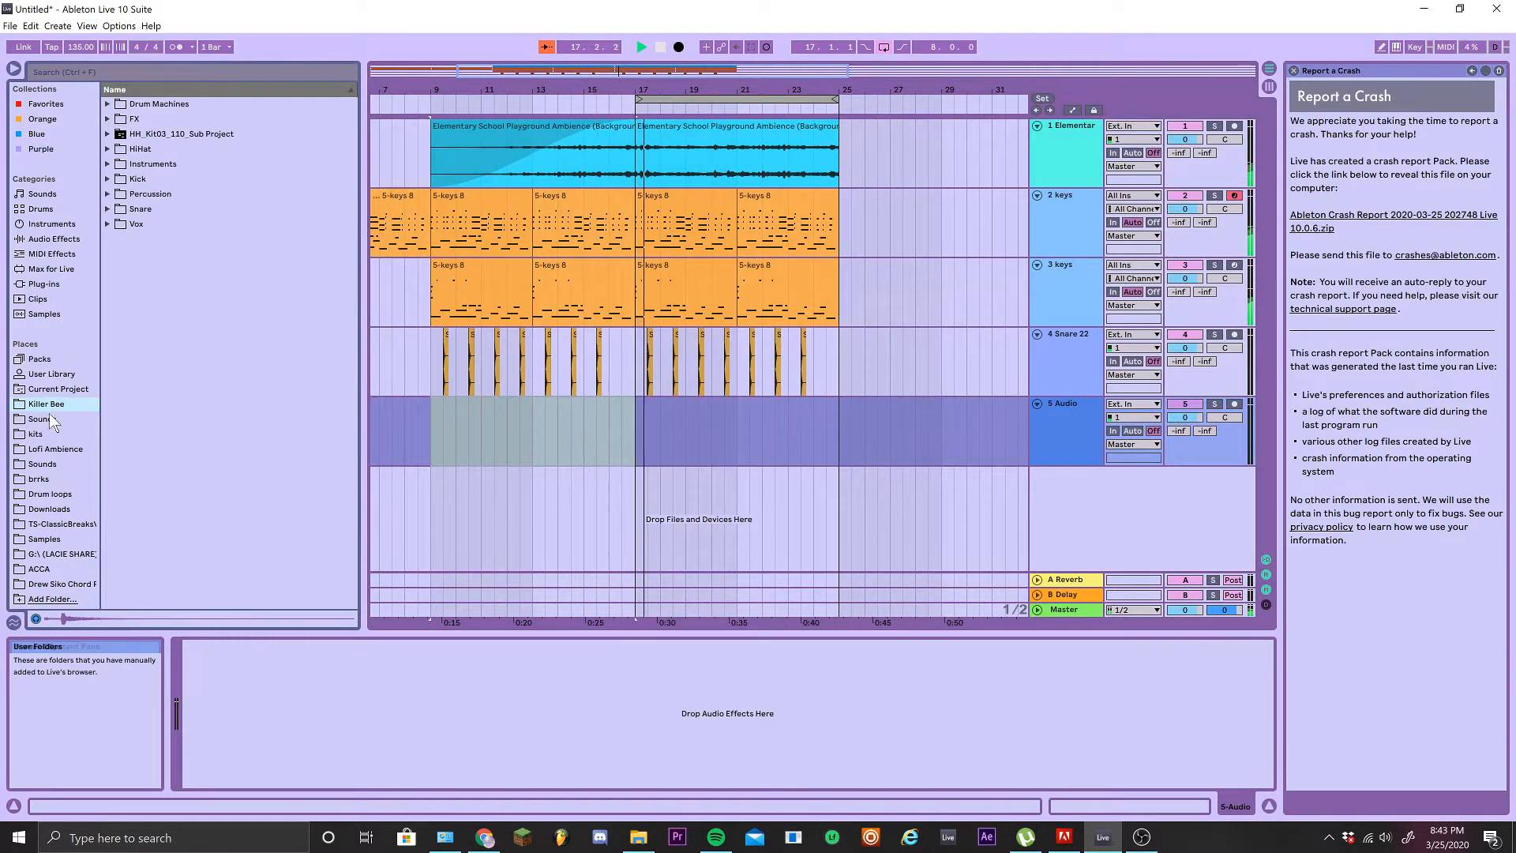
left_click(41, 433)
key("space")
Audition the samples in the SwuM Drum Kit Snare folder for a second snare layer
left_click(181, 343)
key("Up")
key("Up")
key("Up")
key("Up")
key("Up")
key("Up")
key("Up")
key("Up")
key("Down")
left_click(196, 380)
key("Down")
left_click(197, 222)
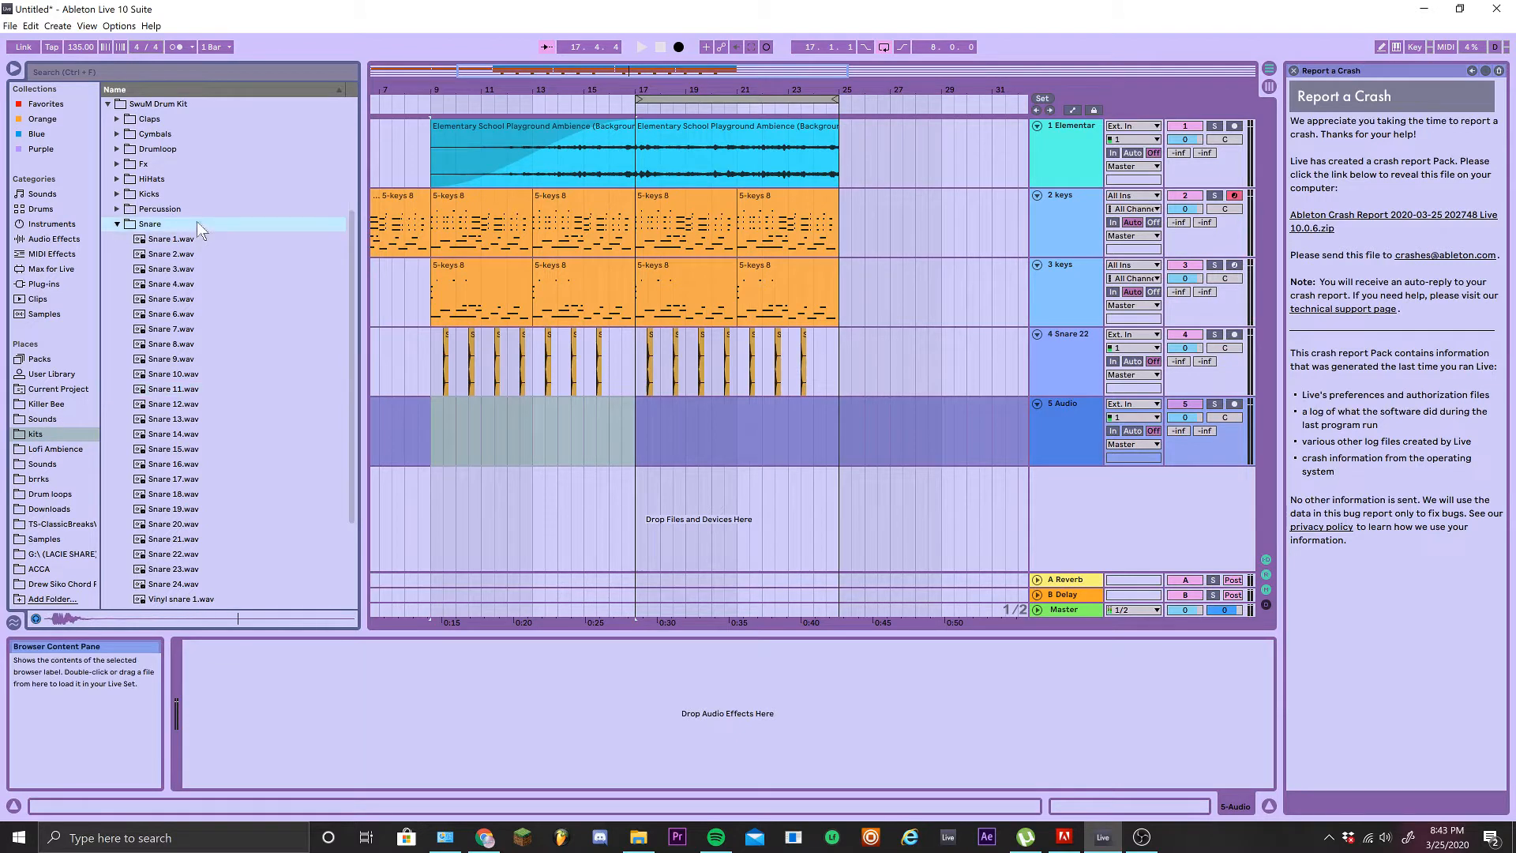
Place Snare 1.wav on the 5 Audio track at beat 17.3 beneath the Snare 22 hit and play both layers
left_click(183, 240)
left_click(179, 249)
left_click(176, 243)
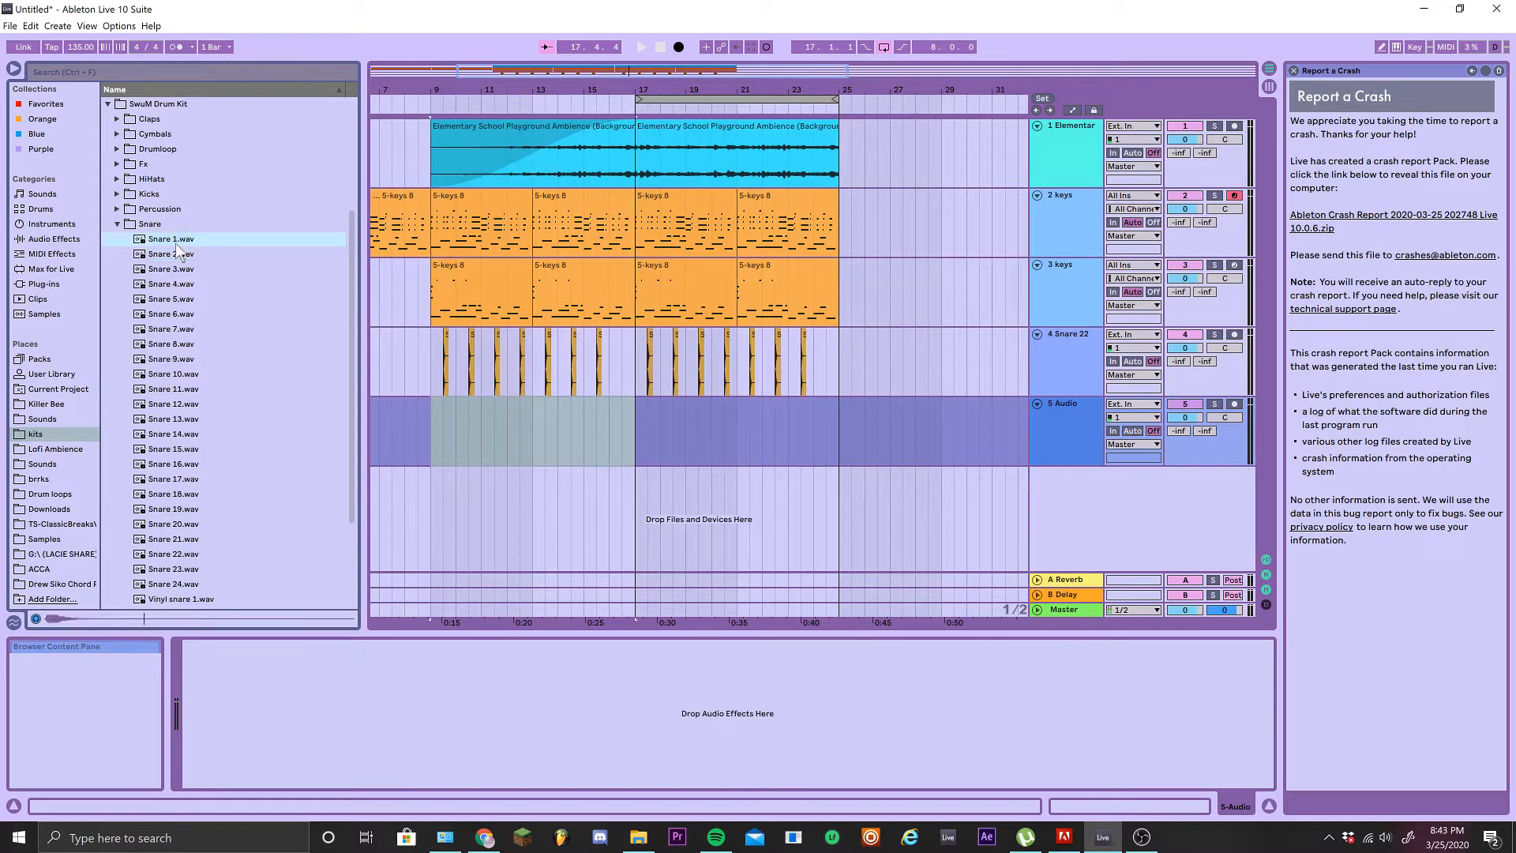
mouse_move(164, 242)
left_mouse_down()
mouse_move(644, 413)
mouse_move(648, 430)
left_mouse_up()
key("space")
scroll(647, 449, "up", 5)
key("space")
Add an Auto Filter to the Snare 1 track with a 7.63 kHz cutoff and 0% resonance, and play the result
left_click(45, 150)
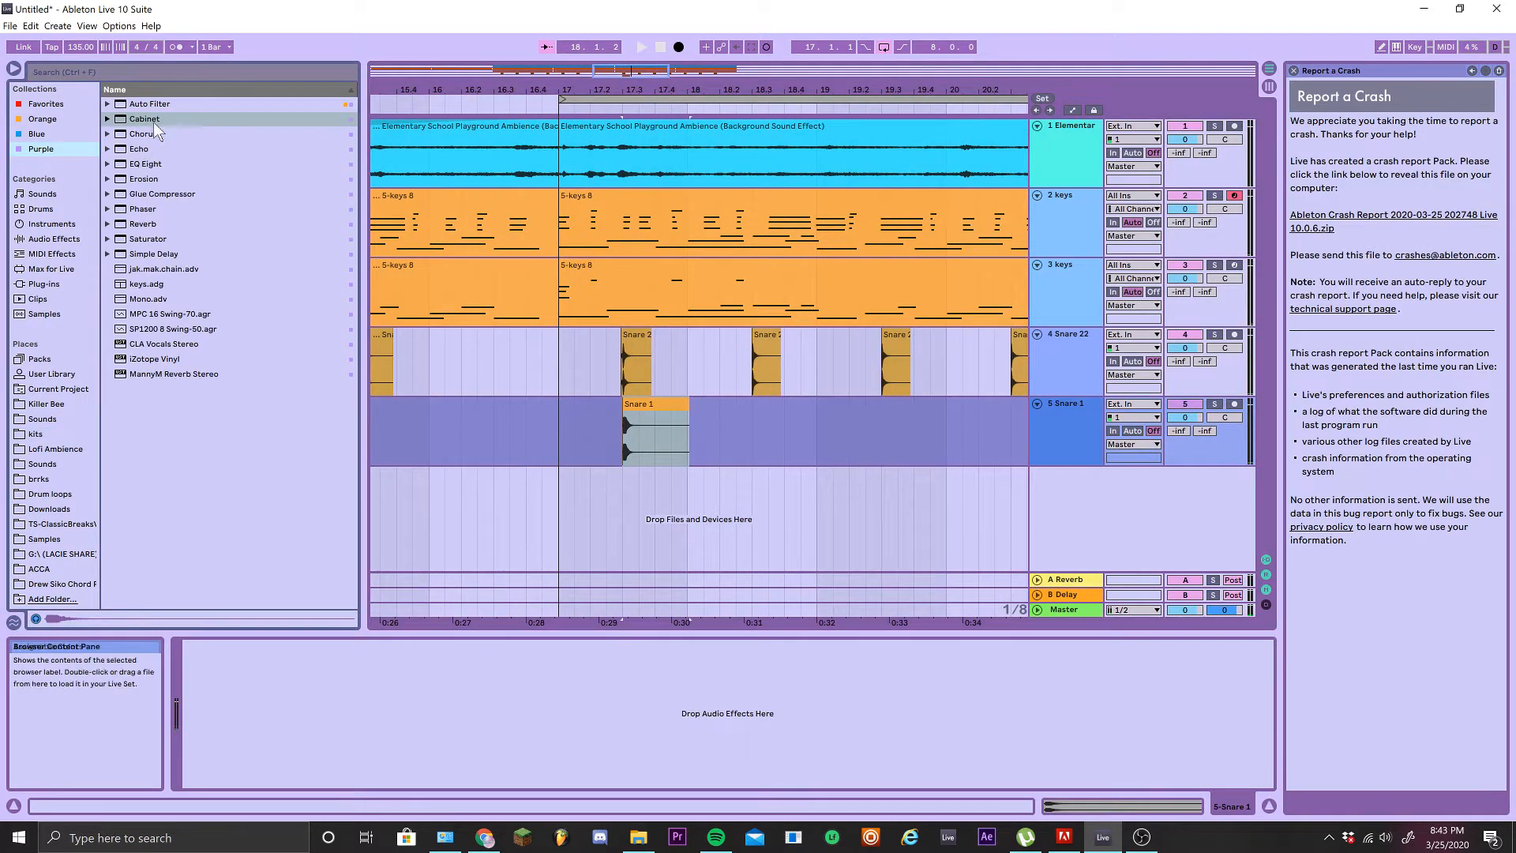
left_click_drag(147, 107, 673, 394)
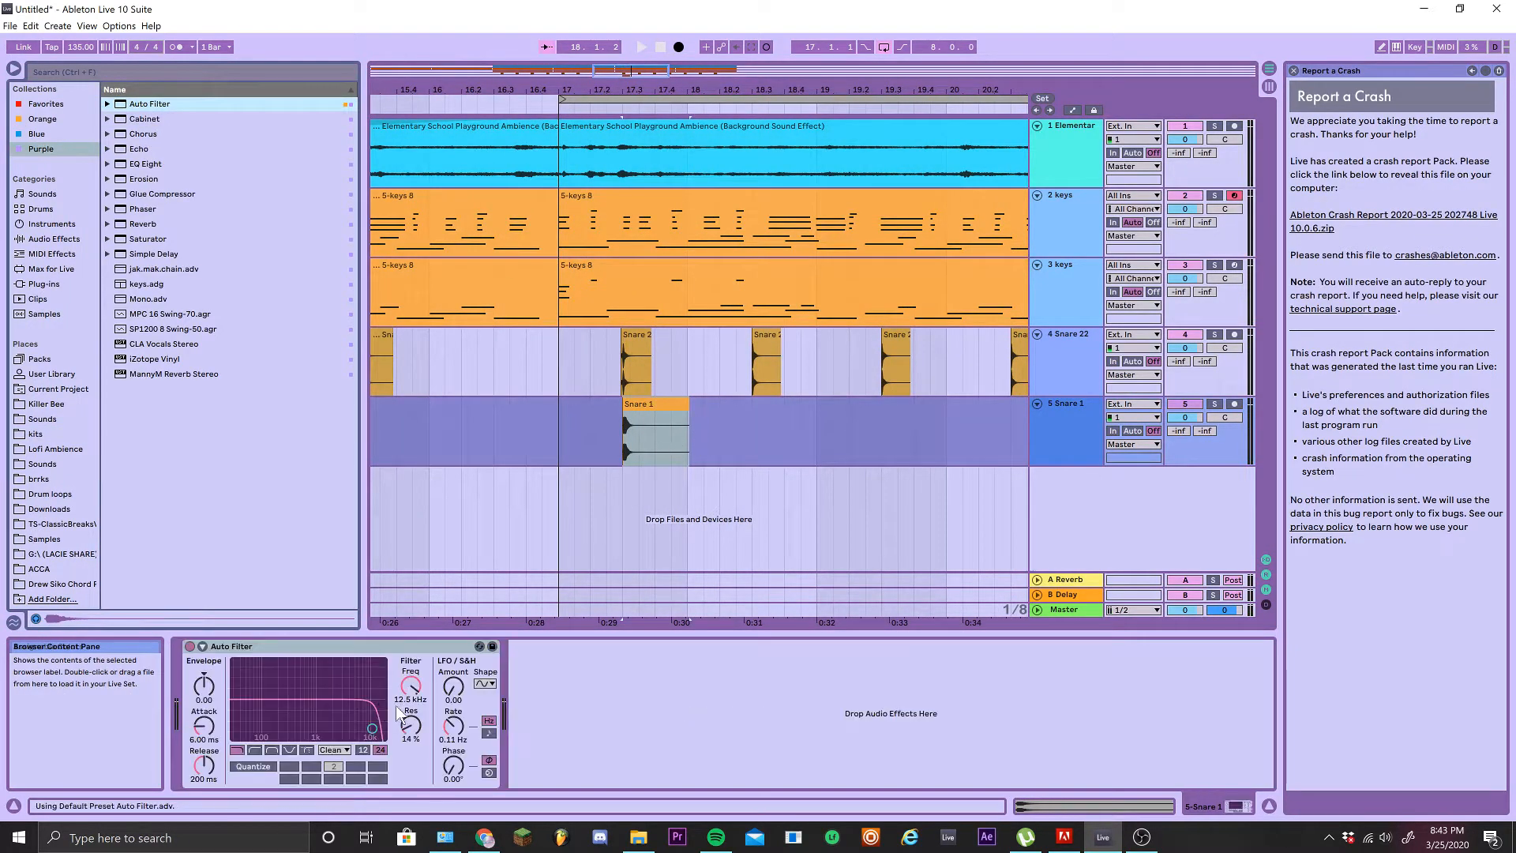
key("space")
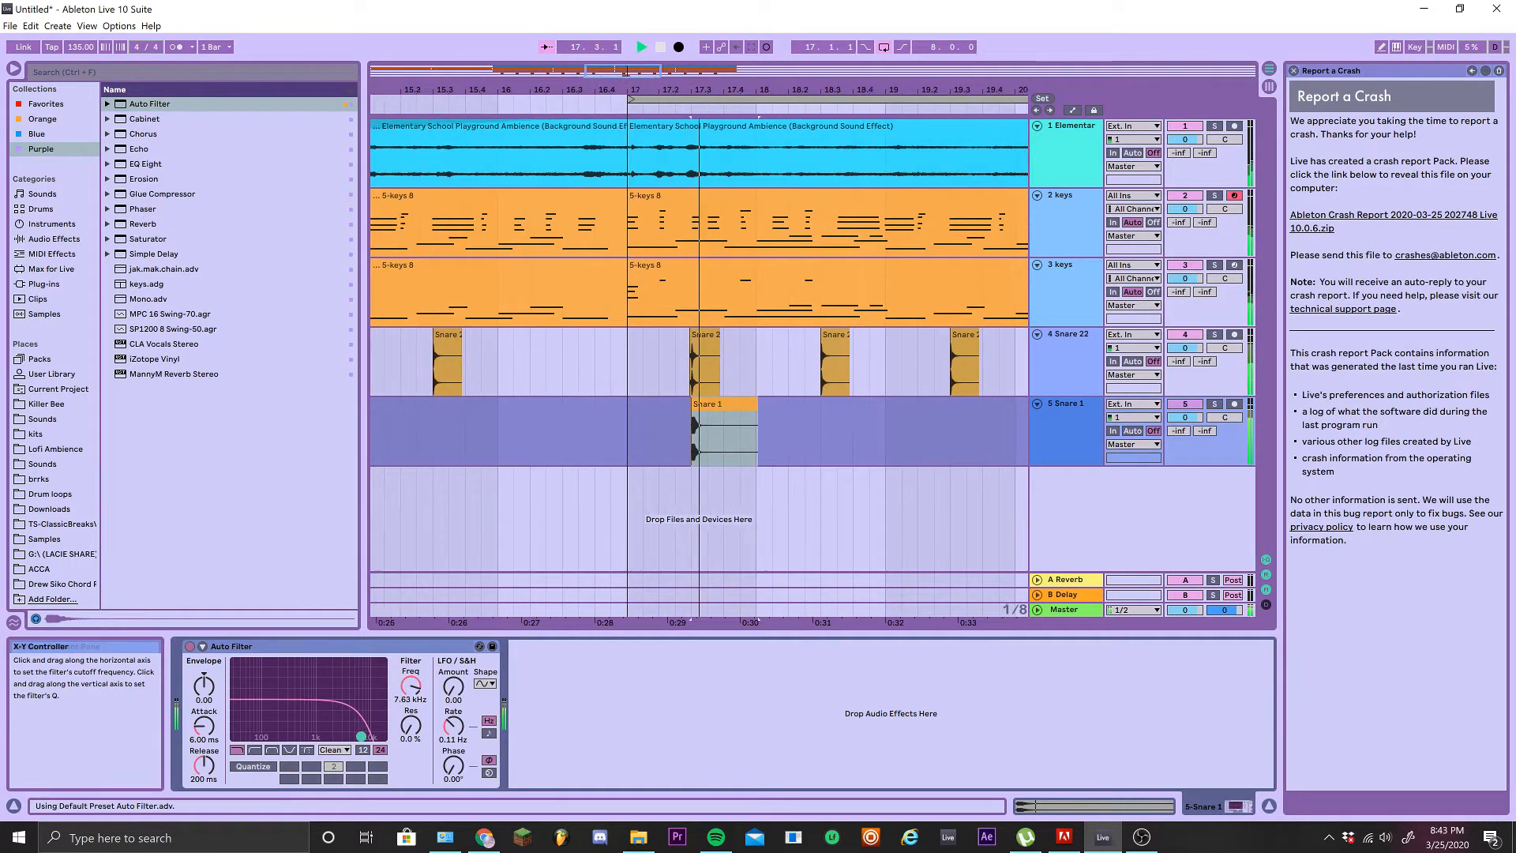
key("space")
Raise the Auto Filter cutoff on the Snare 22 track to 9.79 kHz and play the layered snares
left_click(614, 342)
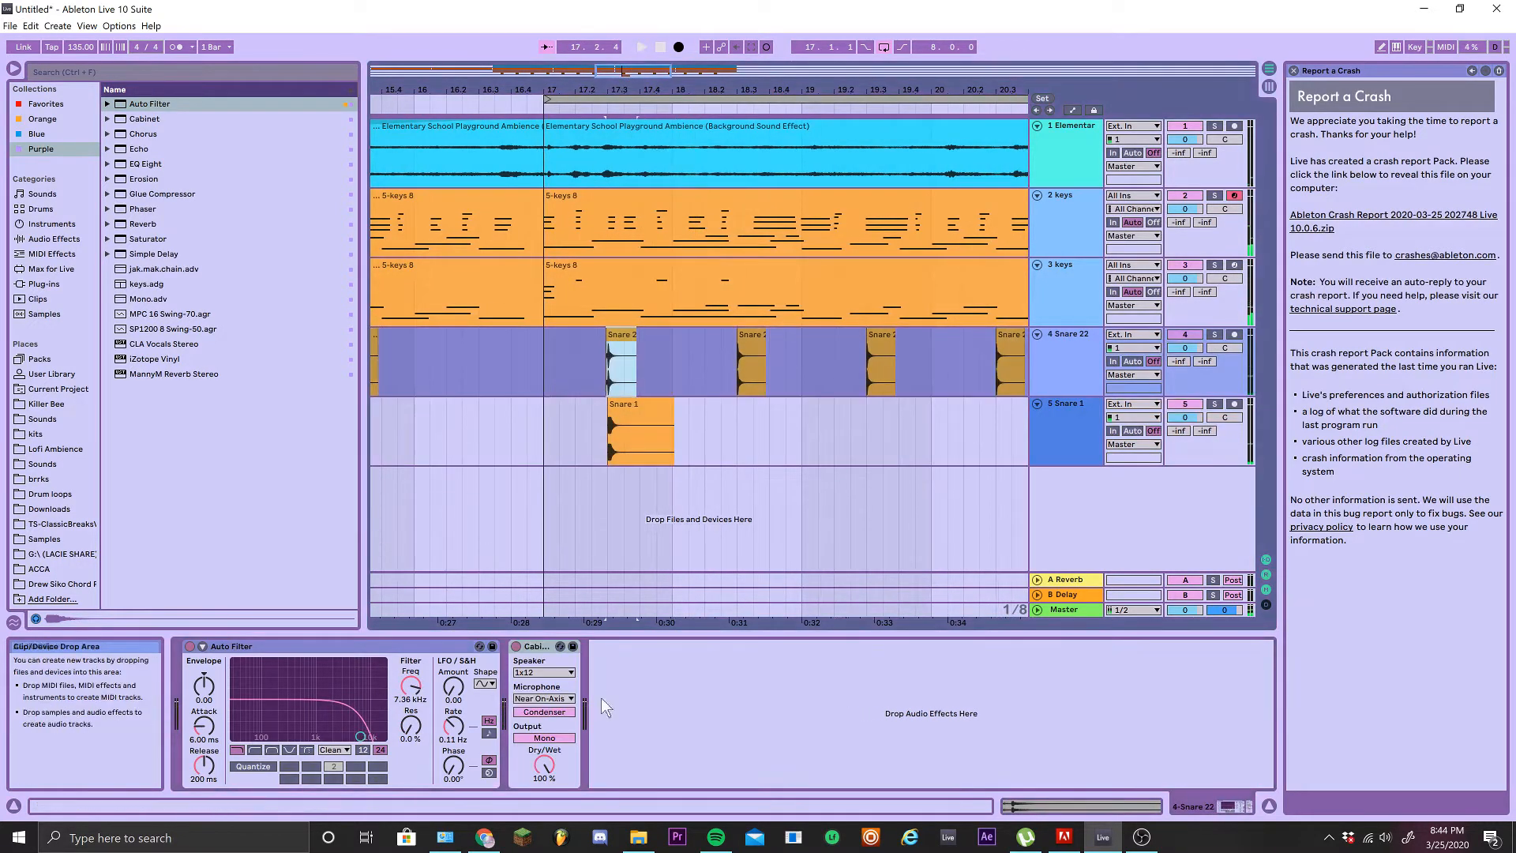
left_click_drag(361, 736, 367, 738)
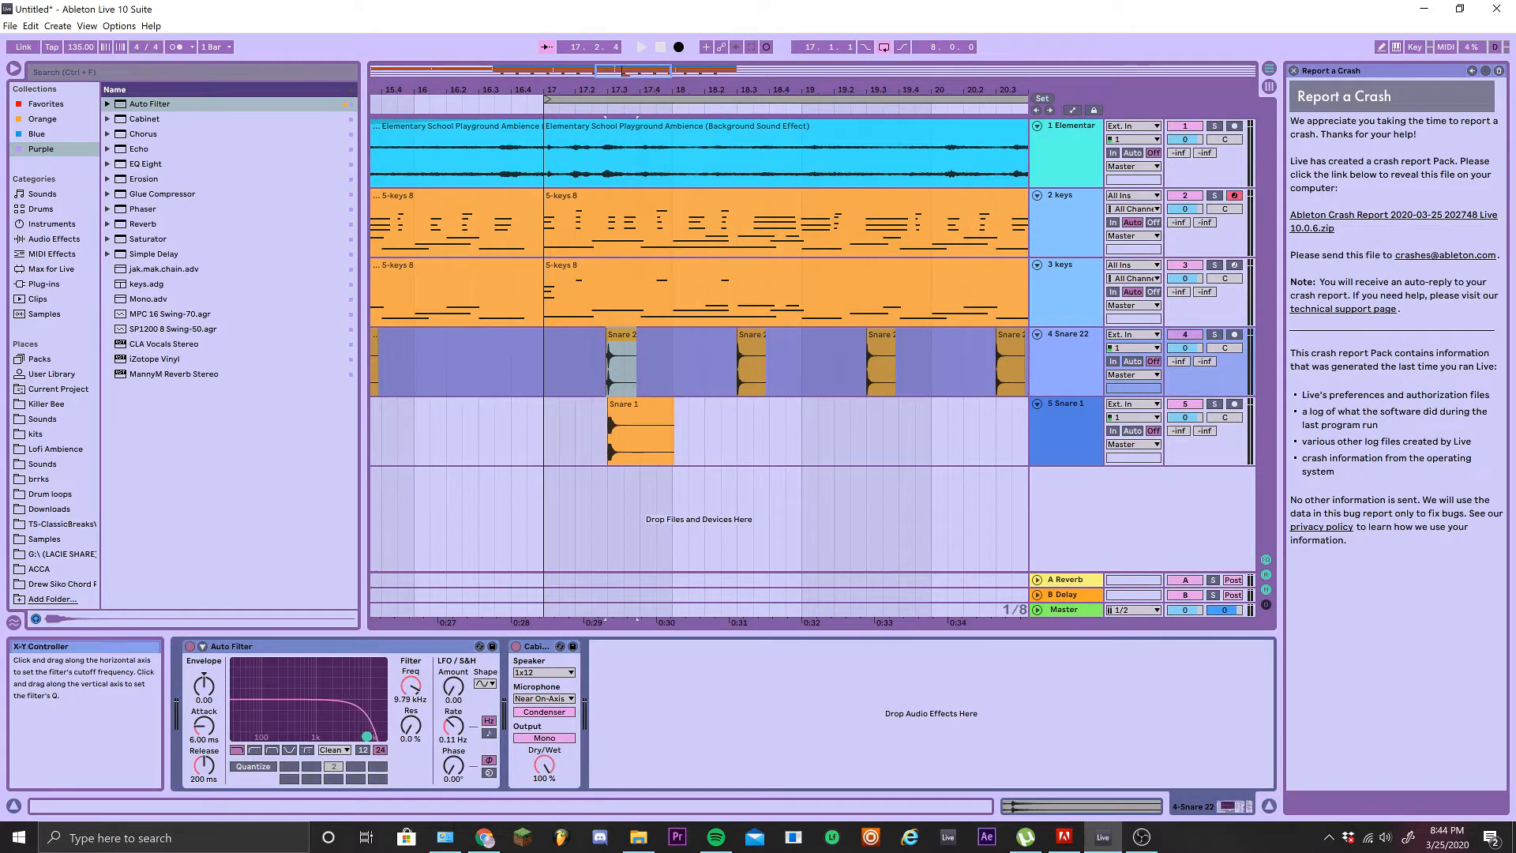
key("space")
key("space")
Check the alignment of the Snare 1 clip's start with the Snare 22 hit at 17.3.1 and play it
scroll(646, 496, "up", 8)
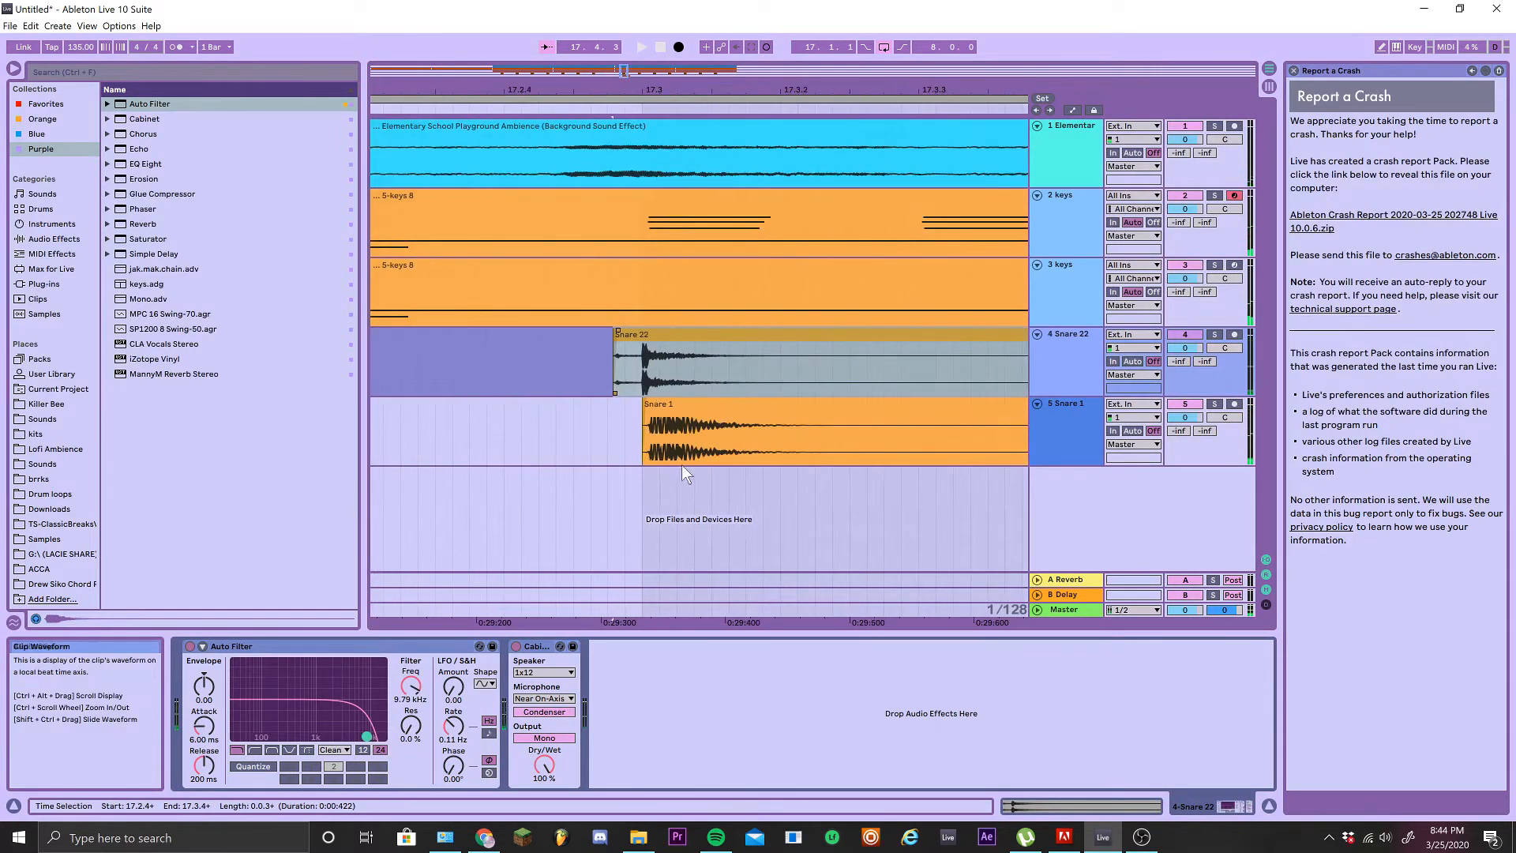
scroll(694, 420, "up", 2)
scroll(694, 420, "up", 3)
scroll(522, 421, "down", 3)
left_click_drag(523, 420, 473, 419)
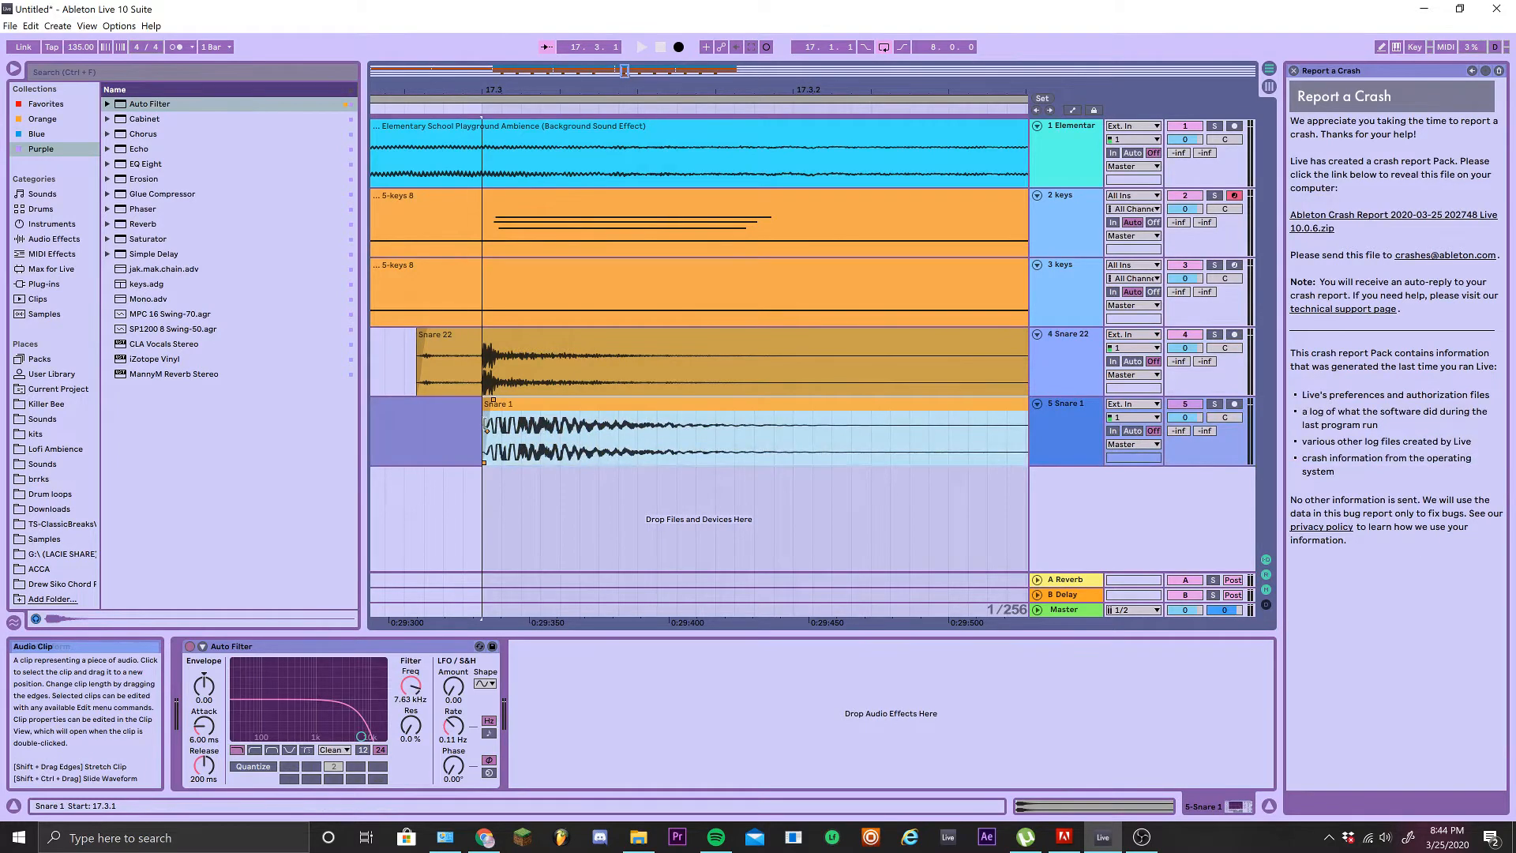
key("space")
scroll(503, 448, "down", 10)
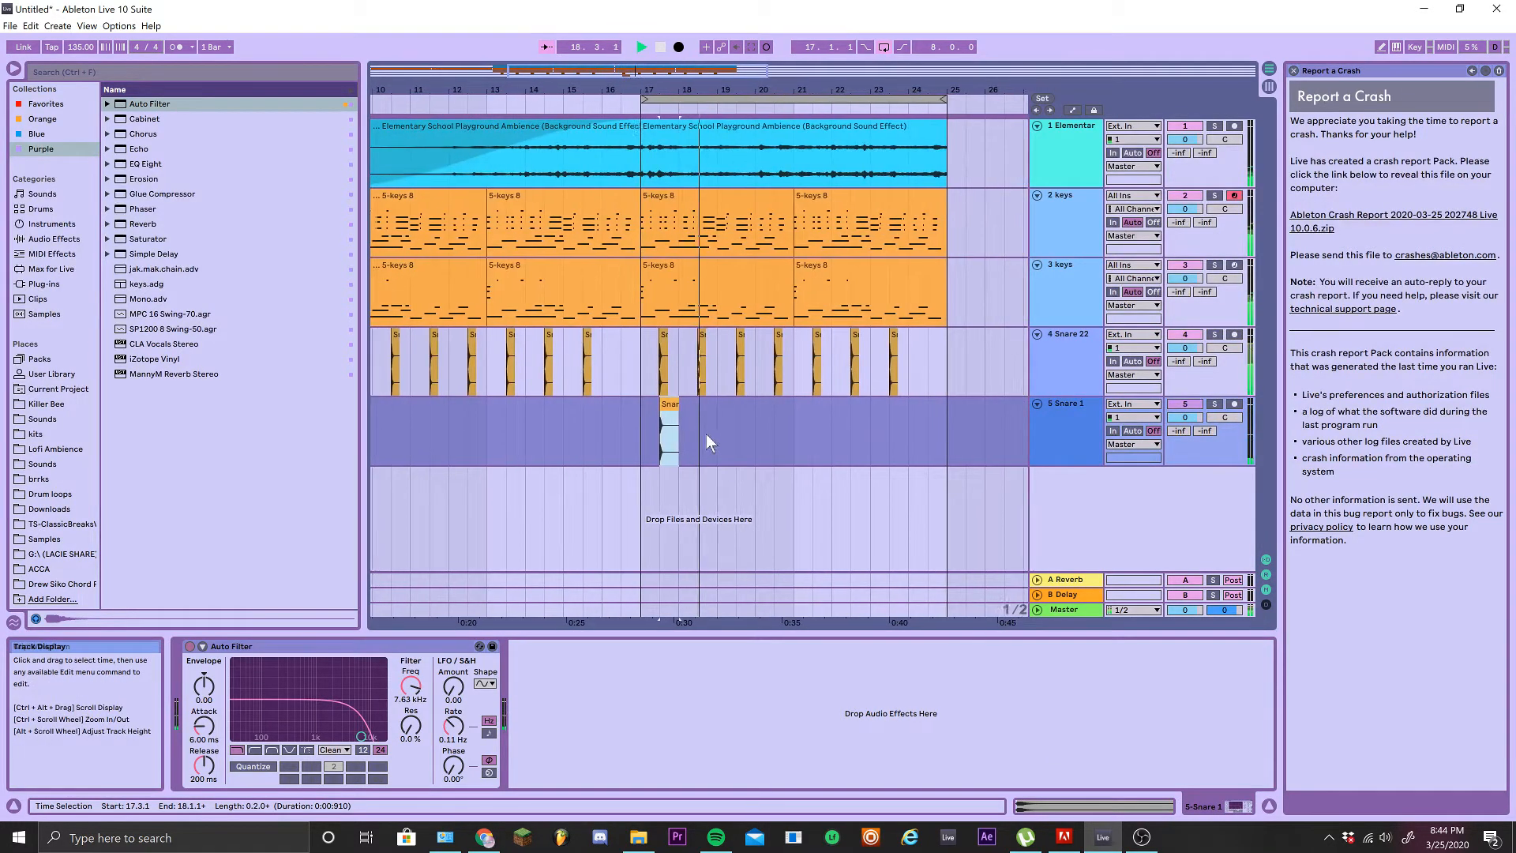
Duplicate the Snare 1 hit in one-bar intervals under the Snare 22 hits from bar 17 up to bar 24
left_click(695, 442)
key("space")
key("ctrl+d")
key("ctrl+d")
key("ctrl+d")
key("ctrl+d")
key("ctrl+d")
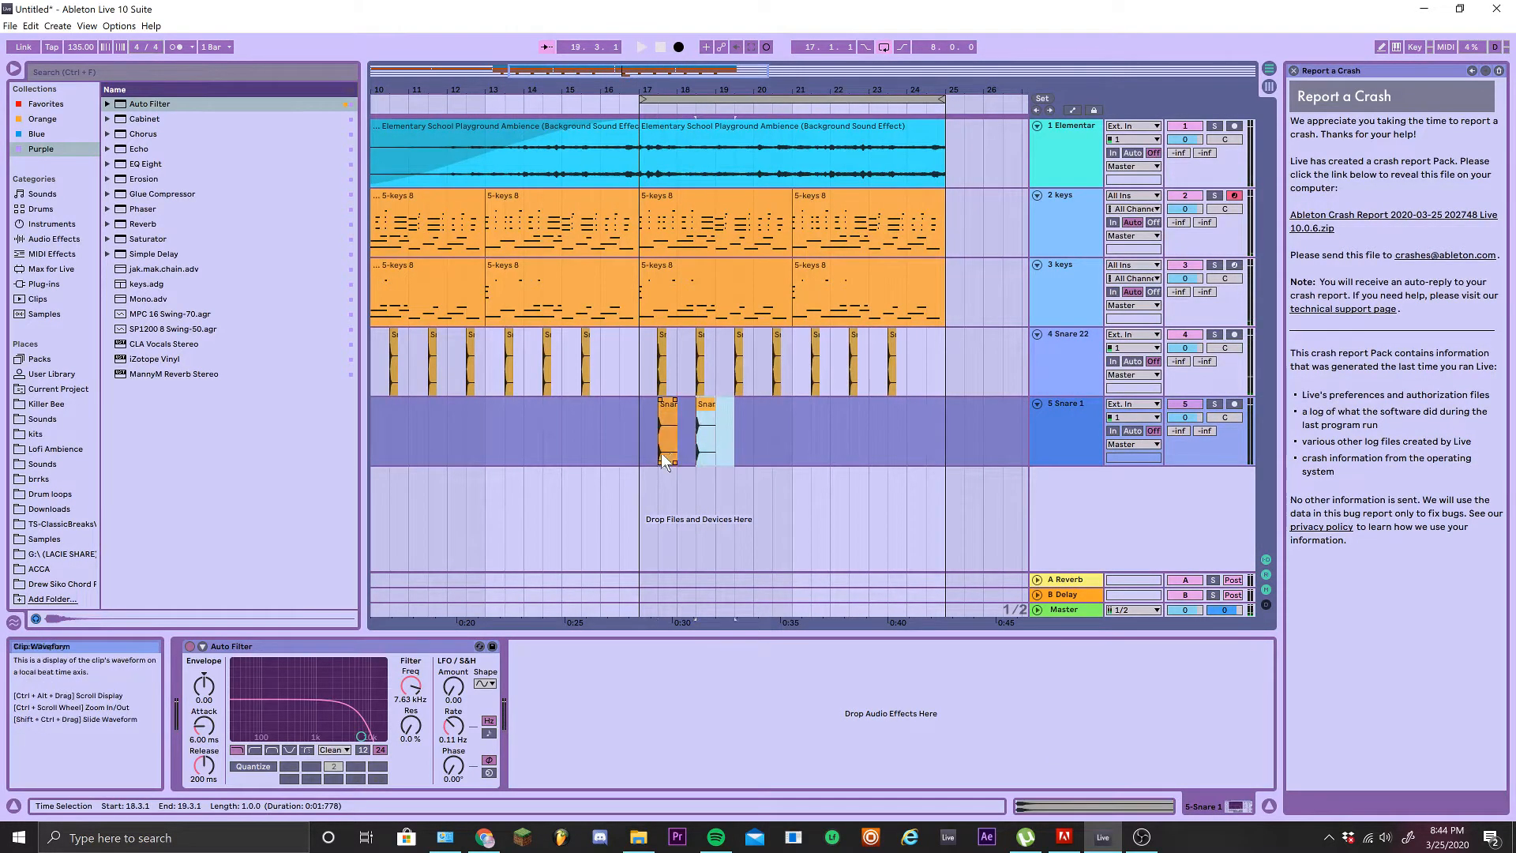
key("ctrl+d")
Insert a new audio track below Snare 1 and collapse the Snare folder within the kits folder
scroll(873, 444, "up", 5)
left_click(1058, 439)
key("ctrl+t")
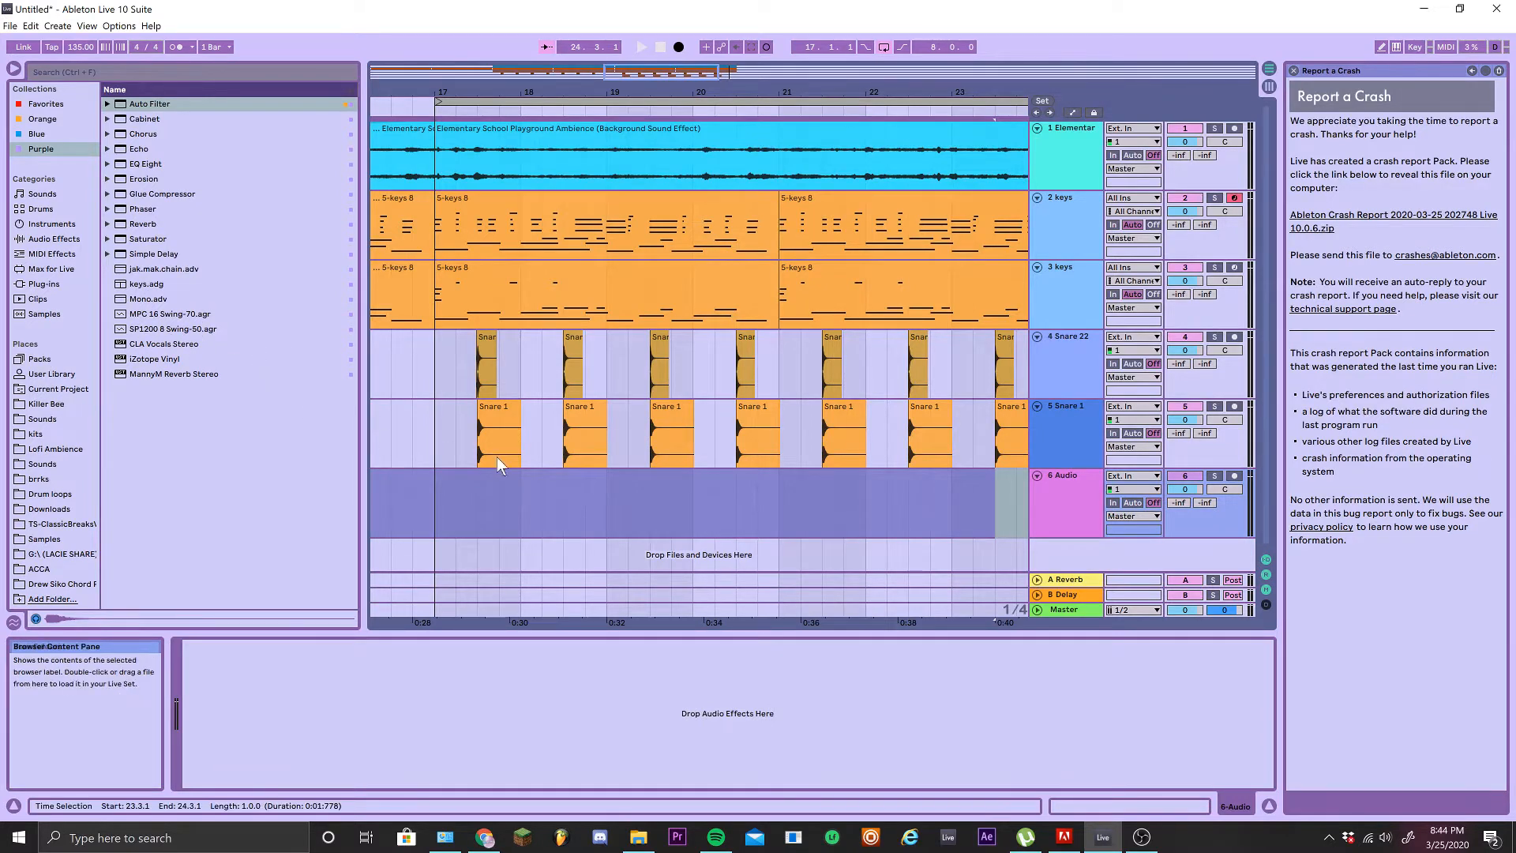
scroll(556, 489, "up", 2)
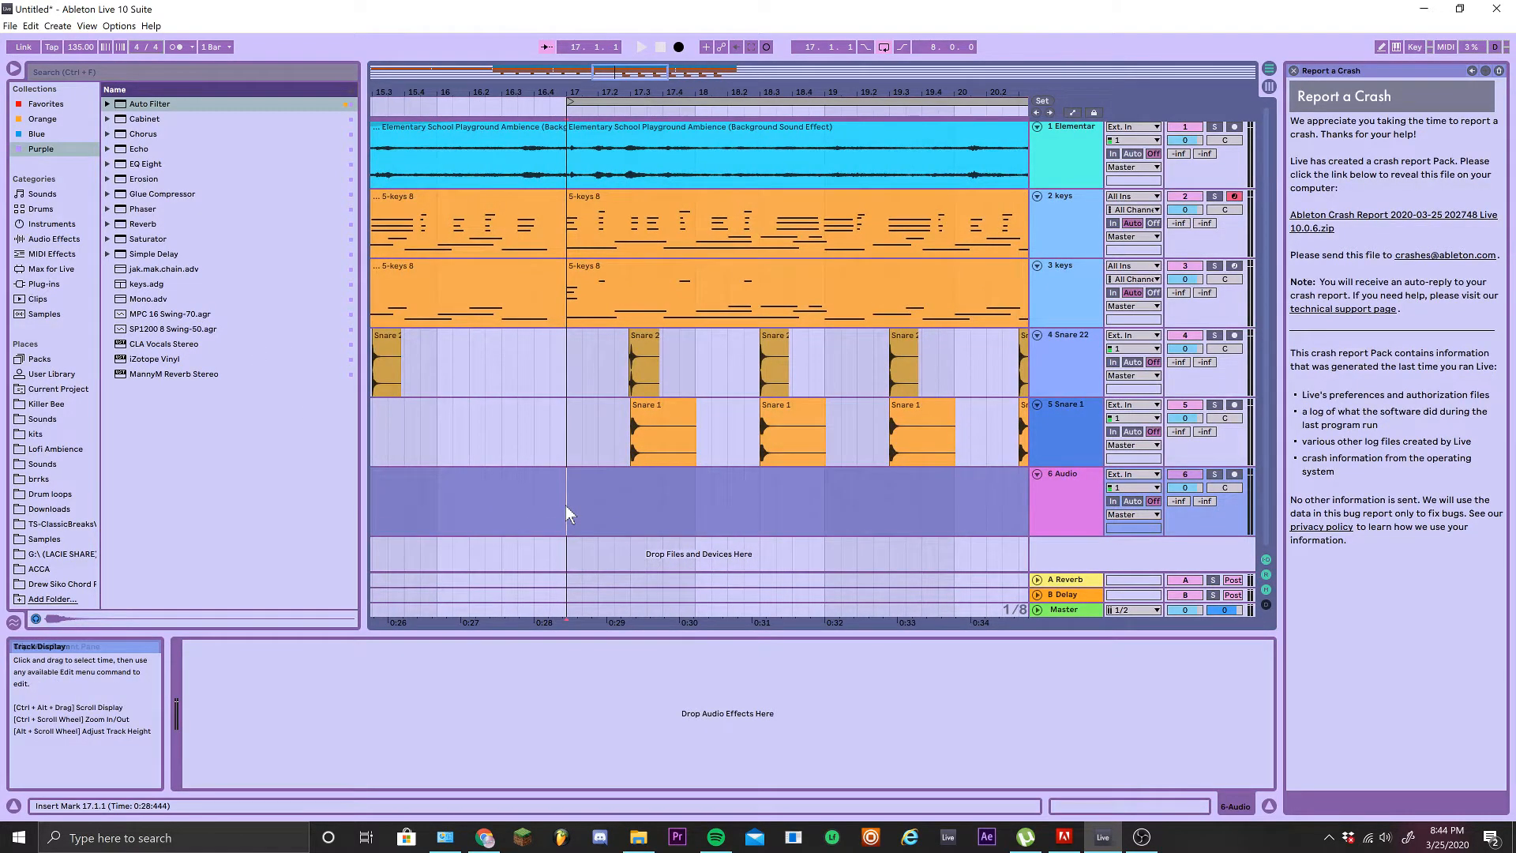
left_click(47, 449)
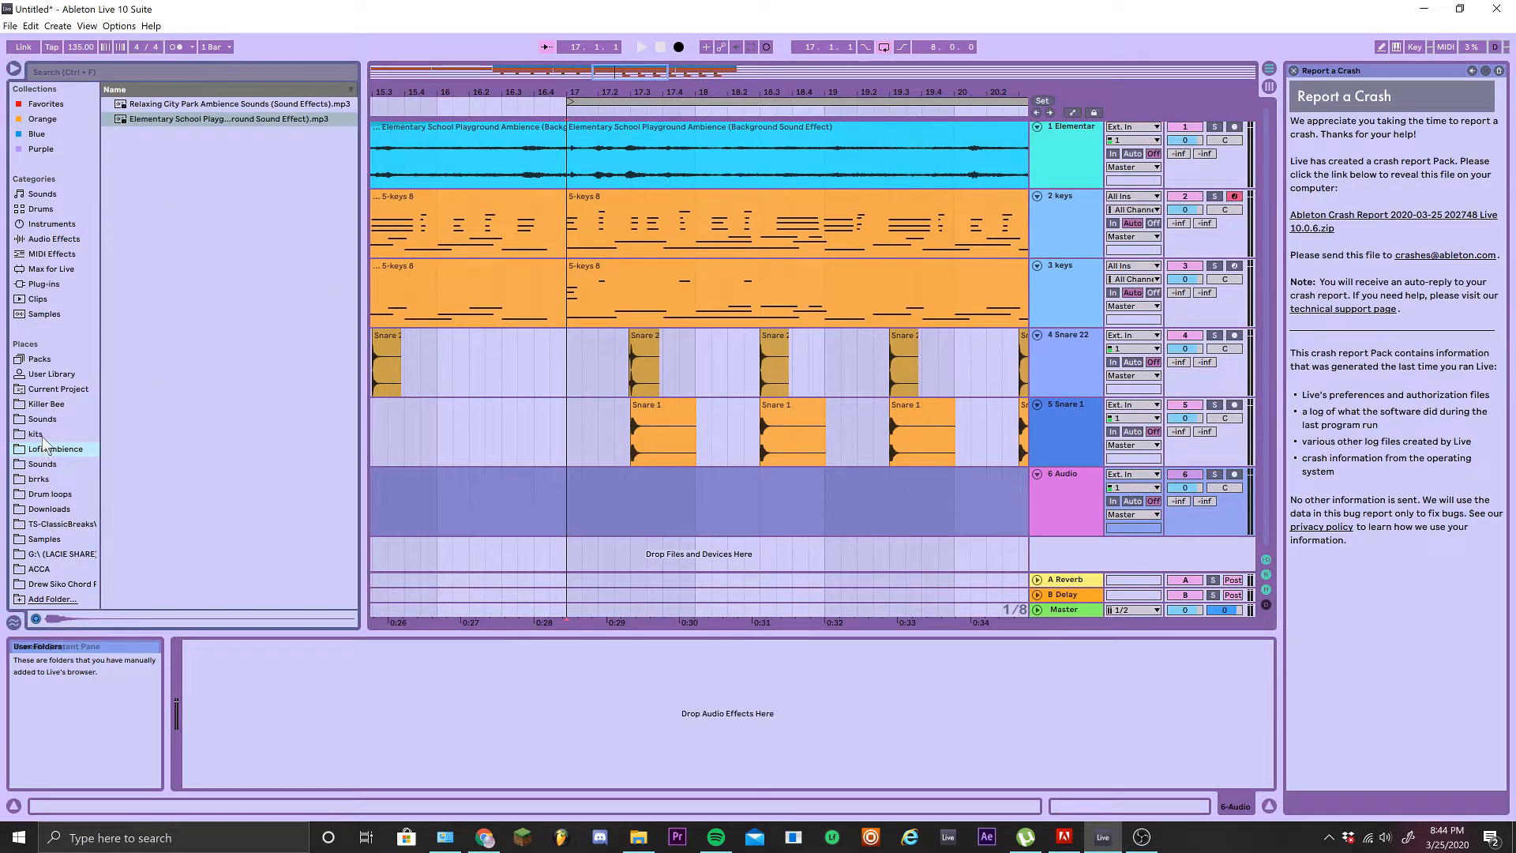
left_click(37, 434)
left_click(116, 225)
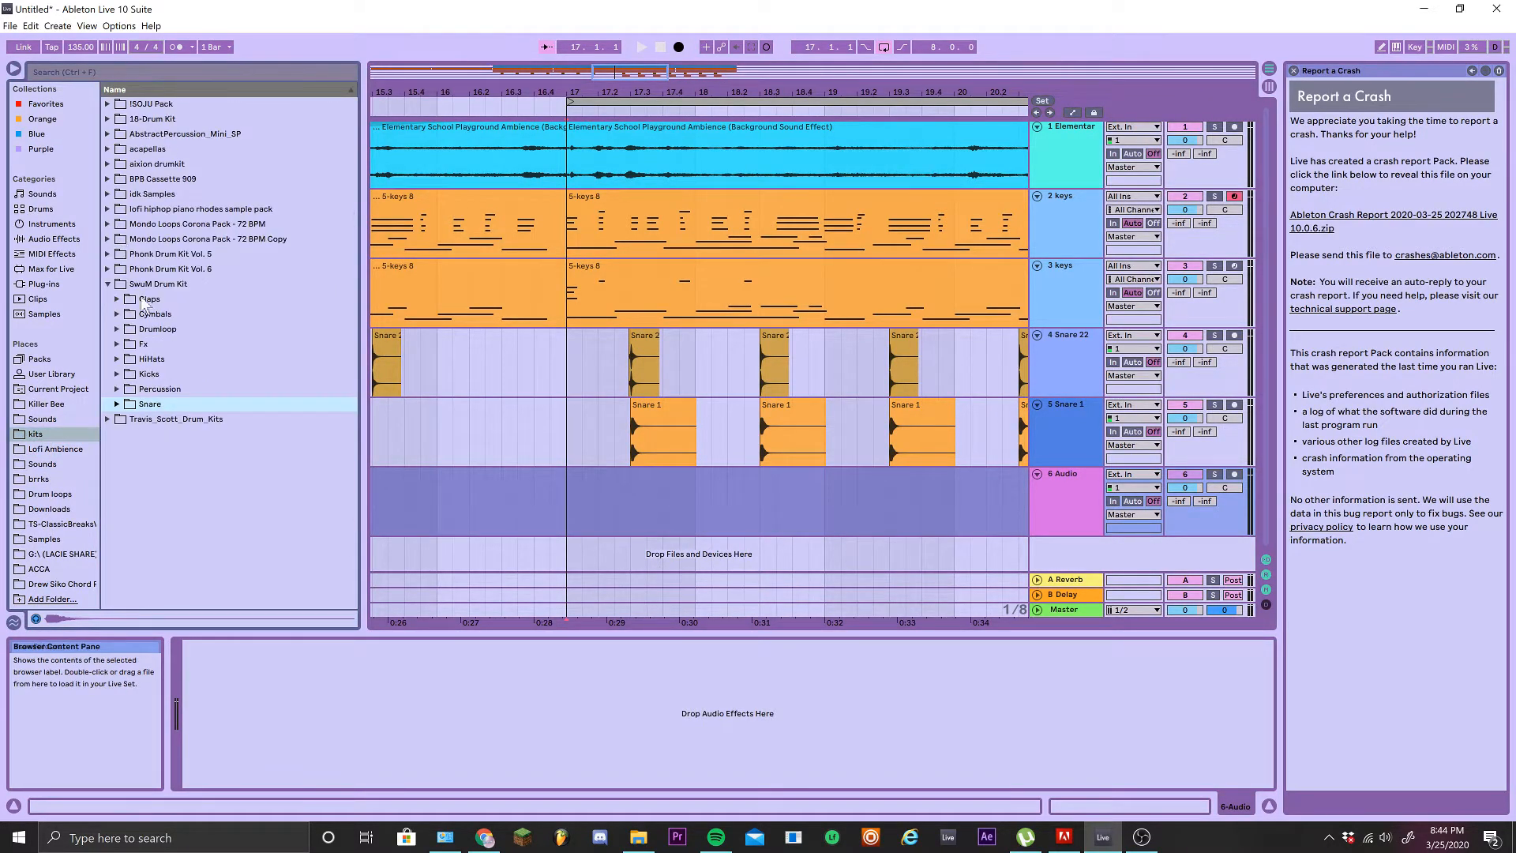
Expand the Kicks folder of Phonk Drum Kit Vol. 5 in the browser
left_click(151, 266)
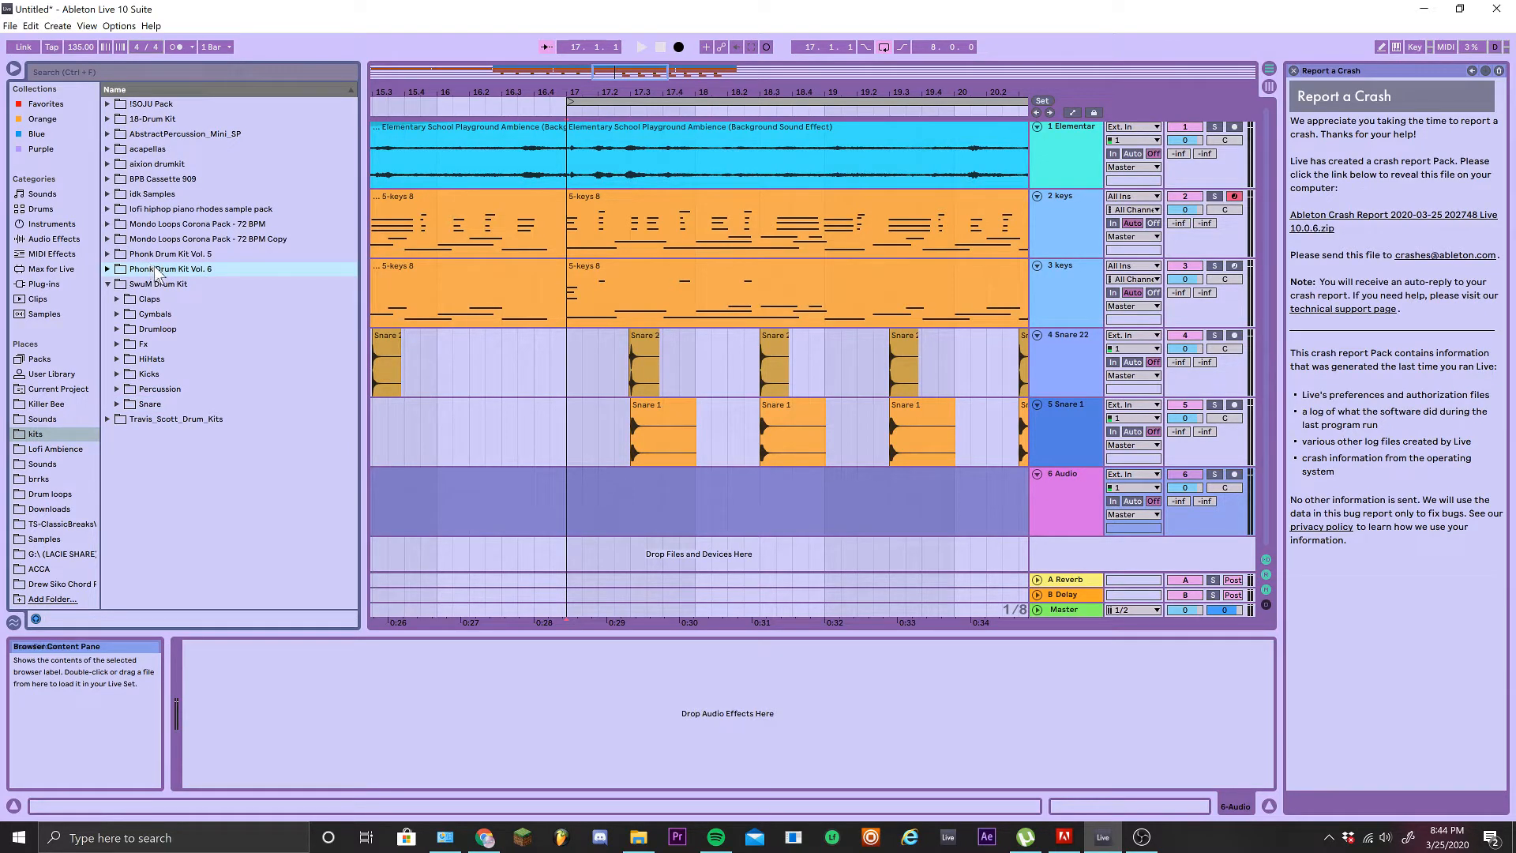
key("Right")
key("Up")
key("Right")
key("Down")
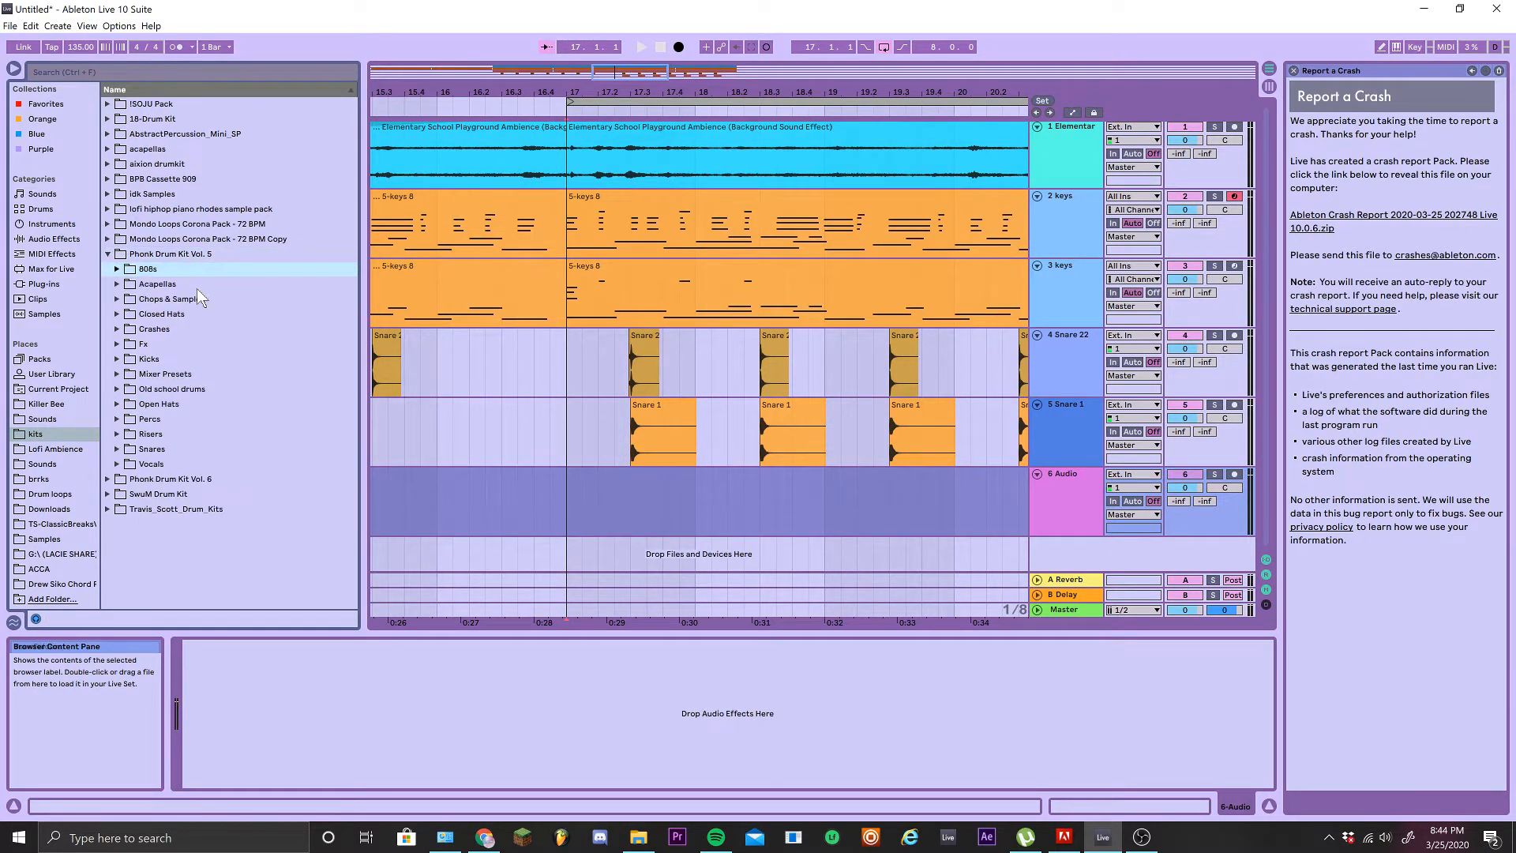
key("Down")
key("Down")
key("Down")
key("Down")
key("Down")
key("Down")
key("Right")
Audition the Phonk kicks, place Phonk Kick (4).wav on the 6 Audio track at 17.1.1, and play it
key("Down")
key("Down")
key("Down")
key("Down")
key("Down")
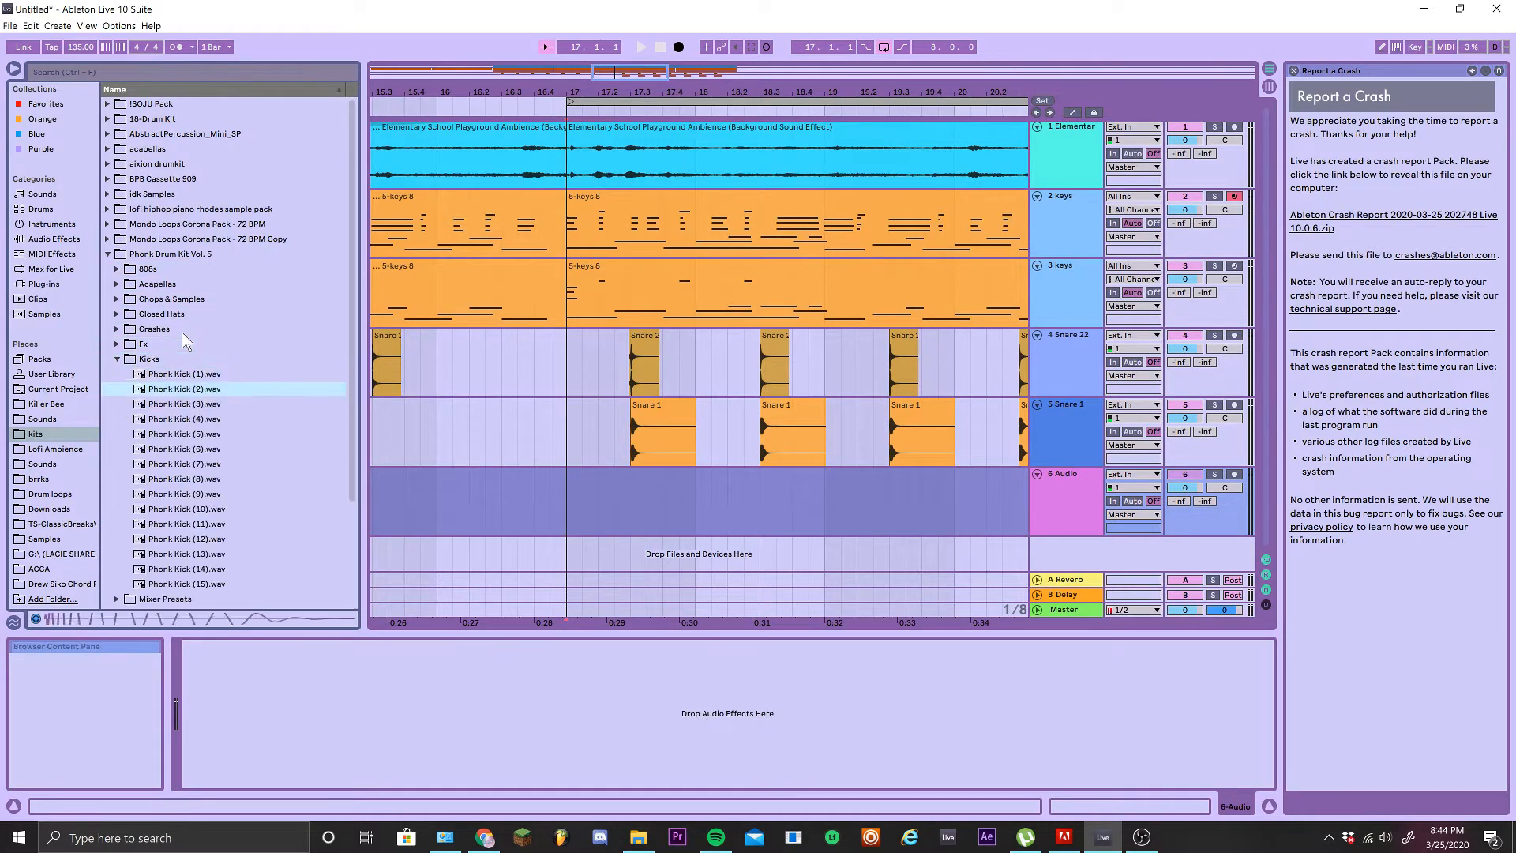
key("Up")
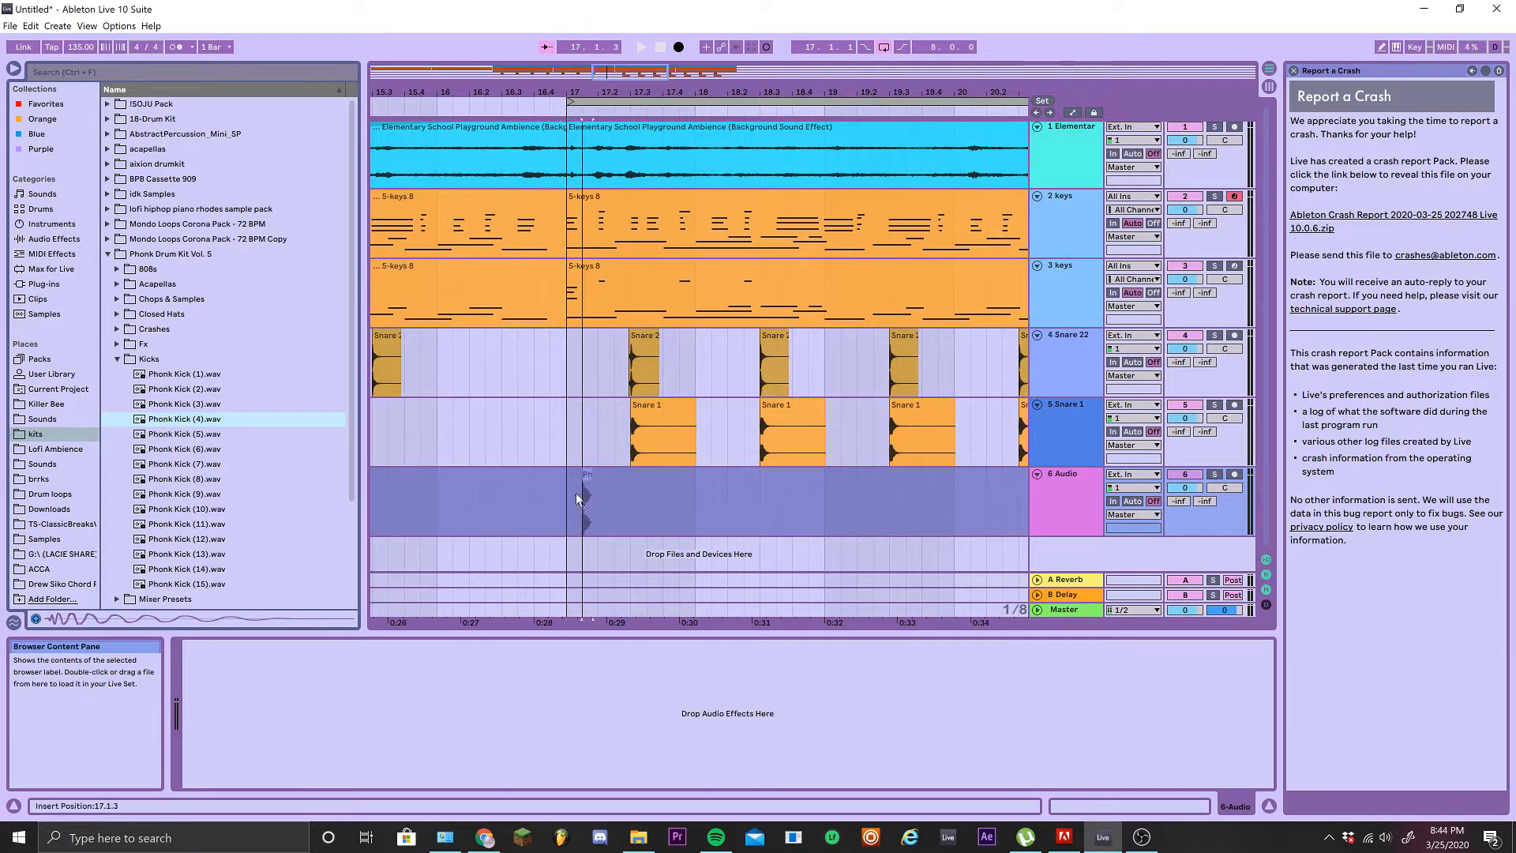
left_click_drag(568, 499, 569, 499)
key("space")
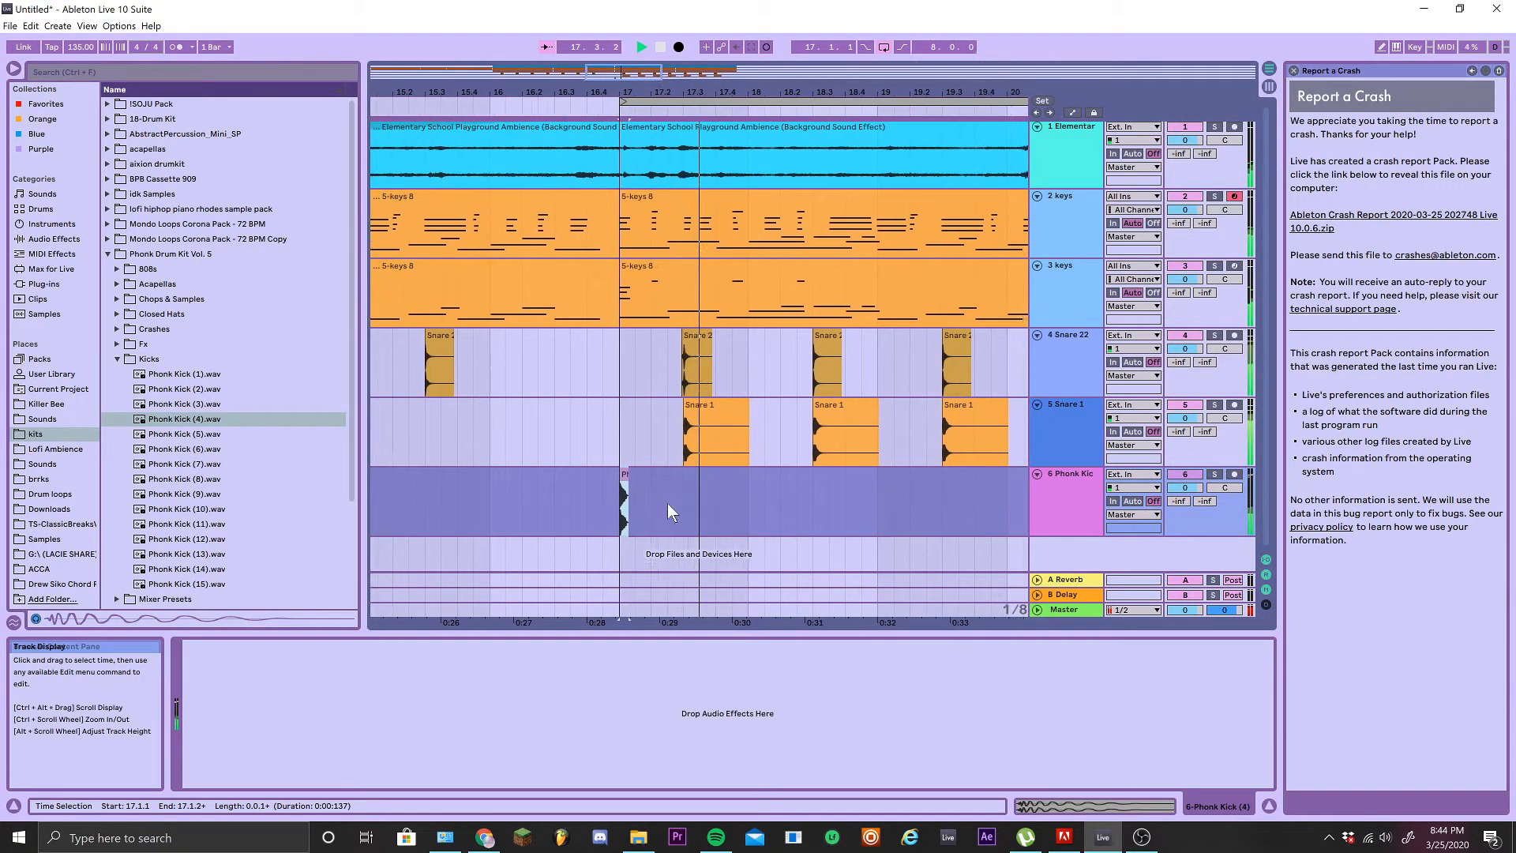
Duplicate the kick to 17.4.1, 17.4.3 and 18.3.1 on the Phonk Kick track and play the pattern
left_click(697, 515)
key("ctrl+d")
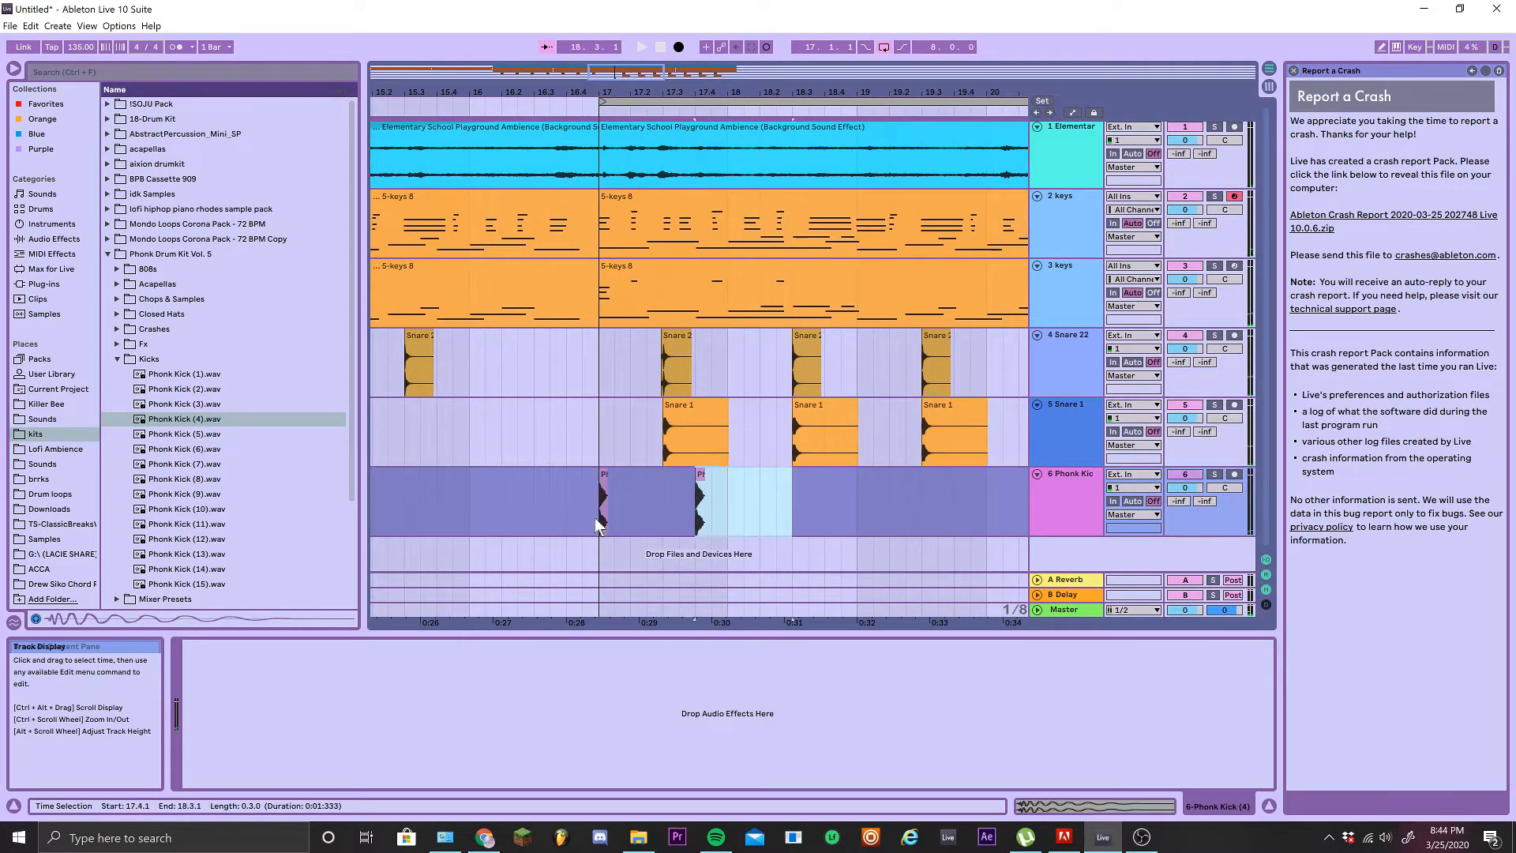
key("ctrl+d")
left_click(703, 497)
left_click_drag(709, 513, 697, 513)
key("ctrl+d")
left_click(604, 112)
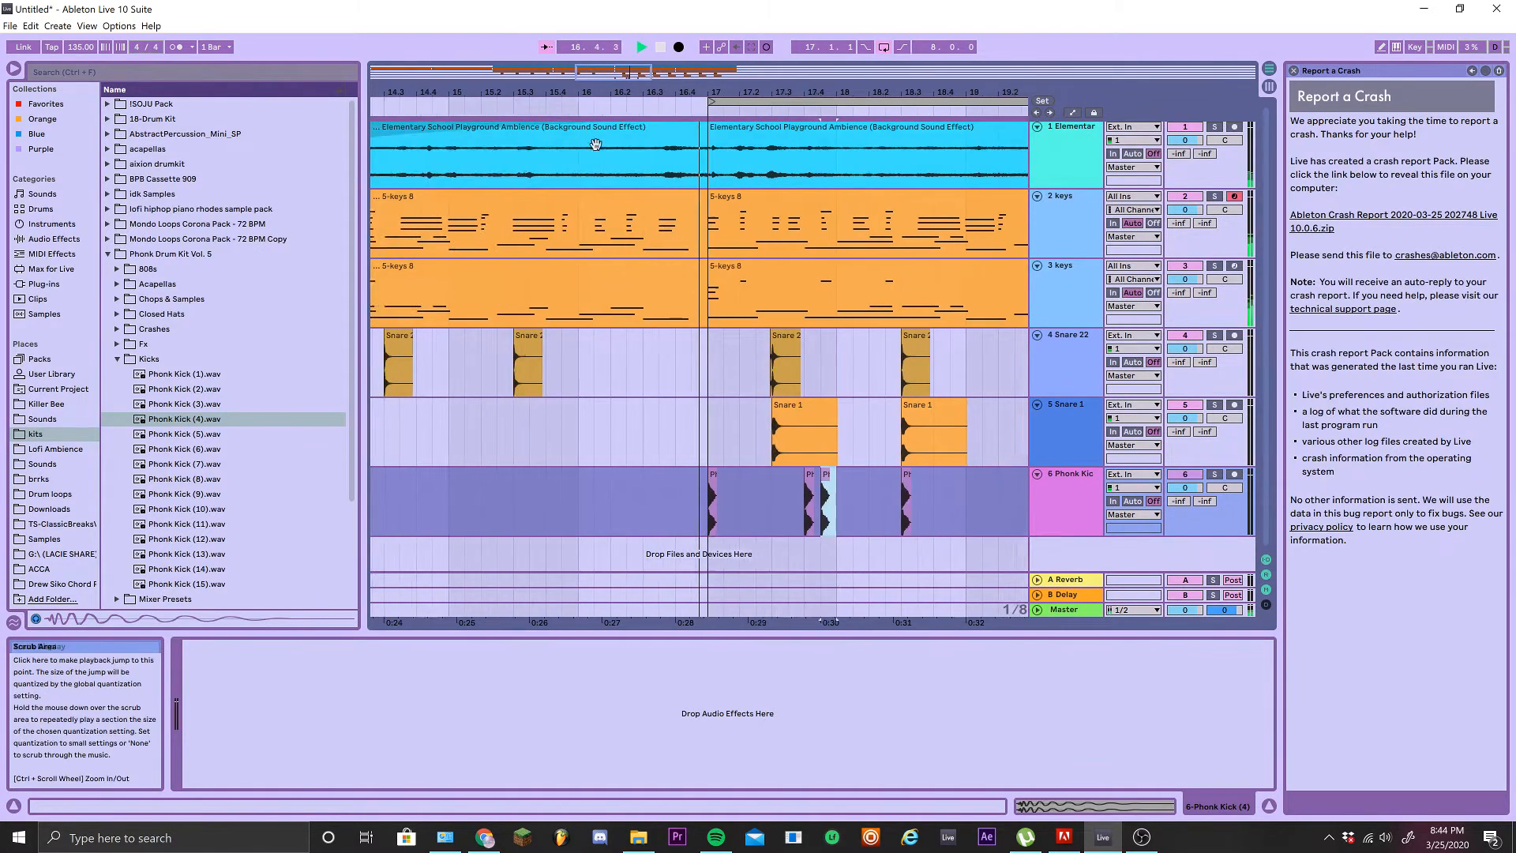
scroll(604, 236, "up", 5)
scroll(601, 239, "down", 4)
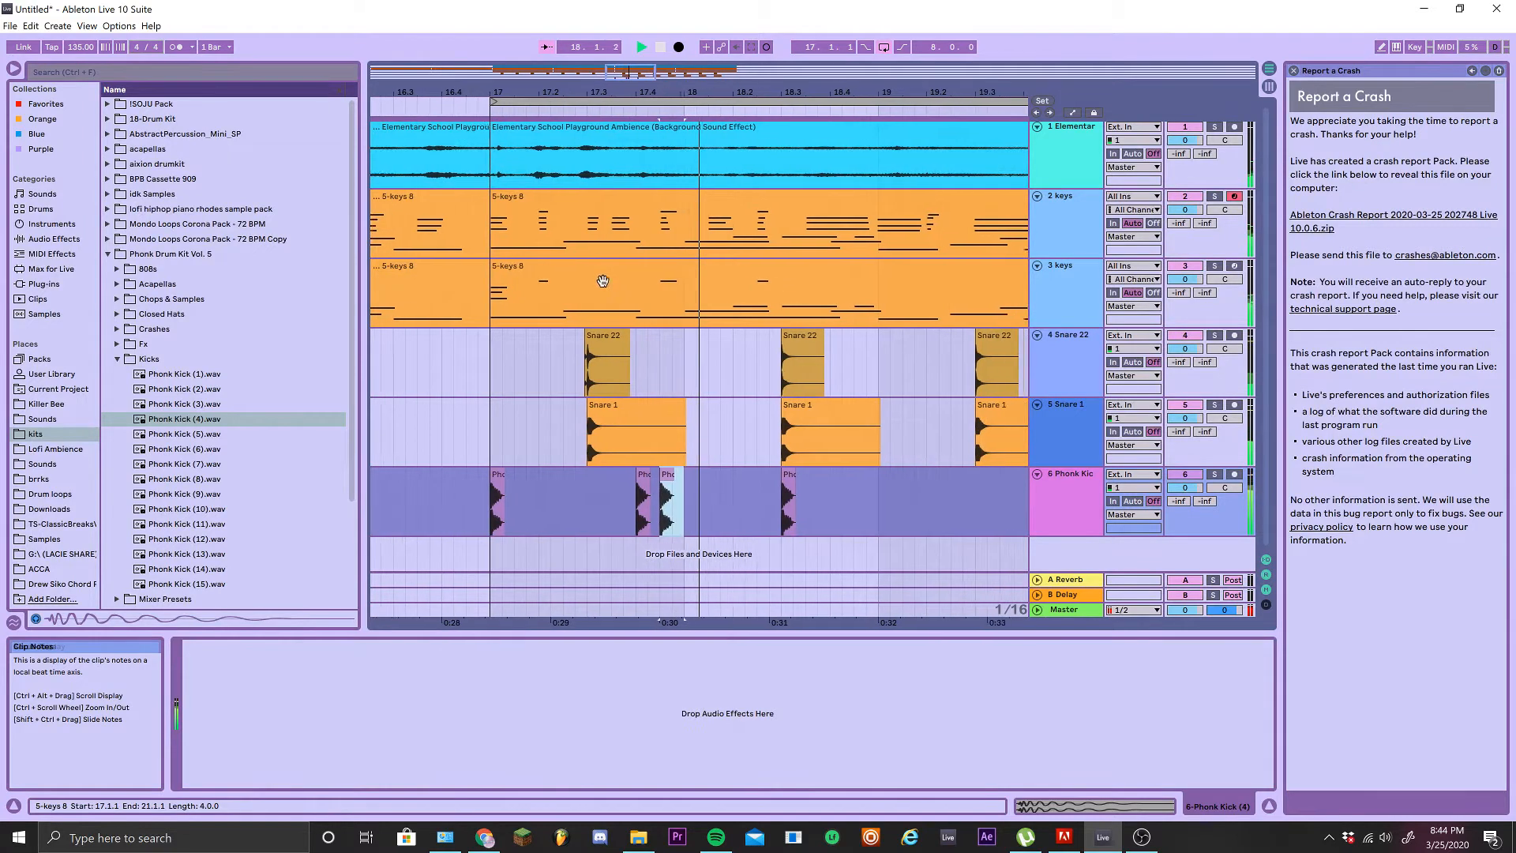
key("space")
Move the kick at 18.3.1 earlier to 18.2.3 and play the pattern
left_click(650, 493)
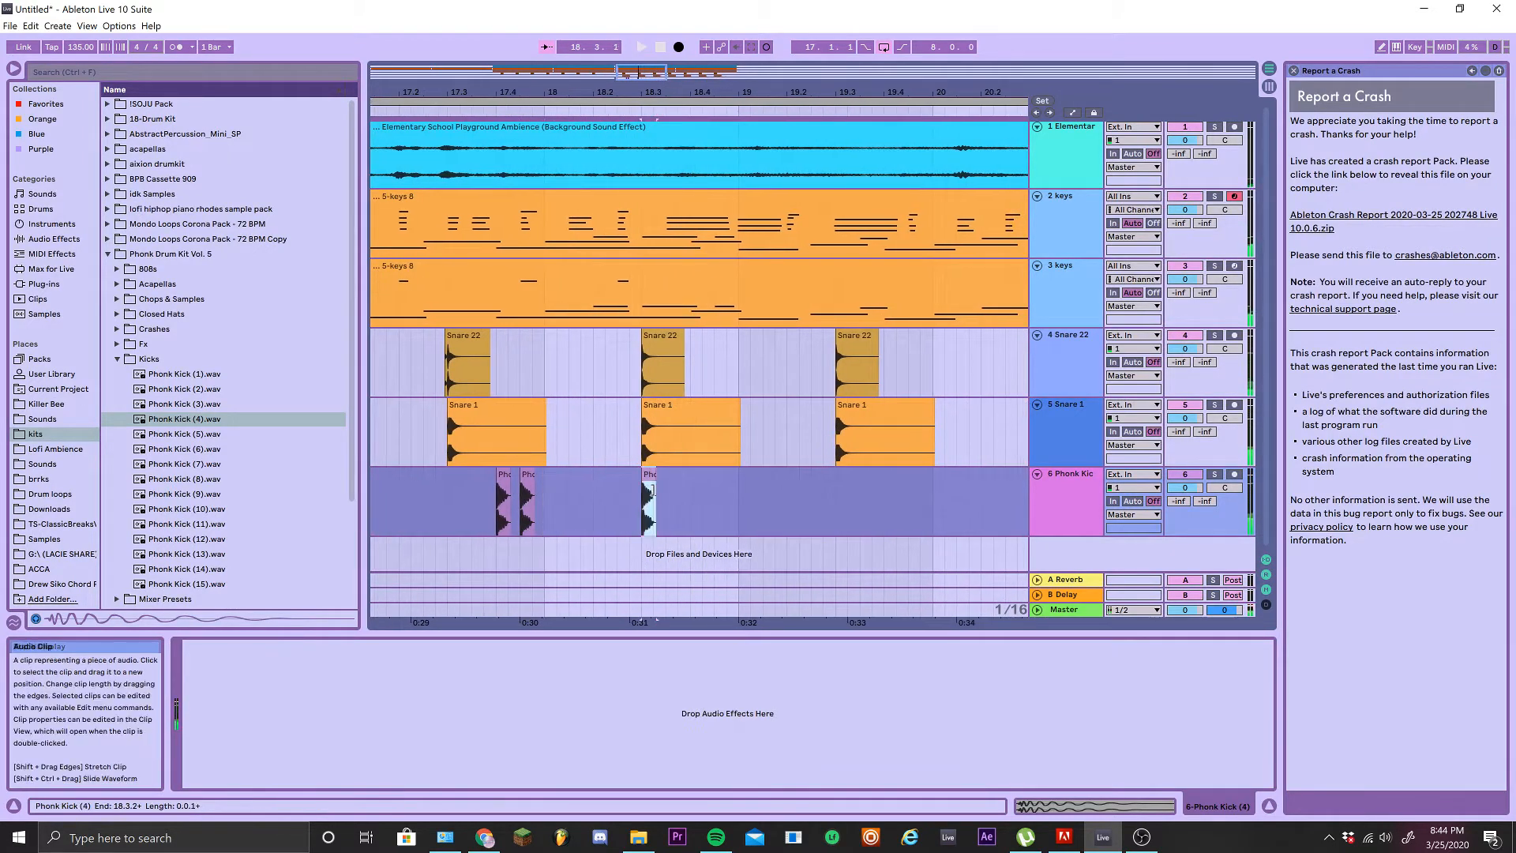
left_click_drag(649, 487, 624, 488)
scroll(596, 491, "down", 3)
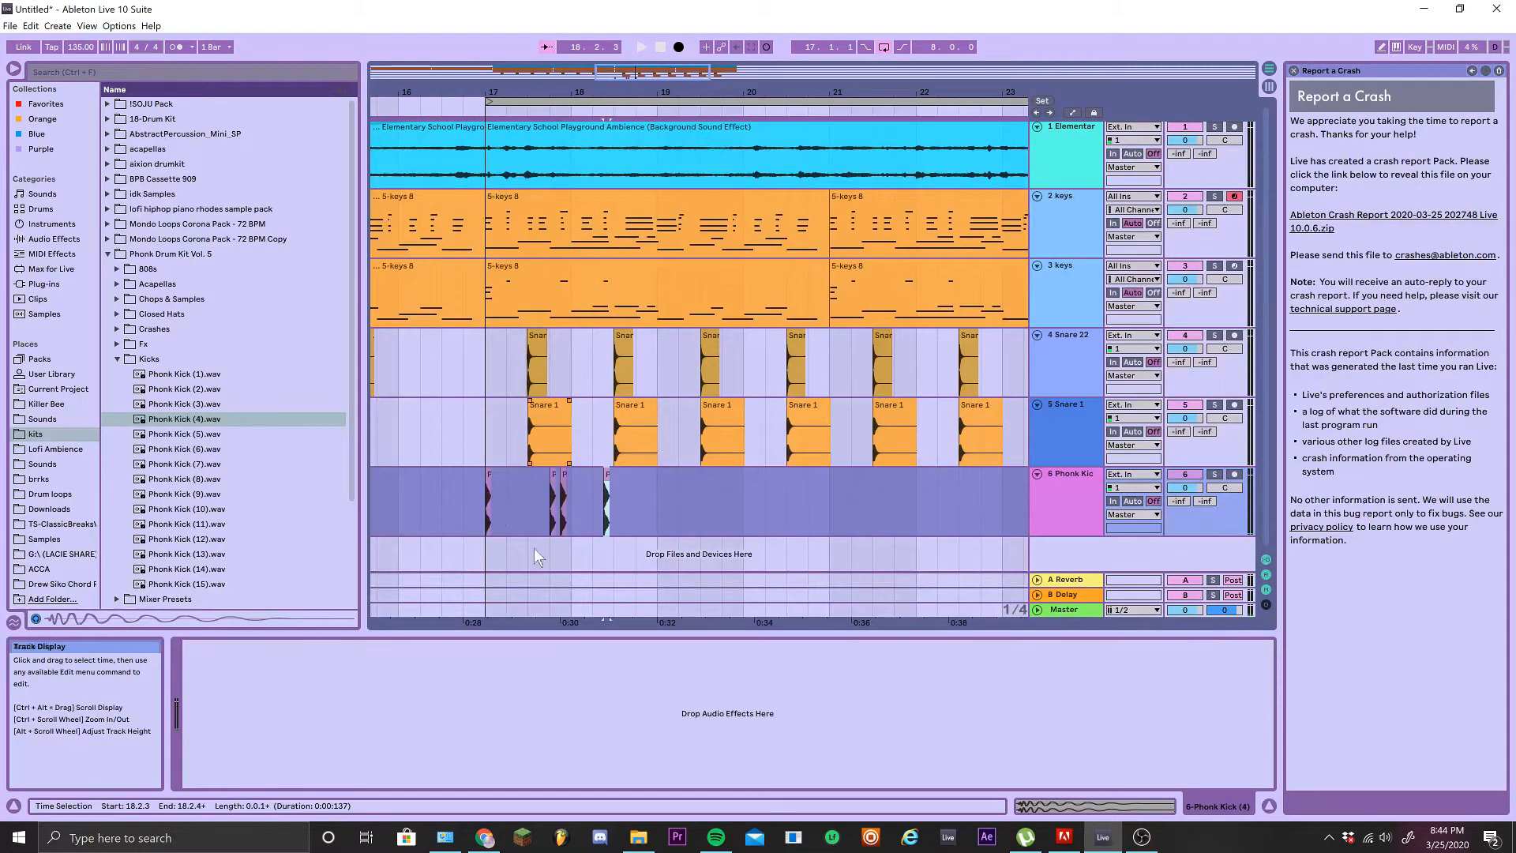
key("space")
scroll(595, 533, "up", 2)
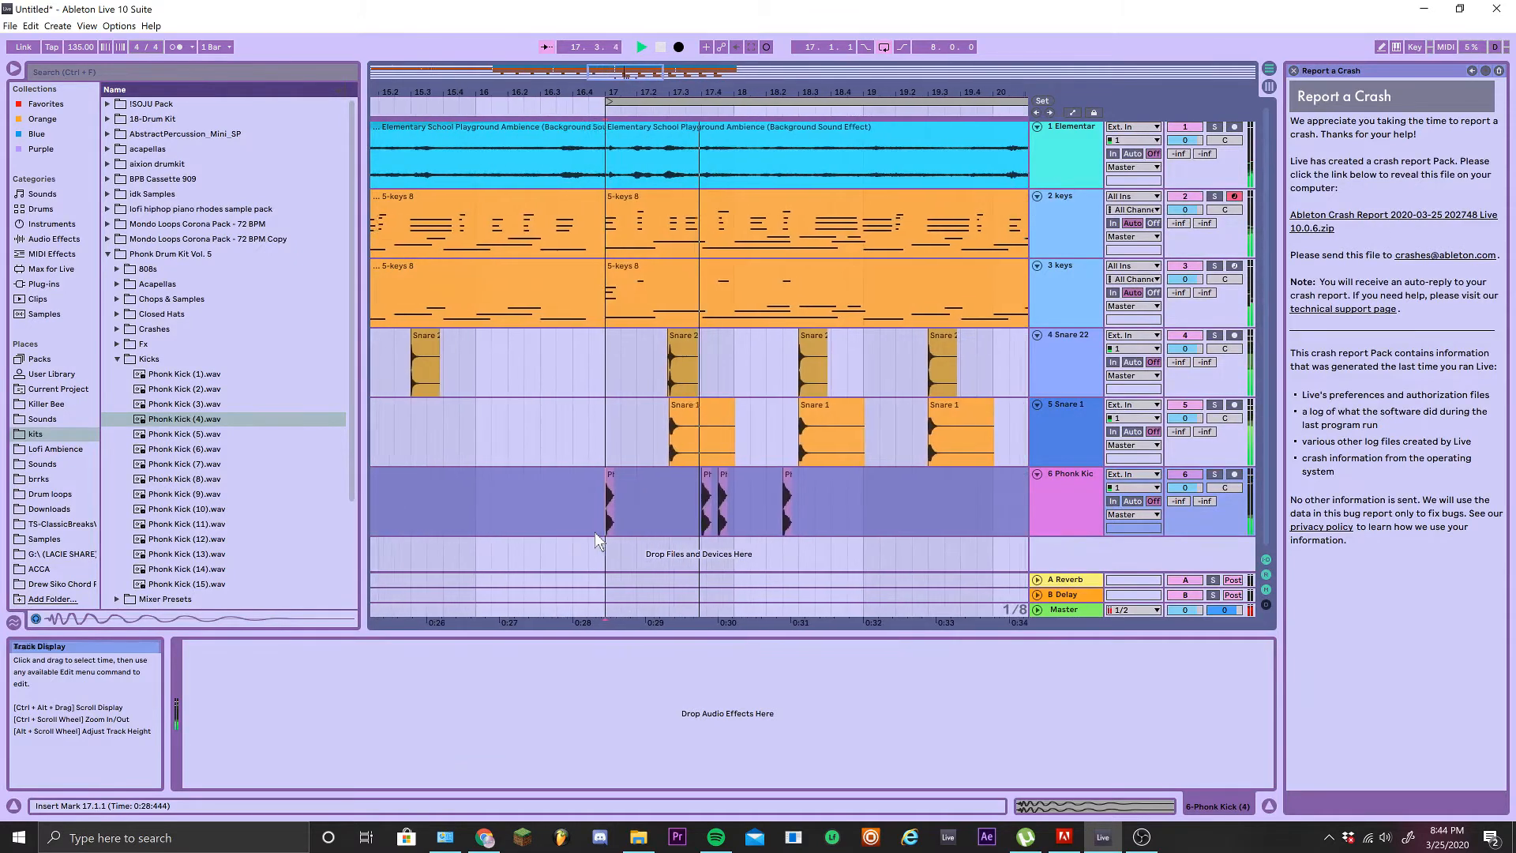
key("space")
Repeat the two-bar kick pattern from bar 19 with an extra kick at 18.4.3, and play it
left_click_drag(679, 514, 539, 513)
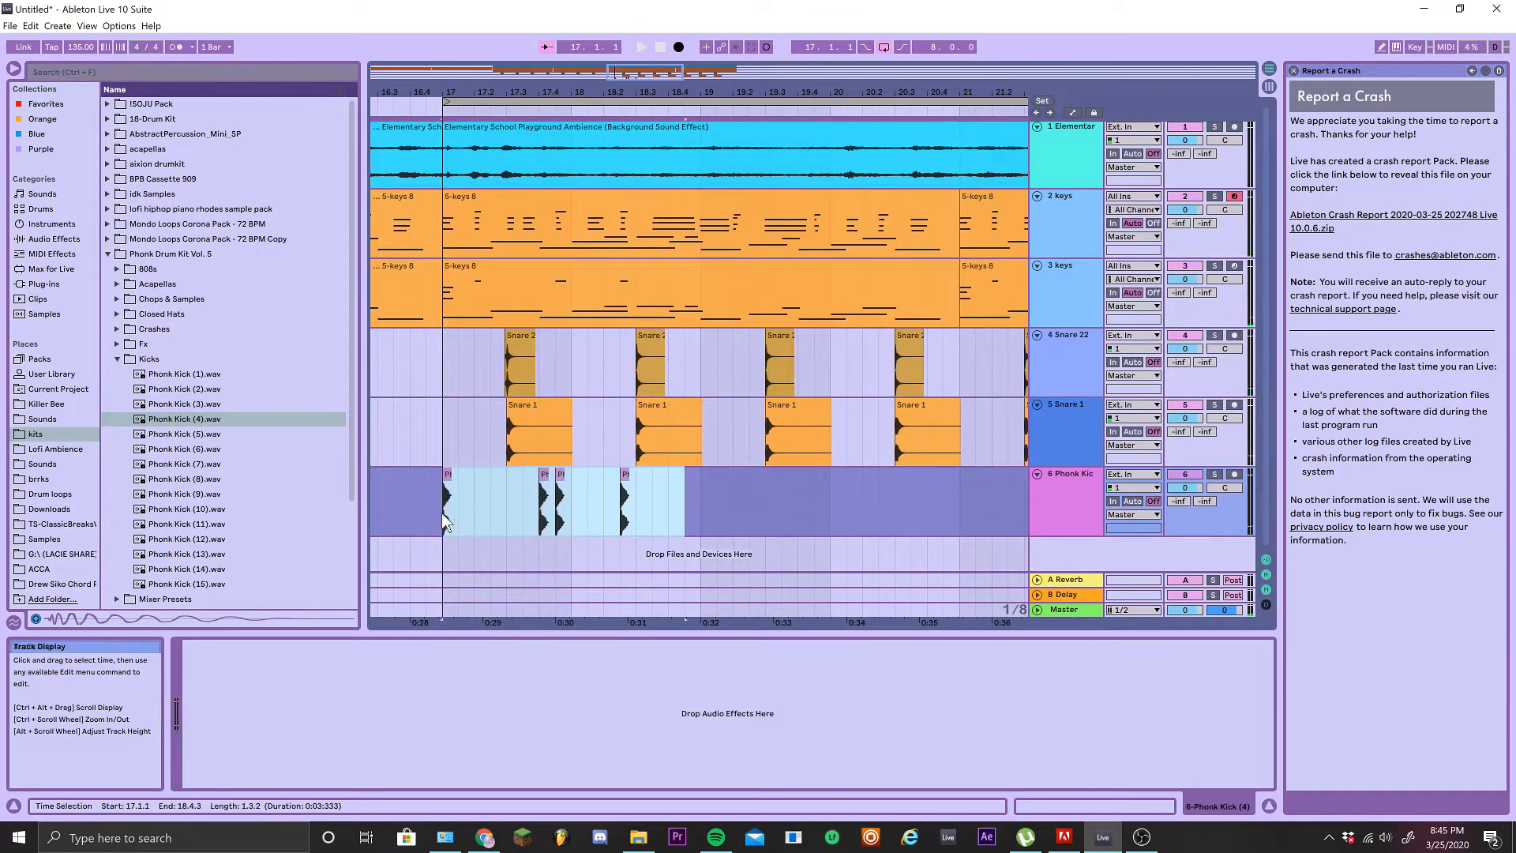
key("ctrl+d")
left_click_drag(688, 480, 690, 512)
left_click(706, 477)
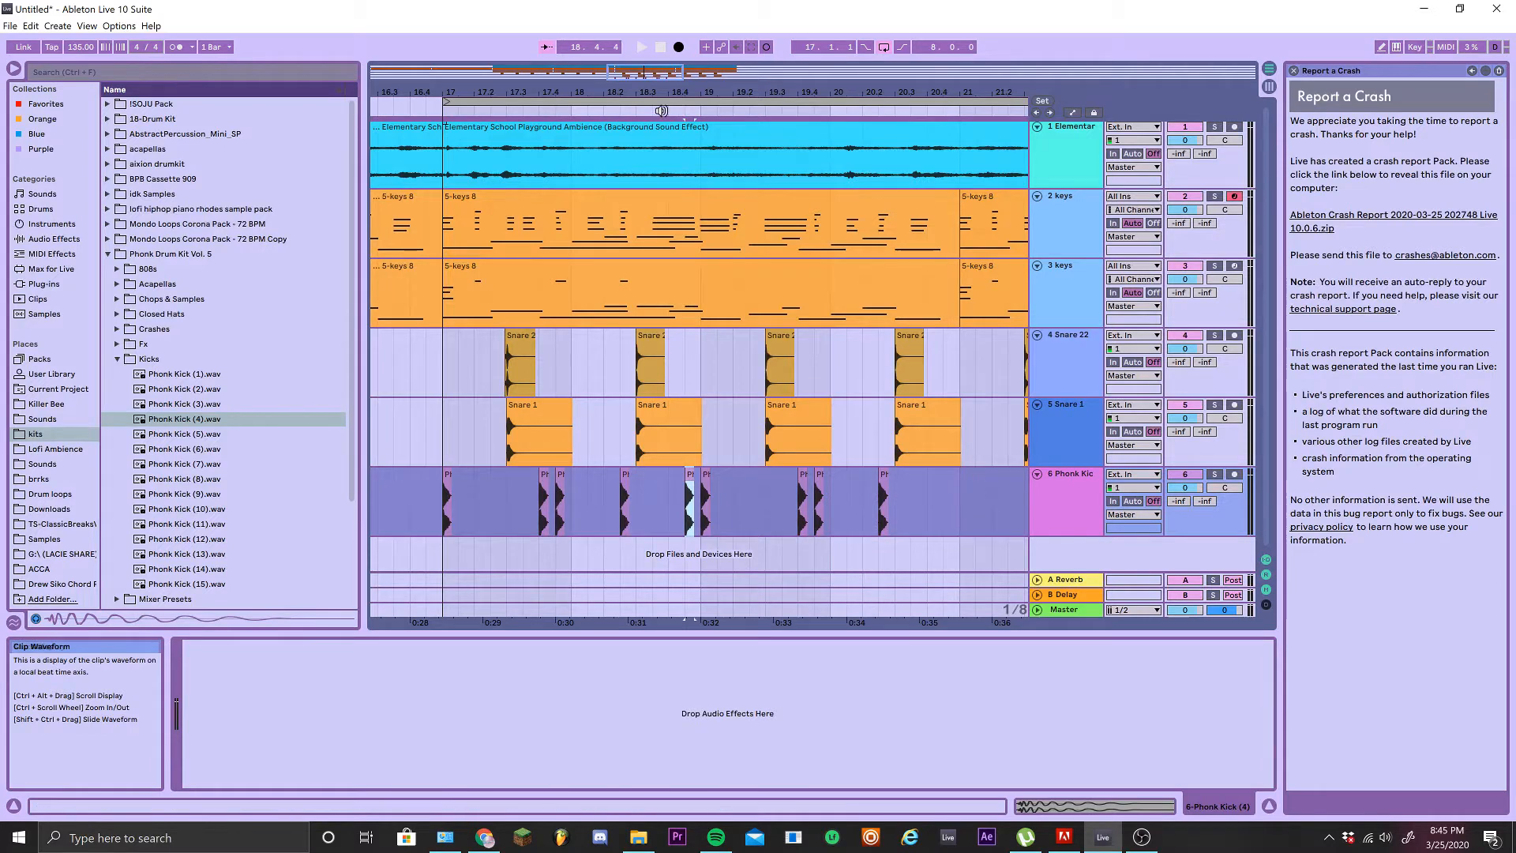
left_click(662, 111)
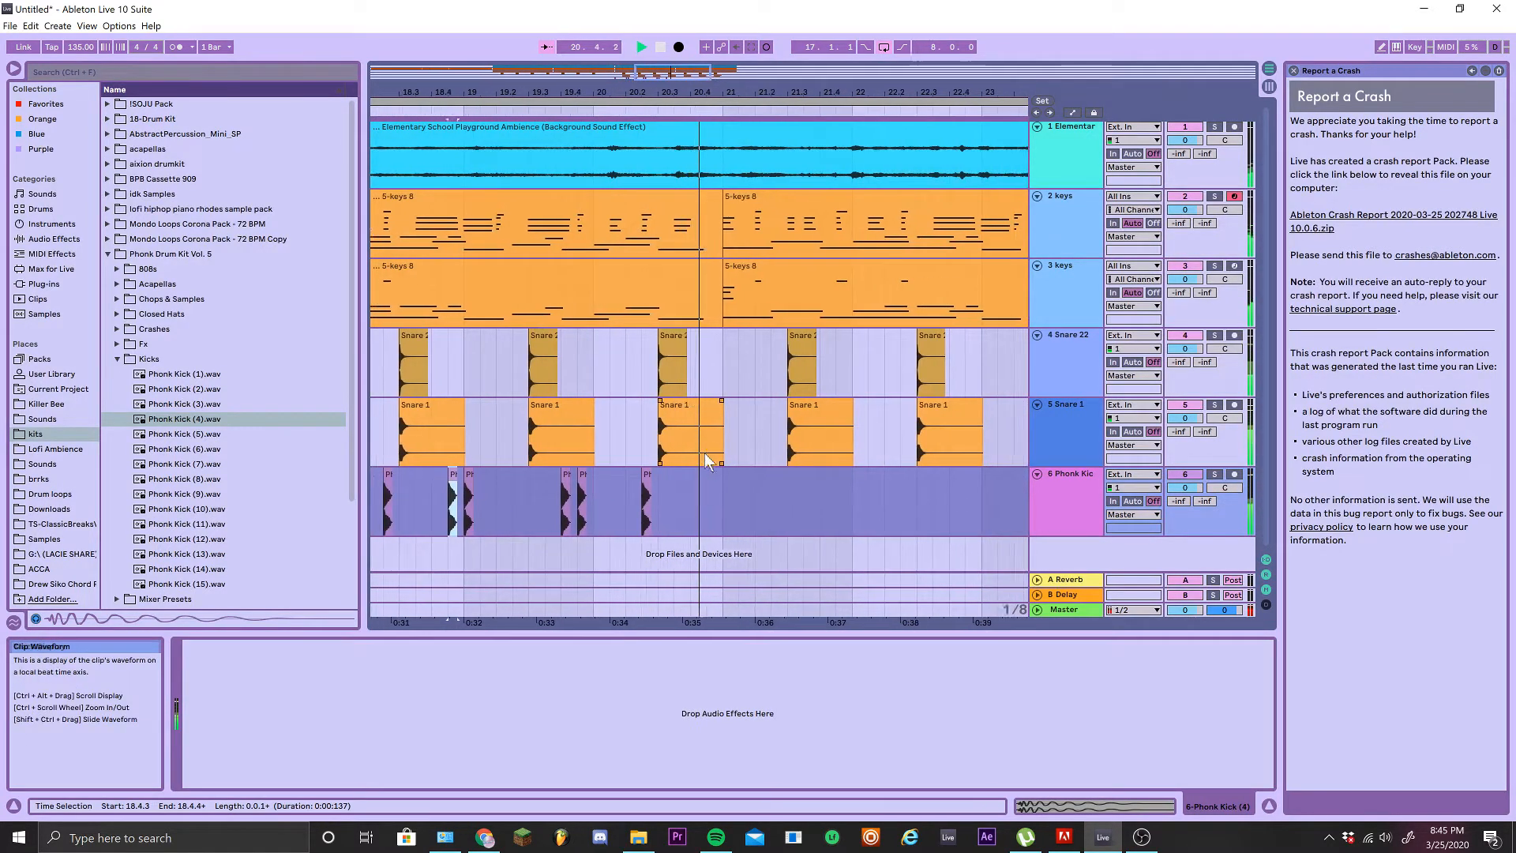
Duplicate the four-bar kick pattern from 17.1.1–21.1.1 so it repeats from bar 21 to bar 25
key("space")
scroll(694, 476, "down", 3)
left_click_drag(692, 504, 461, 509)
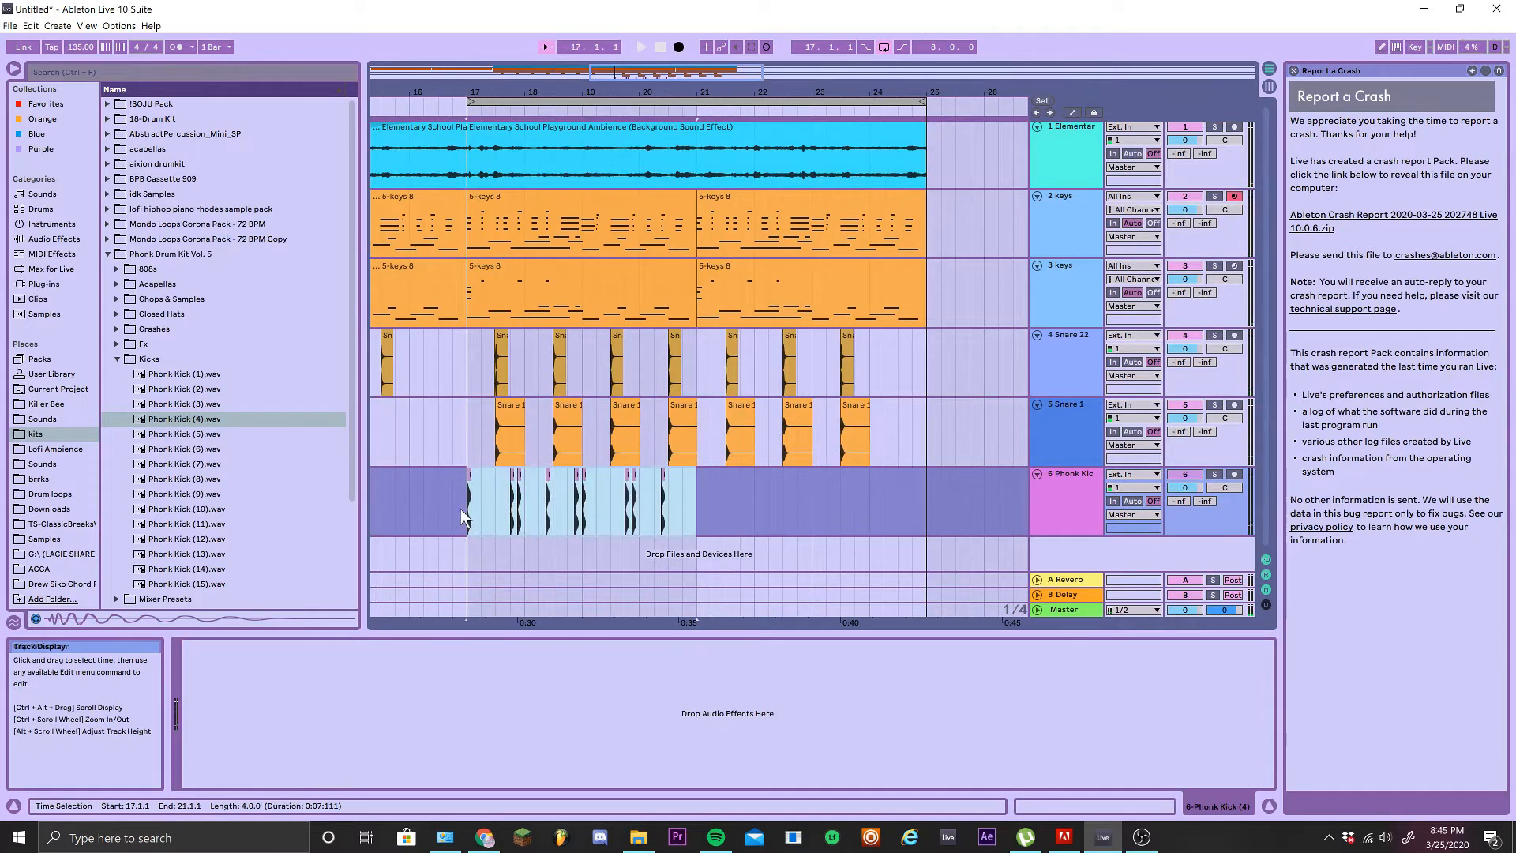
key("ctrl+d")
scroll(831, 487, "up", 3)
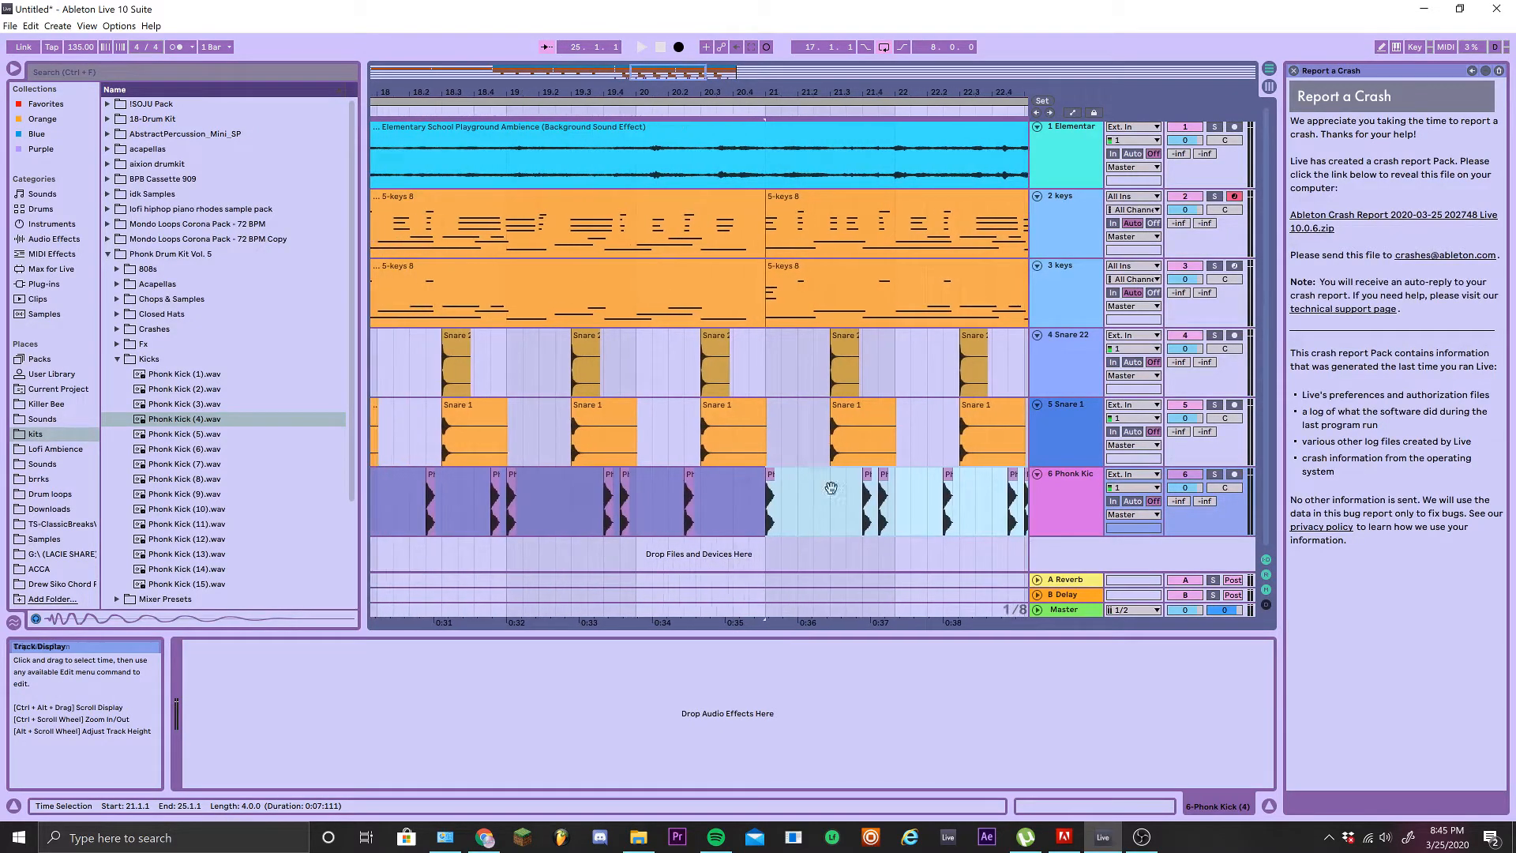
Insert a new audio track below the Phonk Kick track
left_click(1056, 518)
key("ctrl+t")
left_click_drag(627, 407, 760, 302)
scroll(561, 426, "down", 3)
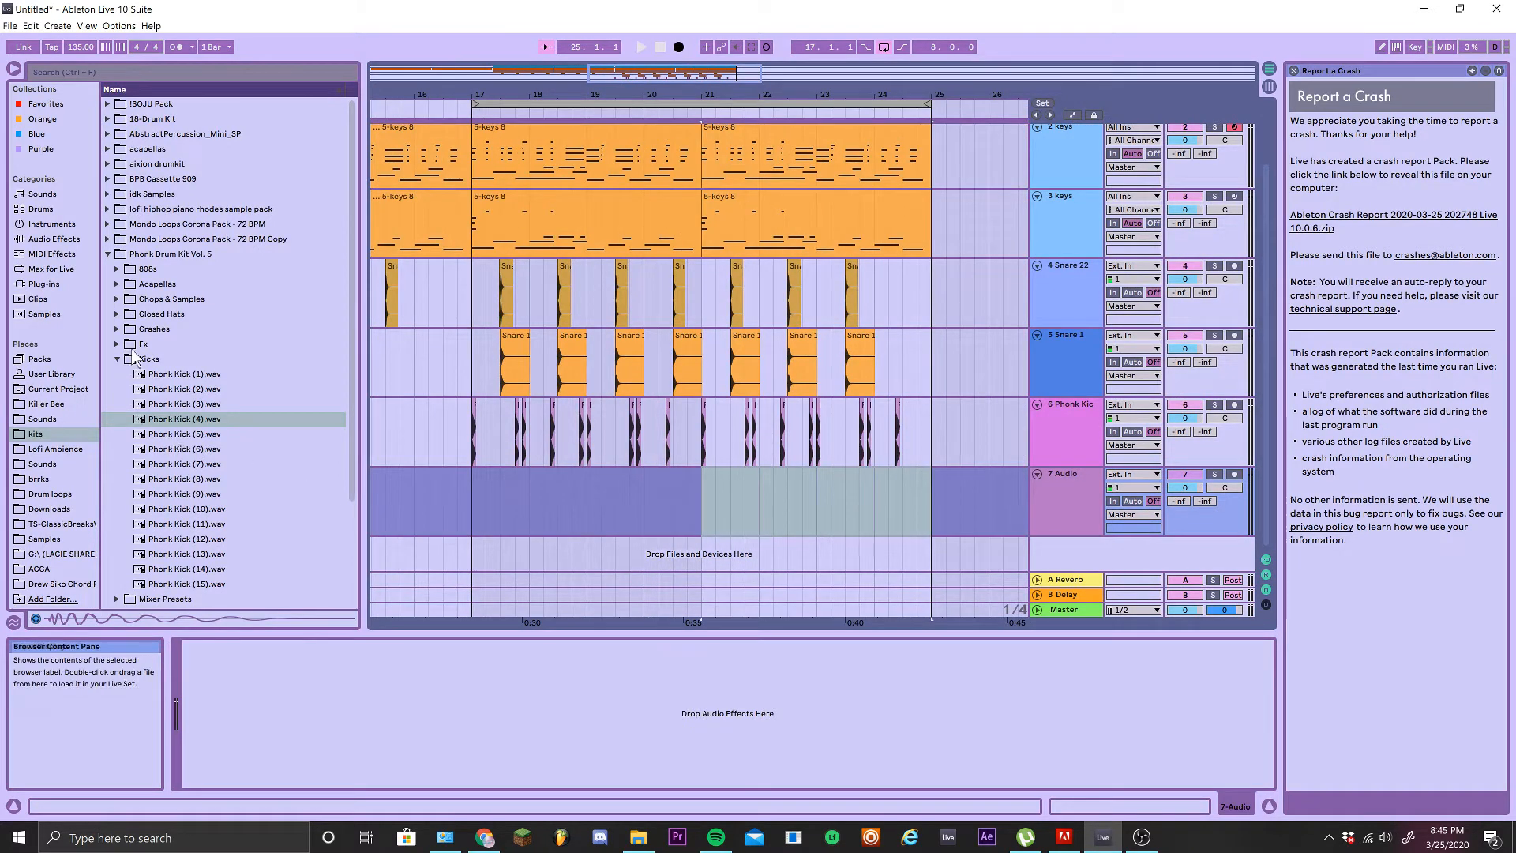
Collapse the Kicks folder and look through the sample folders of Phonk Drum Kit Vol. 5
left_click(123, 360)
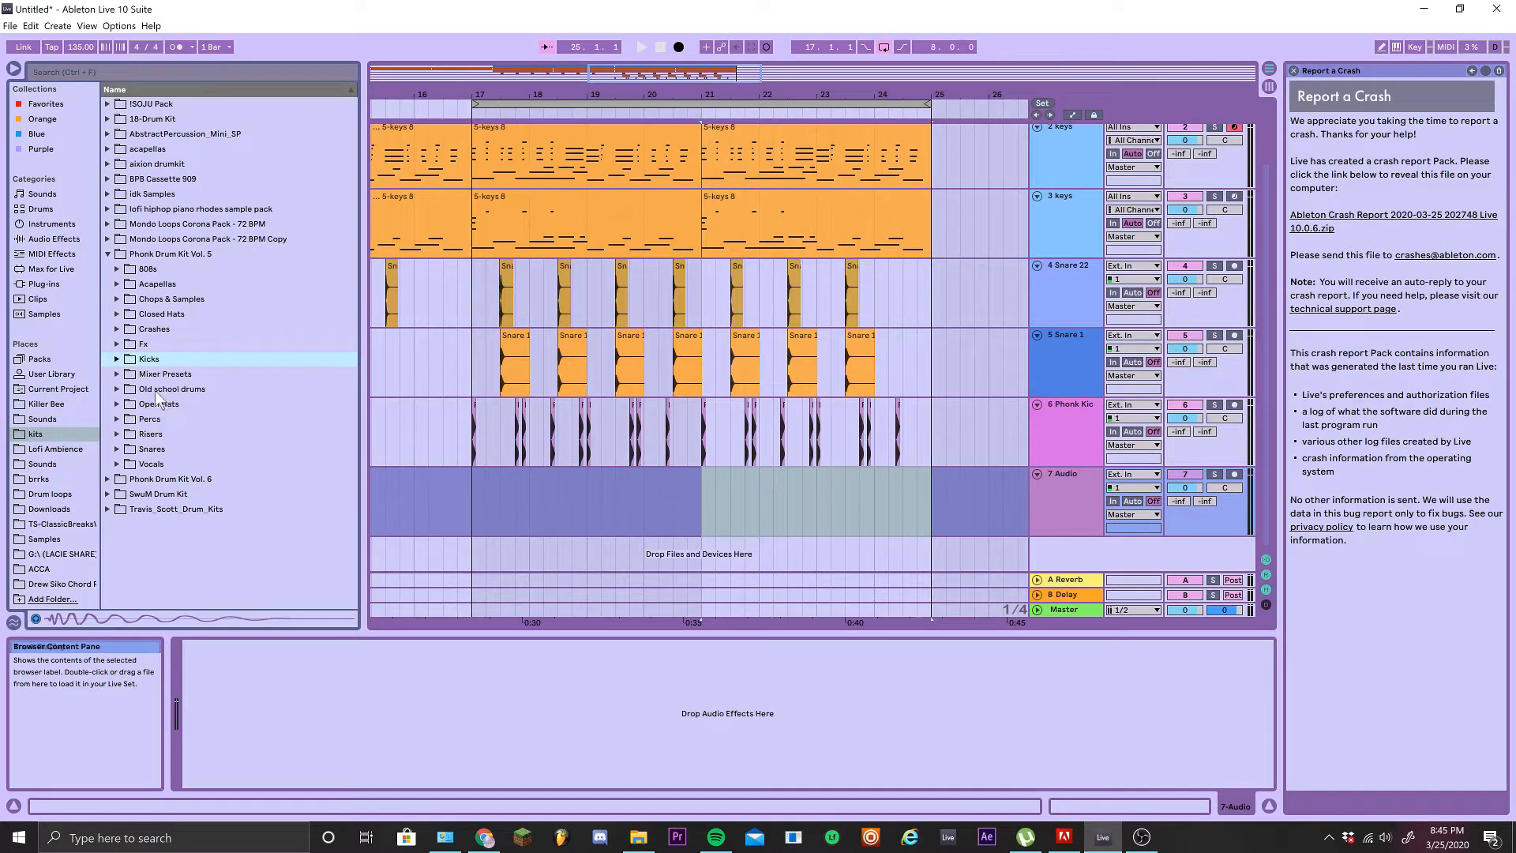
left_click(159, 320)
key("Right")
key("Left")
key("Down")
key("Down")
key("Down")
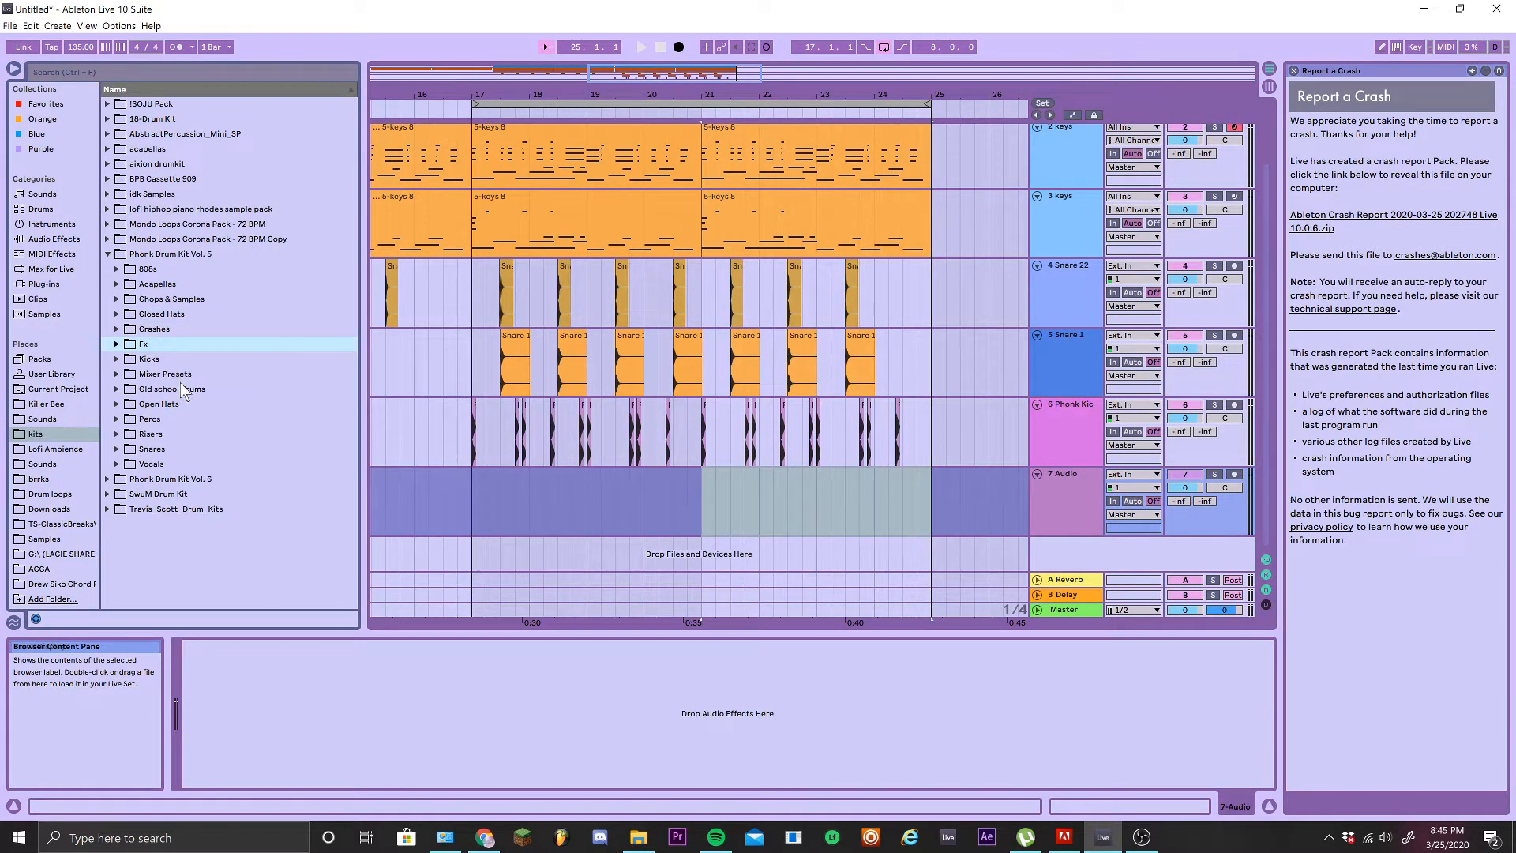
key("Up")
key("Up")
key("Up")
key("Down")
key("Right")
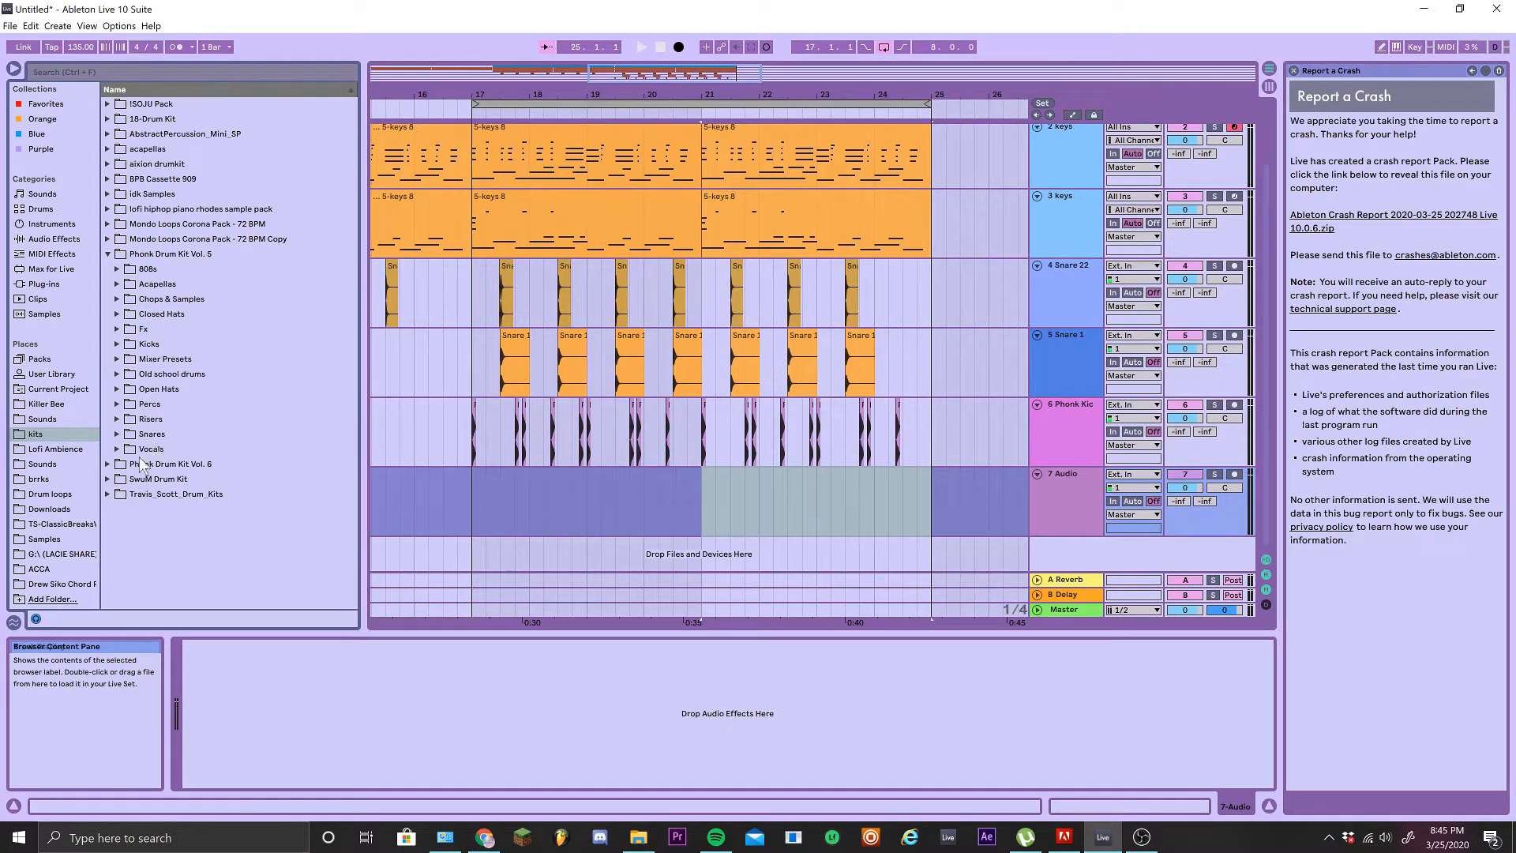
Look through the sample folders of Phonk Drum Kit Vol. 6 for hi-hats
left_click(108, 464)
key("Down")
key("Down")
key("Down")
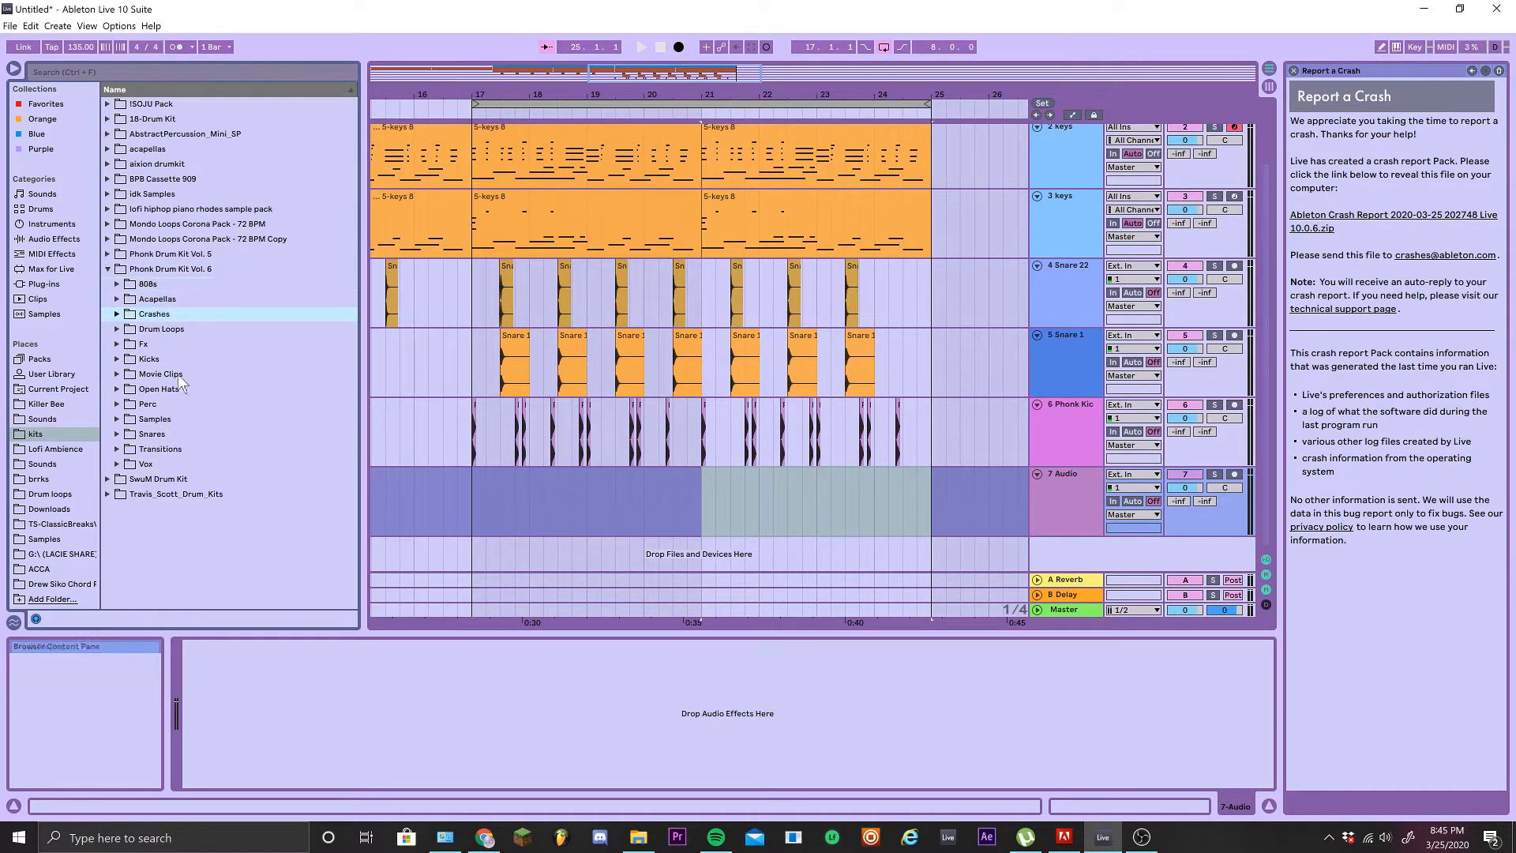
key("Down")
key("Down")
key("Down")
key("Down")
key("Down")
Return to Phonk Drum Kit Vol. 5 and expand its Closed Hats folder
left_click(108, 254)
key("Down")
key("Down")
key("Down")
key("Down")
key("Down")
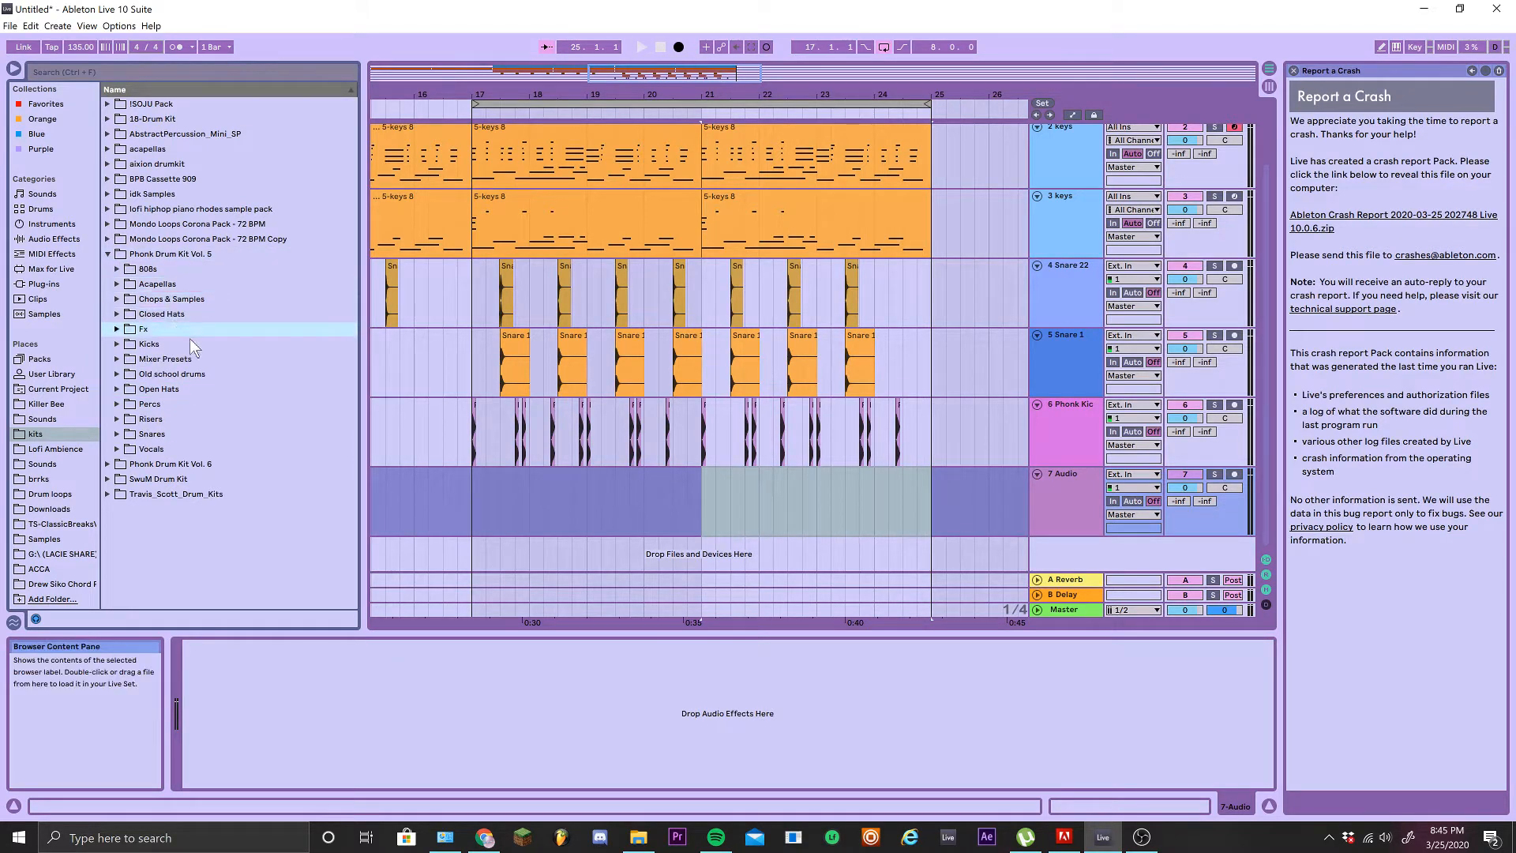
key("Up")
key("Right")
Audition the Low Phonk Hat samples, place Low Phonk Hat (1).wav on the 7 Audio track at 17.1.1, and play it
key("Down")
key("Down")
key("Down")
key("Up")
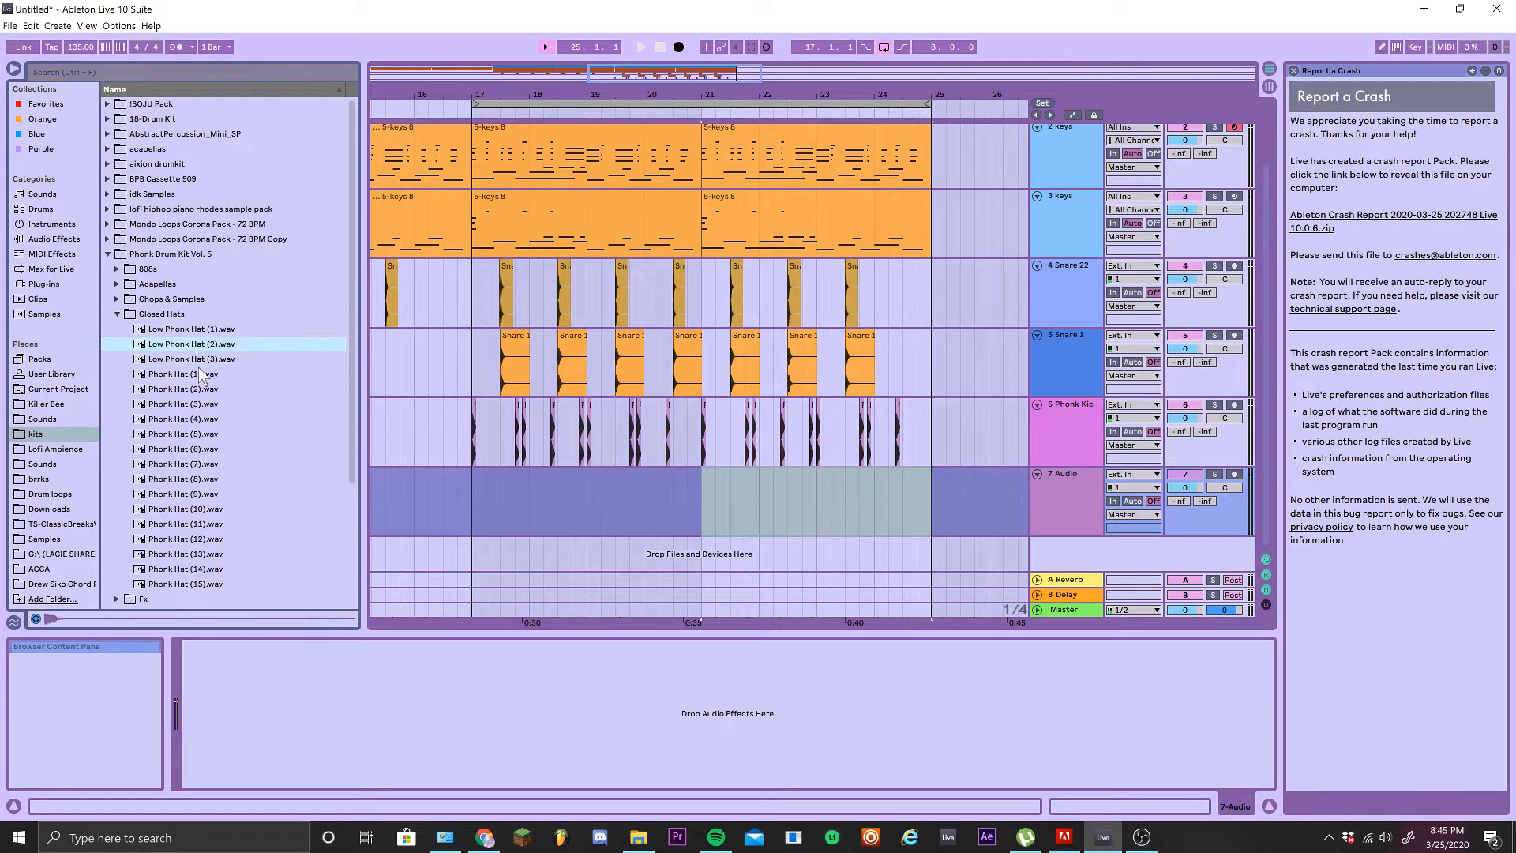
left_click(187, 330)
left_click(484, 504)
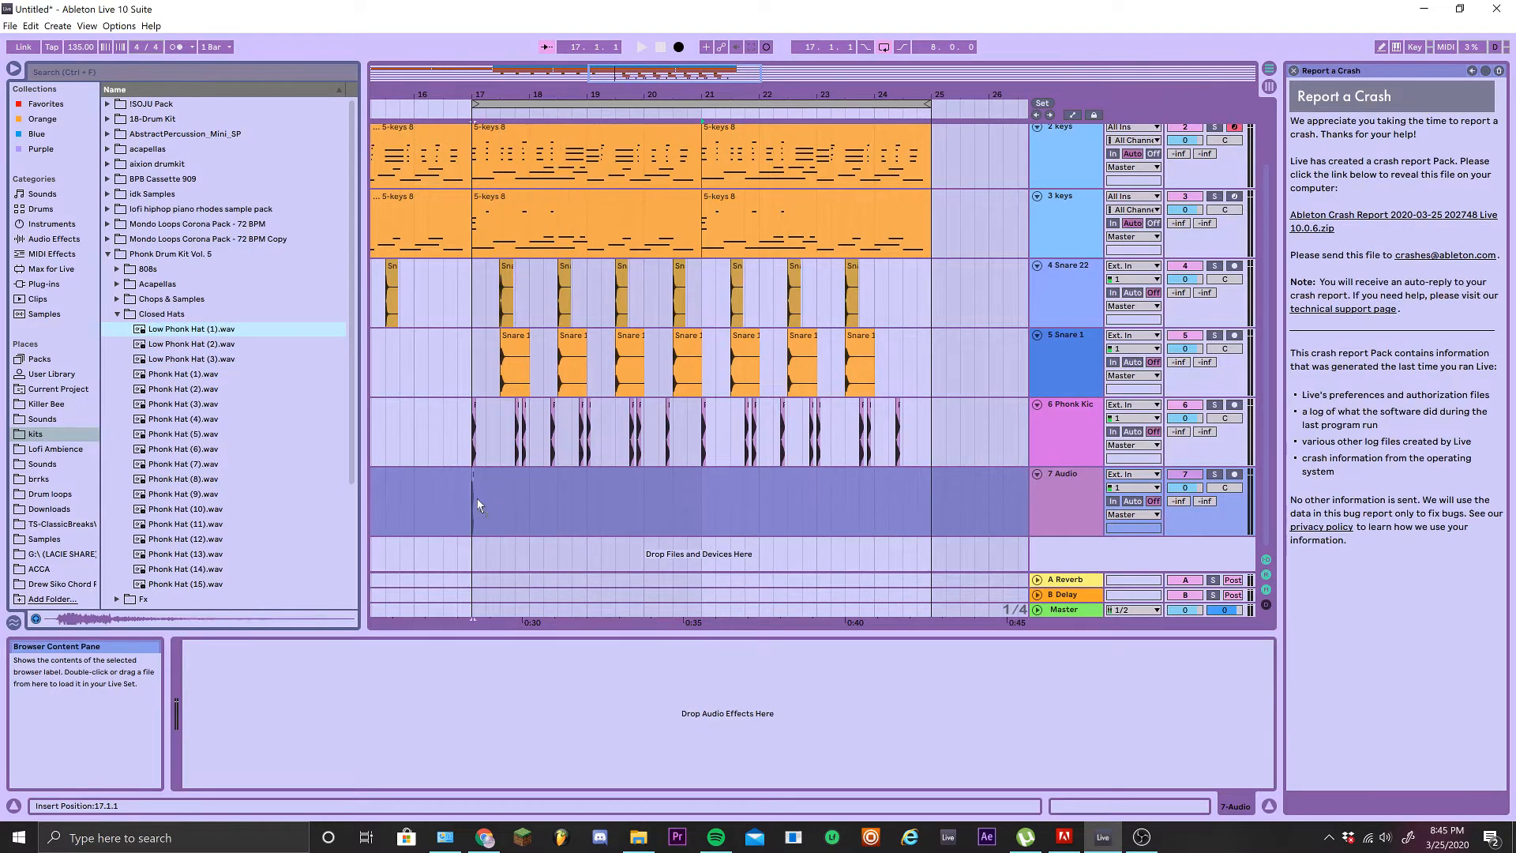
left_click_drag(477, 499, 478, 501)
key("space")
Repeat the hat every eighth note from 17.1.1 through 17.3.3 during playback
scroll(585, 531, "up", 4)
left_click_drag(630, 515, 606, 516)
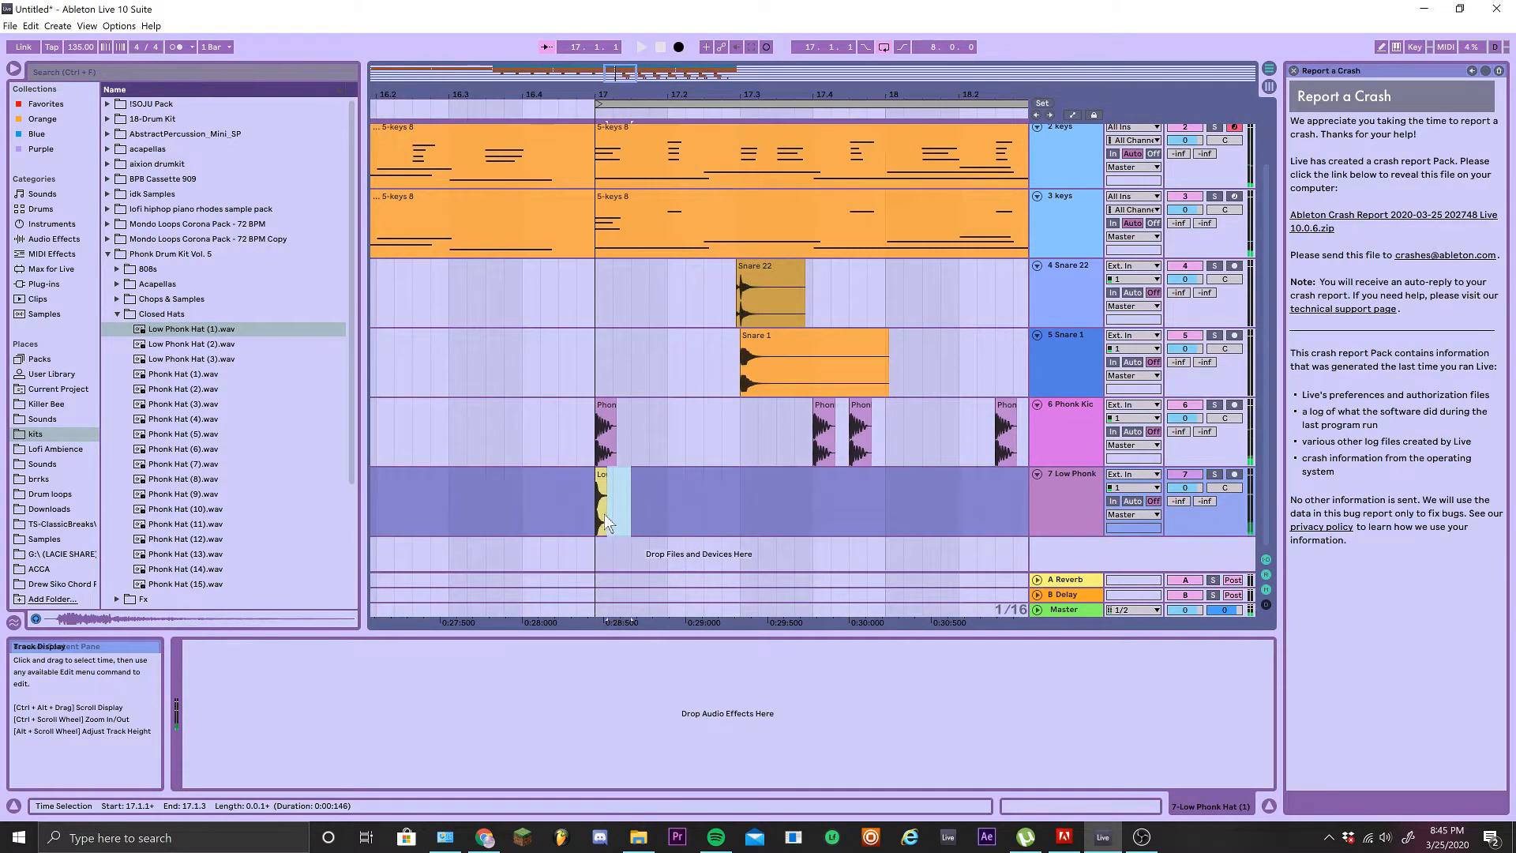
key("ctrl+d")
key("ctrl+d")
key("ctrl+d")
key("ctrl+d")
key("space")
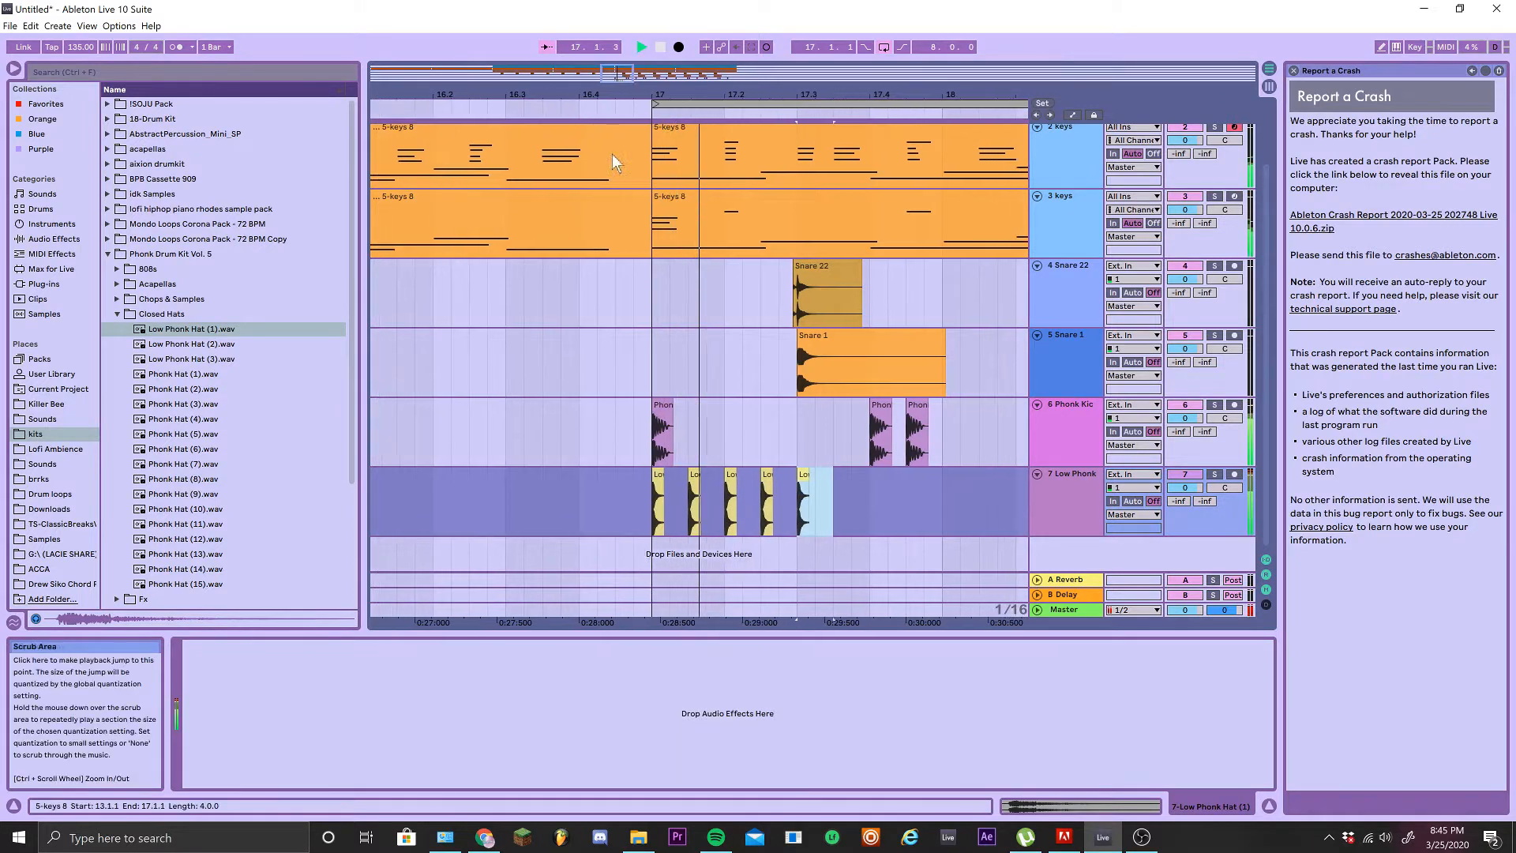
key("ctrl+d")
Continue duplicating the eighth-note hats along the Low Phonk Hat track until they reach bar 25
scroll(652, 496, "down", 4)
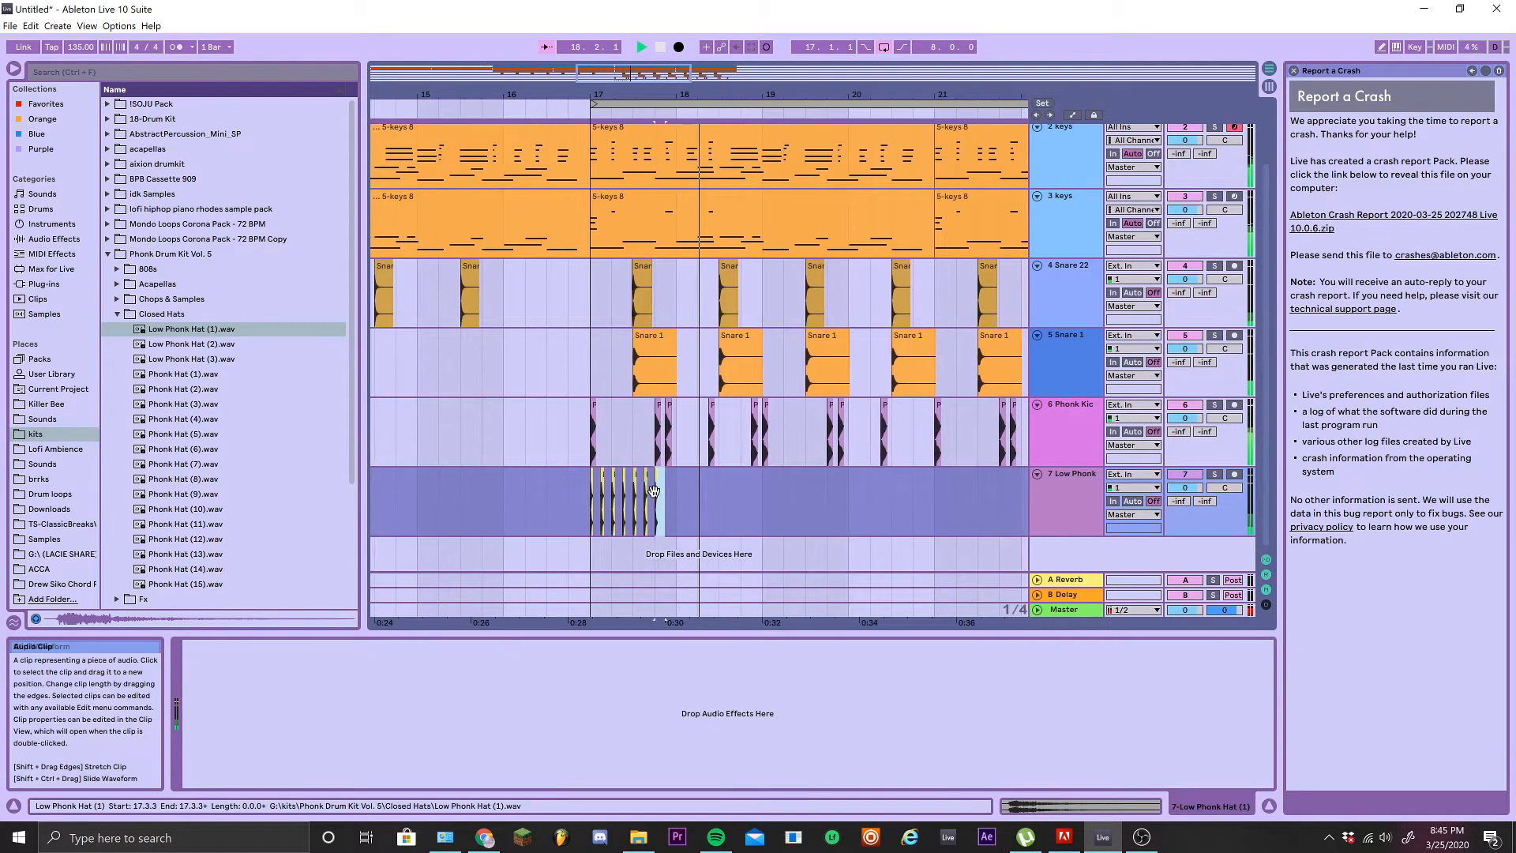
key("ctrl+d")
key("ctrl+d")
key("ctrl+d")
key("ctrl+d")
key("ctrl+d")
key("ctrl+d")
key("ctrl+d")
key("ctrl+d")
key("ctrl+d")
key("ctrl+d")
key("ctrl+d")
key("ctrl+d")
key("ctrl+d")
key("ctrl+d")
key("ctrl+d")
key("ctrl+d")
key("ctrl+d")
key("ctrl+d")
key("ctrl+d")
key("ctrl+d")
key("ctrl+d")
key("ctrl+d")
scroll(652, 496, "down", 5)
scroll(750, 538, "up", 4)
key("ctrl+d")
key("ctrl+d")
key("ctrl+d")
key("ctrl+d")
key("ctrl+d")
key("ctrl+d")
key("ctrl+d")
key("ctrl+d")
key("ctrl+d")
key("ctrl+d")
key("ctrl+d")
key("ctrl+d")
key("ctrl+d")
key("ctrl+d")
key("ctrl+d")
key("ctrl+d")
key("ctrl+d")
key("ctrl+d")
key("ctrl+d")
key("ctrl+d")
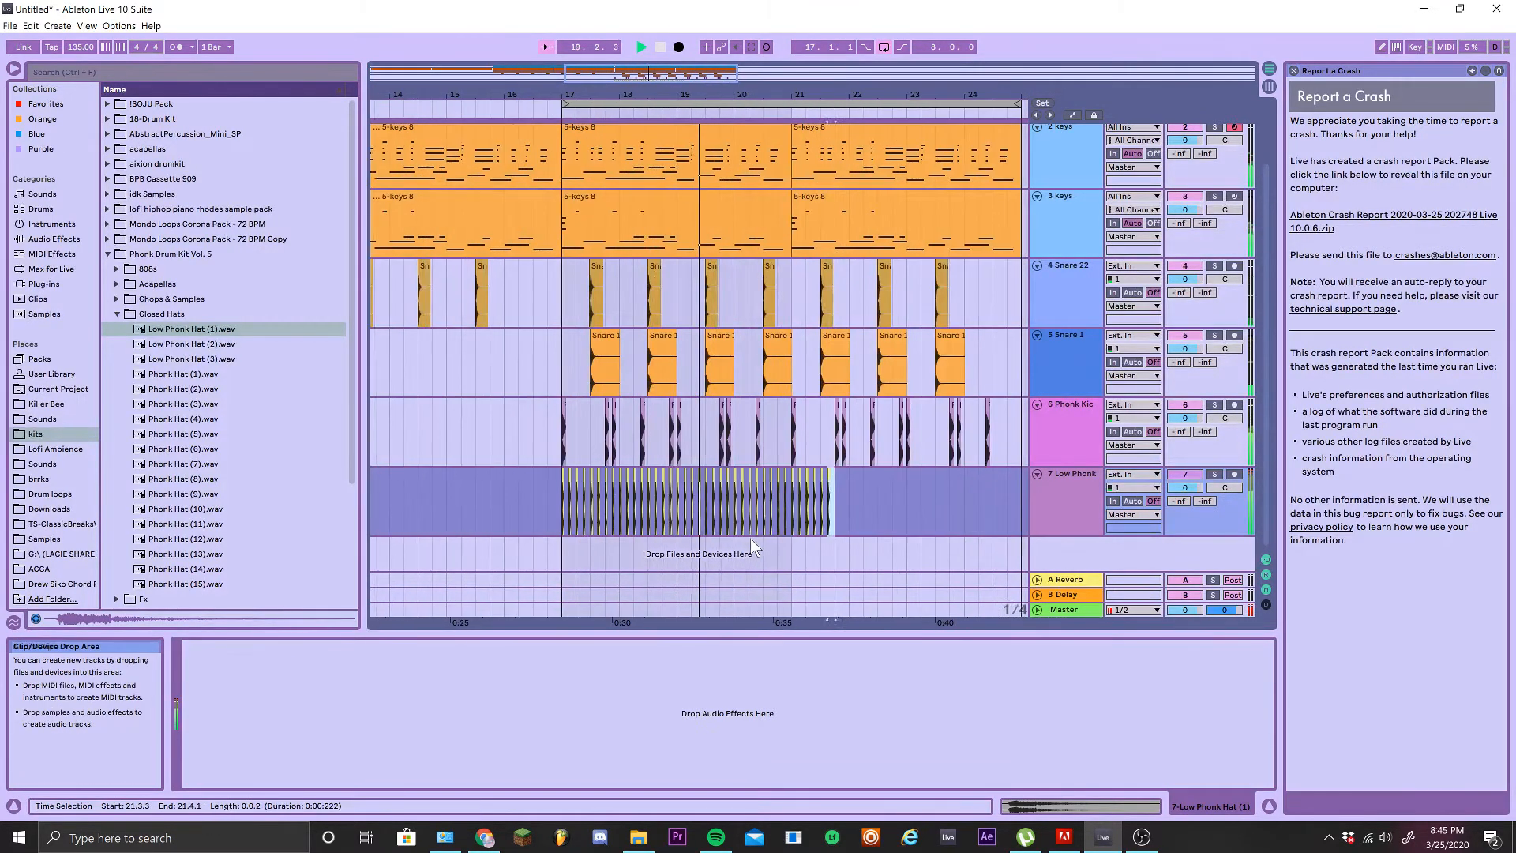
key("ctrl+d")
key("ctrl+d")
key("ctrl+d")
key("ctrl+d")
key("ctrl+d")
key("ctrl+d")
key("ctrl+d")
key("ctrl+d")
key("ctrl+d")
key("ctrl+d")
key("ctrl+d")
key("ctrl+d")
key("ctrl+d")
key("ctrl+d")
key("ctrl+d")
key("ctrl+d")
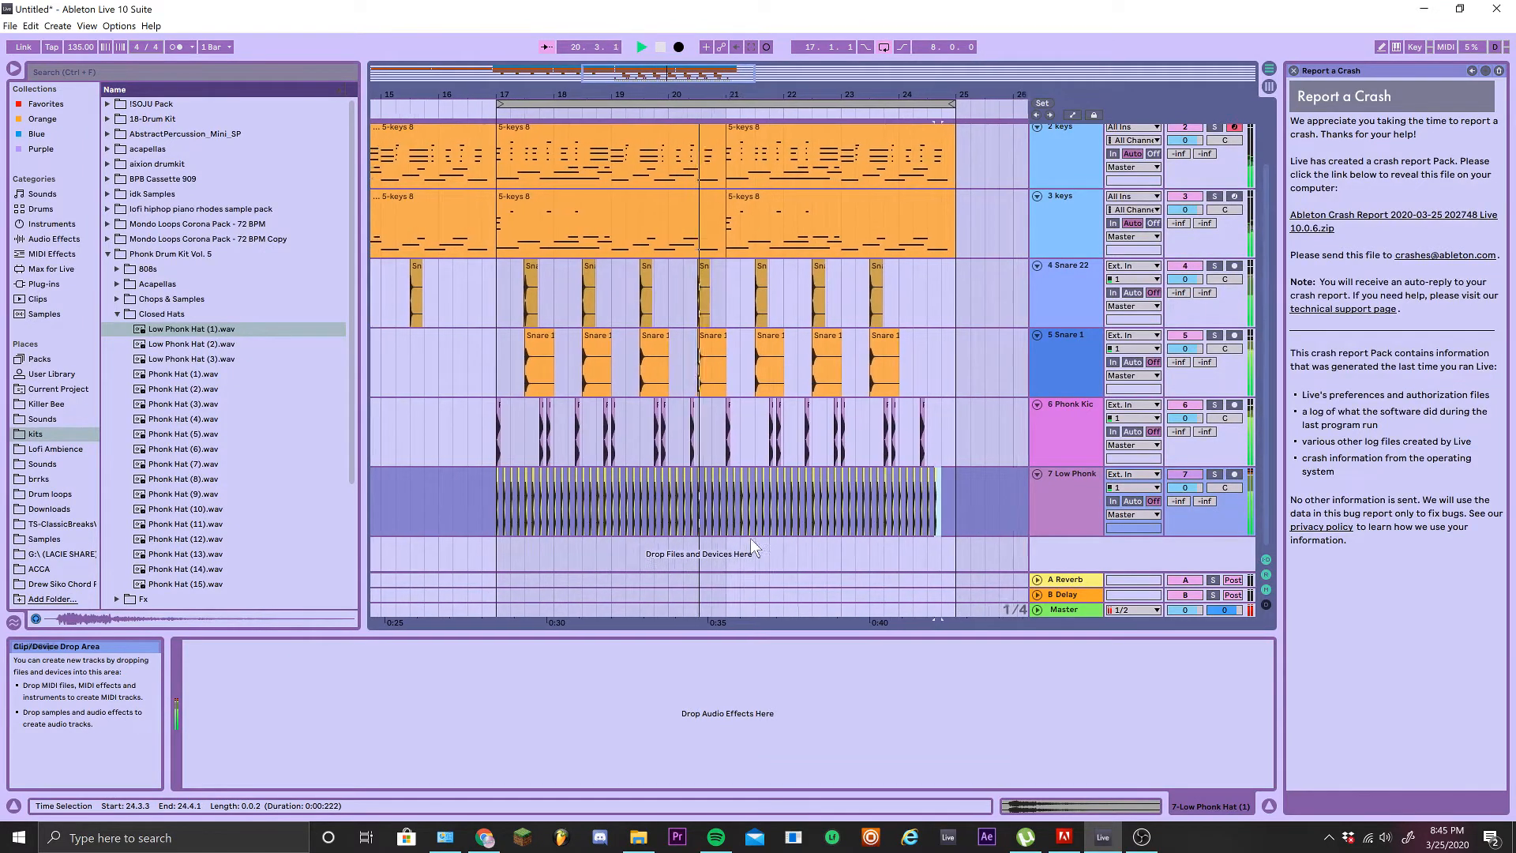
Play the hats, add an extra hat hit at 17.3.2, and play the pattern from bar 17
scroll(530, 517, "up", 5)
scroll(544, 513, "left", 4)
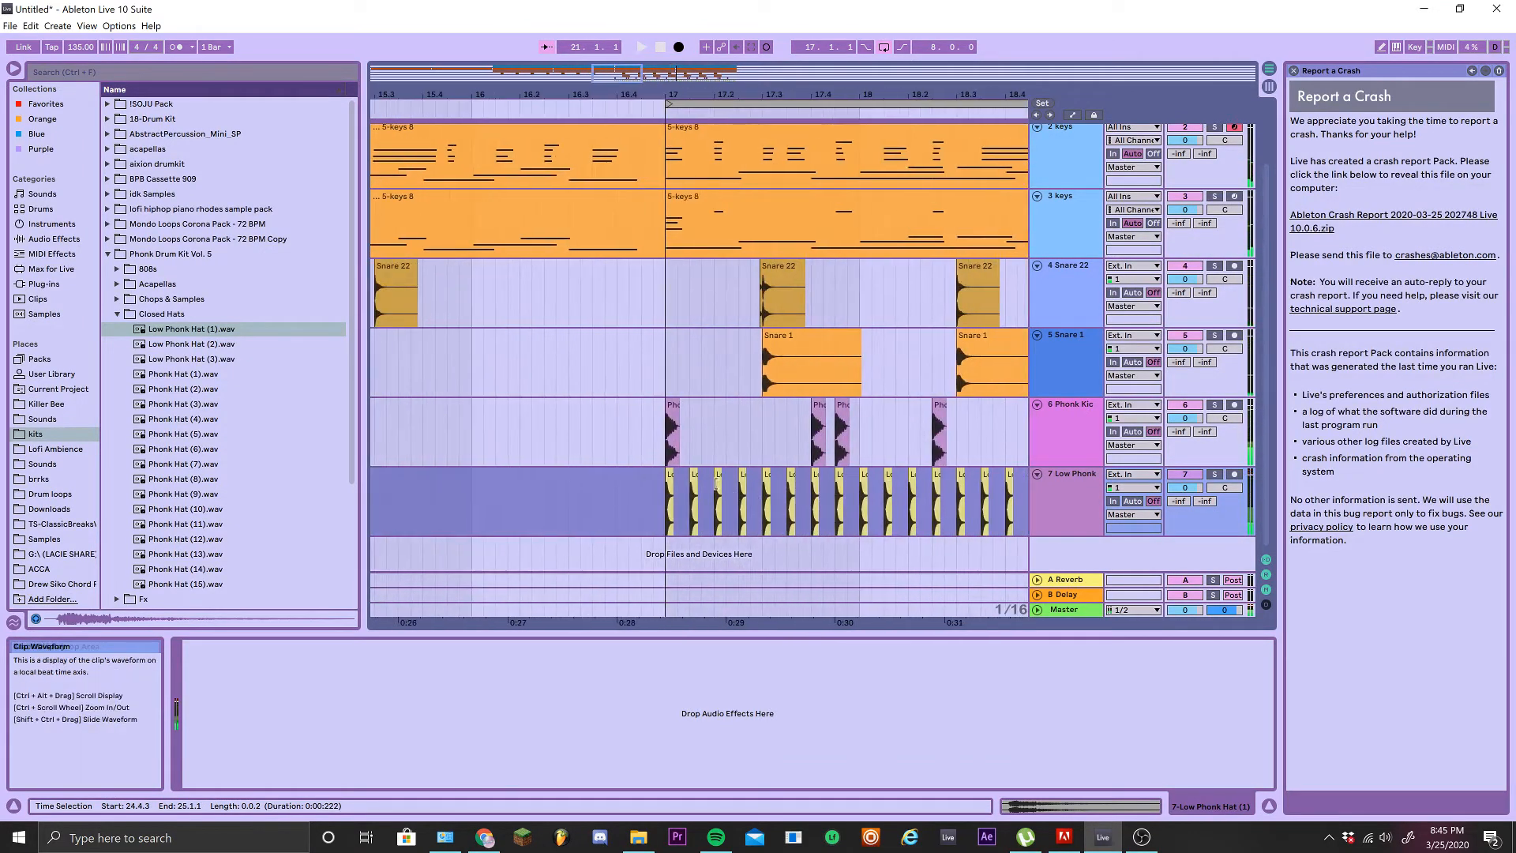
left_click(669, 505)
key("space")
scroll(553, 517, "up", 5)
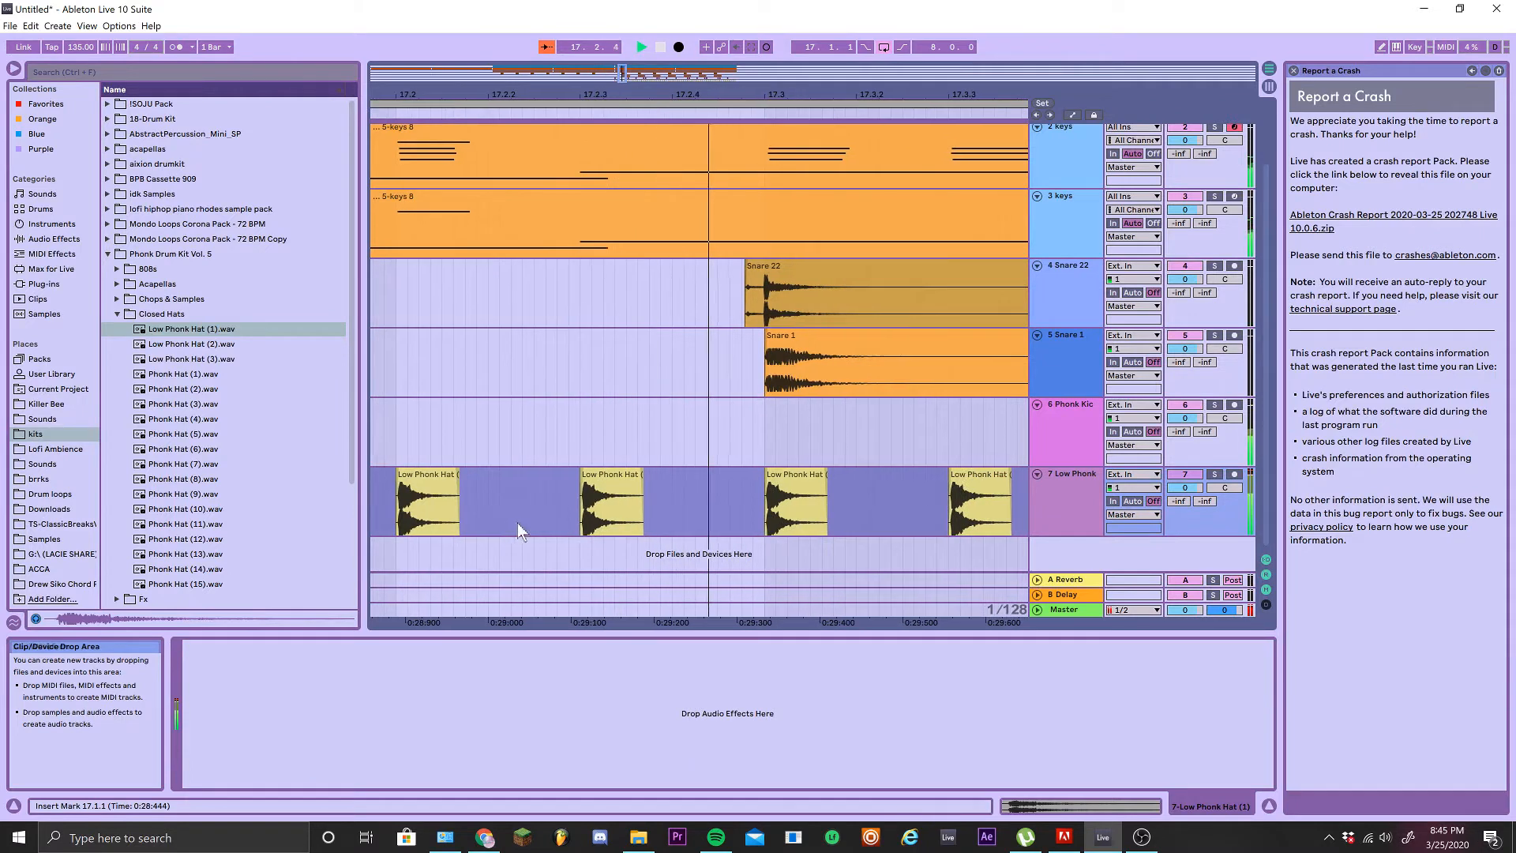
scroll(656, 510, "down", 2)
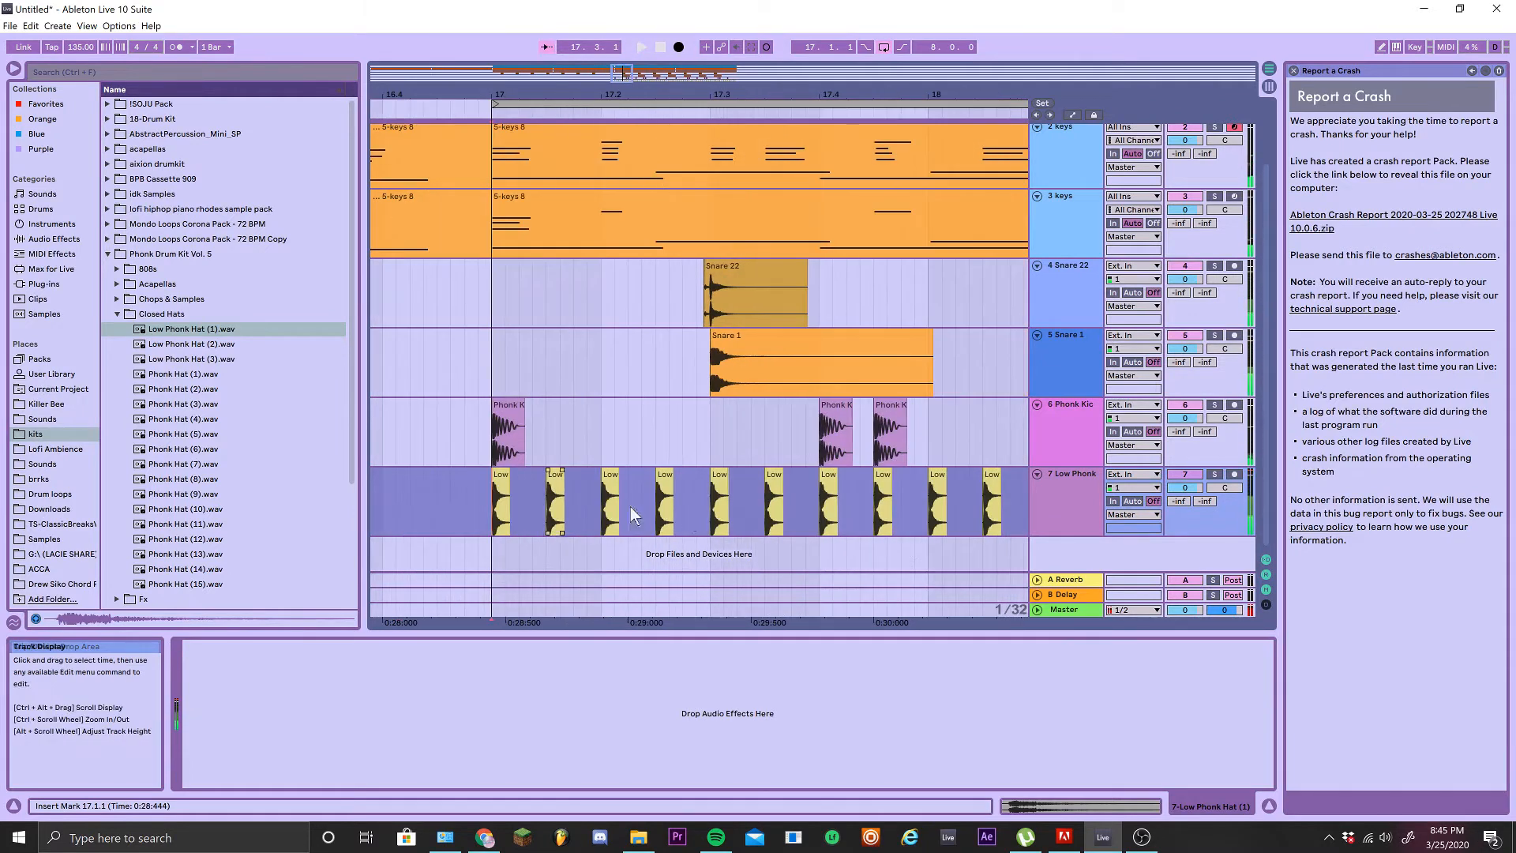
left_click(737, 509)
key("ctrl+d")
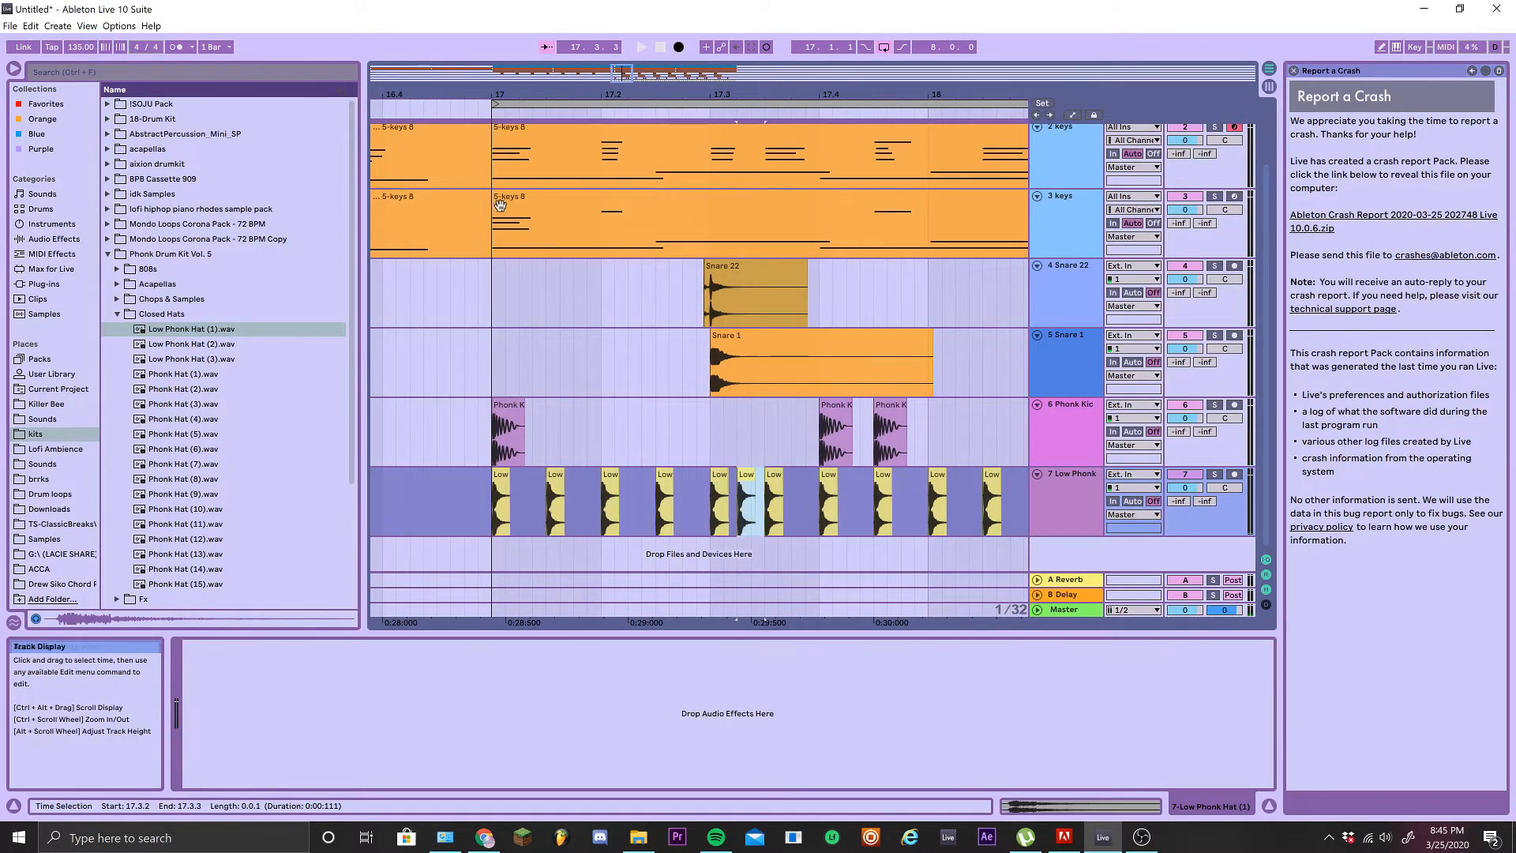
left_click(501, 115)
scroll(639, 380, "down", 5)
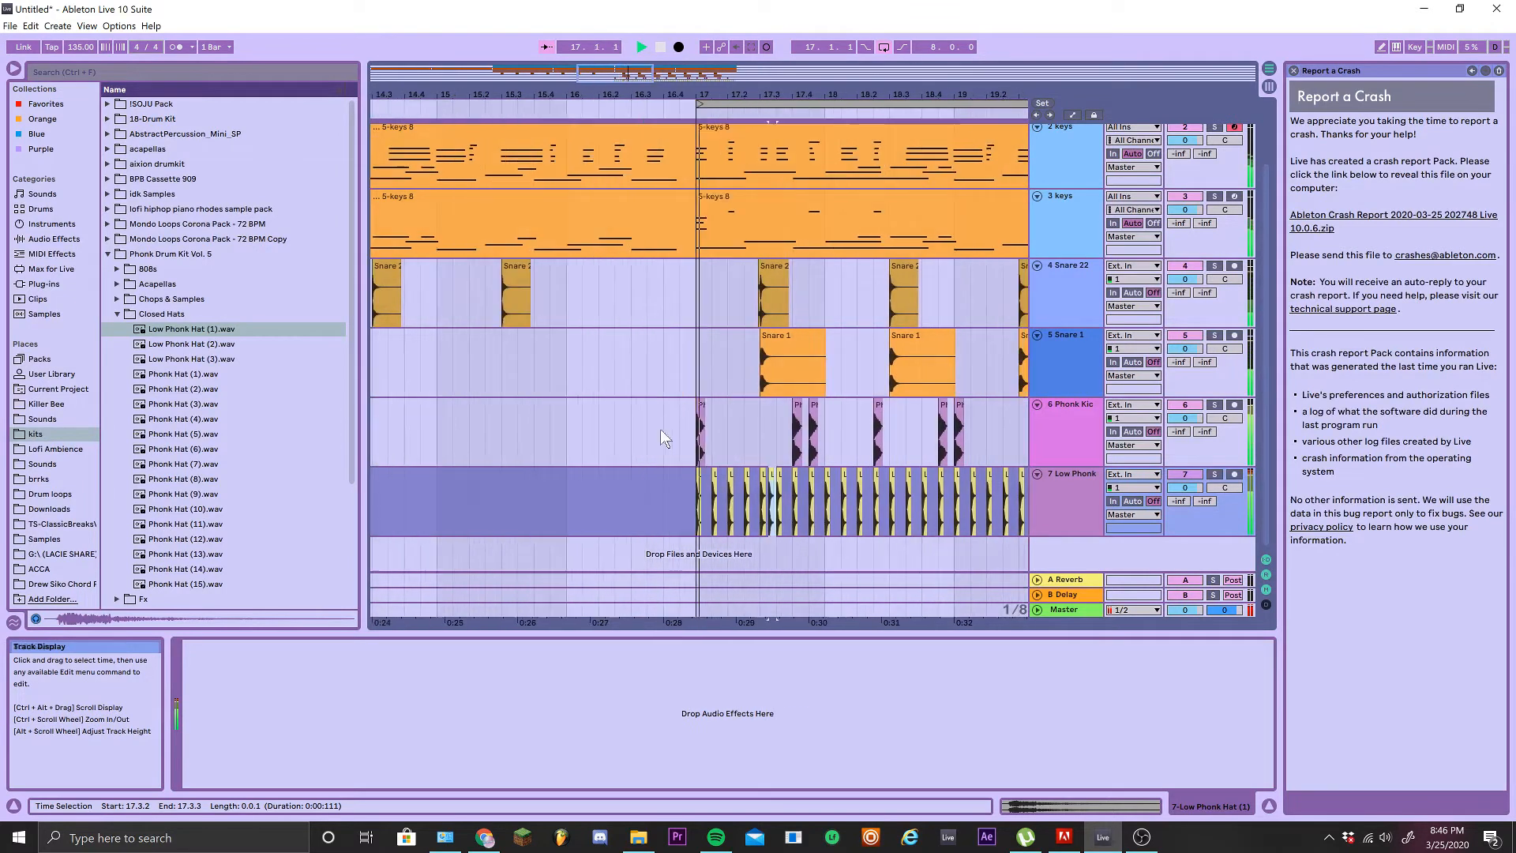
key("space")
Repeat the two-bar hat pattern from bars 17–18 three times, filling the track to bar 25
left_click_drag(770, 502, 702, 517)
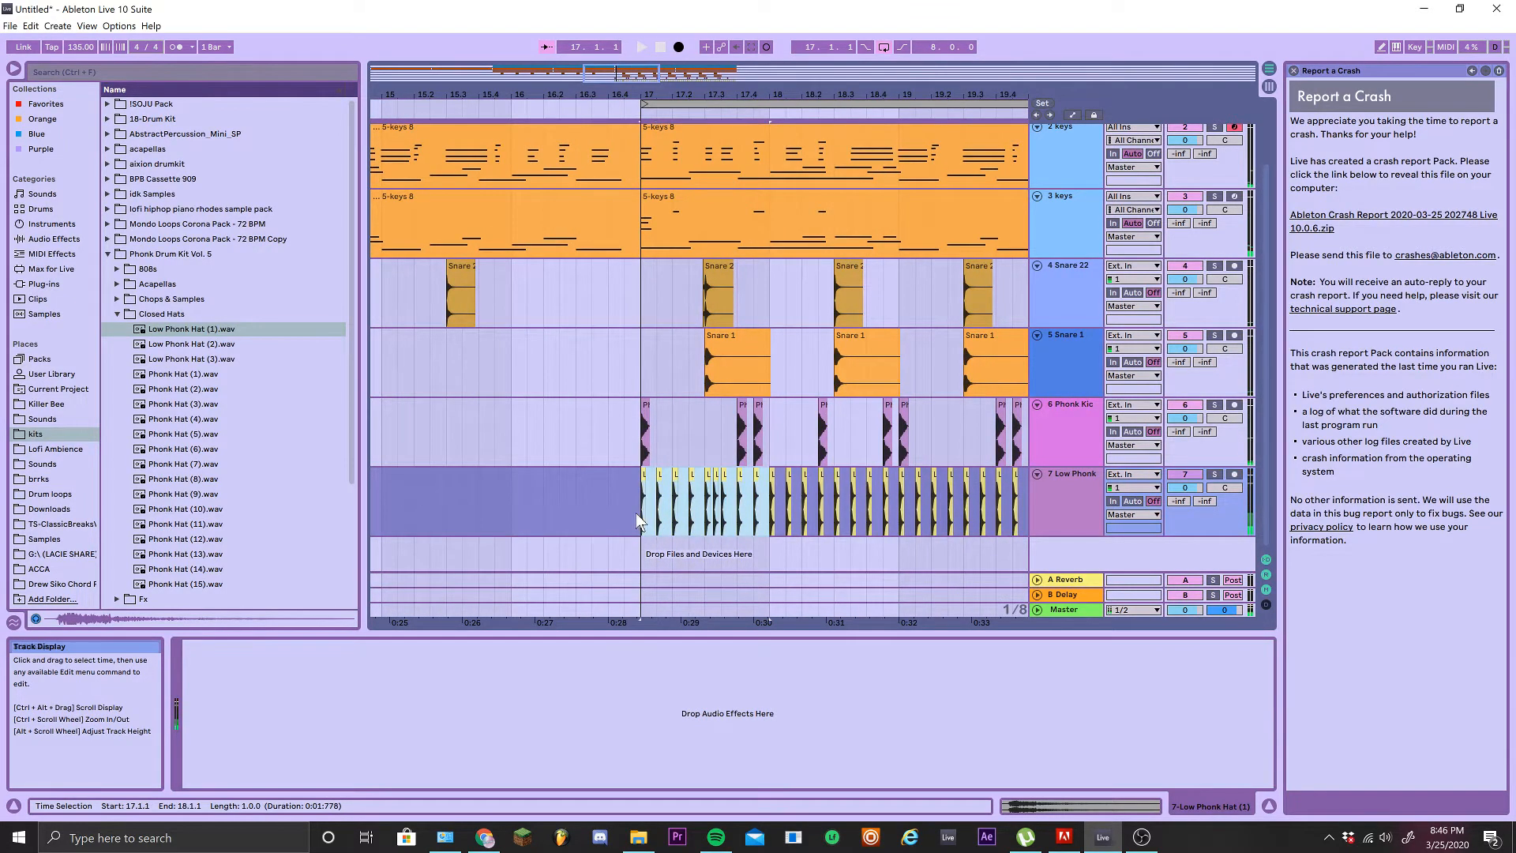
scroll(738, 524, "down", 3)
left_click_drag(810, 524, 676, 518)
key("ctrl+d")
scroll(627, 511, "down", 3)
key("ctrl+d")
key("ctrl+d")
Consolidate the hats from 17.1.1 to 25.1.1 into a single clip
scroll(651, 504, "up", 1)
scroll(651, 504, "up", 1)
left_click_drag(935, 523, 630, 513)
key("ctrl+j")
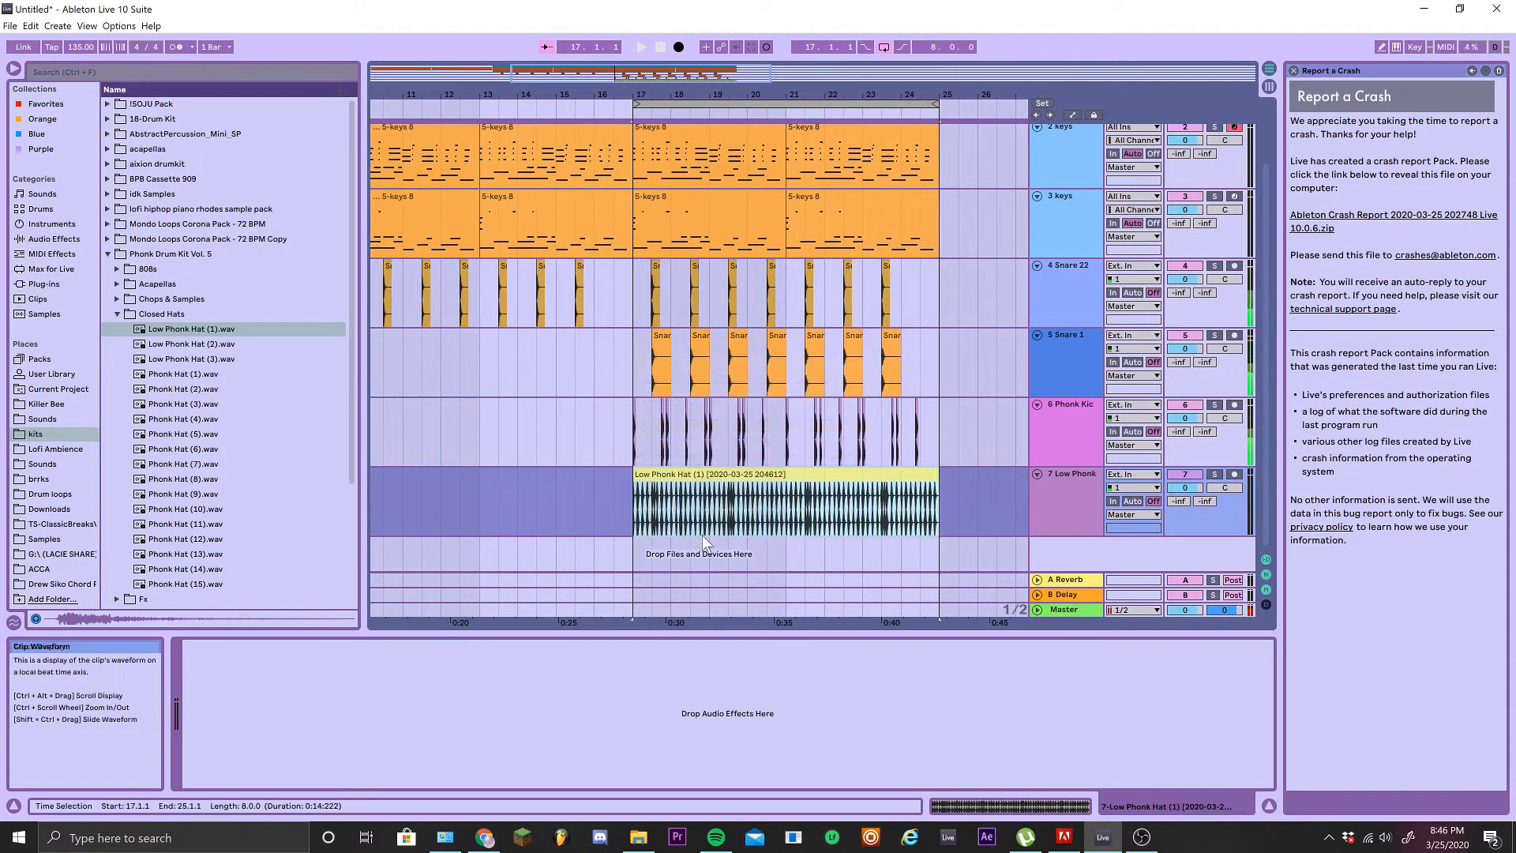
Show the consolidated hat clip's settings, start hot-swapping its groove, and try several Logic 16 Swing grooves
left_click(989, 804)
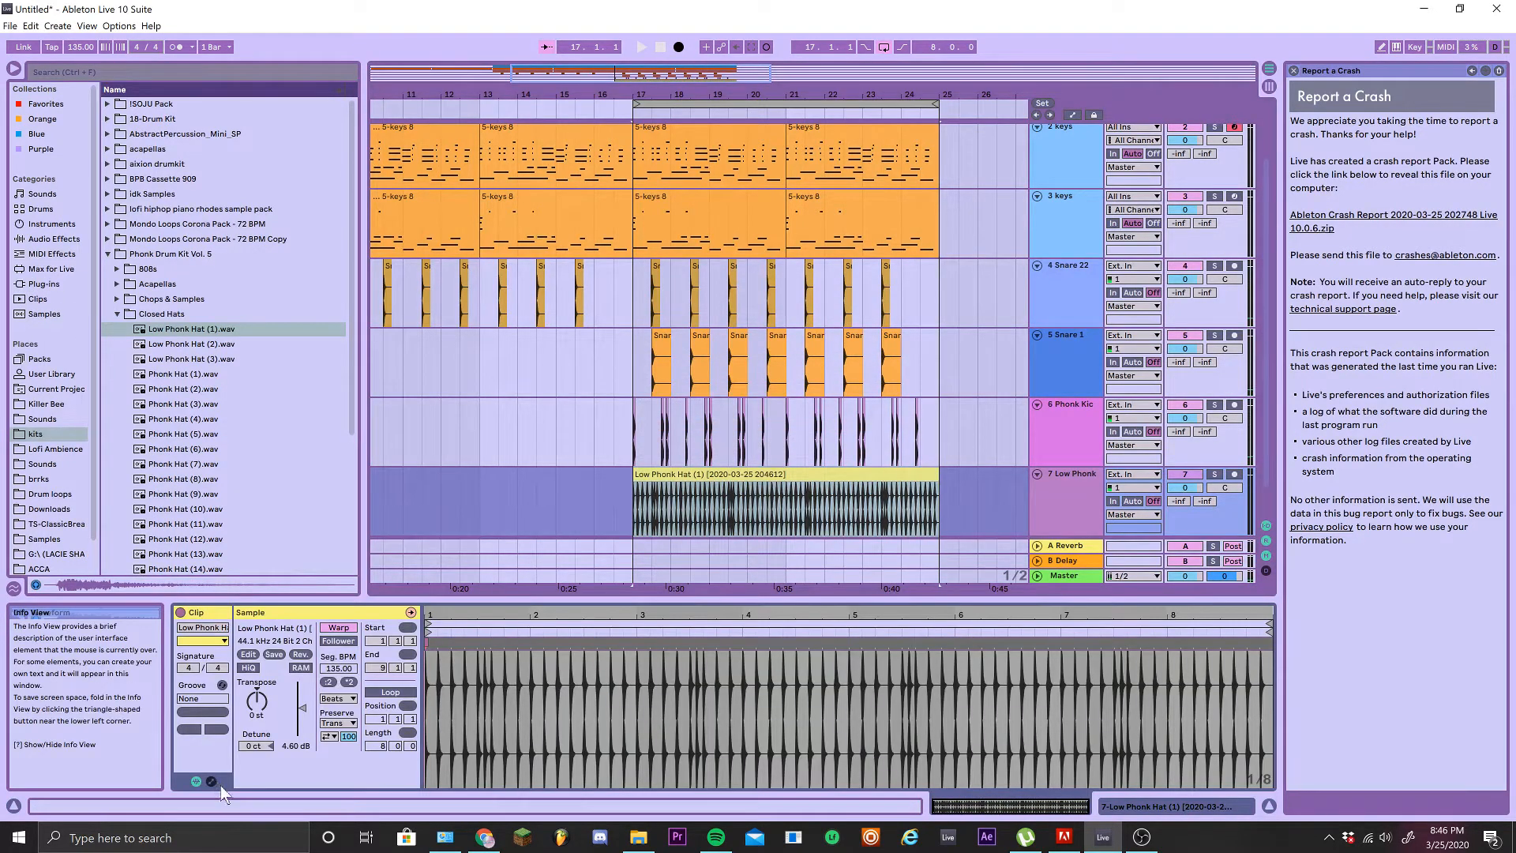
left_click(222, 685)
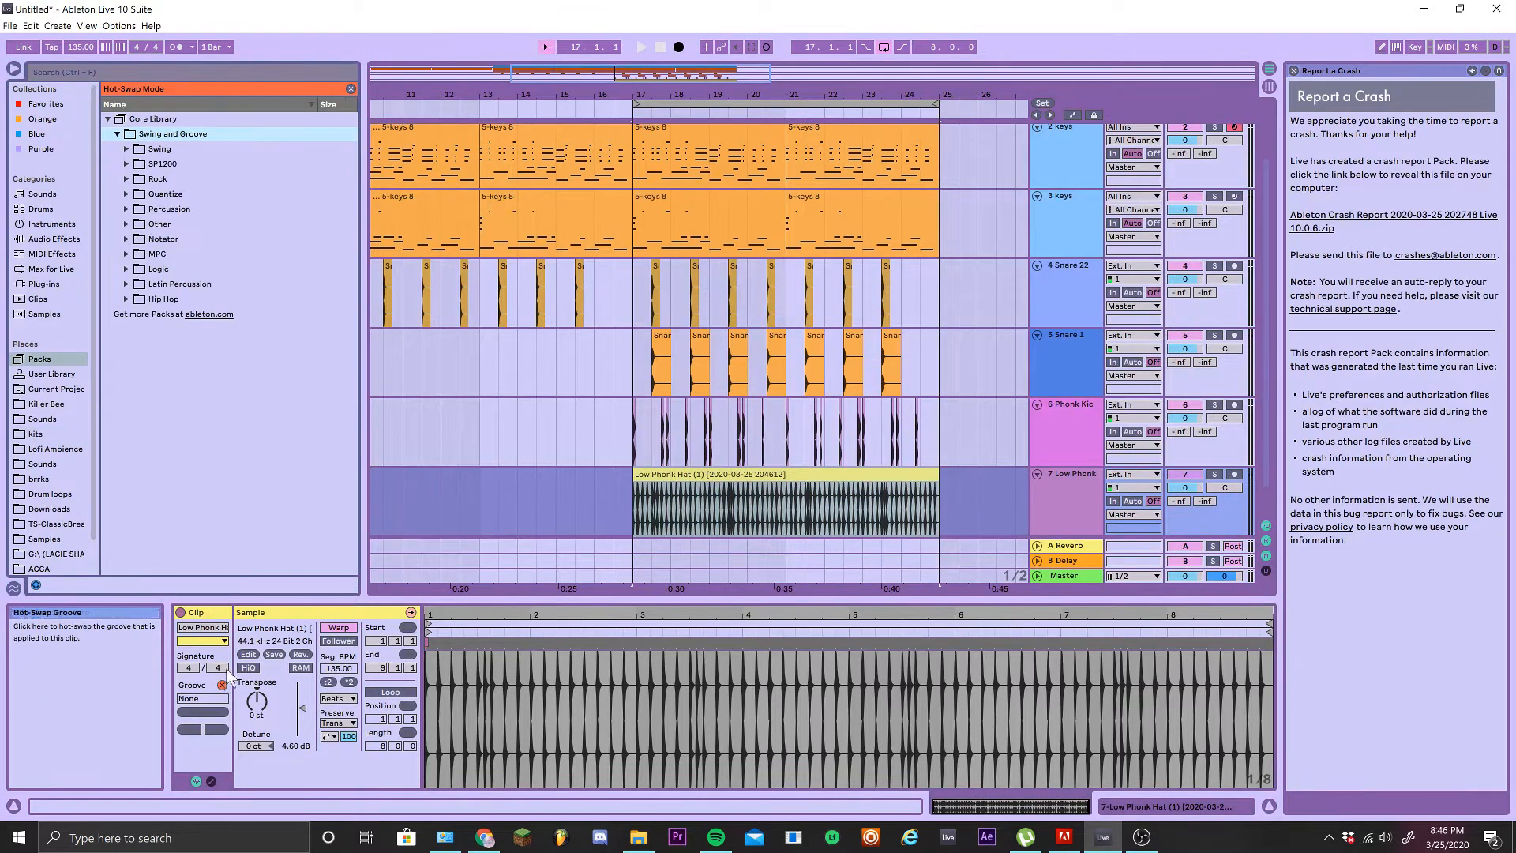
left_click(129, 269)
left_click(174, 285)
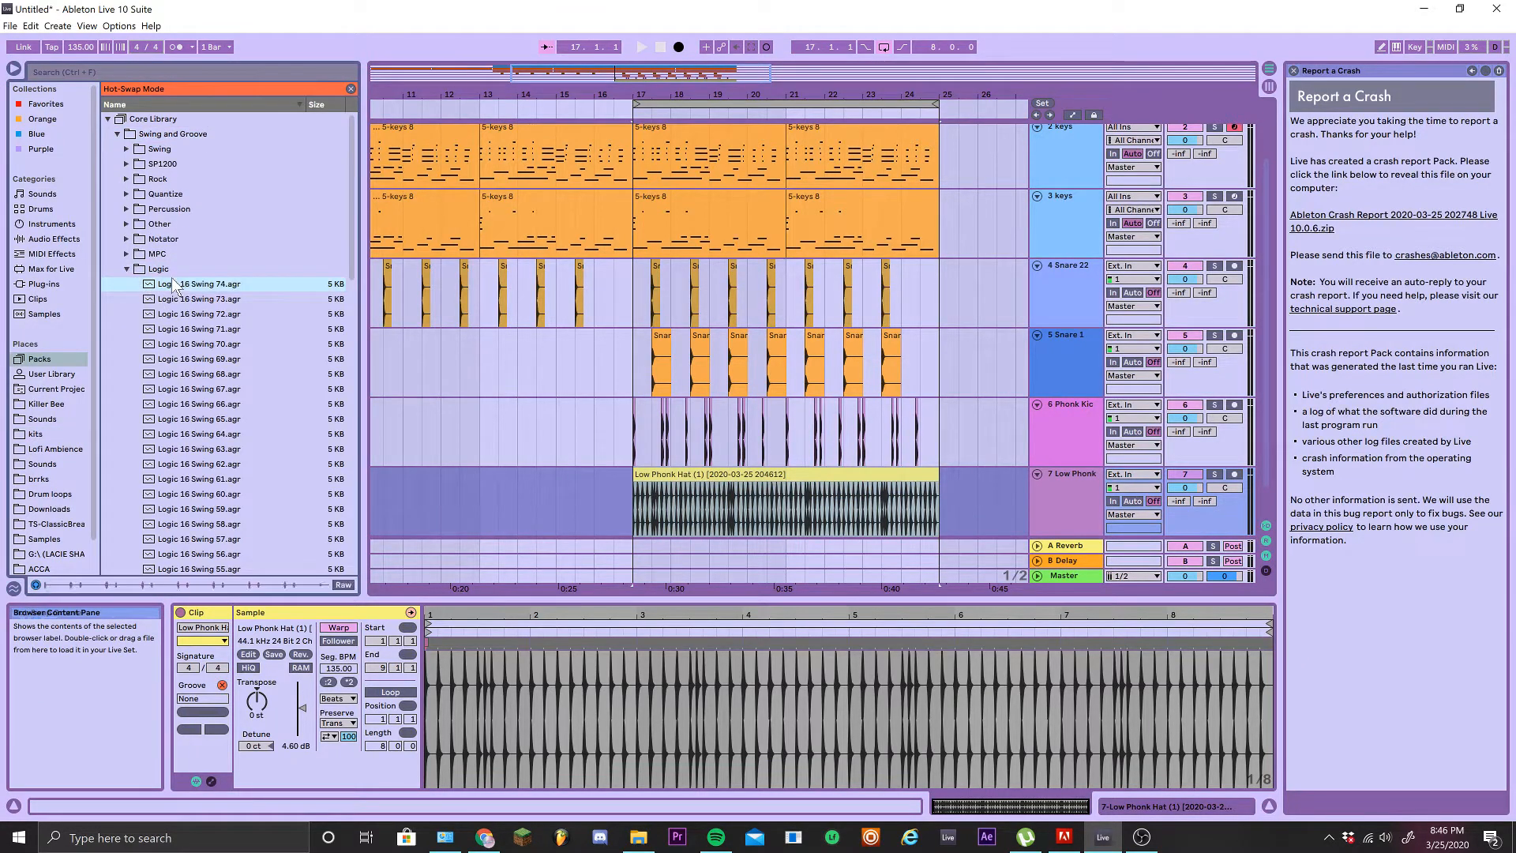
left_click(183, 301)
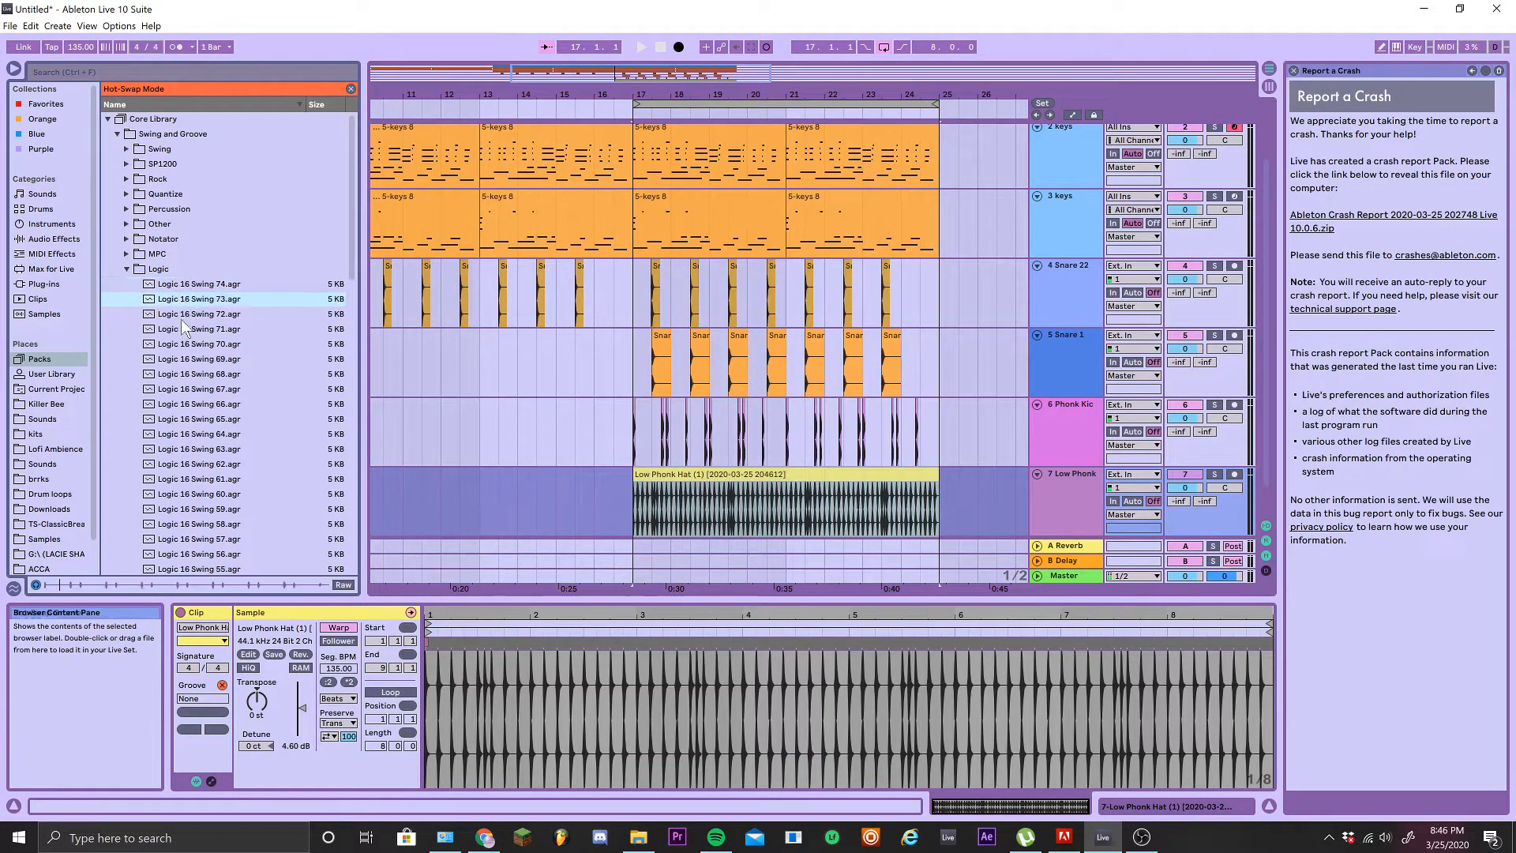
left_click(190, 374)
left_click(198, 419)
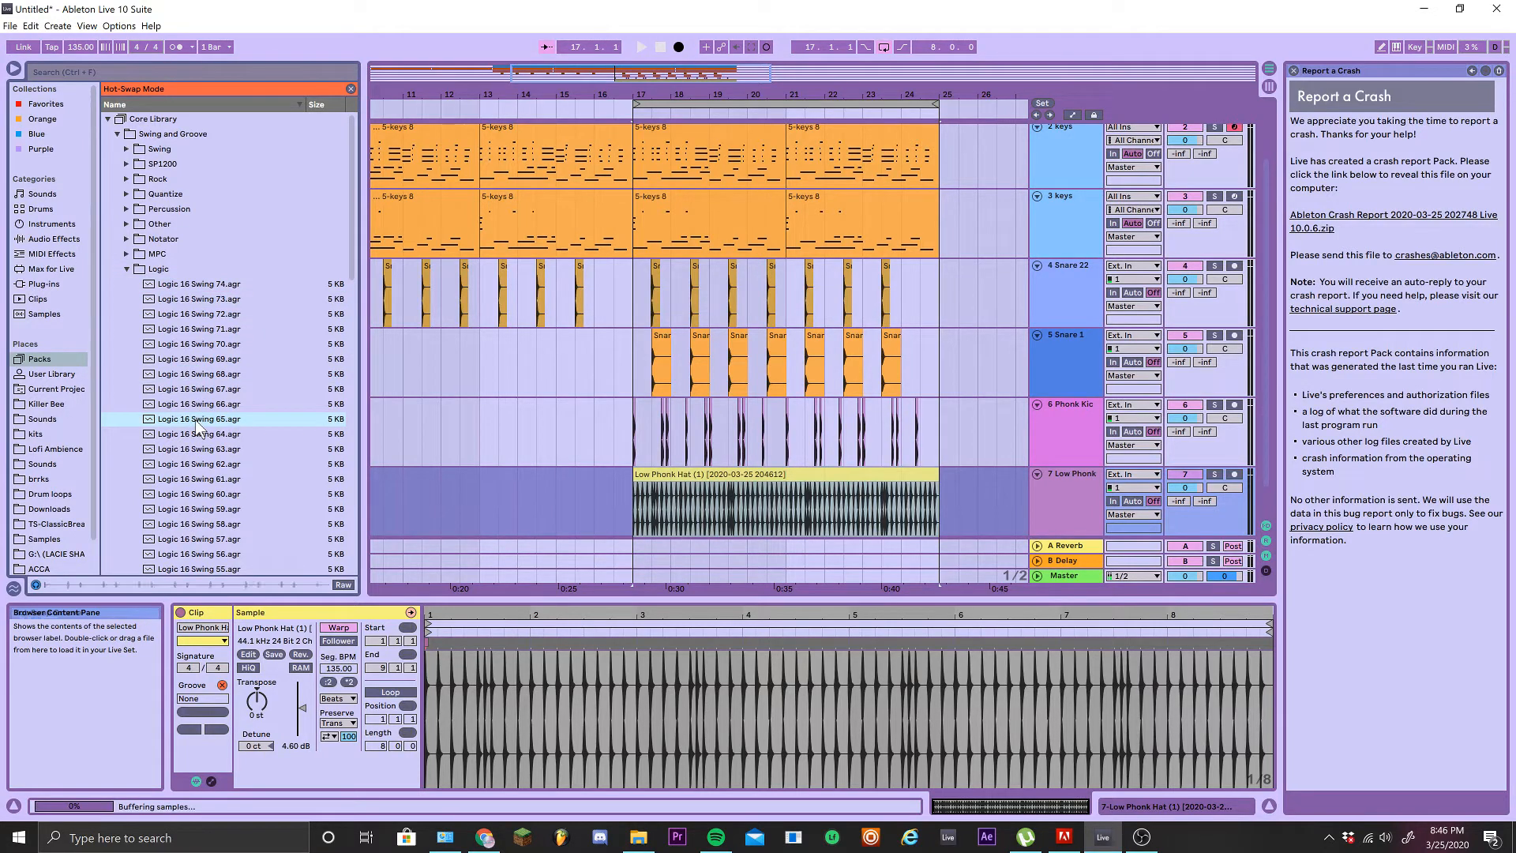
Apply the MPC 16 Swing-59 groove to the hat clip, commit it, and play the result
left_click(138, 271)
left_click(138, 254)
left_click(212, 360)
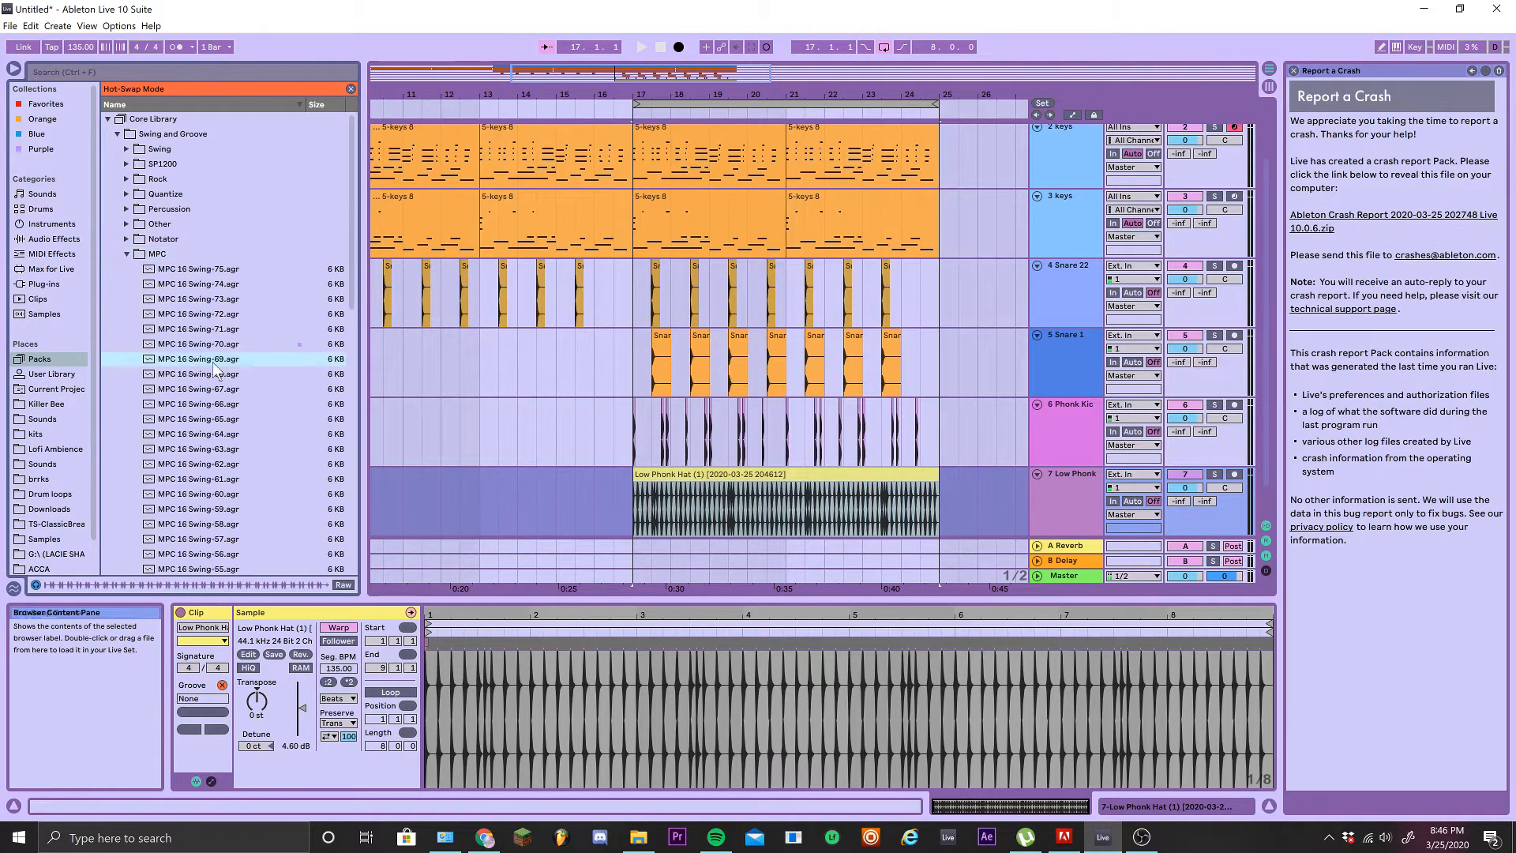
left_click(211, 347)
left_click(221, 510)
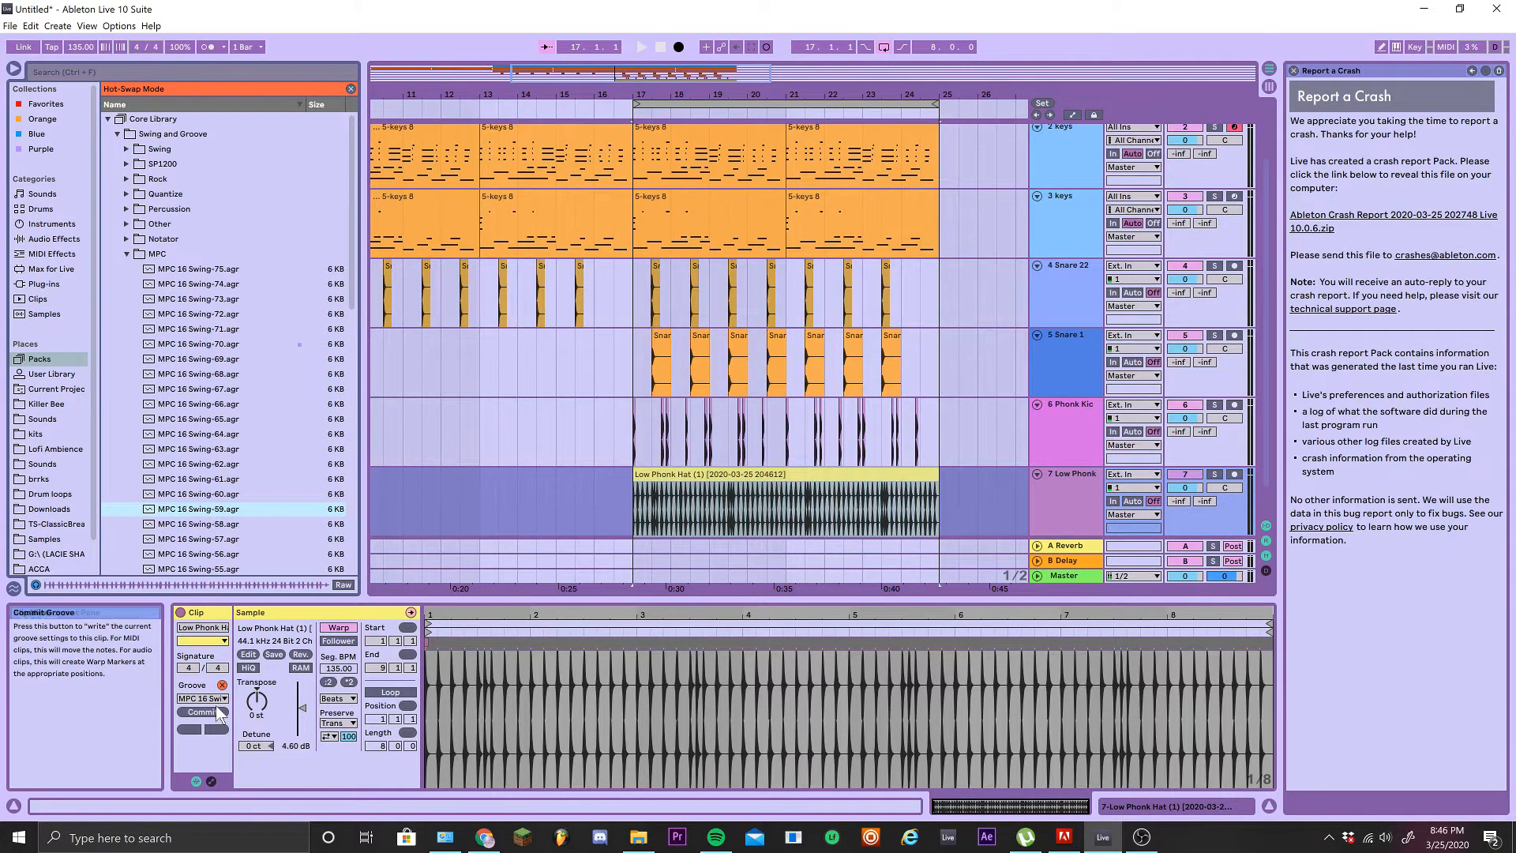
left_click(221, 711)
key("space")
scroll(682, 525, "up", 8, "ctrl")
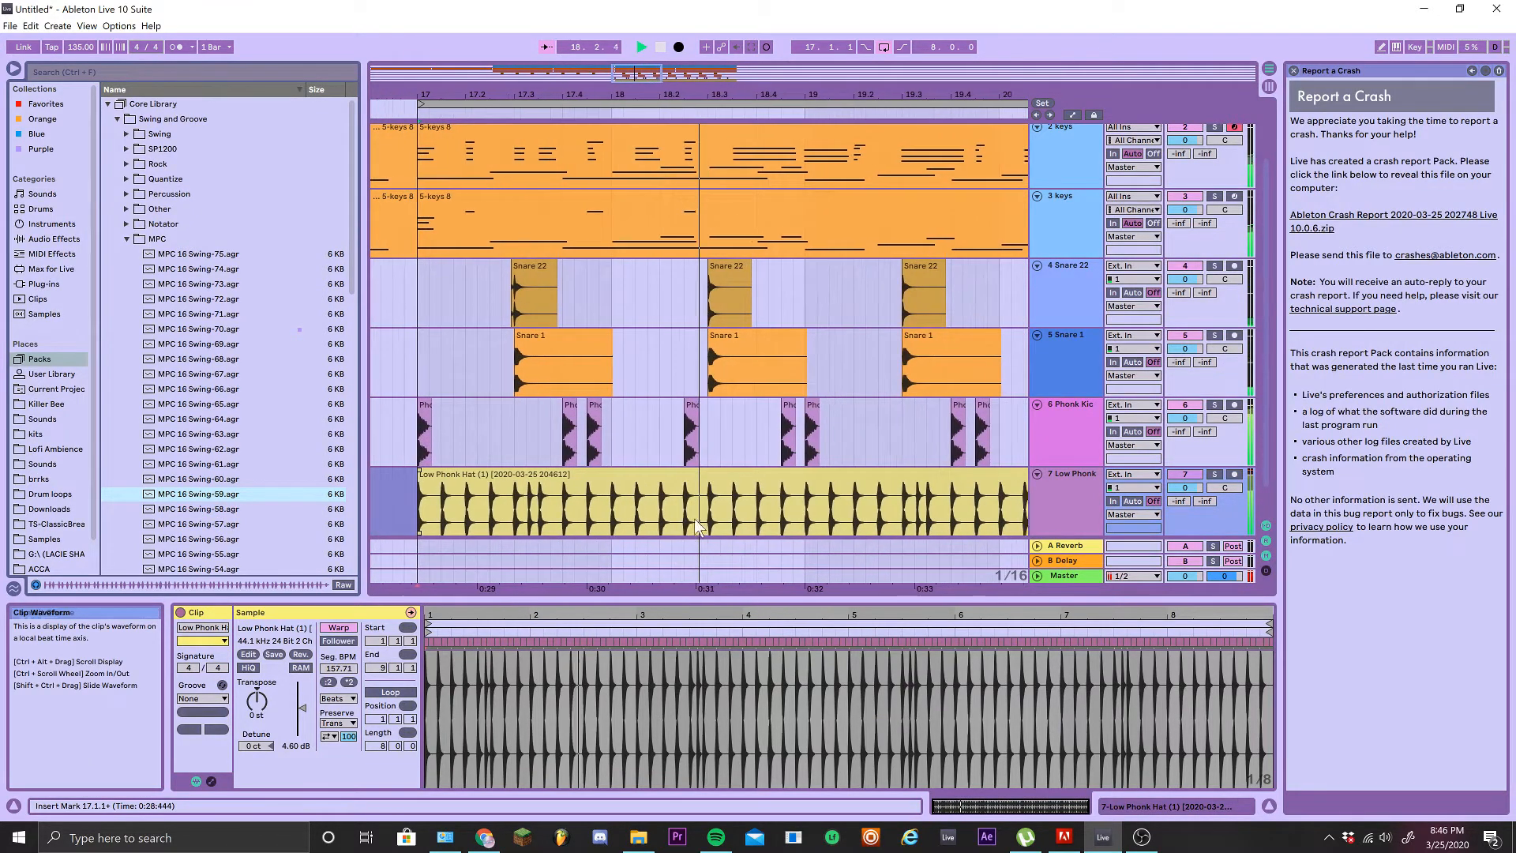
scroll(705, 525, "up", 6, "ctrl")
key("space")
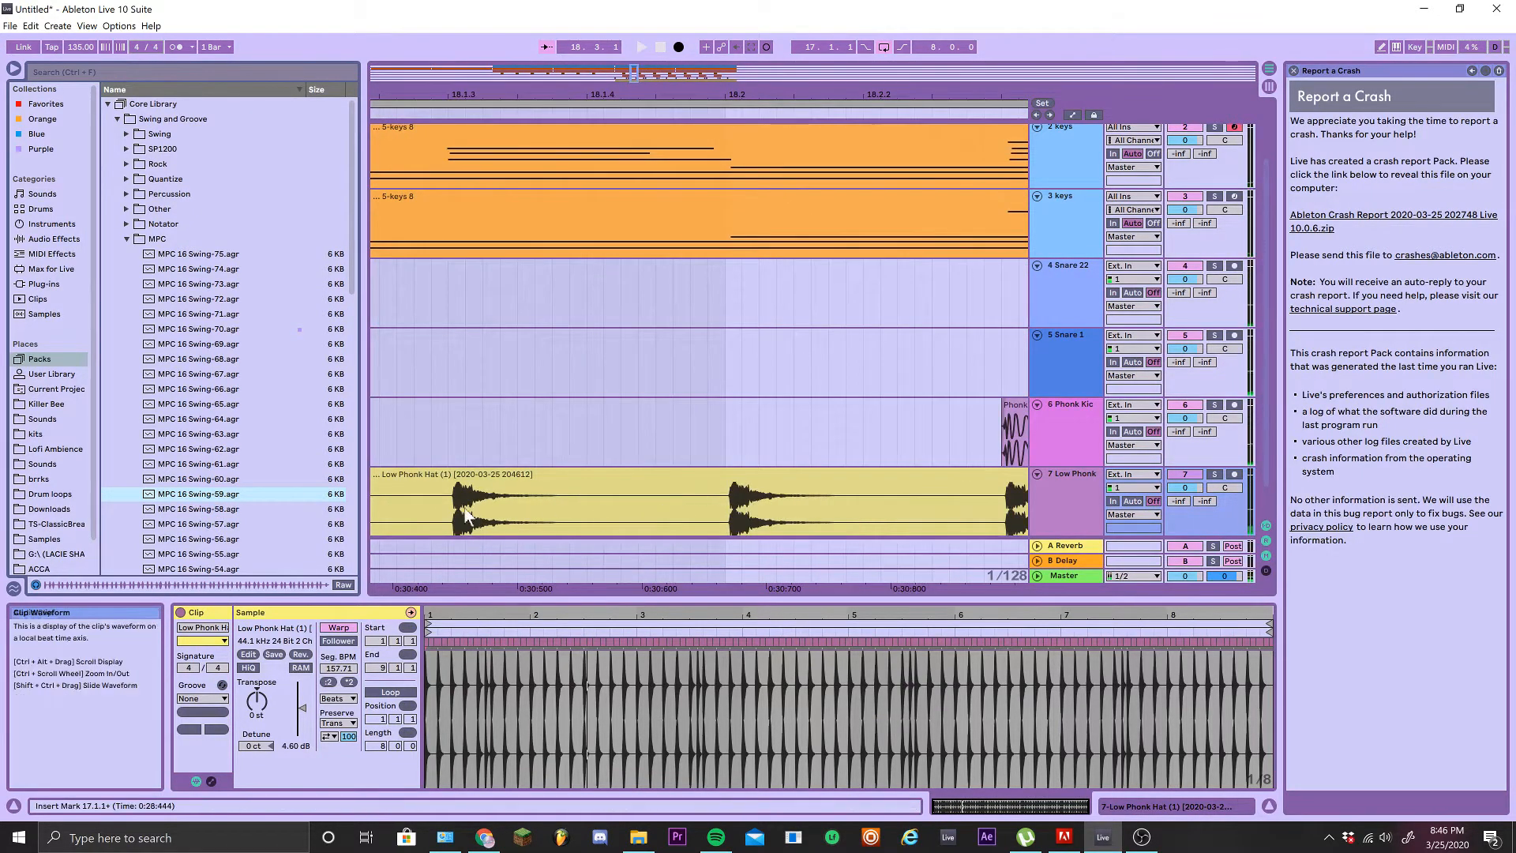
Add the Phaser effect from the Purple collection to the Low Phonk Hat track and play it from bar 17
scroll(687, 490, "down", 10, "ctrl")
scroll(658, 478, "up", 2, "ctrl")
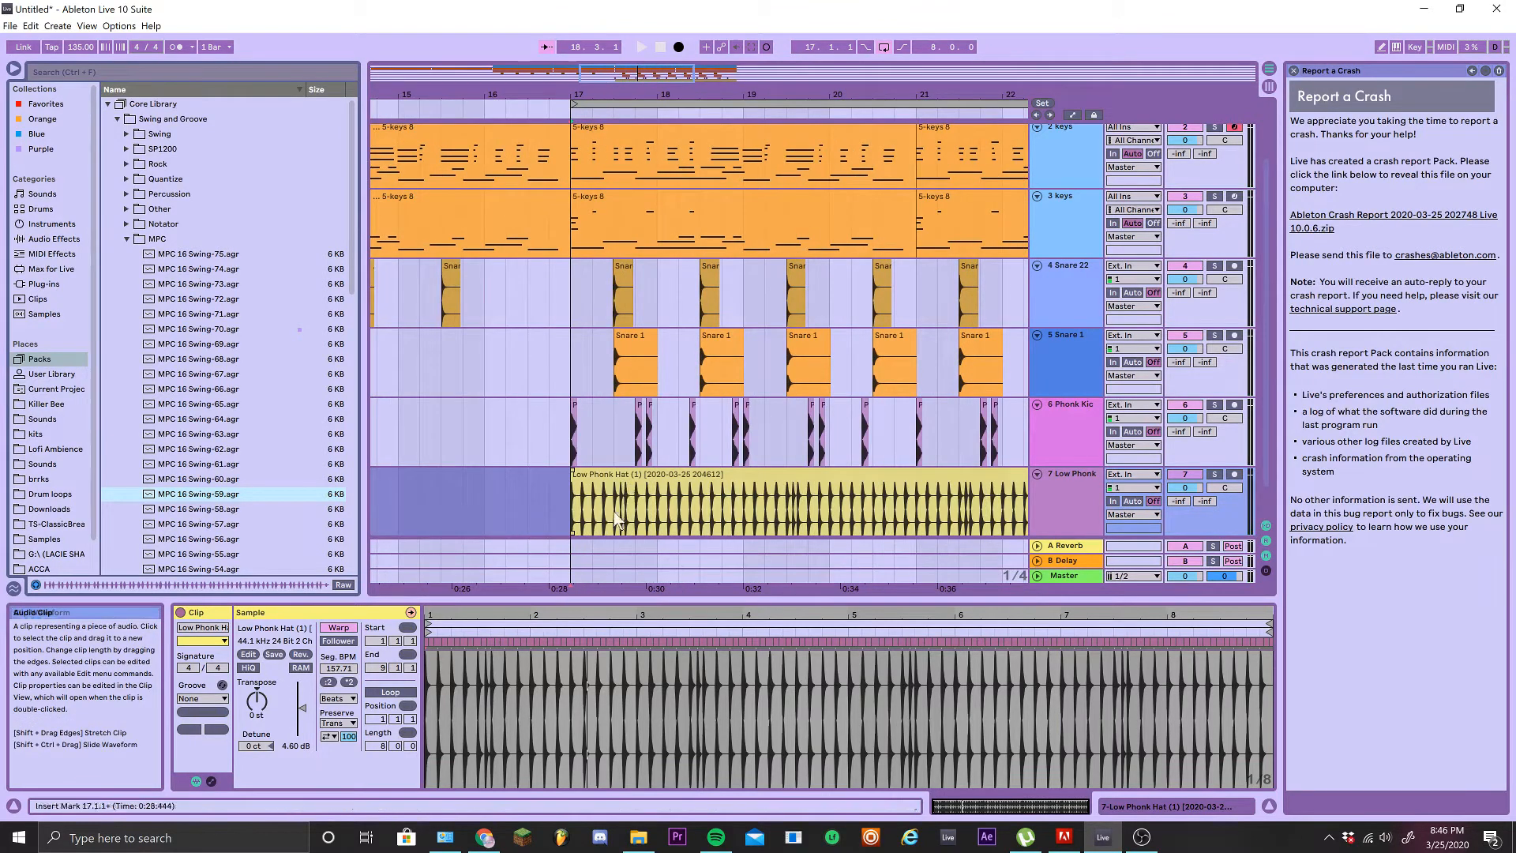
left_click(657, 475)
left_click(38, 149)
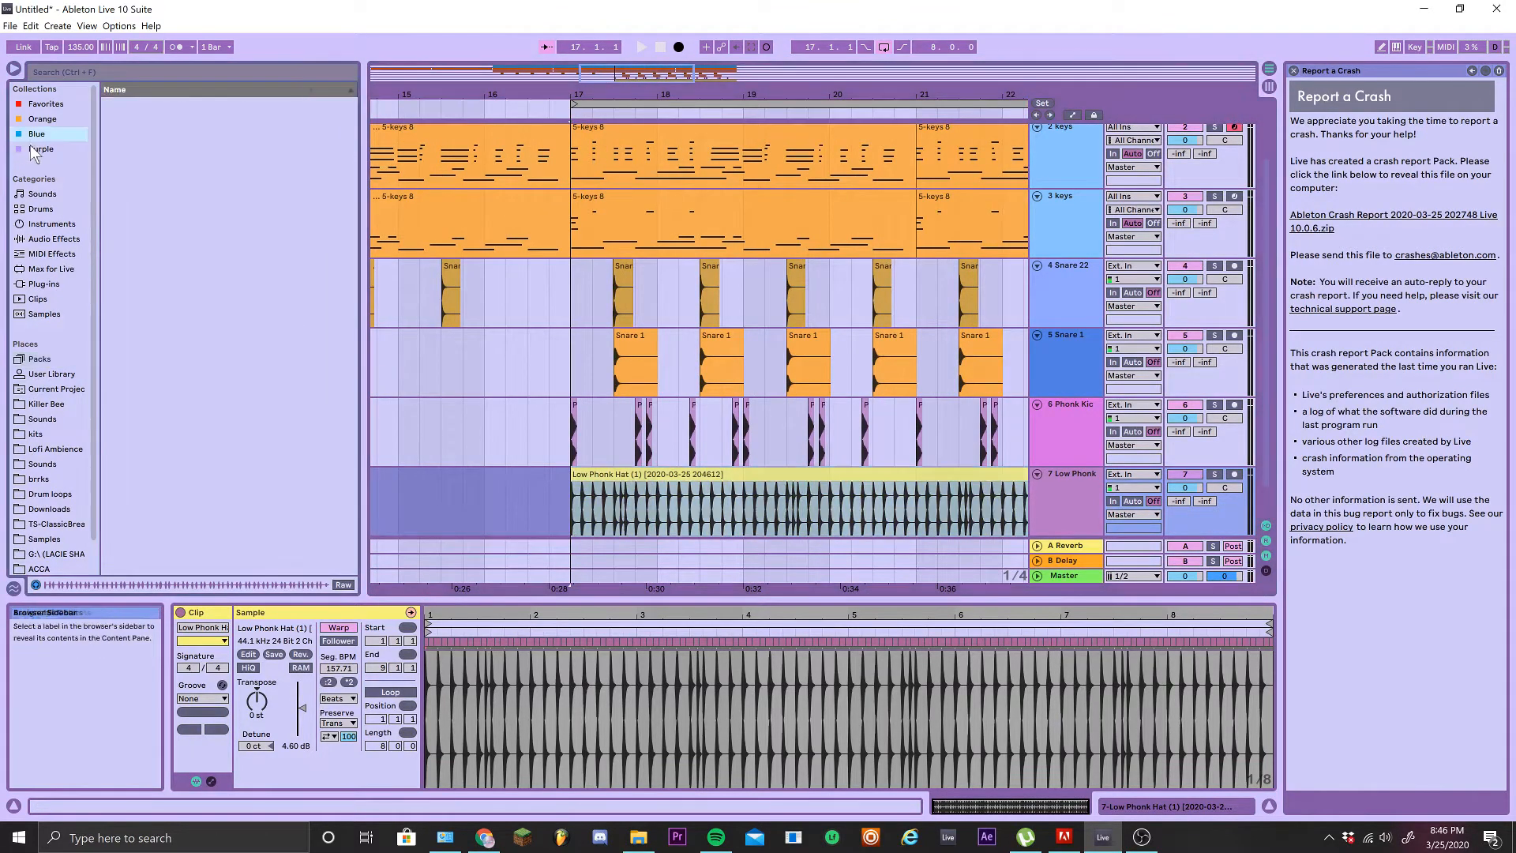
left_click_drag(143, 209, 150, 207)
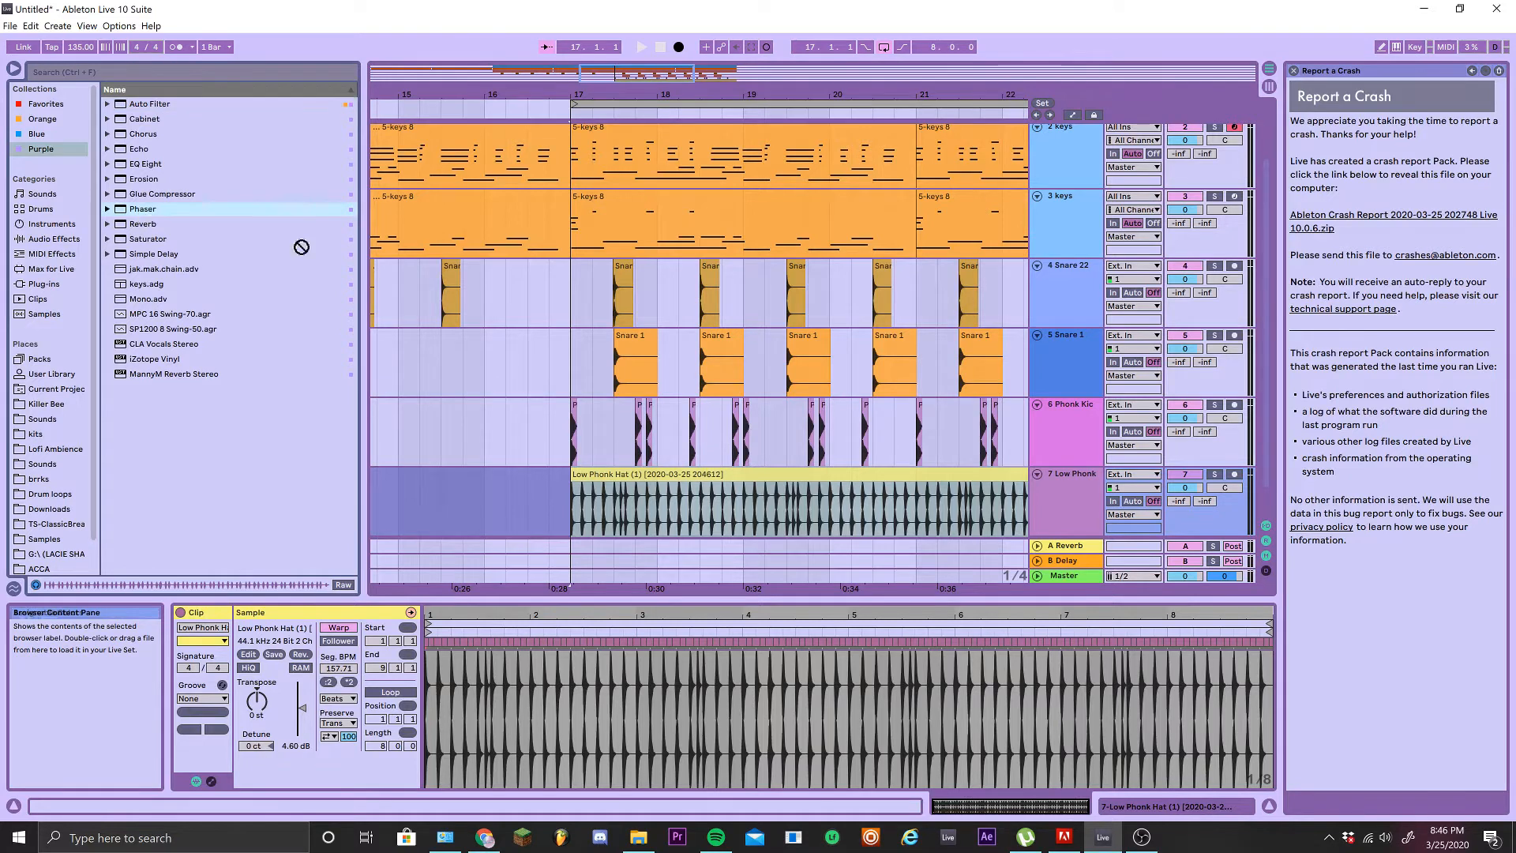
key("space")
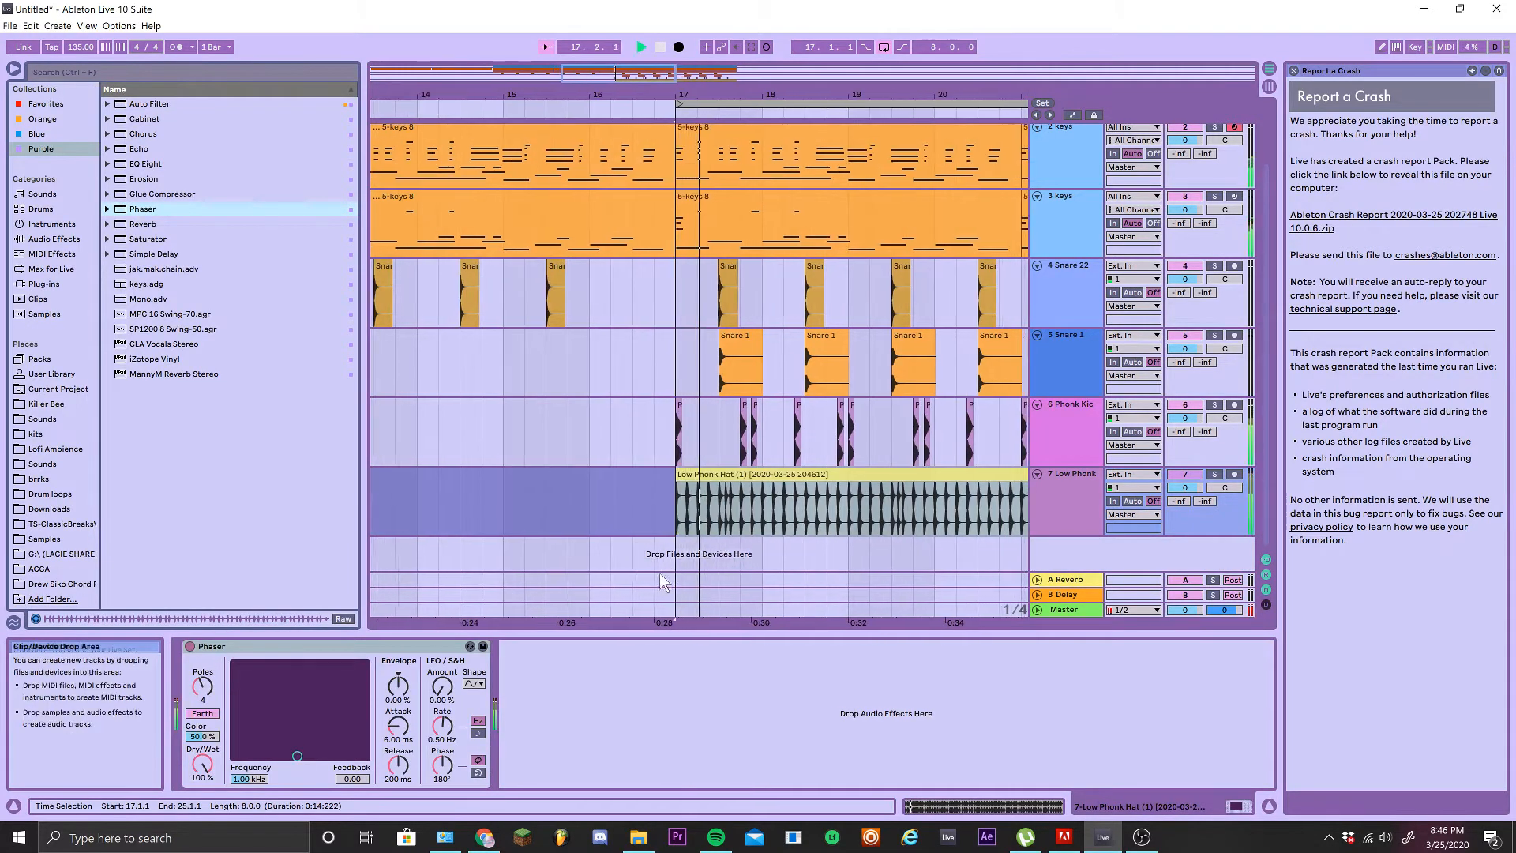
Set the Phaser's LFO amount to 61.9% and its tempo-synced rate to 5/16
left_click_drag(442, 686, 442, 624)
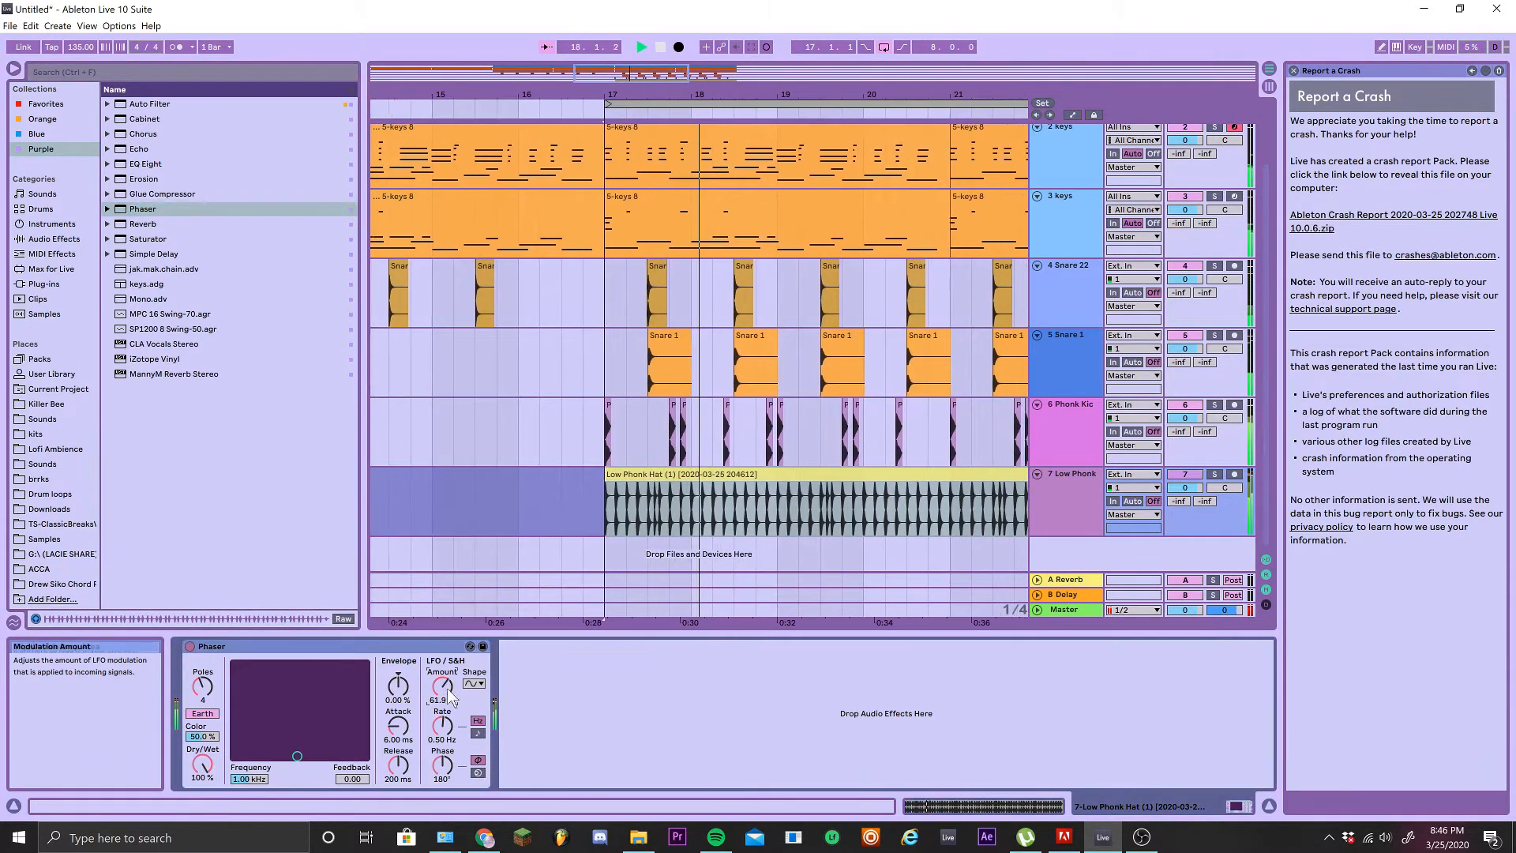
left_click(477, 733)
left_click_drag(443, 726, 442, 697)
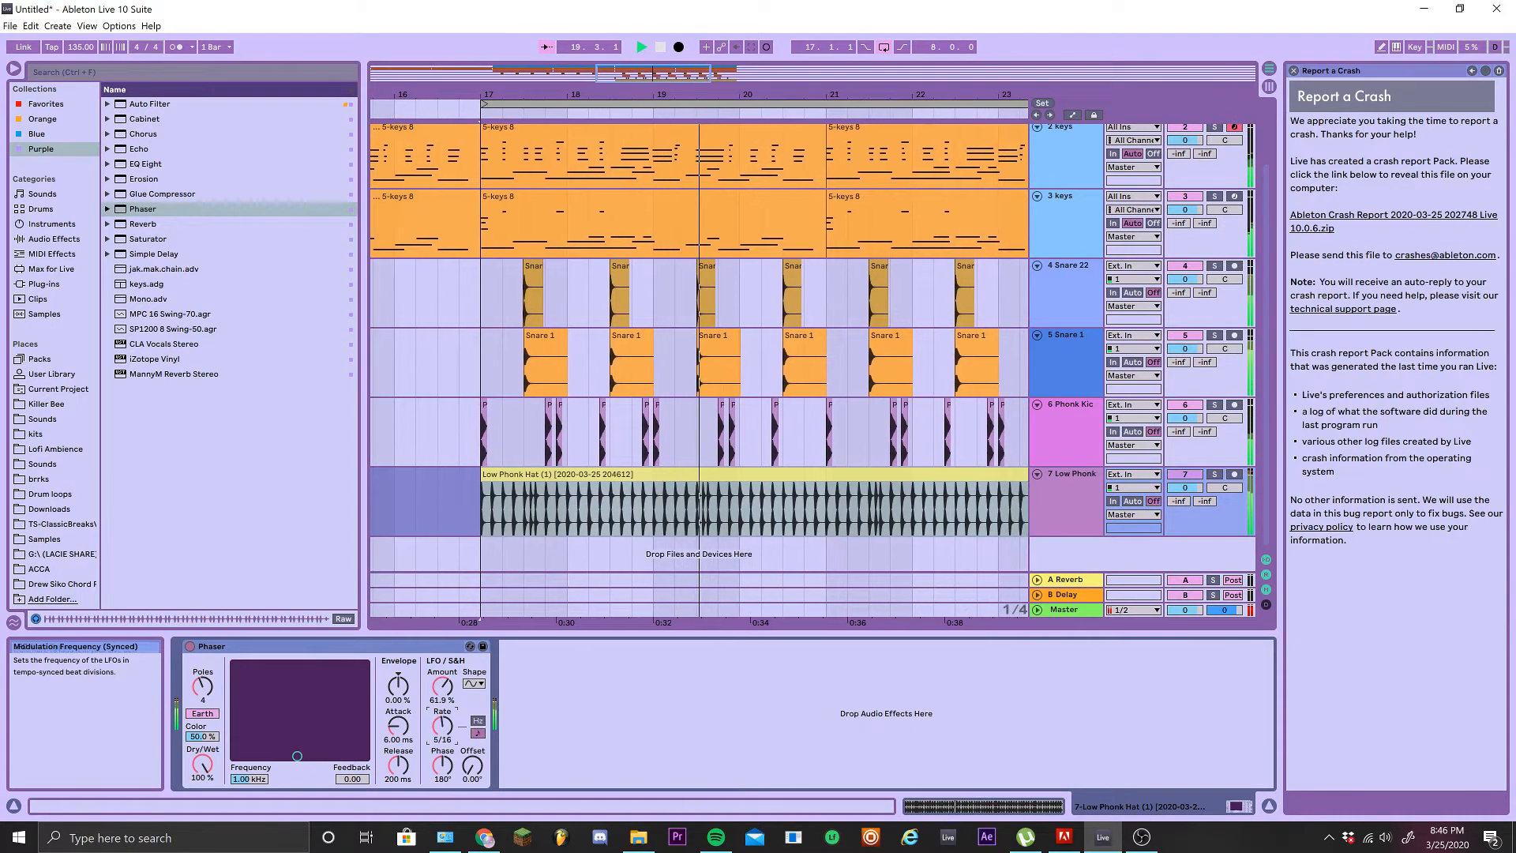
Add the Cabinet effect after the Phaser on the Low Phonk Hat track and stop playback
left_click_drag(144, 119, 552, 743)
left_click(534, 766)
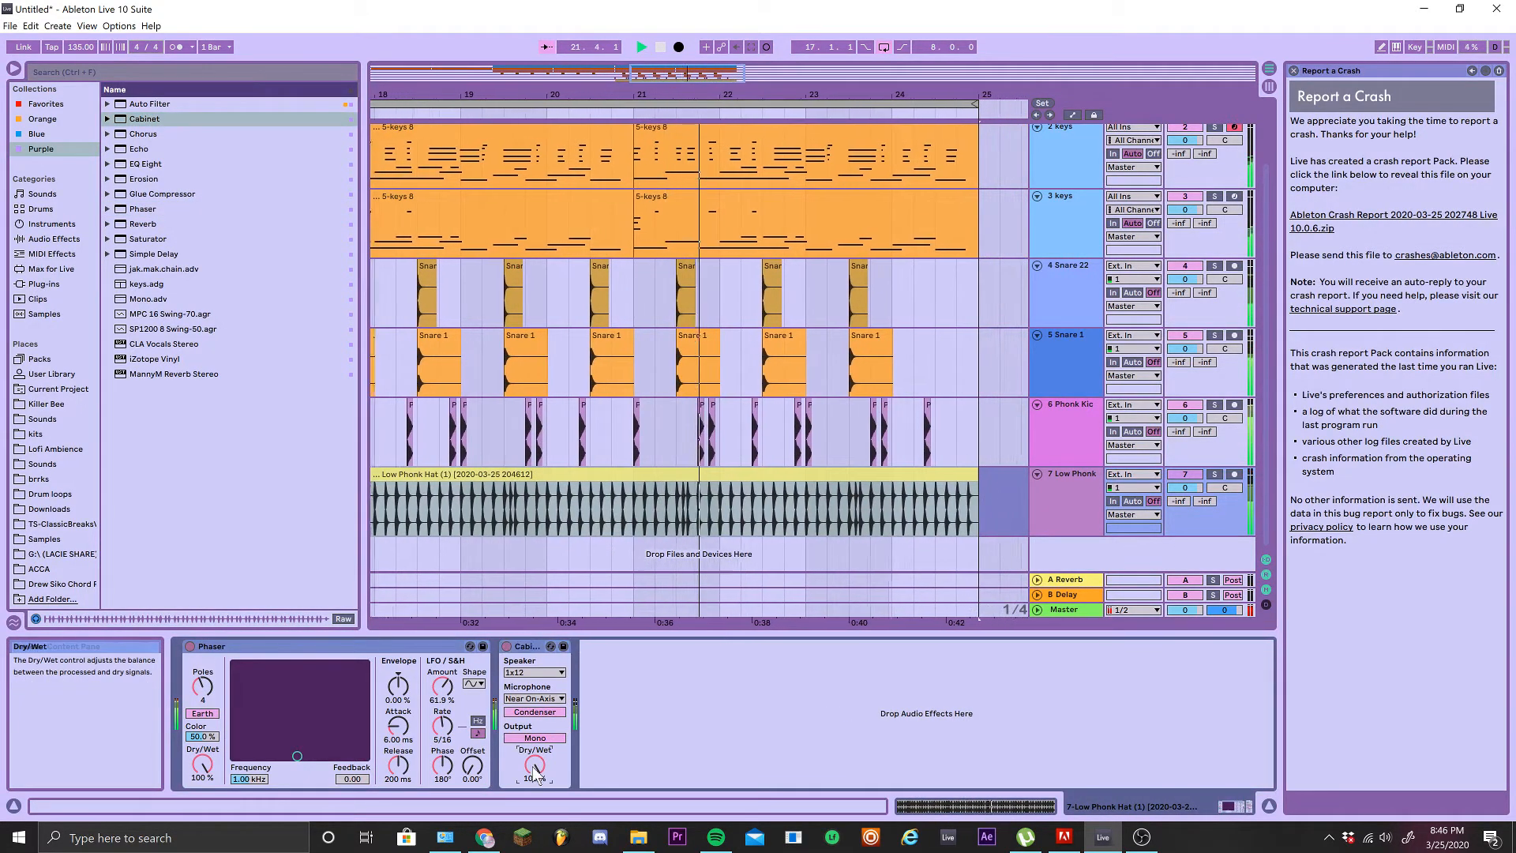
key("space")
scroll(630, 543, "up", 3)
scroll(631, 542, "down", 5)
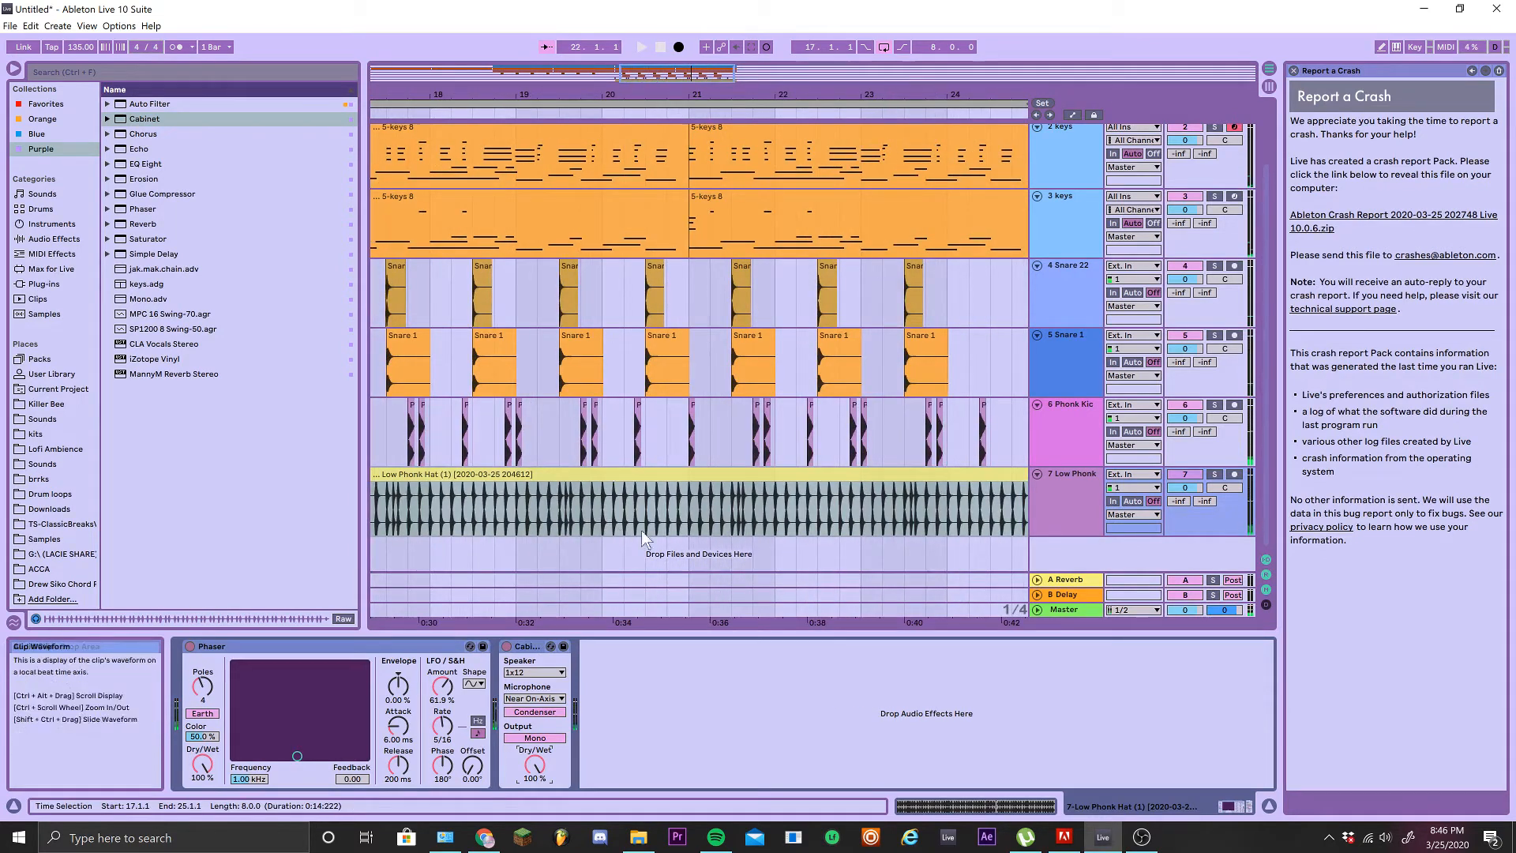
Add an Auto Filter after the Cabinet, set its low-pass cutoff to 10.1 kHz, and play from bar 17
left_click_drag(175, 105, 643, 675)
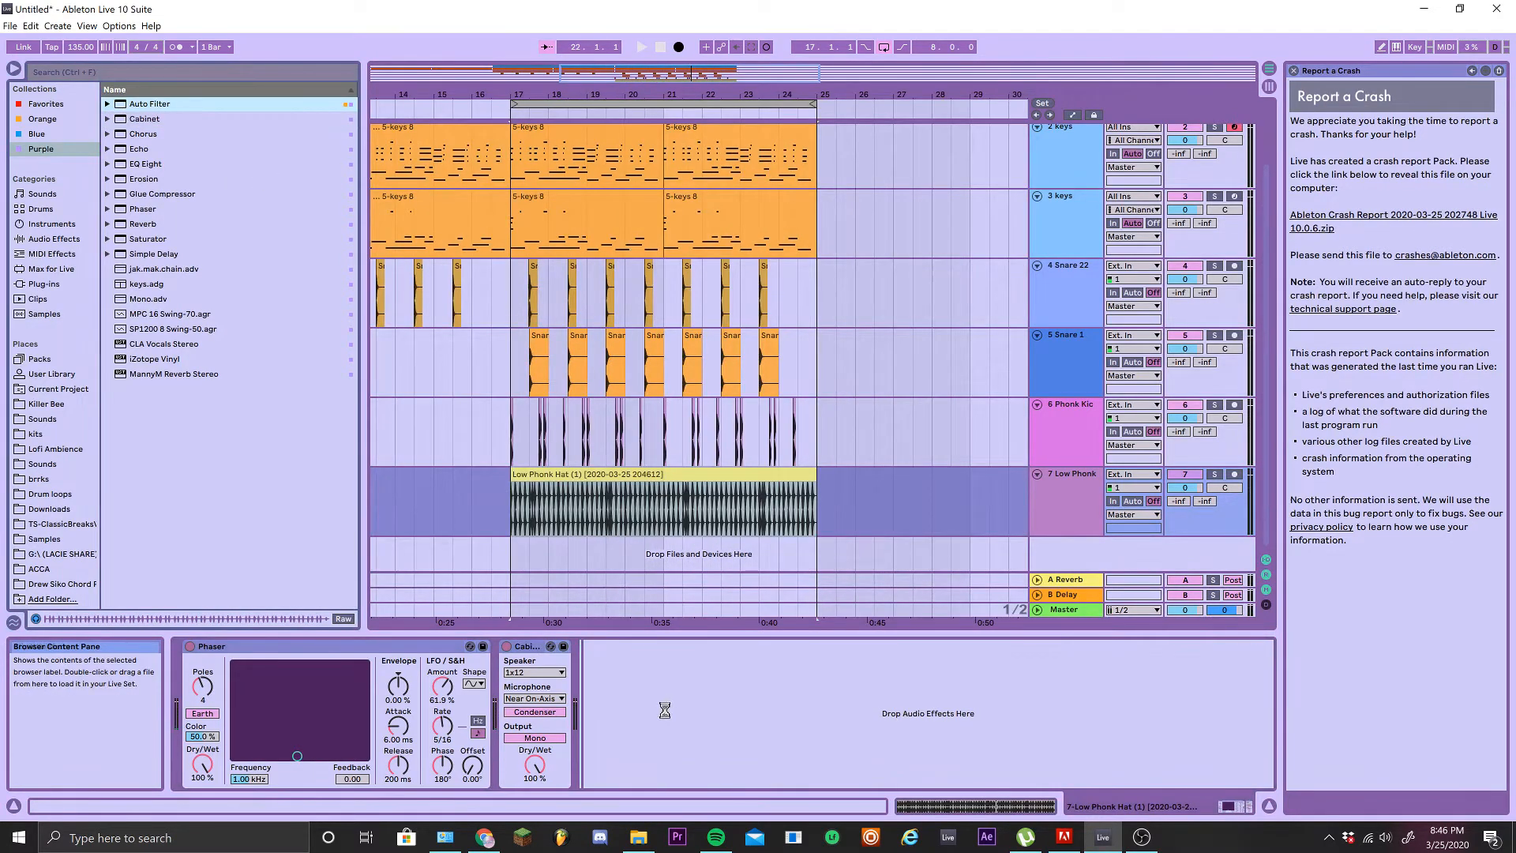
left_click_drag(761, 749, 756, 754)
key("space")
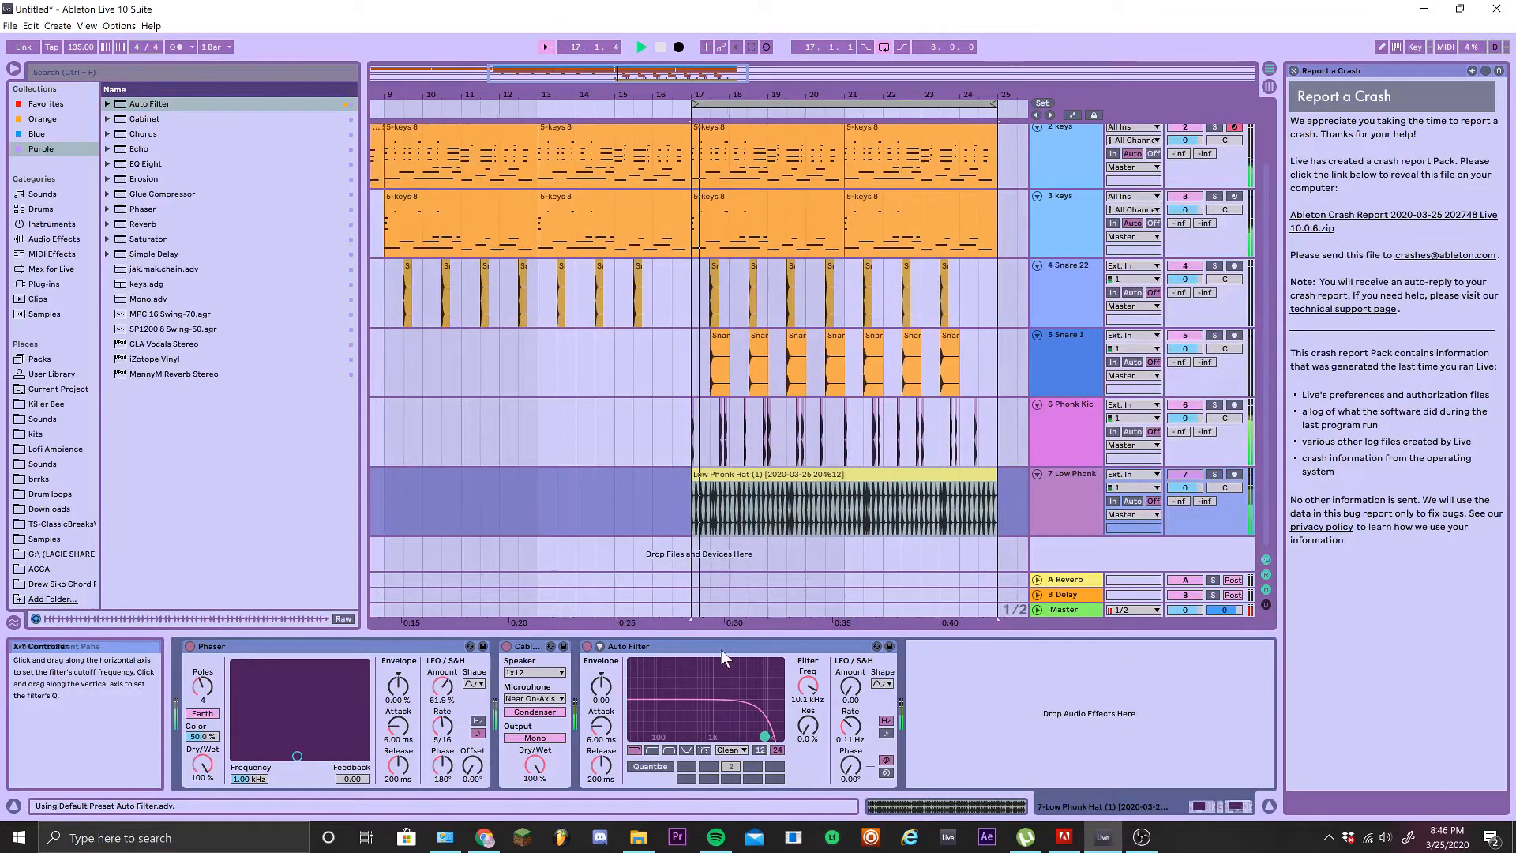
Duplicate the Auto Filter, switch the copy to high-pass at 3.75 kHz with 21% resonance, and listen to it
key("ctrl+d")
key("space")
left_click(979, 750)
key("space")
mouse_move(1090, 736)
left_mouse_down()
mouse_move(1049, 718)
mouse_move(1068, 723)
left_mouse_up()
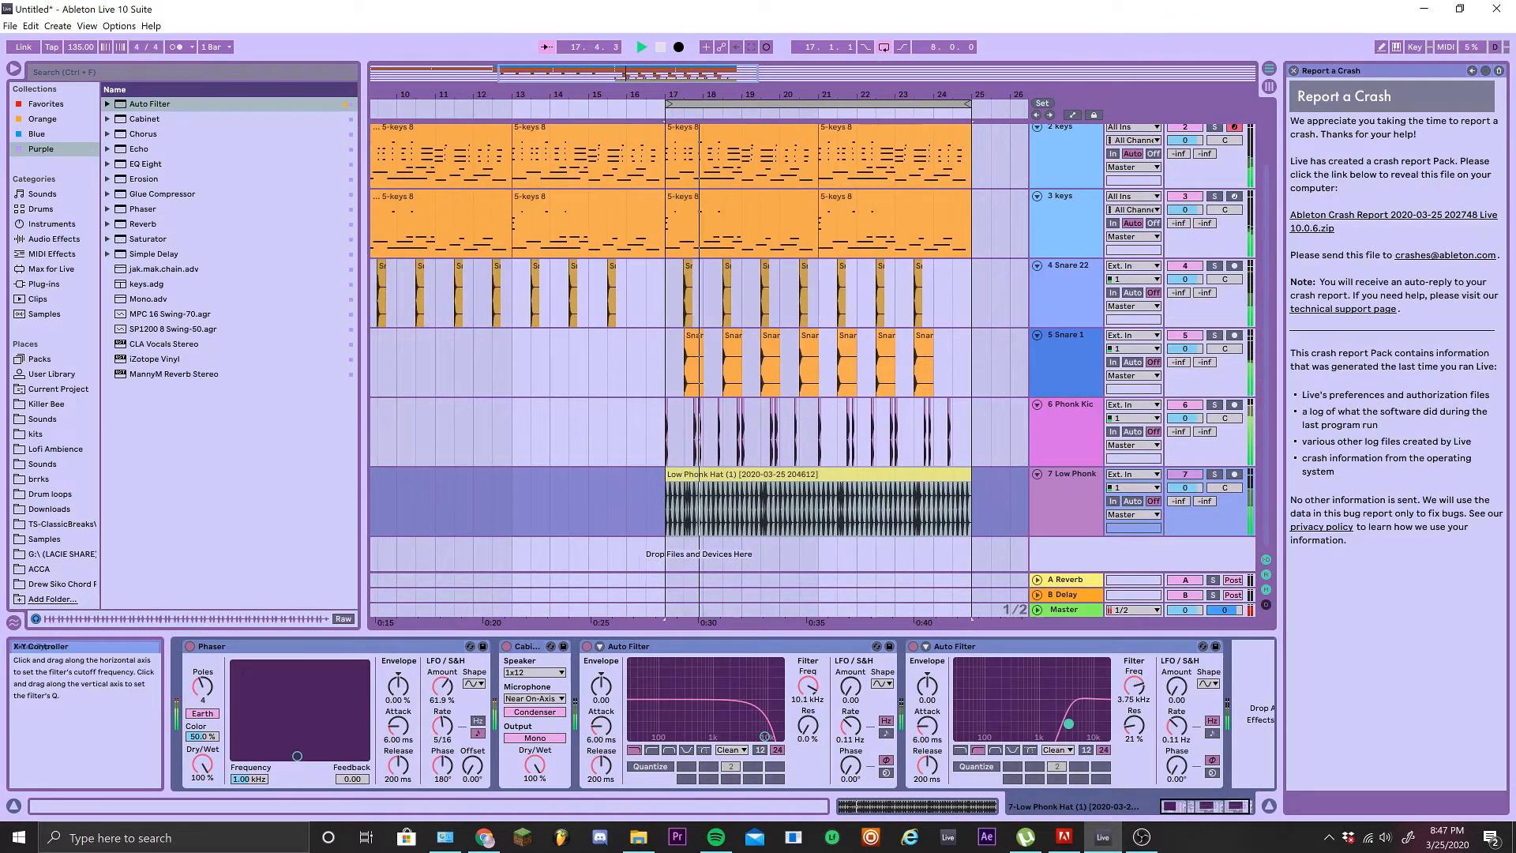
key("space")
Insert a new audio track below the Low Phonk Hat track
scroll(739, 508, "up", 3)
scroll(740, 508, "right", 3)
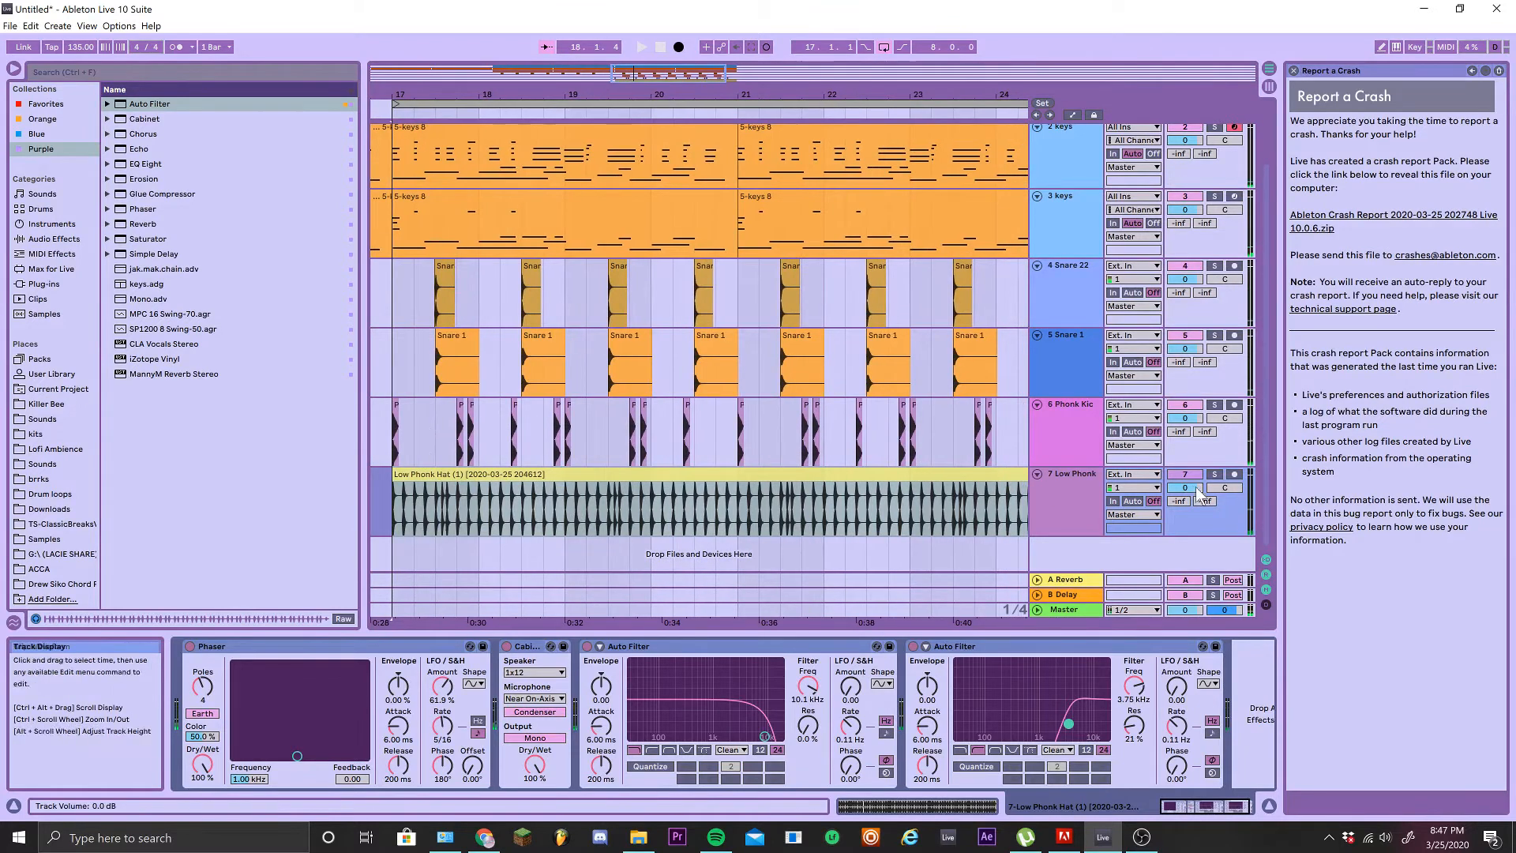
scroll(676, 478, "down", 3)
left_click(1061, 514)
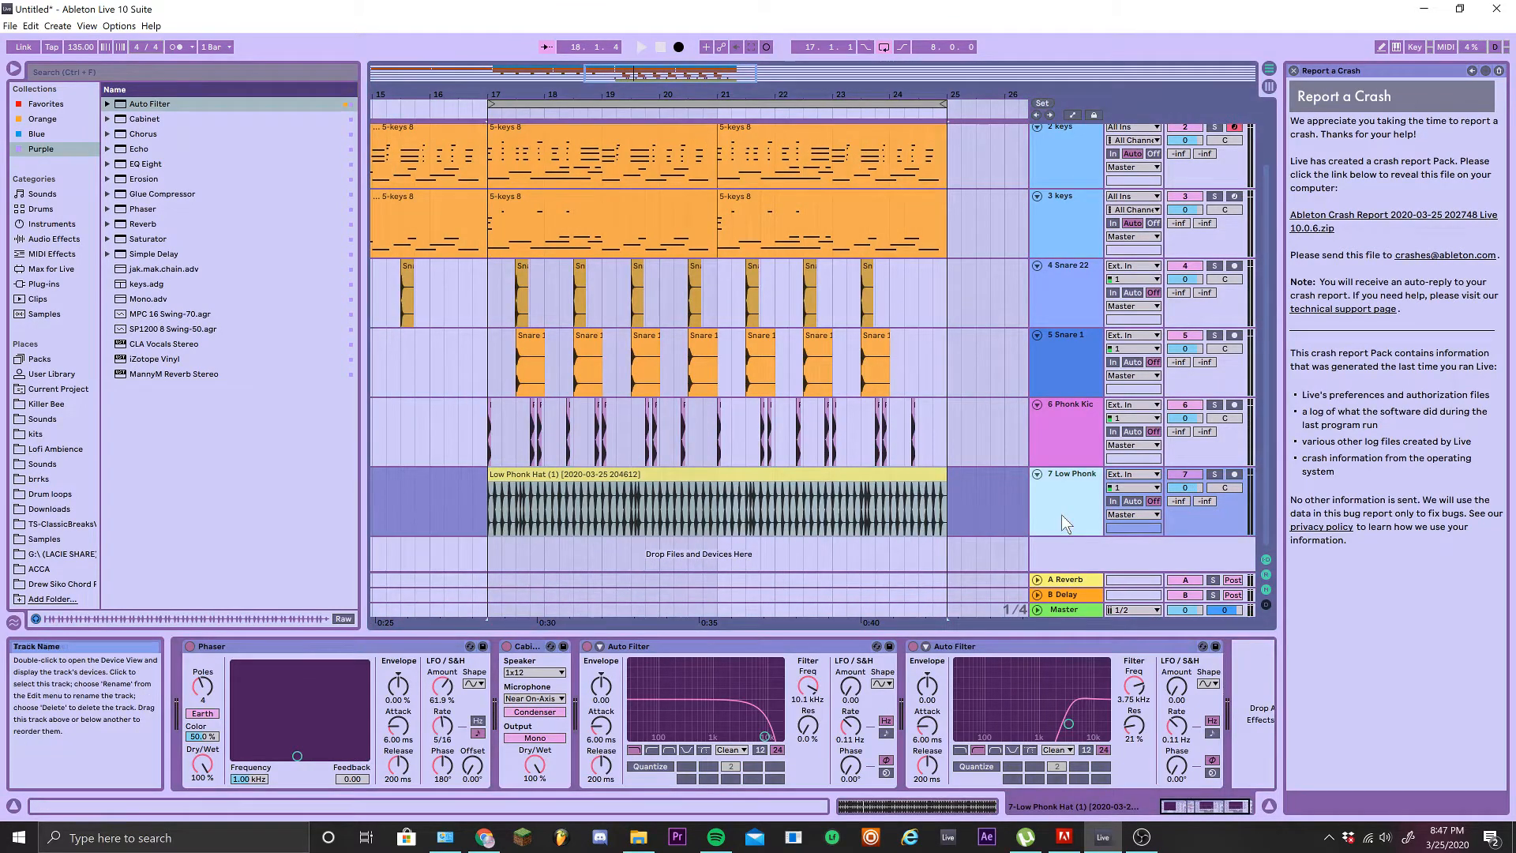
key("ctrl+t")
scroll(600, 505, "up", 2)
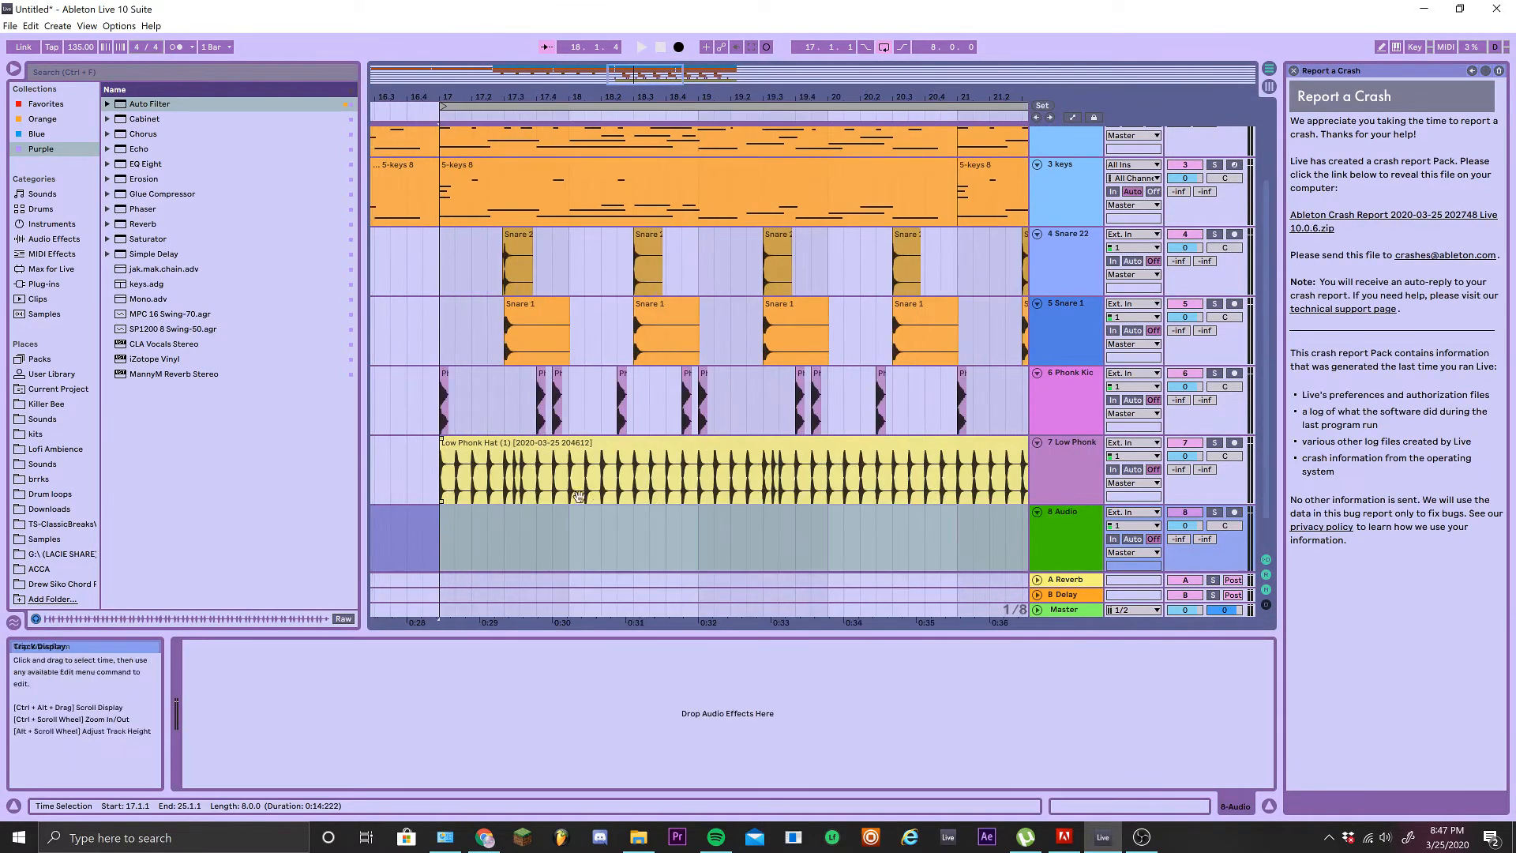
Browse to the kits folder and audition Phonk Hat (4) through Phonk Hat (6) in the Closed Hats of Phonk Drum Kit Vol. 5
left_click(52, 238)
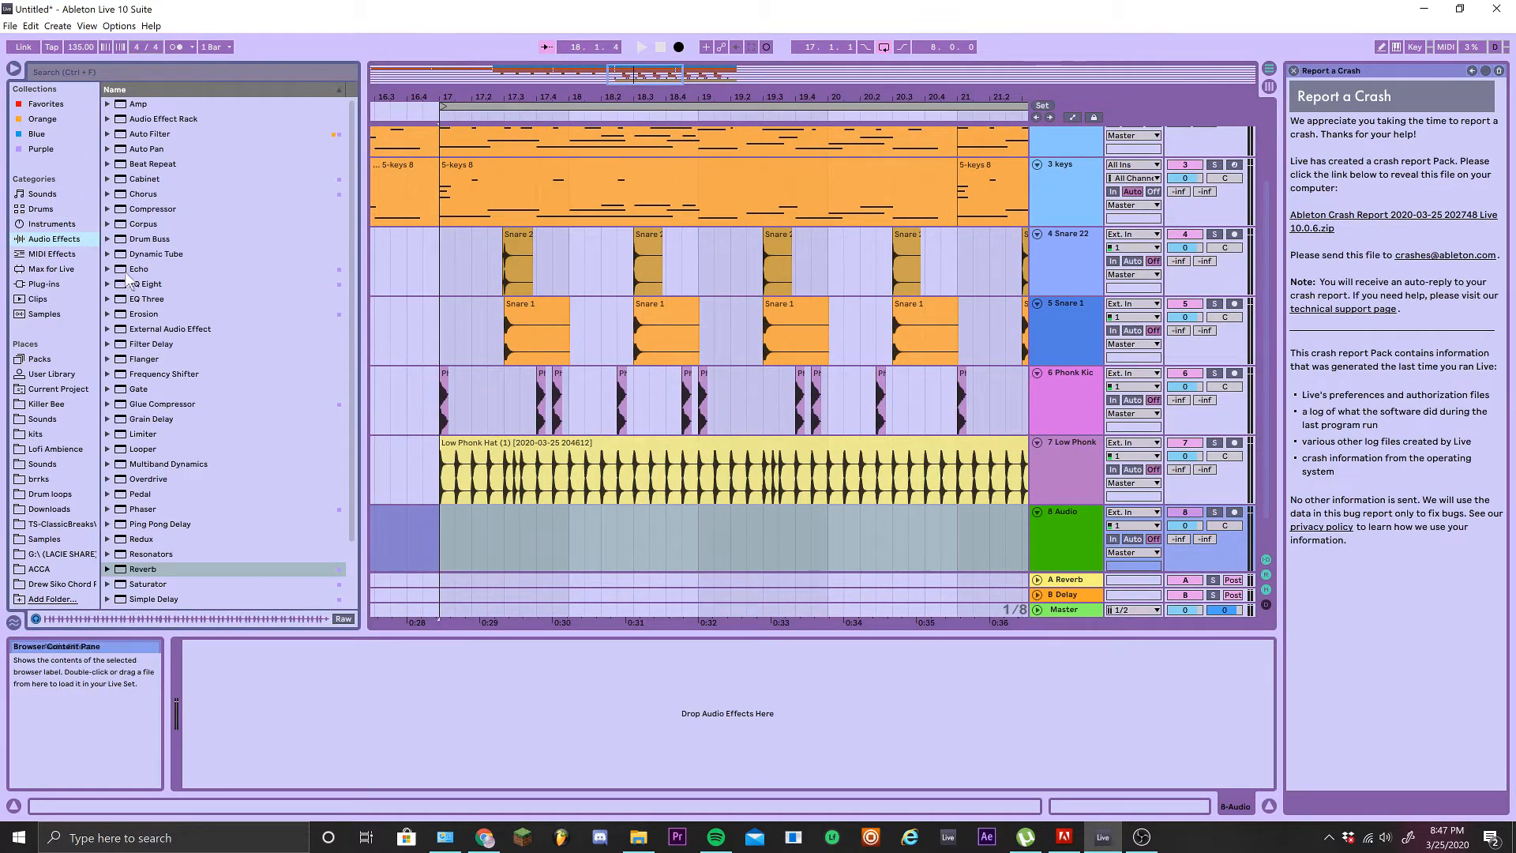
left_click(35, 405)
left_click(37, 419)
left_click(49, 435)
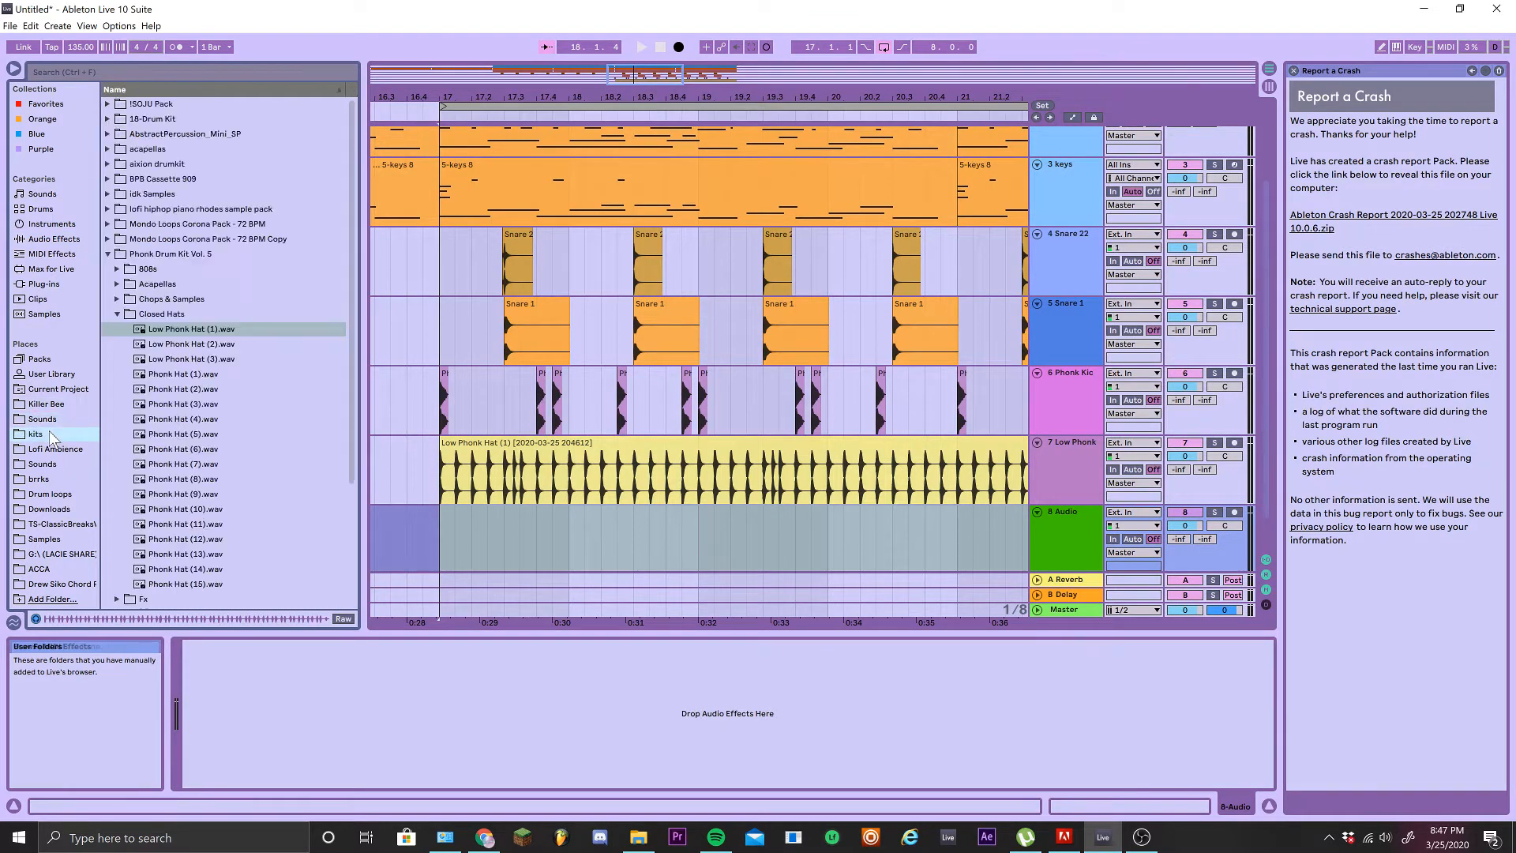
left_click(203, 419)
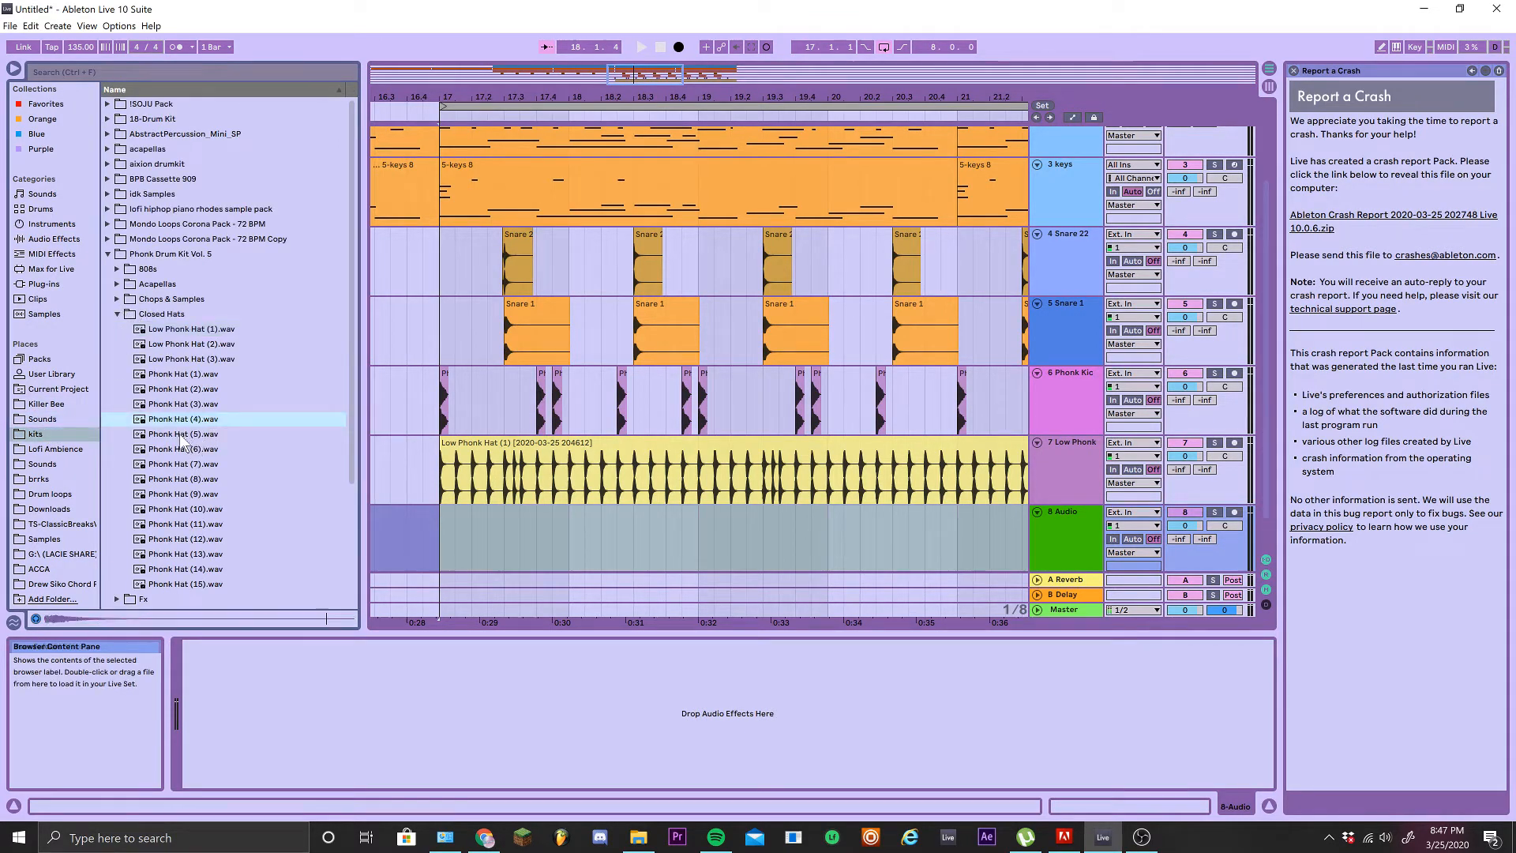
key("Down")
key("Down")
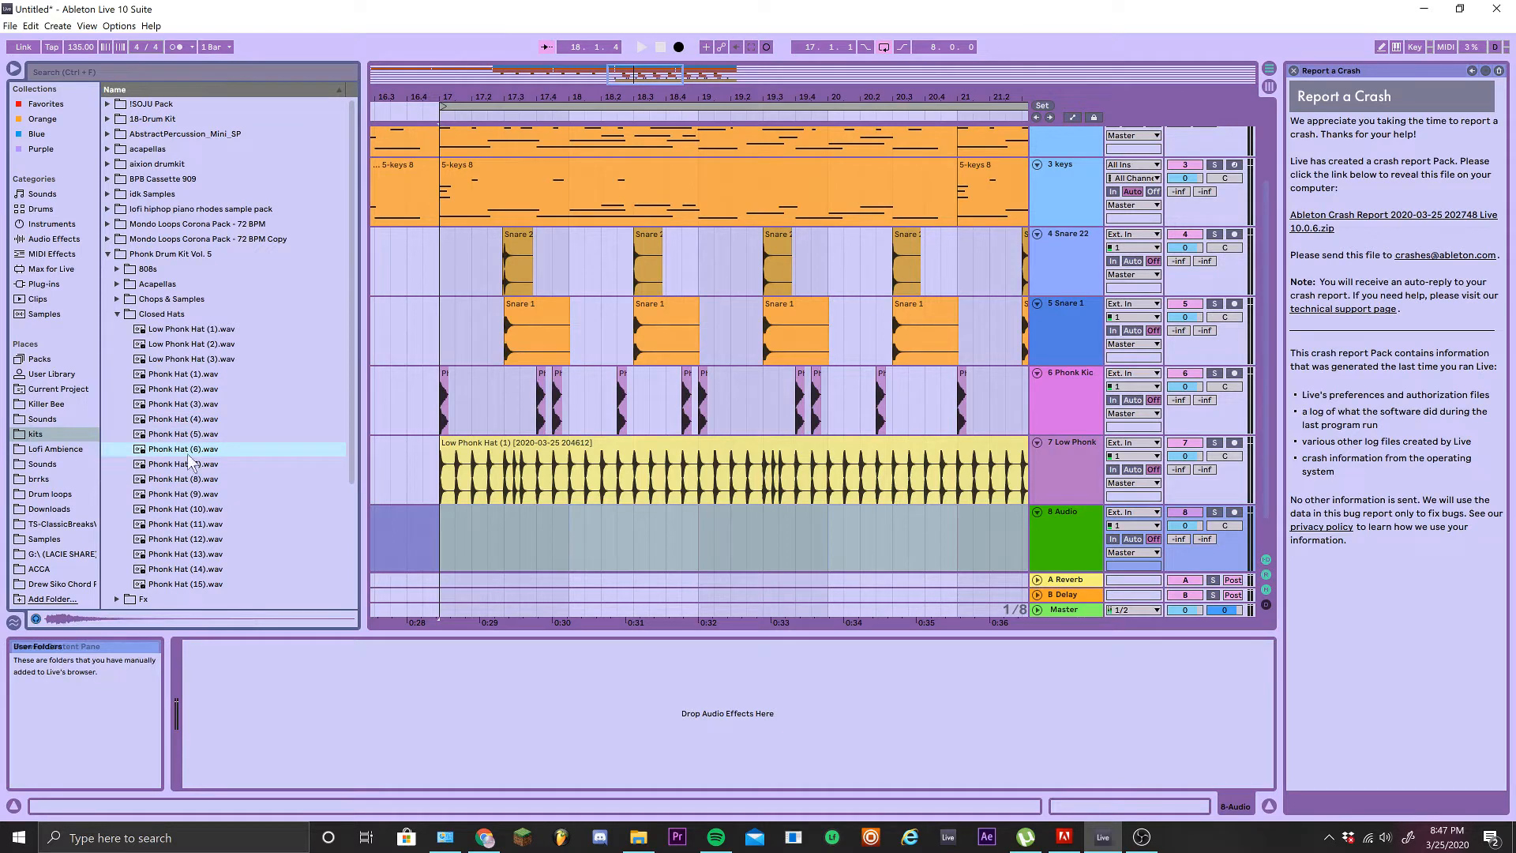
Place Phonk Hat (6).wav at 18.1.1 on the new audio track and duplicate it once
left_click_drag(183, 454, 572, 534)
scroll(572, 535, "up", 5)
left_click(570, 551)
key("ctrl+d")
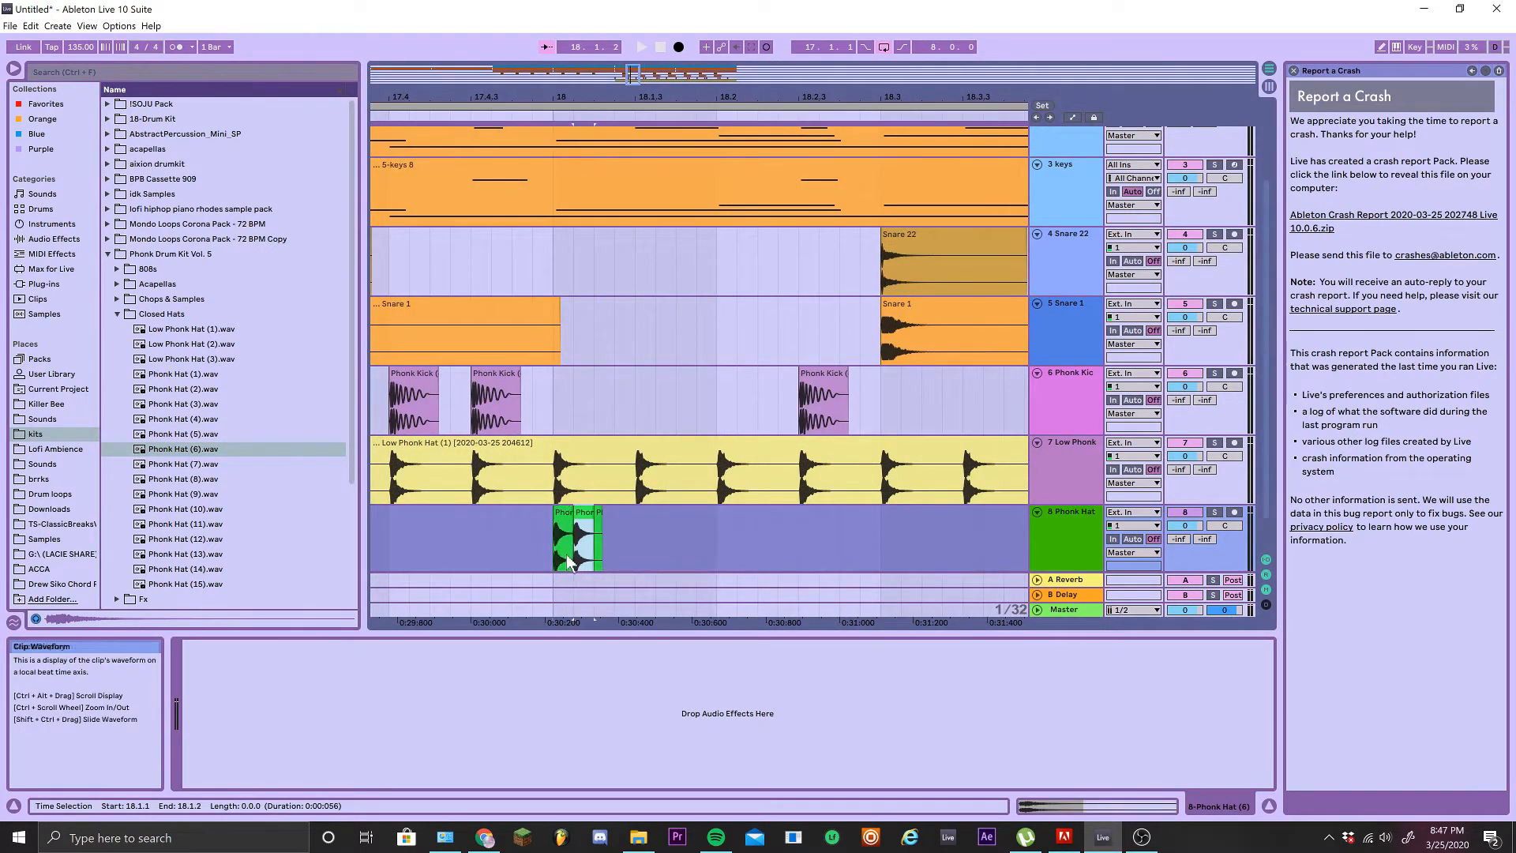
Repeat the first 1/64 slice of the hat from 18.1.1 into a roll of four short hits, deleting the surplus fifth hit
scroll(561, 553, "up", 3)
left_click(563, 551)
left_click_drag(550, 560, 570, 555)
scroll(570, 554, "down", 1)
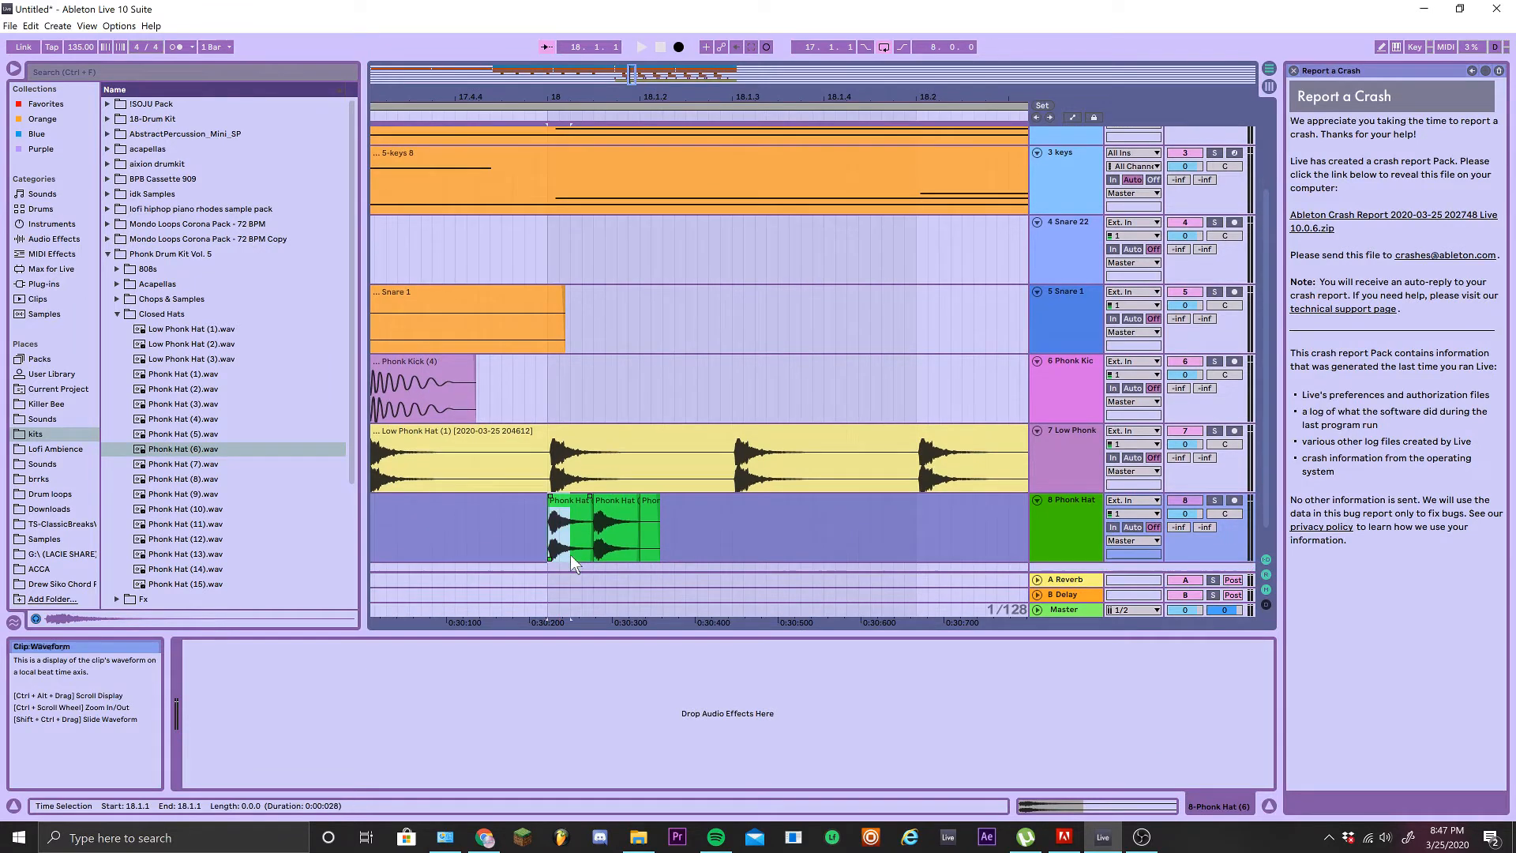
key("shift+Right")
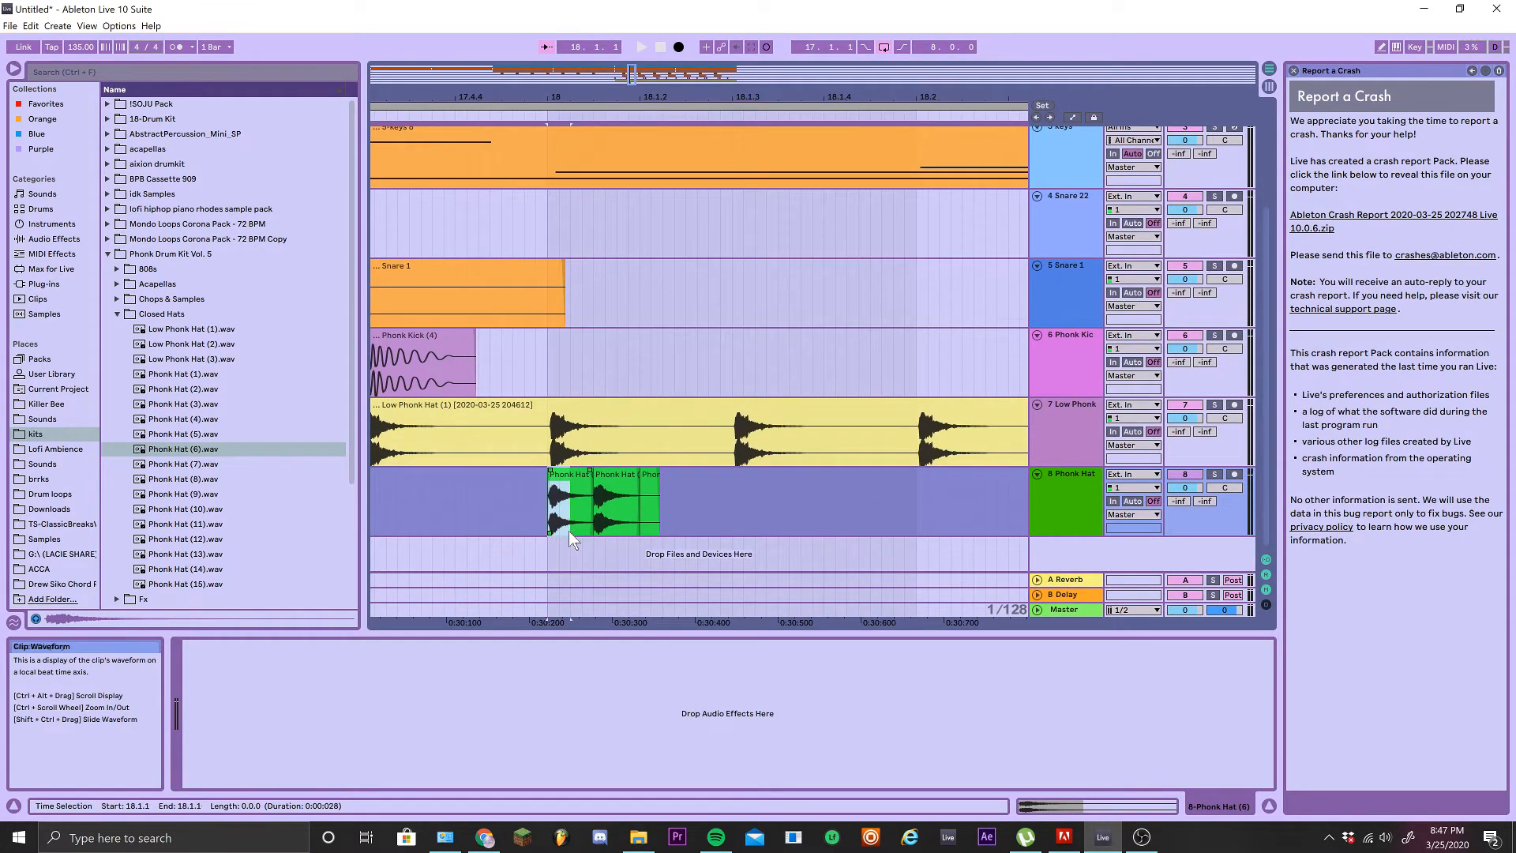
key("ctrl+d")
key("ctrl+d")
key("ctrl+d")
key("ctrl+d")
scroll(660, 521, "down", 2)
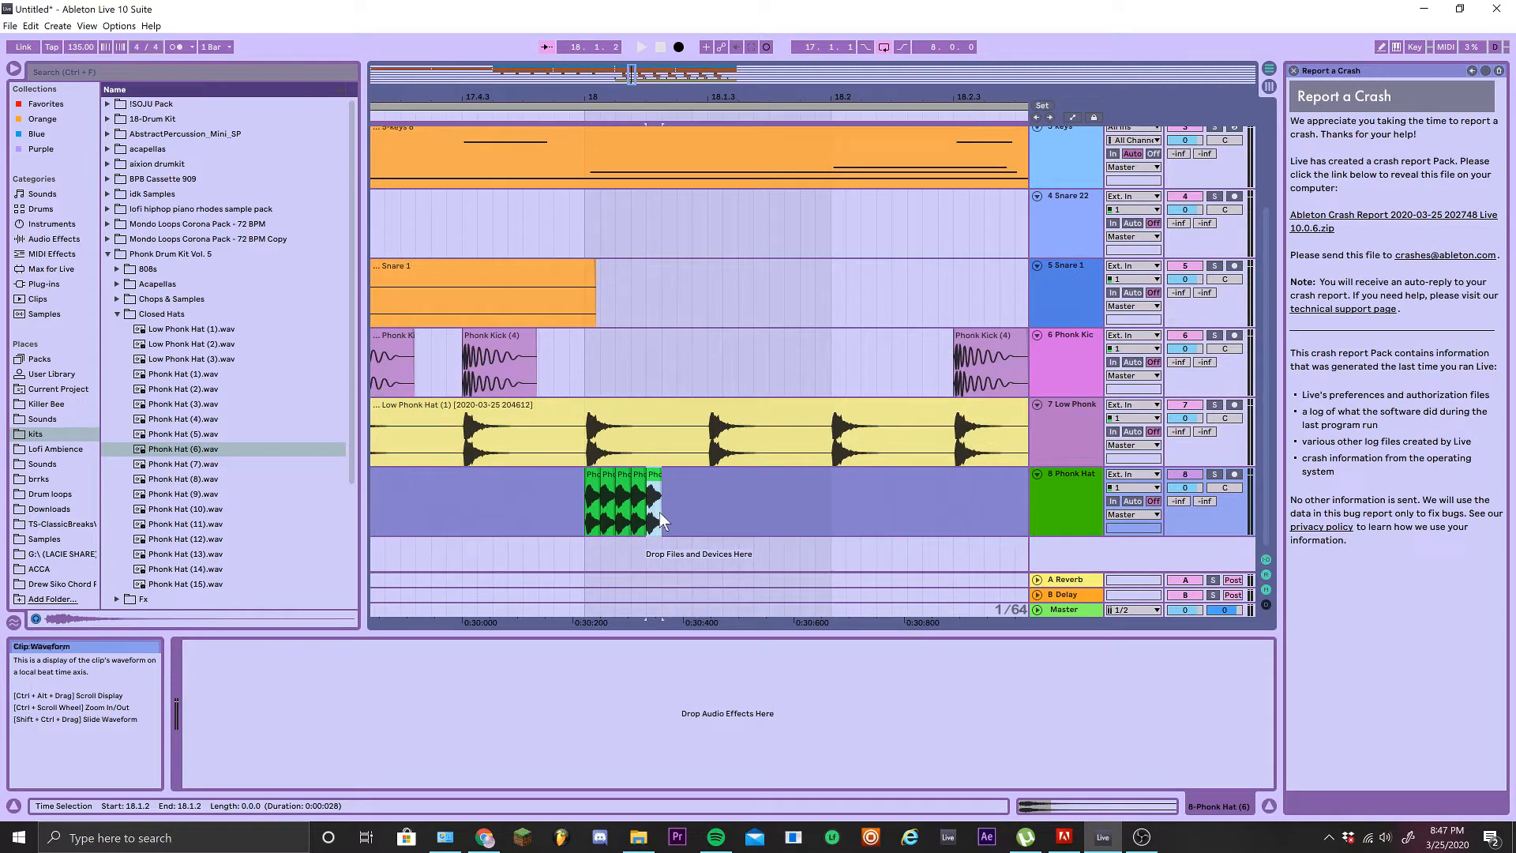
key("Delete")
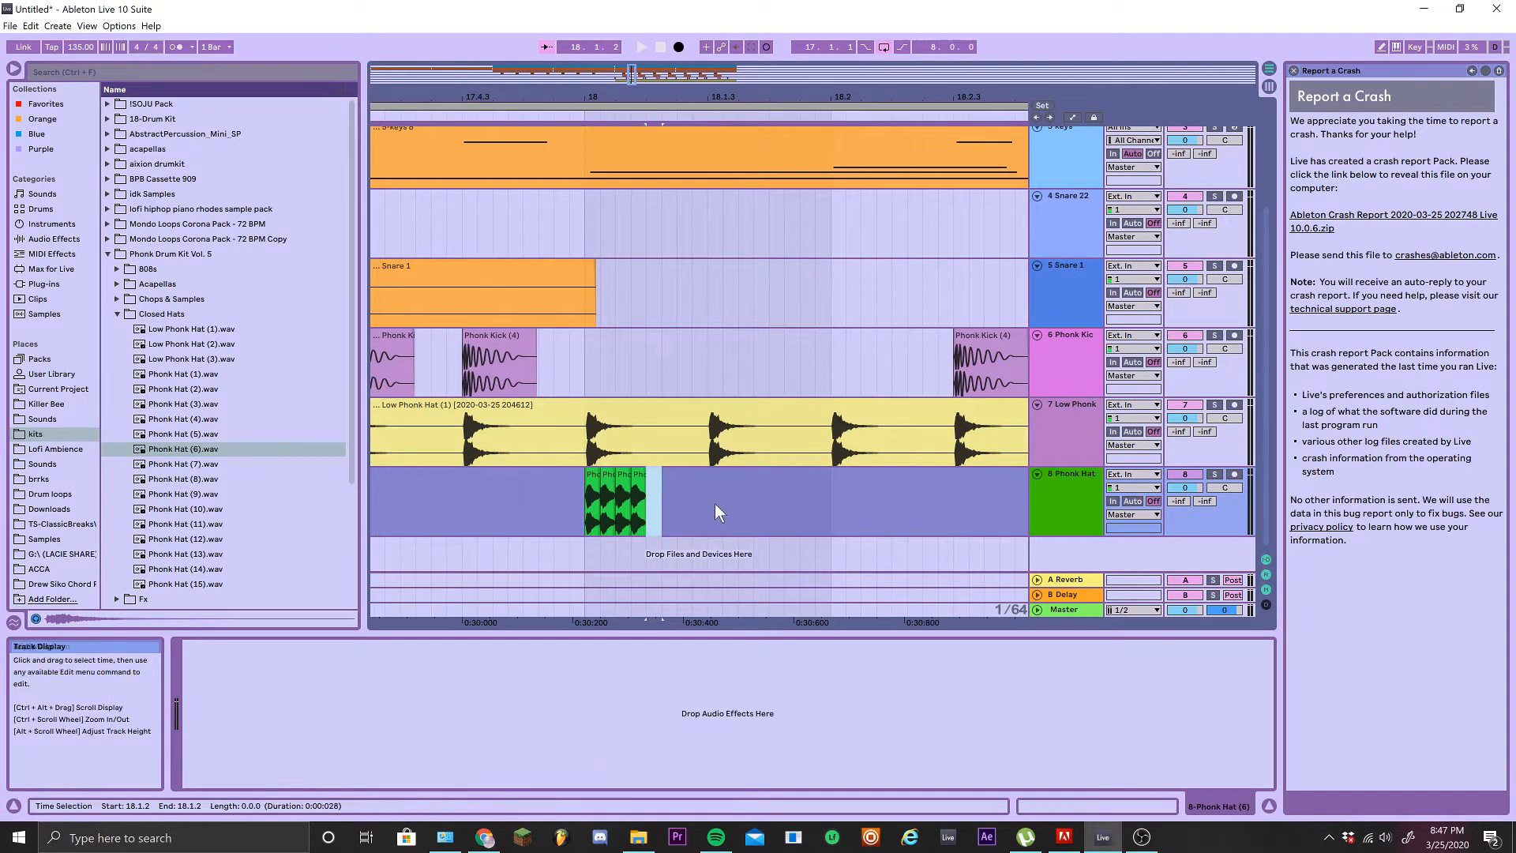
Duplicate the four-hit roll to 18.1.3 and play the loop from bar 17
left_click_drag(710, 504, 584, 516)
key("ctrl+d")
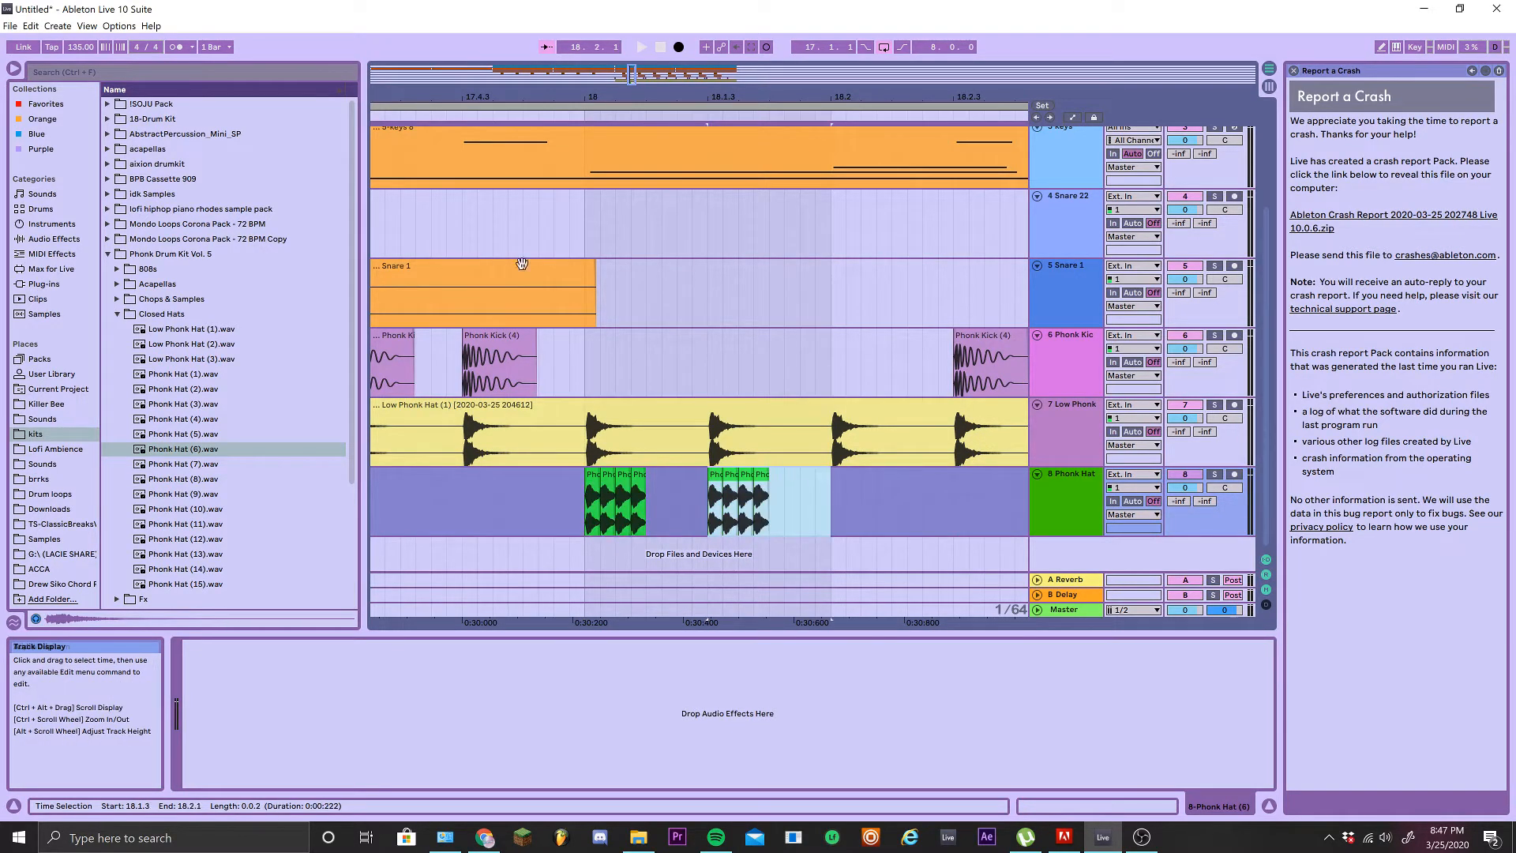
left_click(556, 106)
left_click(558, 115)
scroll(533, 227, "down", 5)
scroll(532, 228, "down", 4)
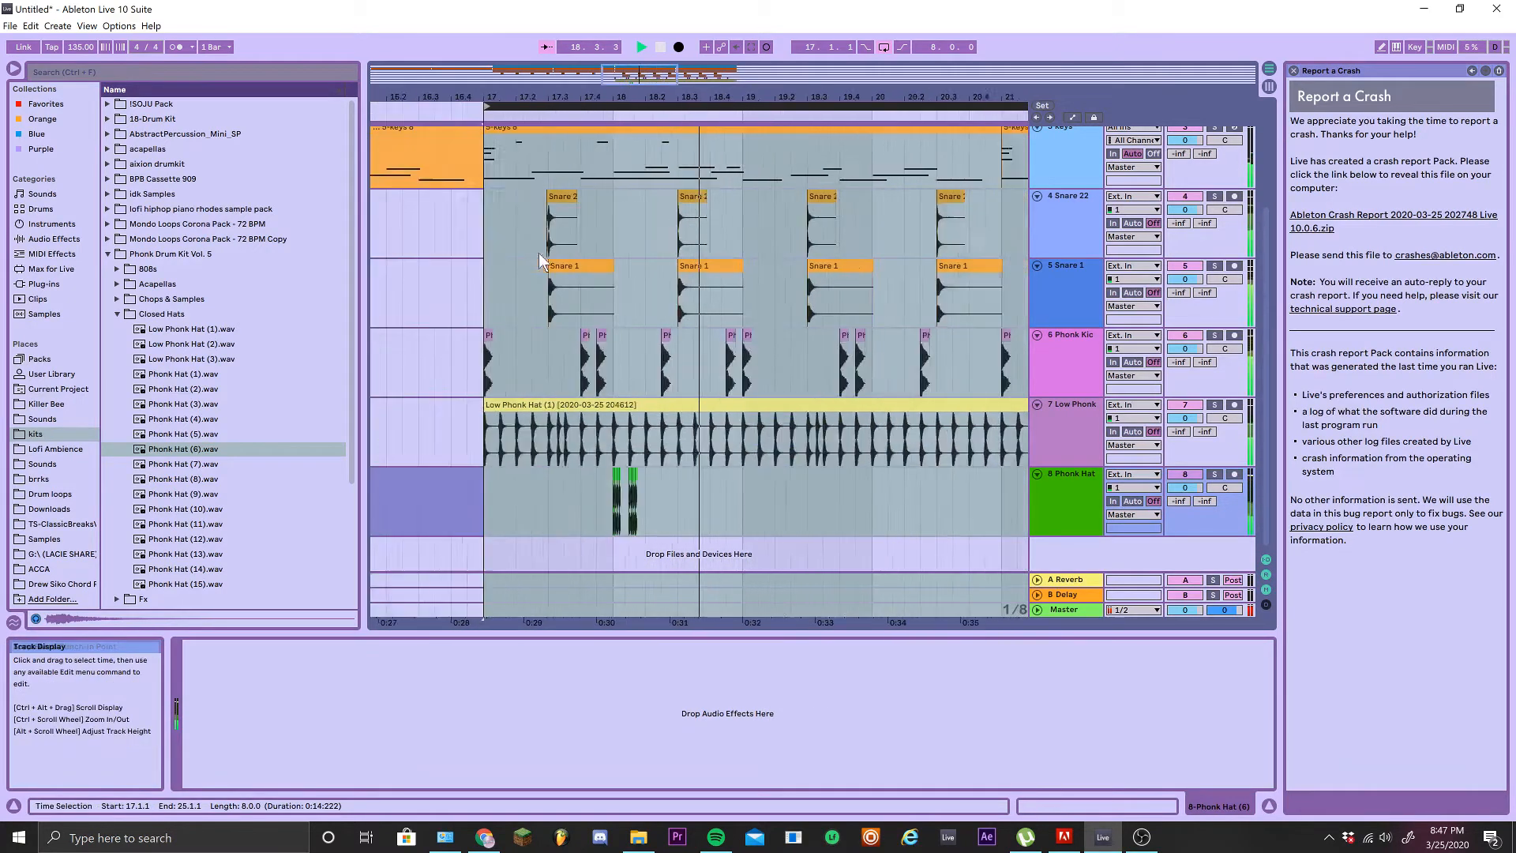
scroll(695, 449, "up", 4)
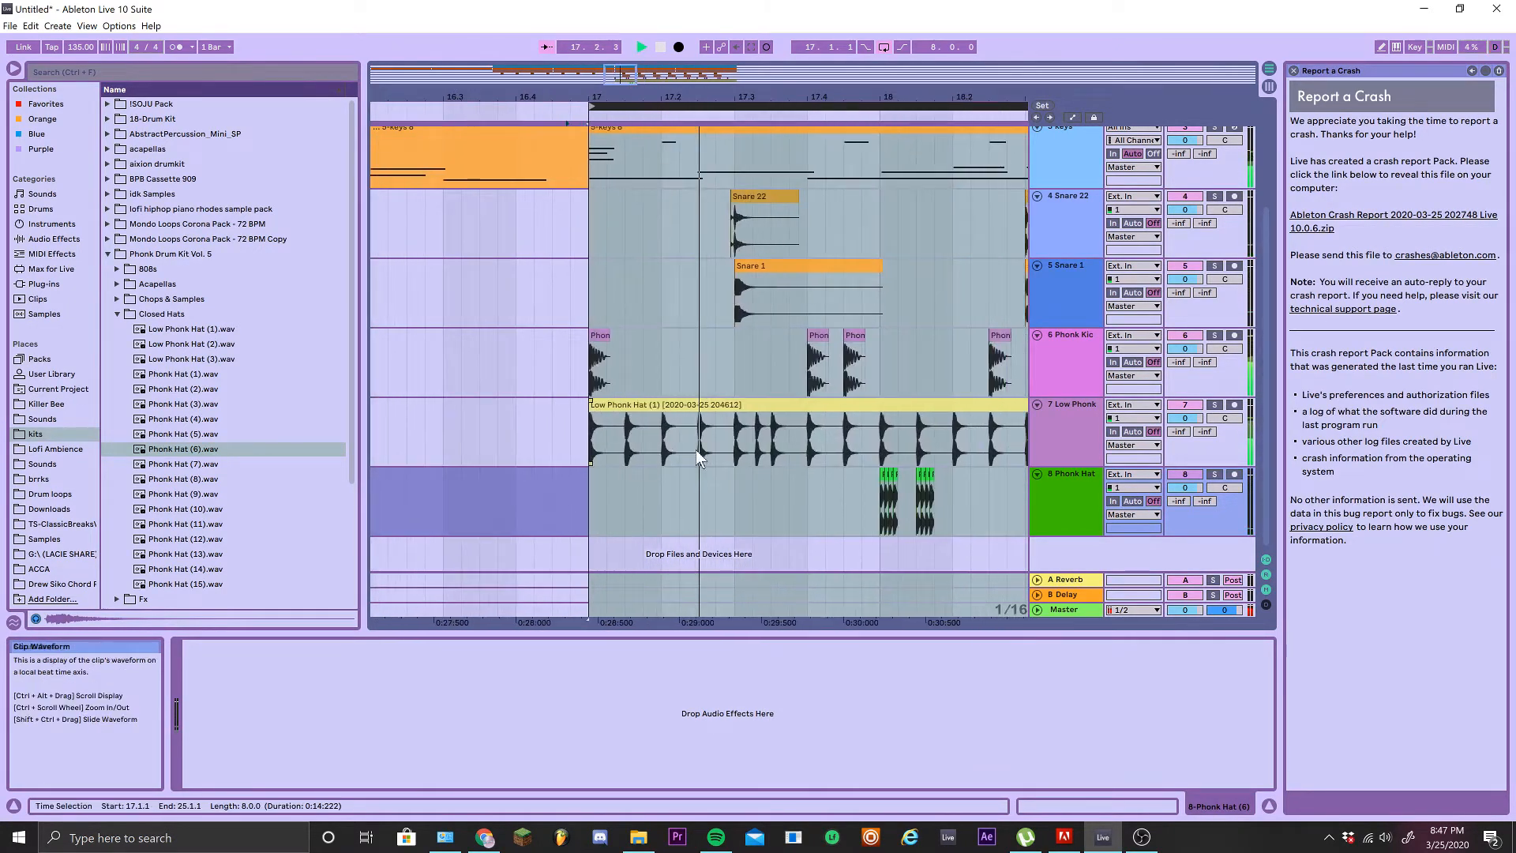
scroll(691, 458, "down", 2)
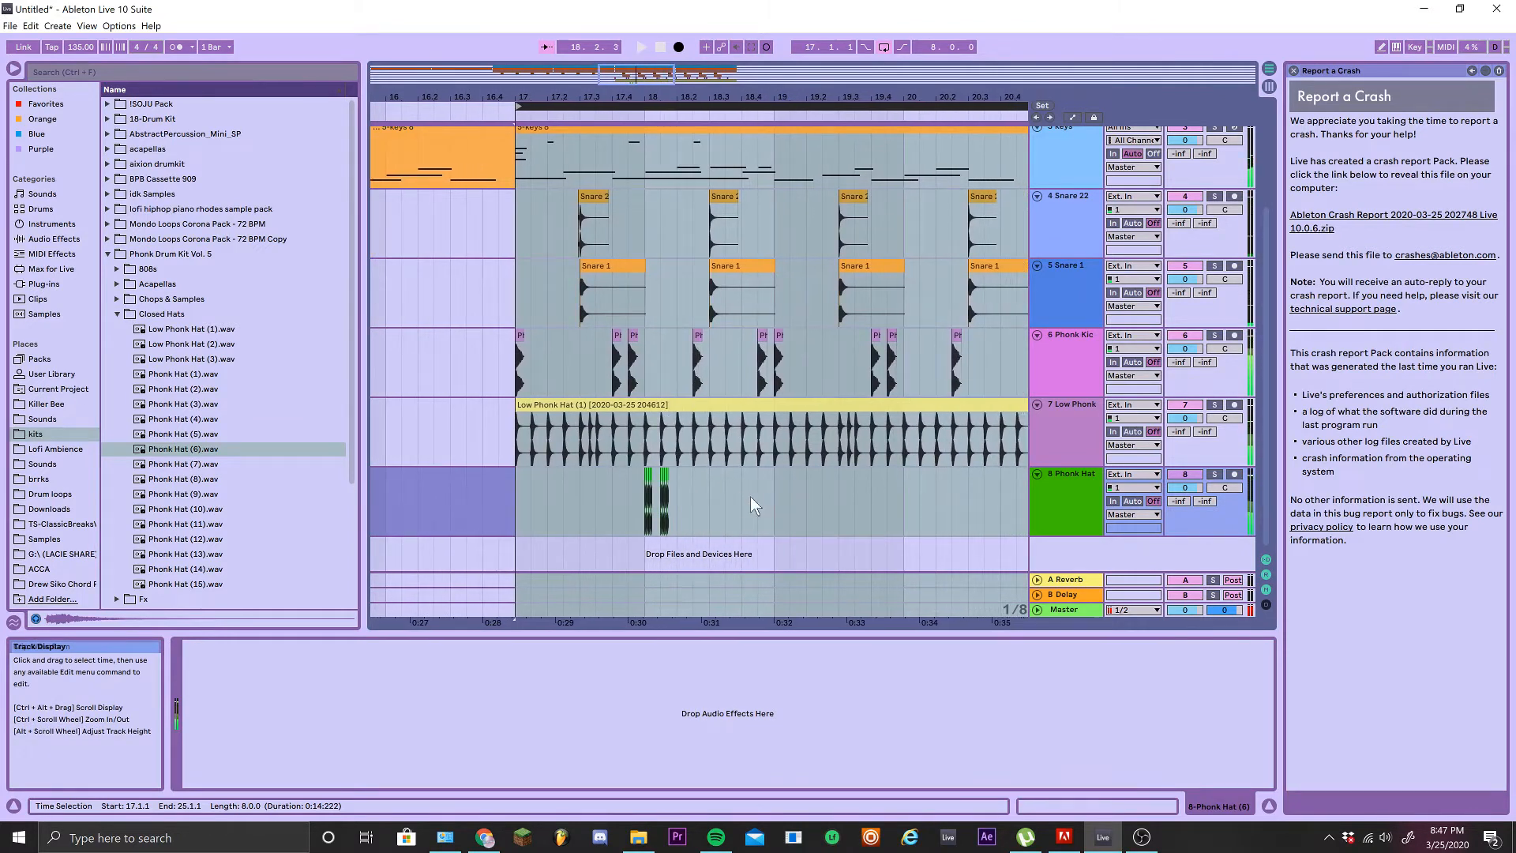
Move the two hat rolls from 18.1.1 to 18.4.1 by duplicating them and deleting the originals, and play the result
key("space")
left_click_drag(739, 501, 609, 499)
key("ctrl+d")
key("Delete")
key("space")
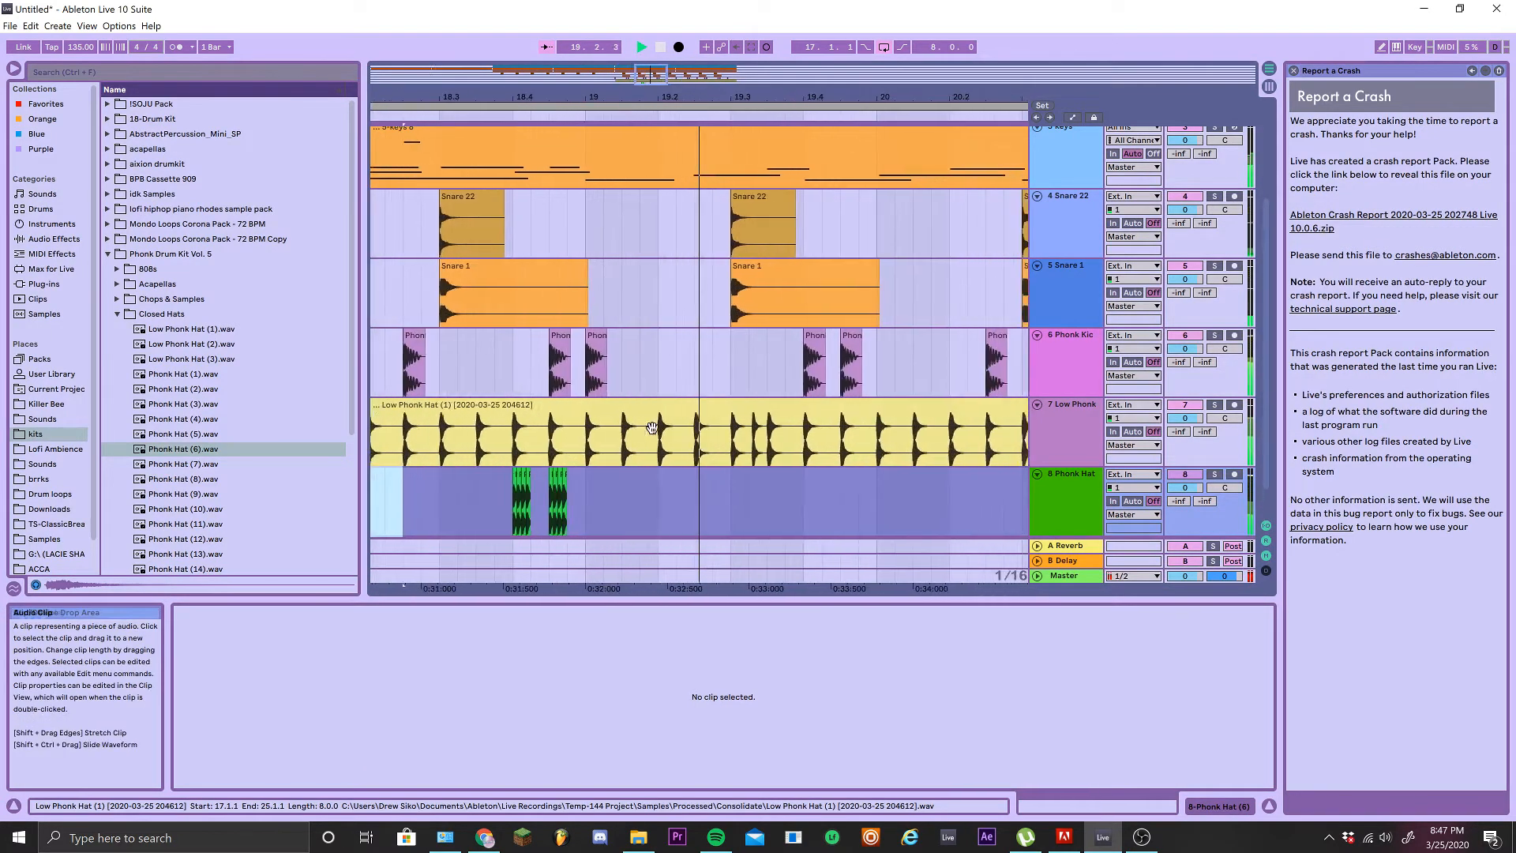
Add the Auto Filter from the Purple collection to the Phonk Hat track, set its low-pass to 4.64 kHz with 5.3% resonance, and play
key("space")
left_click(576, 494)
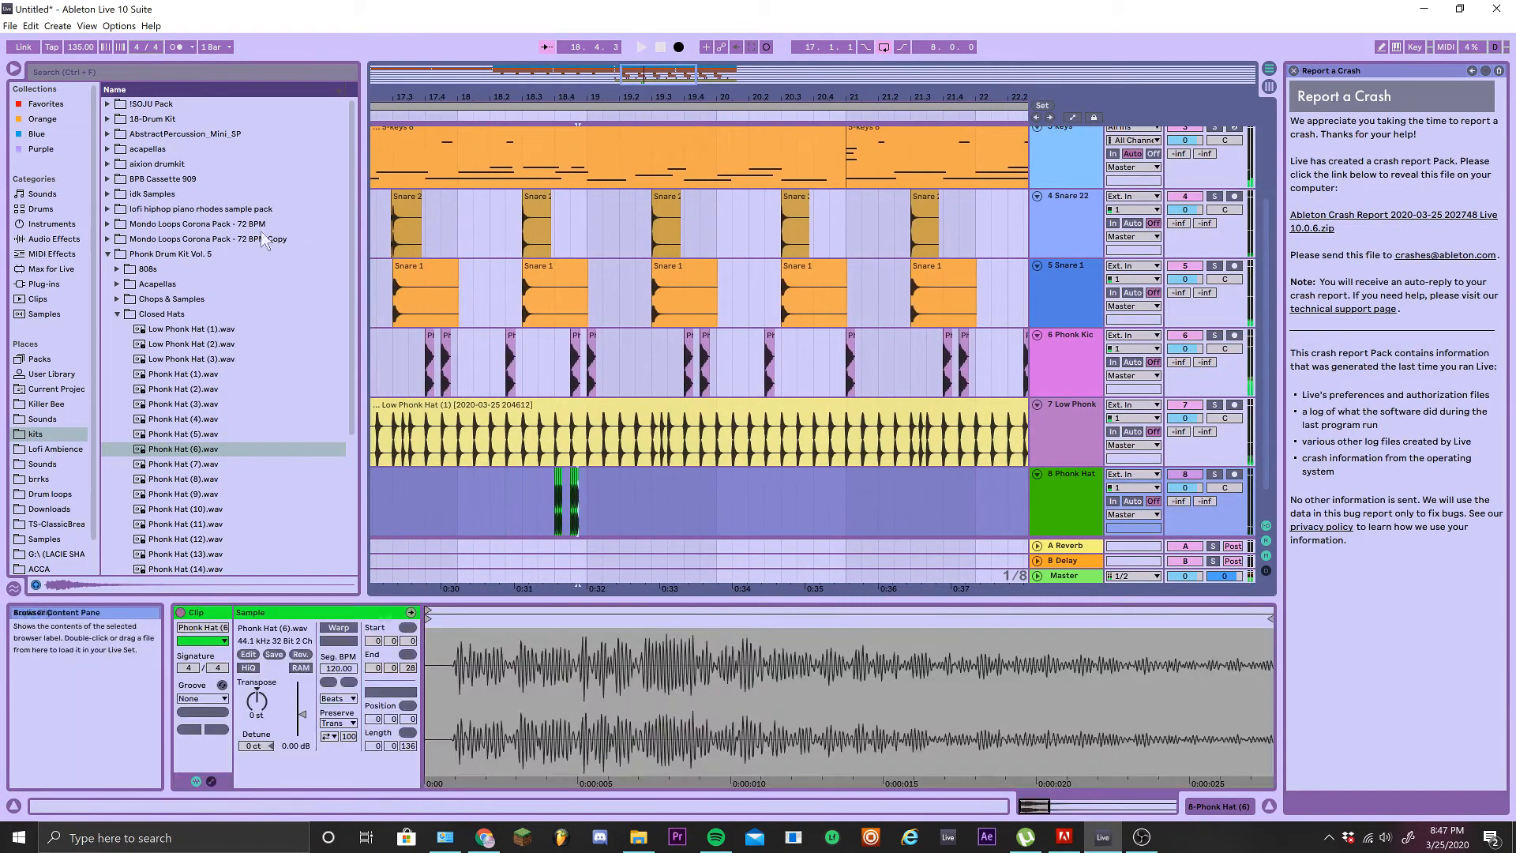
left_click(48, 149)
left_click(168, 111)
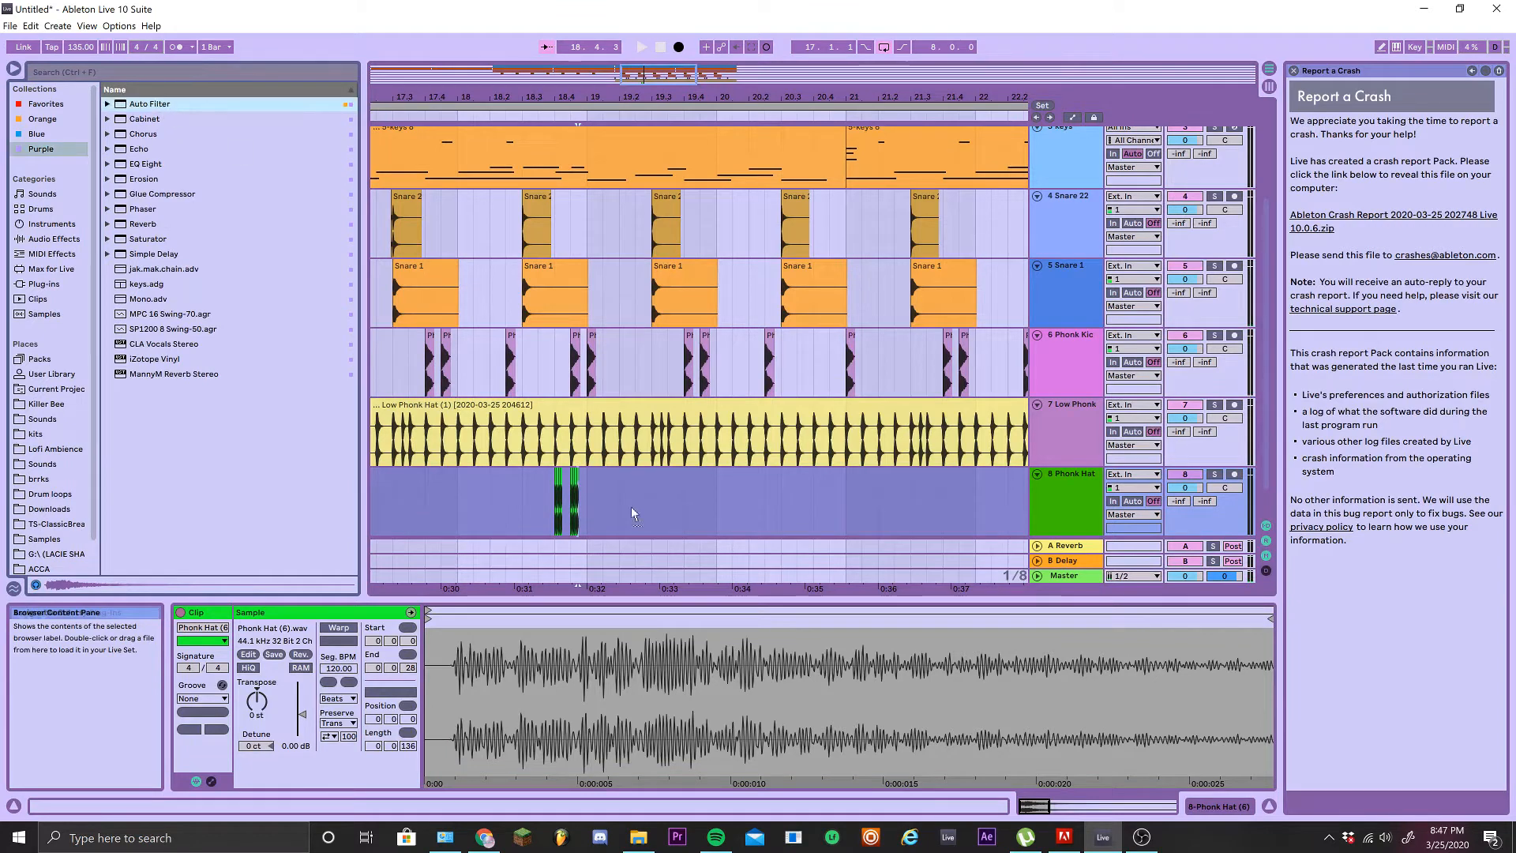
left_click_drag(365, 717, 350, 731)
key("space")
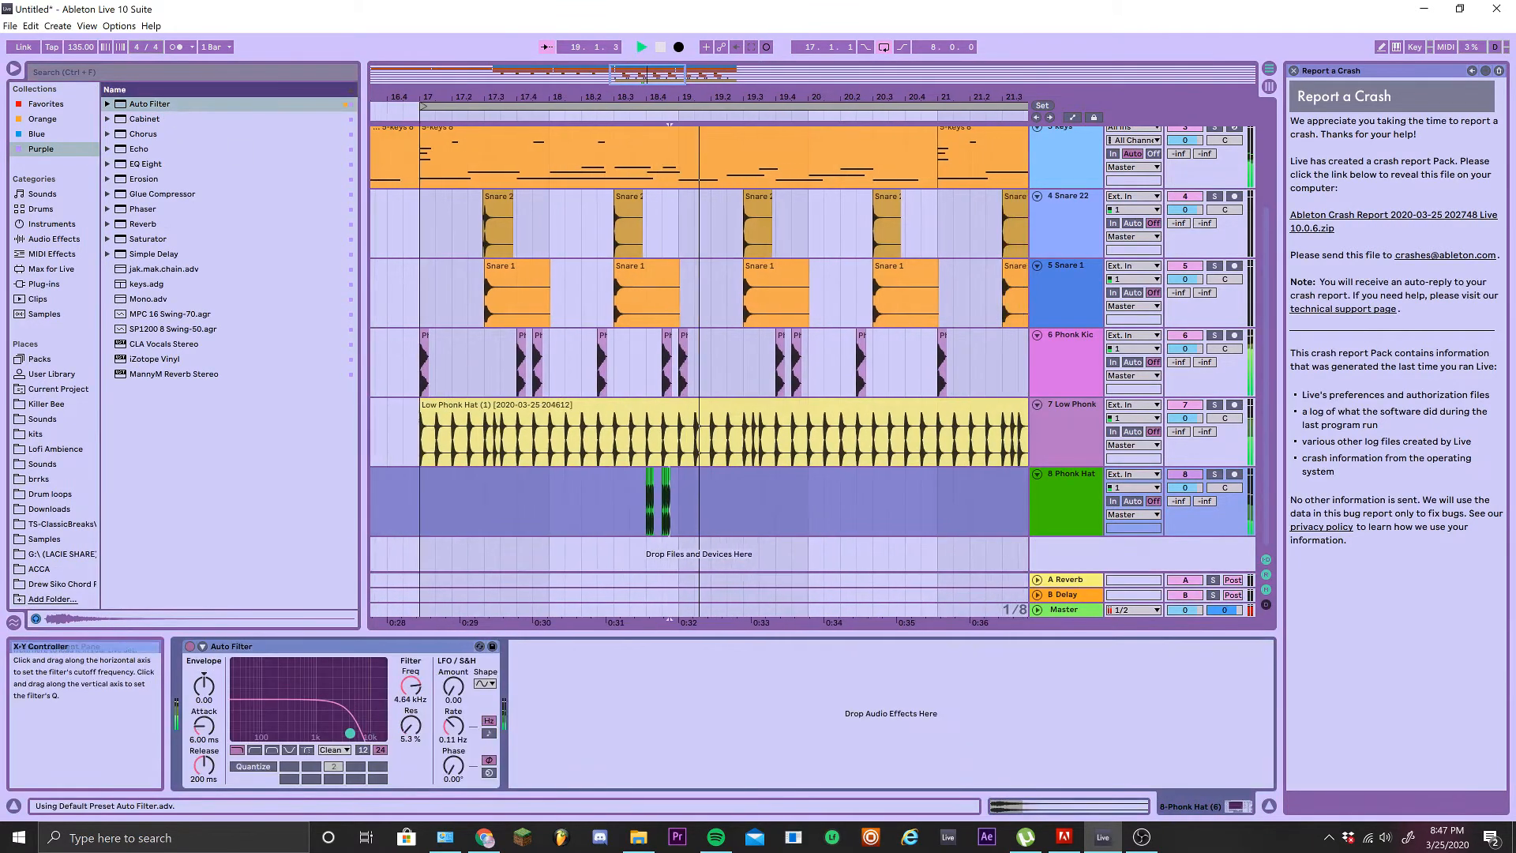
Duplicate bars 17 to 20 of the Phonk Hat track to 21.1.1 and stop playback after listening
left_click(620, 118)
scroll(727, 500, "down", 4)
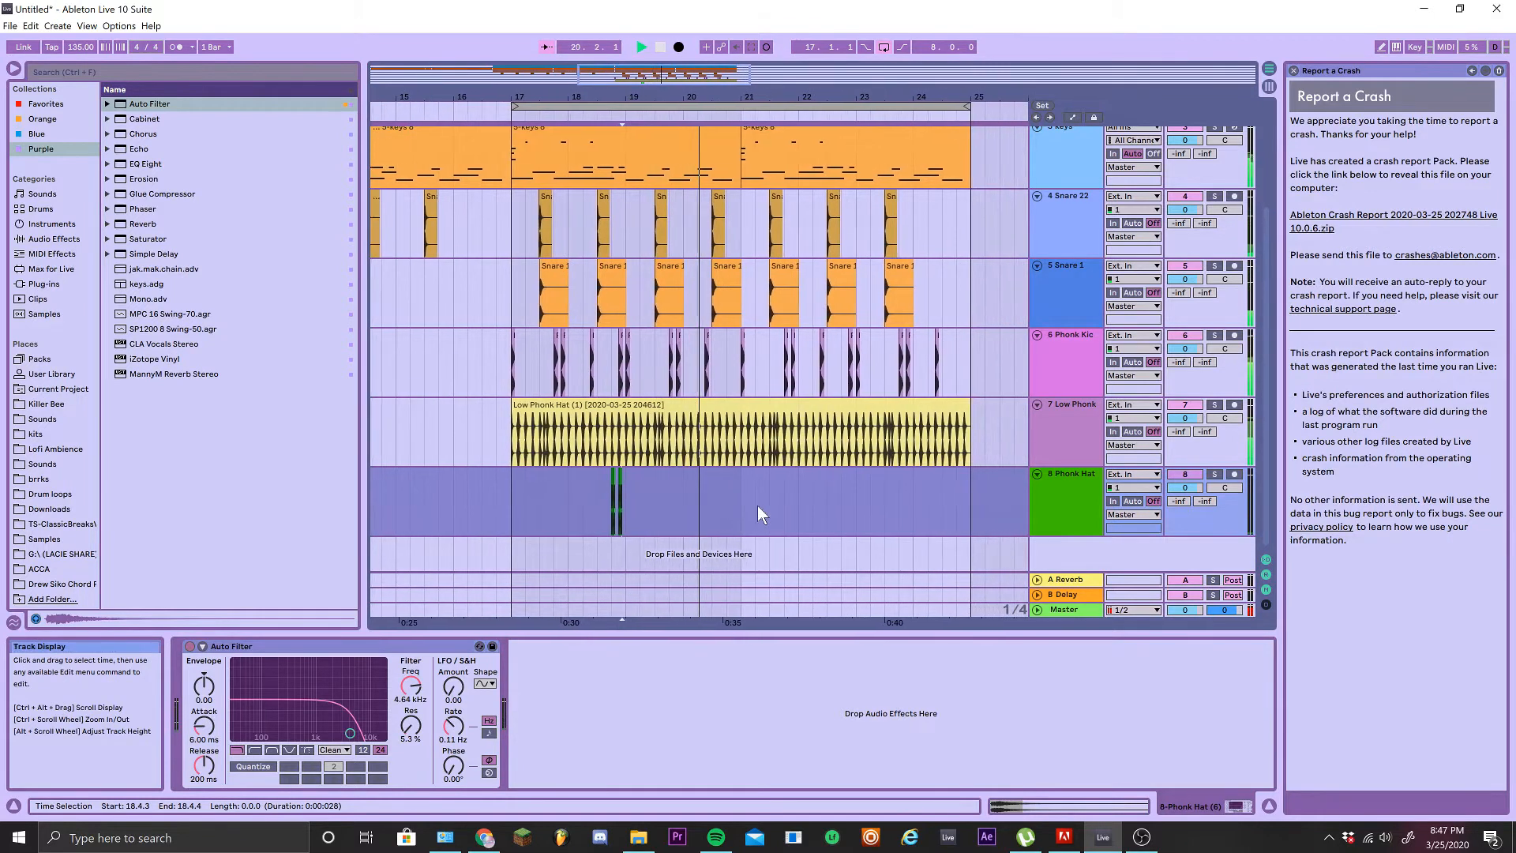
left_click_drag(736, 512, 501, 512)
key("ctrl+d")
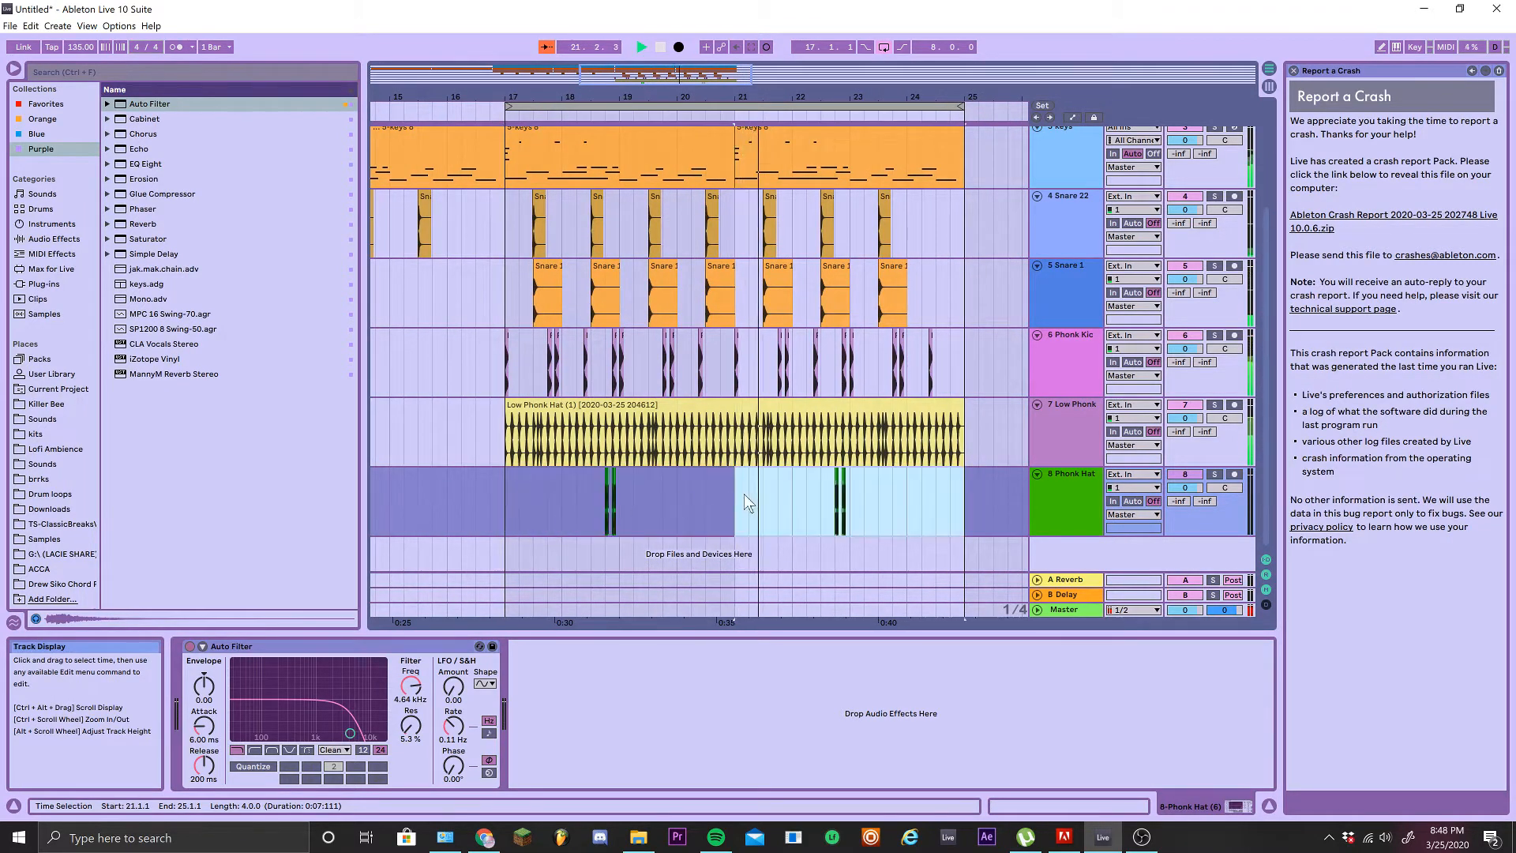
scroll(762, 494, "up", 3)
left_click_drag(768, 494, 621, 485)
scroll(649, 499, "down", 2)
key("space")
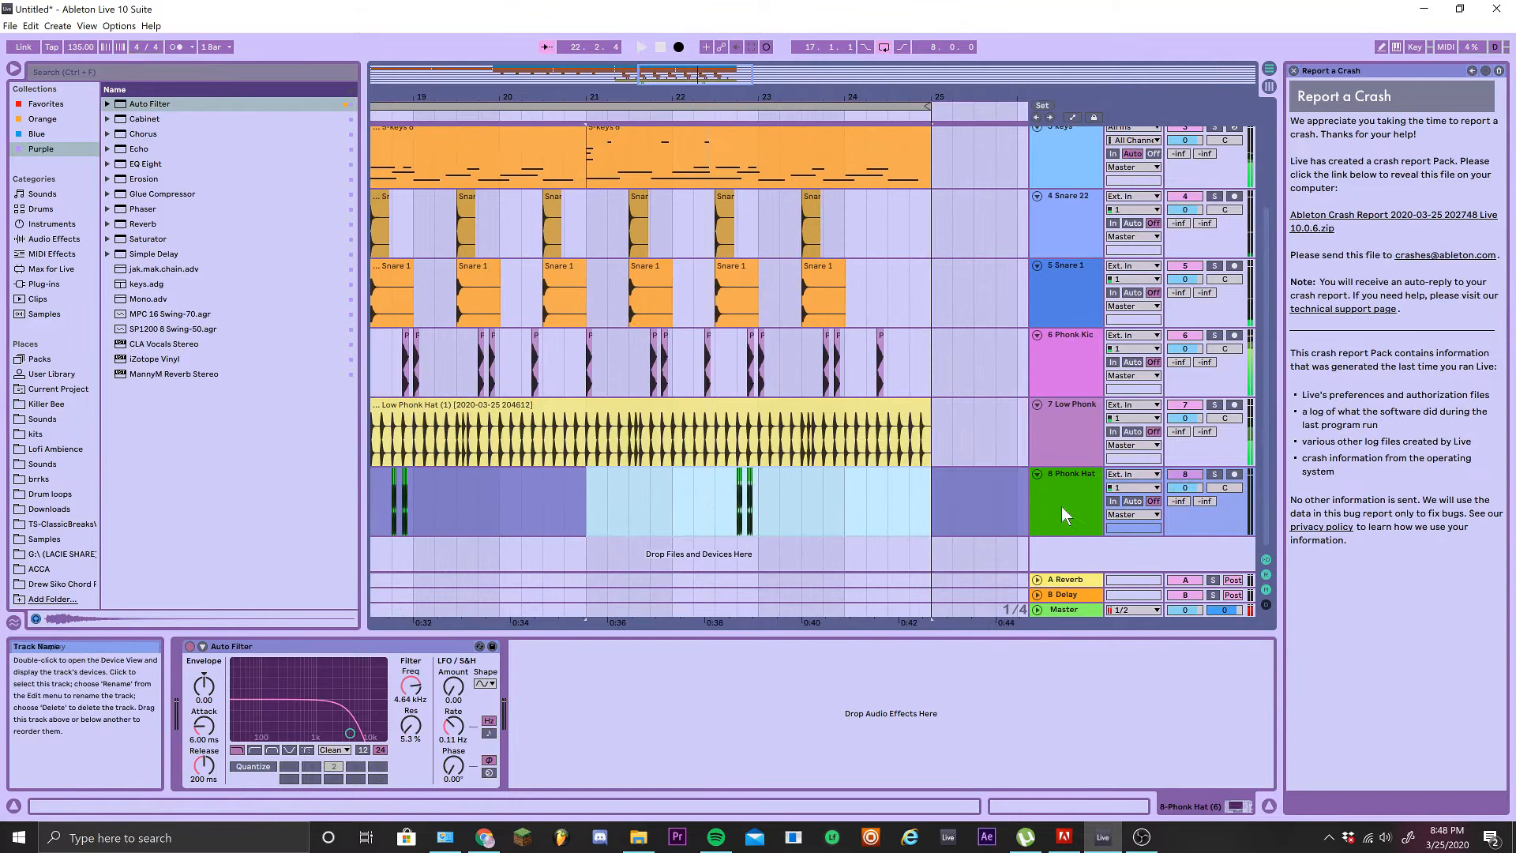
Insert a new audio track below the Phonk Hat track and look through the Killer Bee folder for samples
left_click(1061, 505)
key("ctrl+t")
left_click(45, 403)
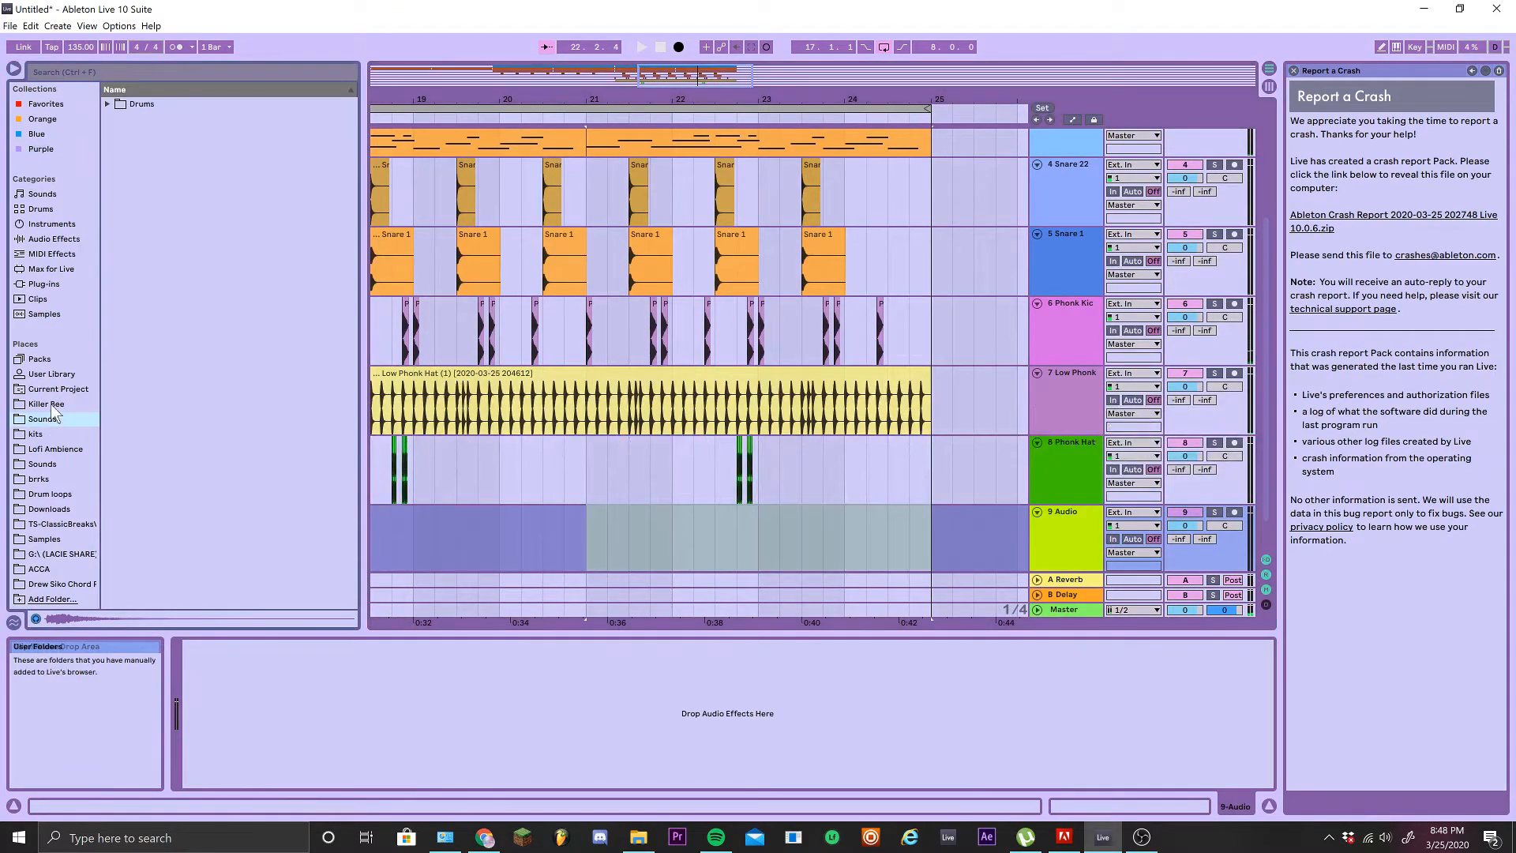
left_click(144, 225)
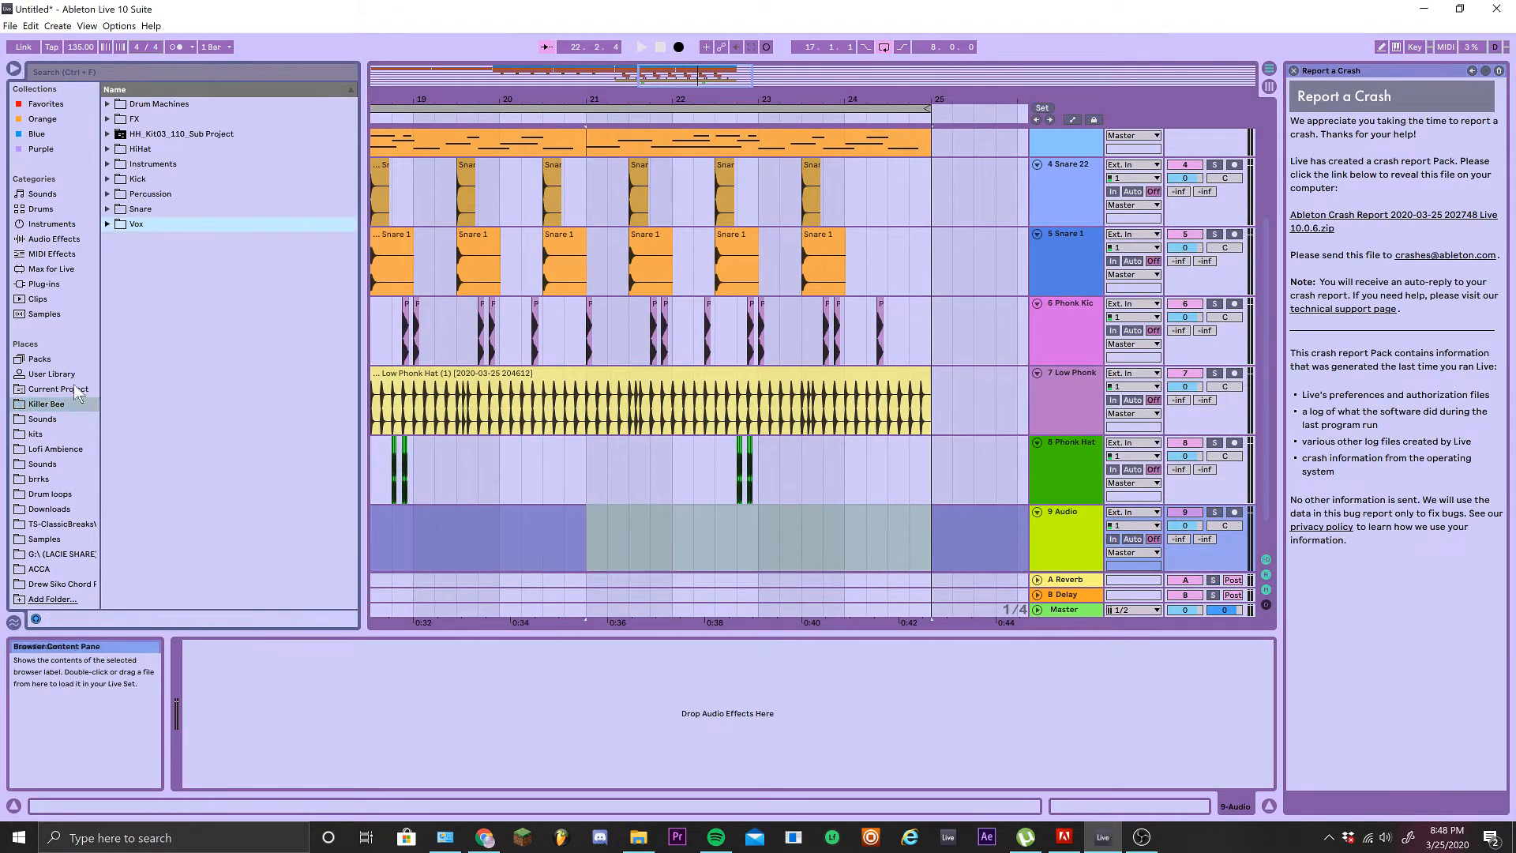
Browse the kits folder to the SwuM Drum Kit's HiHats folder and audition its hi-hat samples
left_click(45, 431)
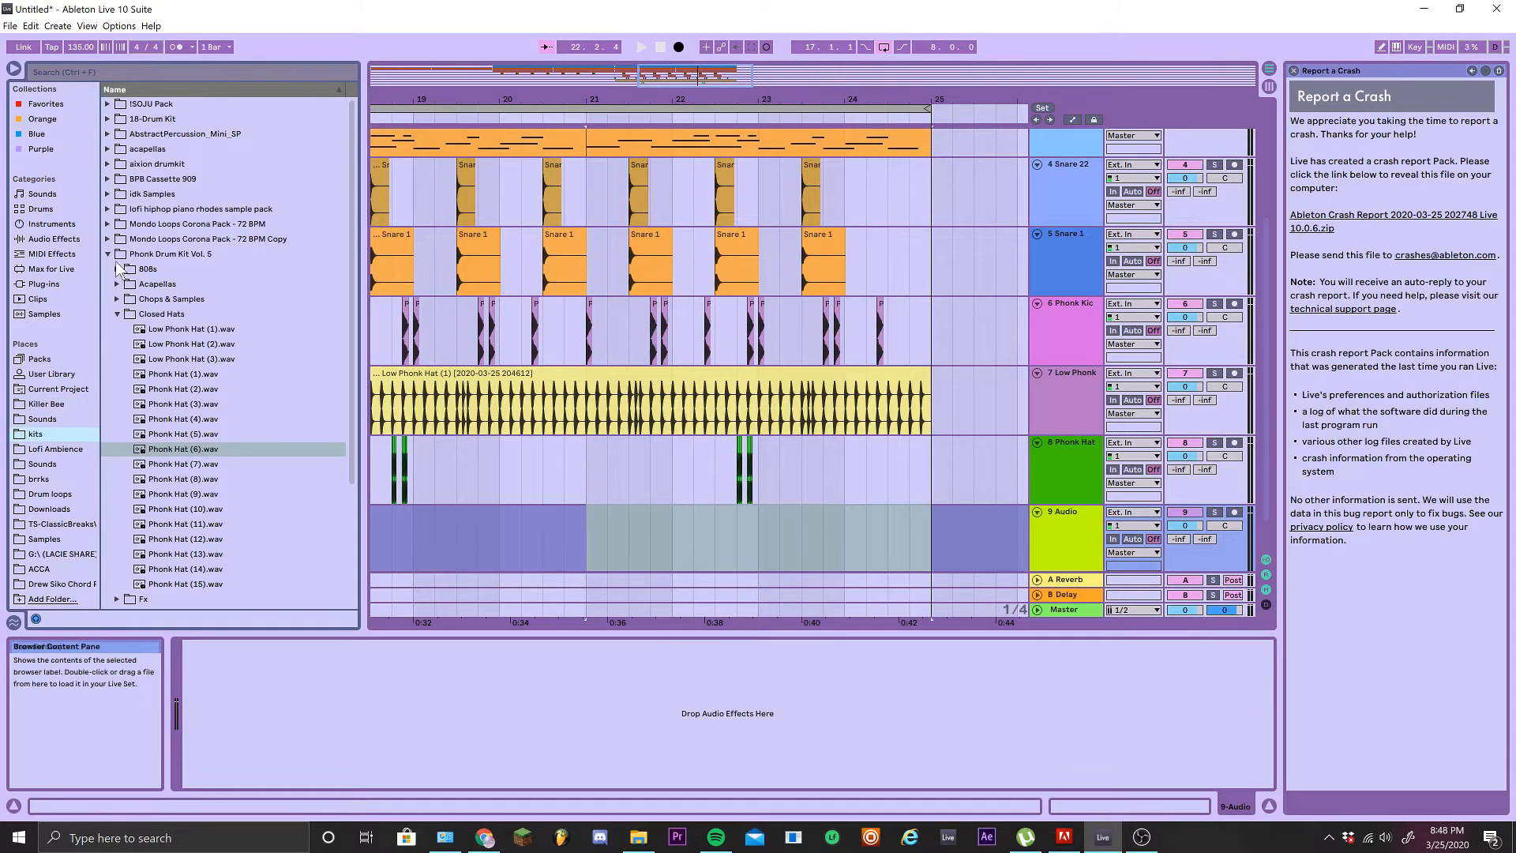
left_click(108, 254)
double_click(141, 285)
key("Down")
key("Down")
key("Down")
key("Down")
key("Down")
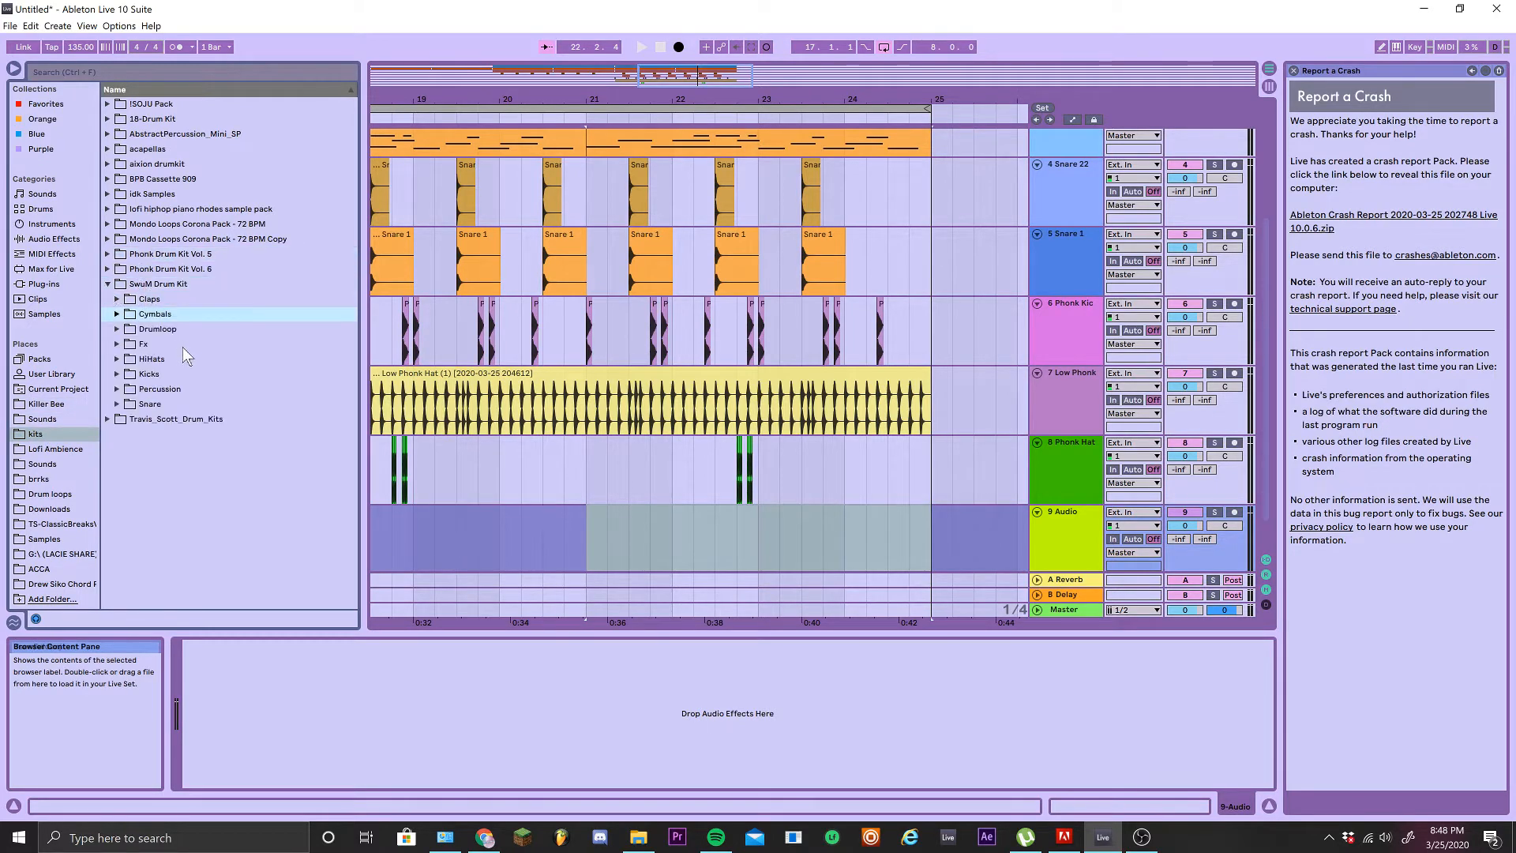
key("Right")
key("Down")
key("Down")
key("Down")
key("Down")
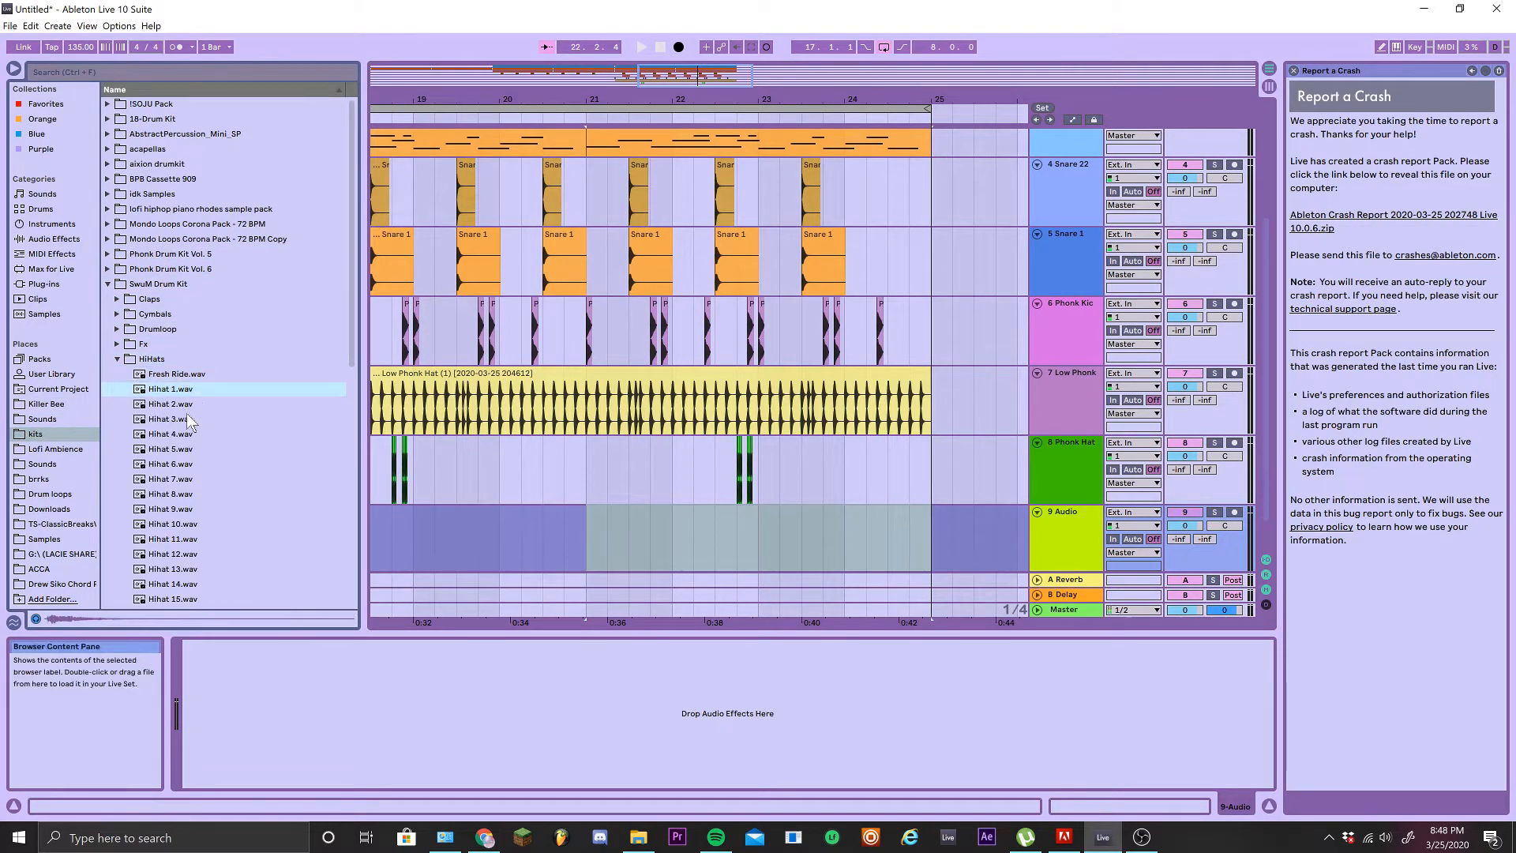
key("Up")
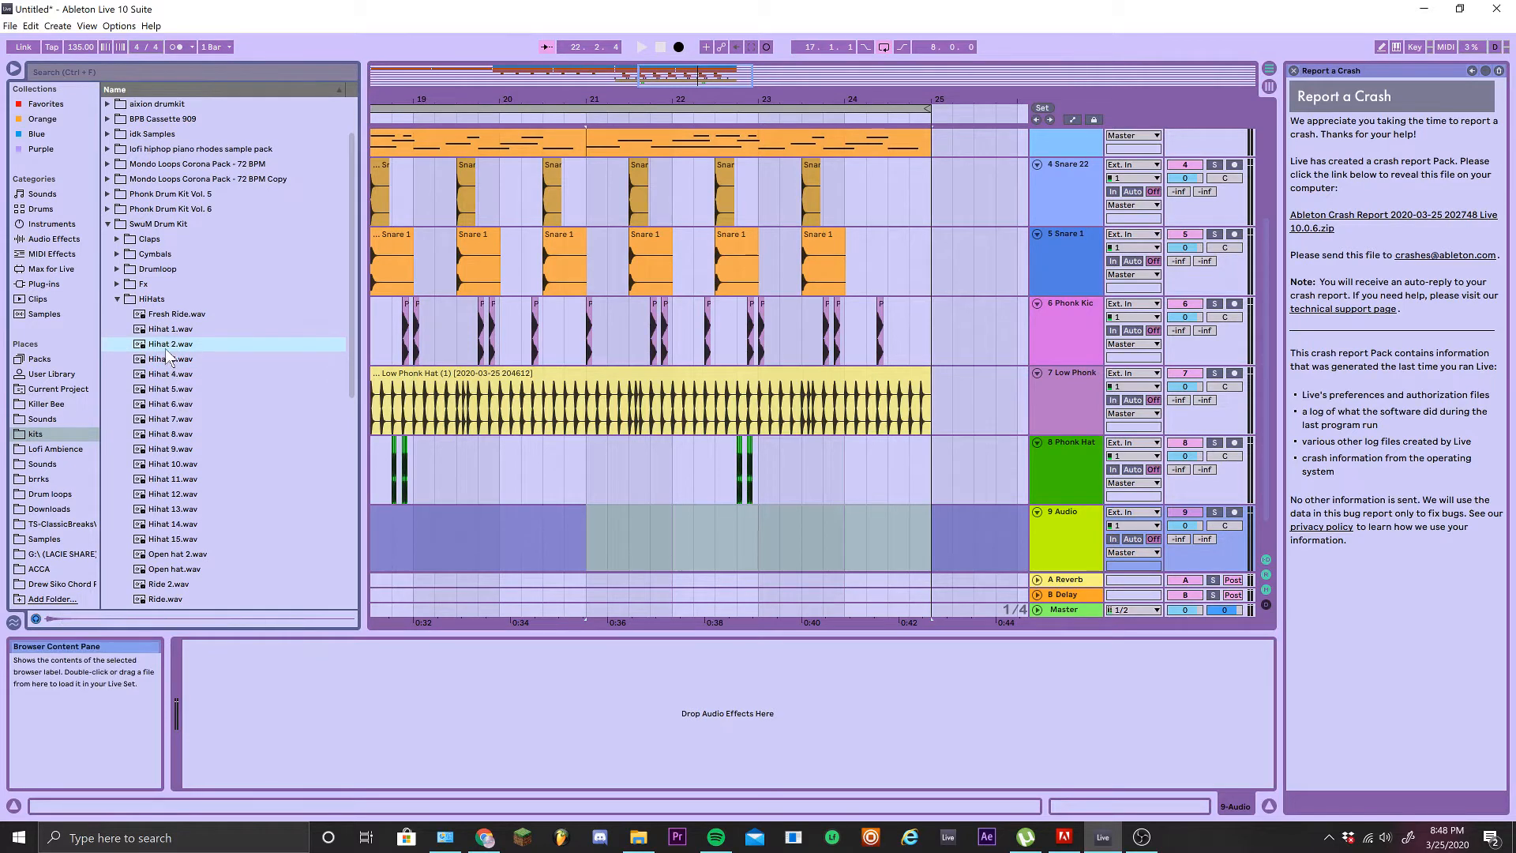
Place Hihat 2.wav at 21.3.1 on the empty audio track and duplicate its opening 148 ms three times to form a roll
left_click_drag(167, 345, 649, 481)
left_click_drag(595, 537, 630, 545)
scroll(630, 545, "up", 2, "ctrl")
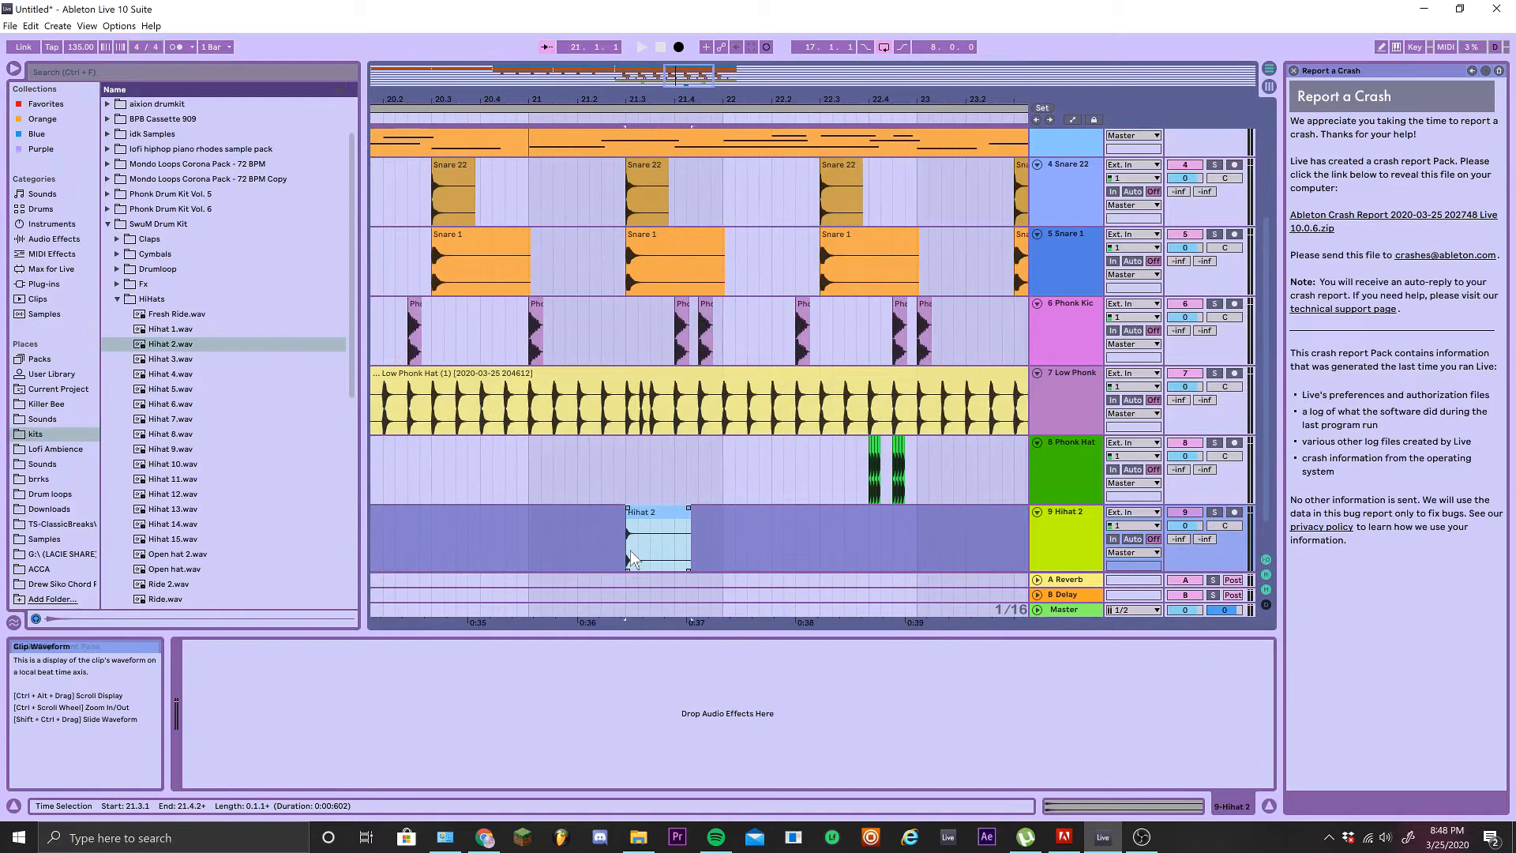
scroll(643, 554, "up", 2, "ctrl")
left_click_drag(634, 552, 594, 549)
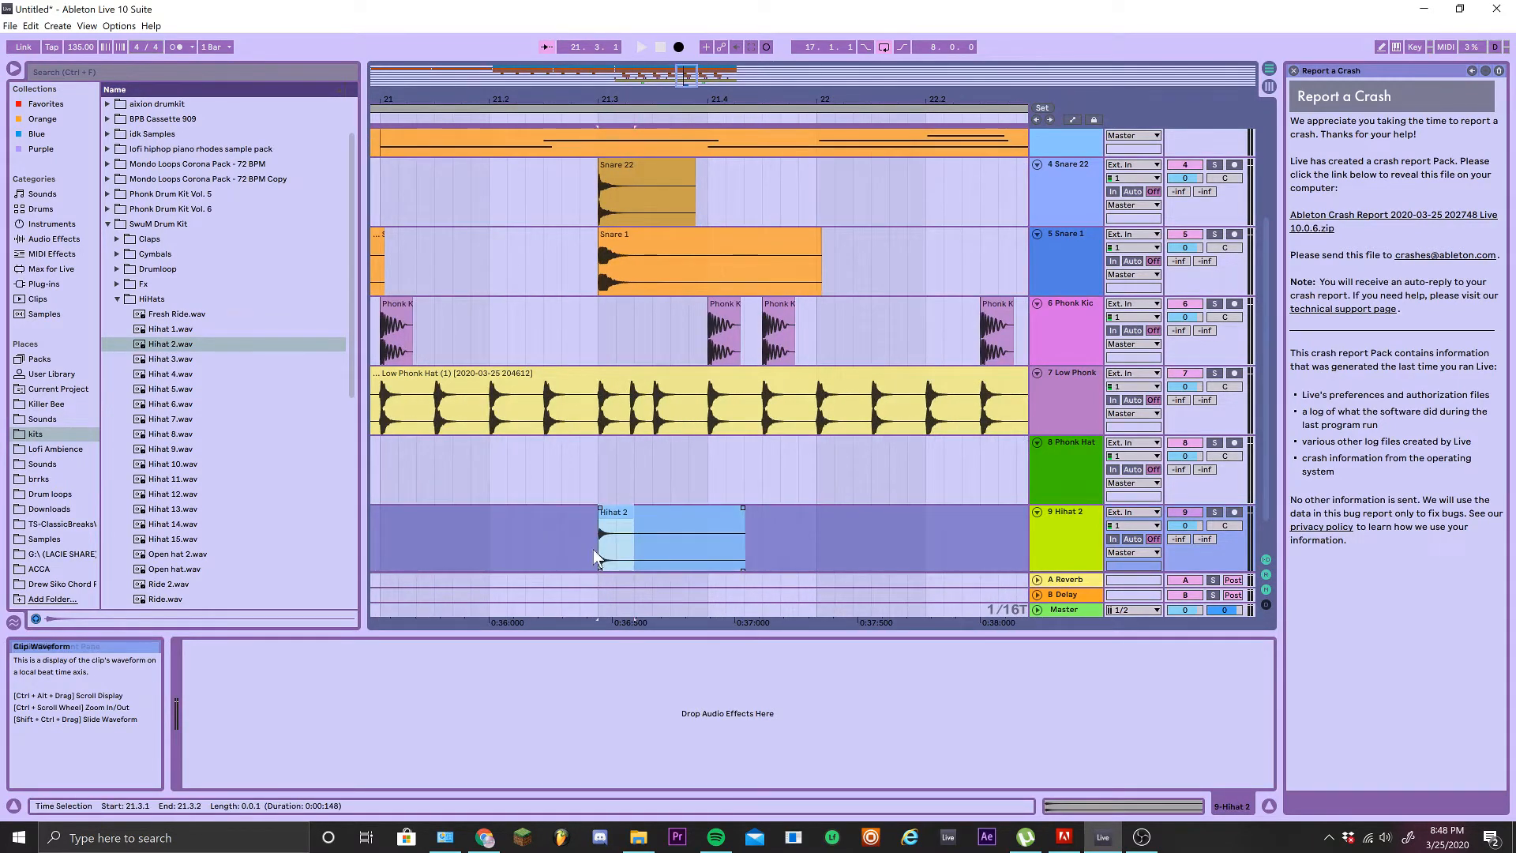
key("ctrl+d")
key("ctrl+d")
key("ctrl+d")
Cut the Low Phonk Hat clip out between 21.3.1 and 21.4.1 and play the result
left_click(711, 422)
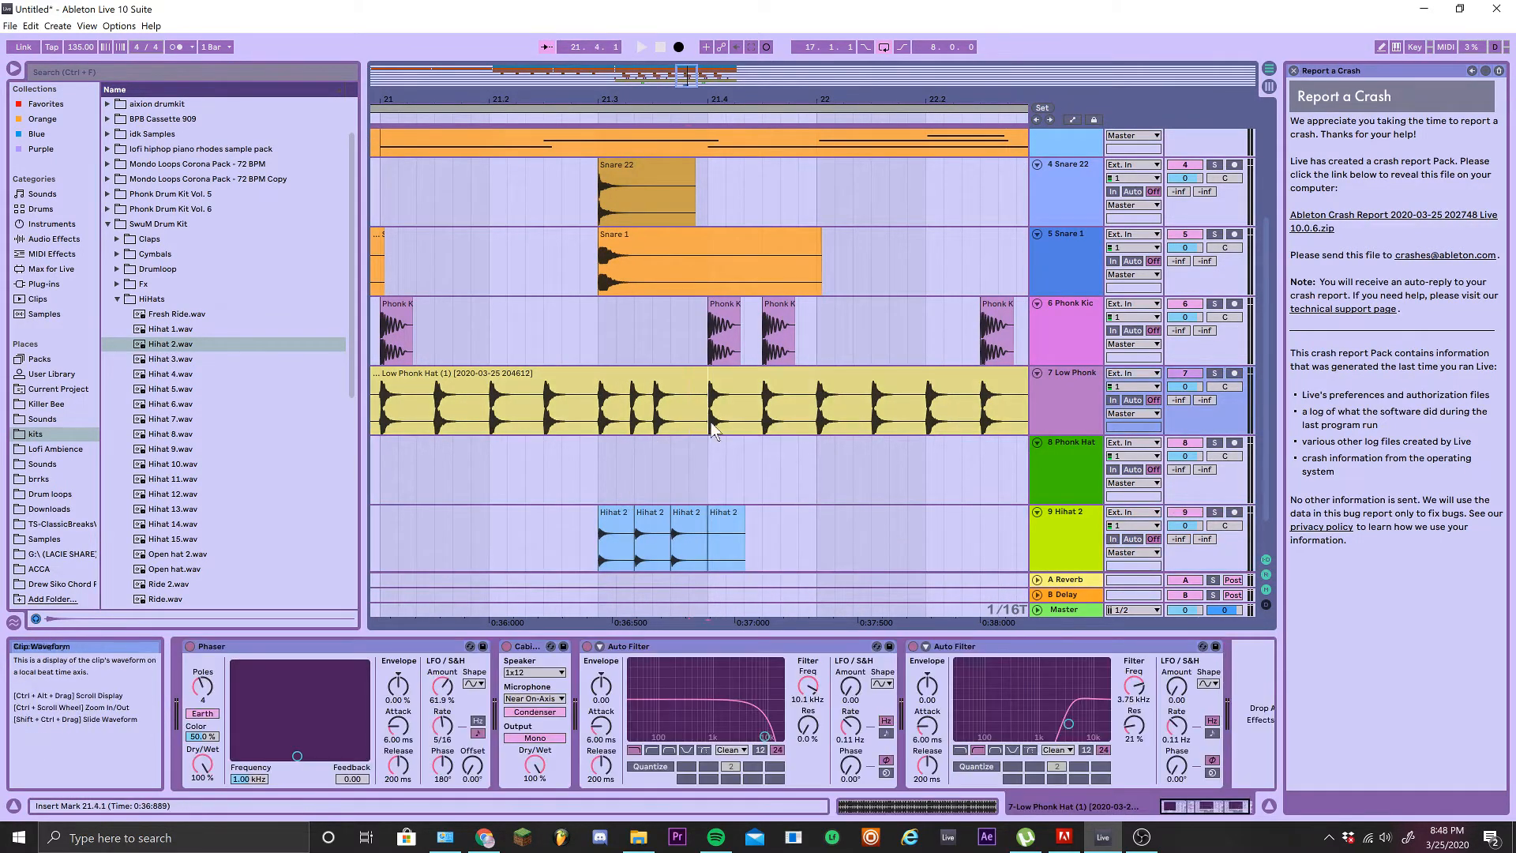
key("Delete")
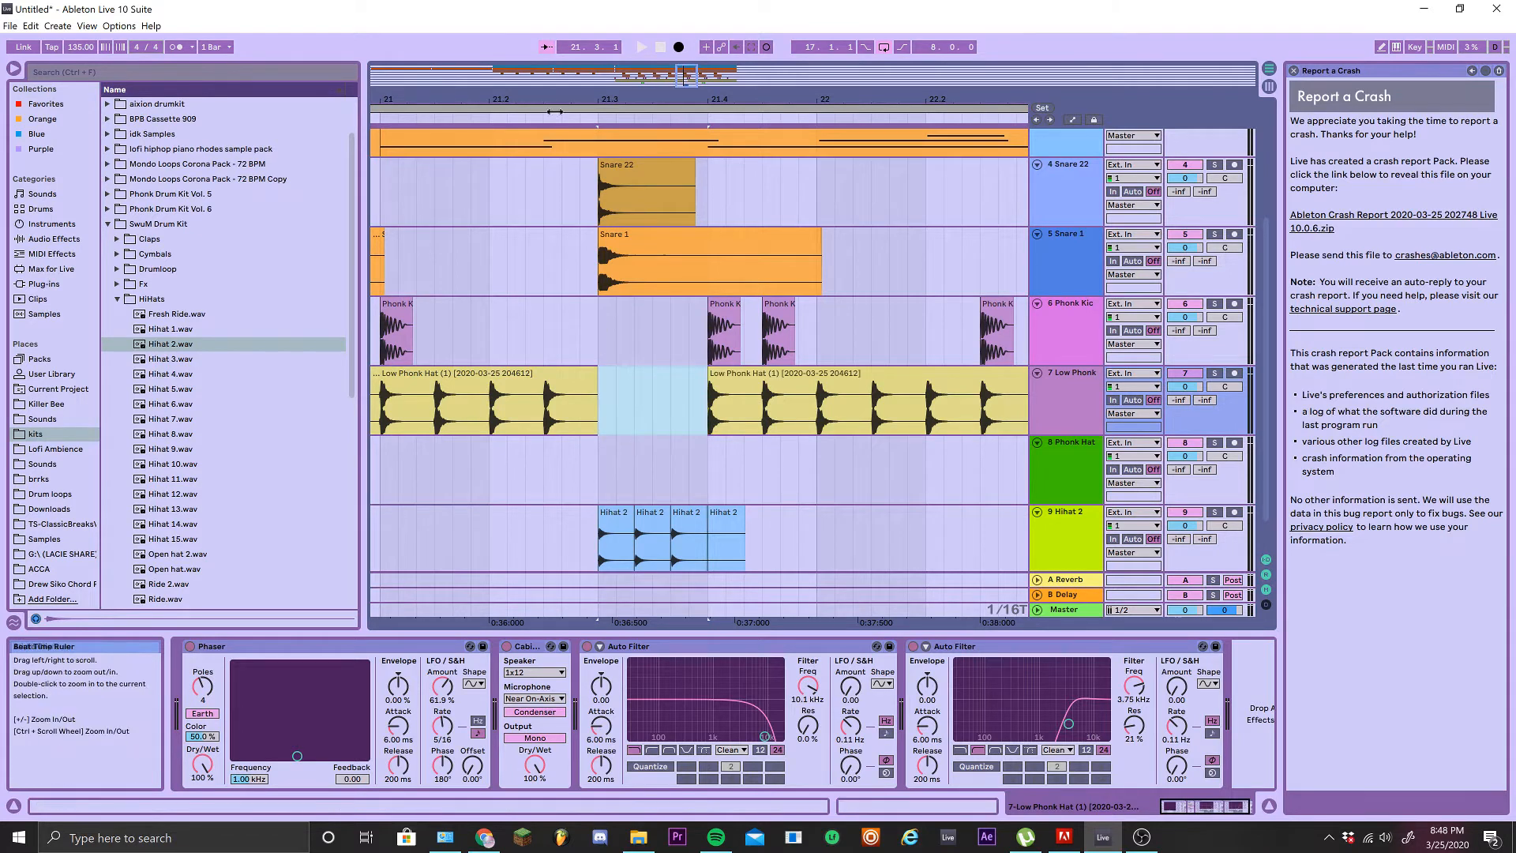
key("space")
scroll(621, 332, "down", 5, "ctrl")
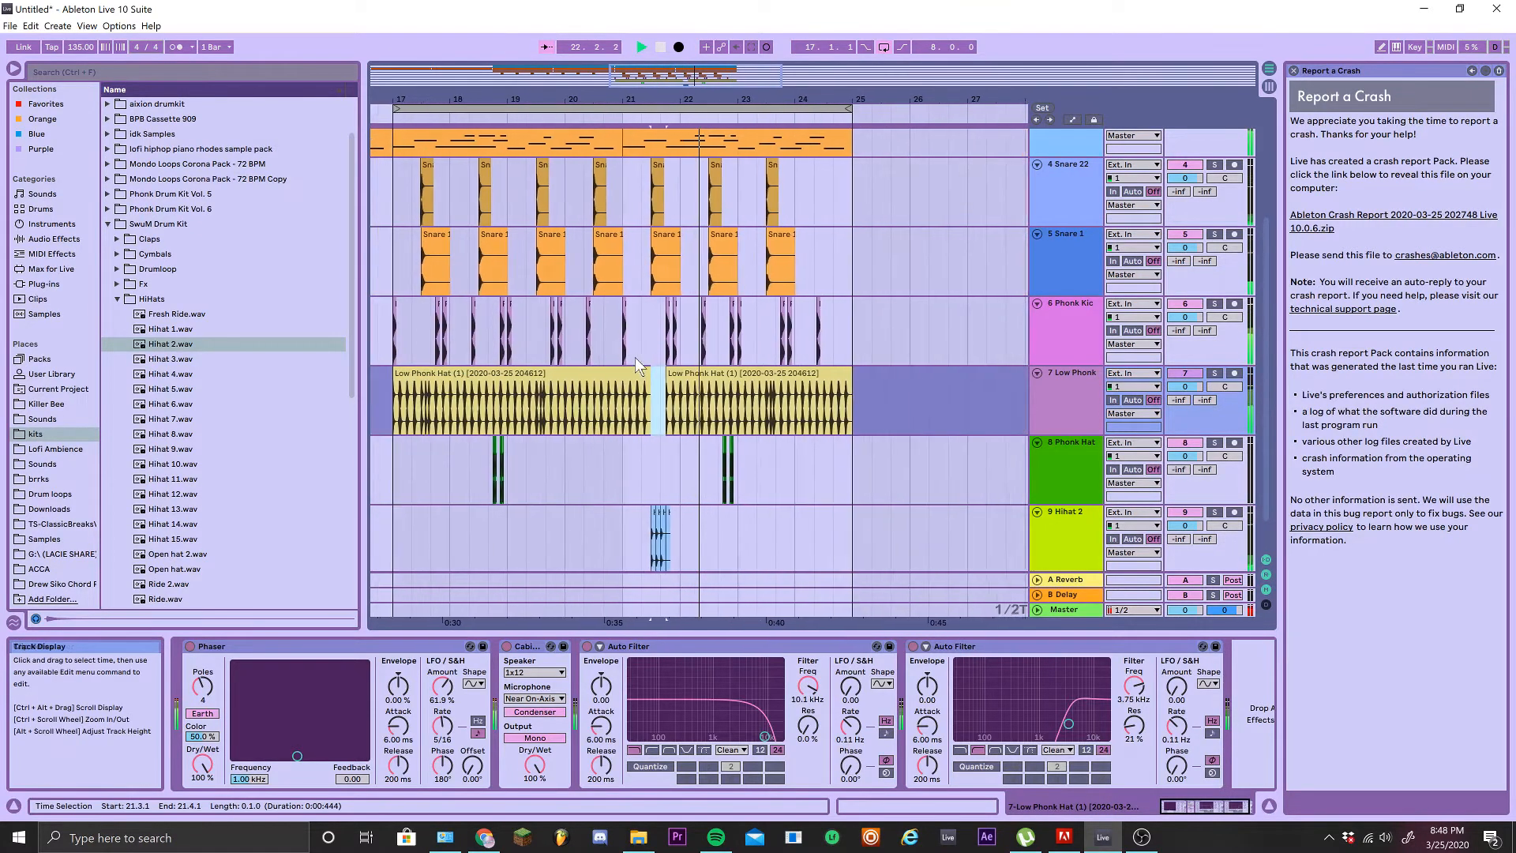
Duplicate bars 21 and 22 of the Hihat 2 track to 23.1.1 and stop playback after listening
left_click_drag(671, 534, 553, 560)
key("ctrl+d")
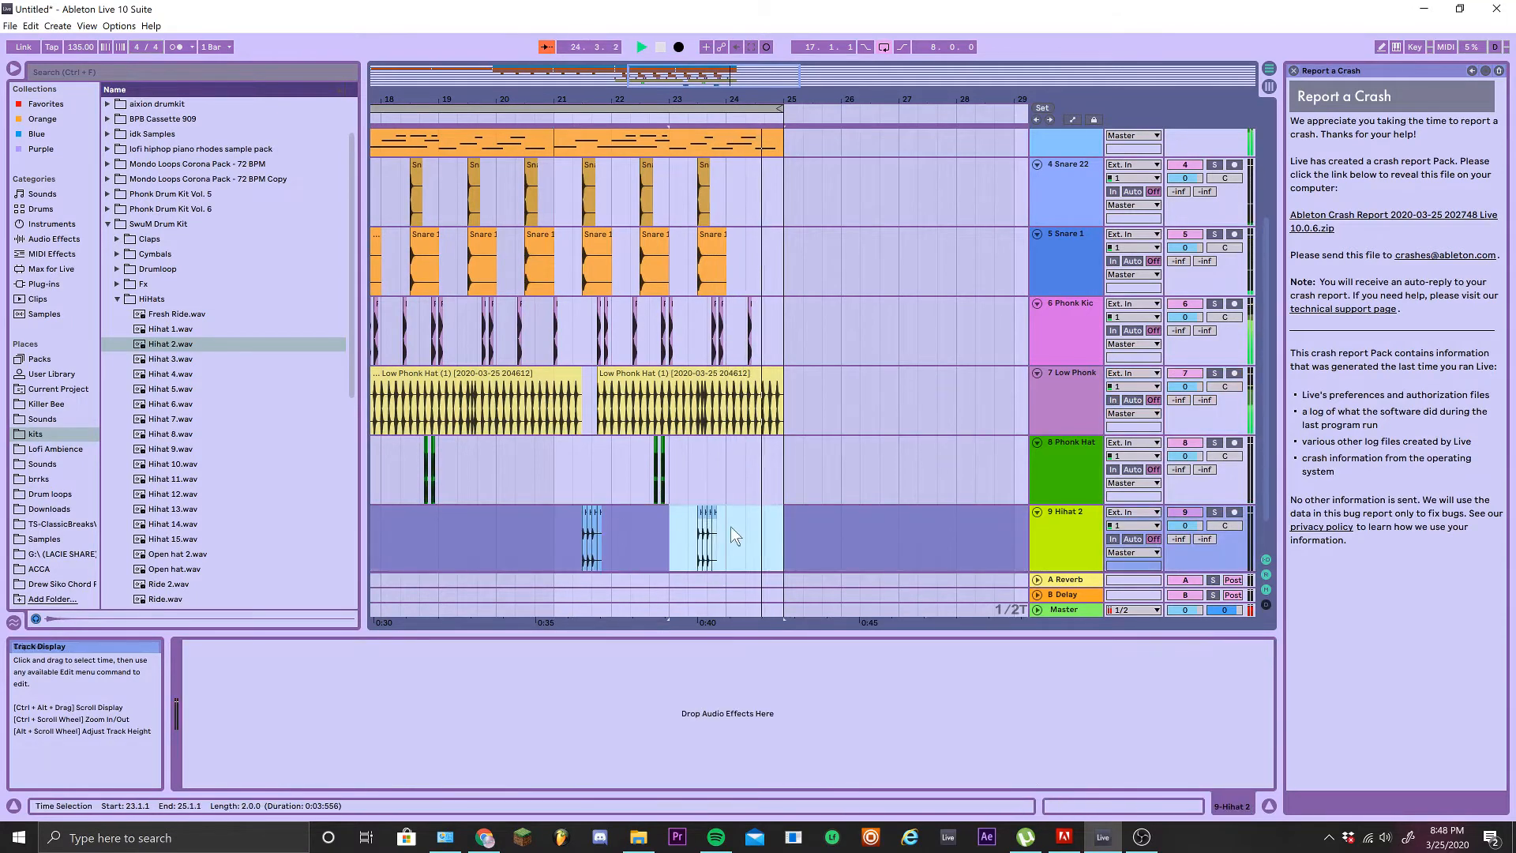
key("space")
Cut the Low Phonk Hat clip out between 23.3.1 and 23.4.2 and play from around bar 23
scroll(732, 529, "up", 4)
left_click_drag(655, 424, 704, 430)
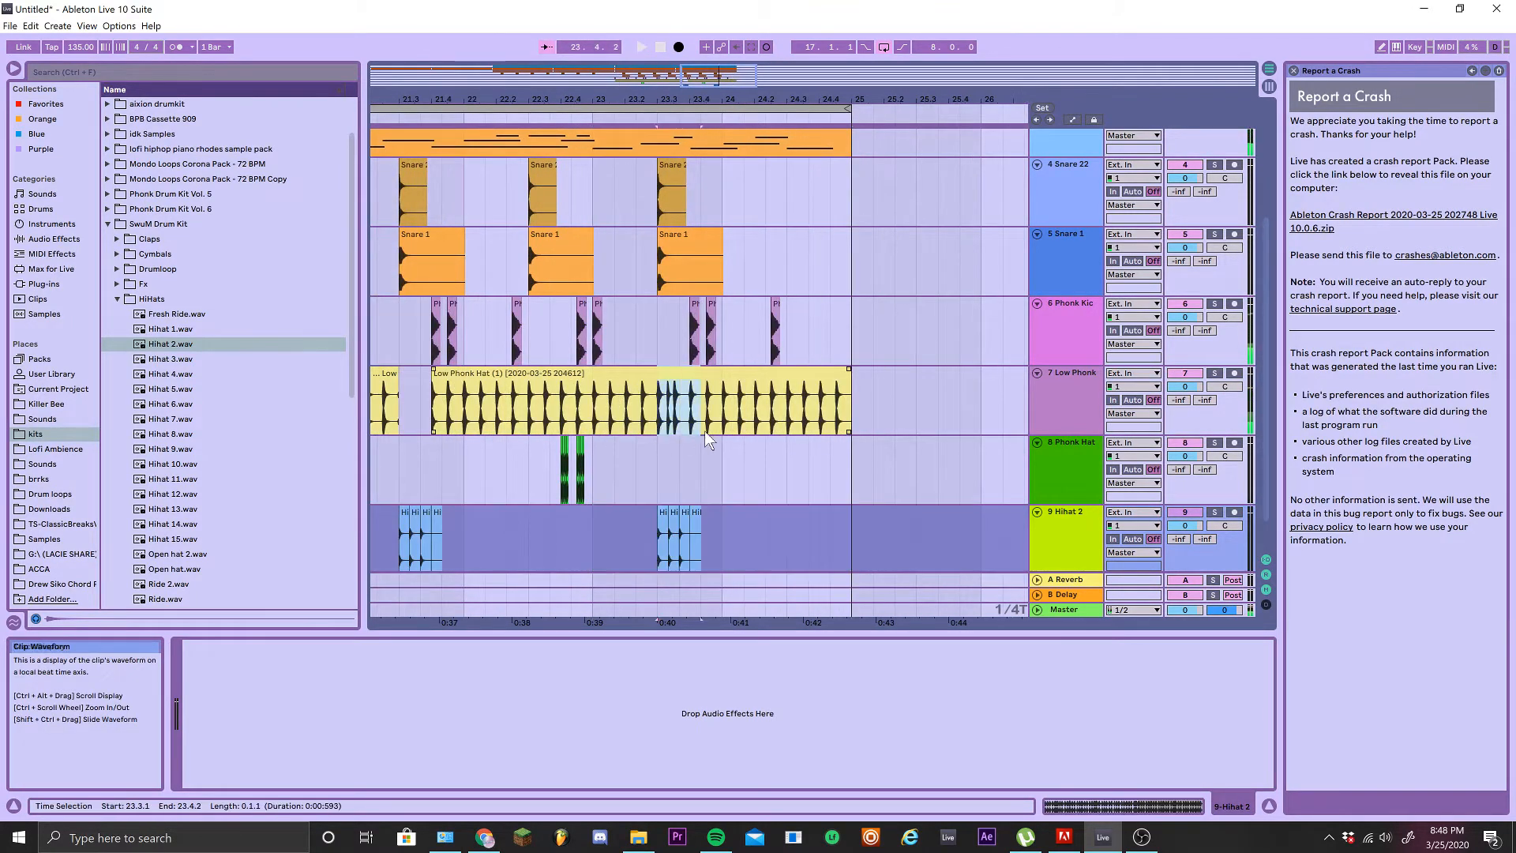
key("Delete")
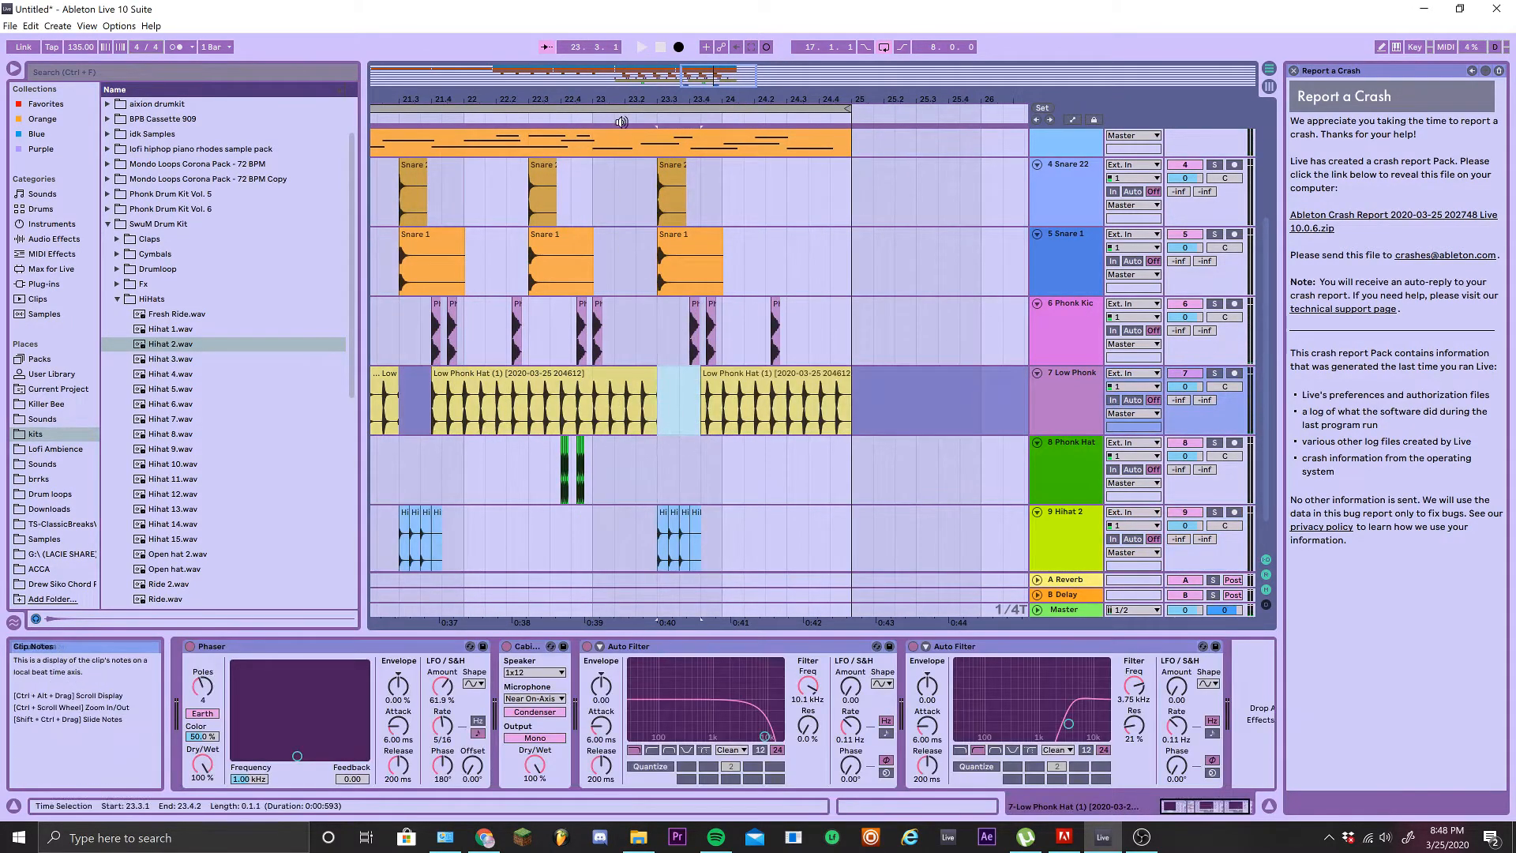
left_click(621, 121)
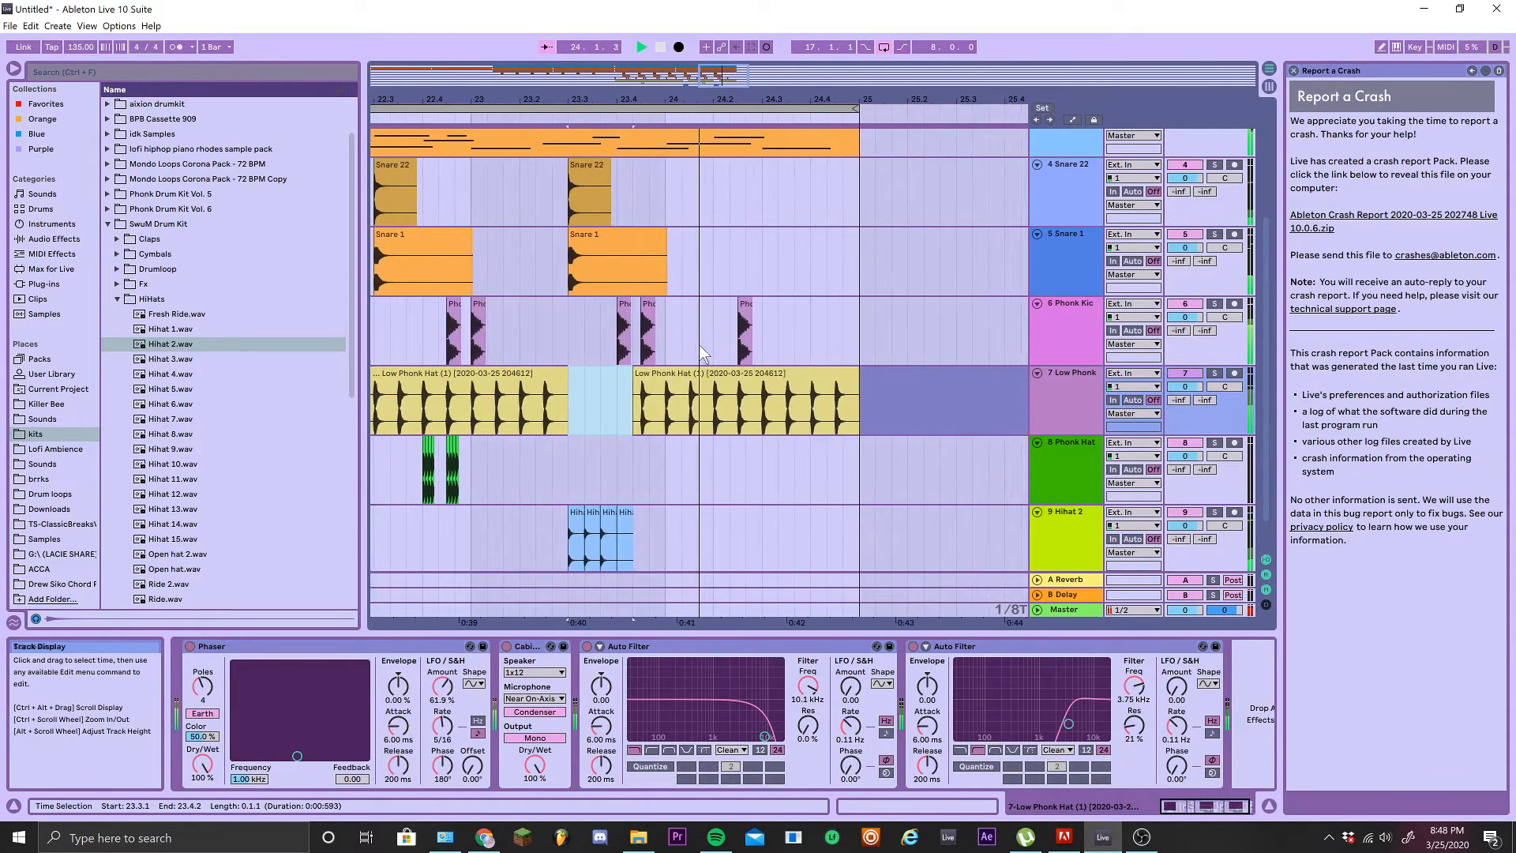
Duplicate the Low Phonk Hat slice from 24.4.1 to 24.4.2 three times up to 25.1.1 and play the ending
scroll(695, 371, "down", 8)
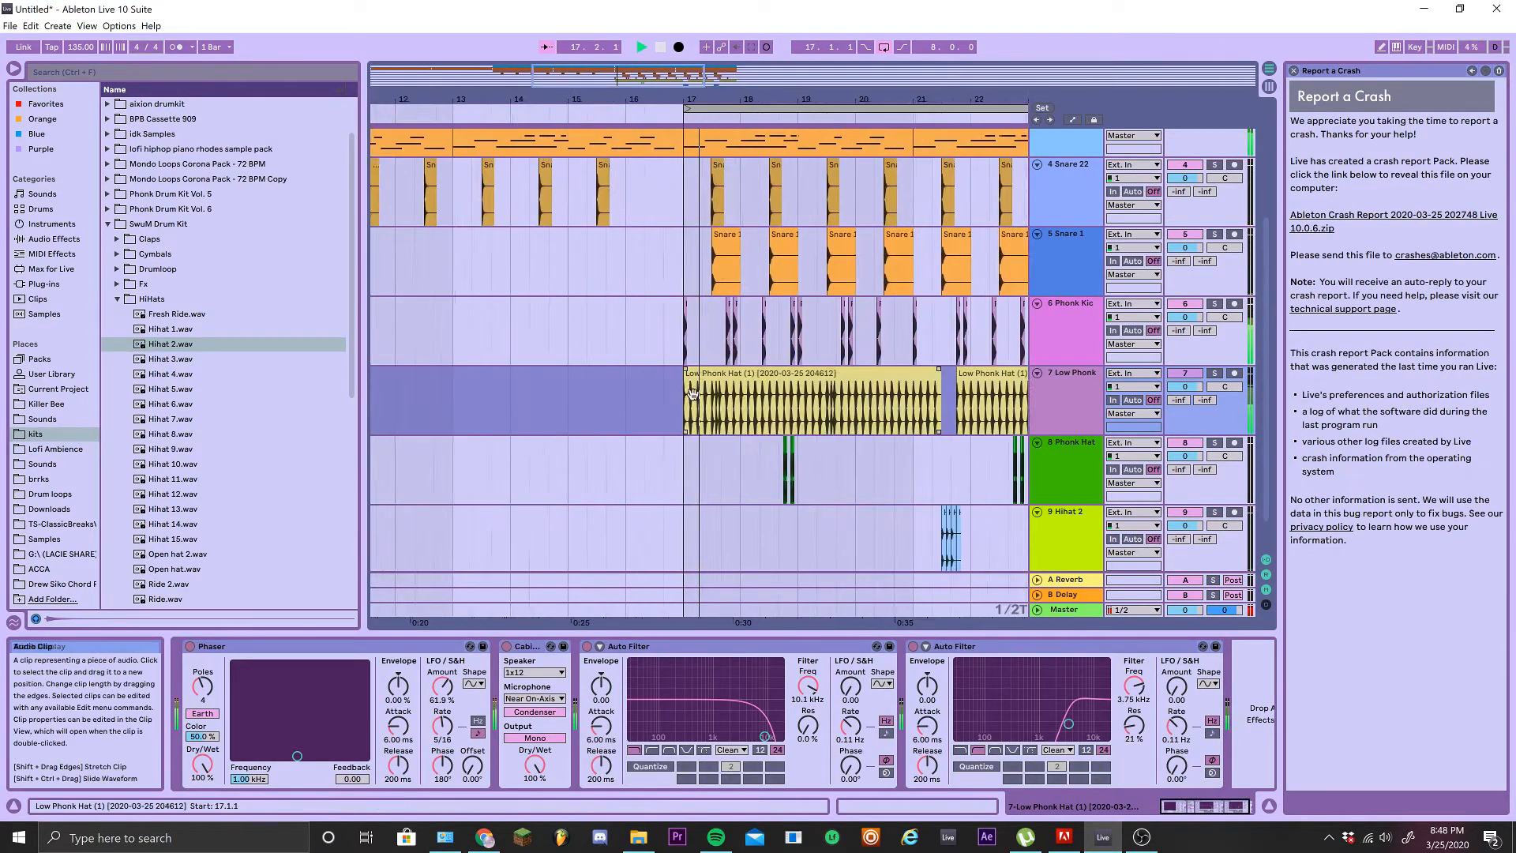
left_click_drag(692, 393, 390, 454)
scroll(829, 485, "up", 3)
left_click_drag(829, 485, 630, 434)
scroll(594, 428, "up", 5)
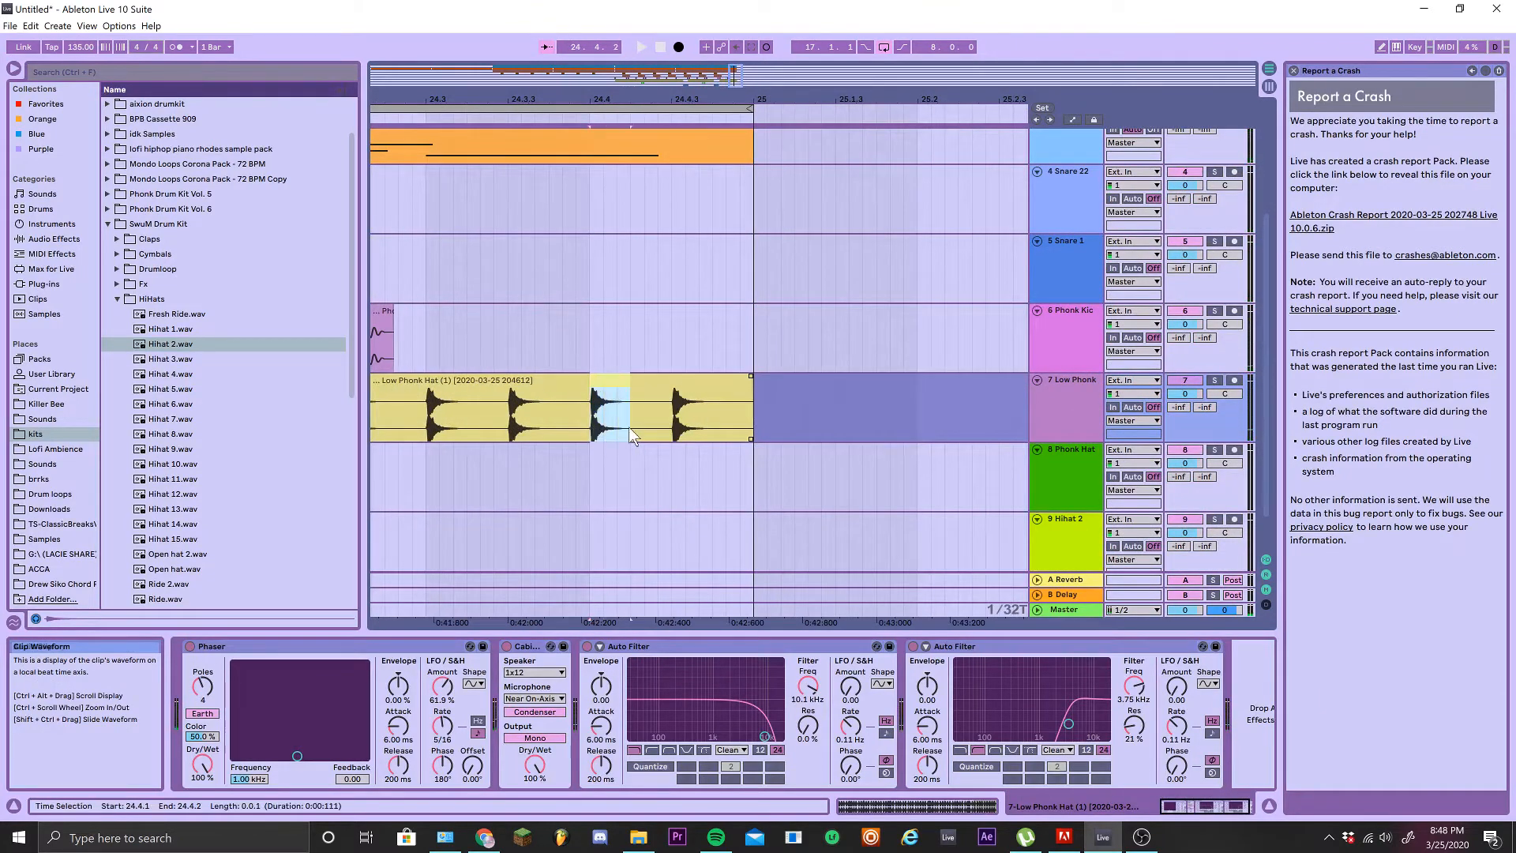
key("ctrl+d")
key("ctrl+d")
key("ctrl+d")
left_click(616, 116)
Copy the Phonk Hat roll at 22.4.3 to the end of bar 24 on the same track during playback
scroll(671, 438, "down", 5)
left_click_drag(711, 462, 363, 457)
scroll(813, 446, "down", 5)
left_click_drag(848, 446, 500, 424)
scroll(668, 479, "up", 5)
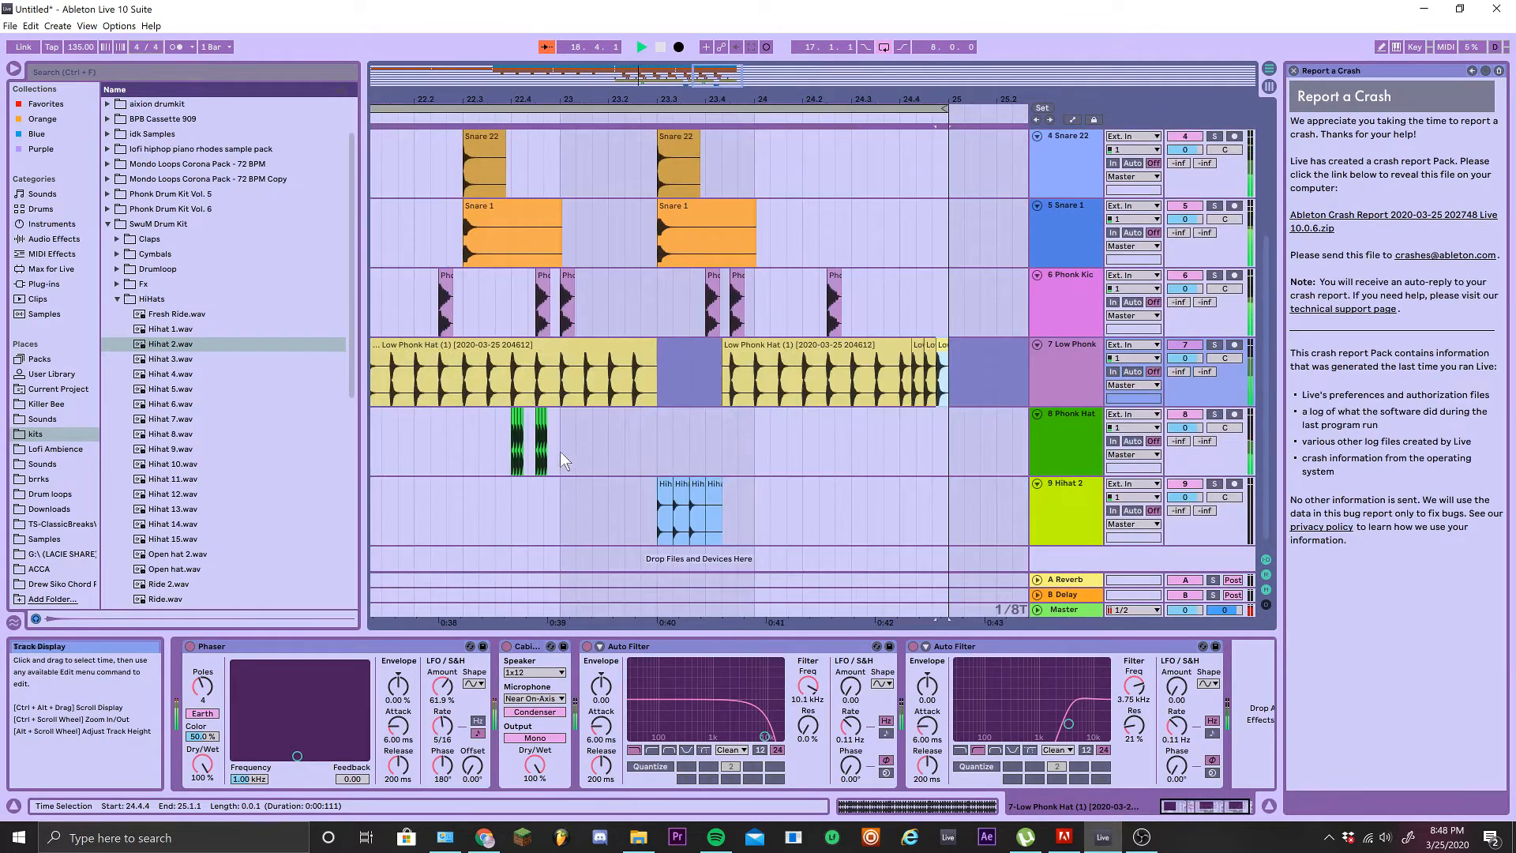
left_click(736, 450)
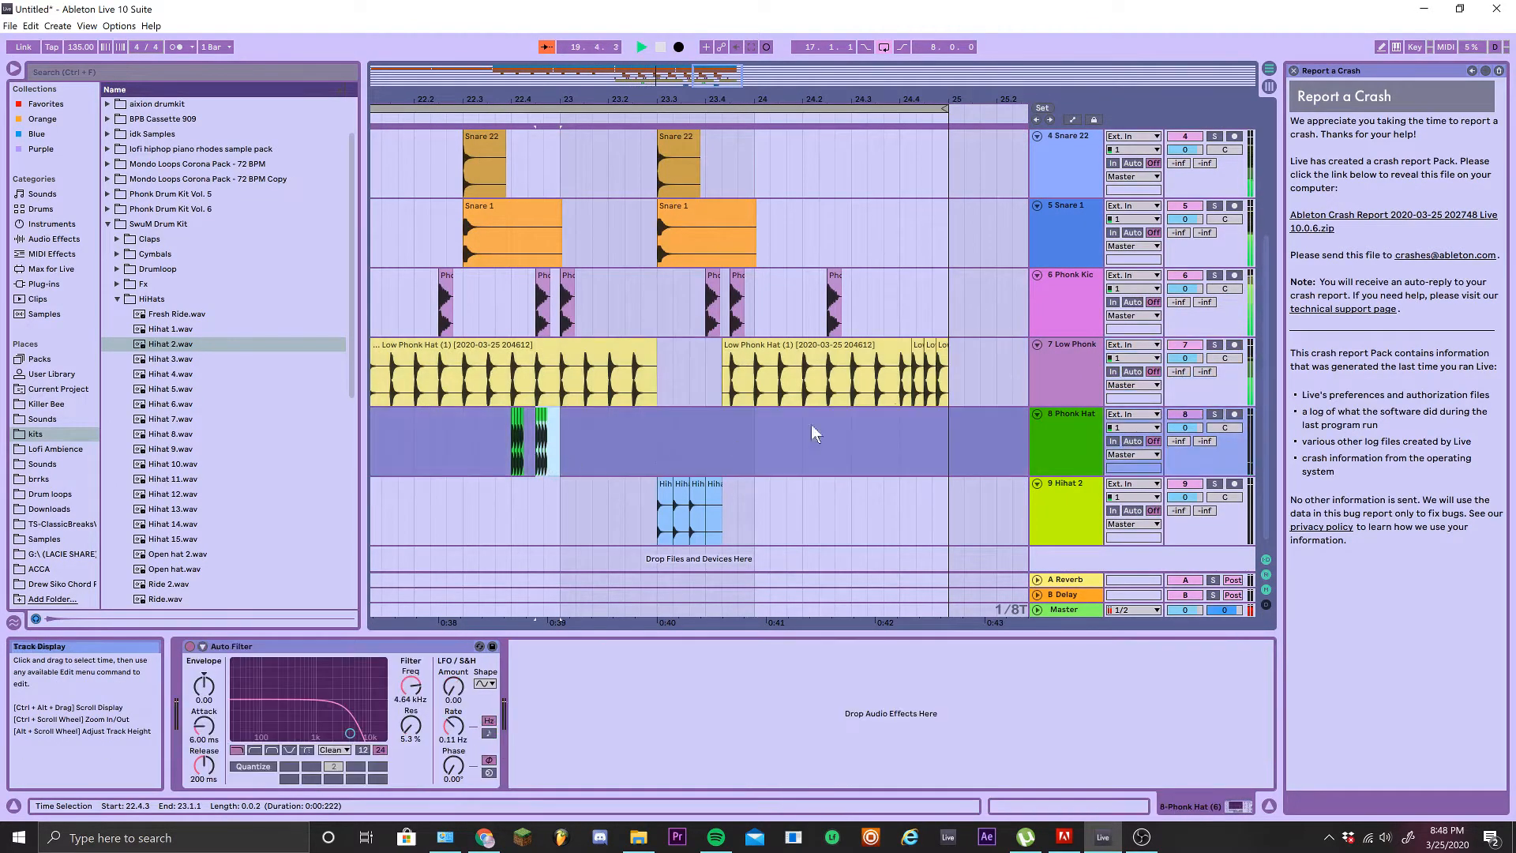
left_click(888, 120)
scroll(851, 305, "down", 5)
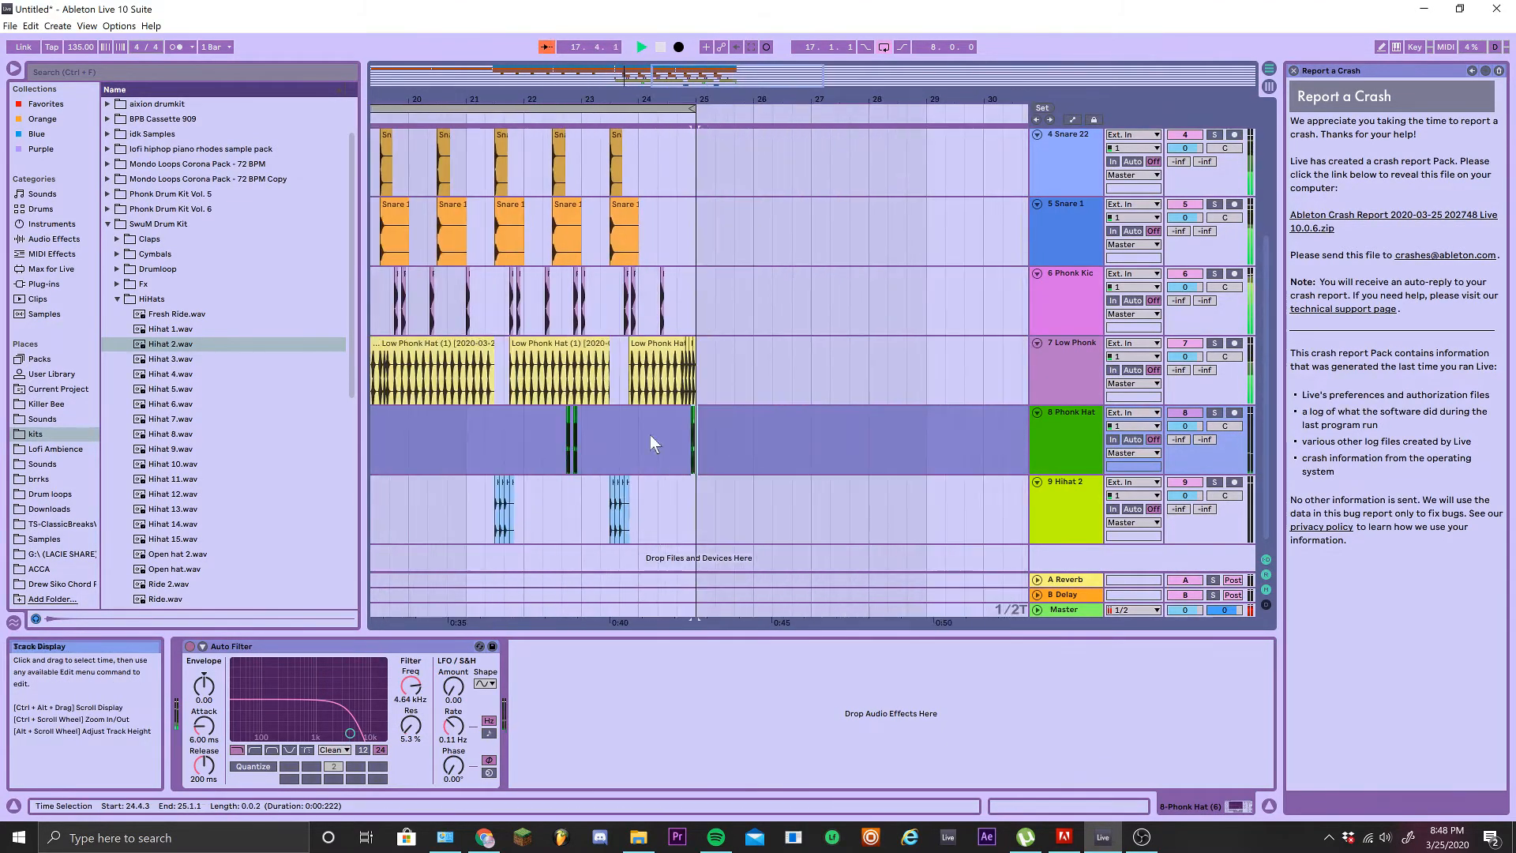
Move the copied Phonk Hat roll slightly earlier so it starts at 24.4.3, and play the ending
scroll(685, 426, "up", 5)
scroll(863, 458, "up", 3)
left_click_drag(860, 461, 592, 454)
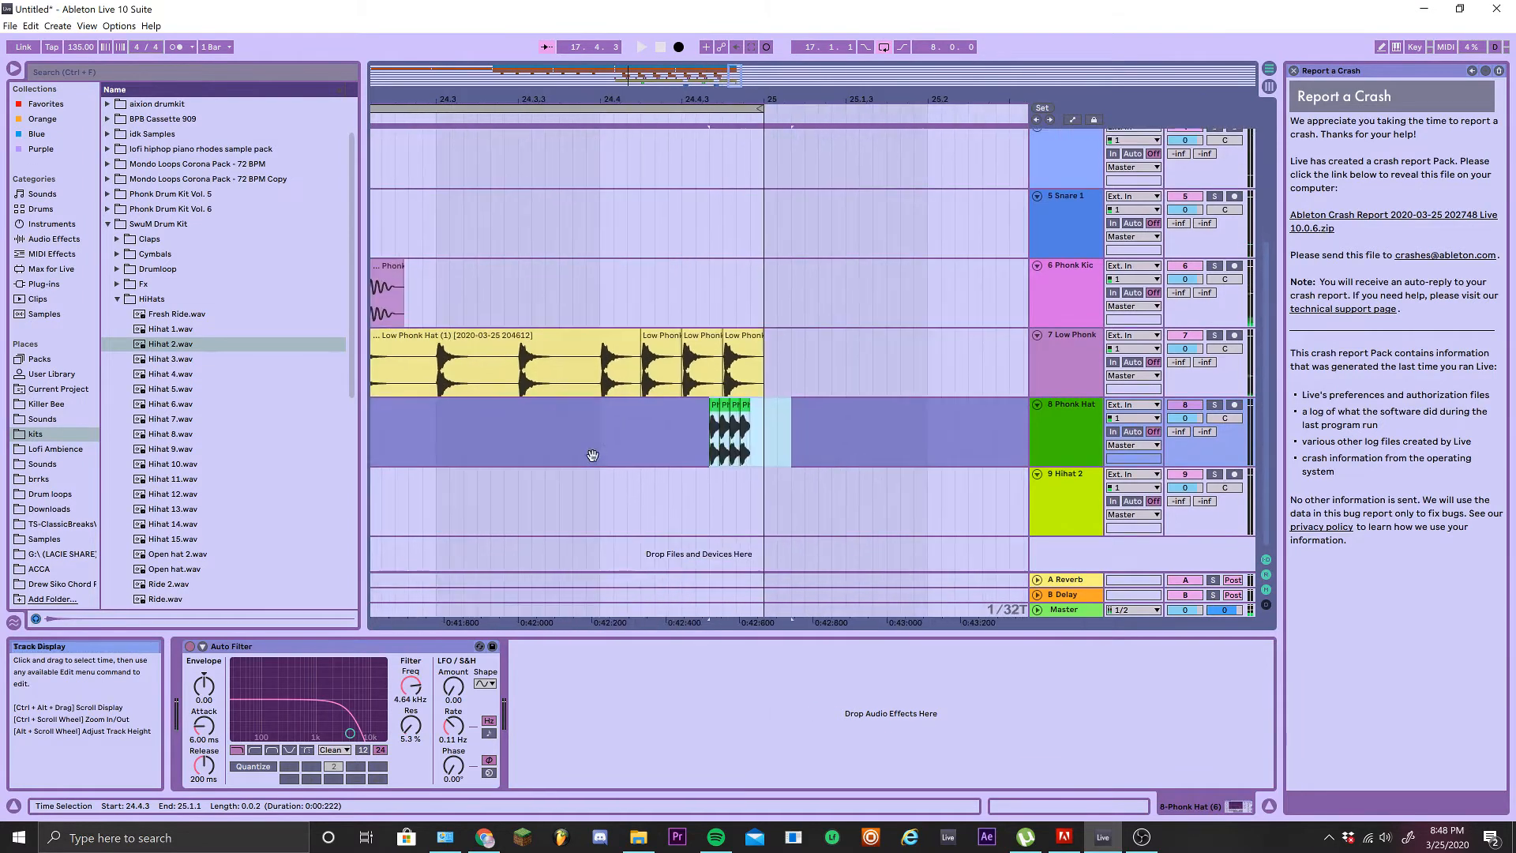
left_click(721, 407)
mouse_move(693, 423)
left_mouse_down()
mouse_move(756, 446)
mouse_move(681, 427)
left_mouse_up()
left_click(559, 118)
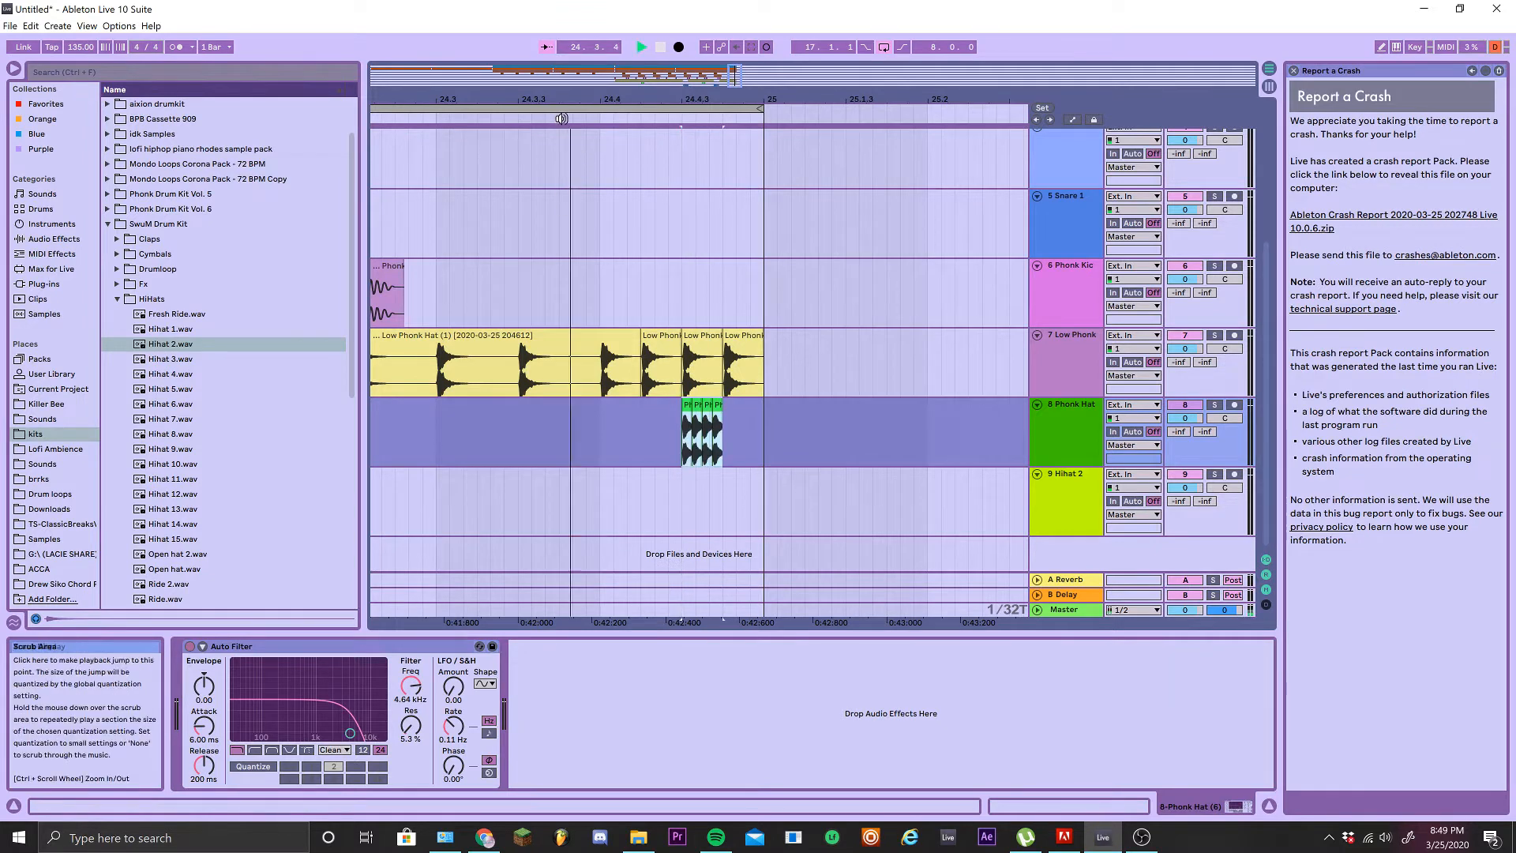
Add an Auto Filter to the Phonk Kick track and set its low-pass frequency to 430 Hz while playing the loop
scroll(616, 293, "down", 6)
left_click_drag(613, 476, 468, 535)
scroll(548, 438, "down", 4)
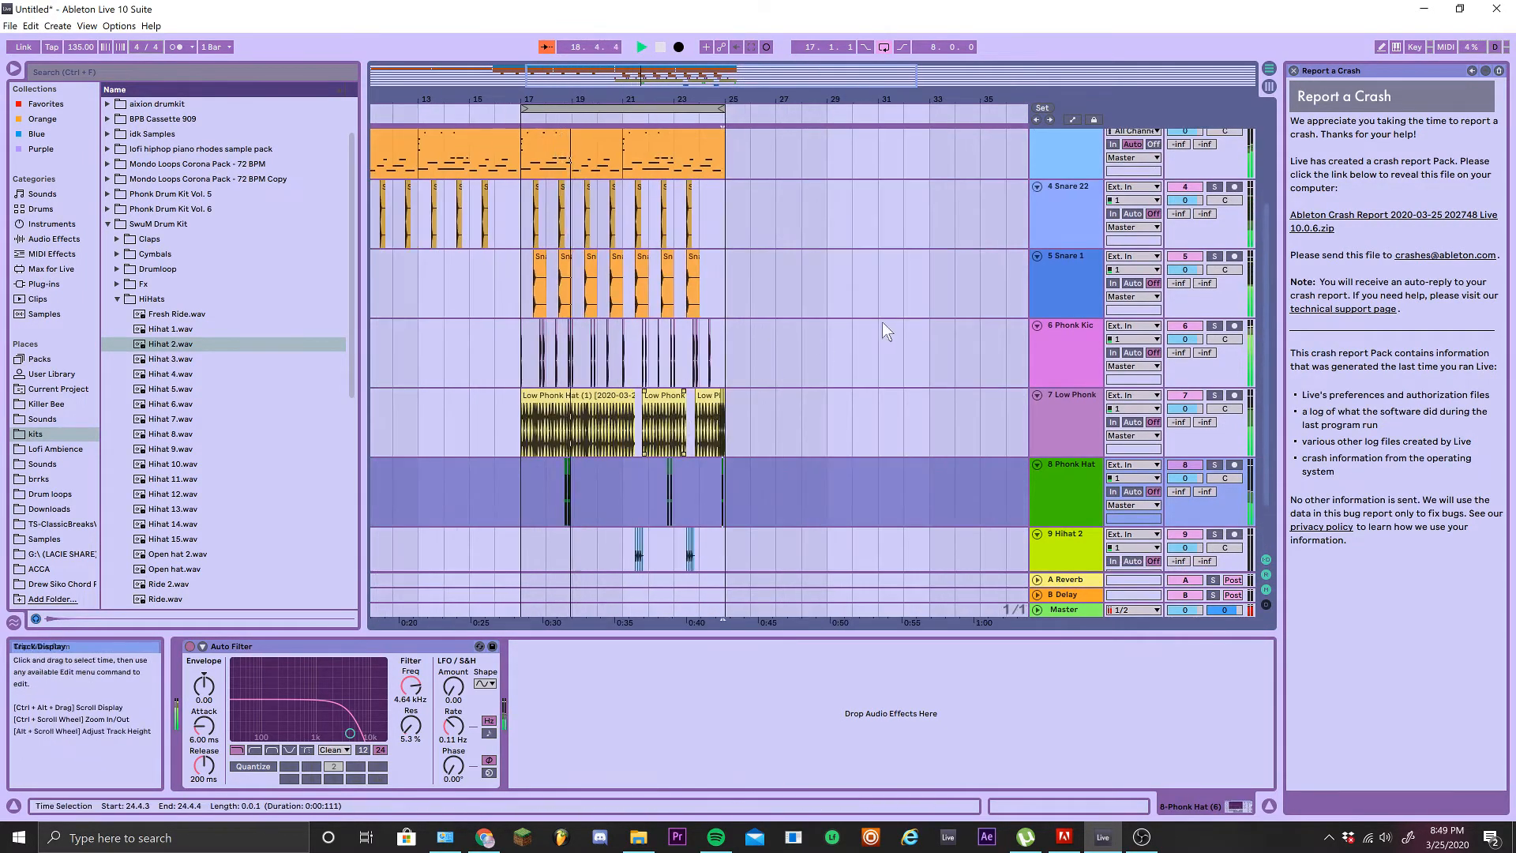
left_click(983, 366)
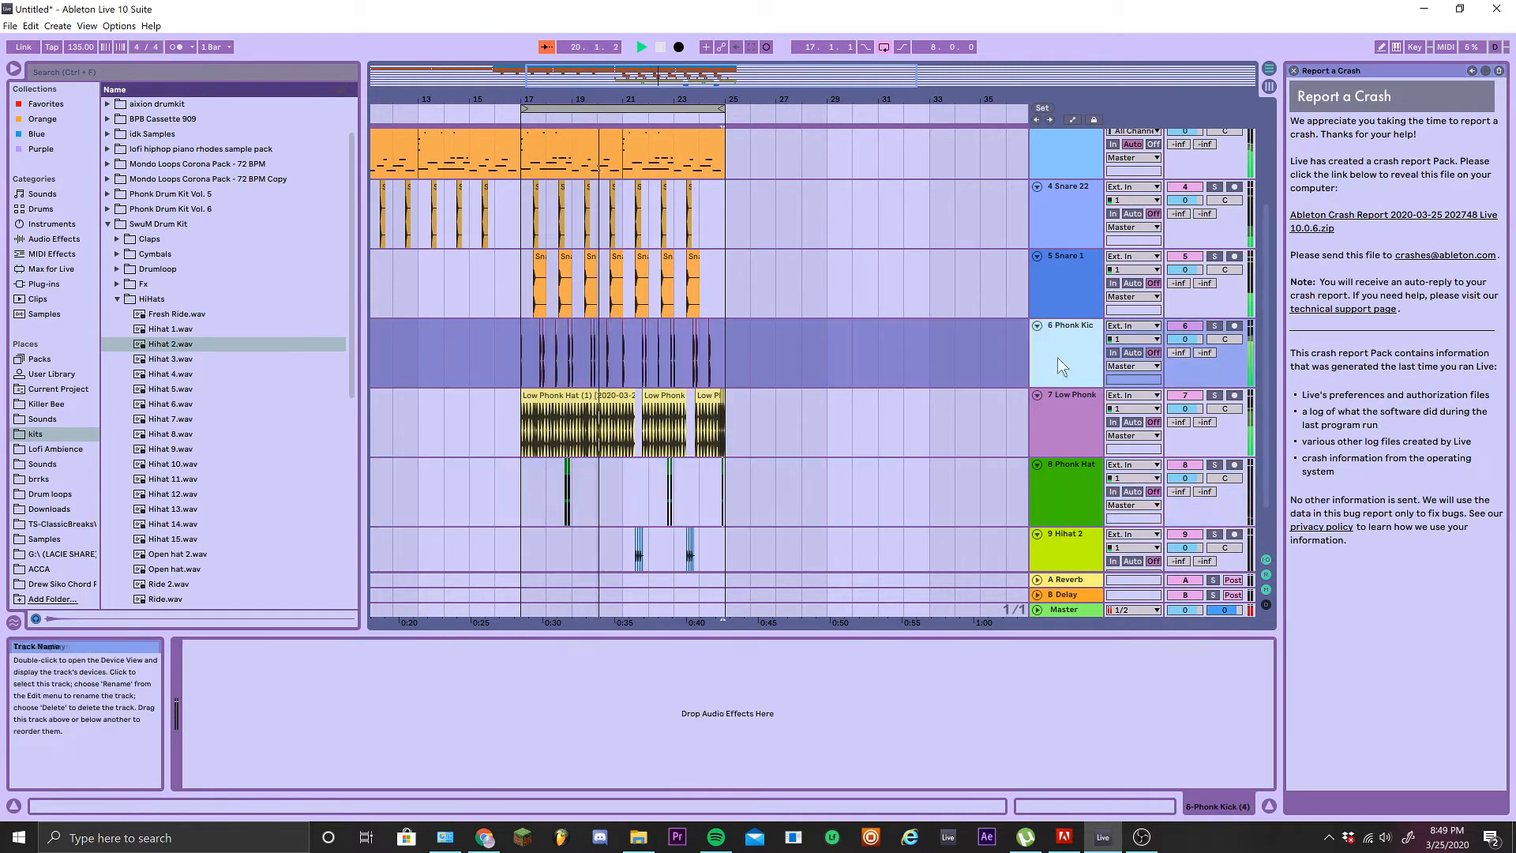
left_click(54, 238)
key("space")
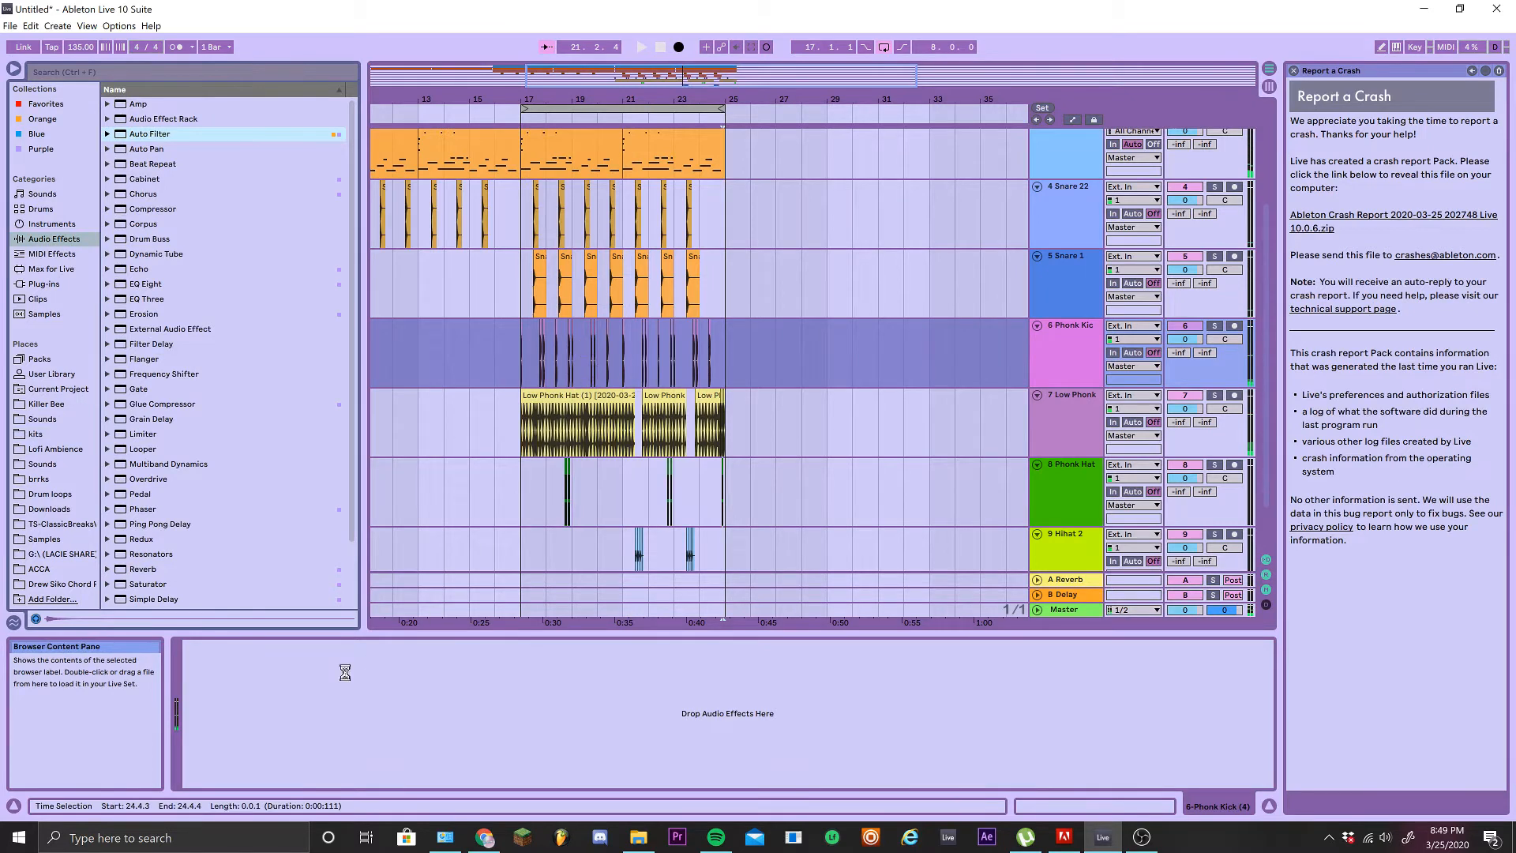
key("space")
left_click_drag(282, 735, 297, 736)
key("space")
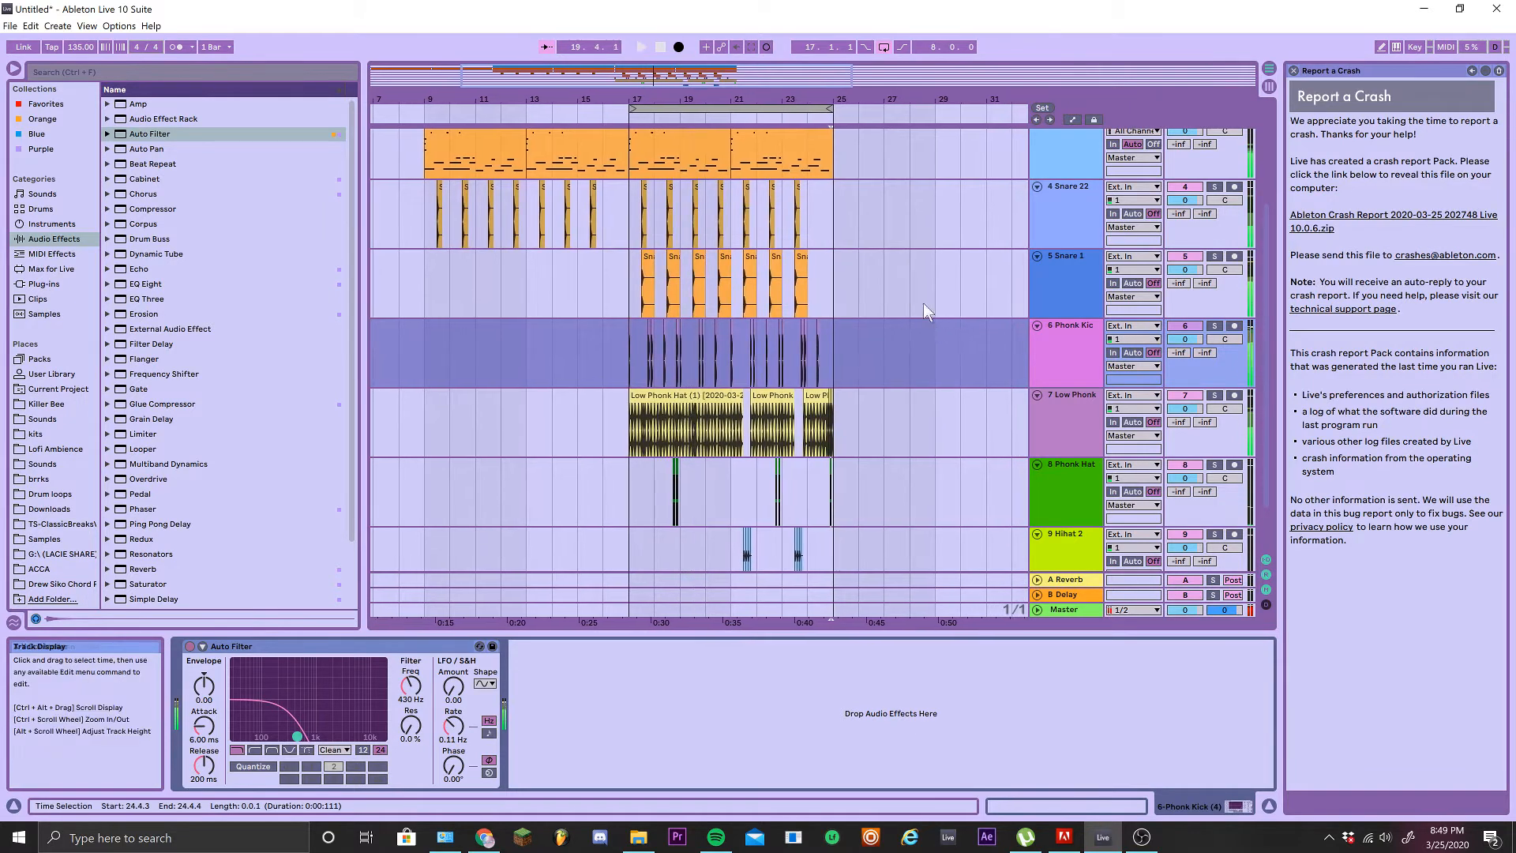
Group the playground ambience track and the two keys tracks
scroll(927, 306, "up", 4)
left_click(1062, 300)
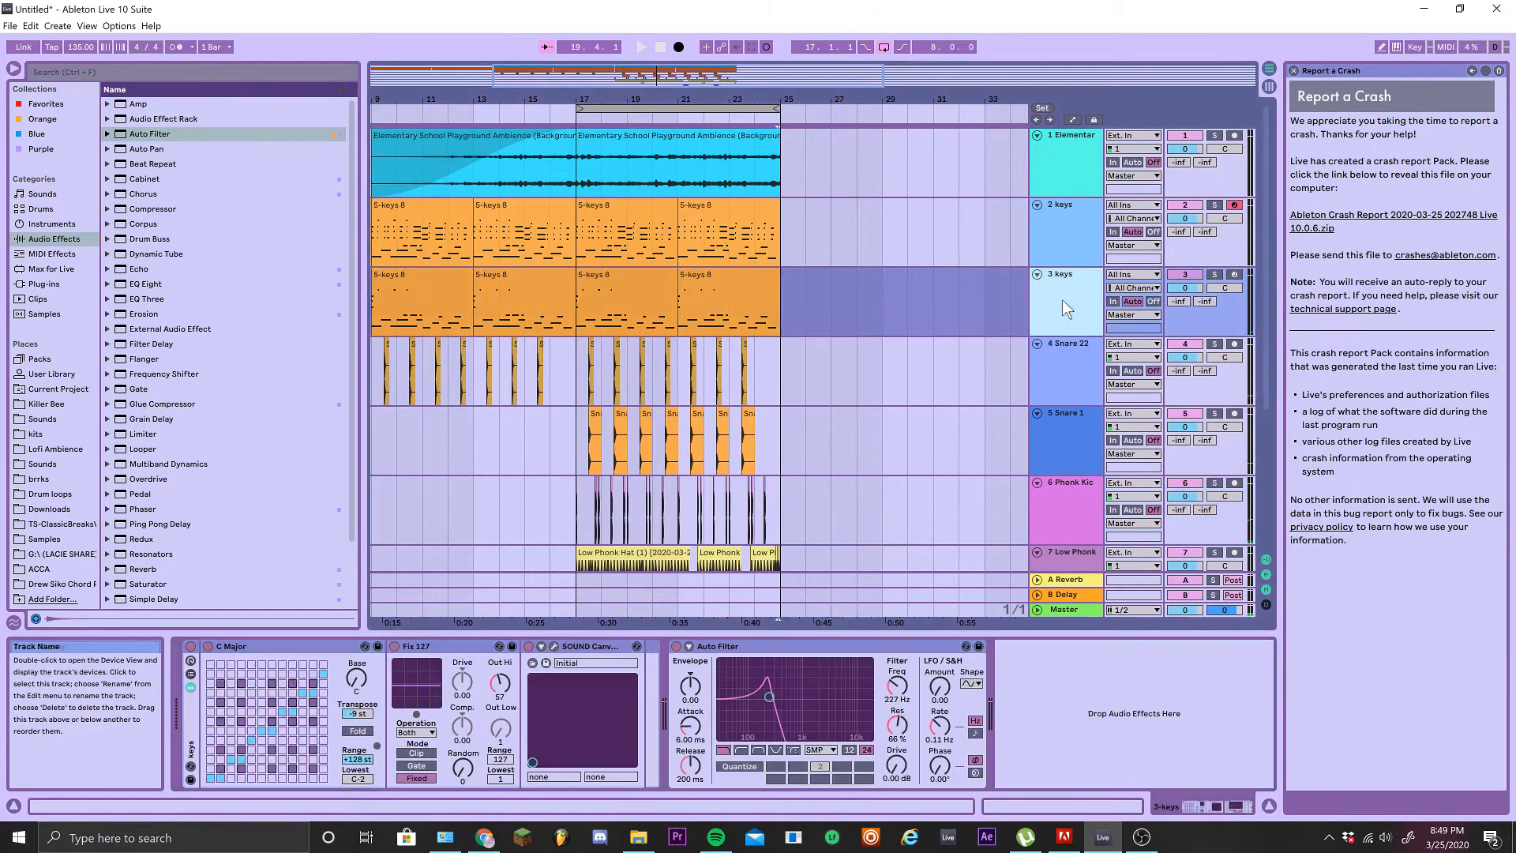
right_click(1059, 159)
left_click(1078, 273)
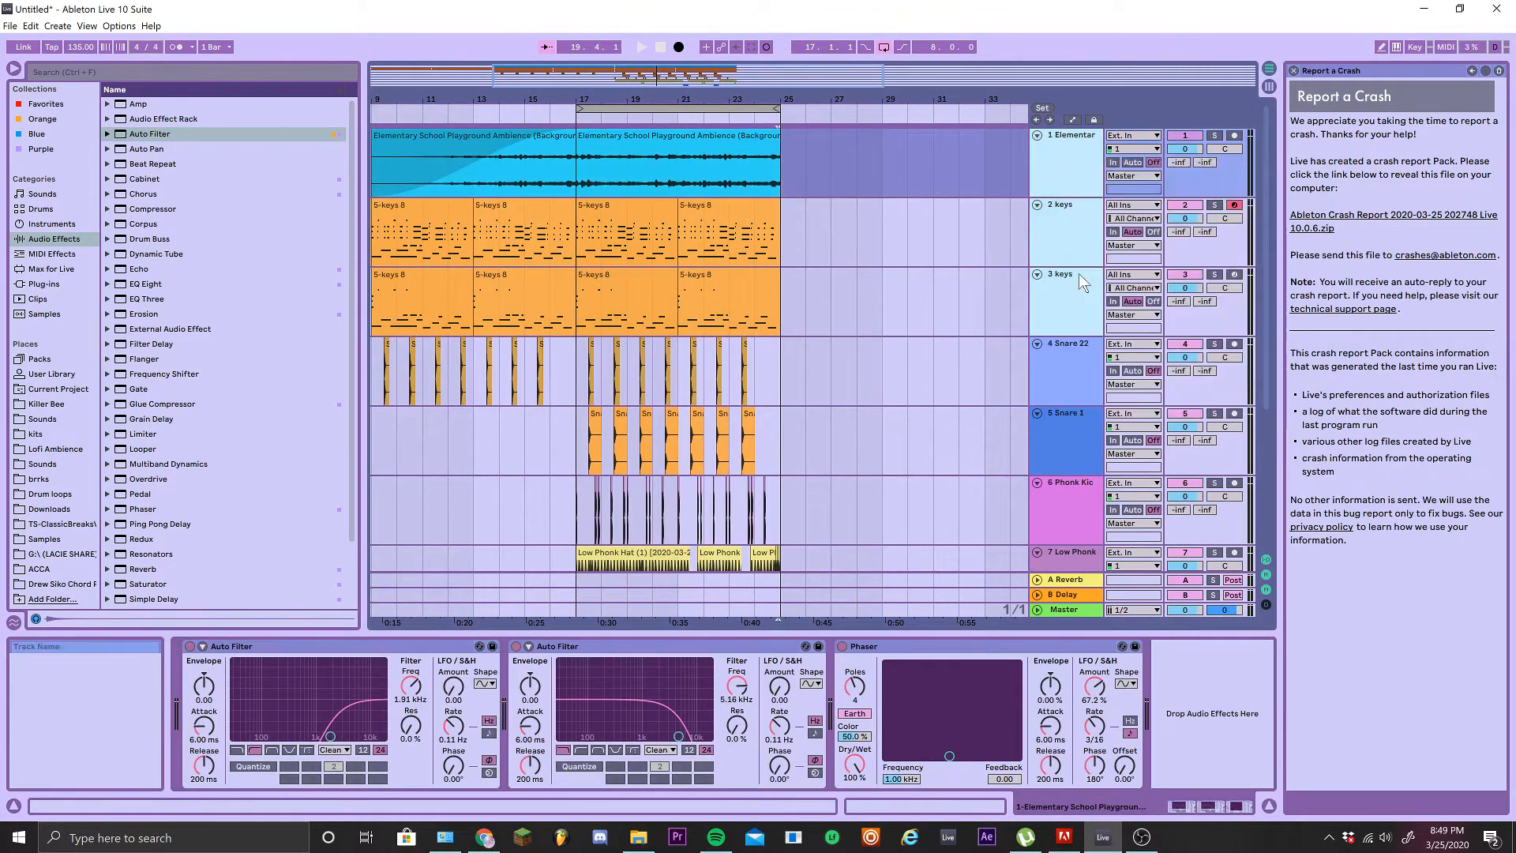
key("ctrl+g")
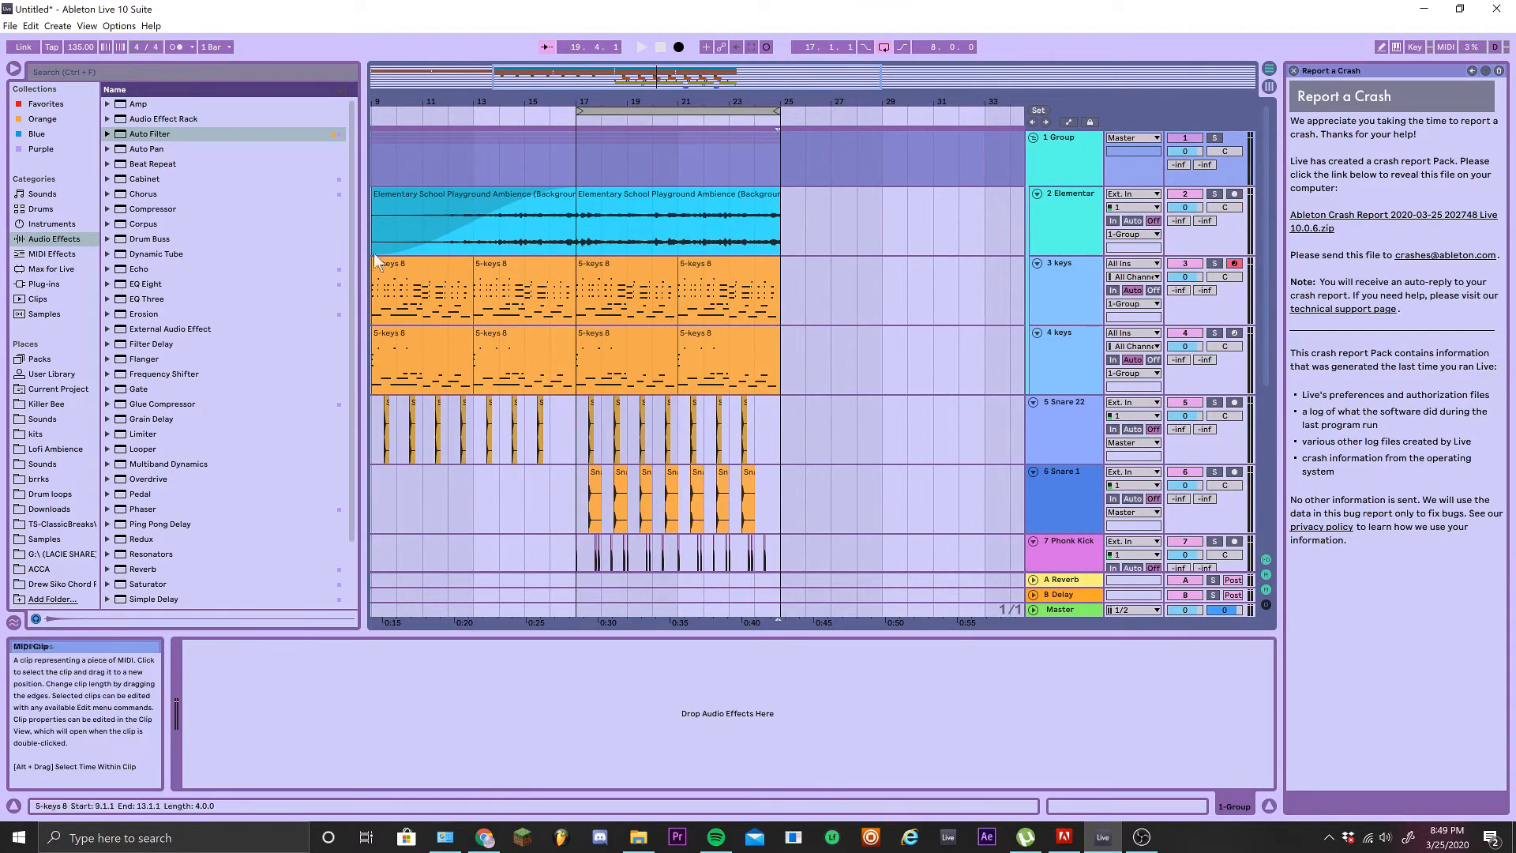
Put a Compressor from the audio effects on the group track that holds the ambience and keys
left_click(68, 239)
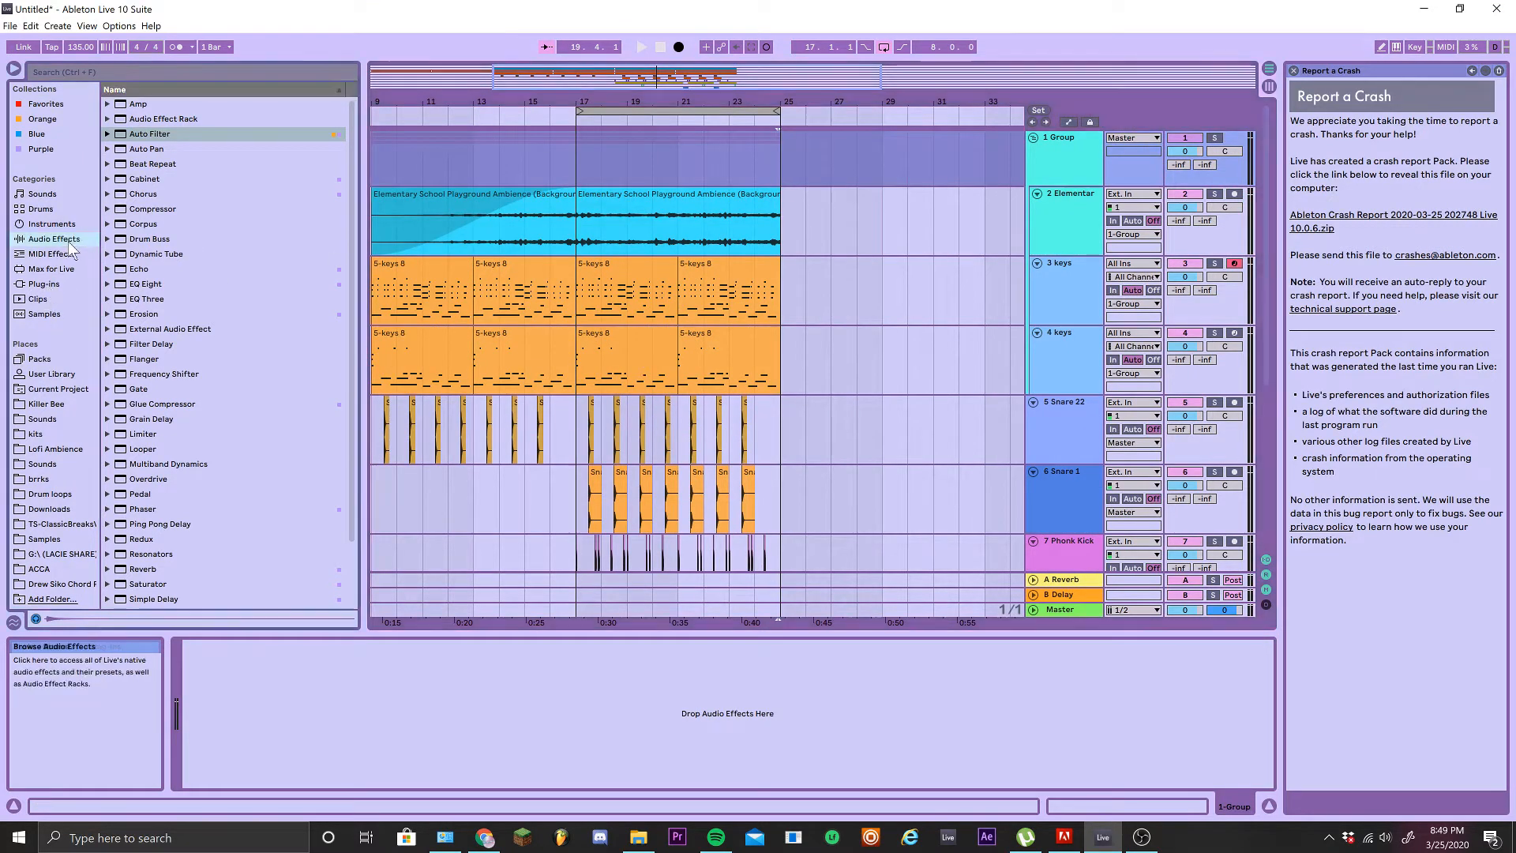
left_click_drag(156, 209, 204, 194)
left_click_drag(641, 215, 729, 404)
scroll(706, 494, "down", 1)
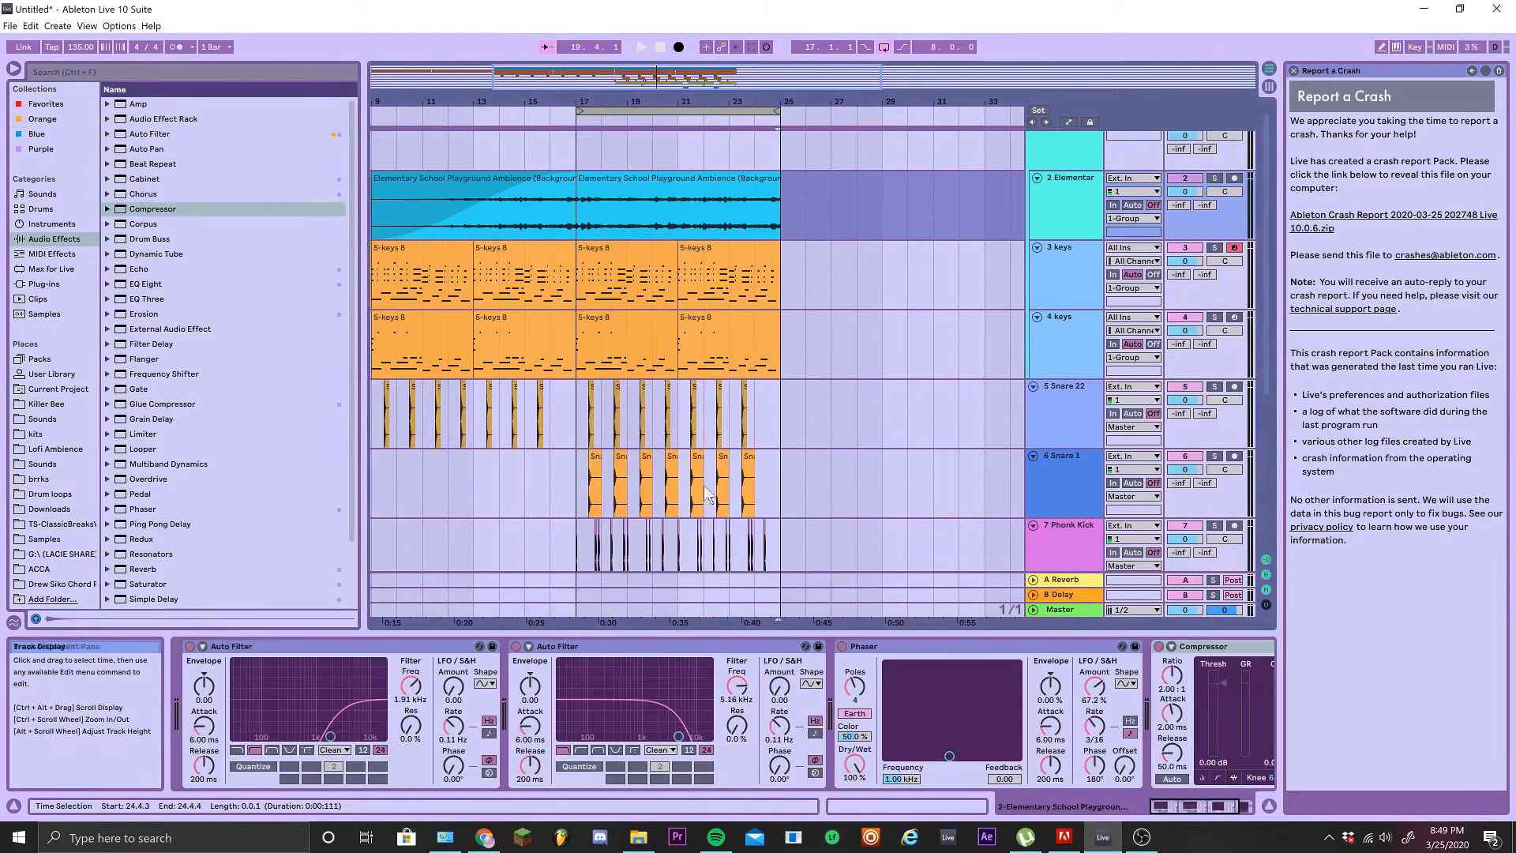
left_click(1066, 162)
scroll(743, 152, "up", 1)
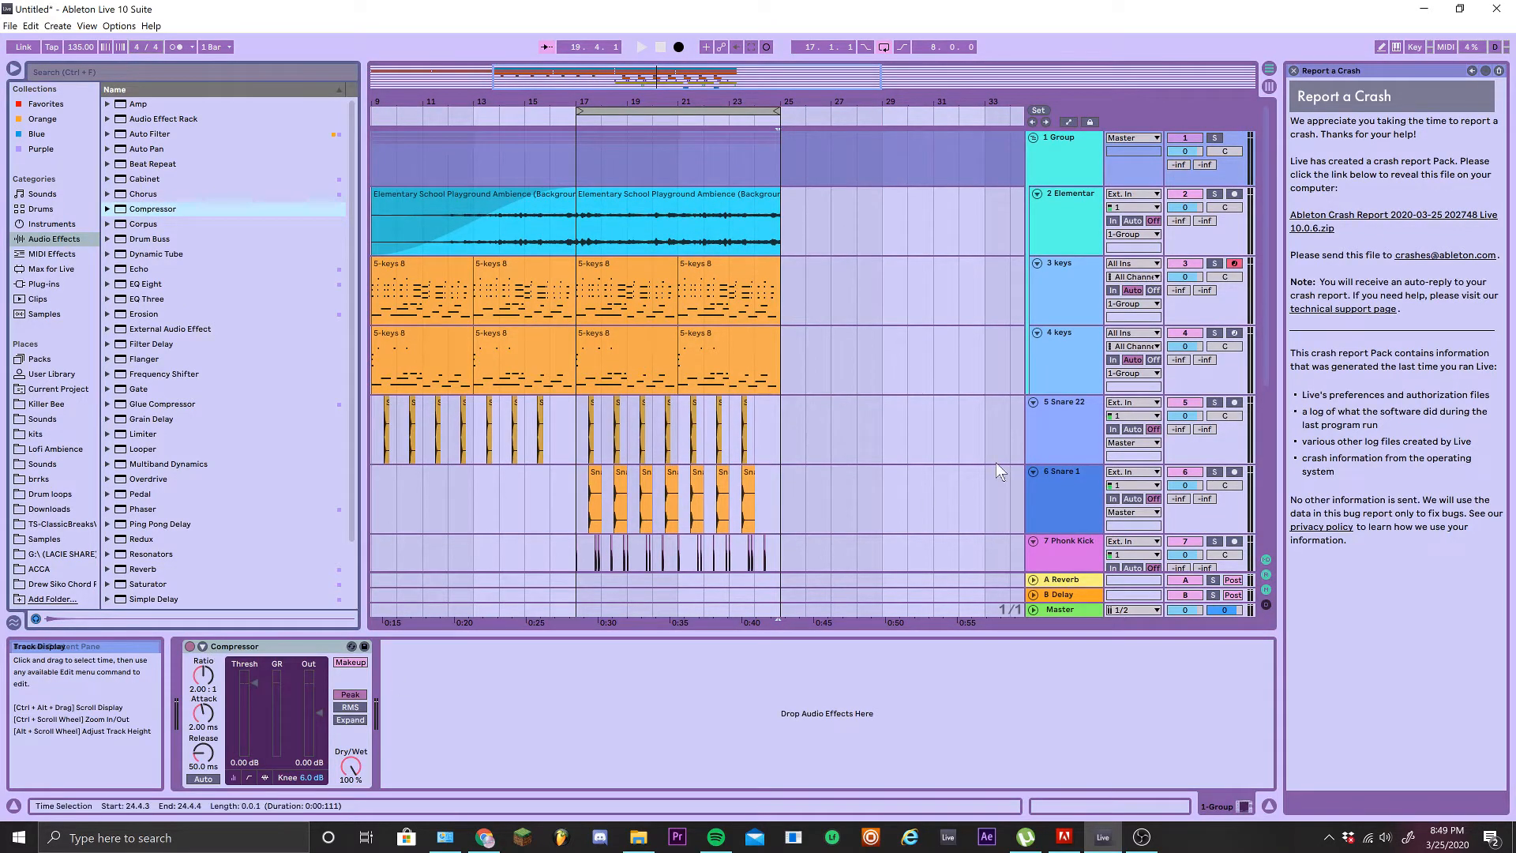
Expand the group Compressor's sidechain section, enable sidechain and set its audio source to 7-Phonk Kick
scroll(837, 469, "up", 2, "ctrl")
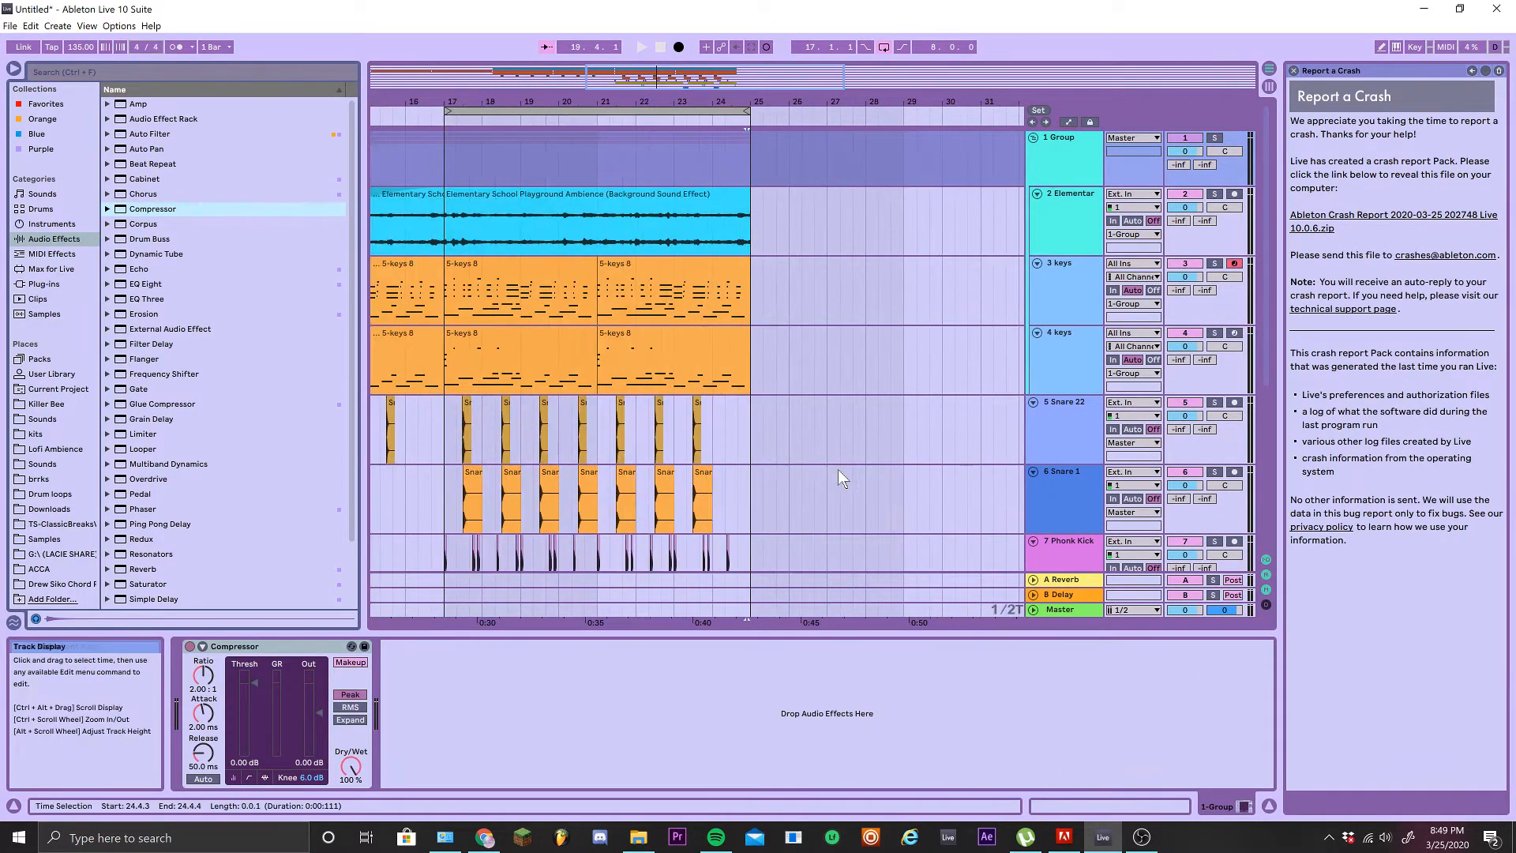
scroll(837, 469, "down", 5)
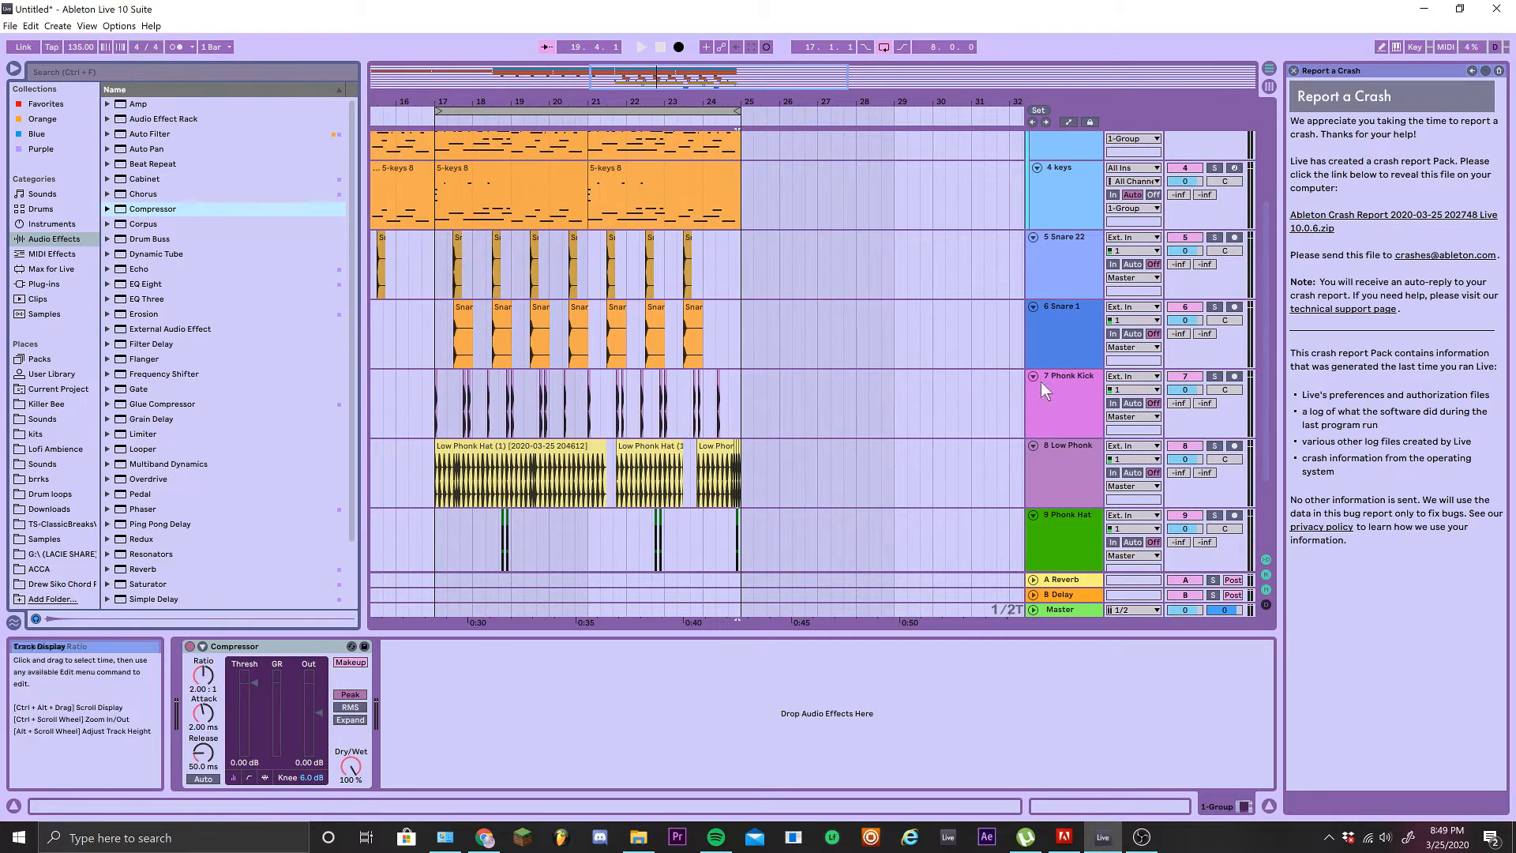
left_click(264, 778)
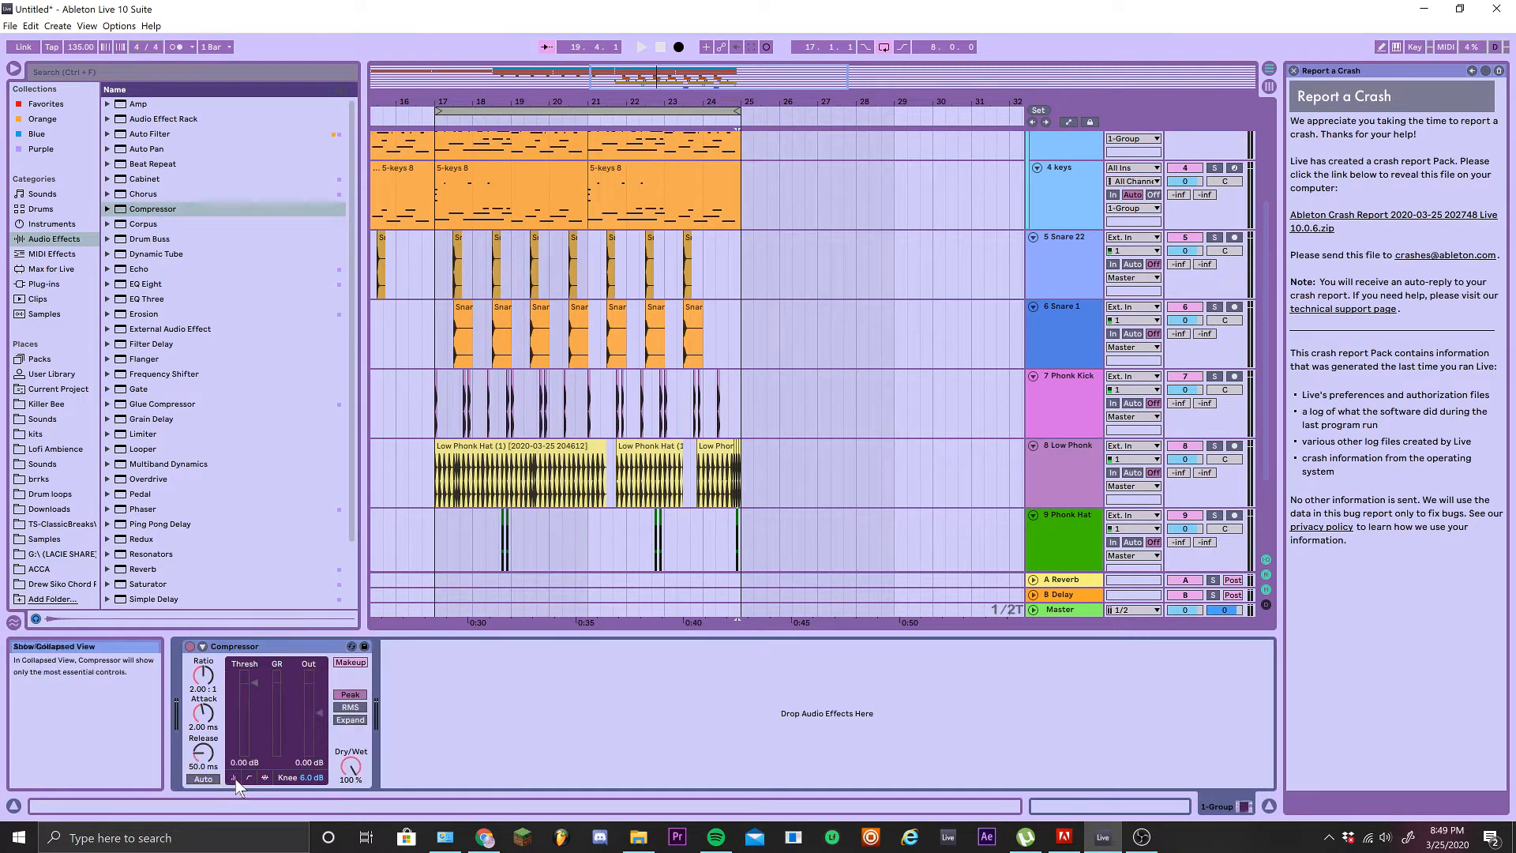
left_click(203, 646)
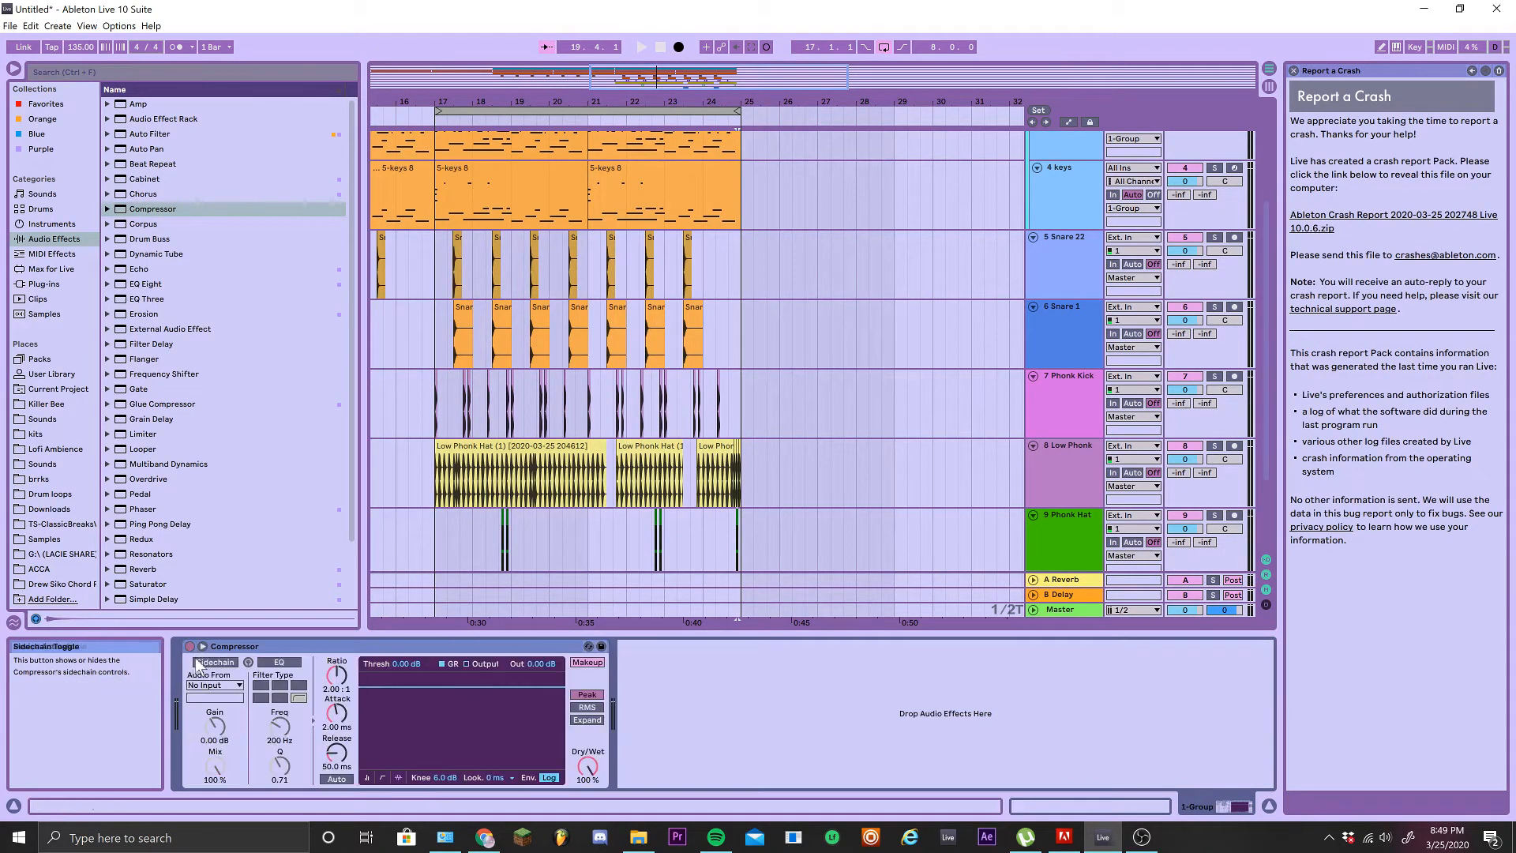
left_click(214, 684)
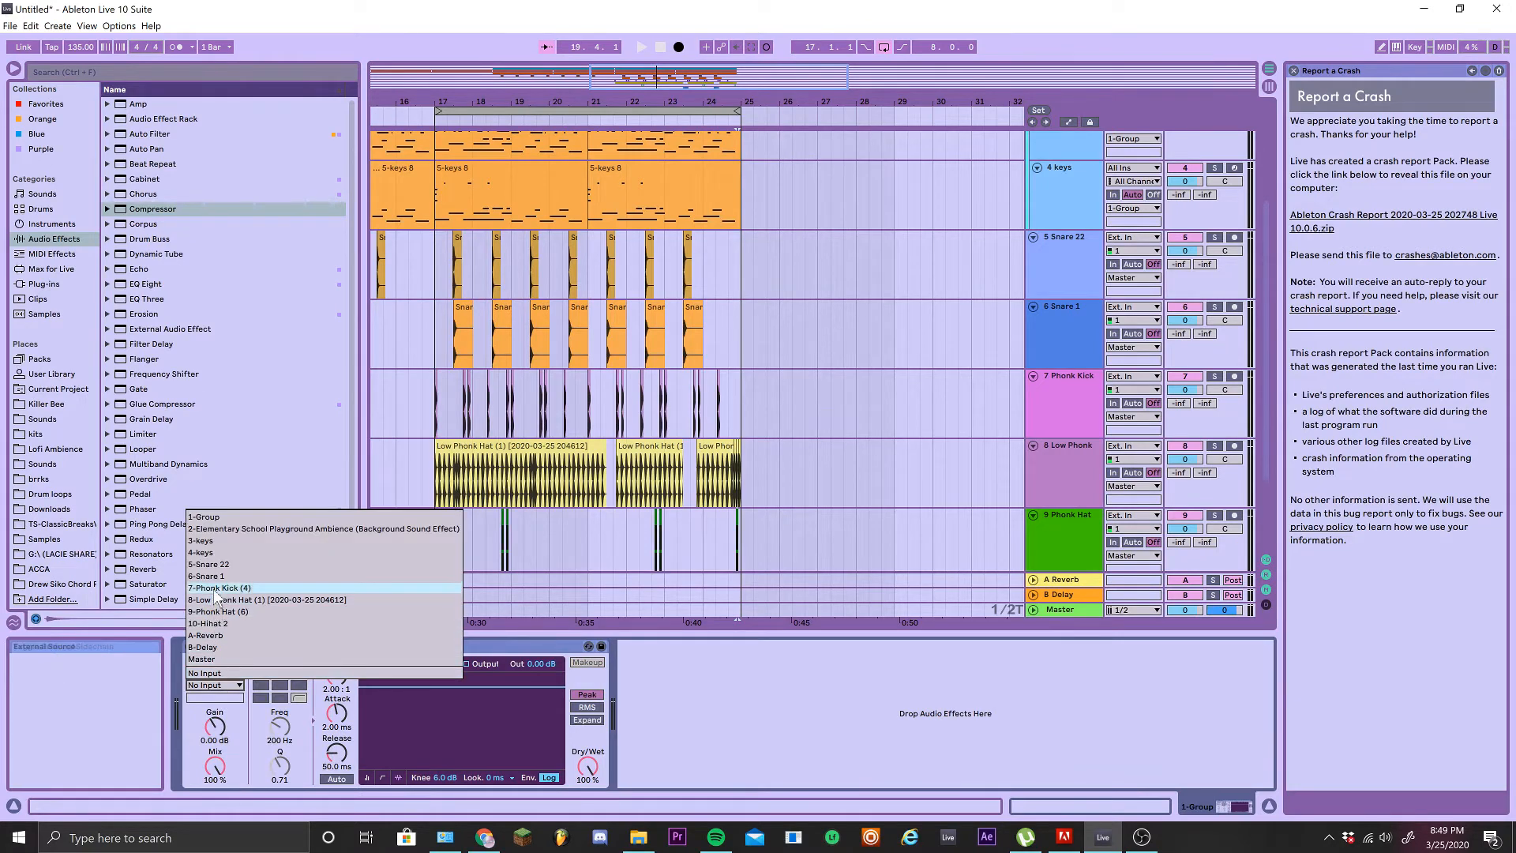
left_click(215, 589)
While the loop plays, set the group Compressor's ratio to inf:1, attack to 0.01 ms and release to 422 ms
key("space")
left_click_drag(337, 675, 337, 592)
left_click(225, 698)
left_click(229, 710)
mouse_move(335, 716)
left_mouse_down()
mouse_move(336, 790)
mouse_move(337, 714)
left_mouse_up()
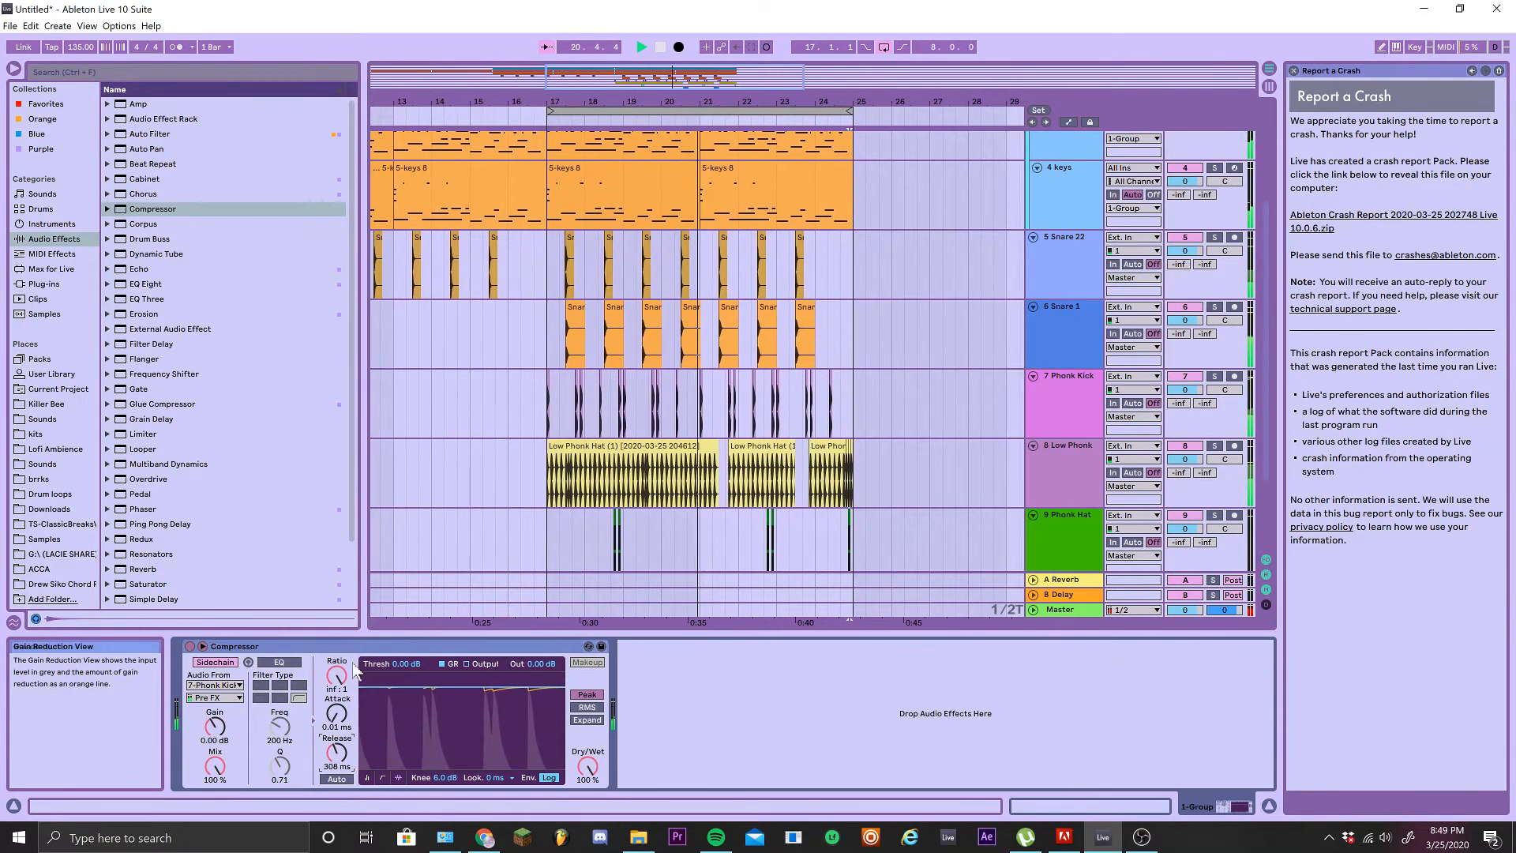
left_click_drag(337, 754, 337, 736)
Add a Cabinet effect with its default settings to the Hihat 2 track and stop playback
scroll(689, 548, "up", 2)
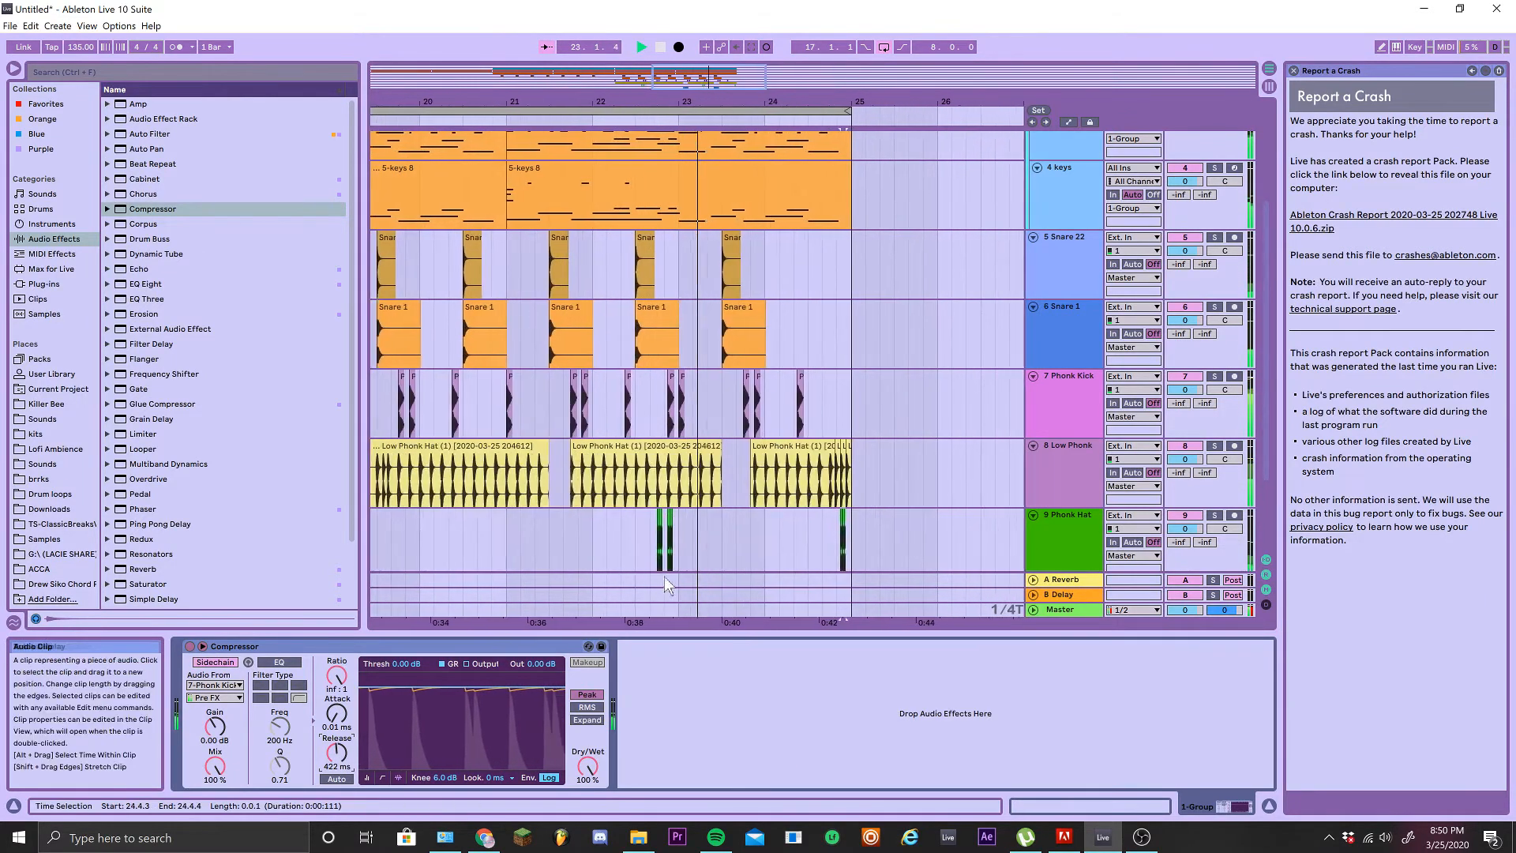
scroll(662, 577, "down", 3)
left_click(718, 476)
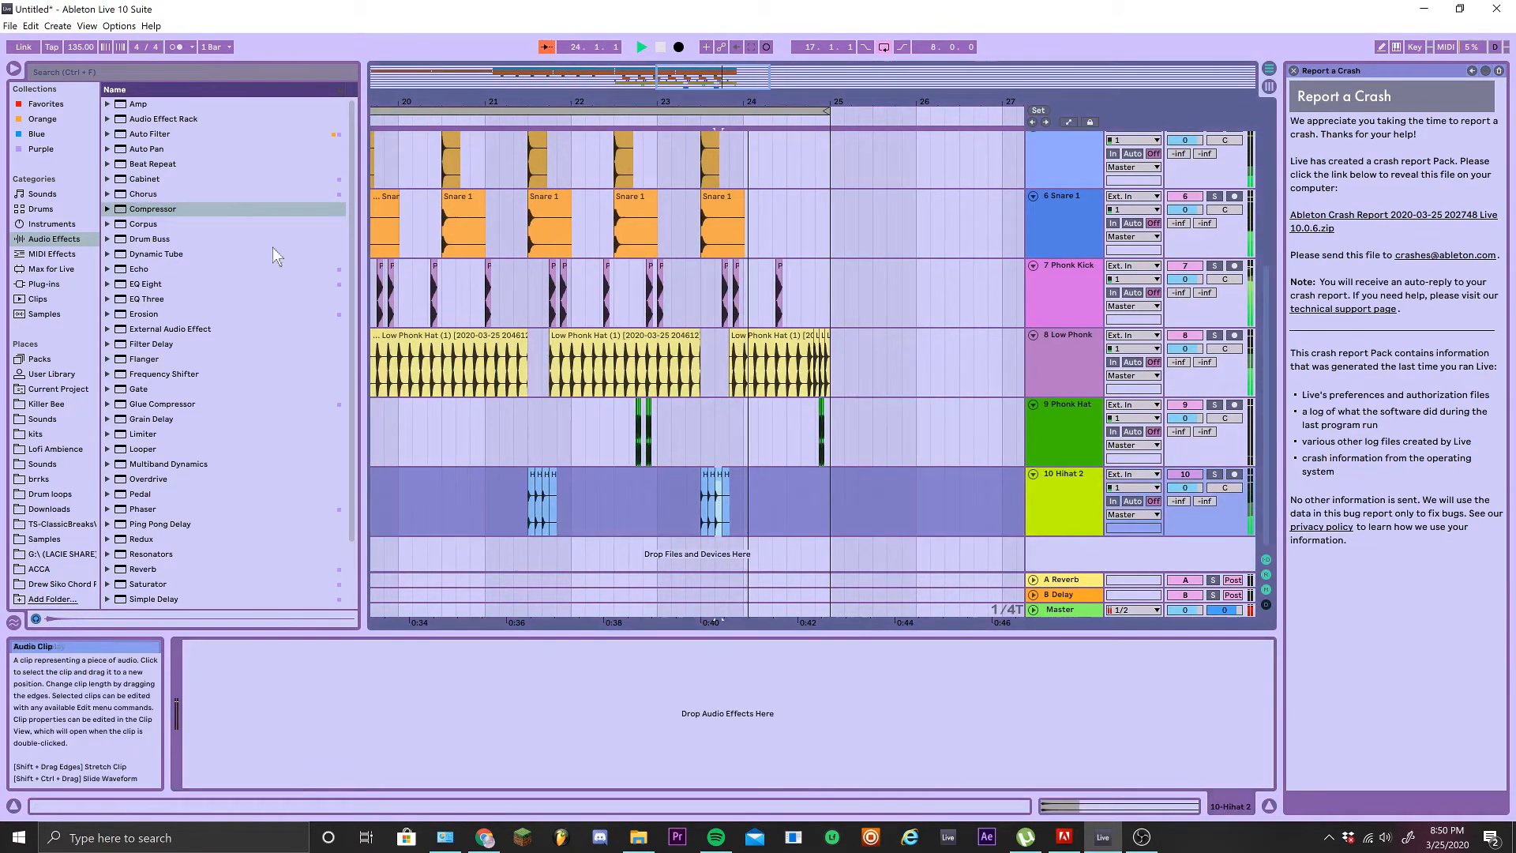
left_click(161, 181)
scroll(821, 417, "up", 1)
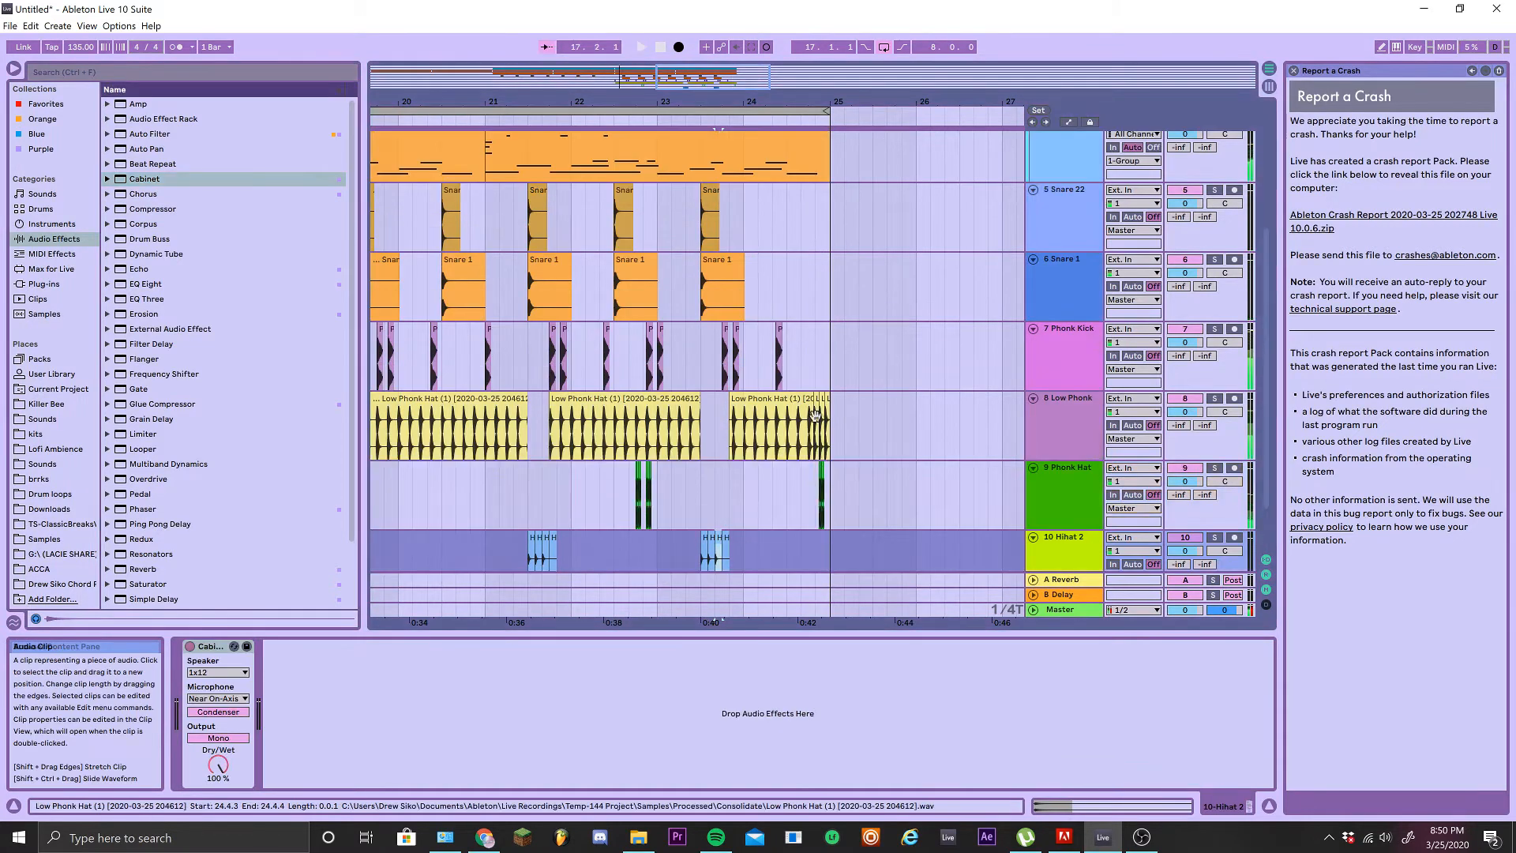
scroll(821, 416, "up", 1)
scroll(837, 411, "down", 2)
scroll(884, 355, "up", 4)
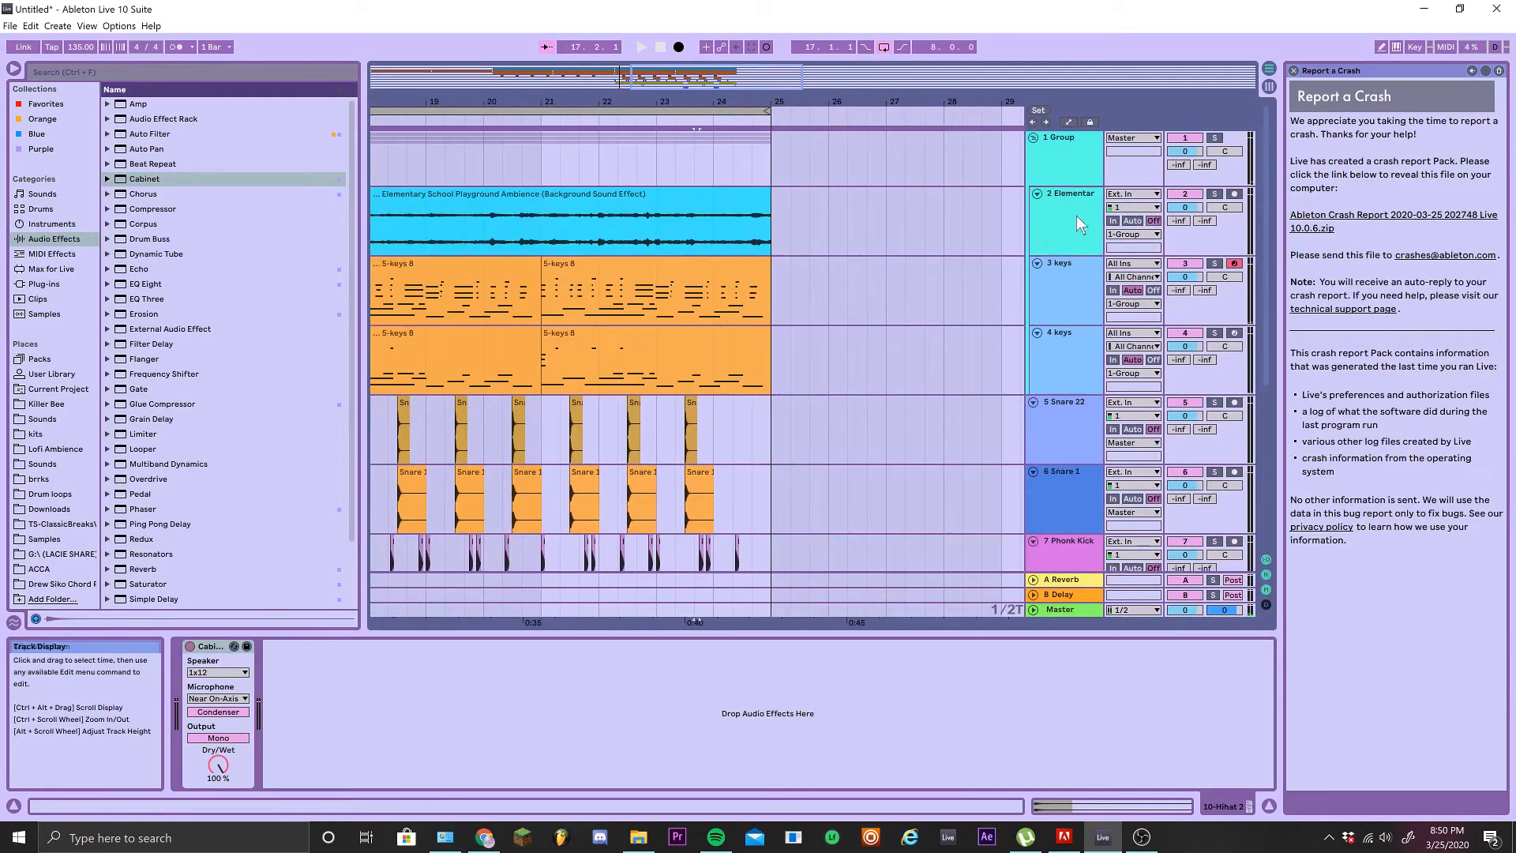
During playback, set the group Compressor's threshold to -12.0 dB and its output gain to 8.26 dB
left_click(1056, 165)
key("space")
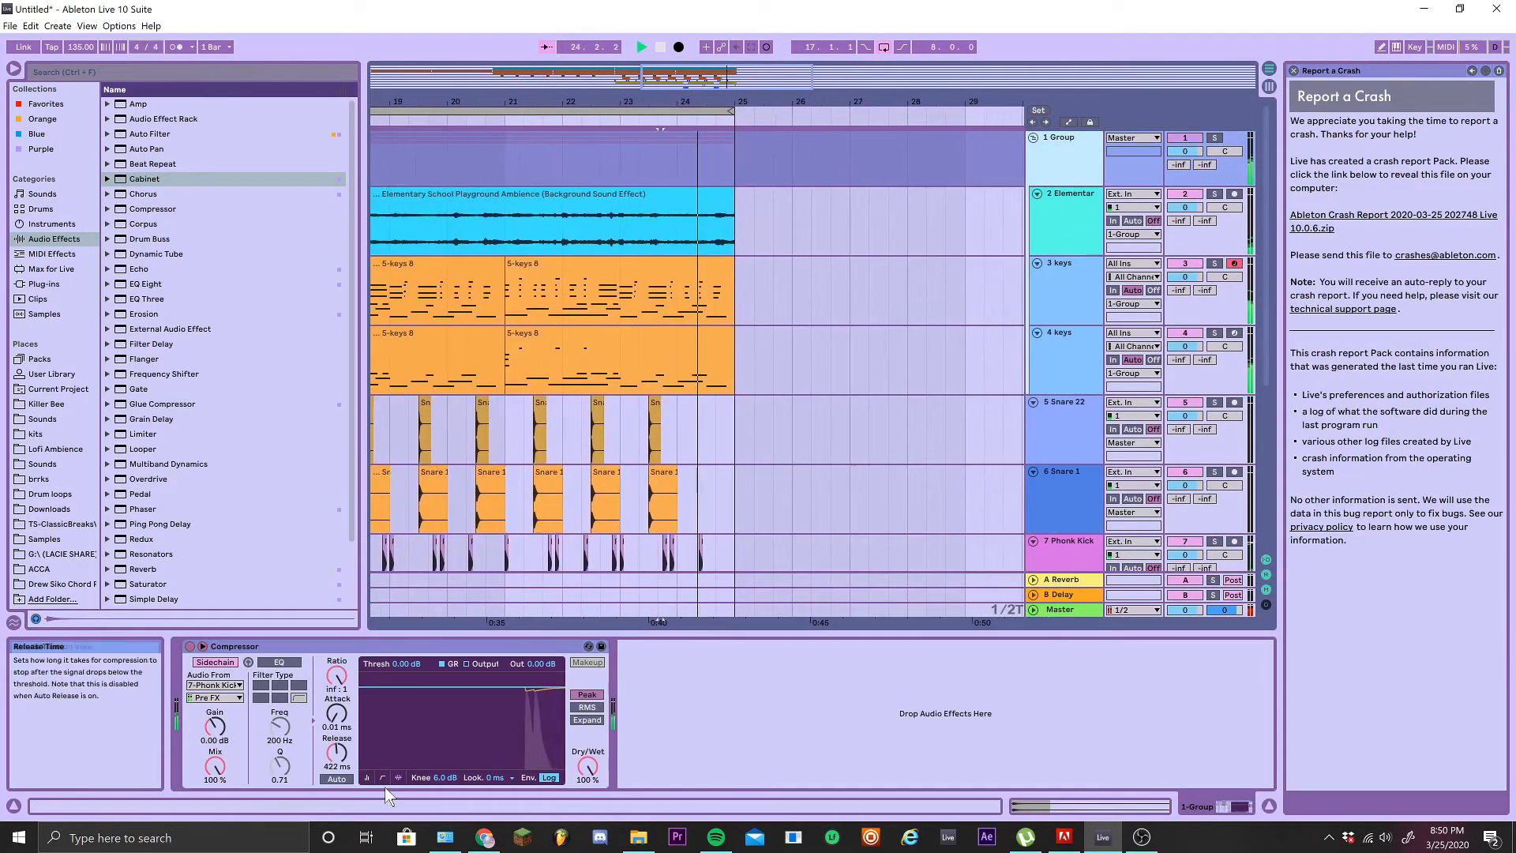
left_click(367, 777)
left_click_drag(387, 711, 453, 702)
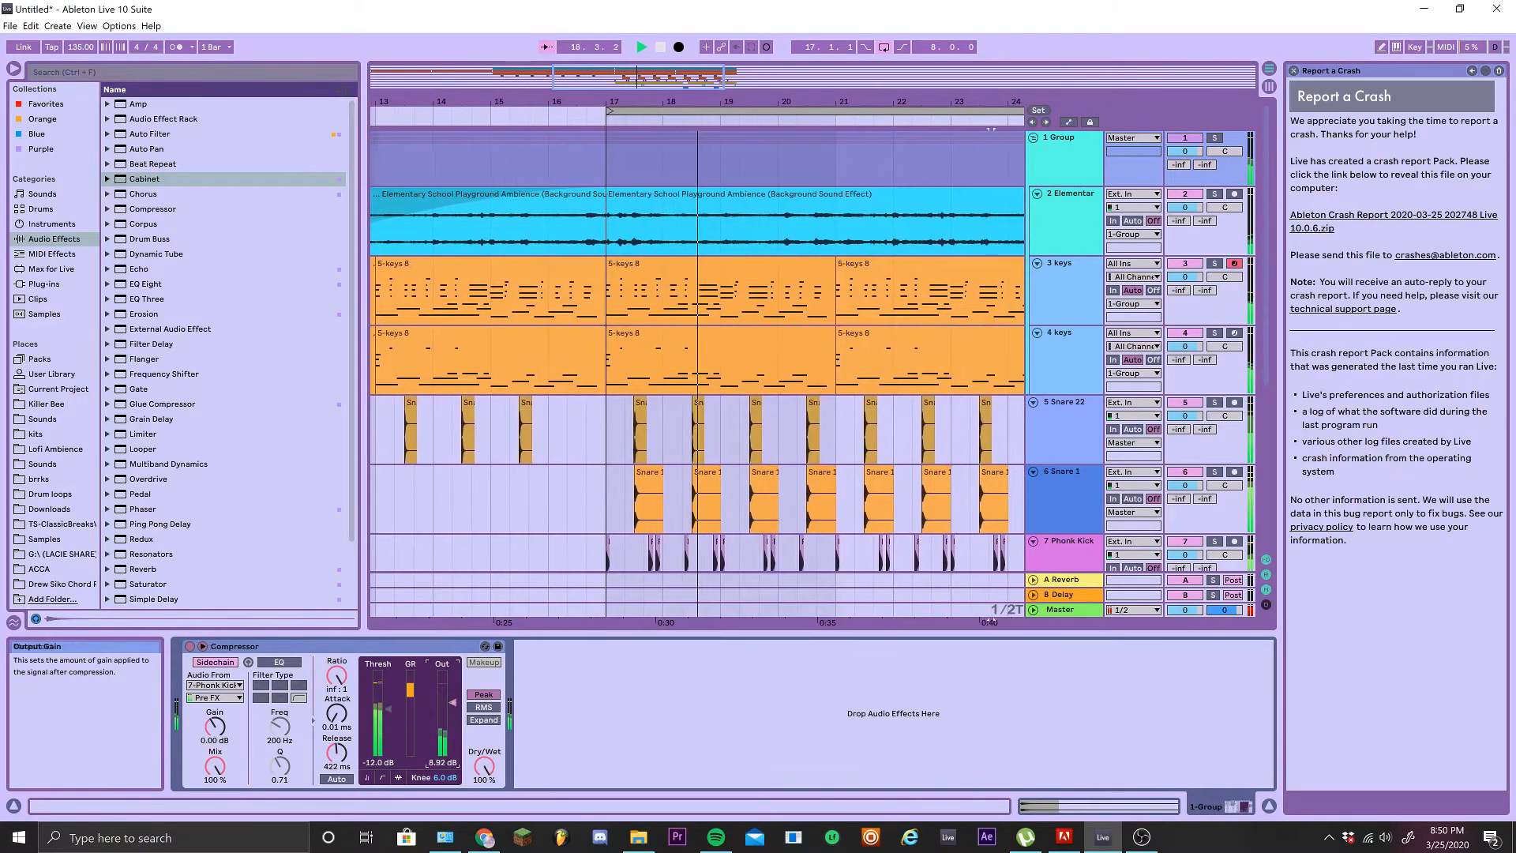
left_click_drag(452, 702, 450, 703)
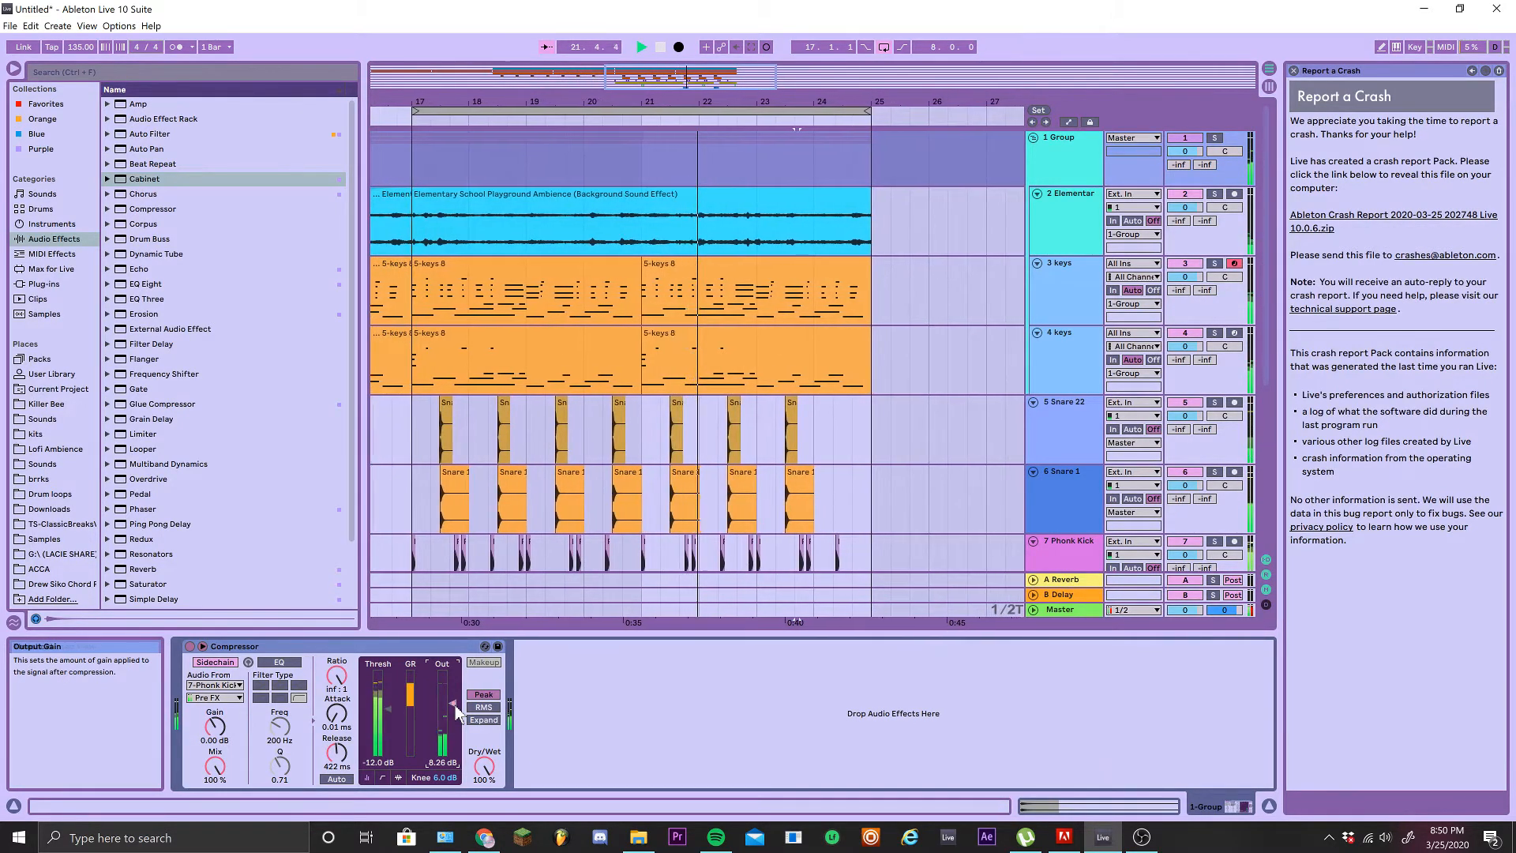
Stop playback and duplicate the looped bars 17 to 25 on all tracks so the copy starts at bar 25
scroll(690, 433, "up", 3)
left_click_drag(690, 432, 576, 169)
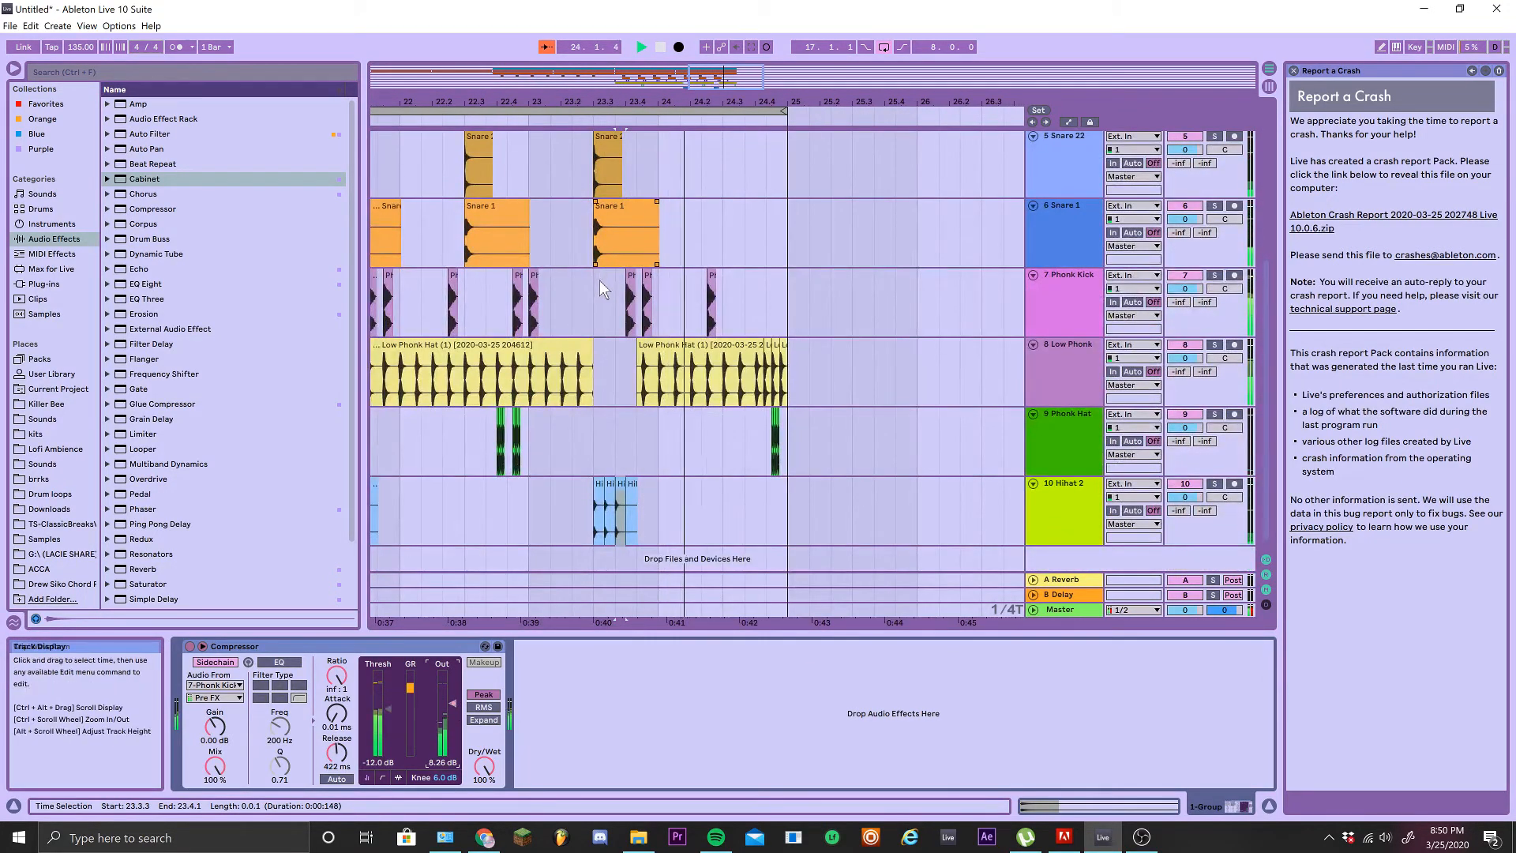
scroll(641, 341, "down", 2)
scroll(641, 341, "down", 2)
key("space")
scroll(654, 426, "down", 5)
left_click_drag(654, 430, 709, 272)
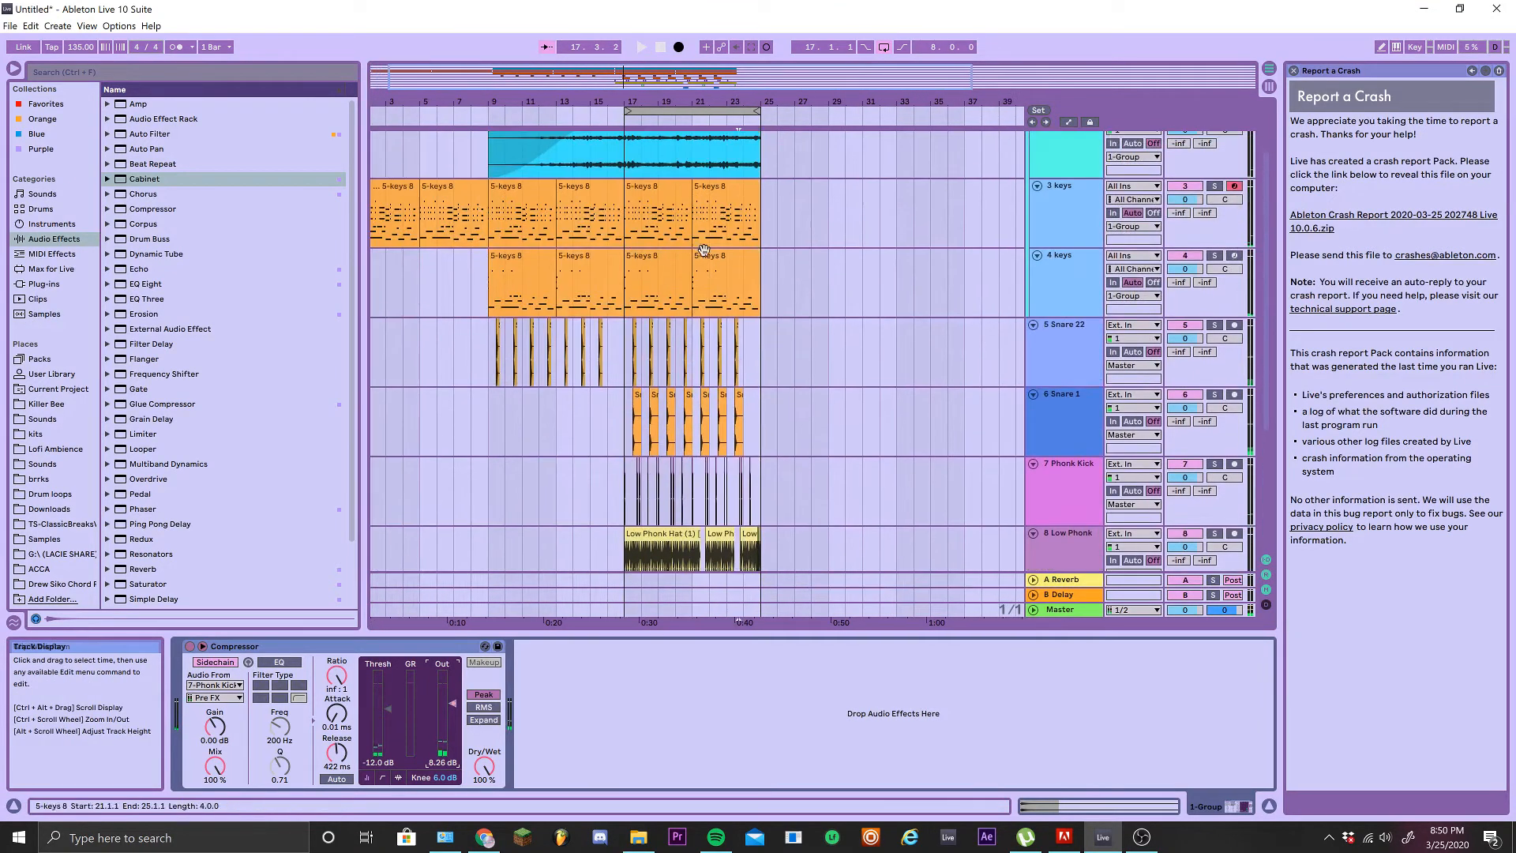
left_click(672, 111)
key("ctrl+d")
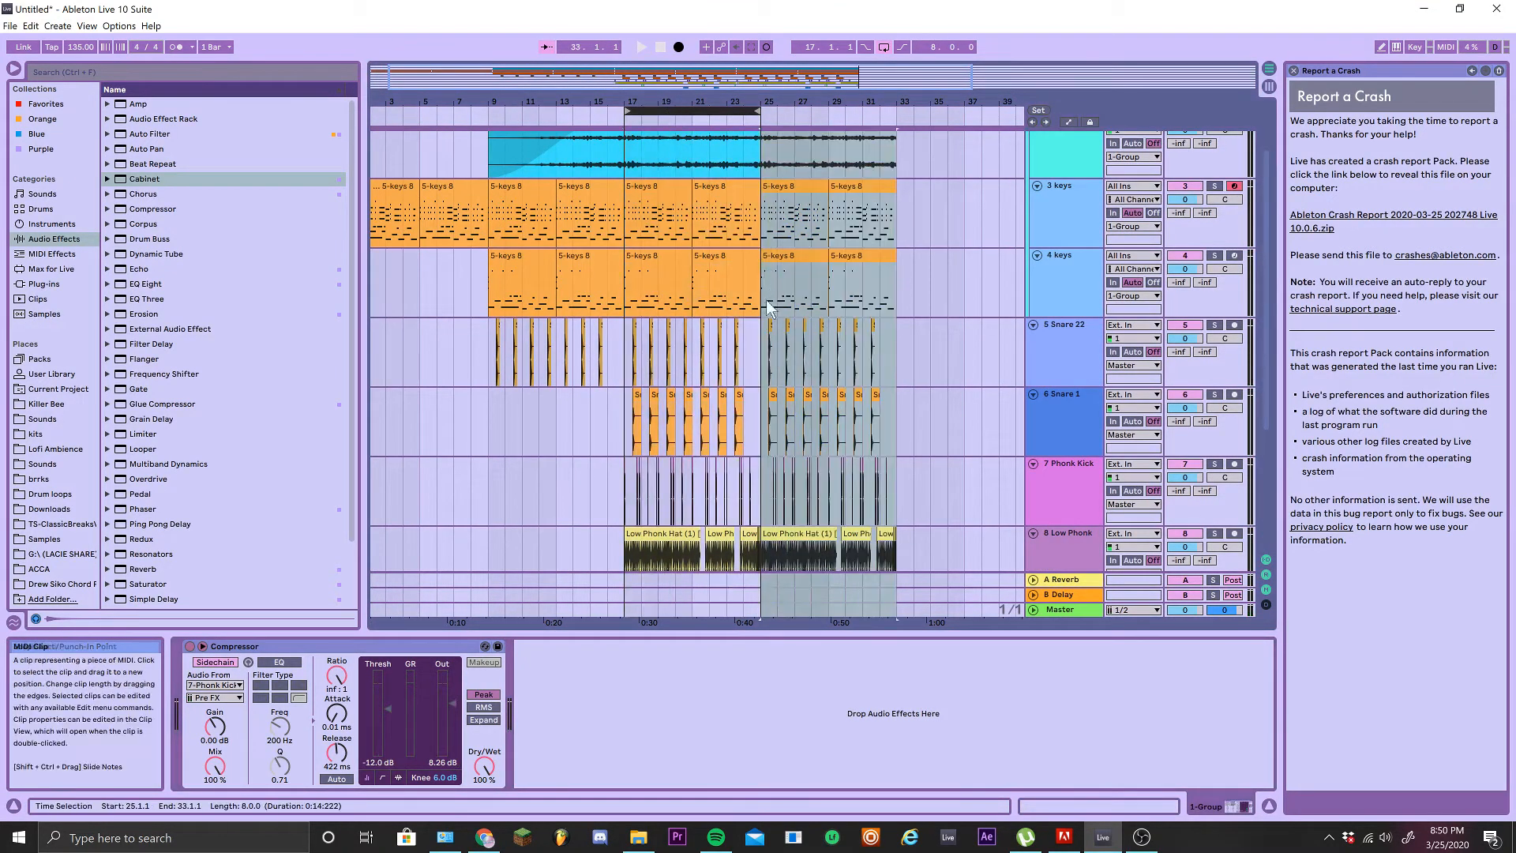
Select the 3 keys clips from bar 25 to 33 and duplicate the whole track
scroll(755, 367, "up", 3)
left_click_drag(754, 368, 592, 157)
scroll(639, 371, "up", 3)
scroll(631, 378, "down", 5)
left_click_drag(638, 373, 509, 632)
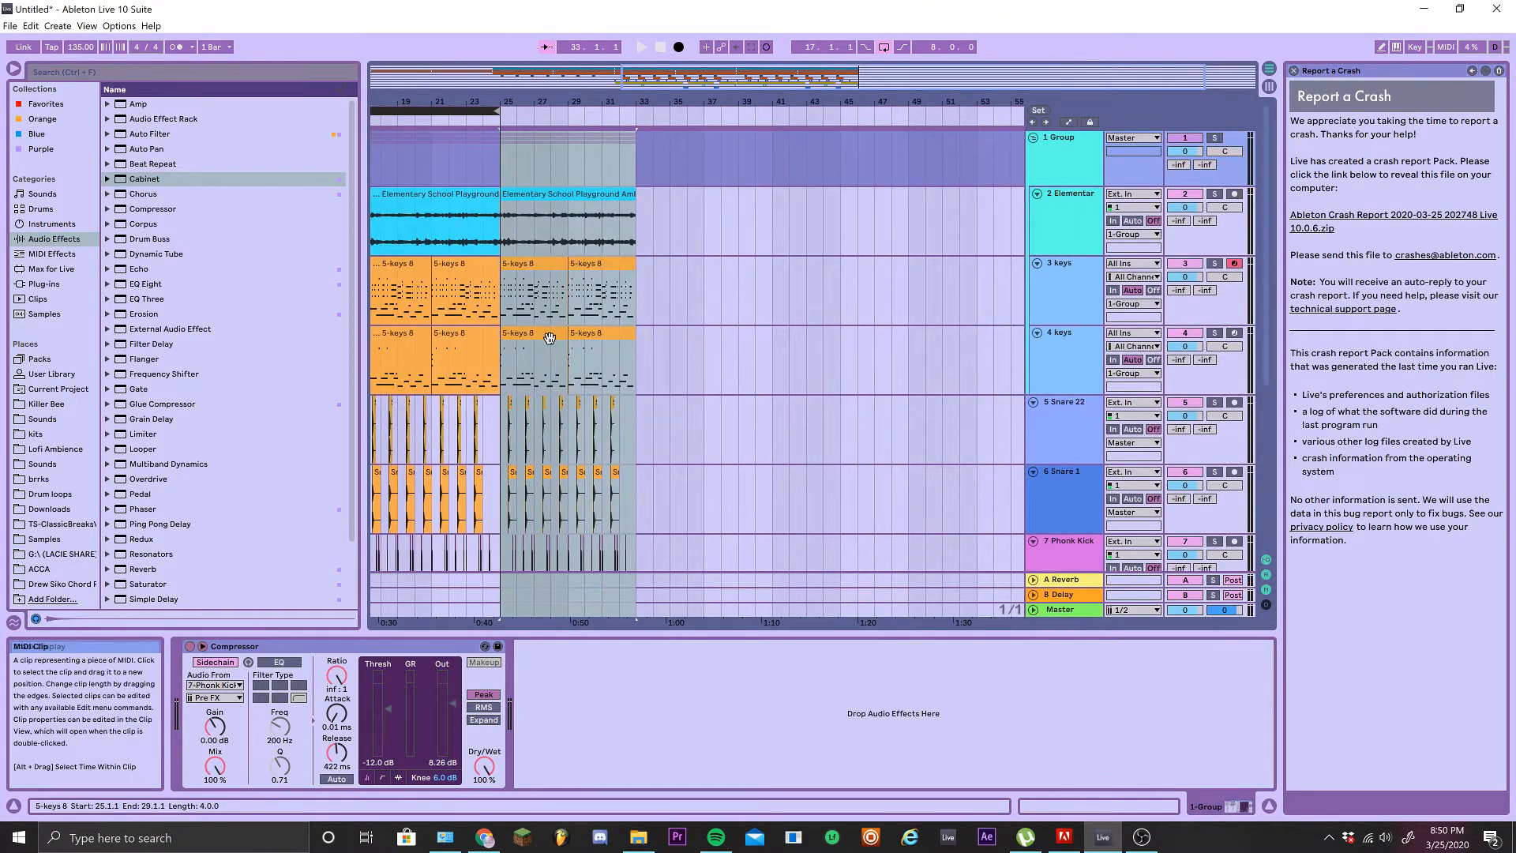
left_click(631, 314)
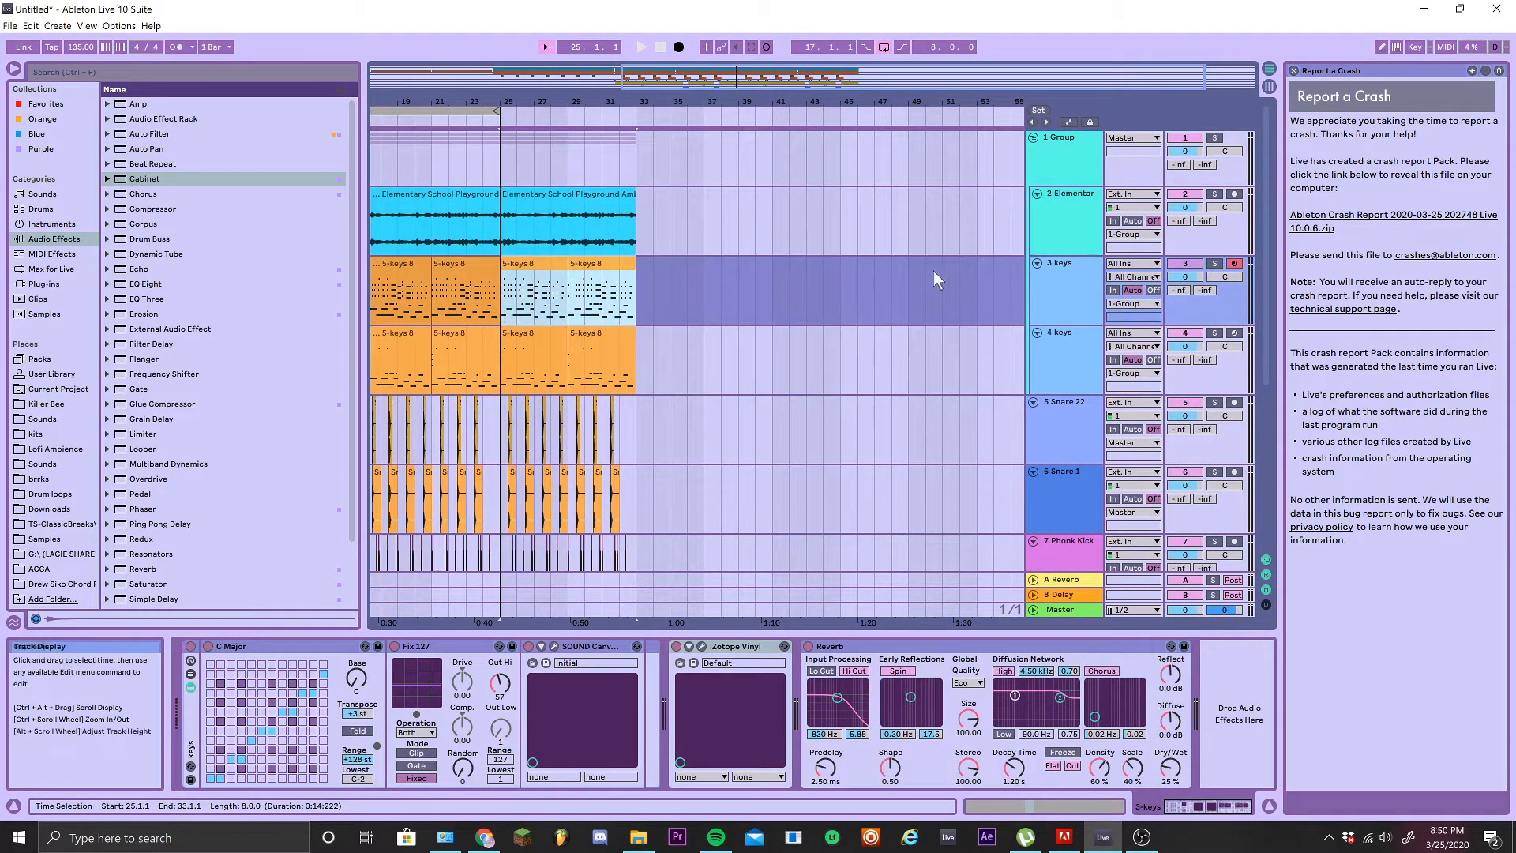
scroll(439, 426, "down", 3)
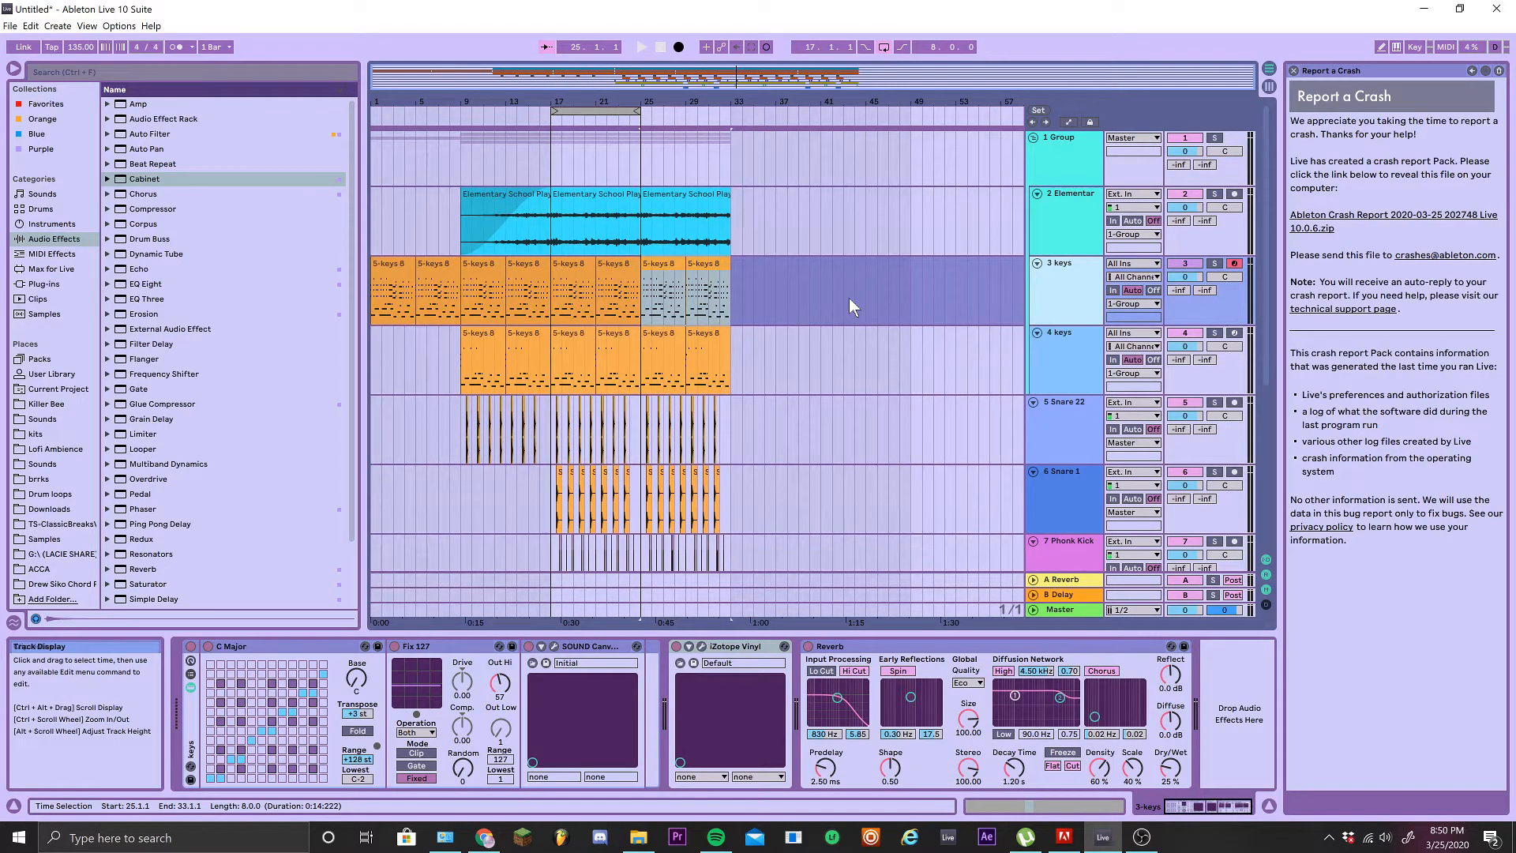
key("ctrl+d")
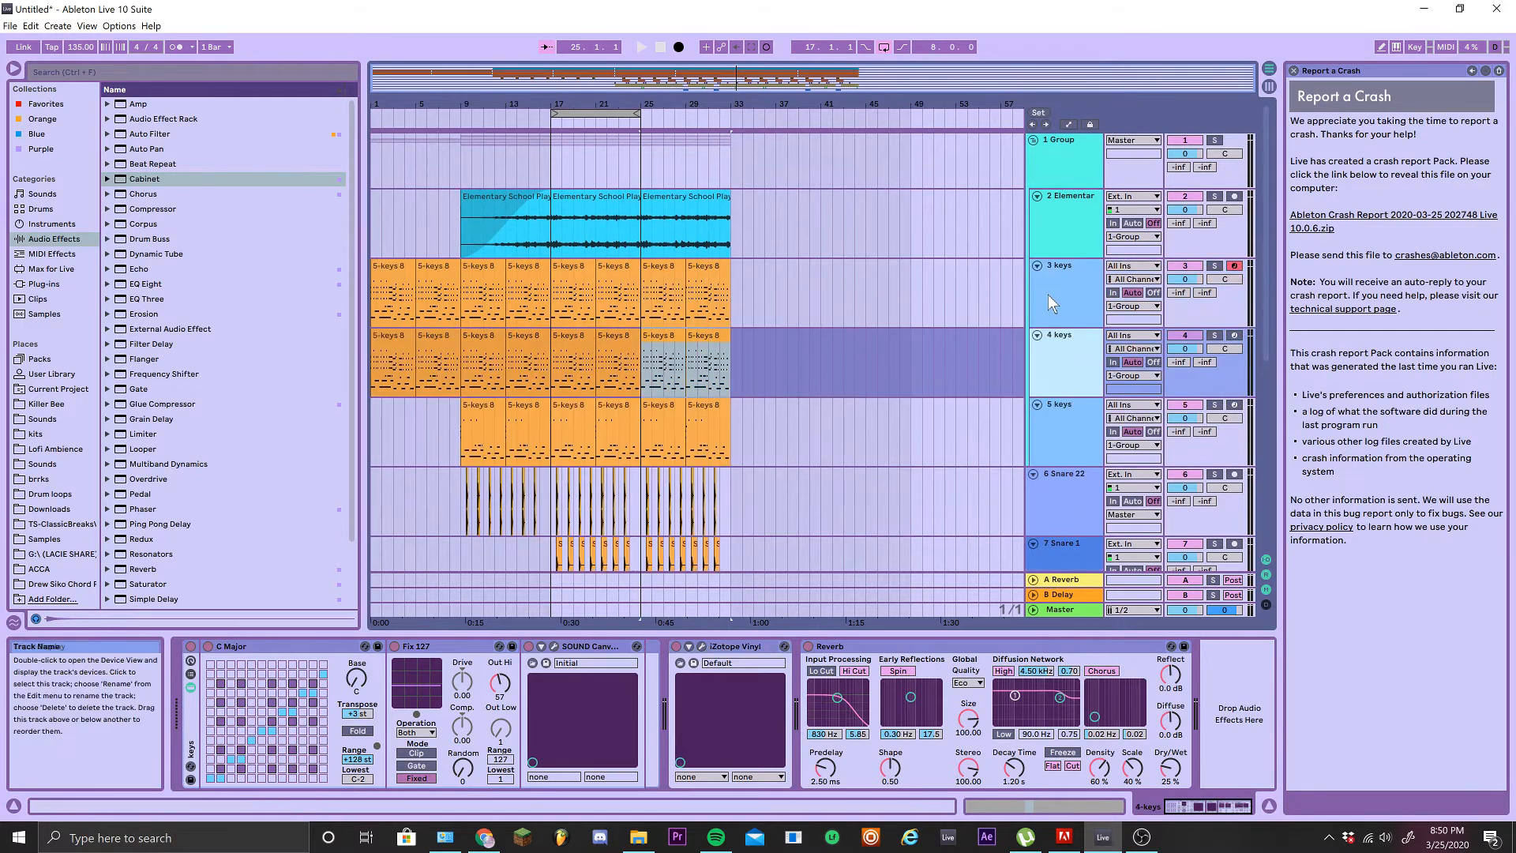
Delete all clips before bar 25 on the duplicated keys track
key("space")
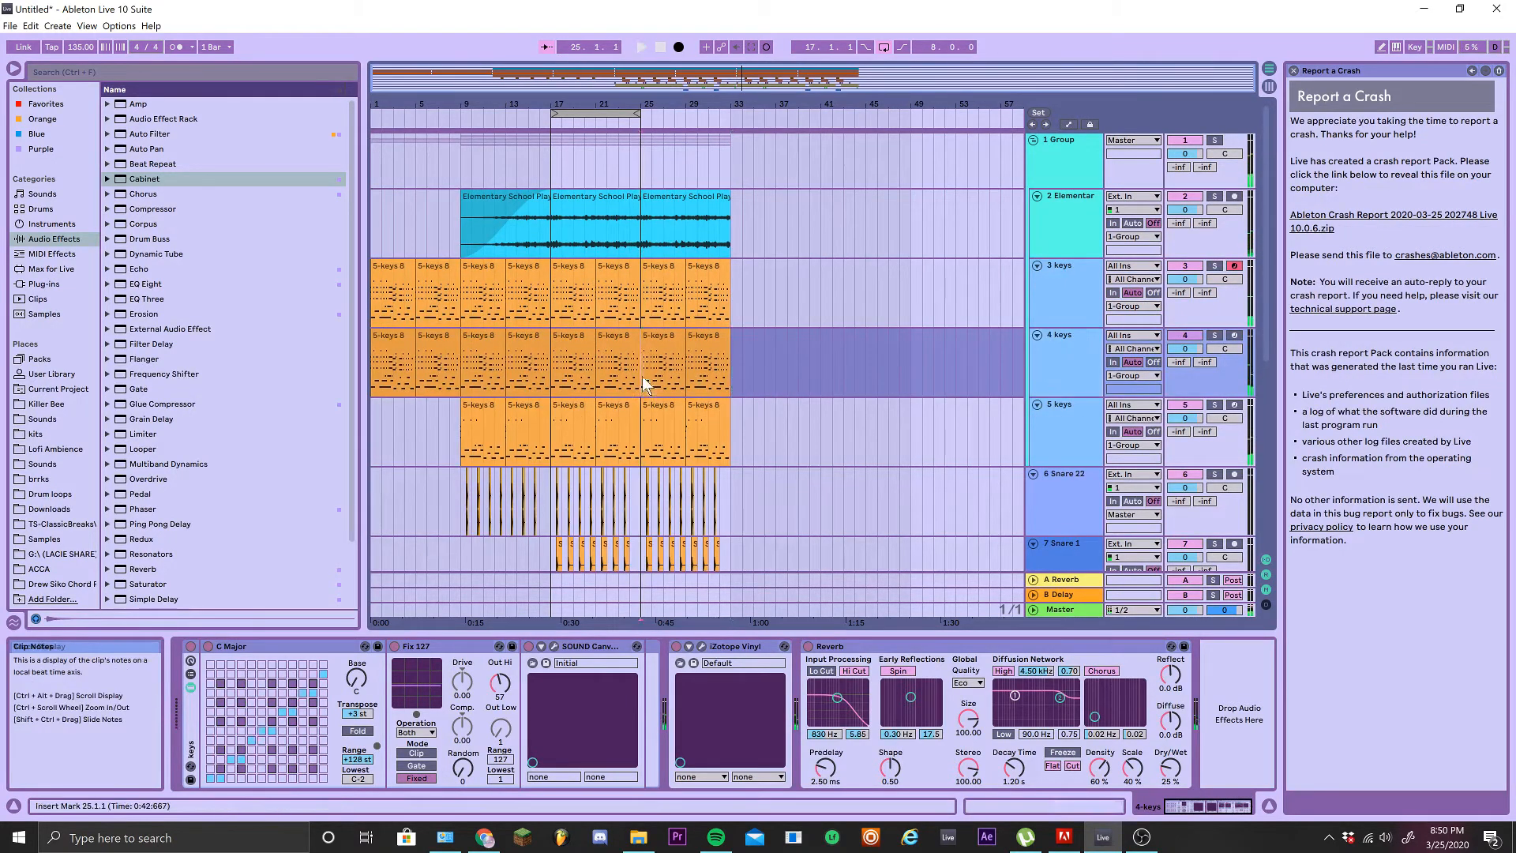
left_click_drag(642, 376, 273, 382)
key("Delete")
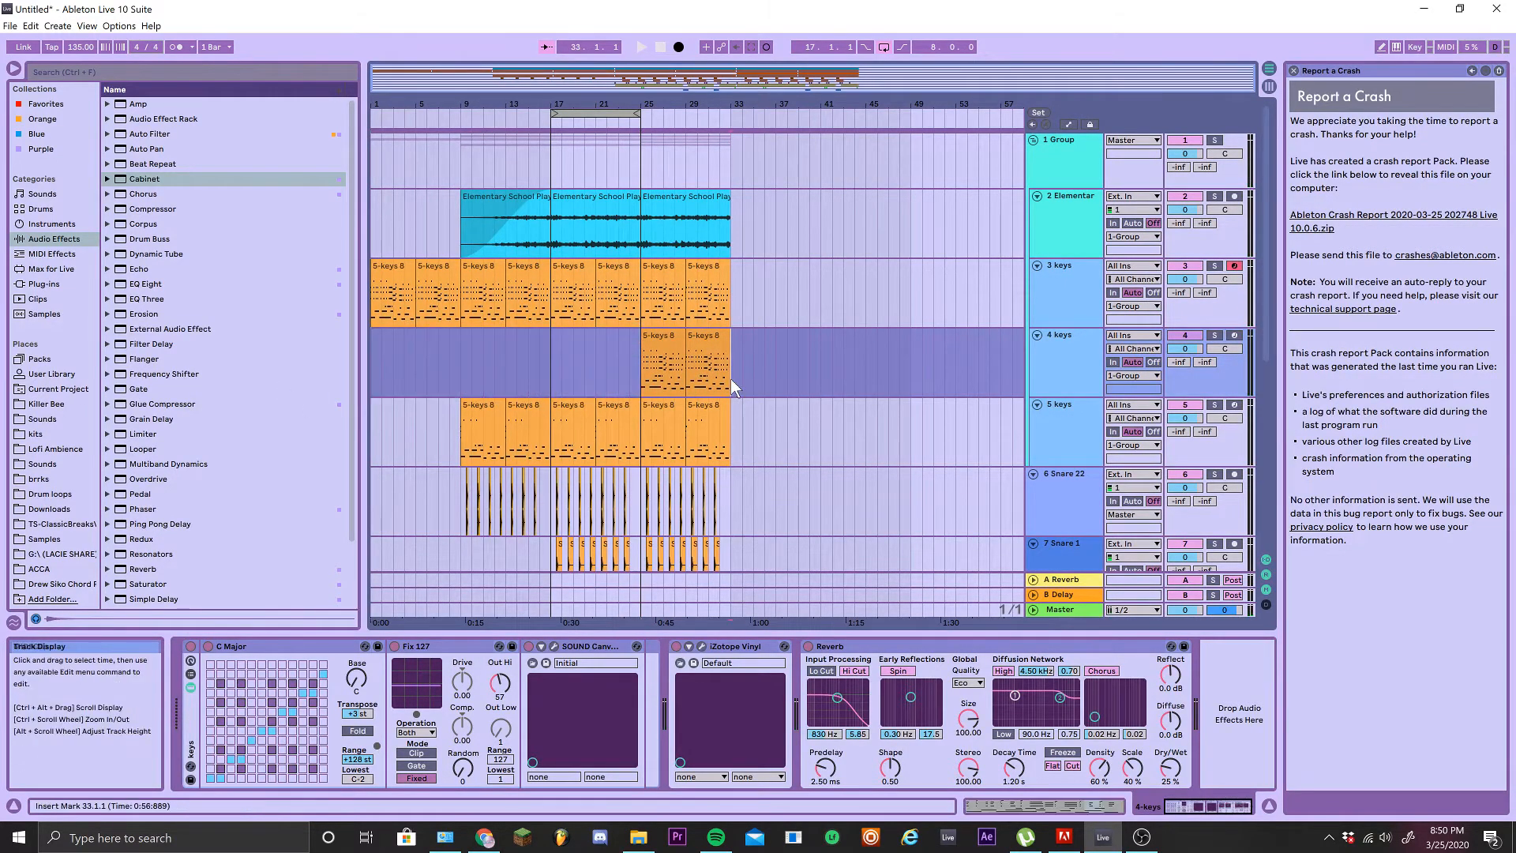
Freeze the duplicated 4 keys track and flatten it to audio
left_click(1044, 368)
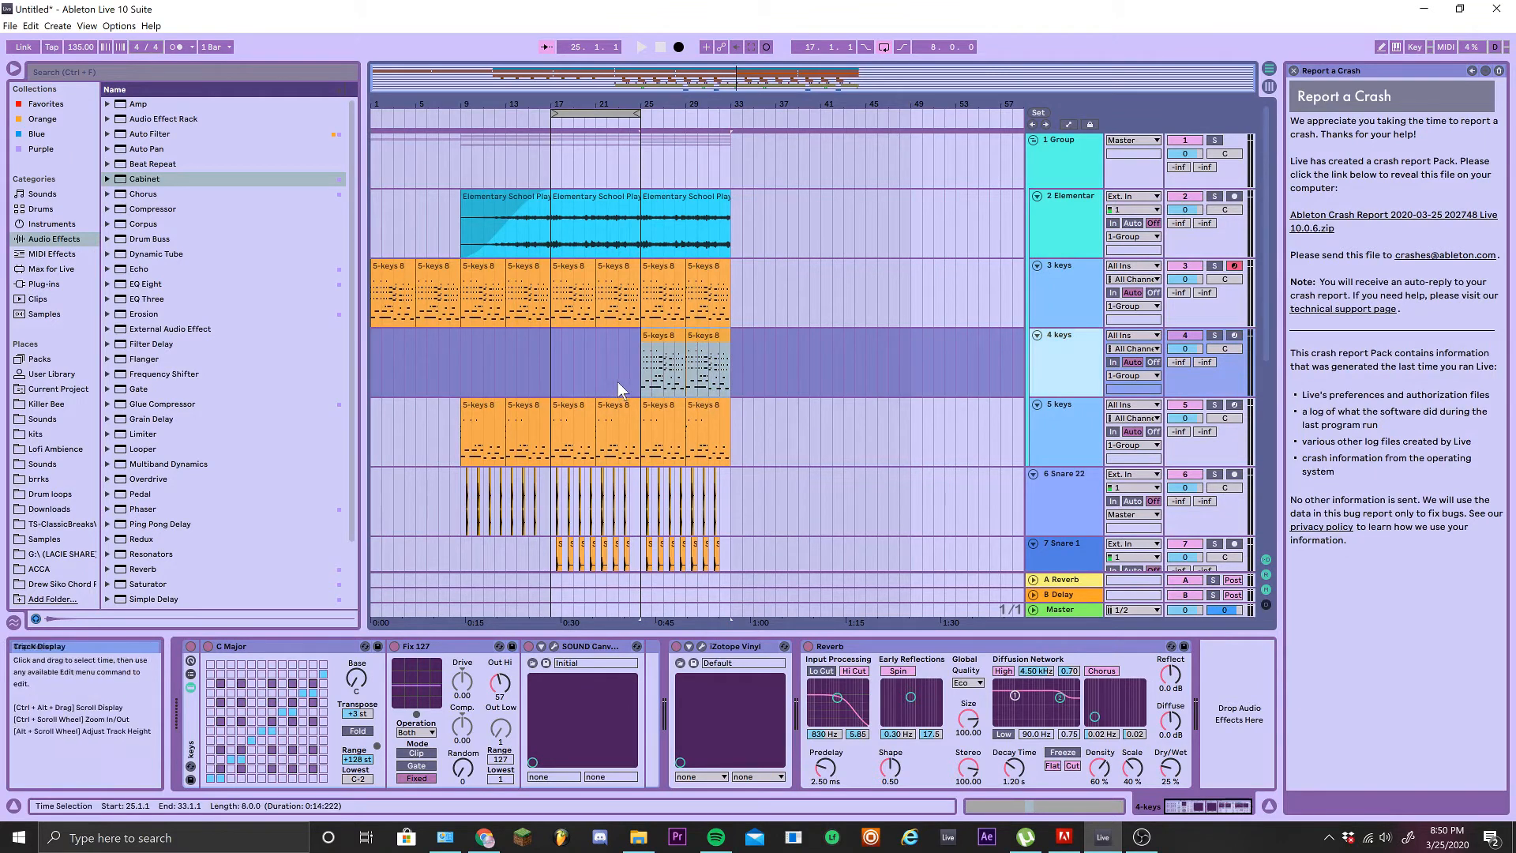
key("z")
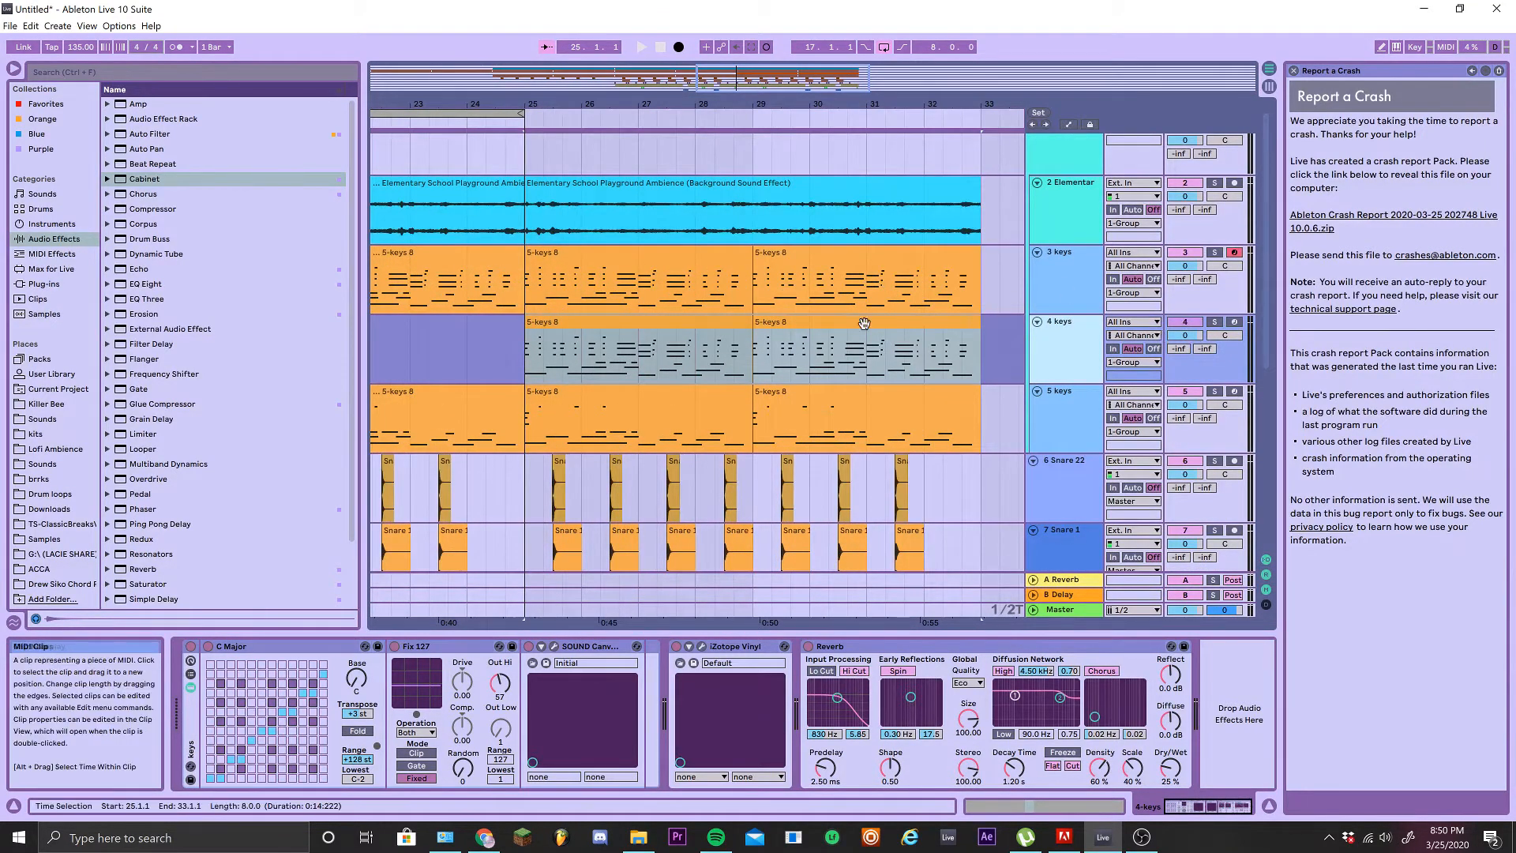
scroll(619, 378, "down", 3)
left_click(673, 347)
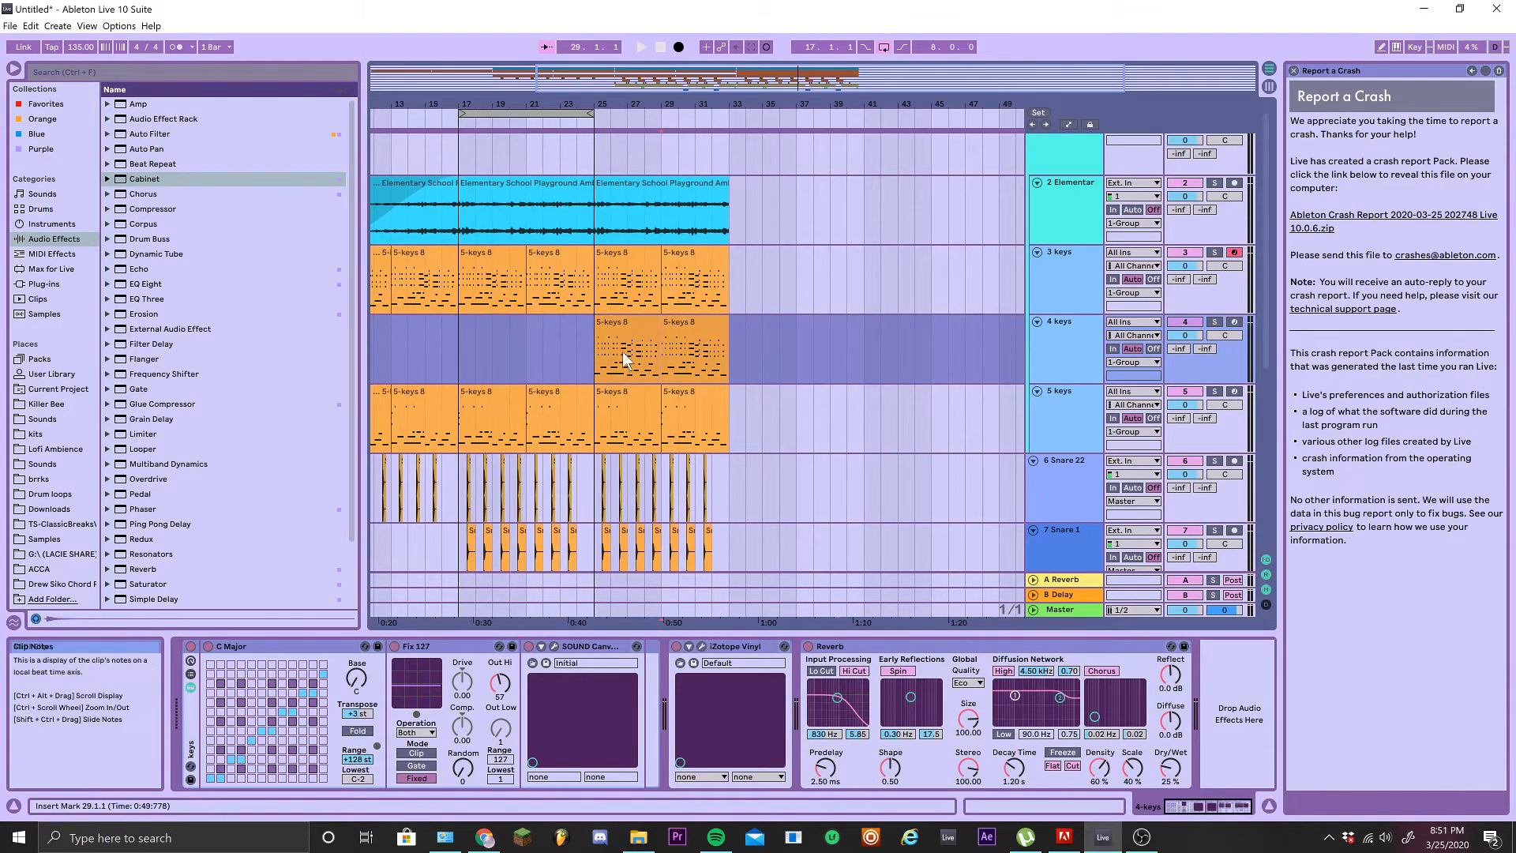
left_click(721, 364)
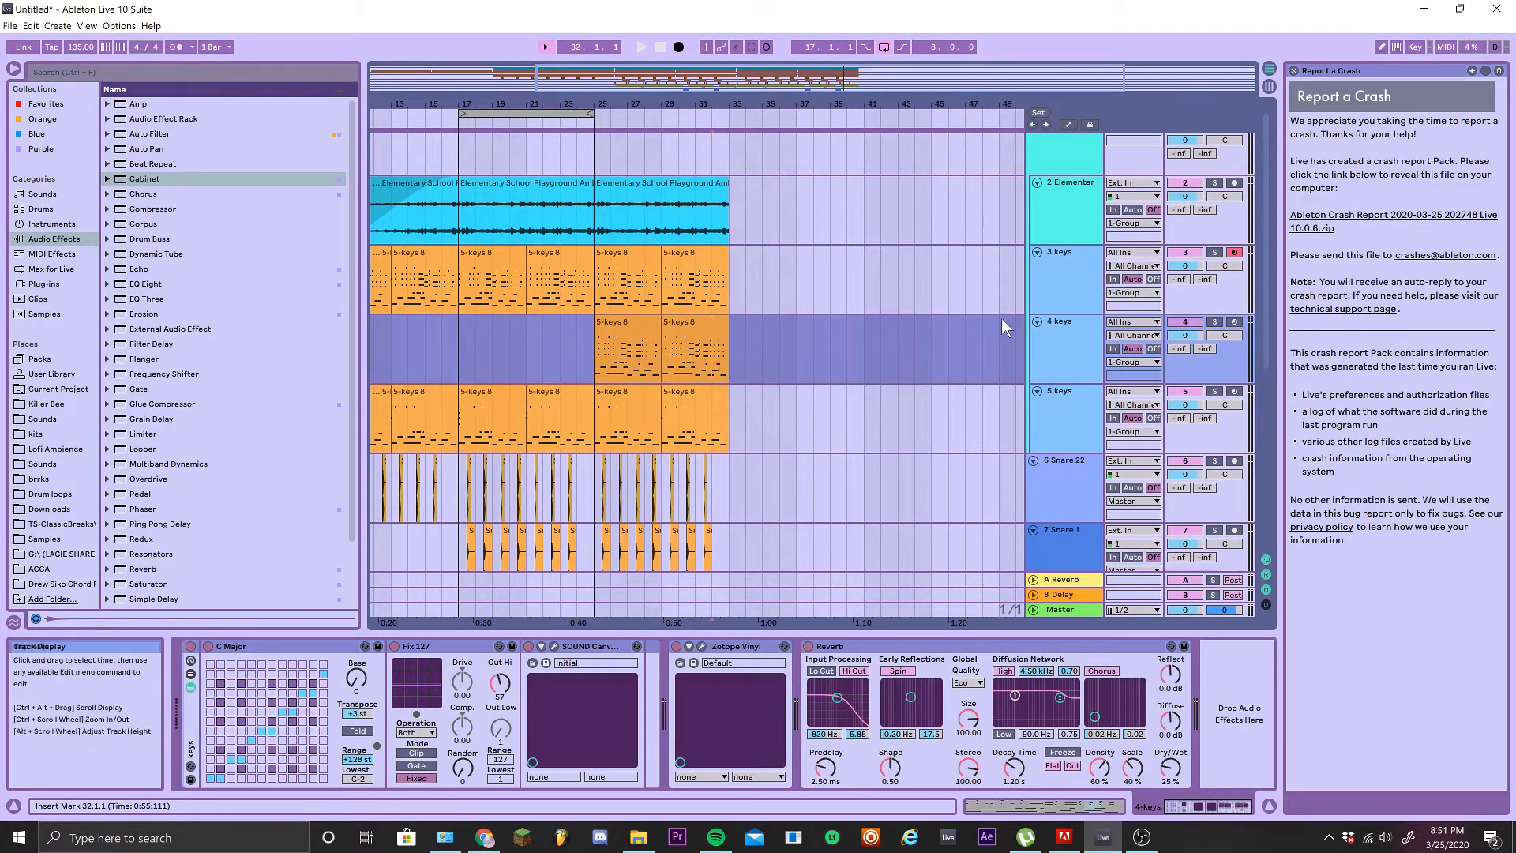
right_click(1066, 340)
left_click(1096, 439)
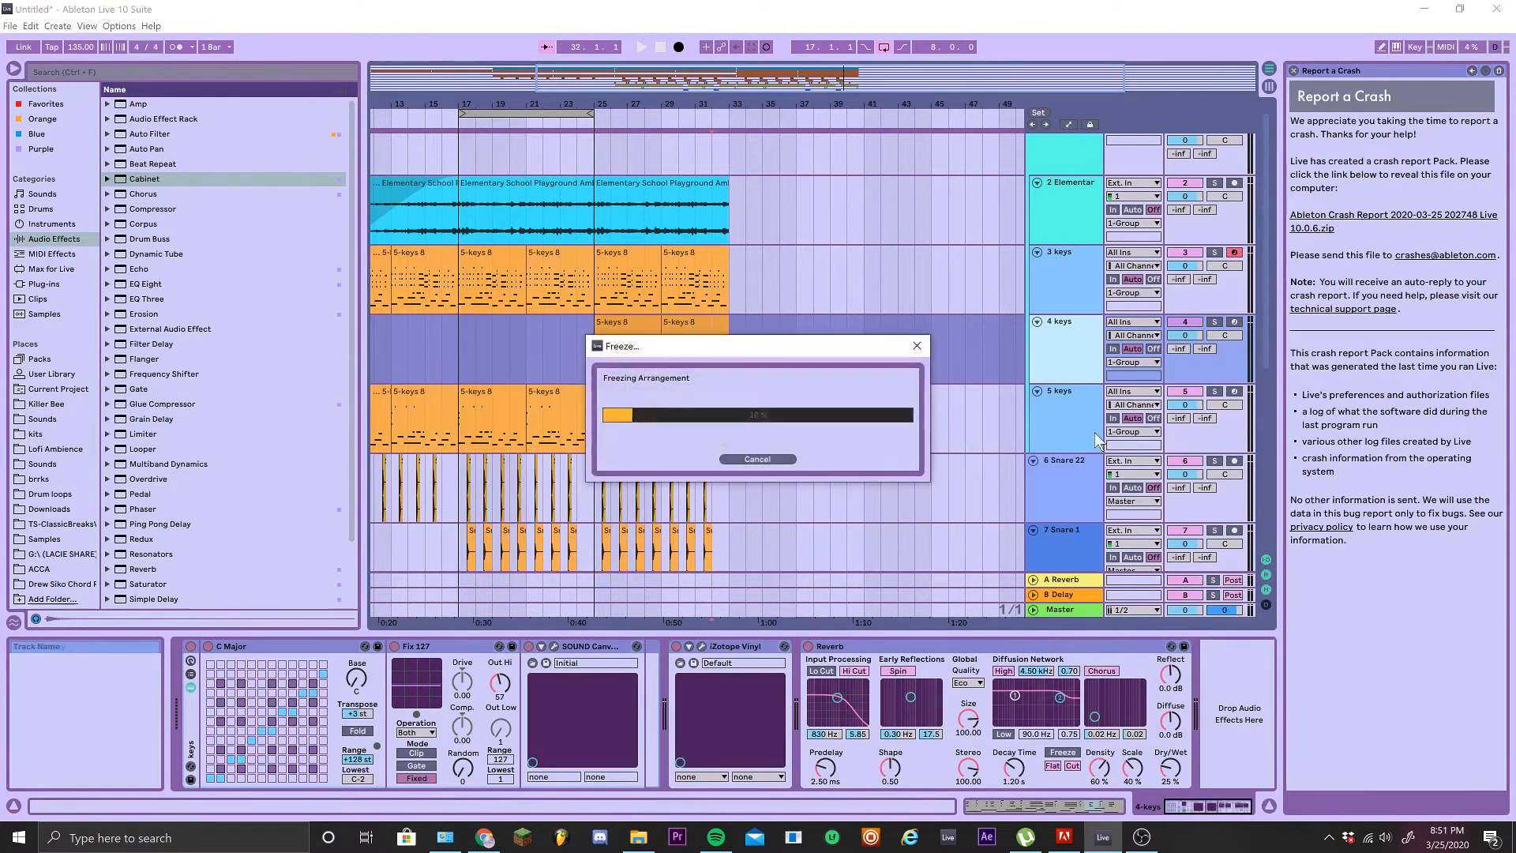
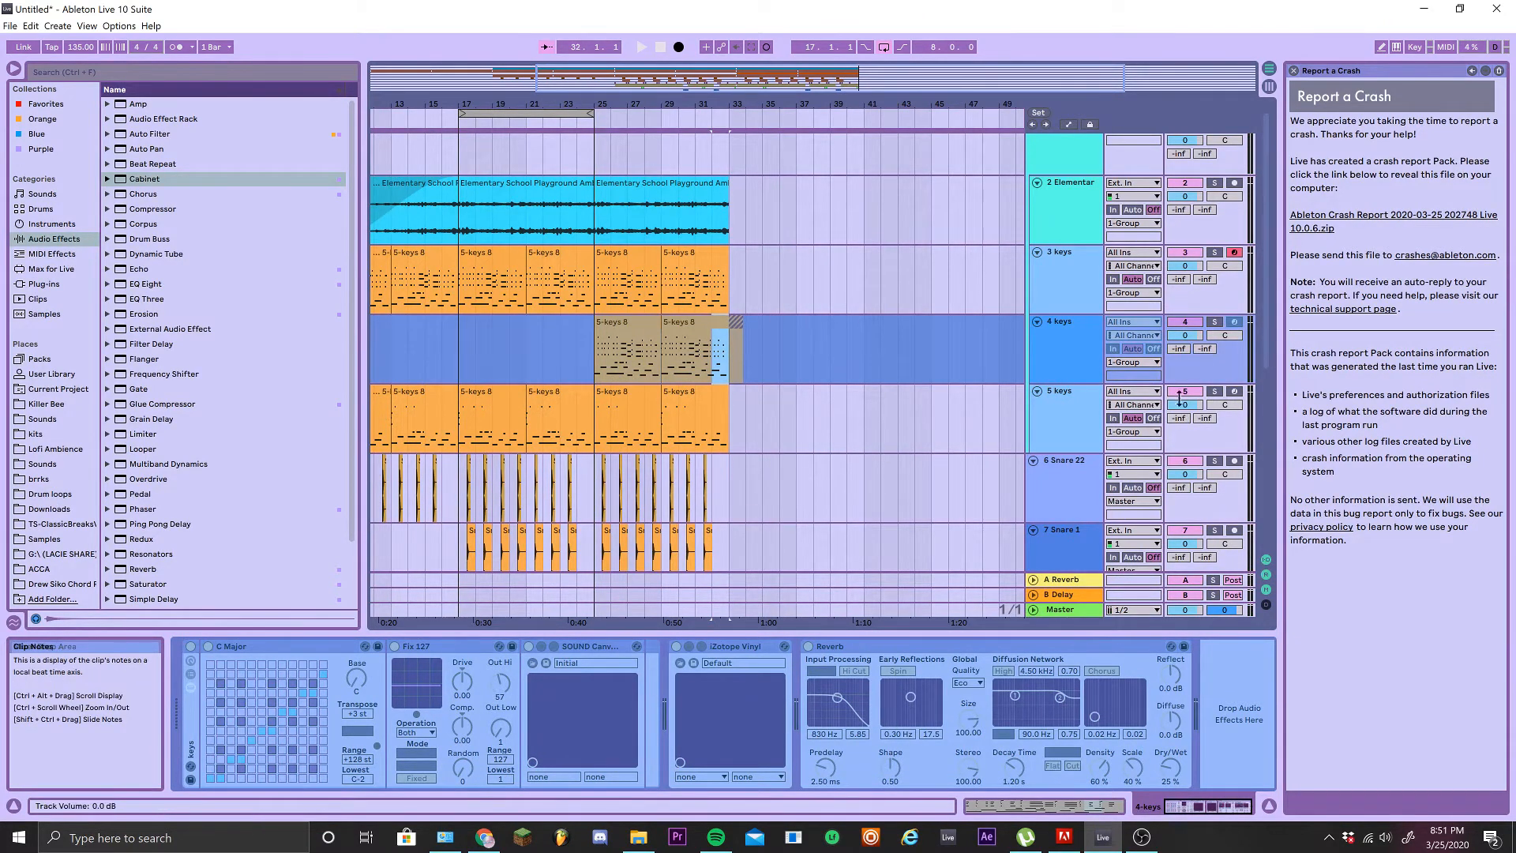
right_click(1054, 343)
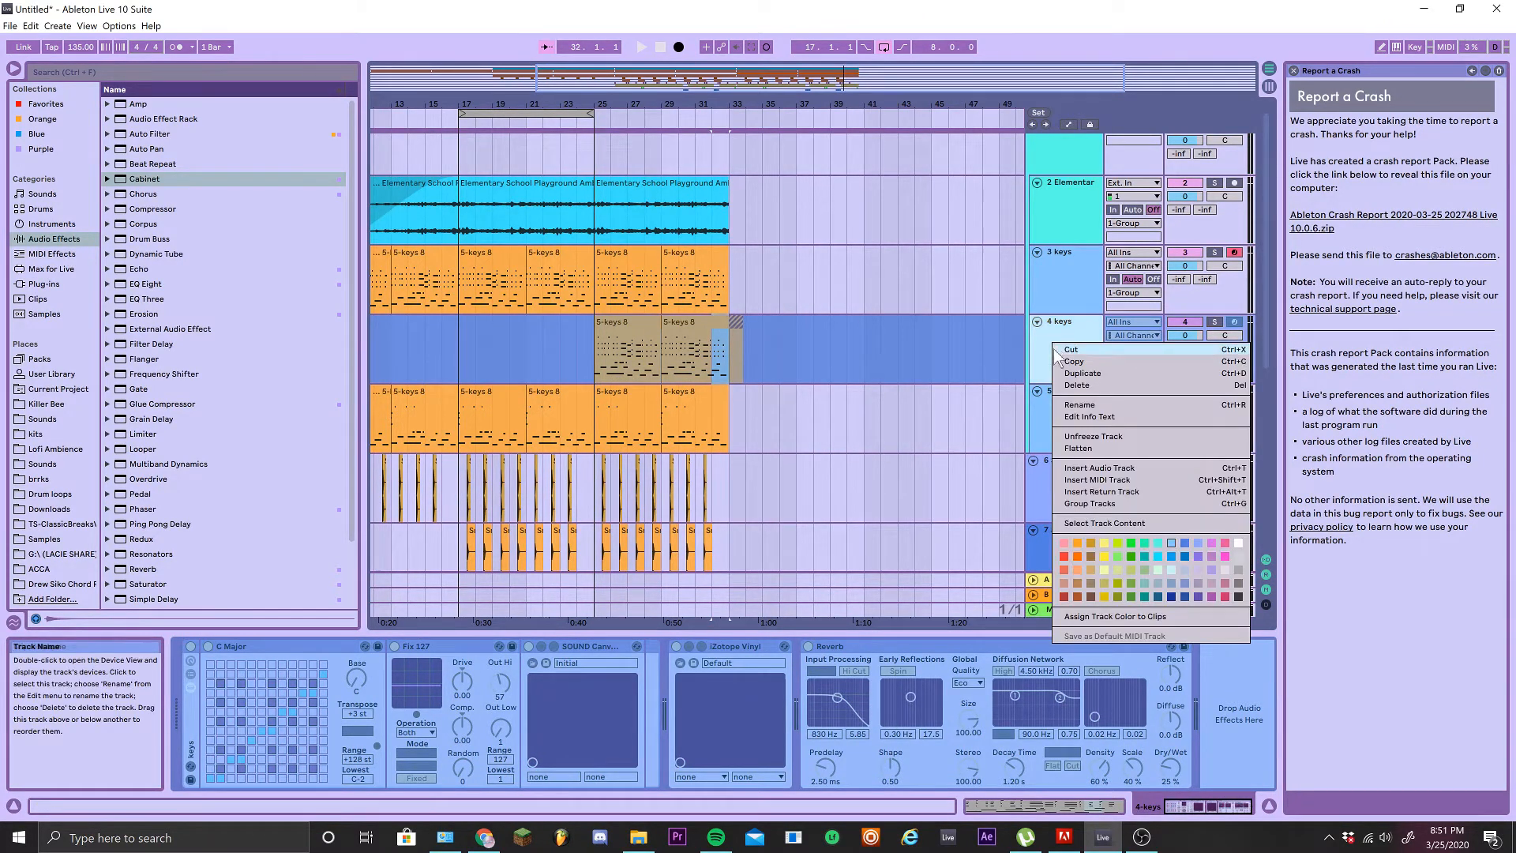
left_click(1078, 448)
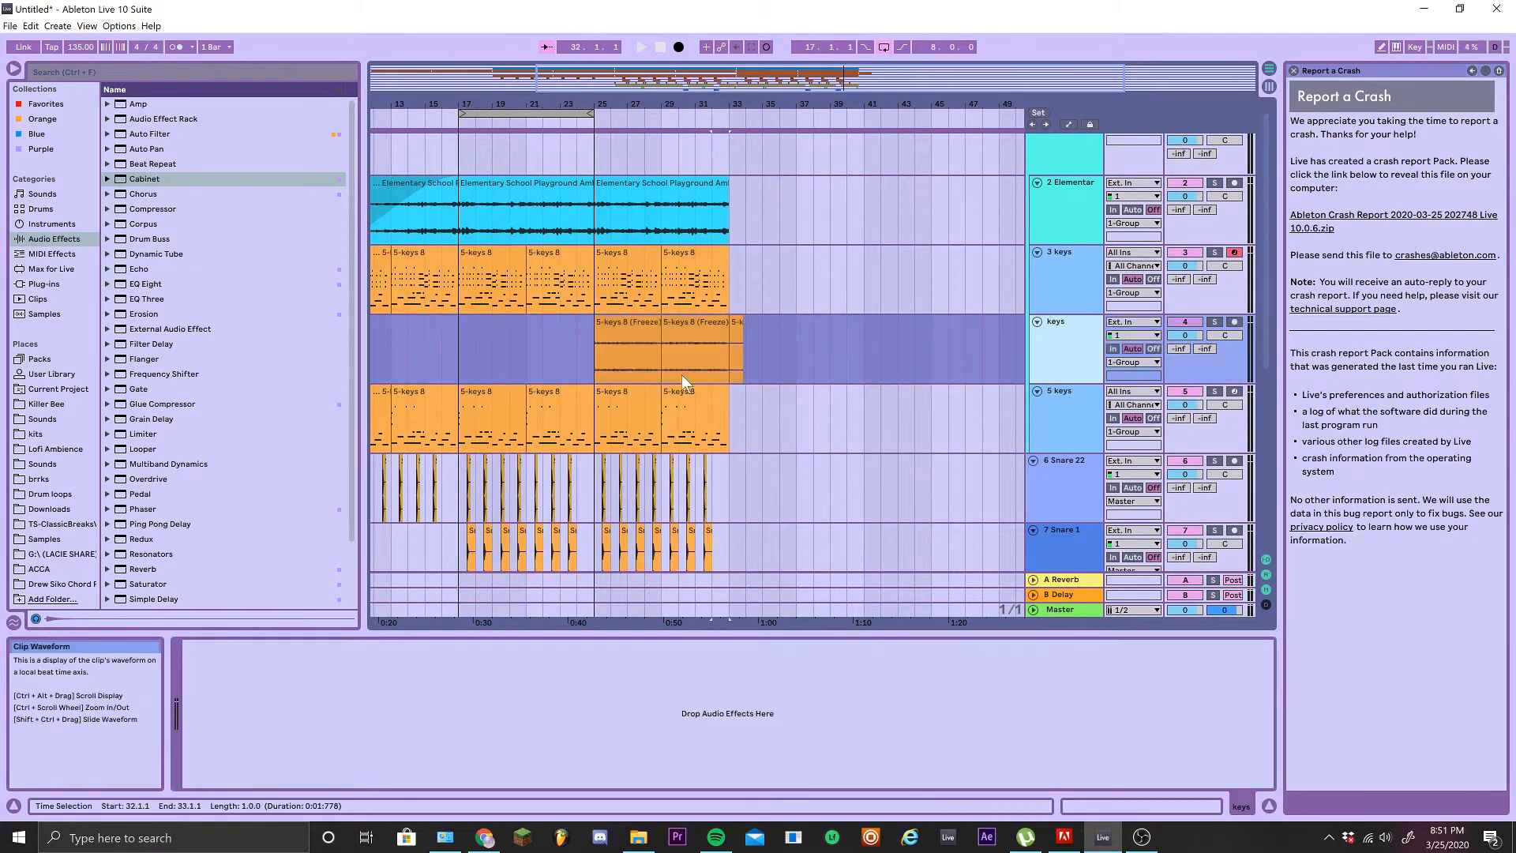
Play briefly from bar 25, then consolidate the flattened keys clips from bar 25 to 33 into one clip
left_click(607, 367)
key("space")
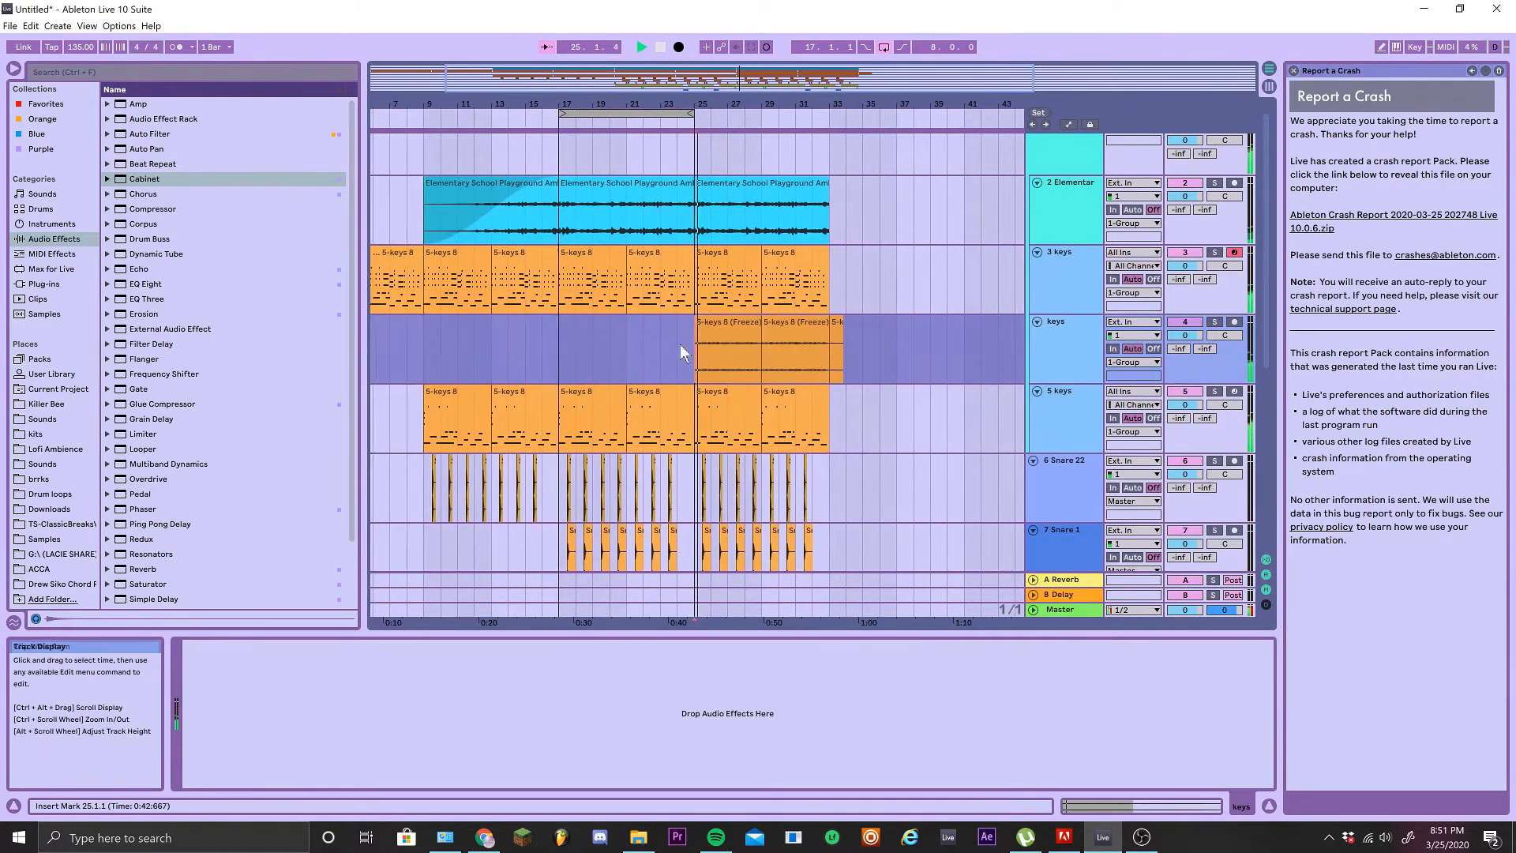
key("space")
left_click(813, 355)
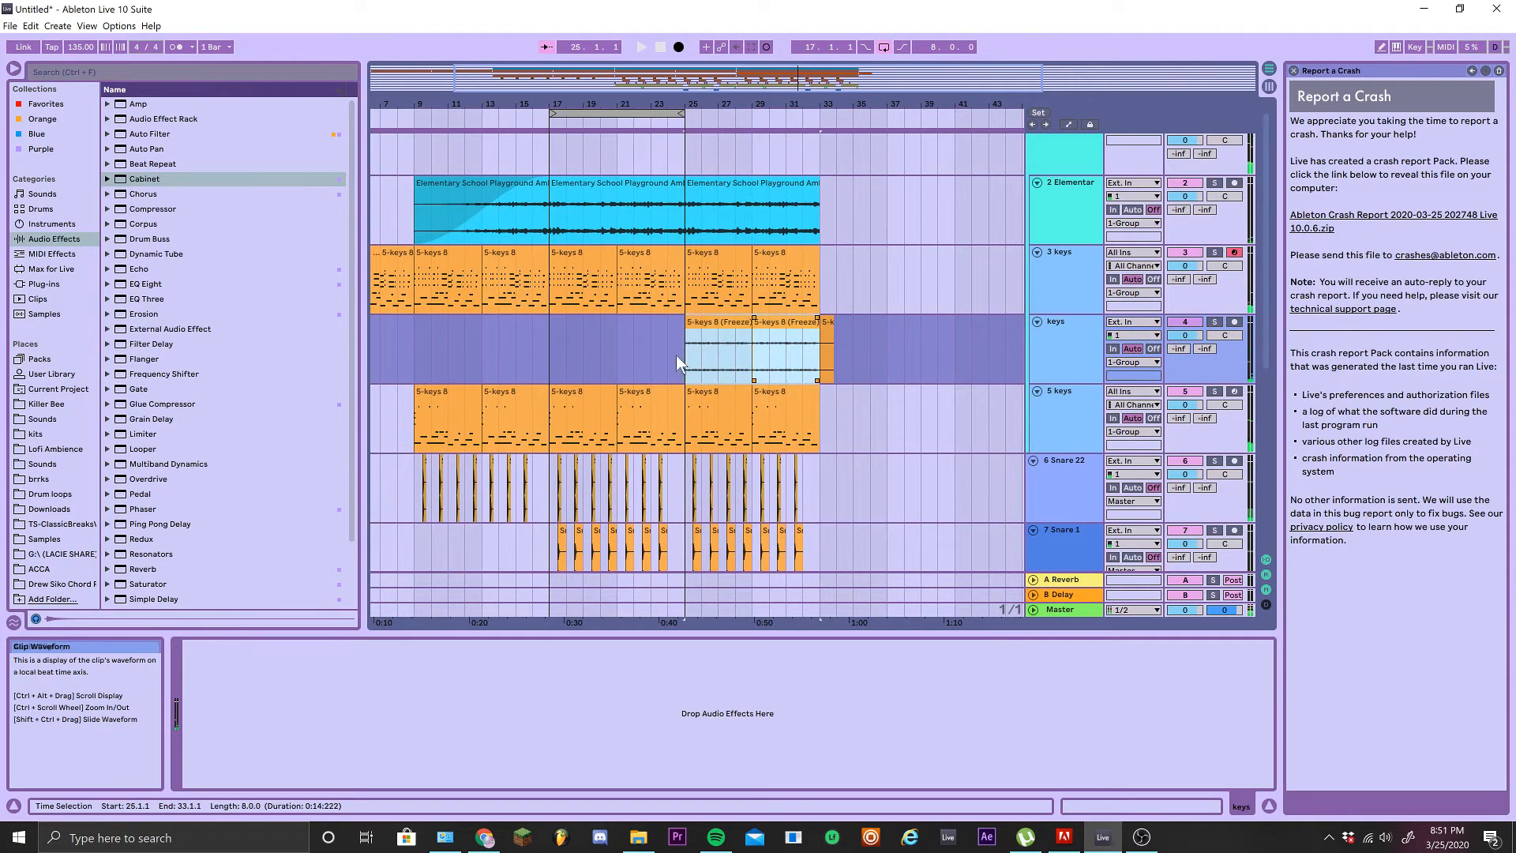
key("ctrl+j")
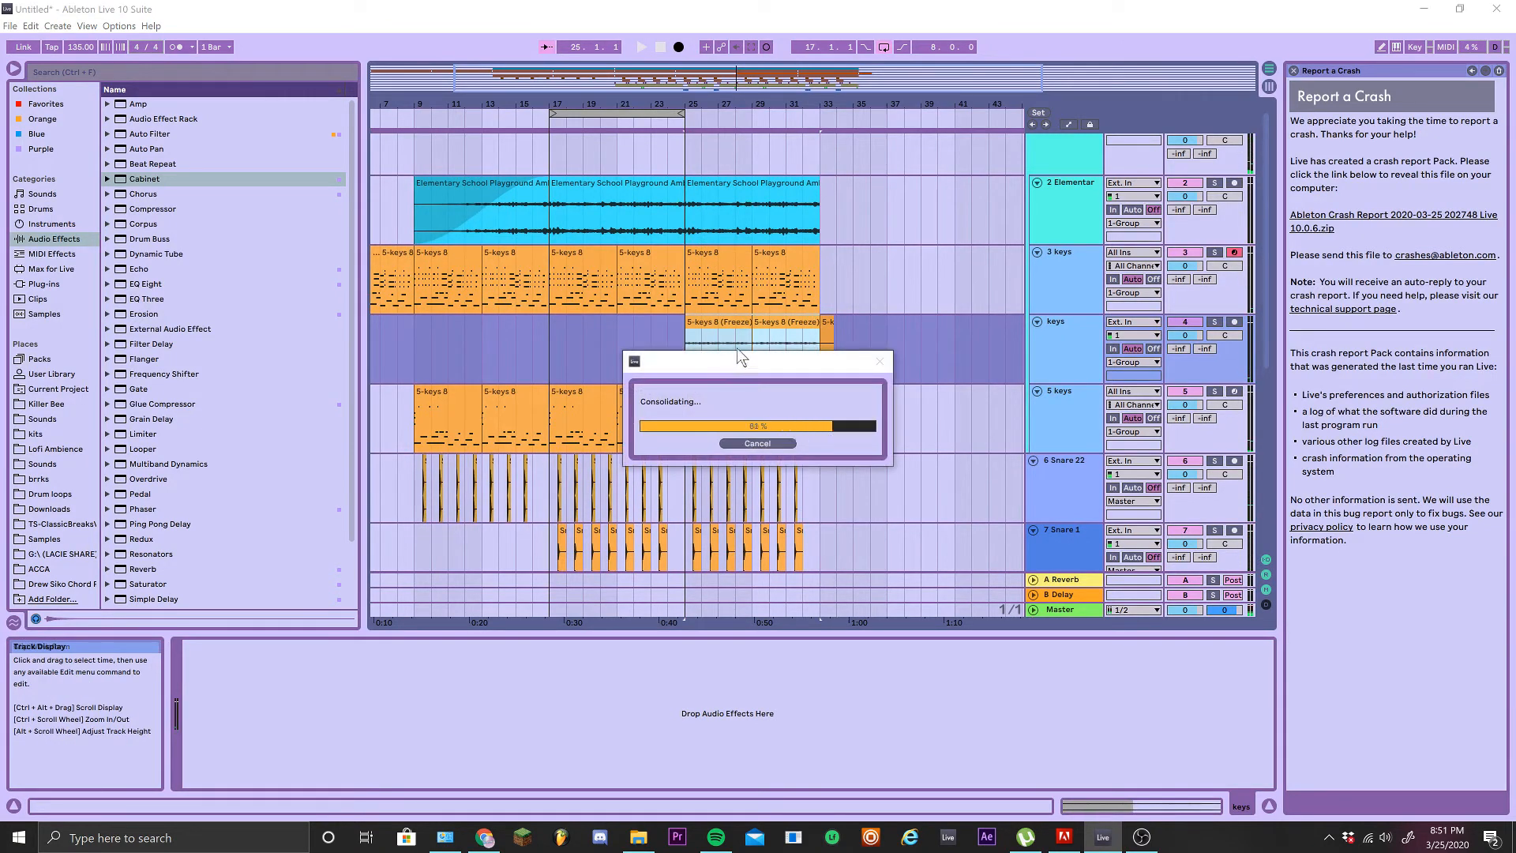
Transpose the consolidated keys clip to 12 semitones and play it from bar 25
left_click(1109, 809)
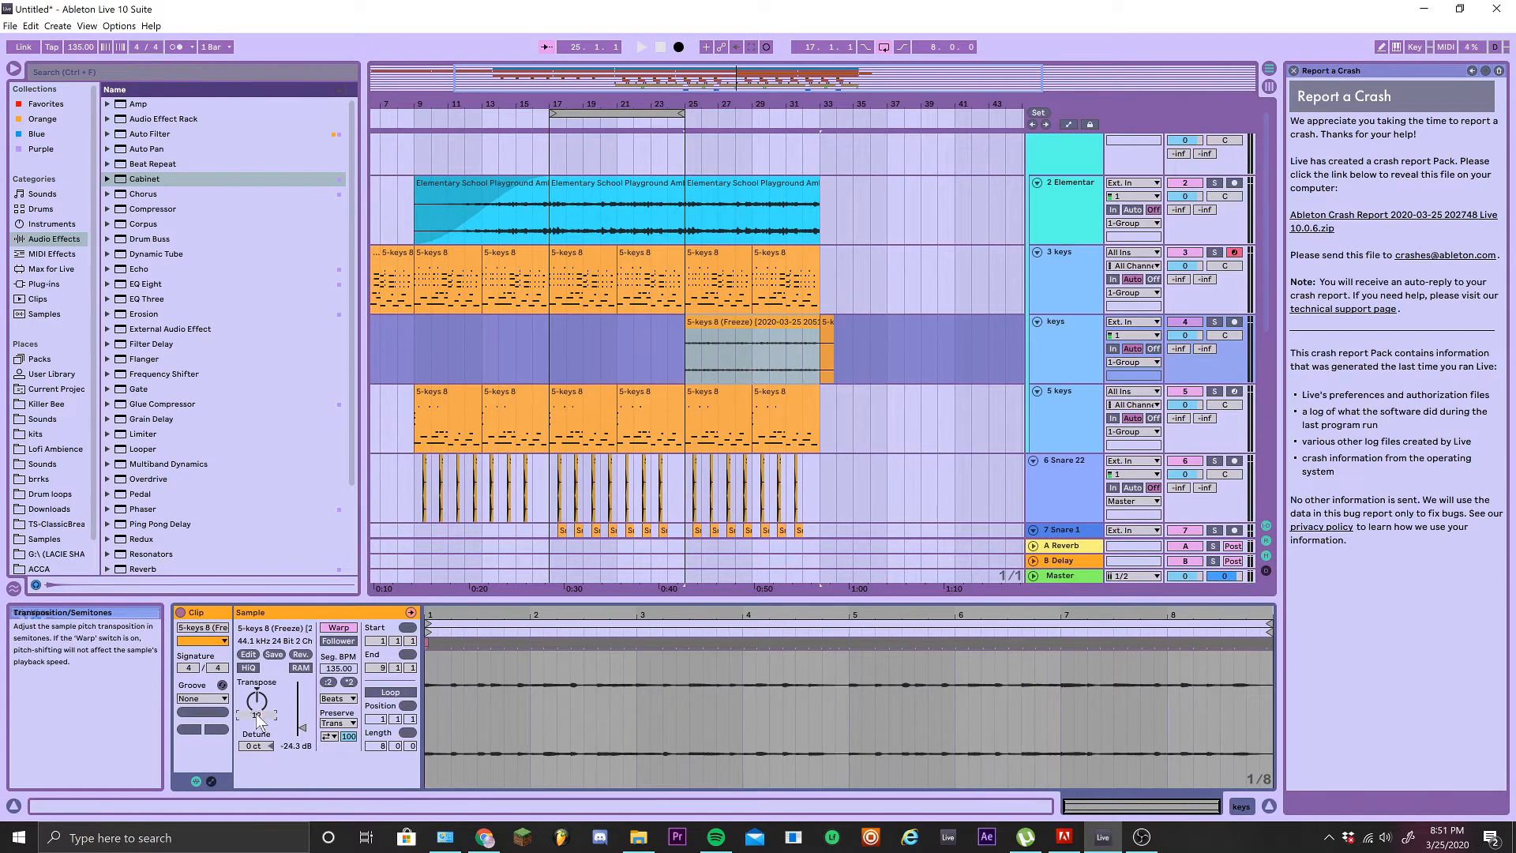
key("space")
scroll(746, 349, "up", 4, "ctrl")
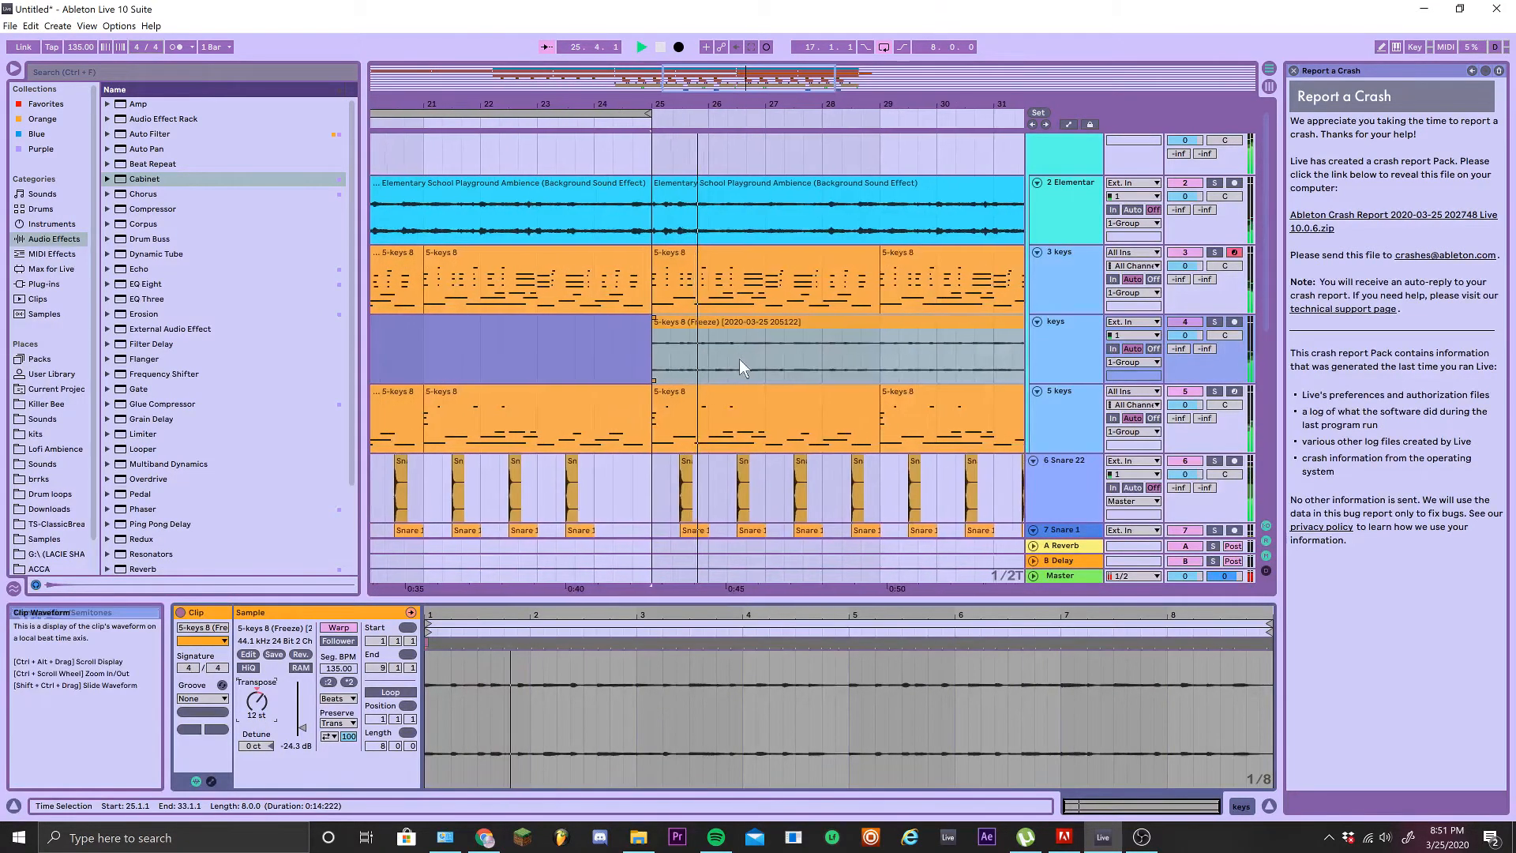
Set the transposed keys clip's warp mode to Complex and play it from bar 25
key("space")
left_click(338, 698)
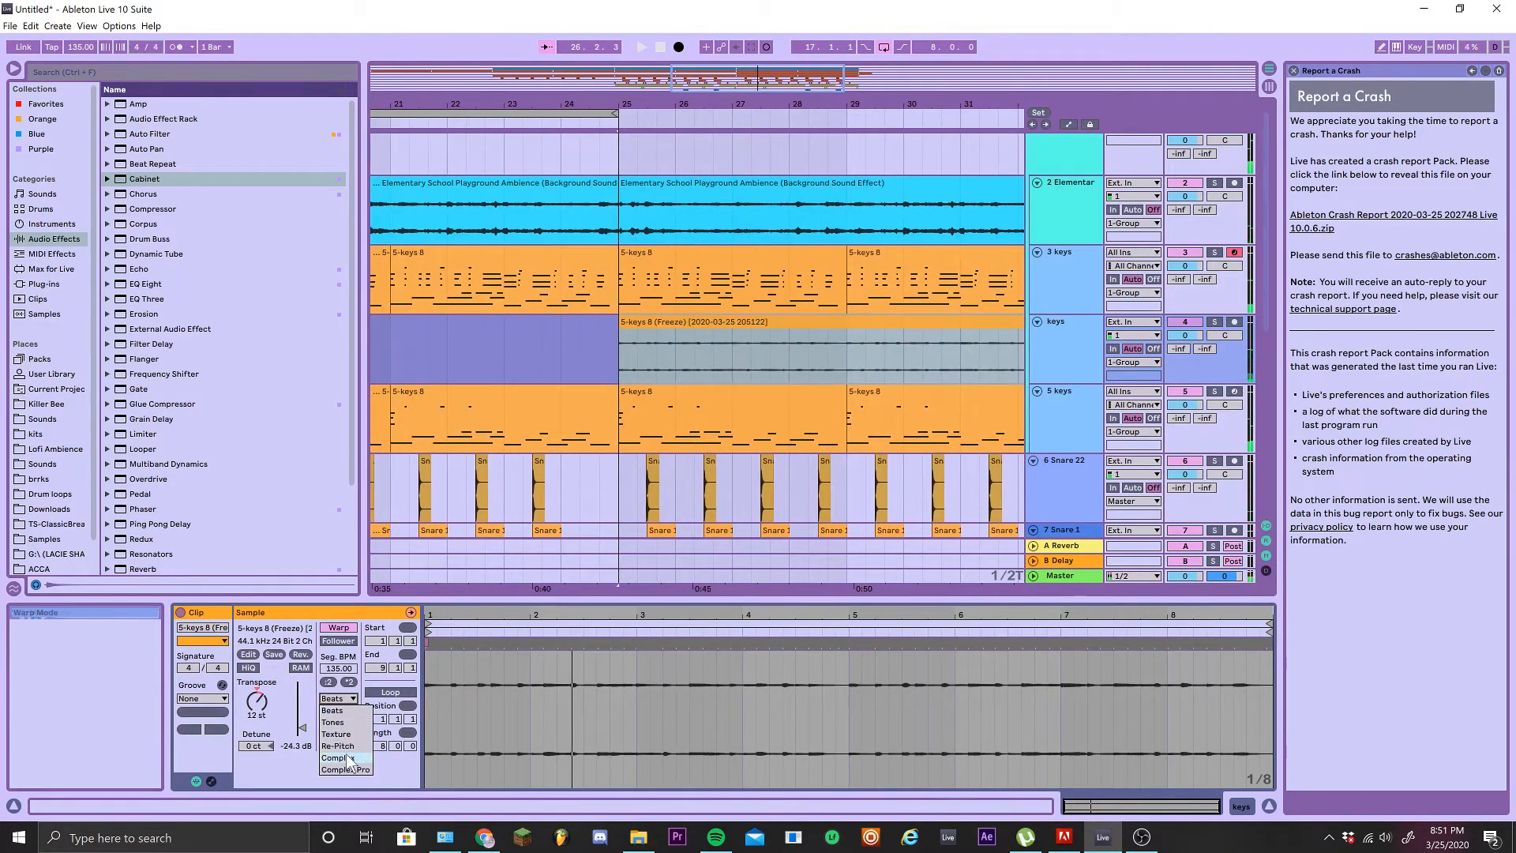
left_click(345, 756)
key("space")
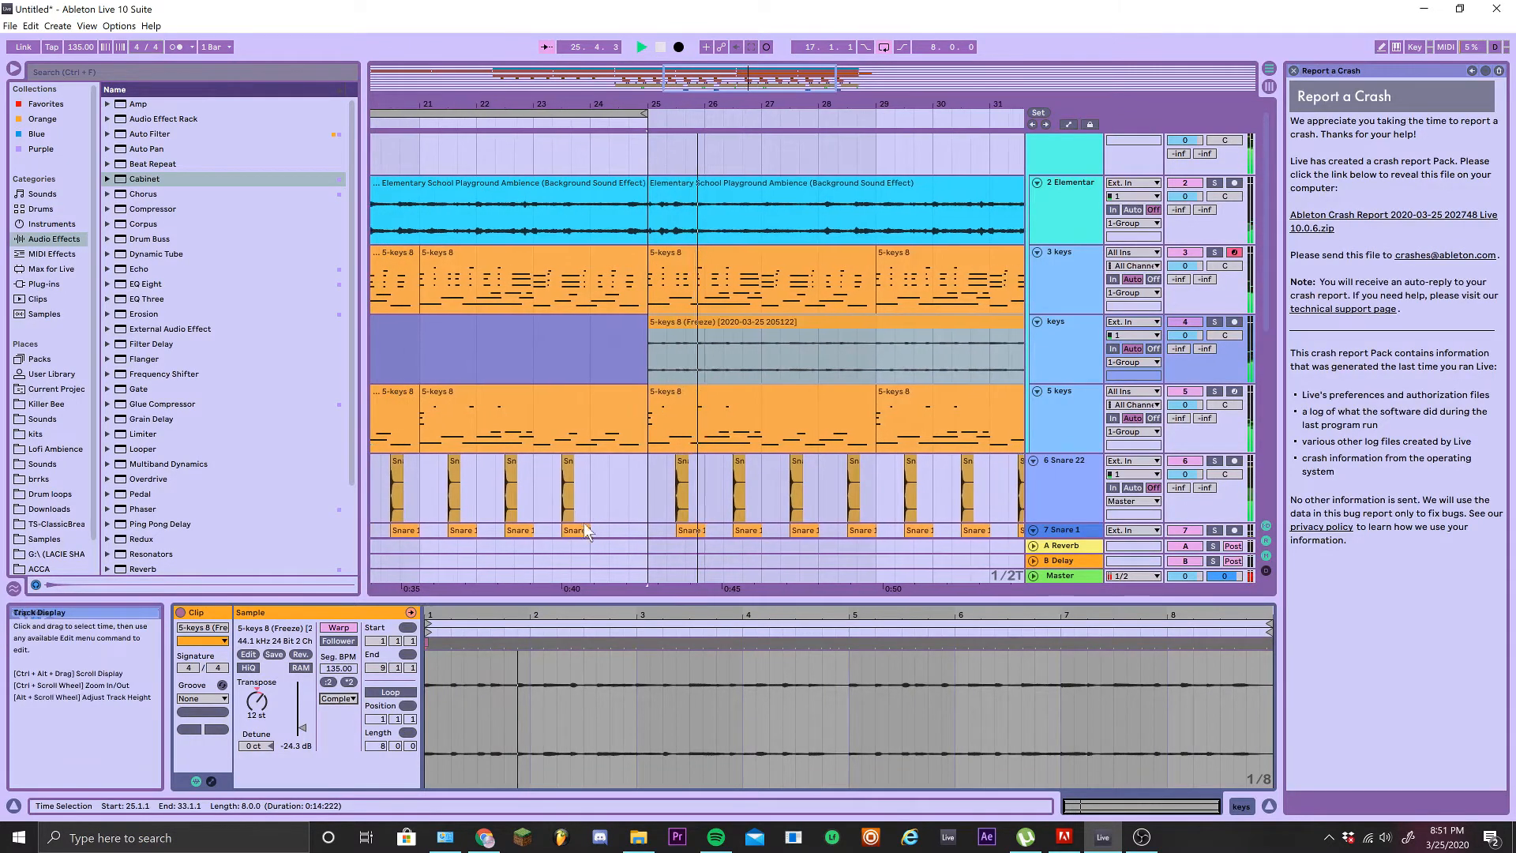
scroll(506, 339, "down", 4, "ctrl")
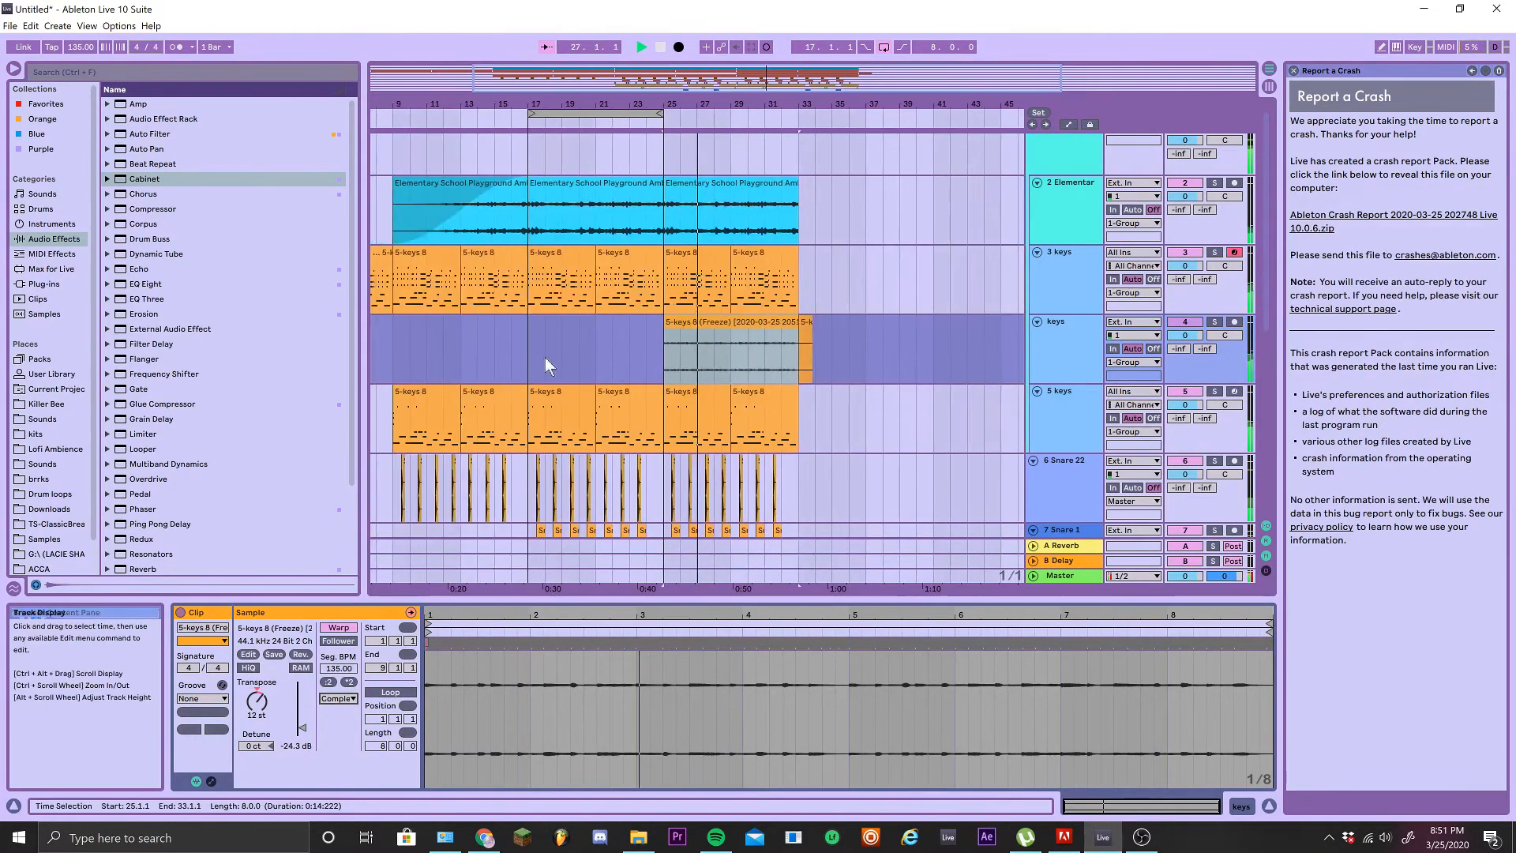
key("space")
Delete the leftover clip after bar 33 on the flattened 4 keys track
scroll(691, 377, "down", 2, "ctrl")
scroll(663, 316, "down", 3)
scroll(636, 249, "up", 4, "ctrl")
scroll(635, 249, "up", 3)
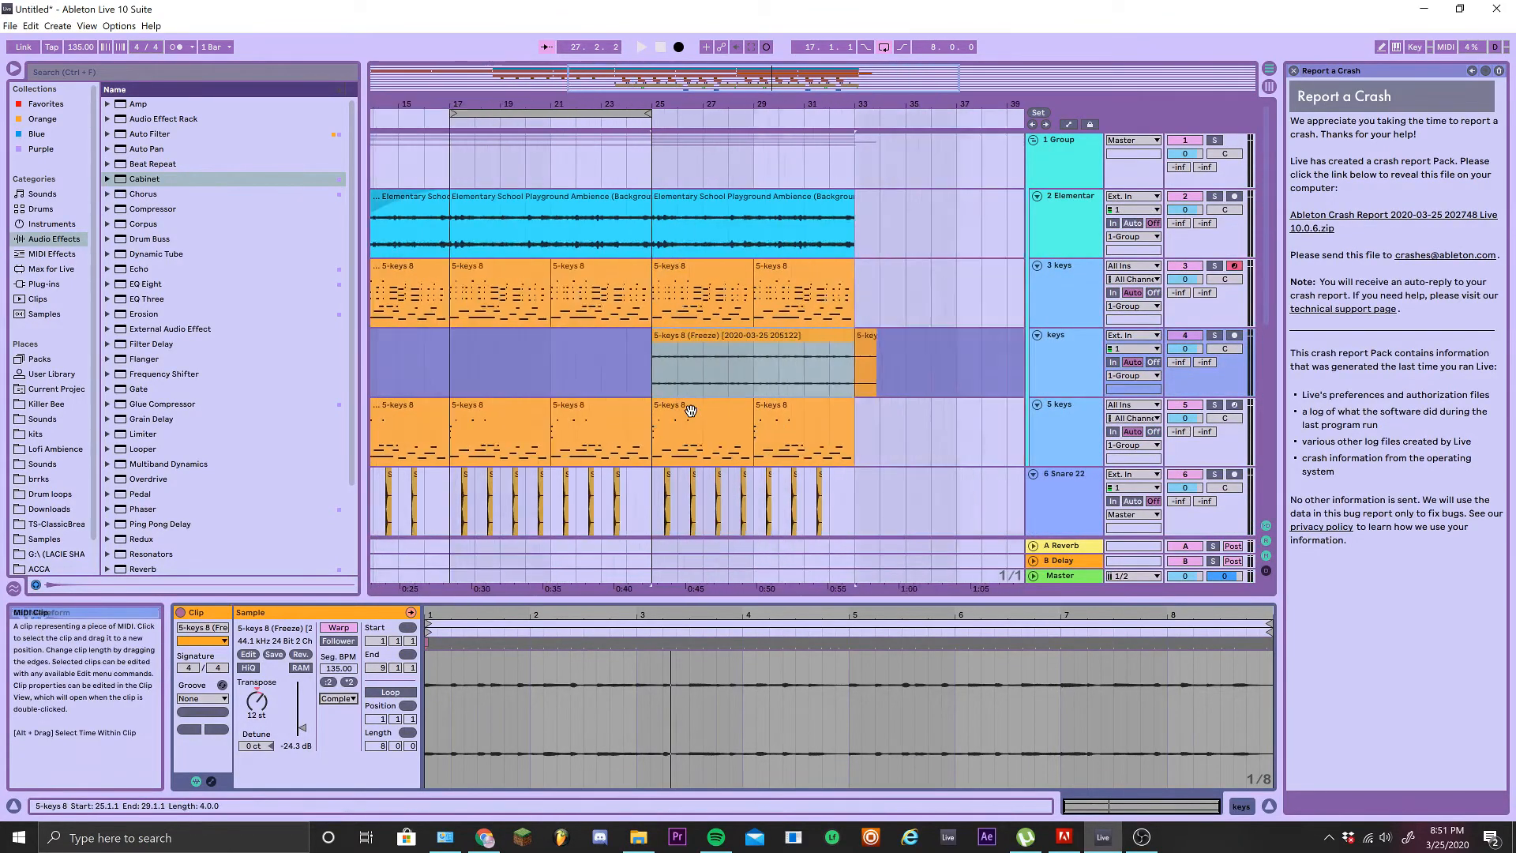
scroll(691, 410, "down", 3)
scroll(552, 339, "down", 2, "ctrl")
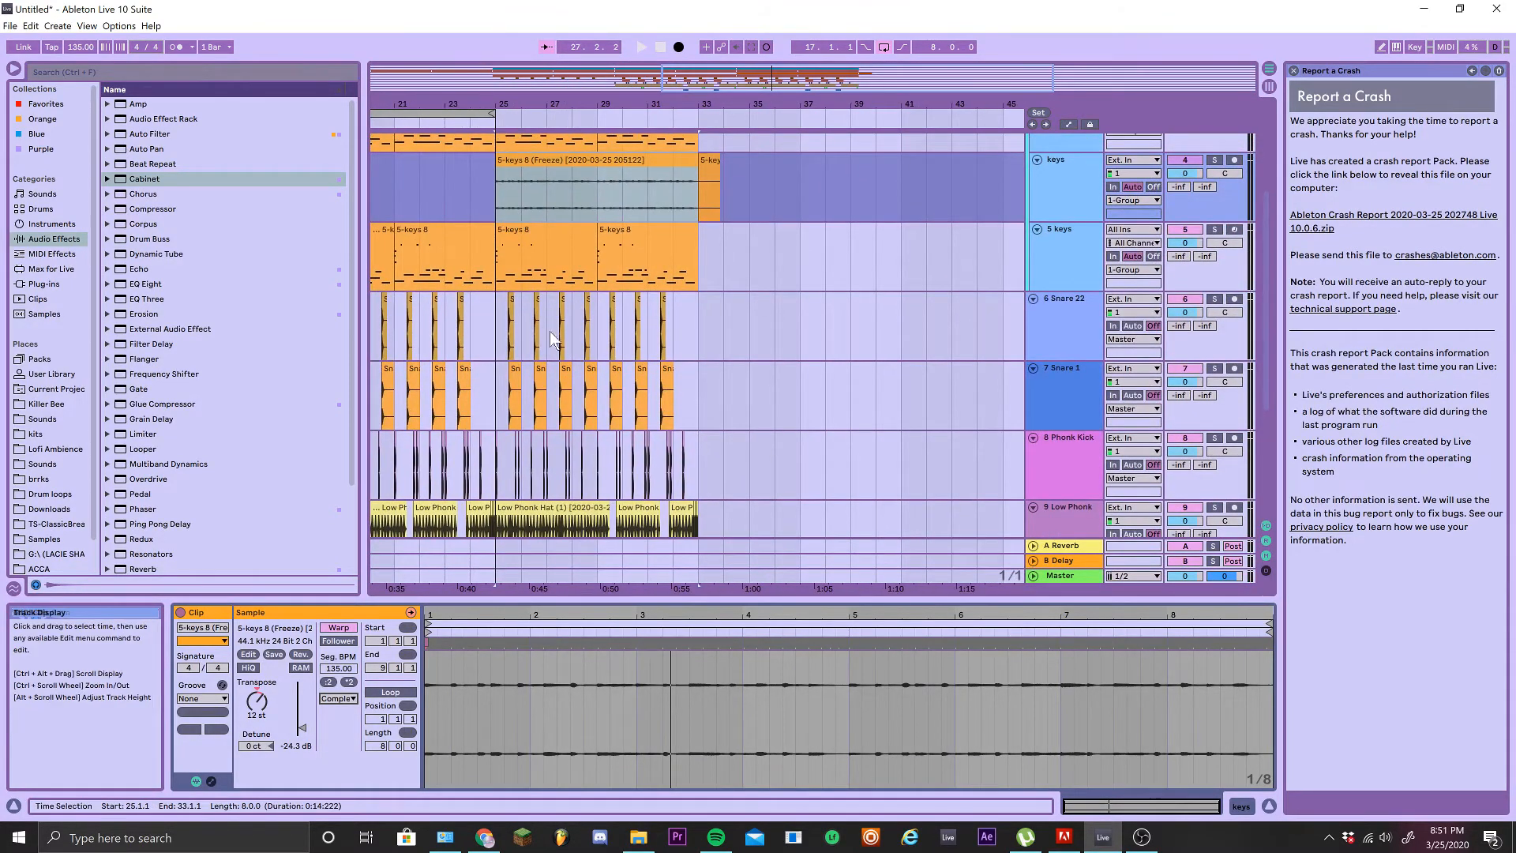
scroll(553, 339, "down", 2, "ctrl")
scroll(632, 316, "down", 3)
scroll(702, 267, "up", 5)
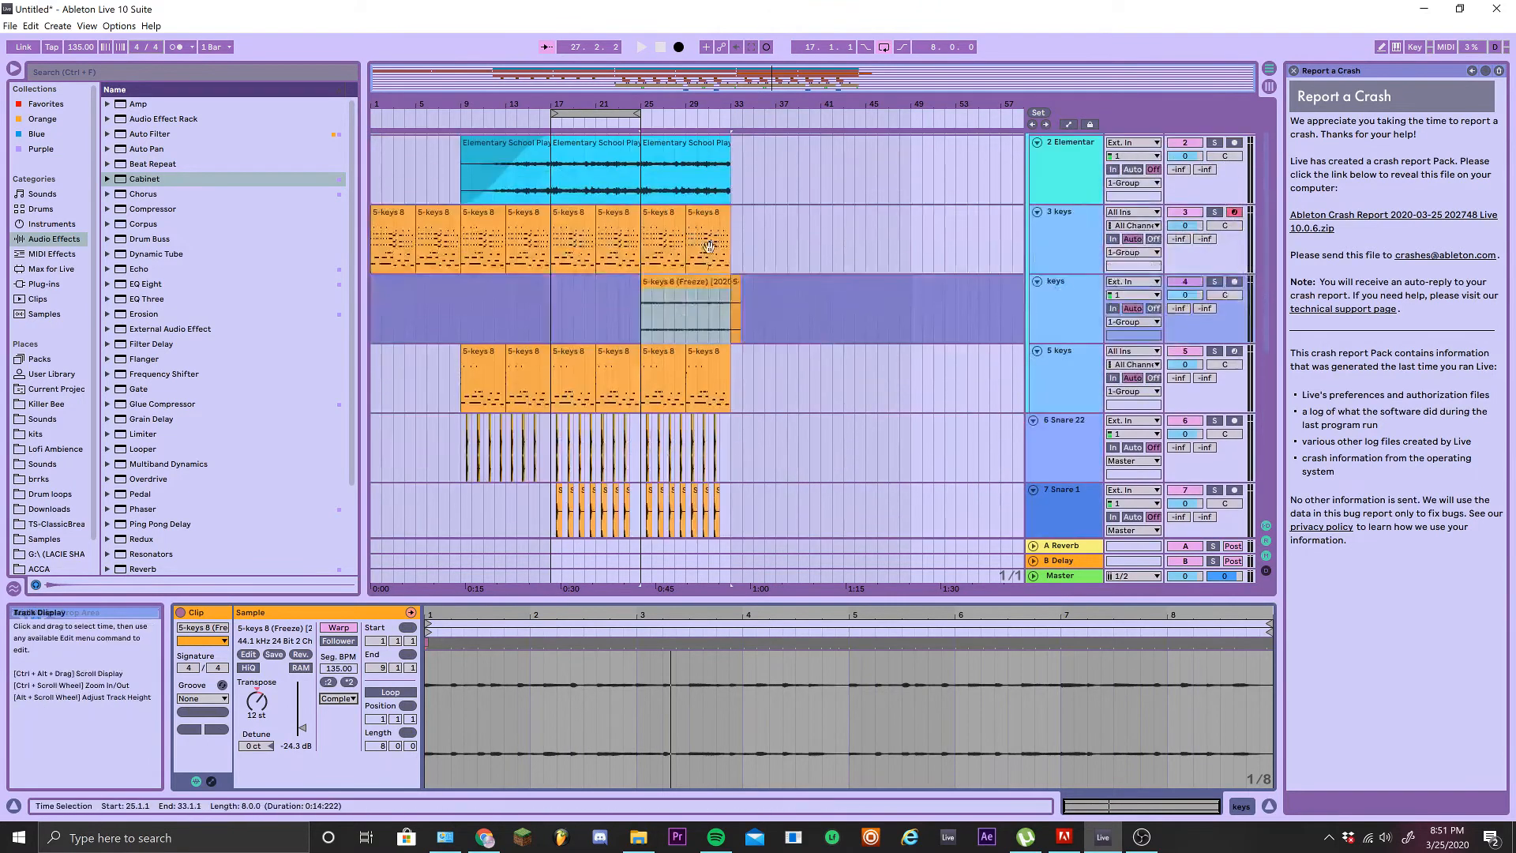
left_click(735, 283)
key("Delete")
Duplicate the drum clips of bars 25 to 33 on tracks 6 to 11 so the copies start at bar 33
scroll(719, 314, "down", 1)
scroll(719, 314, "down", 3)
scroll(748, 282, "down", 2)
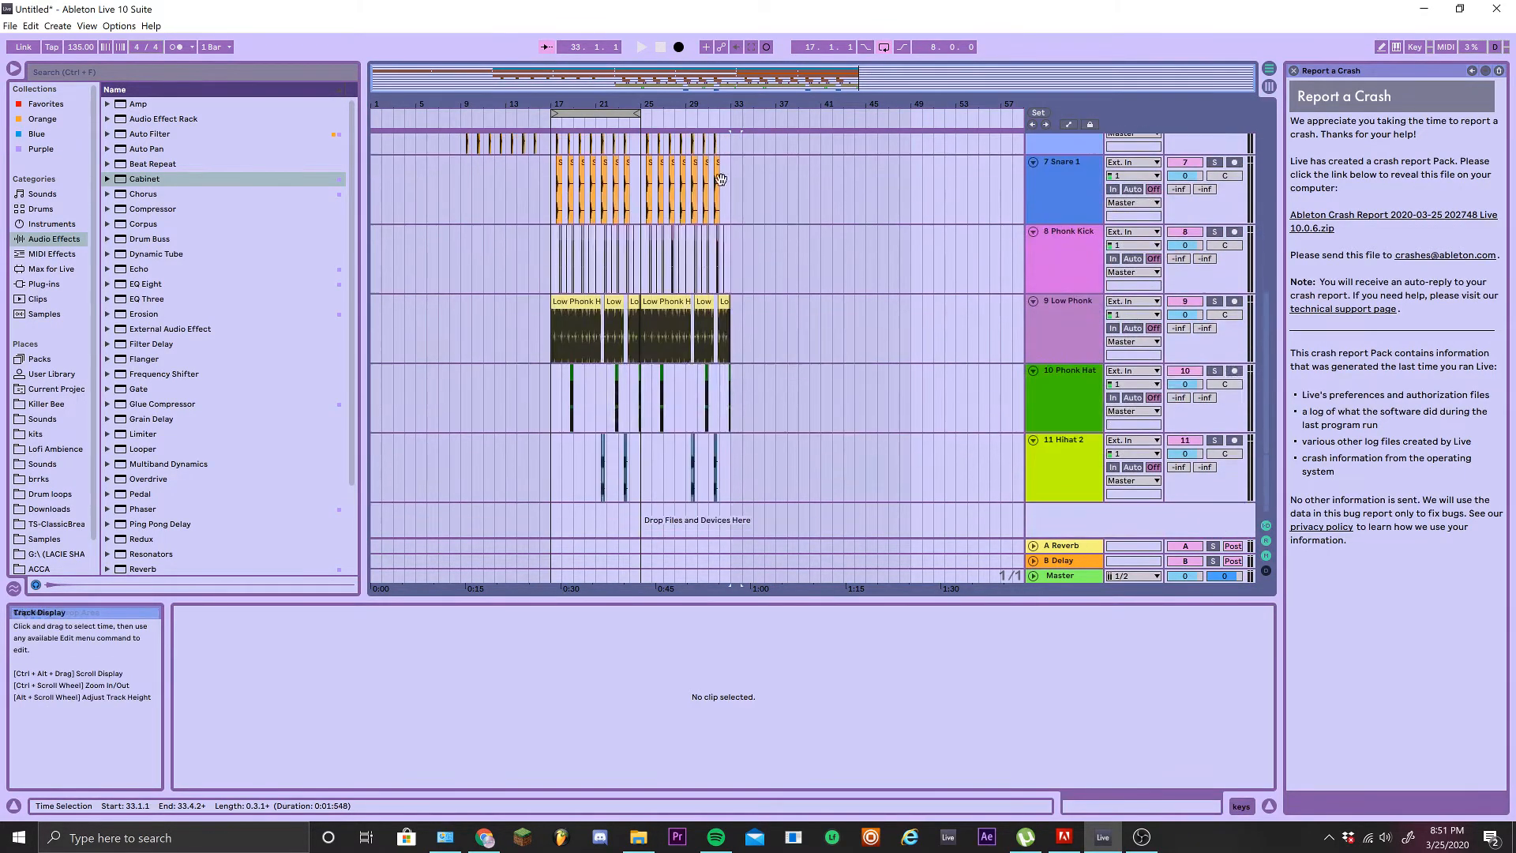
left_click_drag(727, 439, 629, 88)
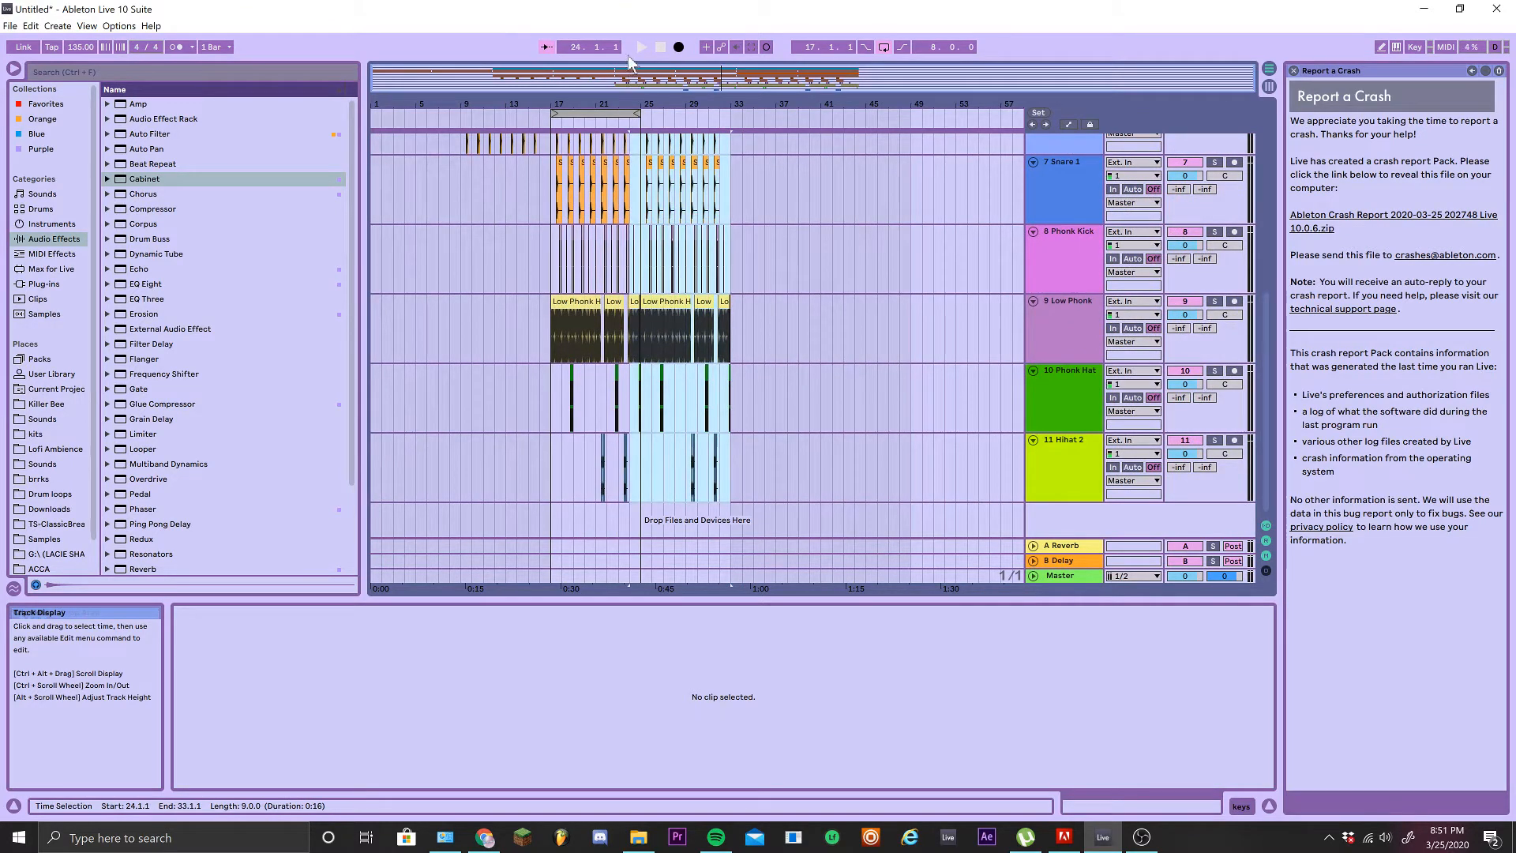
scroll(742, 517, "up", 4)
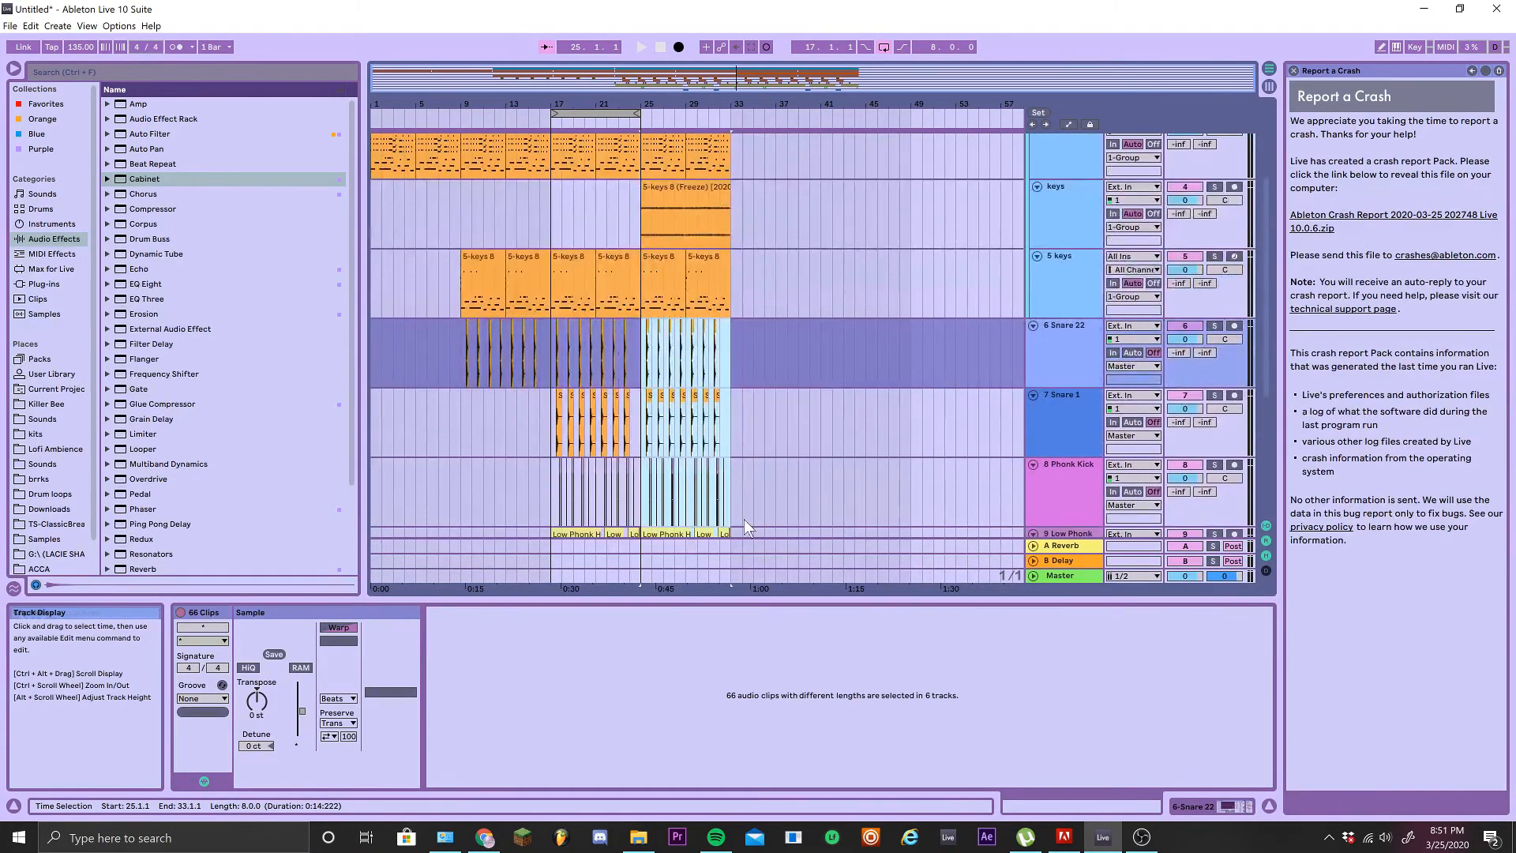
key("ctrl+d")
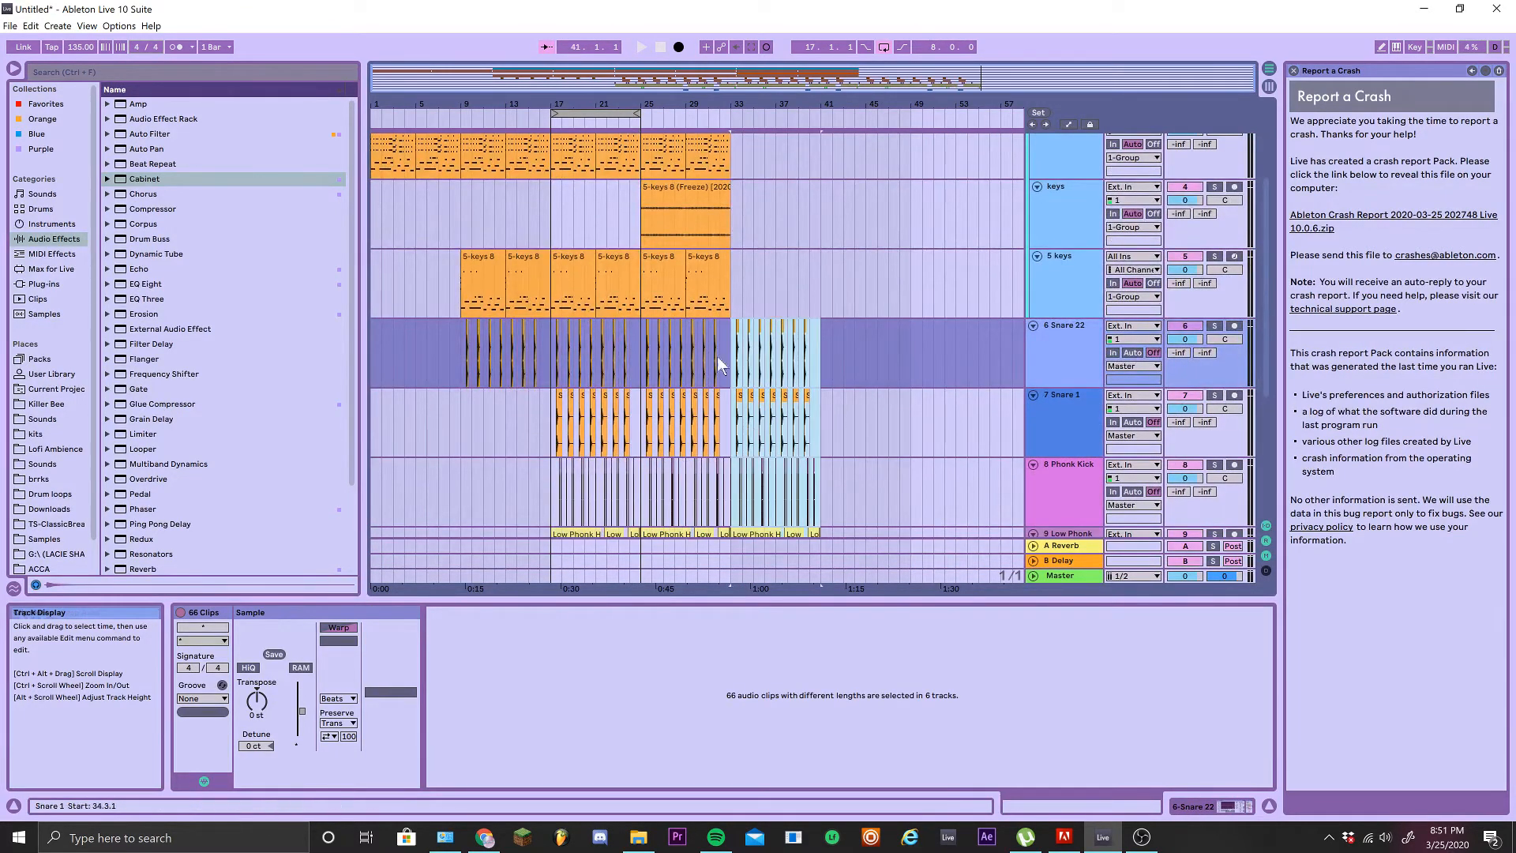
Preview the loops in the last user sample folder, including lovely (Amaj 90bpm).wav and remarkable (Cmin 100Bpm).wav
scroll(74, 563, "down", 2)
left_click(63, 552)
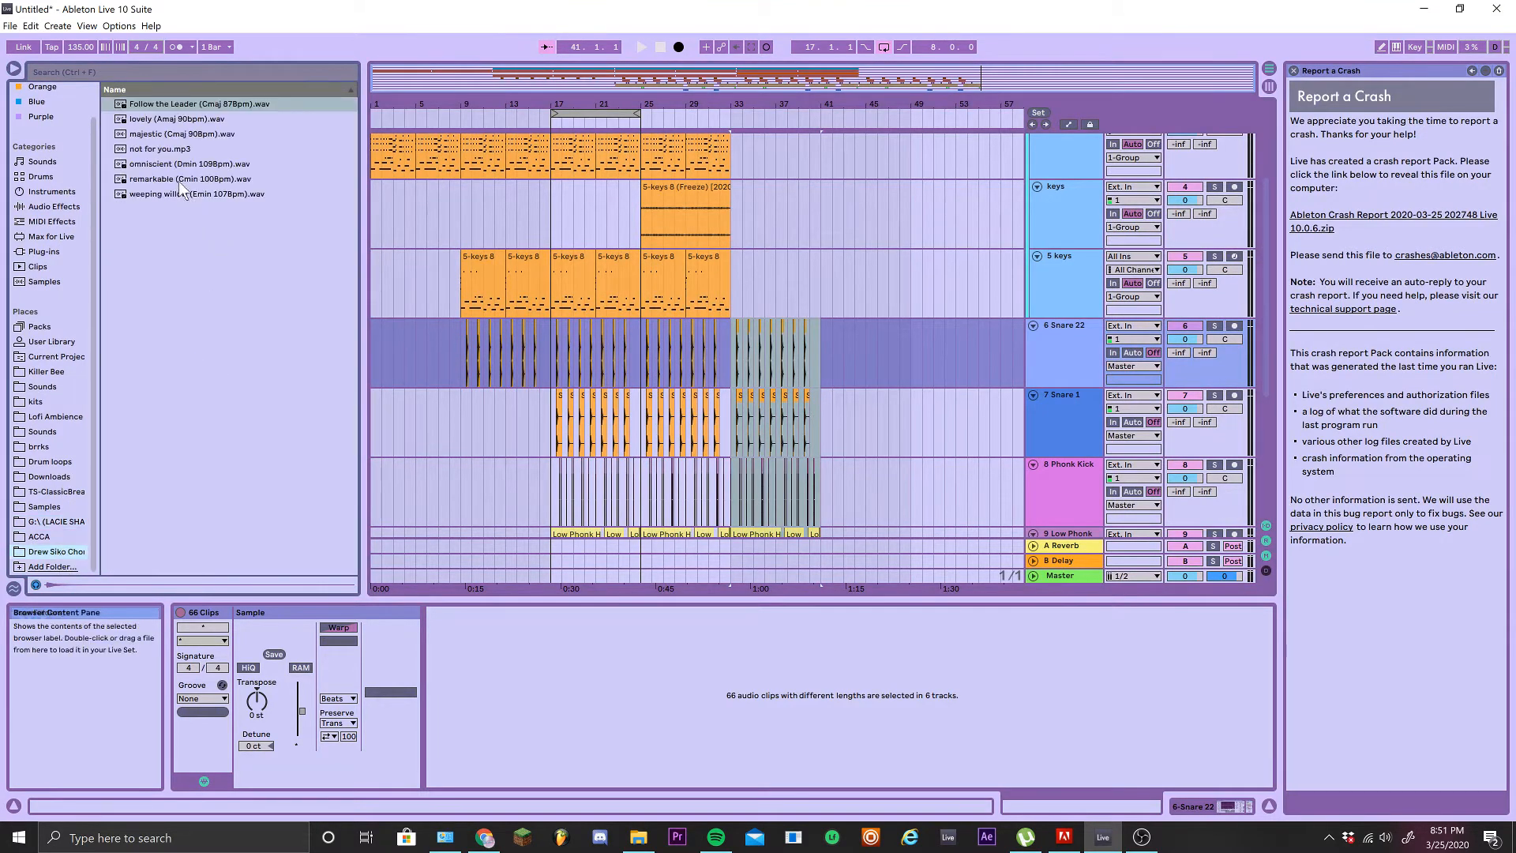
left_click(174, 166)
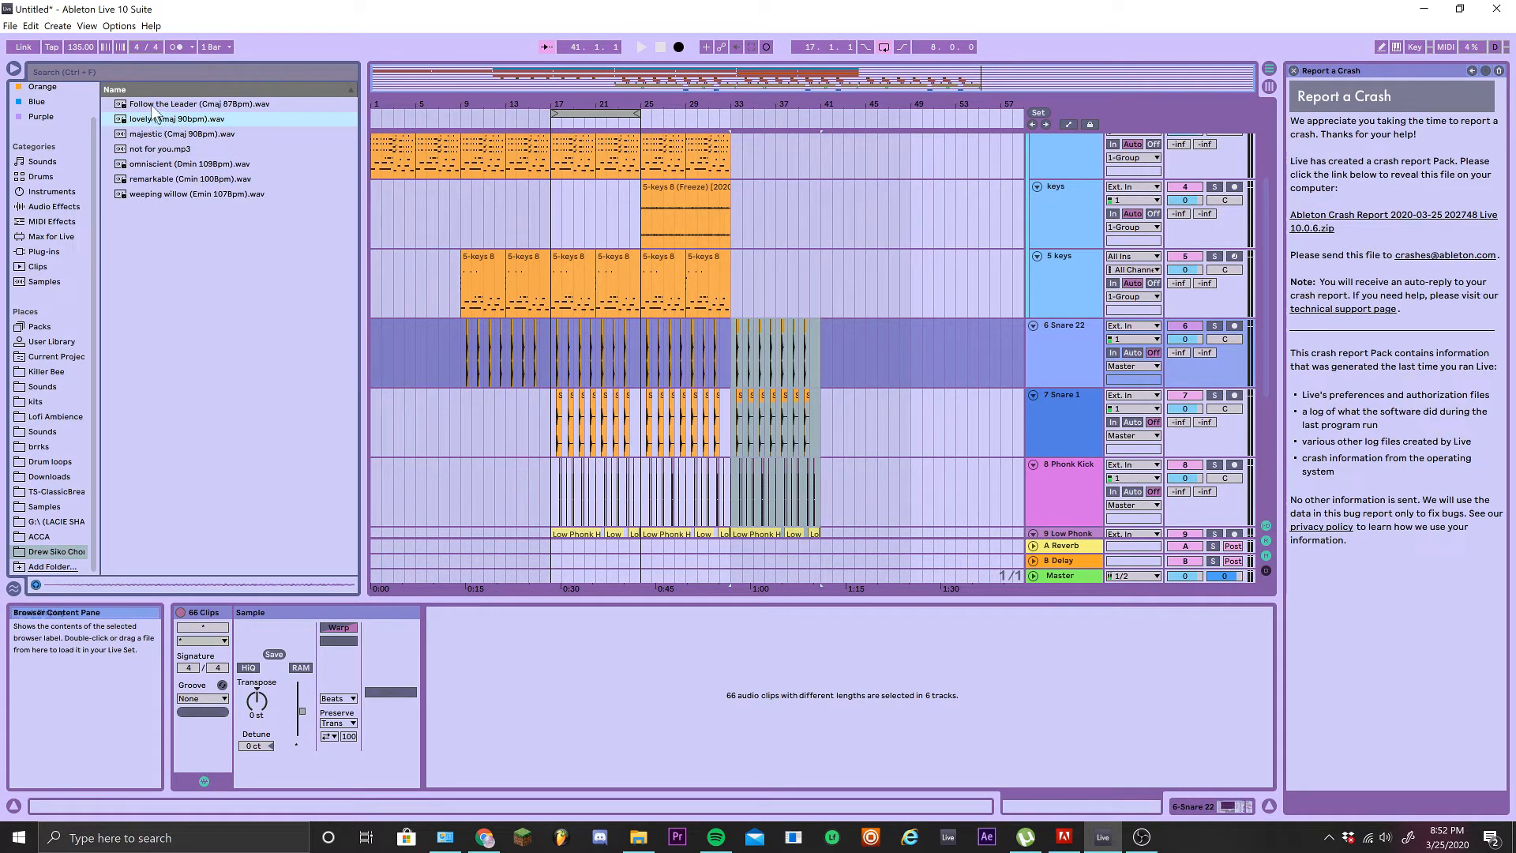
left_click(157, 193)
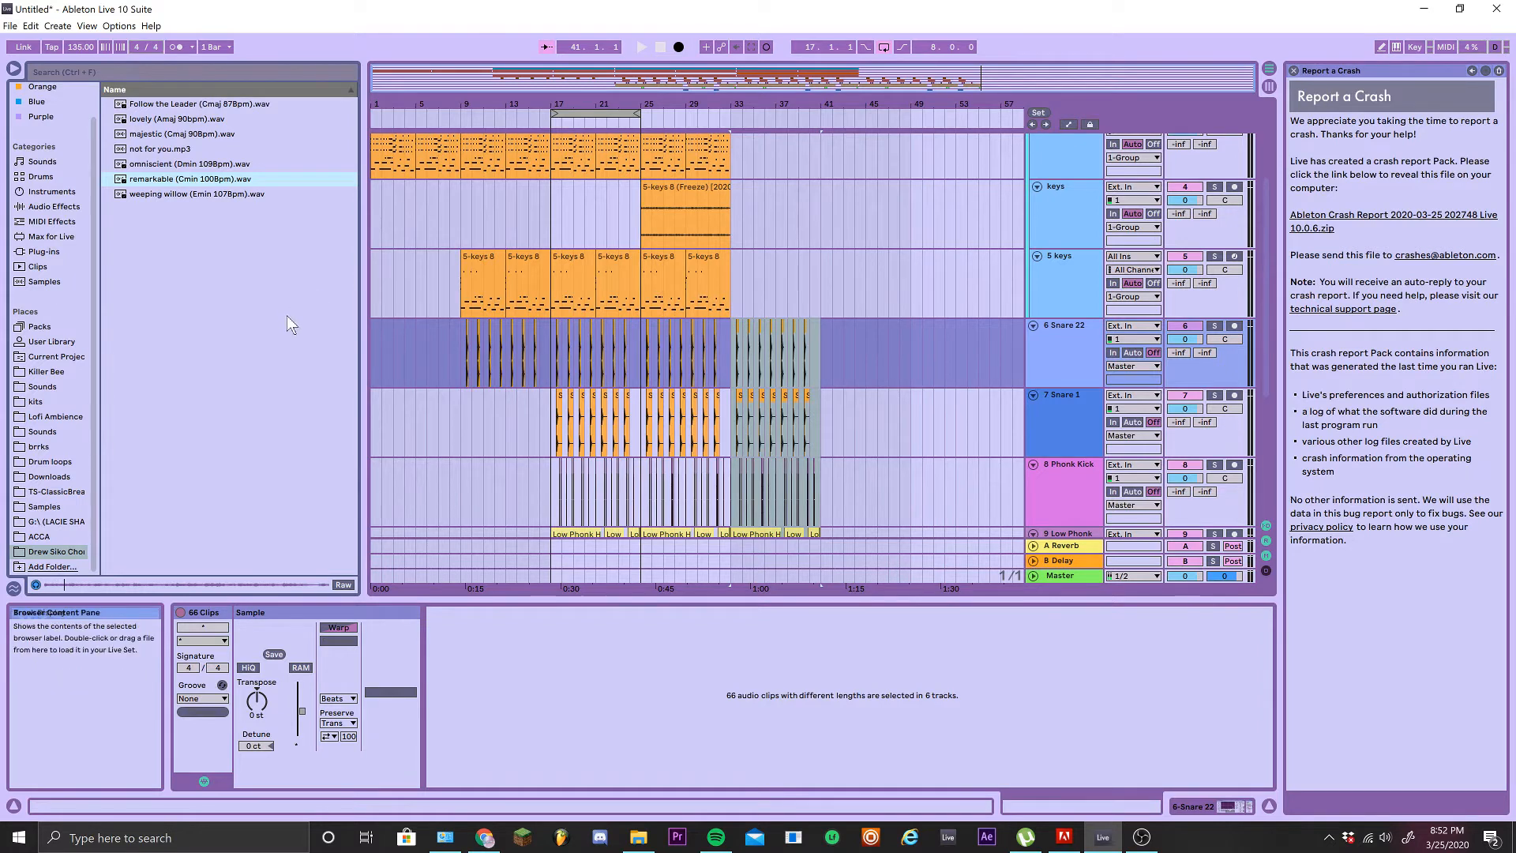
Place remarkable (Cmin 100Bpm).wav at bar 33 on the 4 keys track
scroll(817, 415, "up", 4)
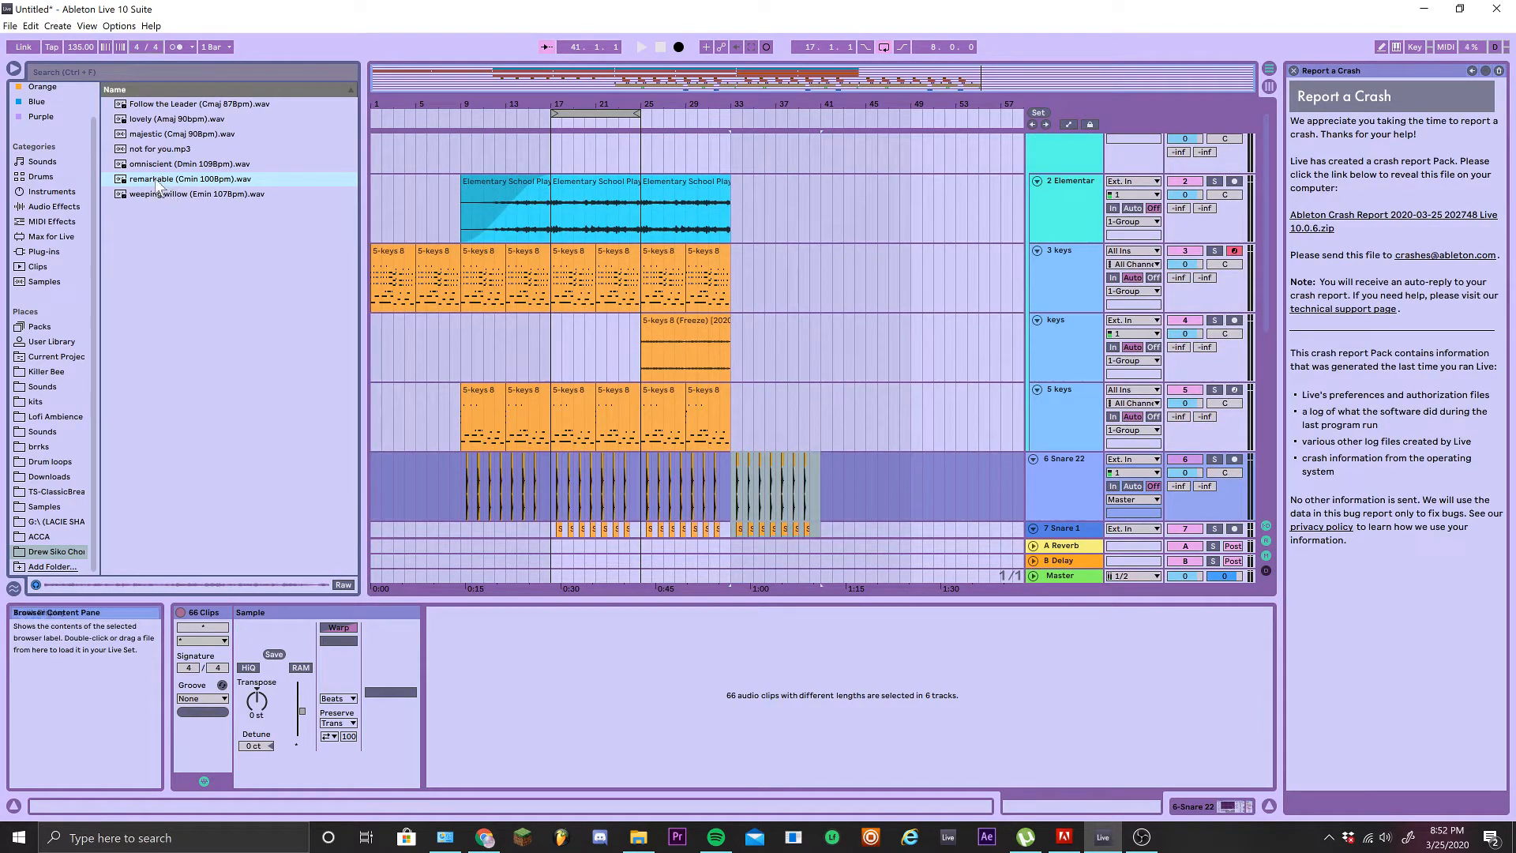
left_click_drag(251, 182, 542, 215)
left_click_drag(710, 302, 736, 341)
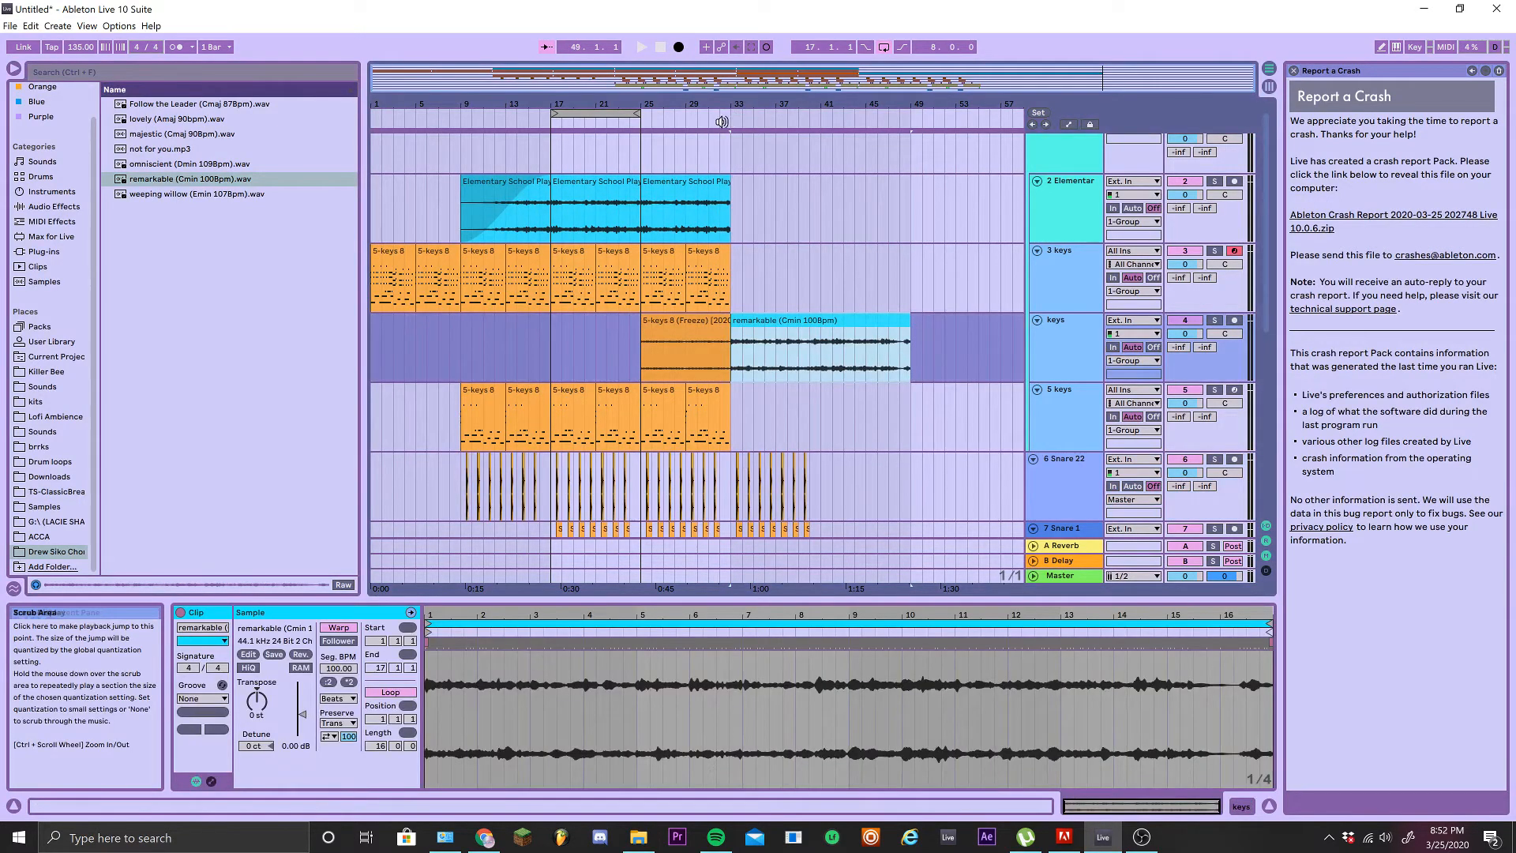
Play the remarkable clip from bar 33, transpose it to -1 semitone and play it again
left_click(721, 121)
scroll(810, 331, "up", 3)
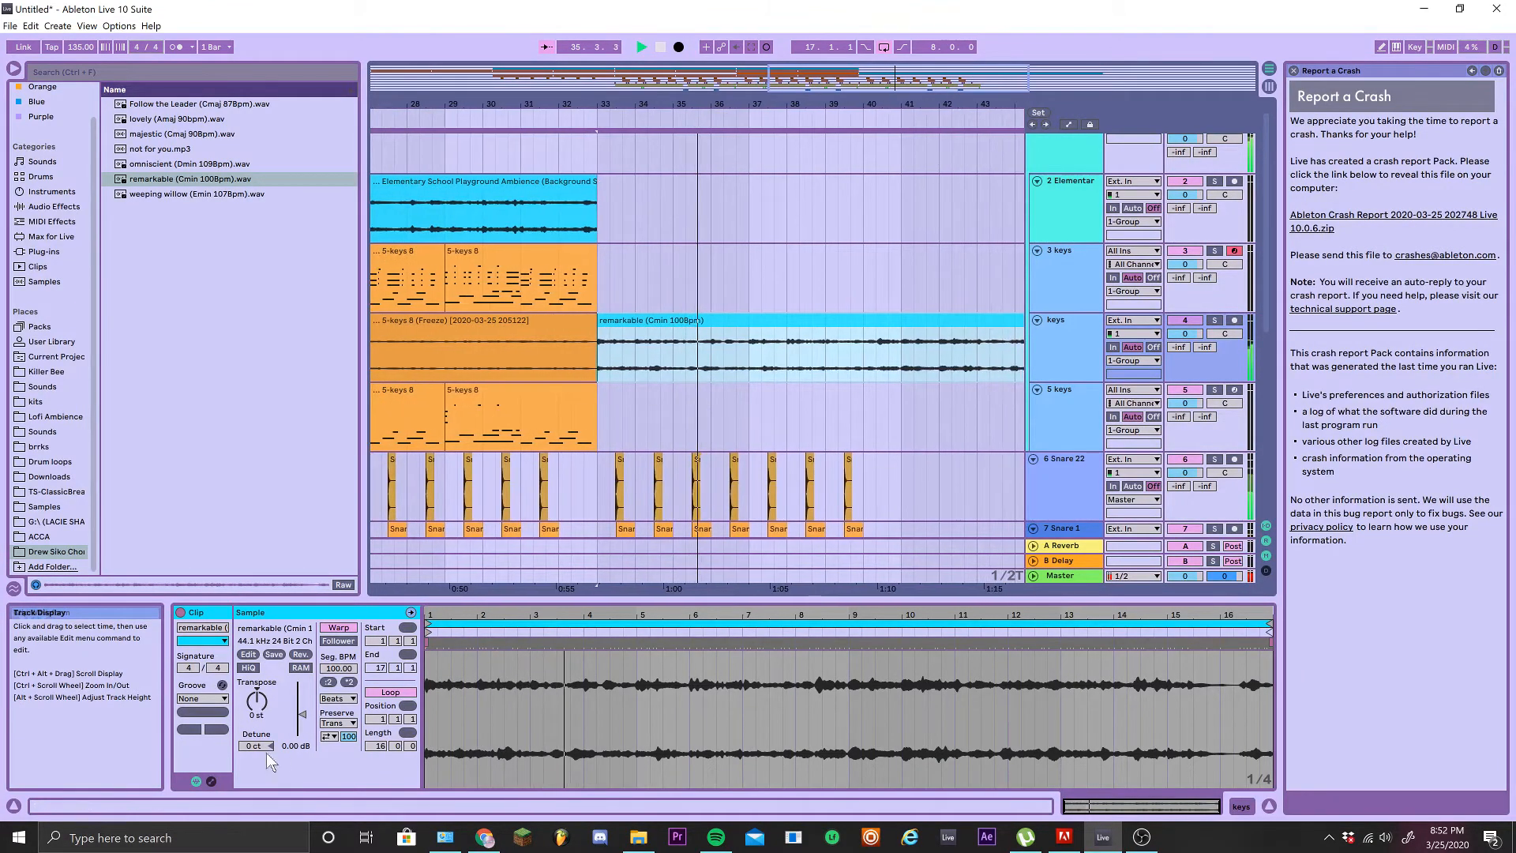
key("space")
left_click_drag(251, 700, 250, 705)
key("space")
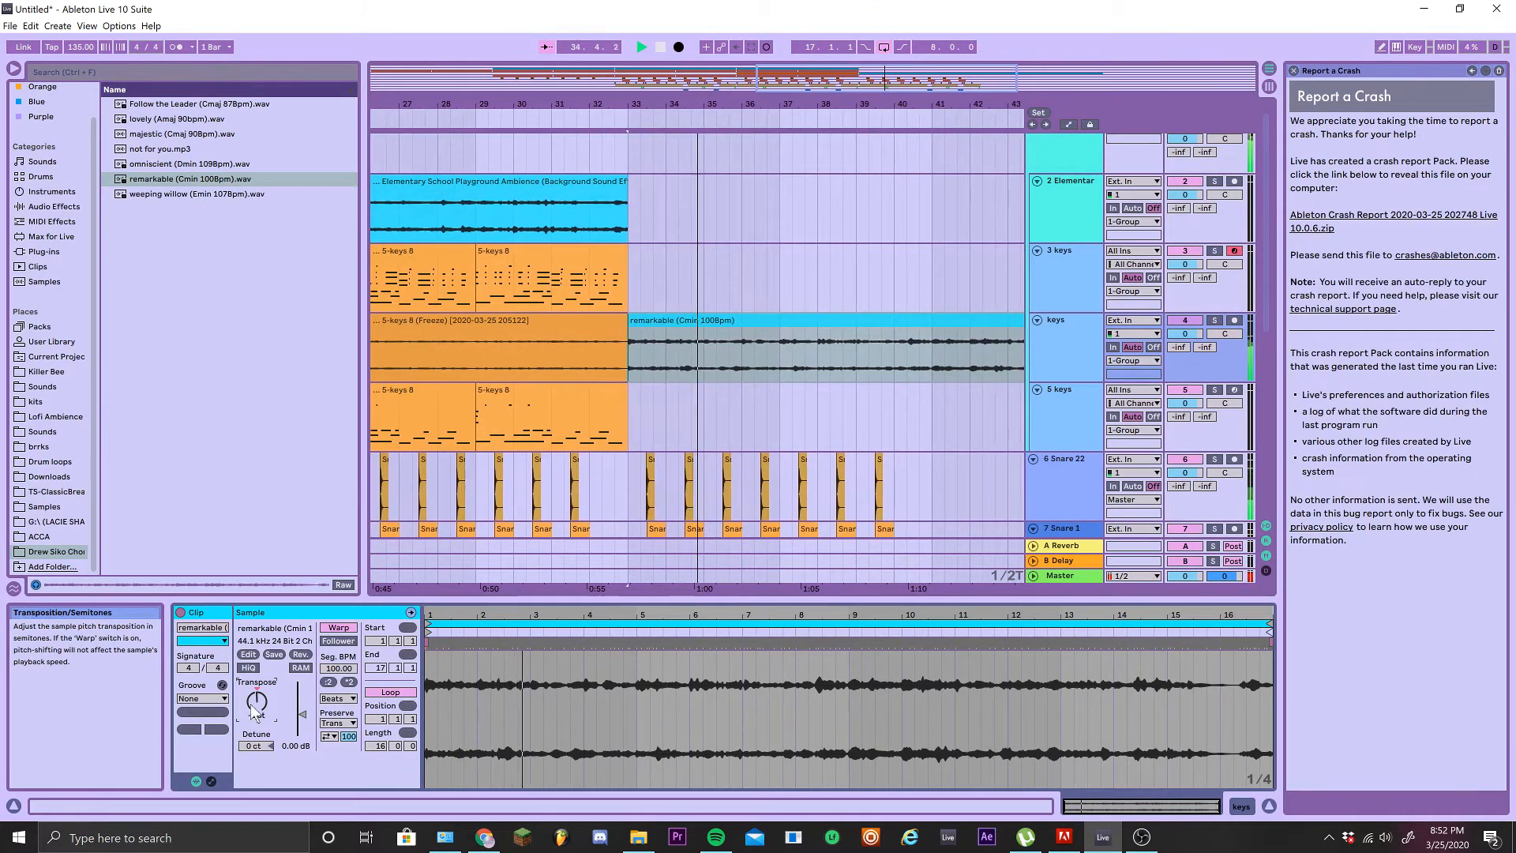
Shorten the remarkable clip on the 4 keys track so it ends at bar 41
scroll(709, 410, "up", 2)
scroll(695, 423, "down", 4)
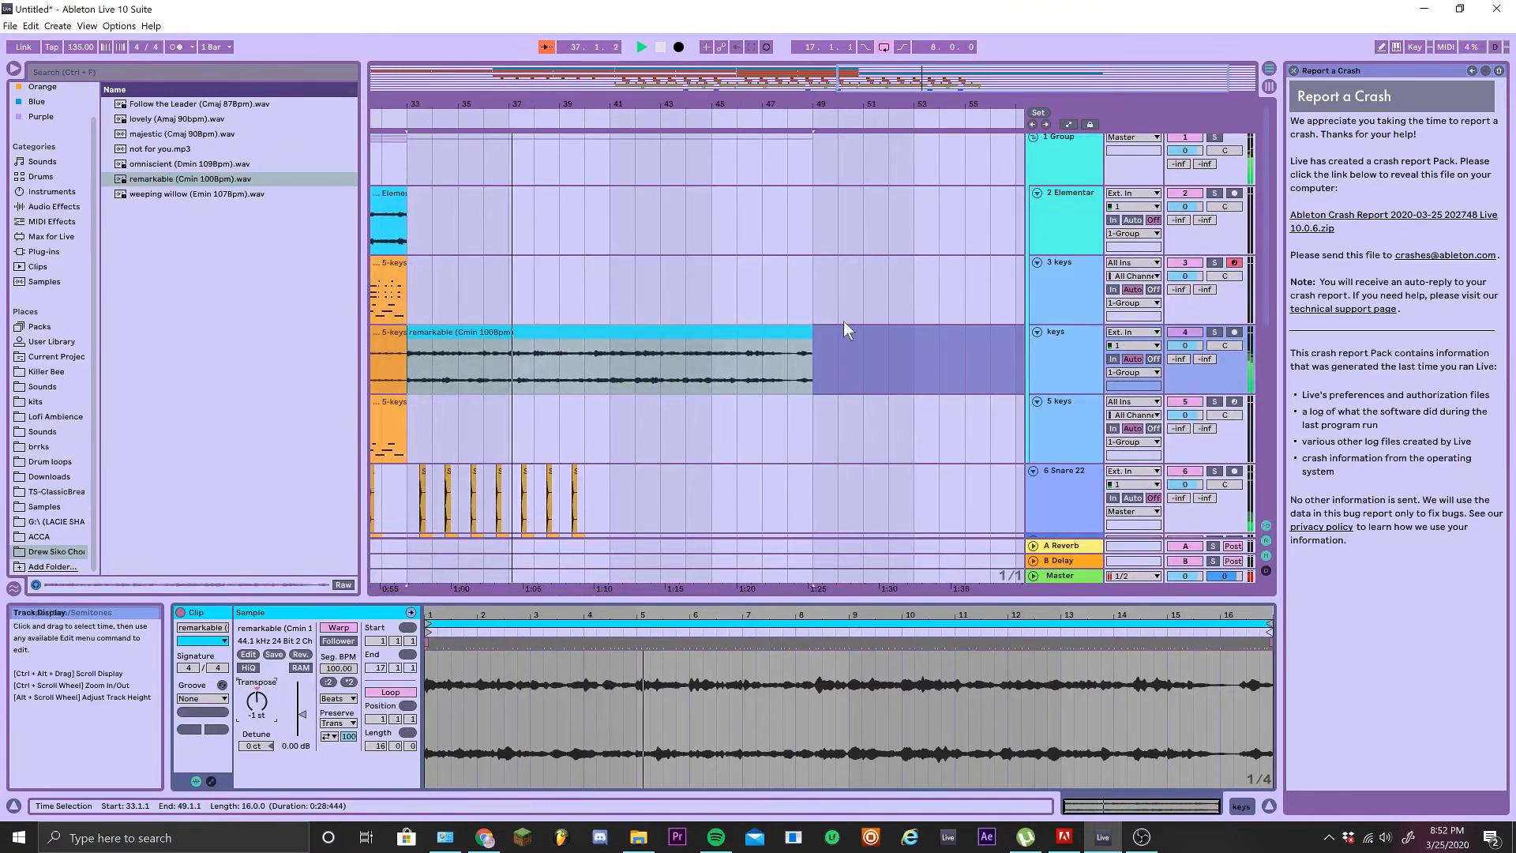
left_click_drag(813, 344, 605, 394)
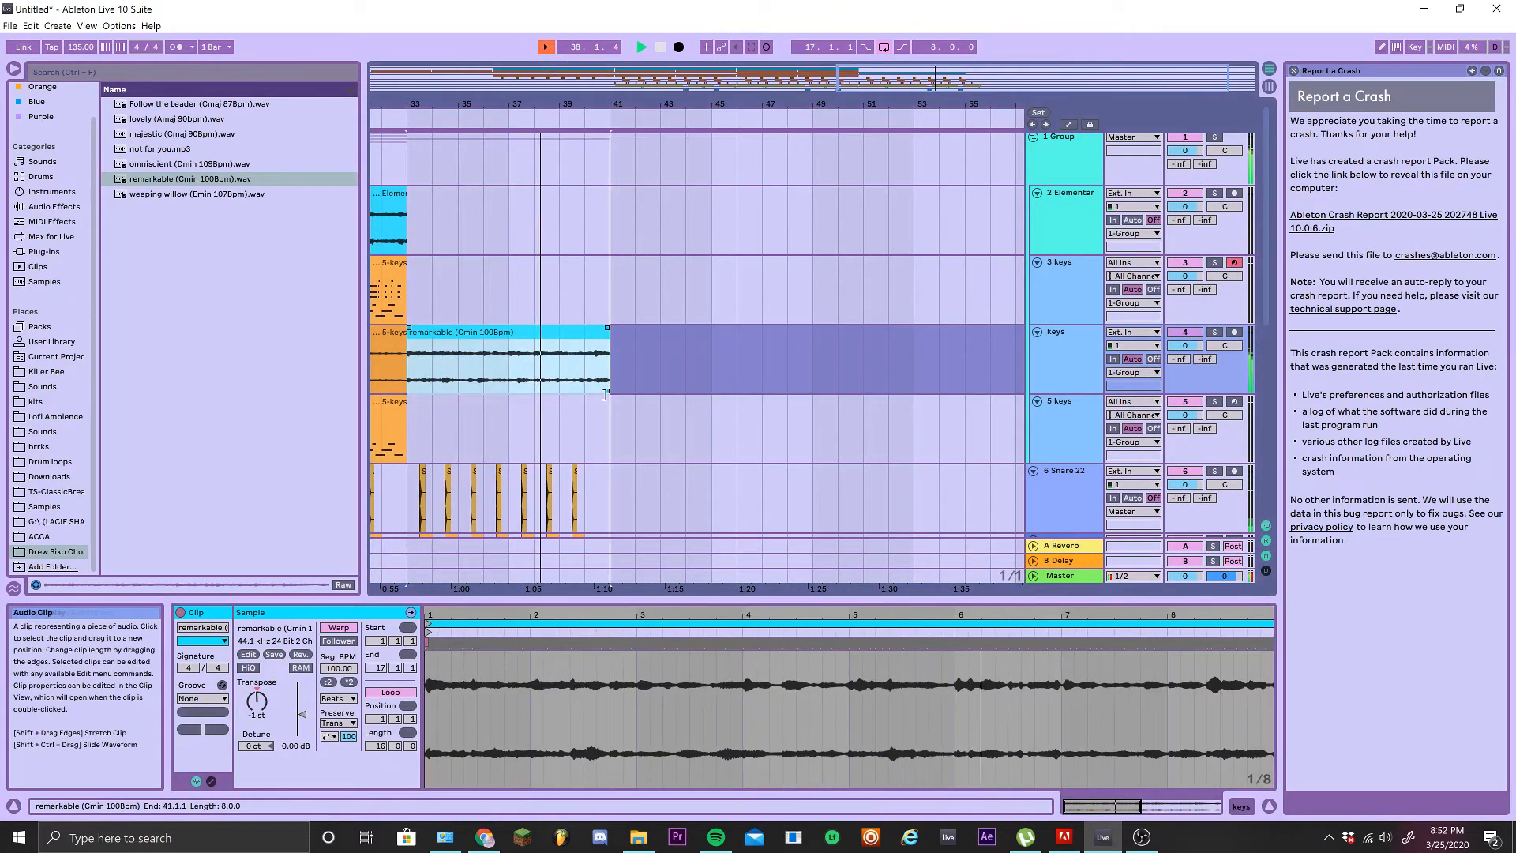
scroll(605, 394, "down", 4)
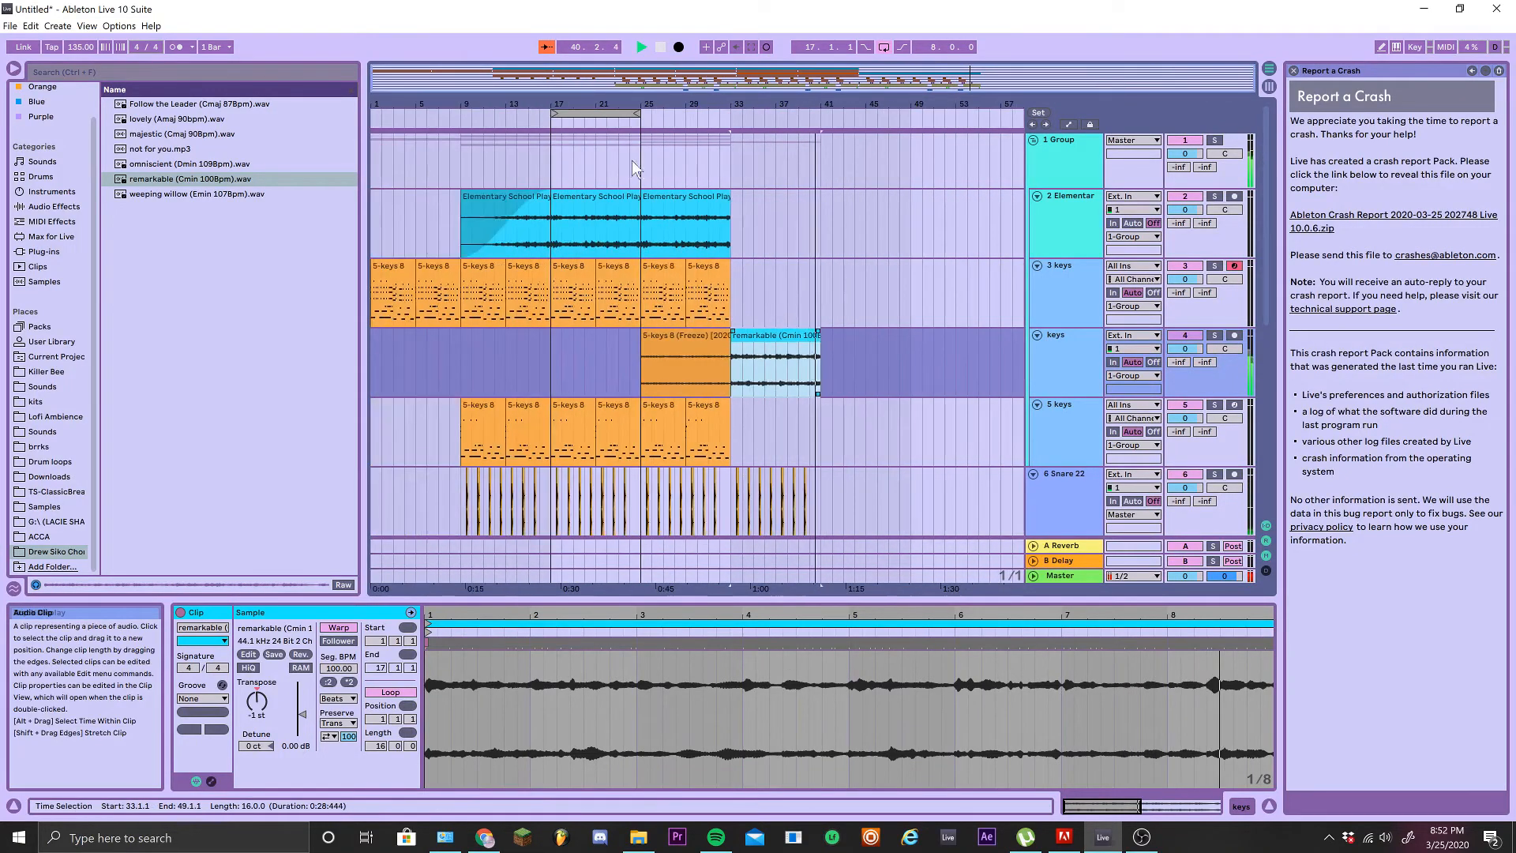
Extend the loop brace to bars 17 to 33, then copy all clips within it and paste them at bar 41
left_click_drag(638, 116, 730, 116)
key("space")
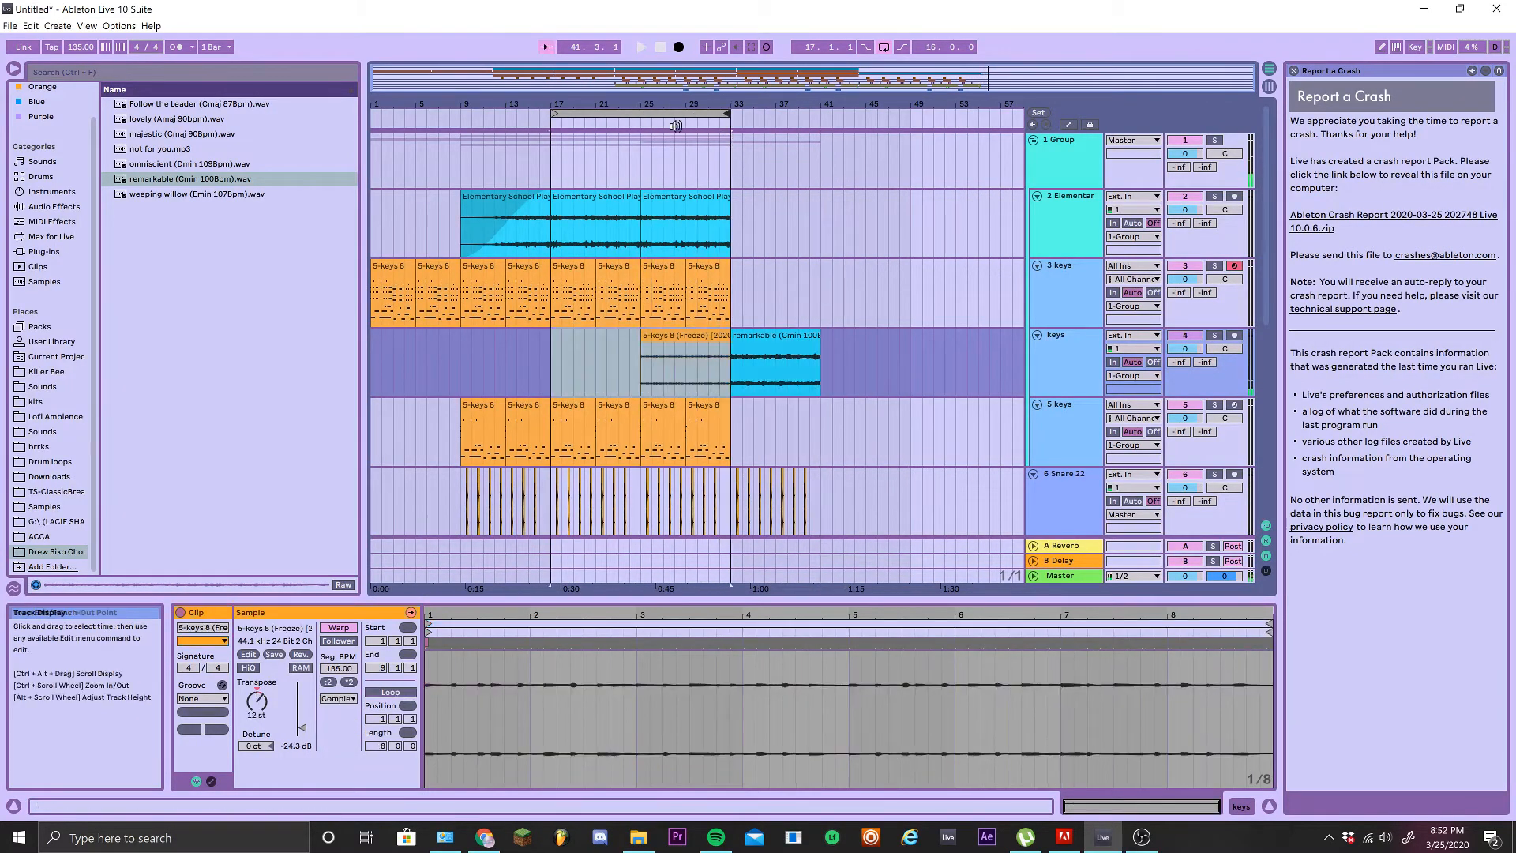
left_click(660, 115)
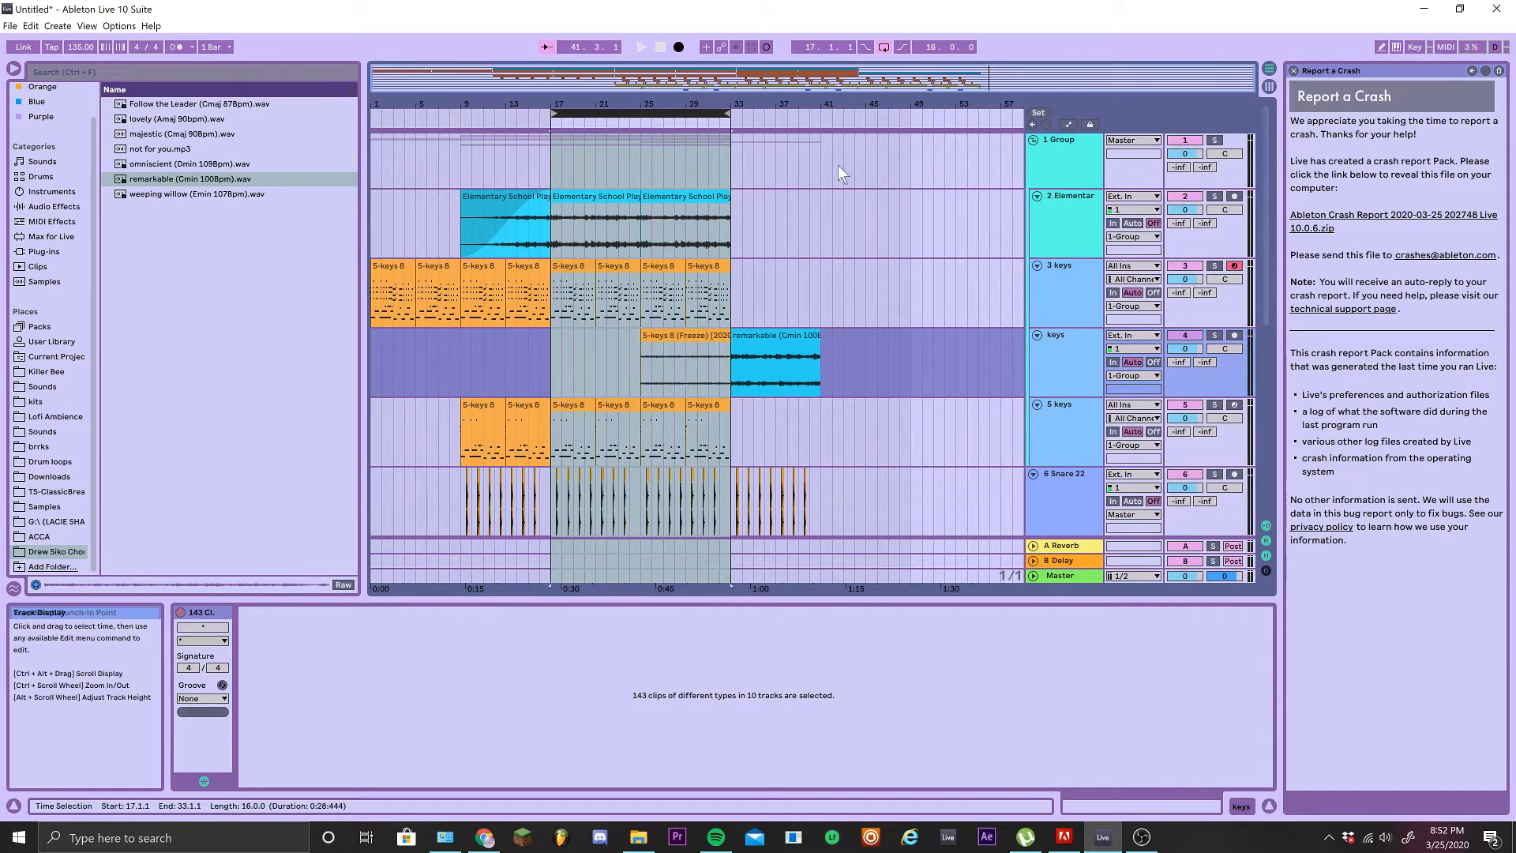
key("ctrl+c")
left_click(813, 164)
key("ctrl+v")
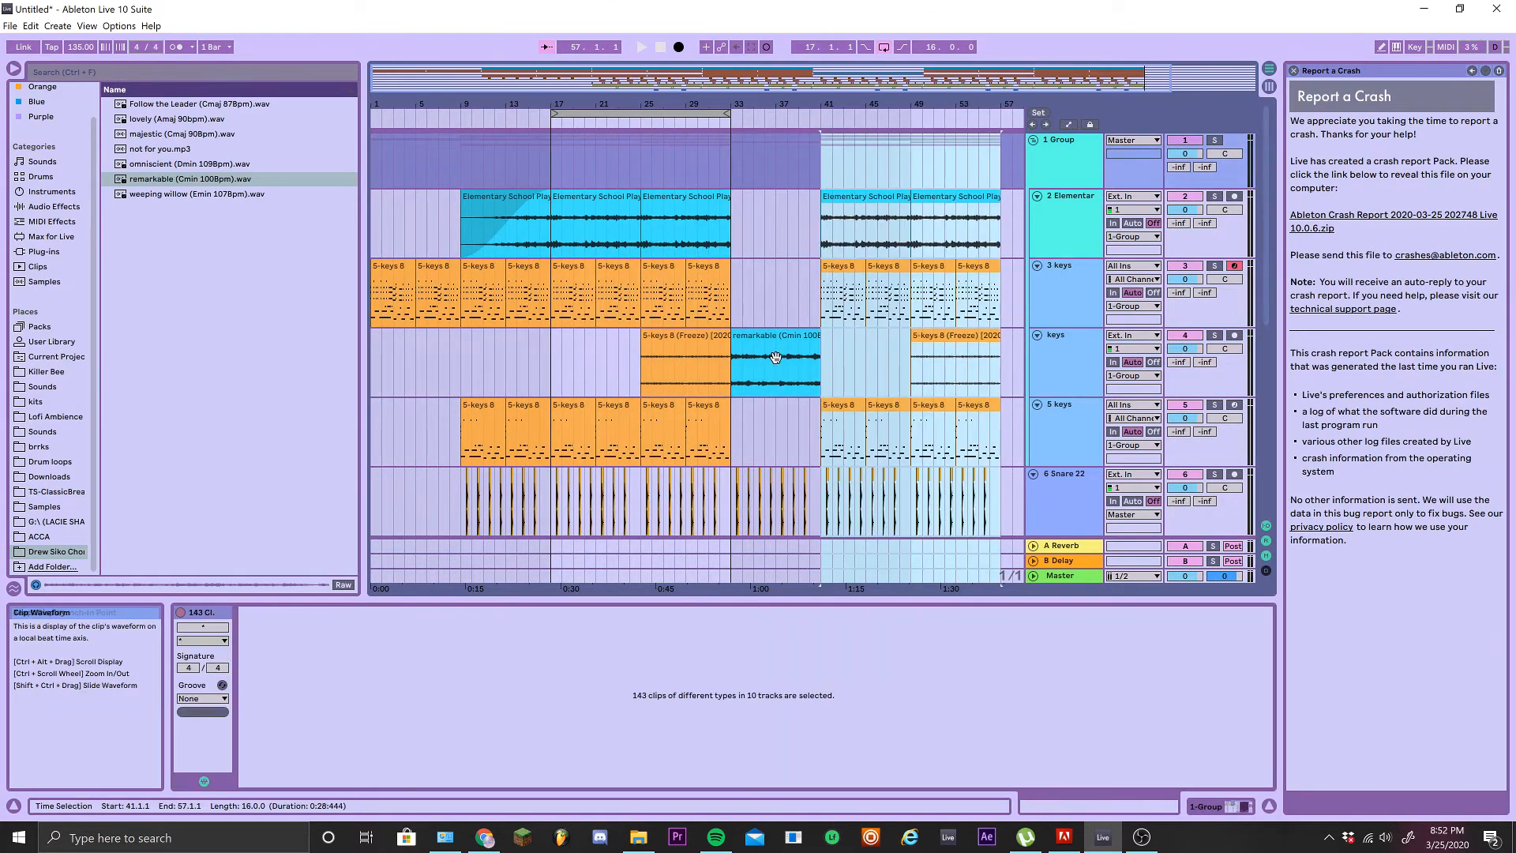
Play the arrangement from bar 17 and examine the snare, kick and hi-hat patterns on the drum tracks
scroll(710, 379, "down", 5)
scroll(649, 370, "up", 5, "ctrl")
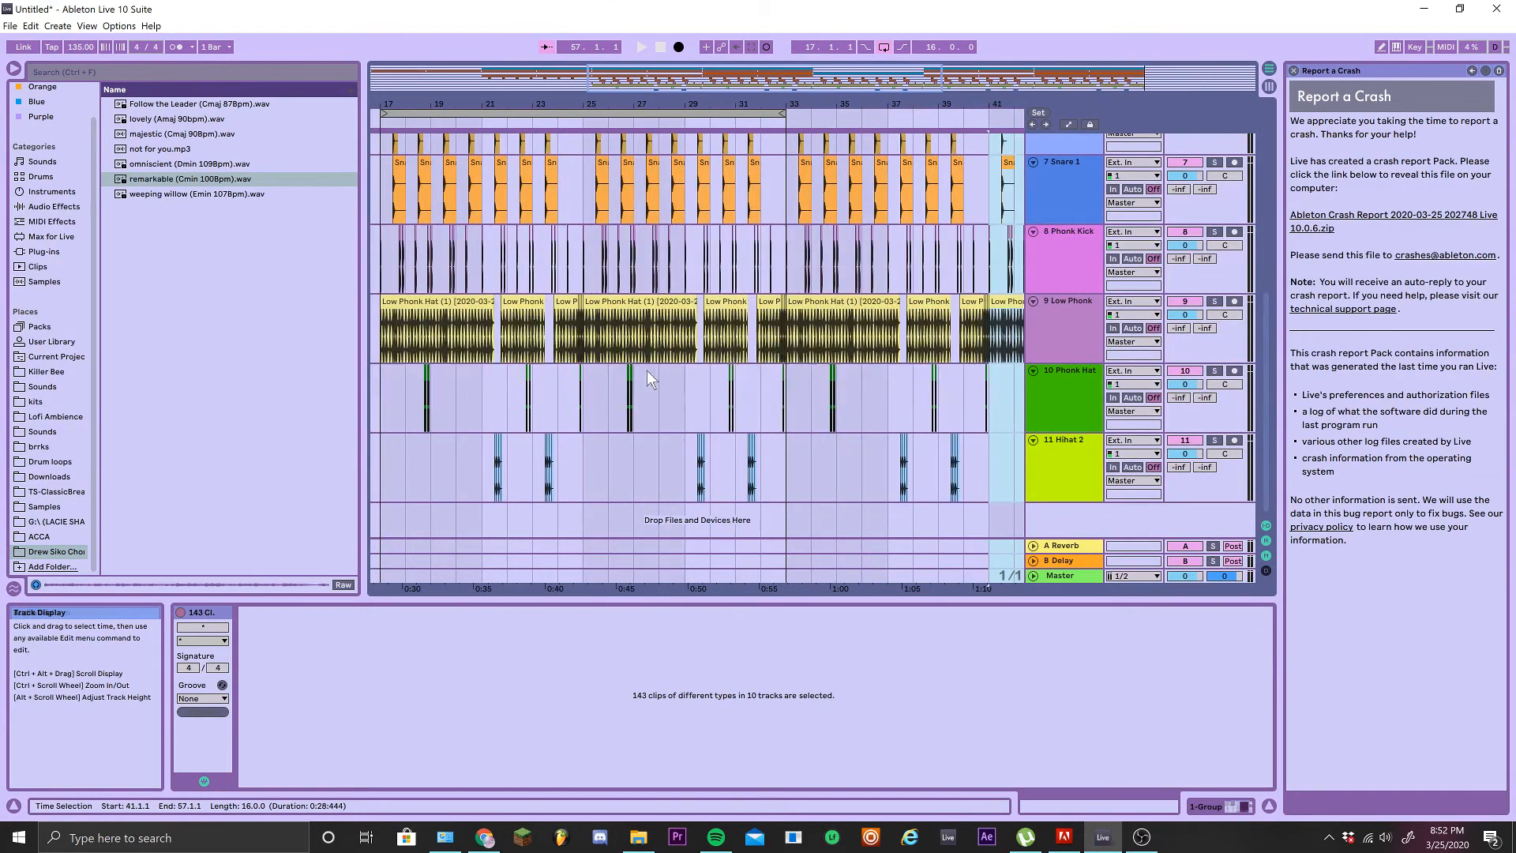
scroll(574, 297, "up", 5)
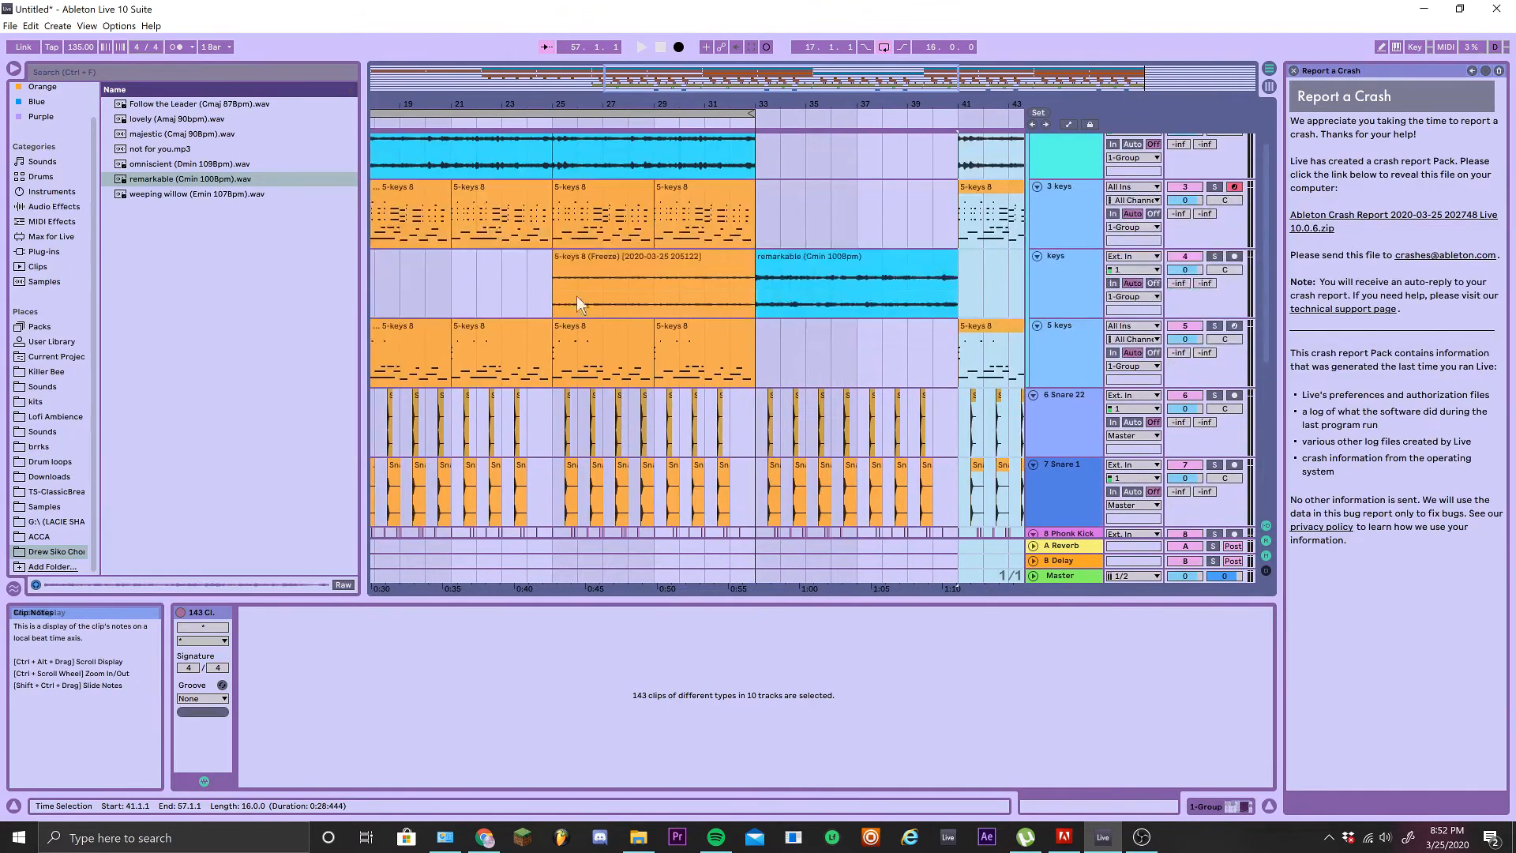
scroll(667, 335, "down", 5, "ctrl")
scroll(605, 161, "down", 3)
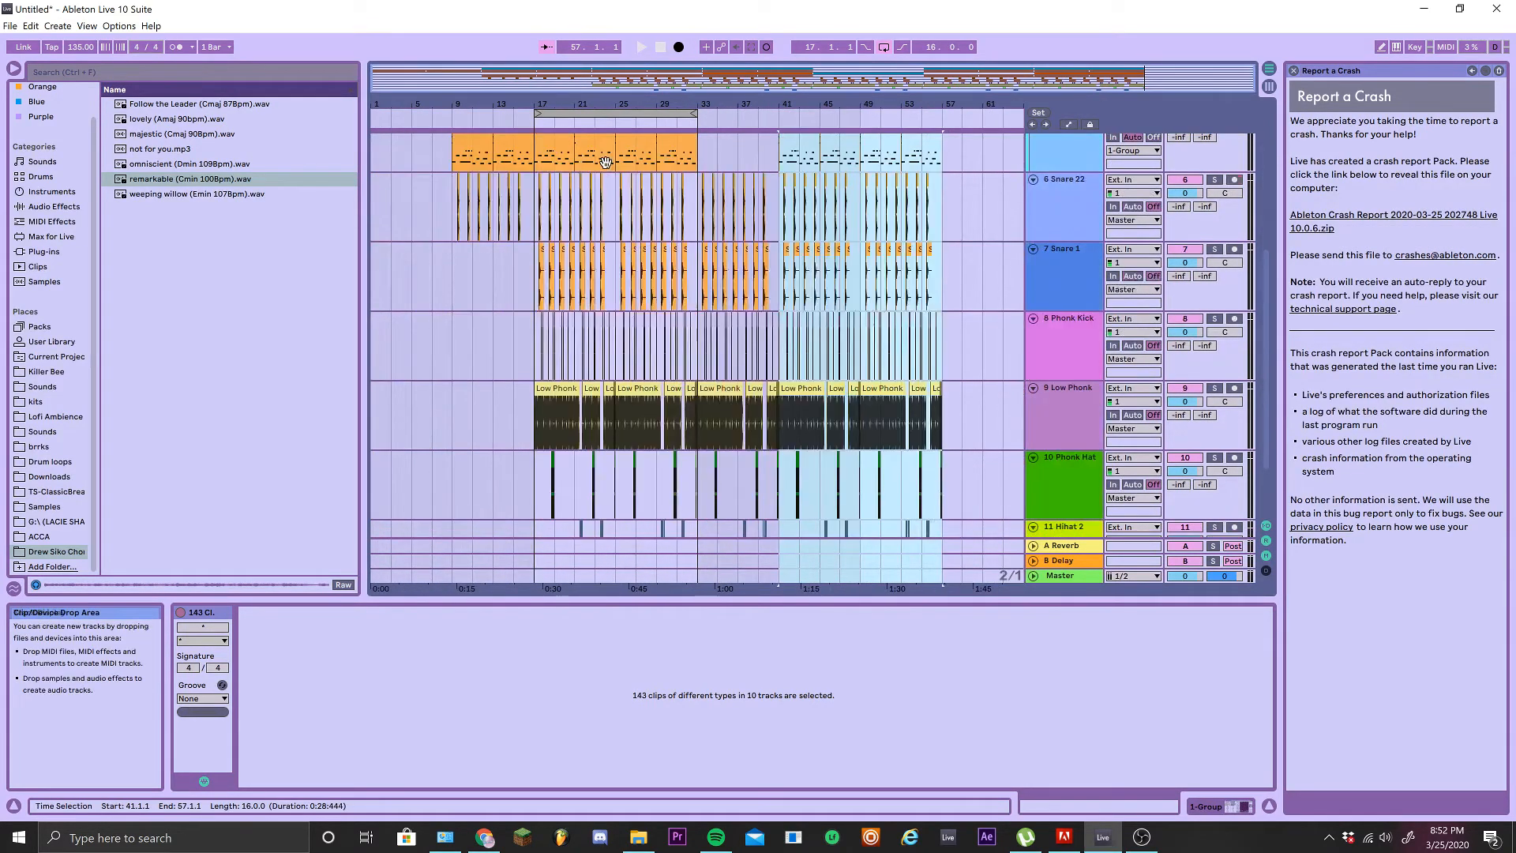
scroll(606, 162, "down", 2)
scroll(628, 332, "up", 4, "ctrl")
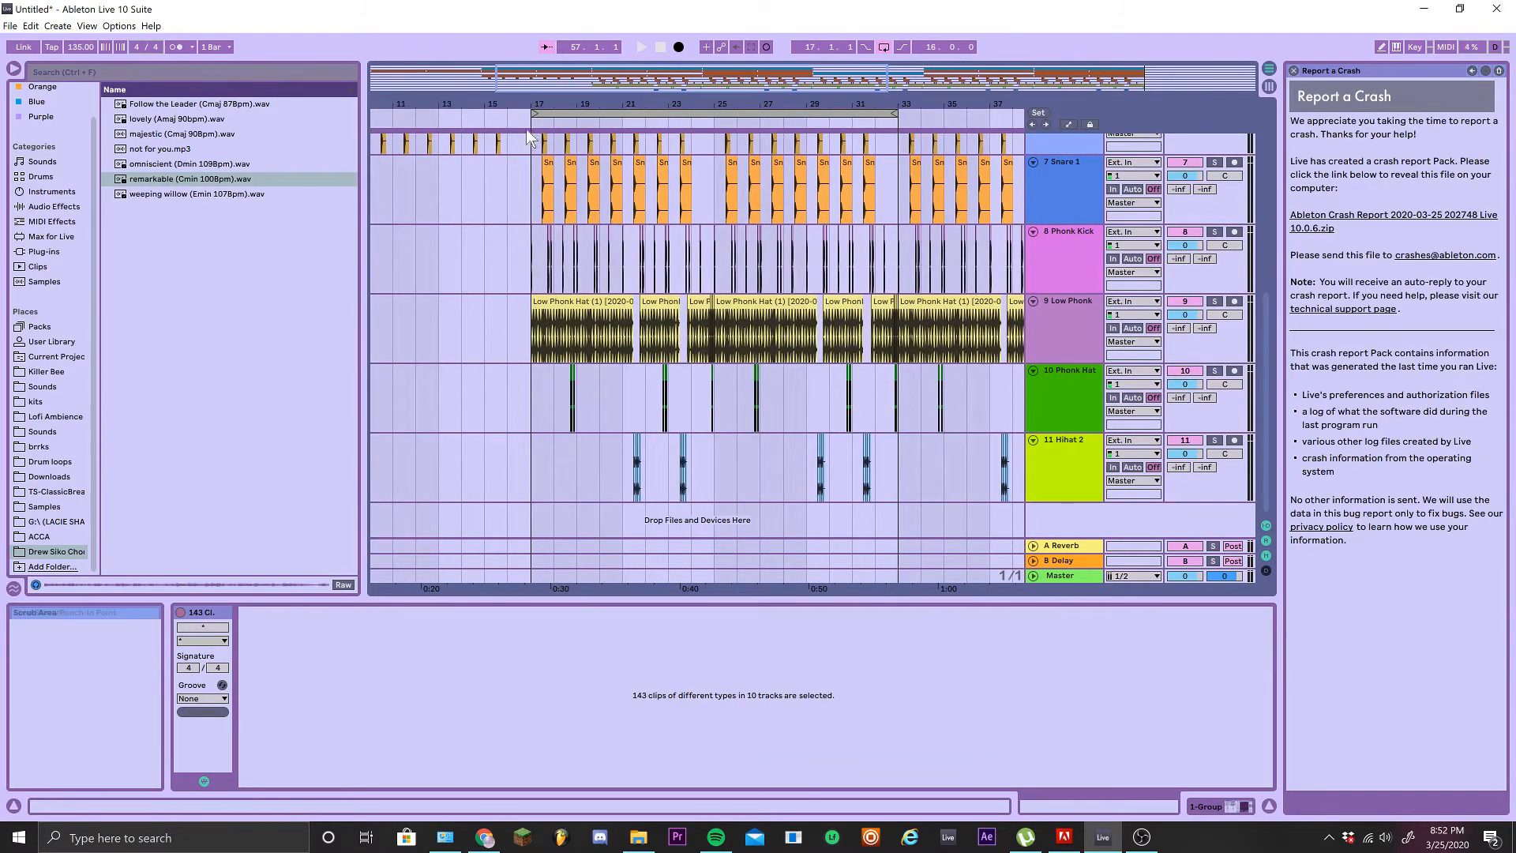
scroll(749, 348, "up", 6, "ctrl")
key("space")
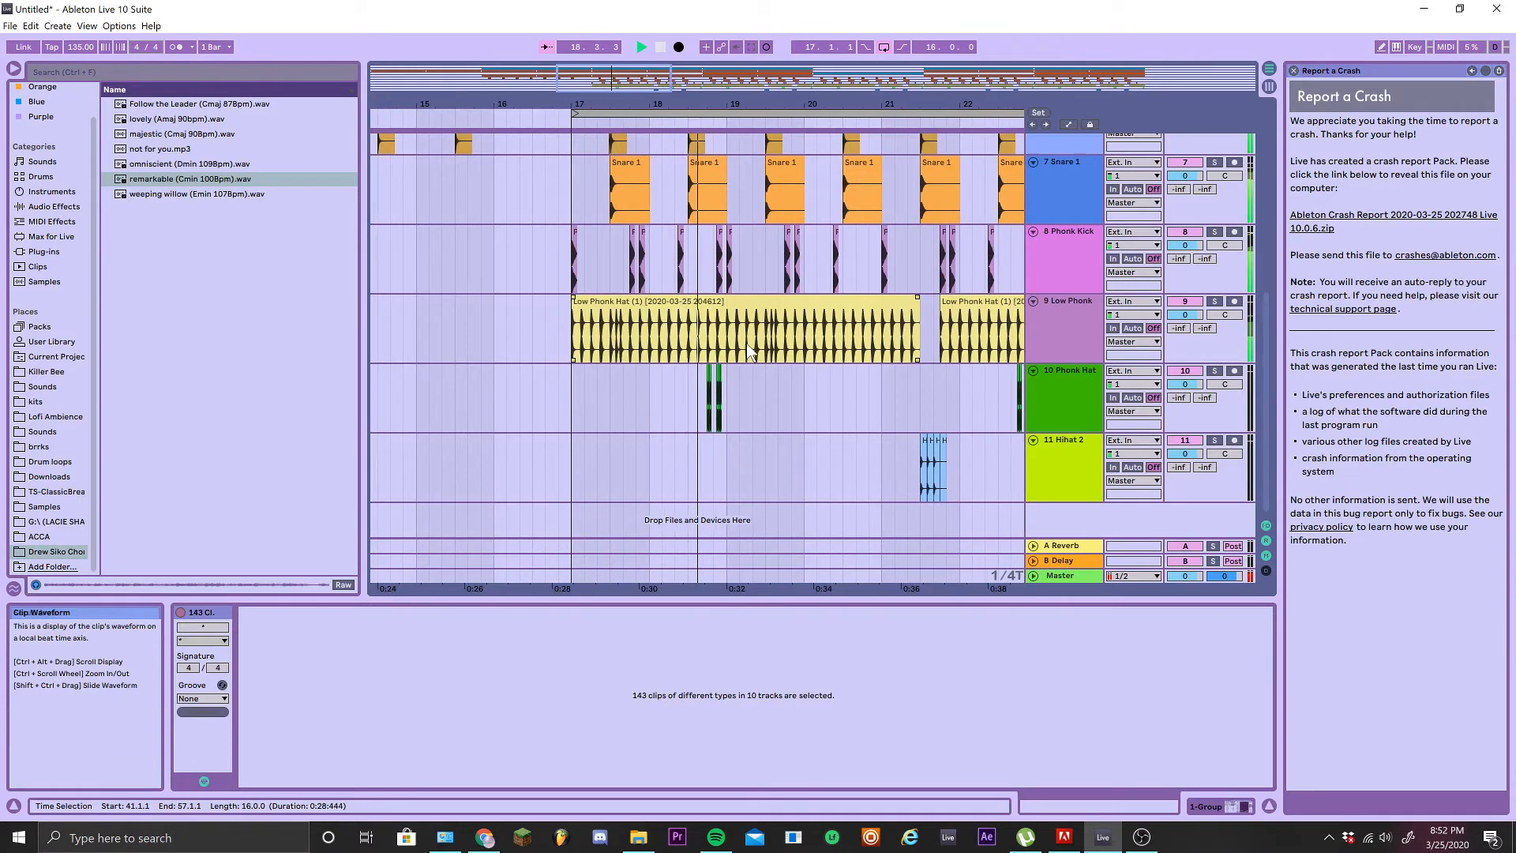
scroll(742, 360, "down", 3, "ctrl")
scroll(741, 395, "up", 4, "ctrl")
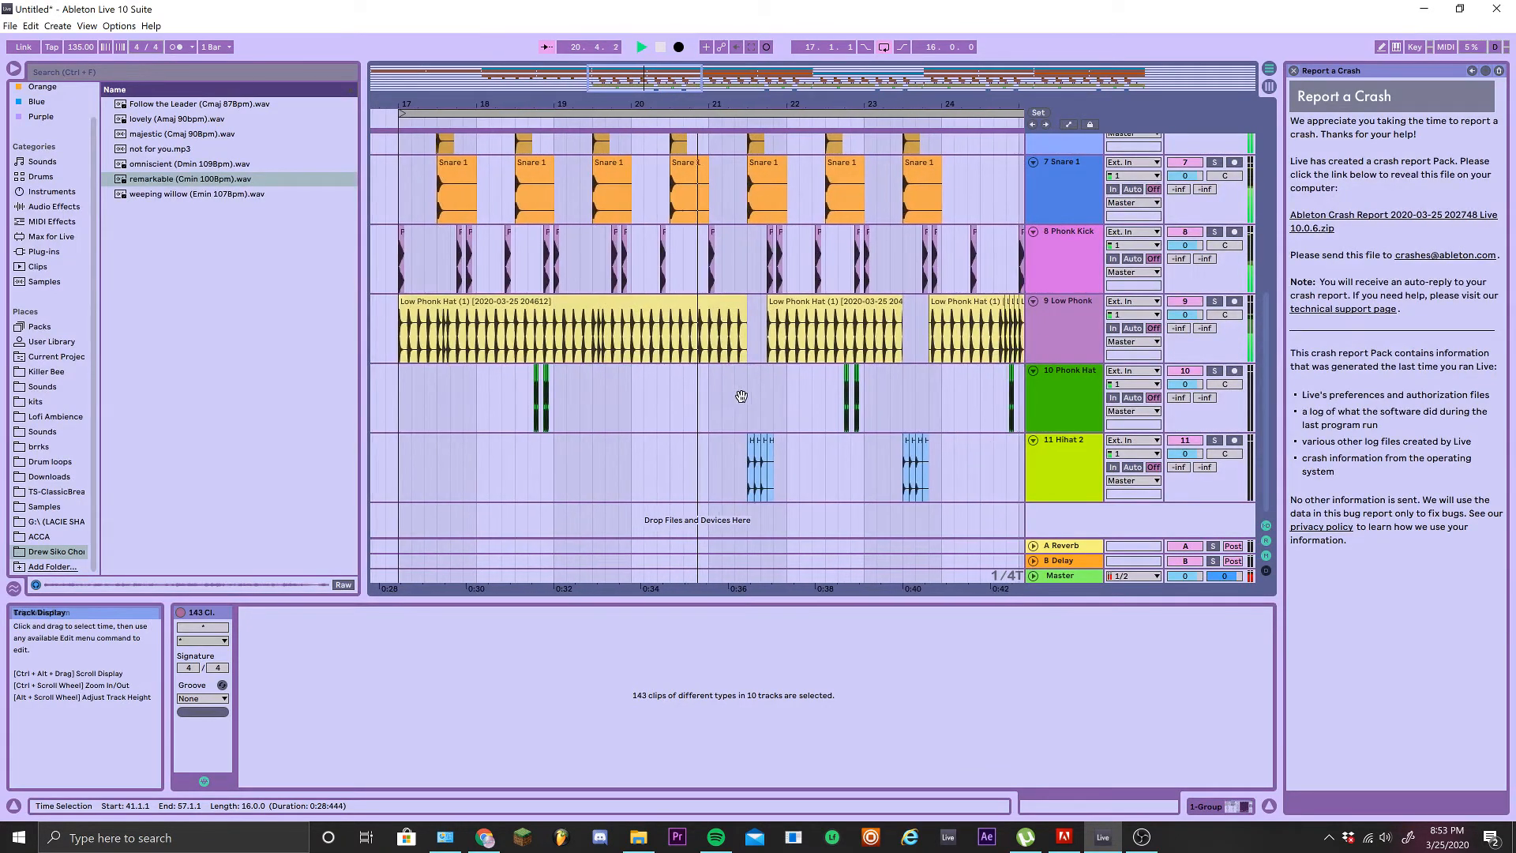
scroll(742, 397, "up", 3, "ctrl")
scroll(740, 401, "down", 5, "ctrl")
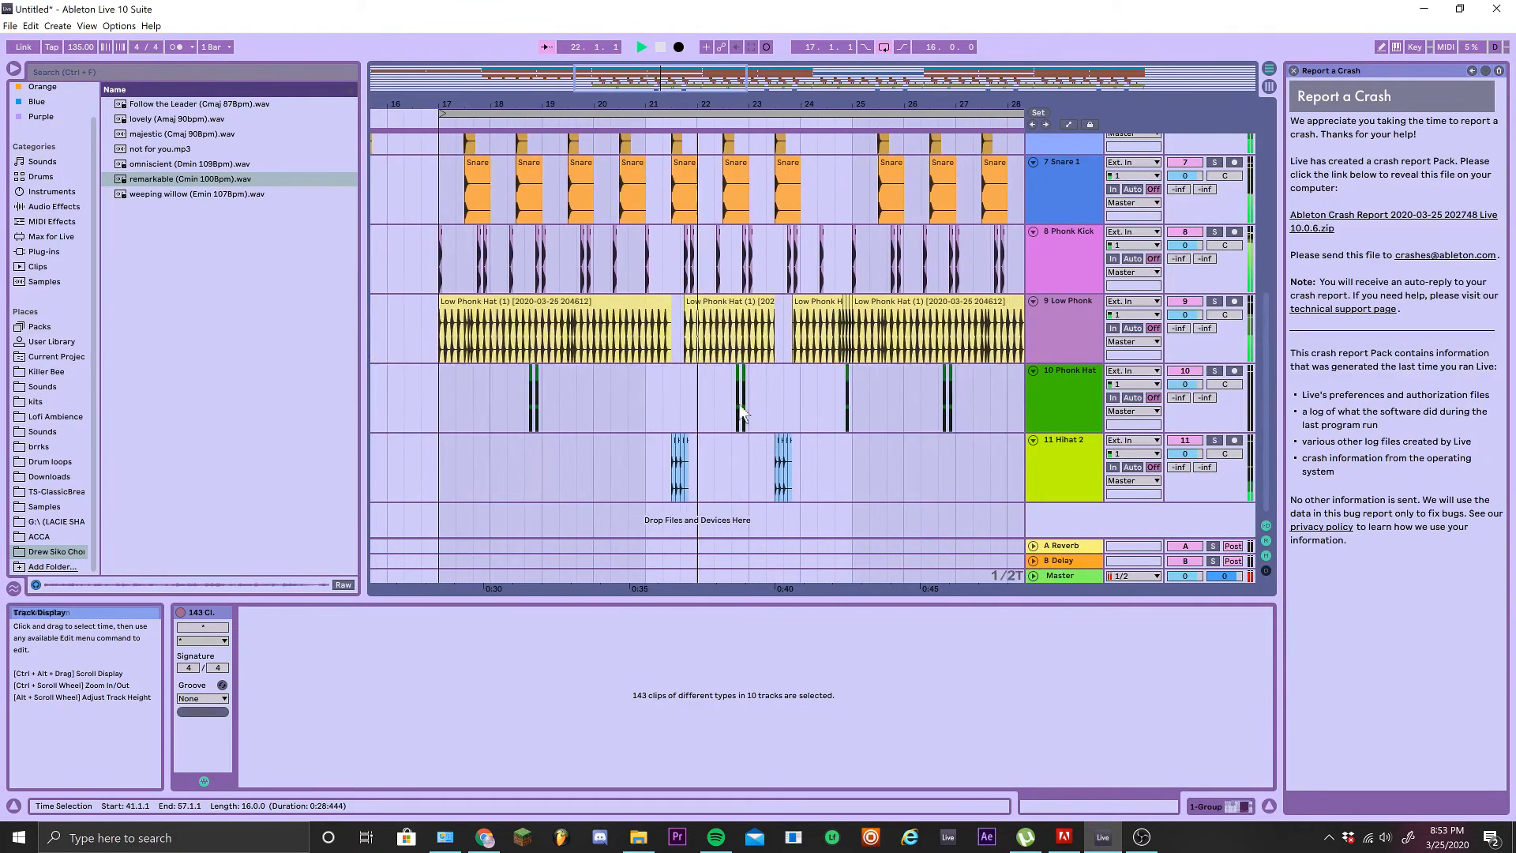
scroll(740, 411, "up", 3, "ctrl")
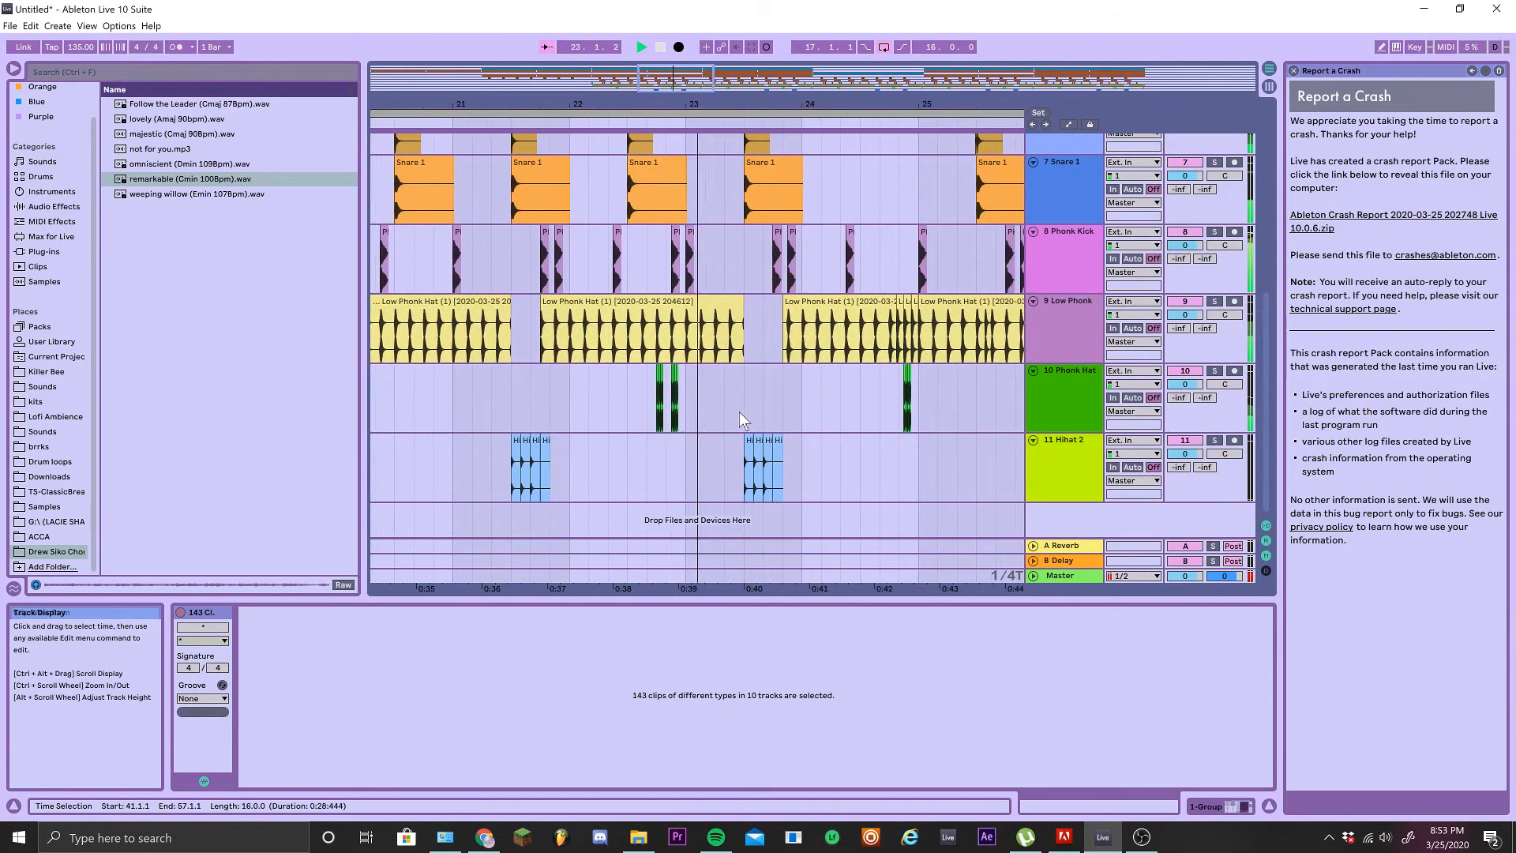
scroll(739, 410, "down", 4, "ctrl")
scroll(728, 365, "up", 2)
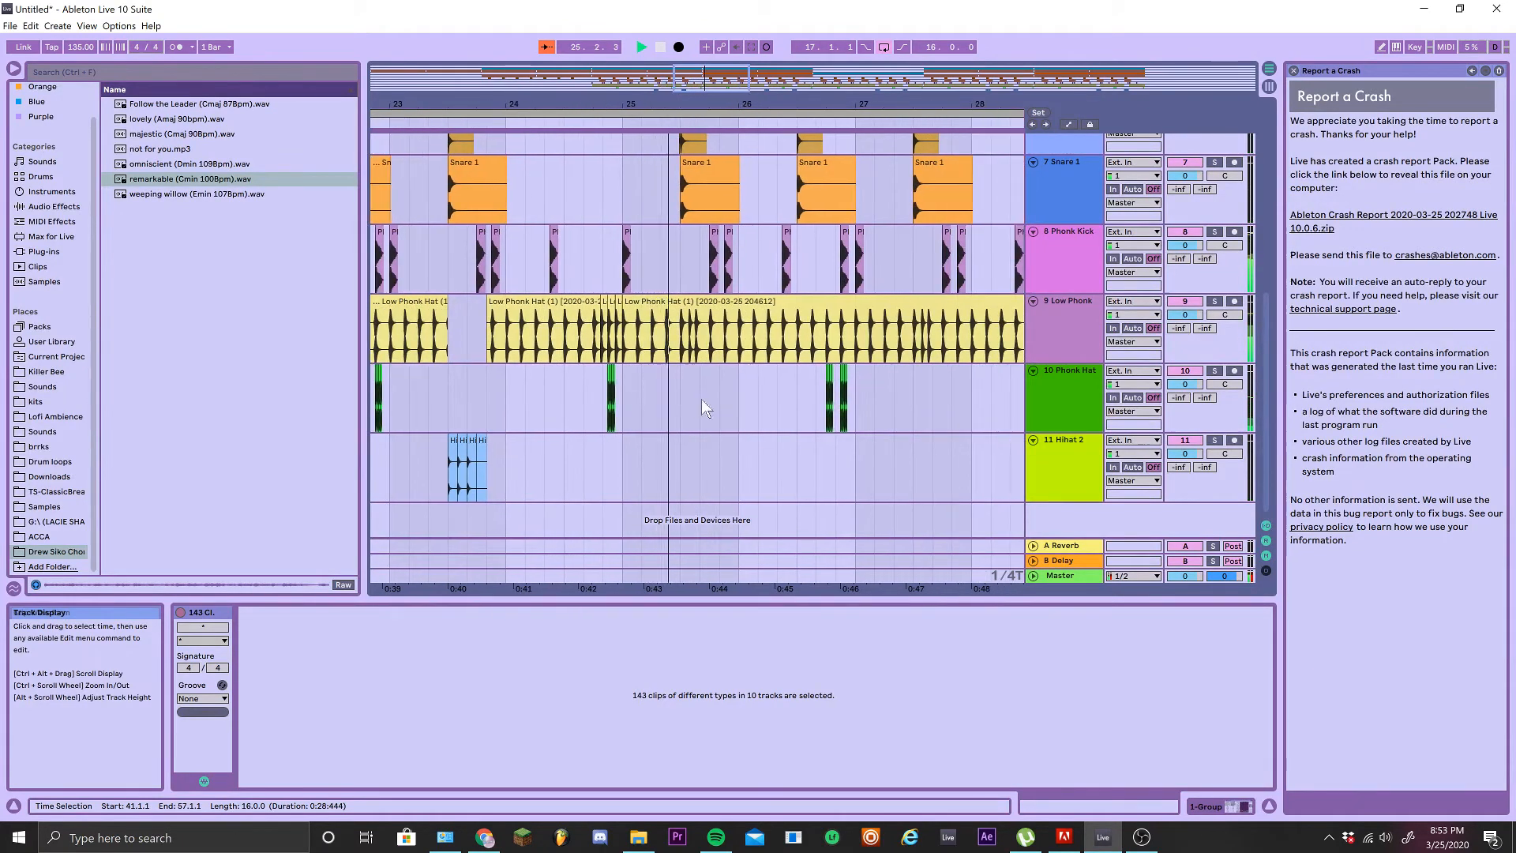
scroll(711, 410, "down", 3)
scroll(761, 390, "up", 8)
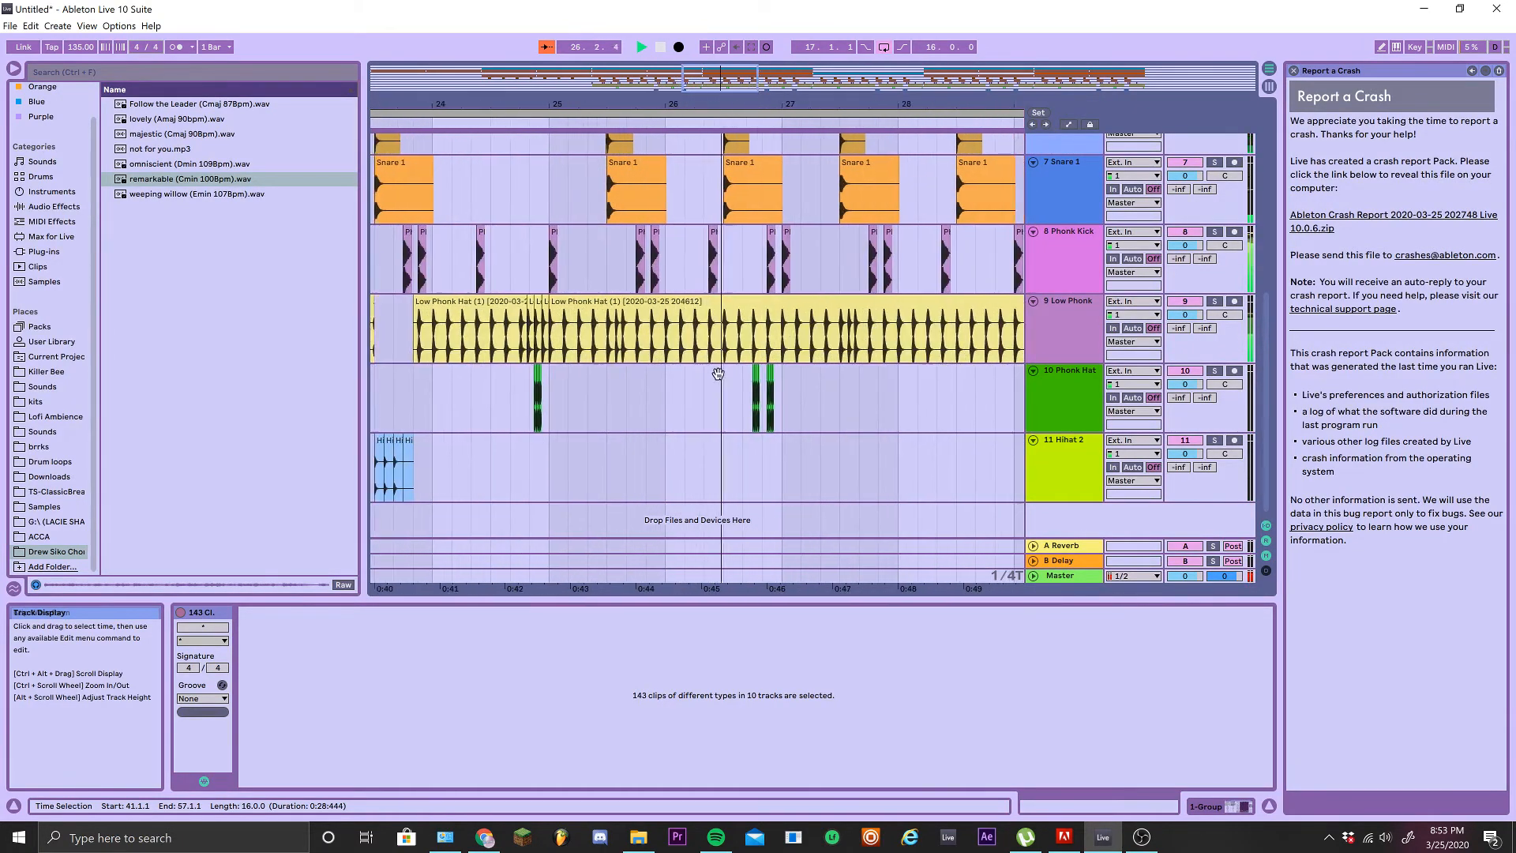
scroll(794, 385, "down", 4)
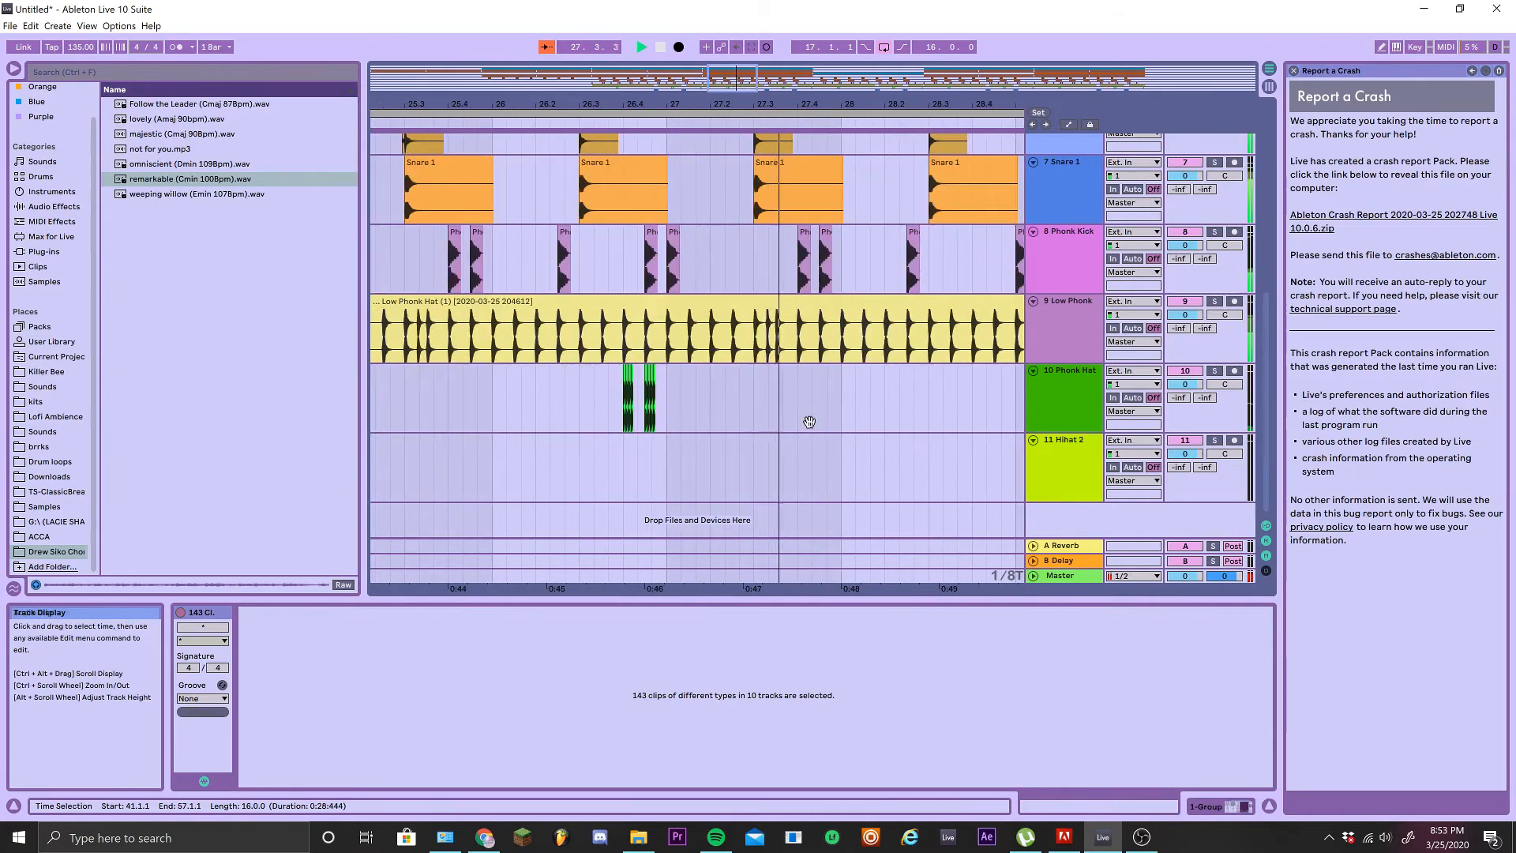
scroll(746, 430, "down", 3)
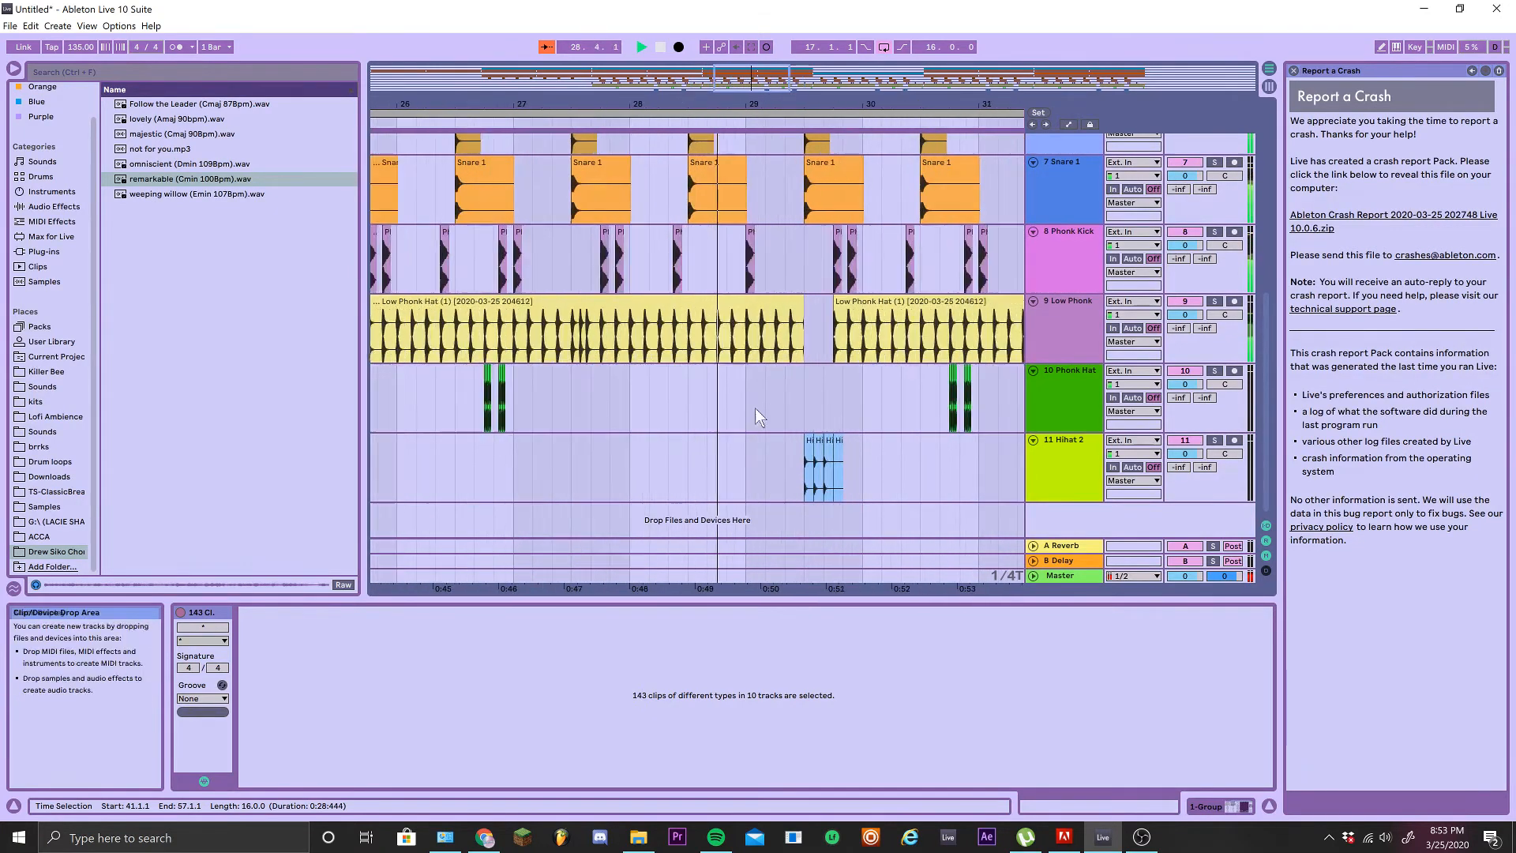
Play the drum section through to the end of the loop at bar 33 and stop playback
scroll(742, 417, "down", 4)
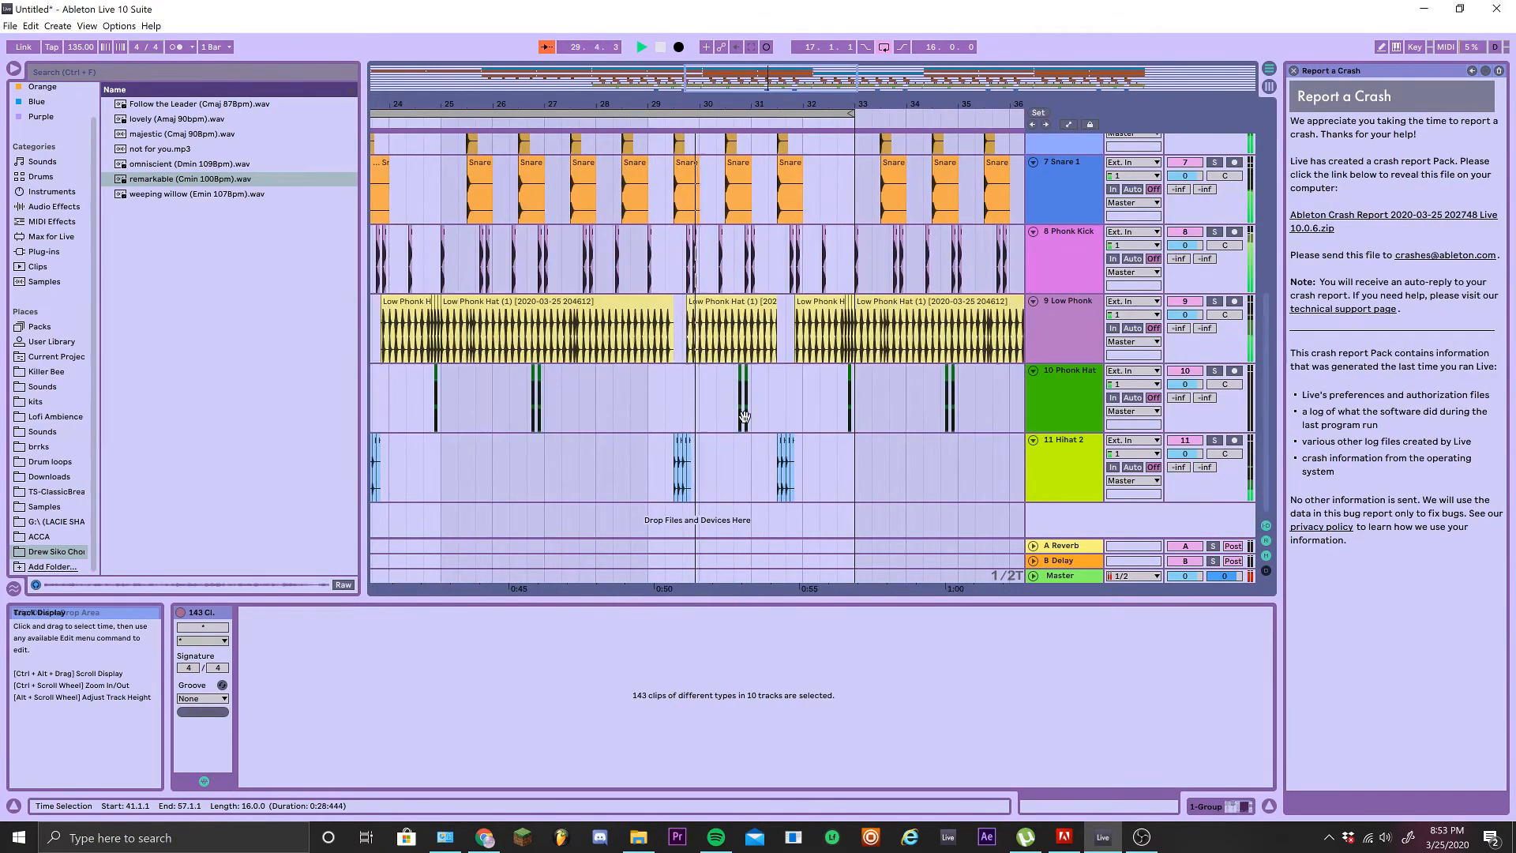
scroll(698, 417, "up", 5)
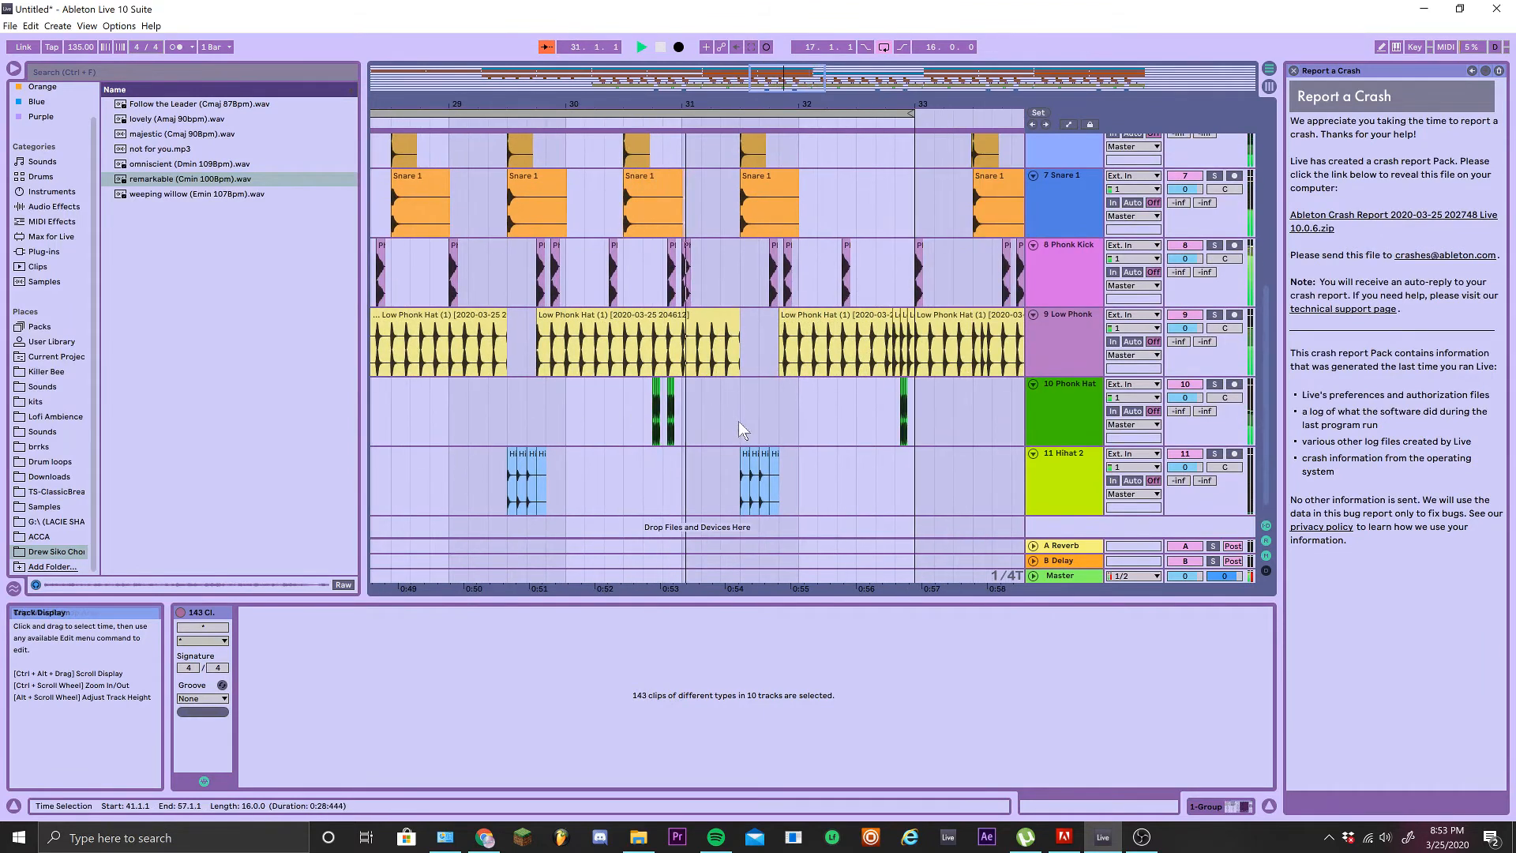
scroll(580, 391, "down", 4)
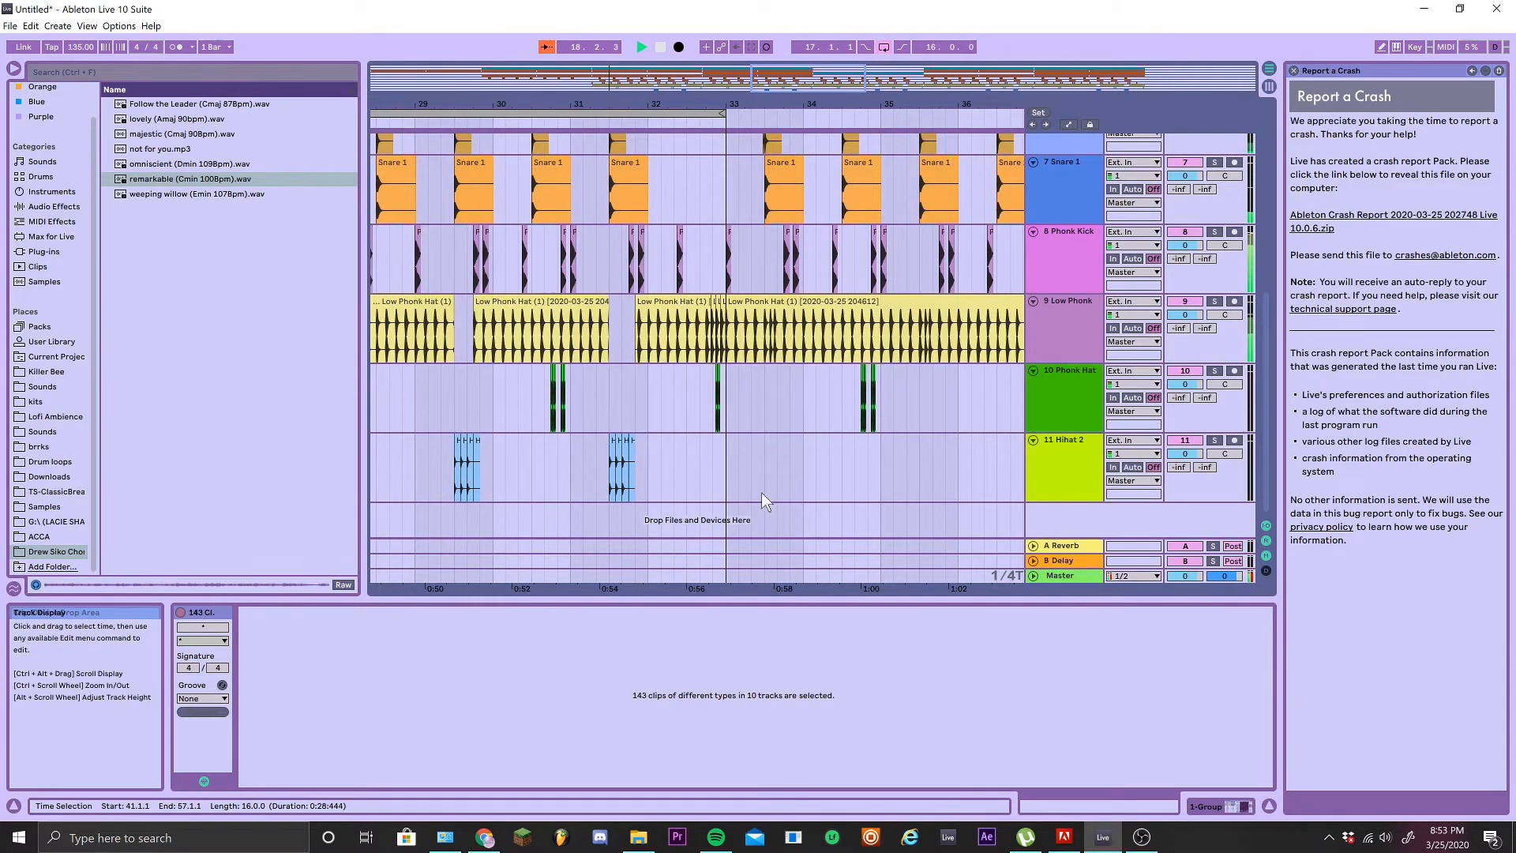
key("space")
Move the loop to bars 33 to 41 and duplicate that time range across all tracks to double the bridge
scroll(775, 431, "down", 8)
left_click_drag(671, 542, 477, 469)
scroll(600, 392, "down", 4)
left_click_drag(725, 303, 667, 494)
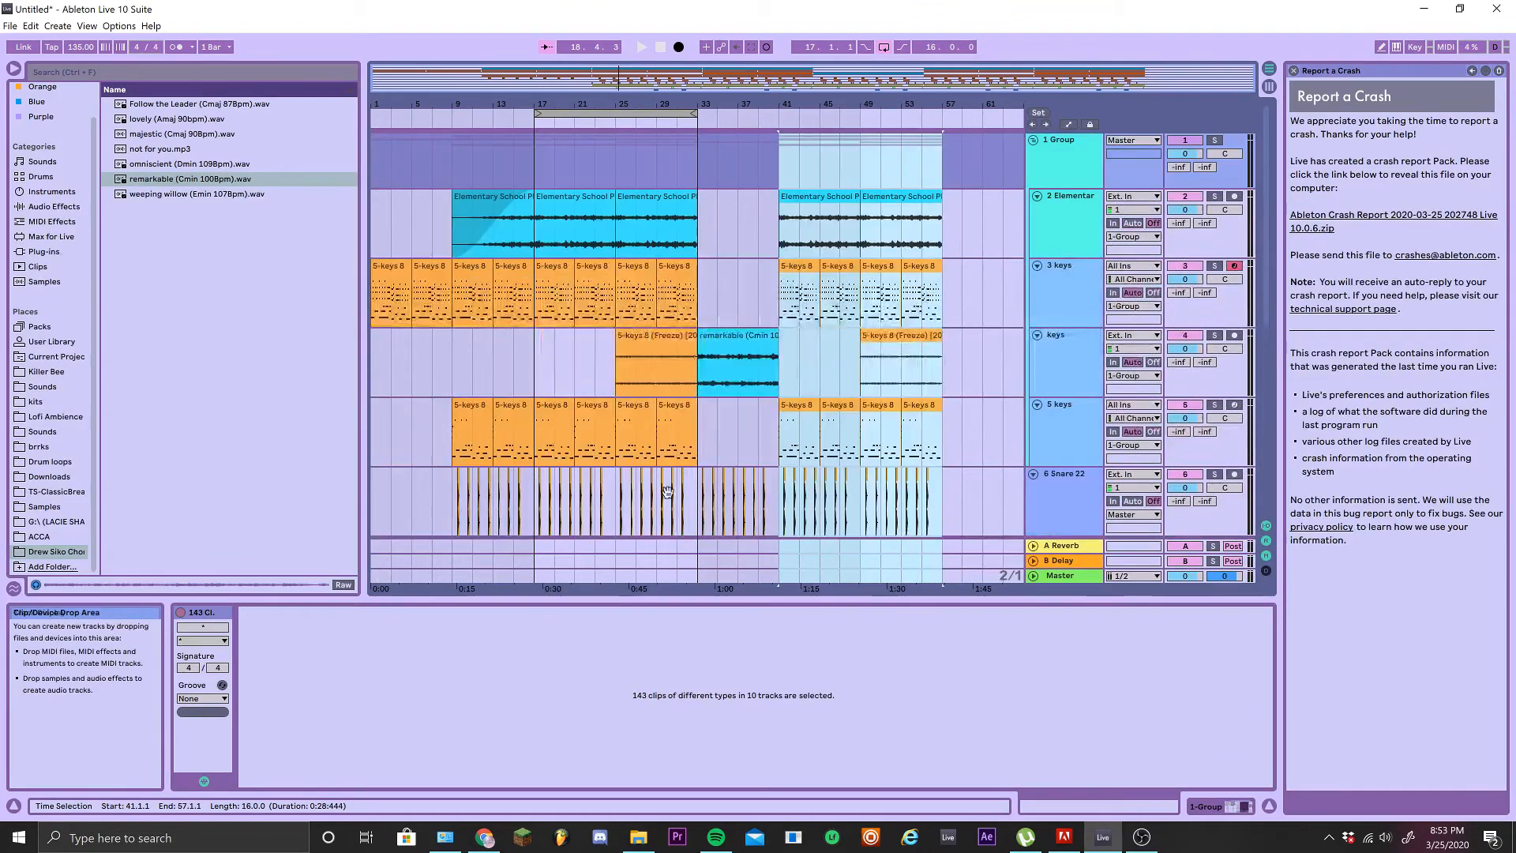
left_click_drag(627, 113, 786, 132)
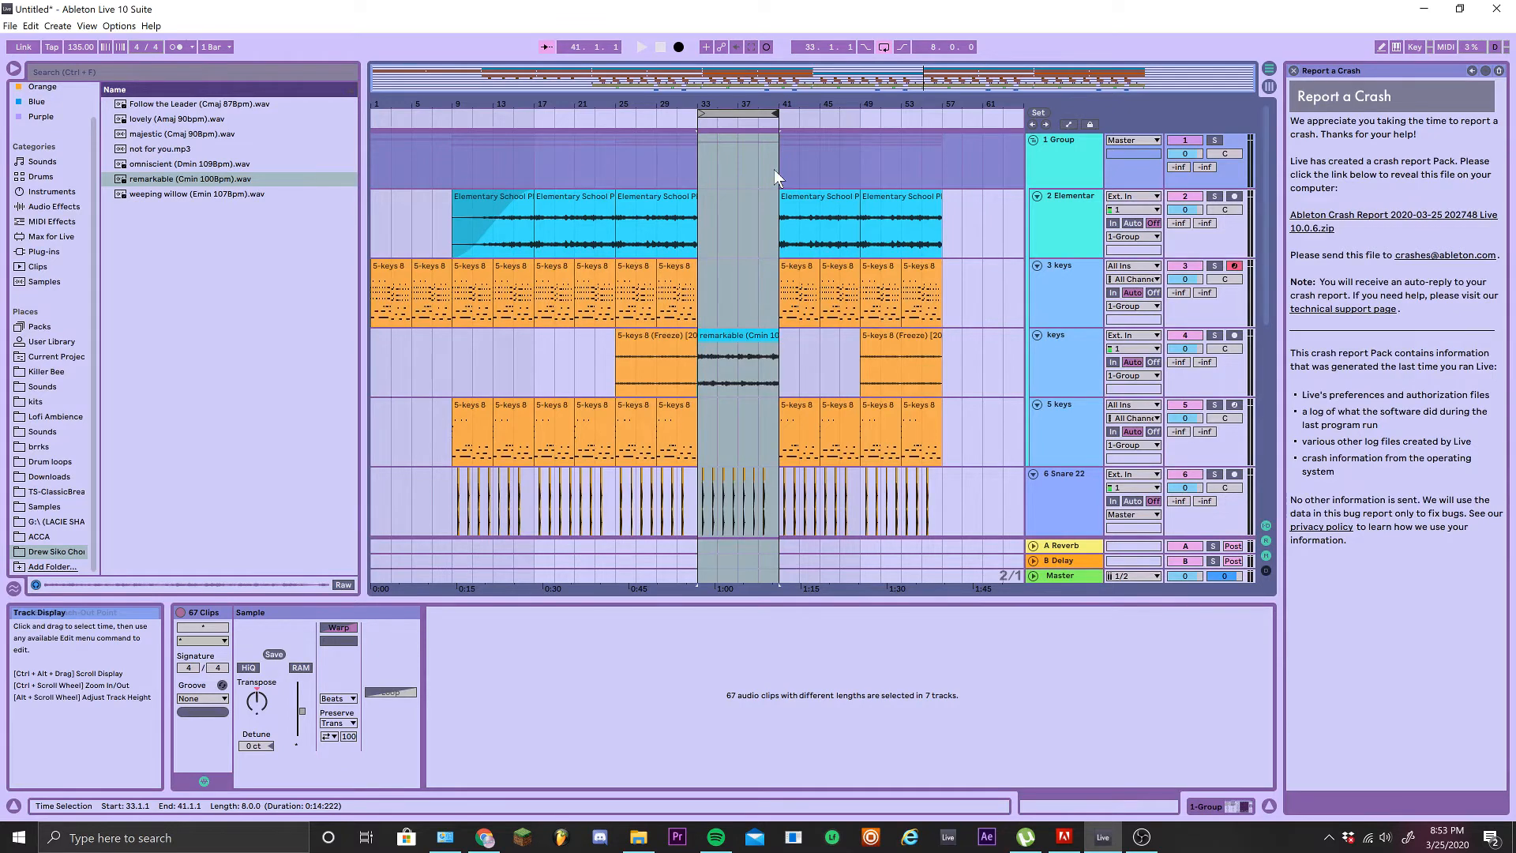
key("ctrl+shift+d")
scroll(757, 246, "up", 2)
left_click_drag(715, 247, 583, 164)
scroll(655, 273, "down", 1)
scroll(658, 273, "down", 1)
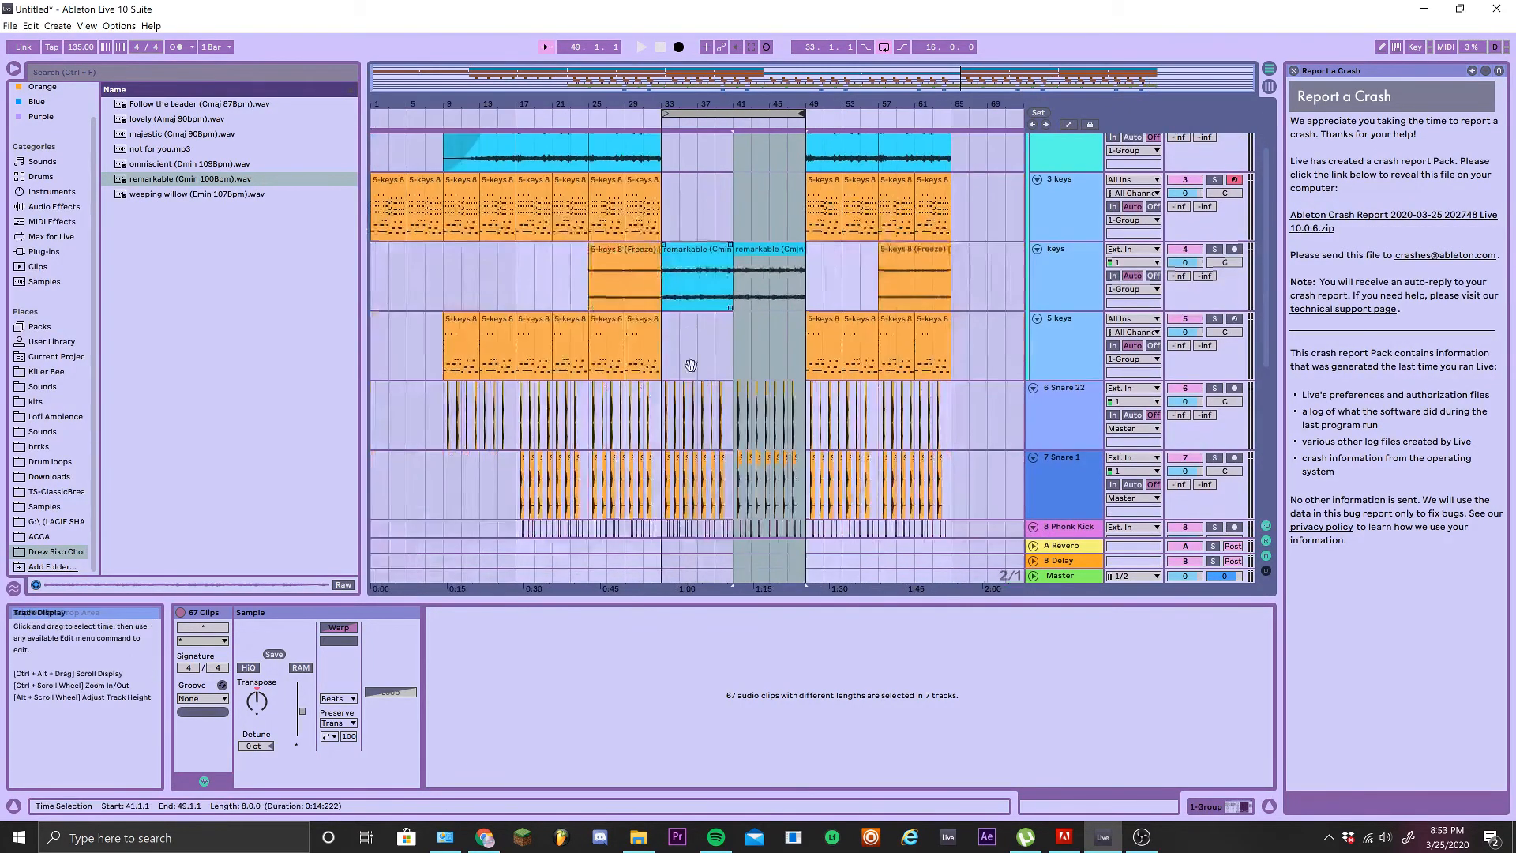
scroll(736, 541, "up", 2)
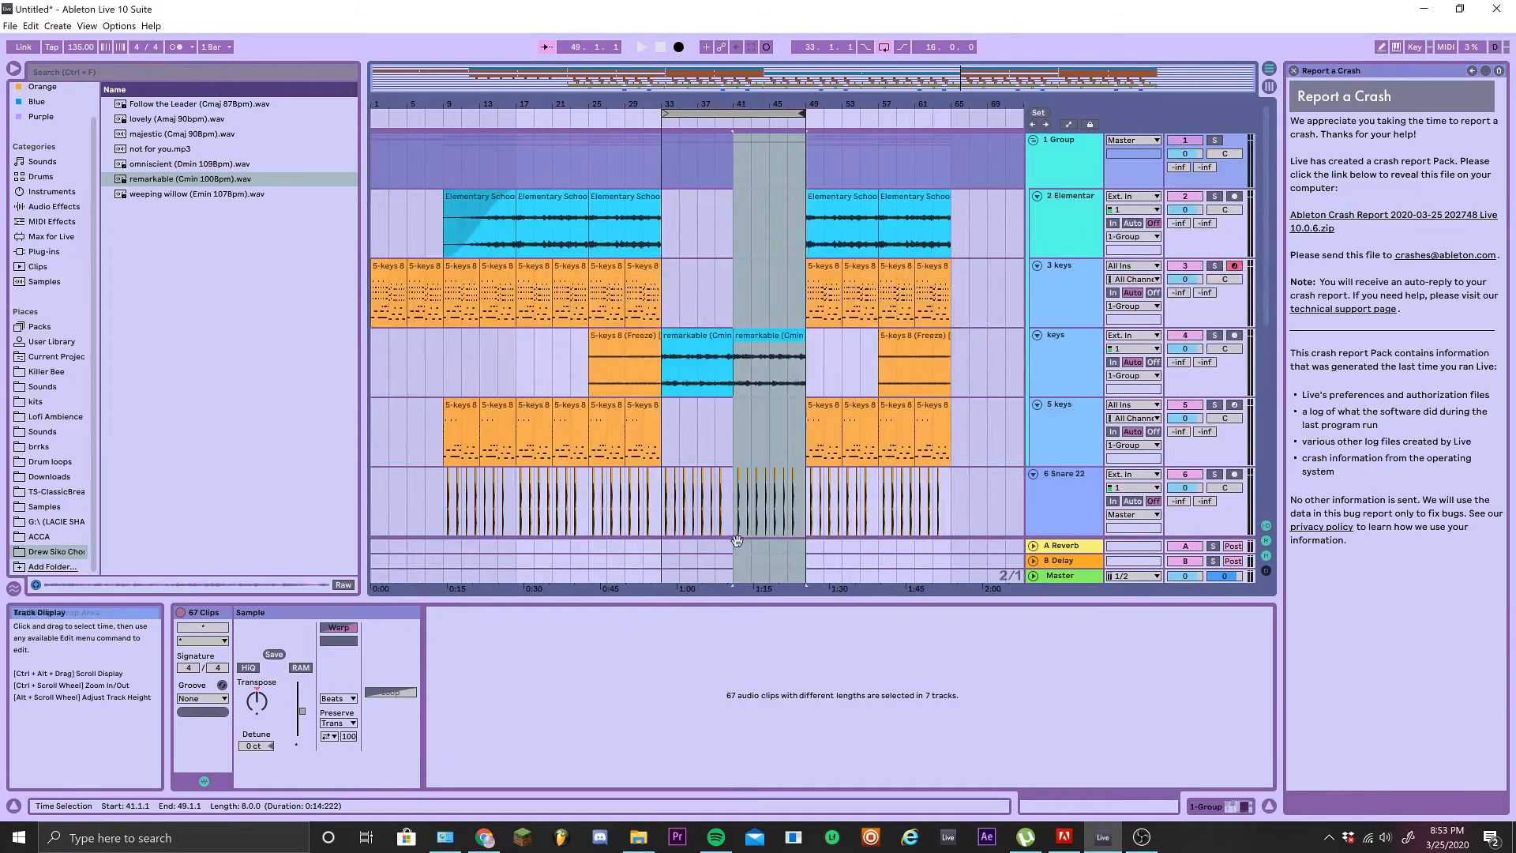
Examine the extended arrangement from the intro through the doubled bridge to the repeated section, including the drum tracks
left_click(452, 248)
scroll(745, 276, "up", 3)
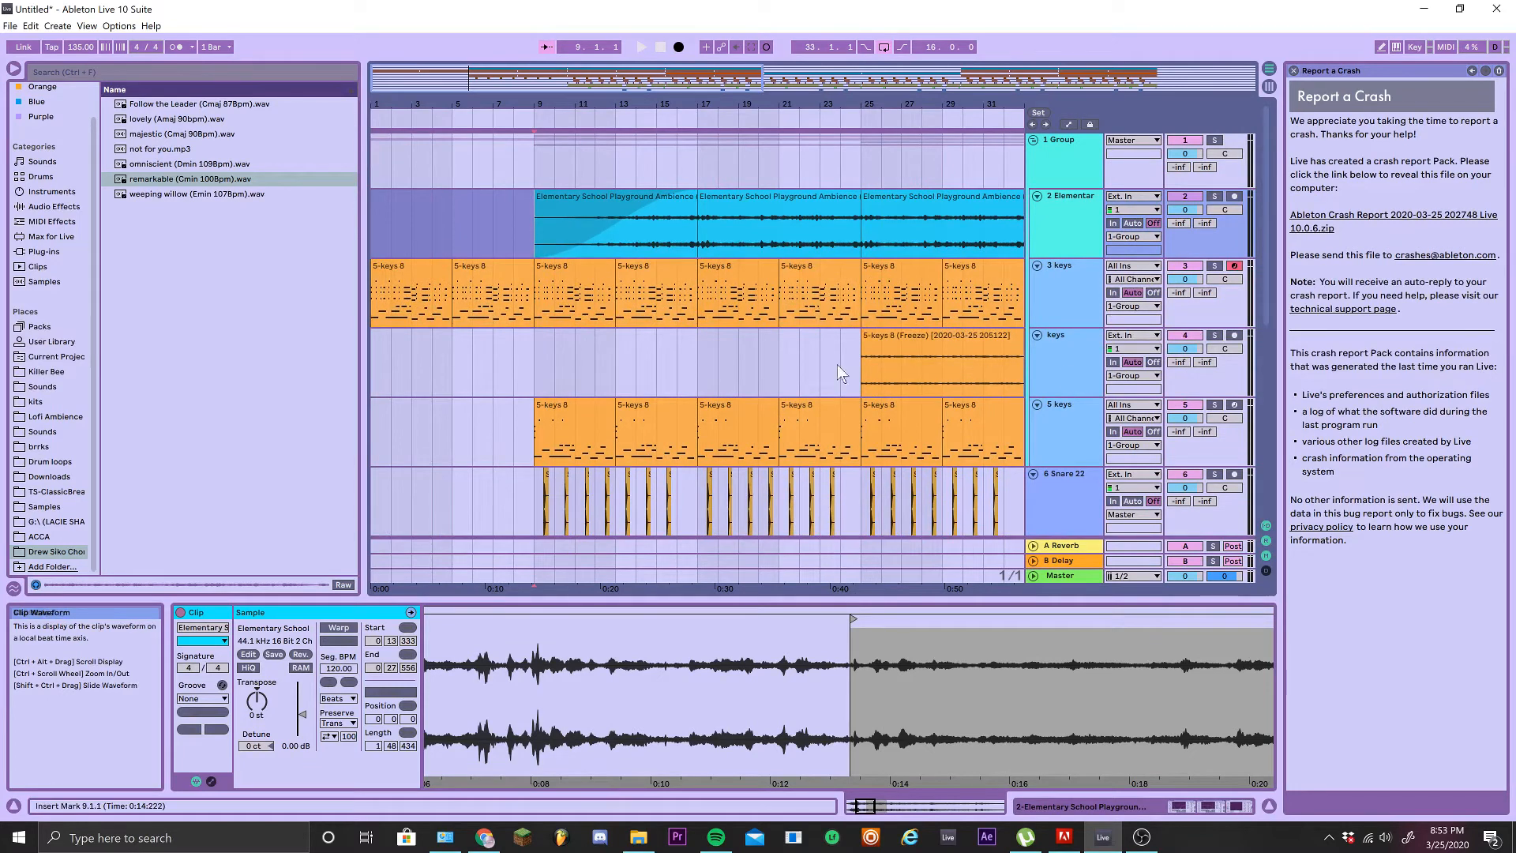
scroll(732, 359, "down", 2)
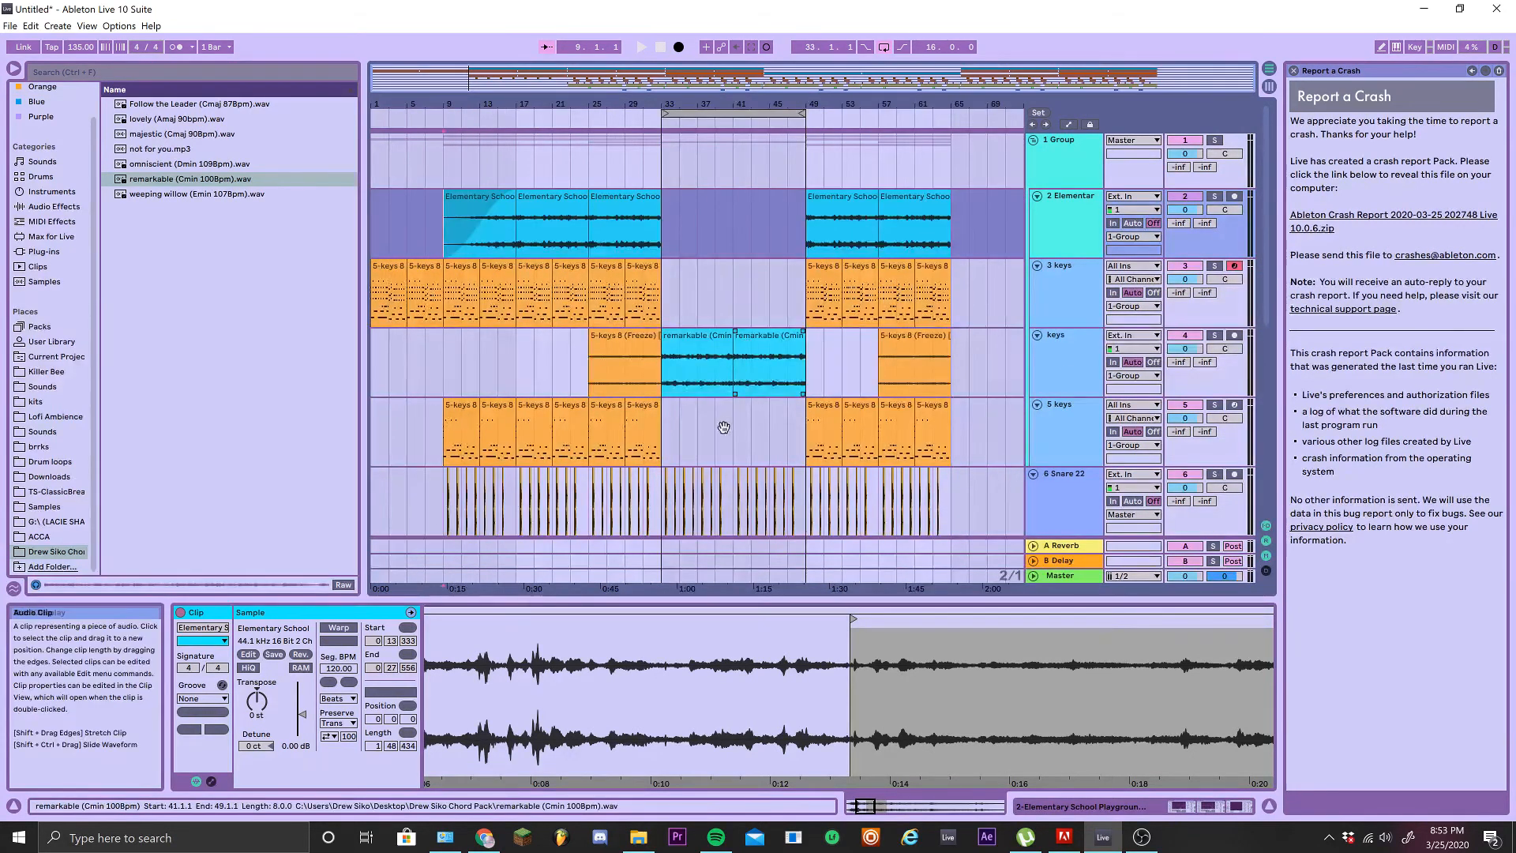
scroll(565, 332, "up", 1)
left_click_drag(565, 323, 516, 112)
left_click_drag(721, 298, 654, 192)
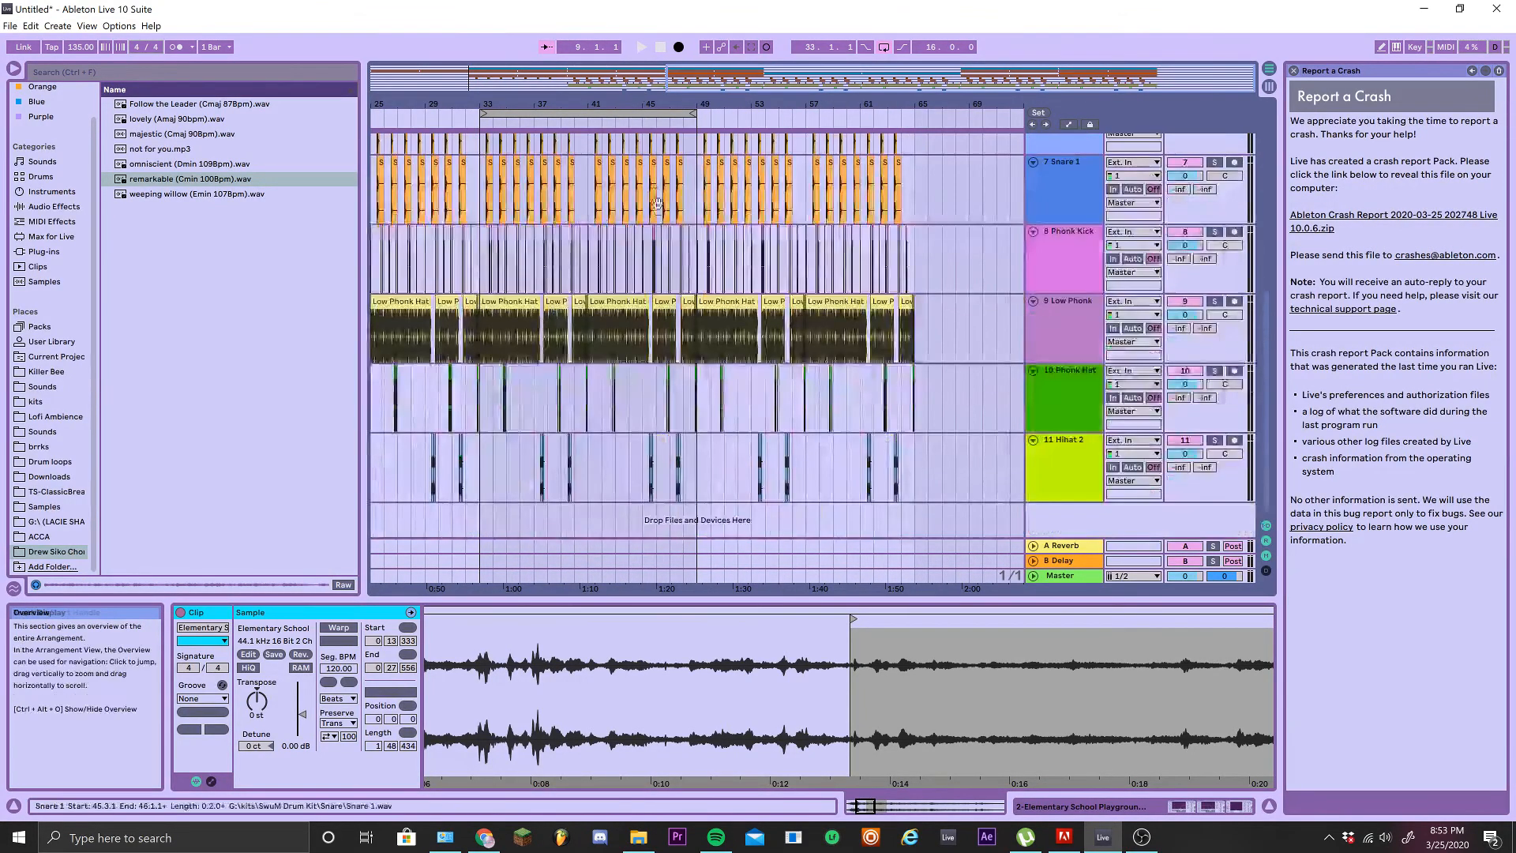
left_click_drag(649, 337, 618, 522)
left_click_drag(548, 406, 460, 455)
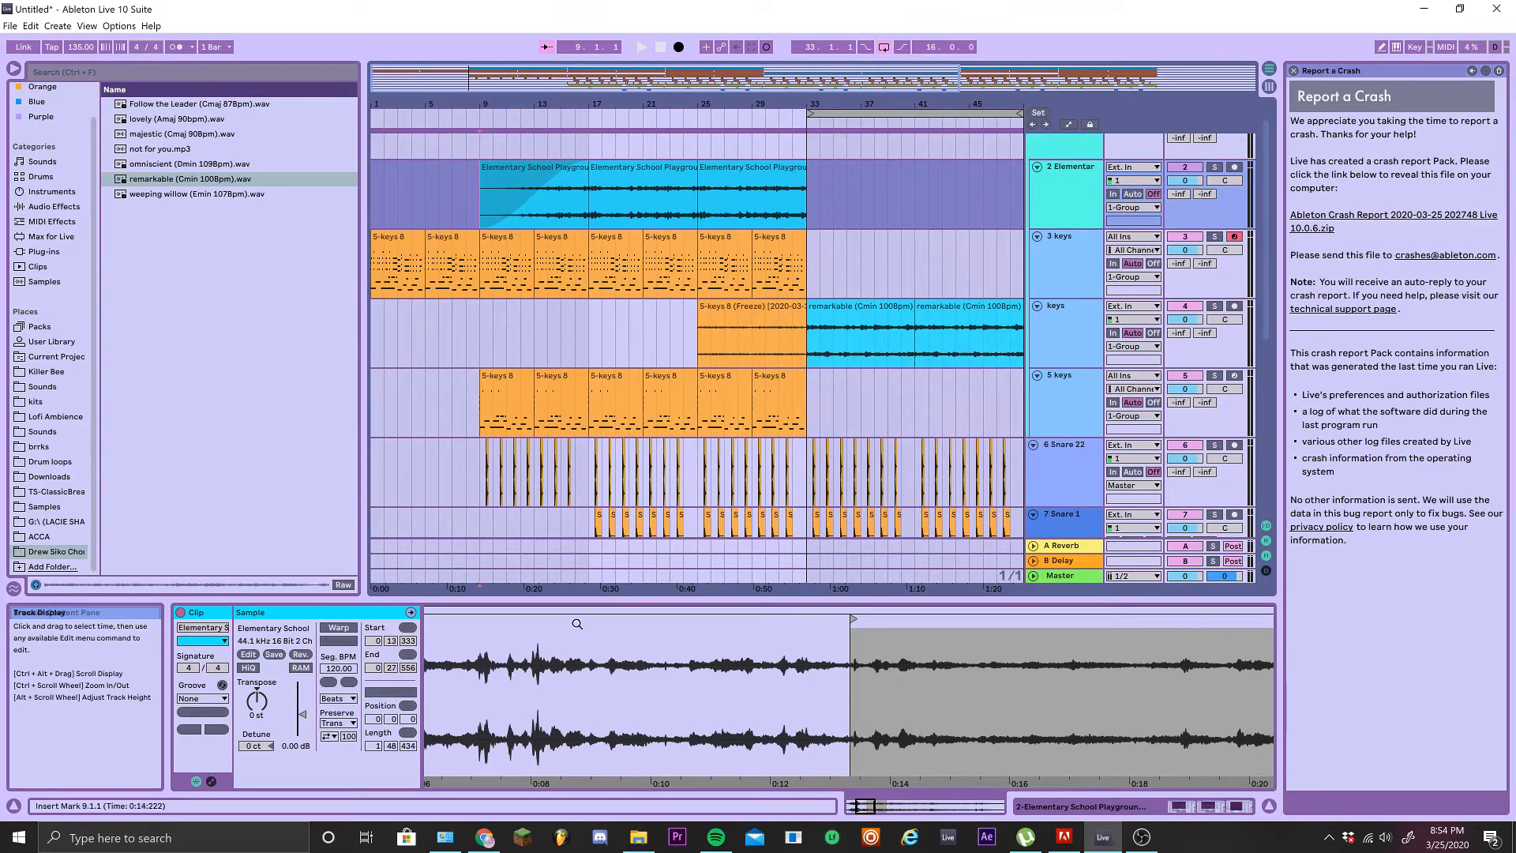
scroll(630, 341, "up", 4)
left_click_drag(630, 343, 1017, 529)
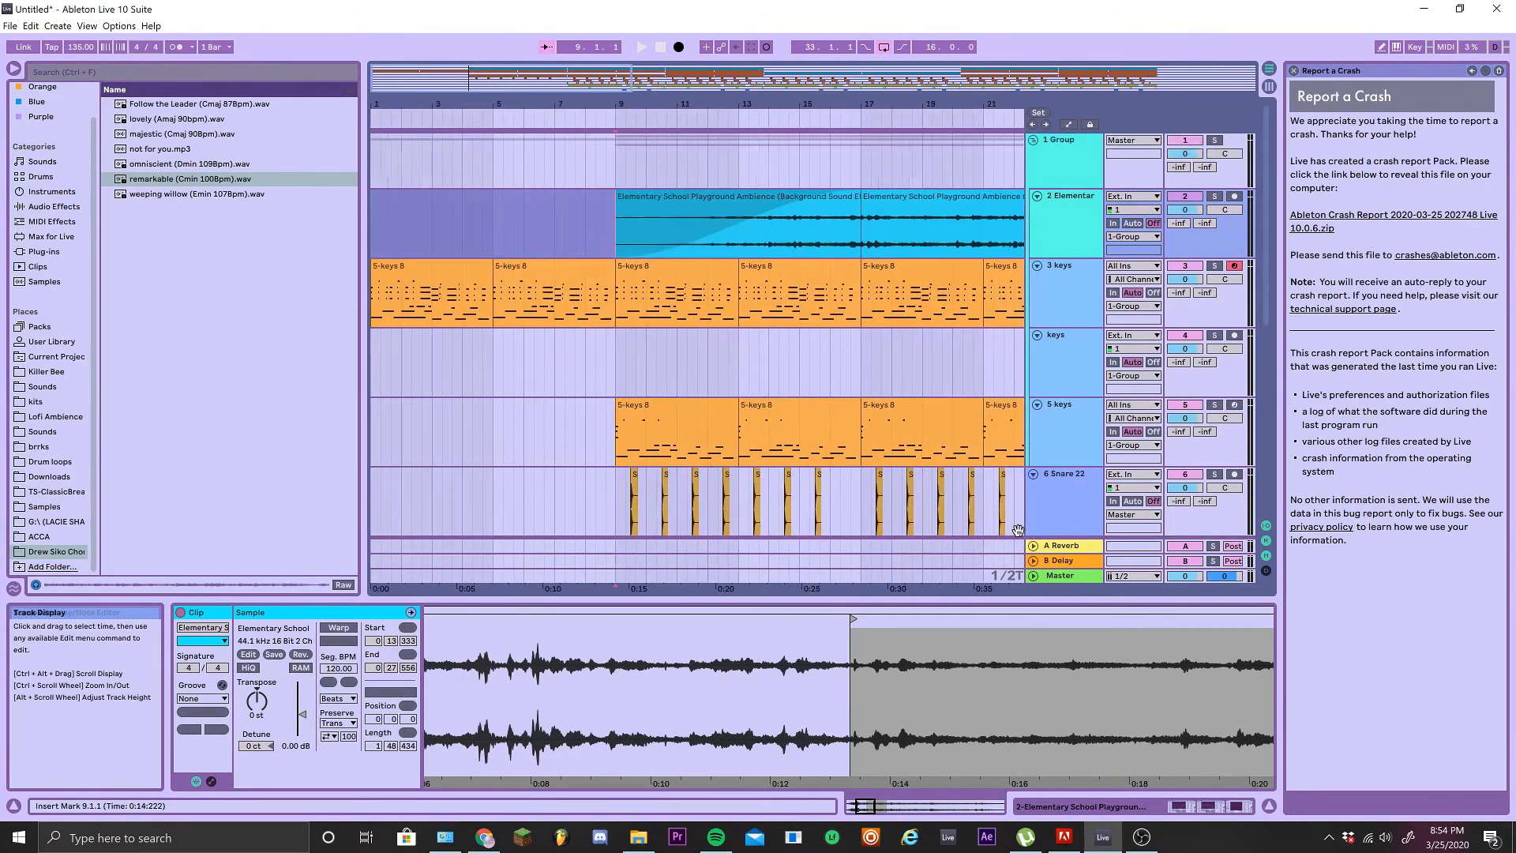
scroll(656, 379, "down", 2)
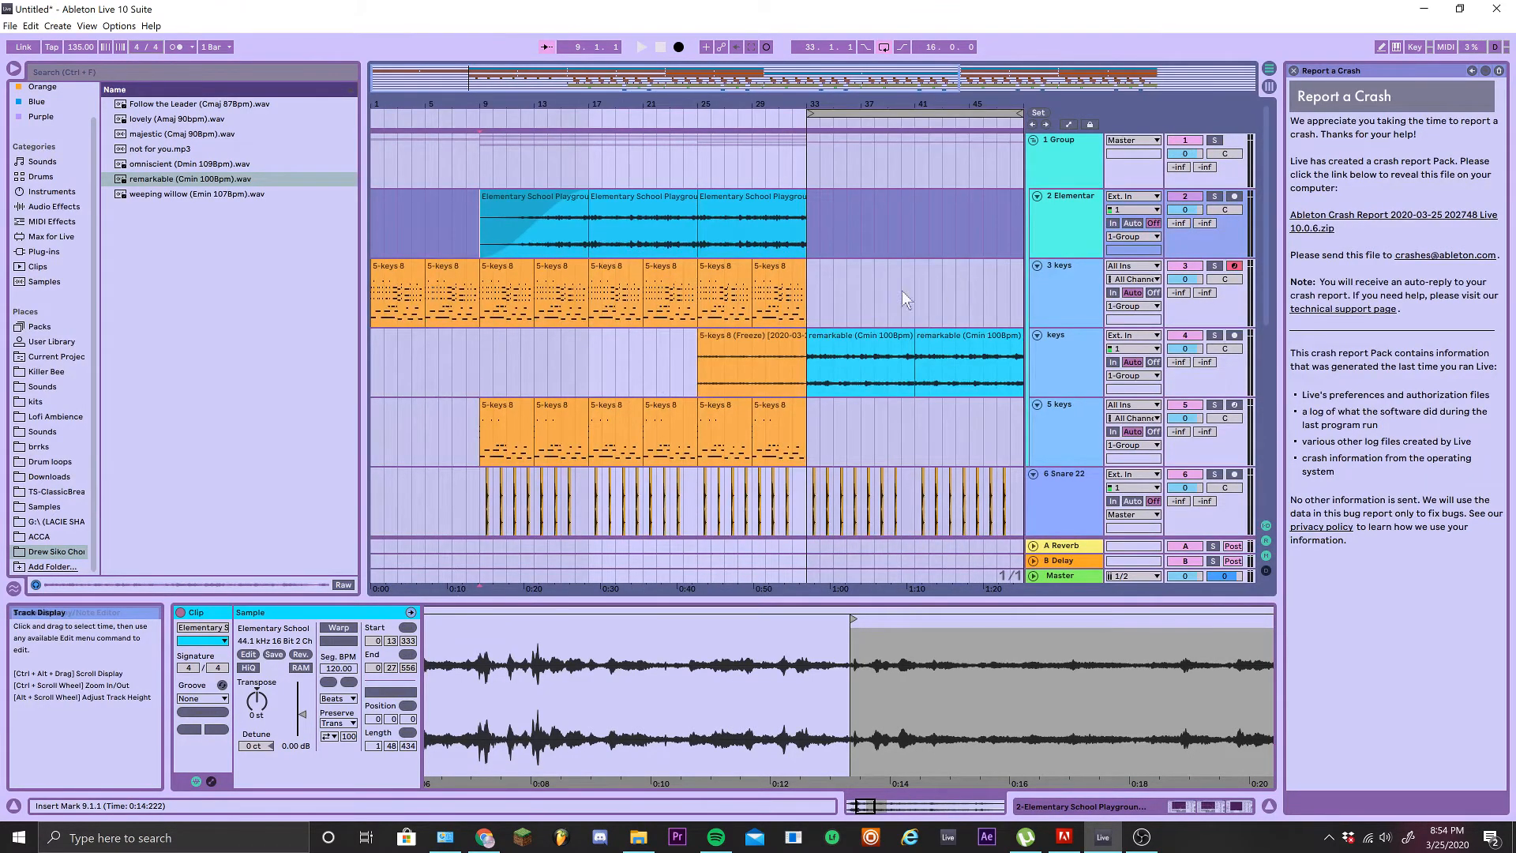
scroll(902, 291, "down", 1)
scroll(563, 274, "up", 1)
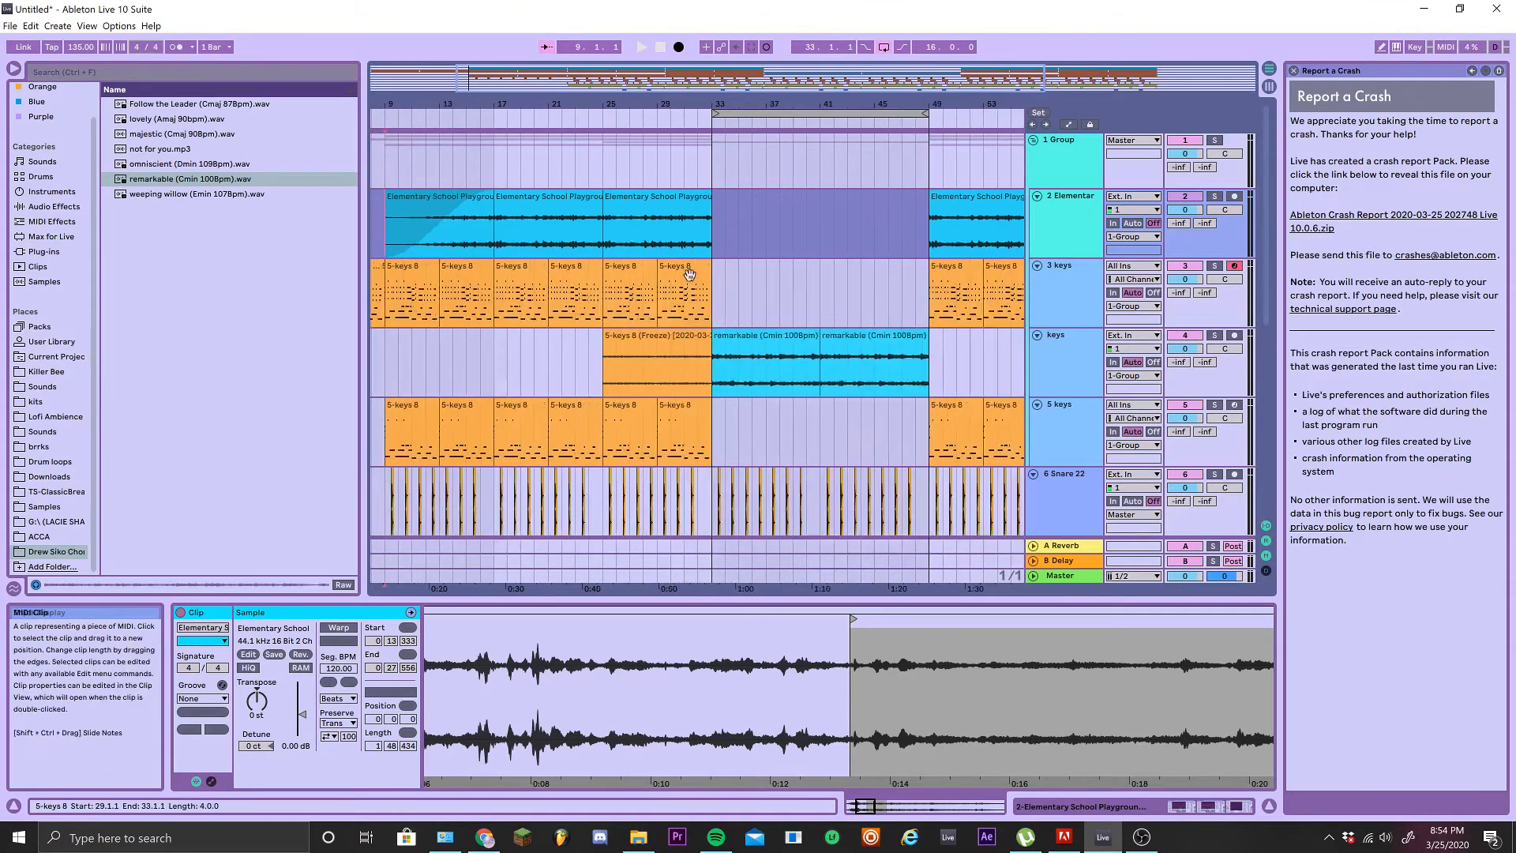
left_click_drag(687, 273, 310, 293)
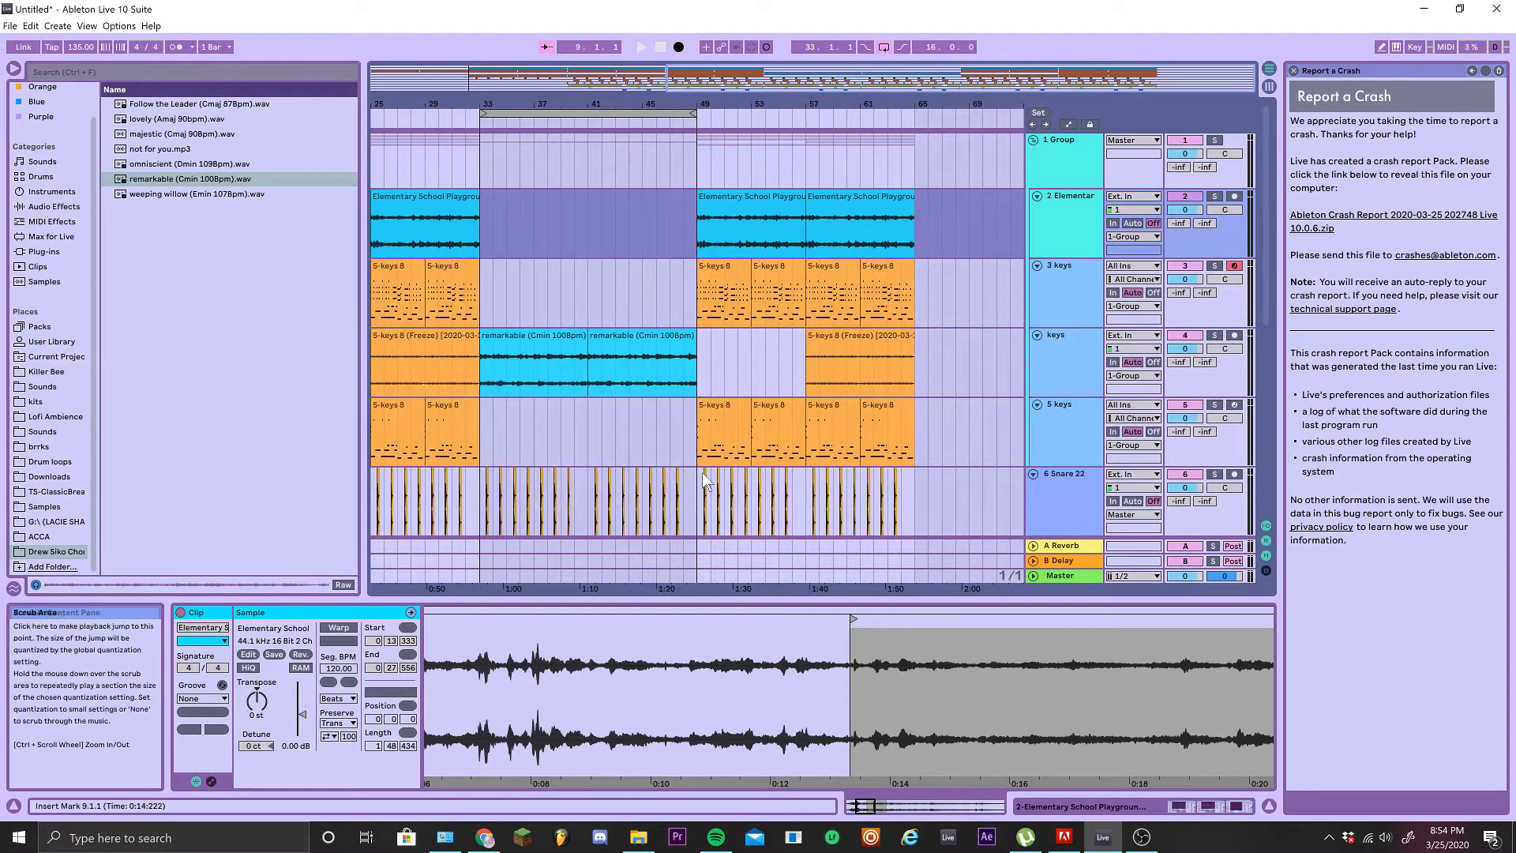
scroll(699, 287, "down", 1)
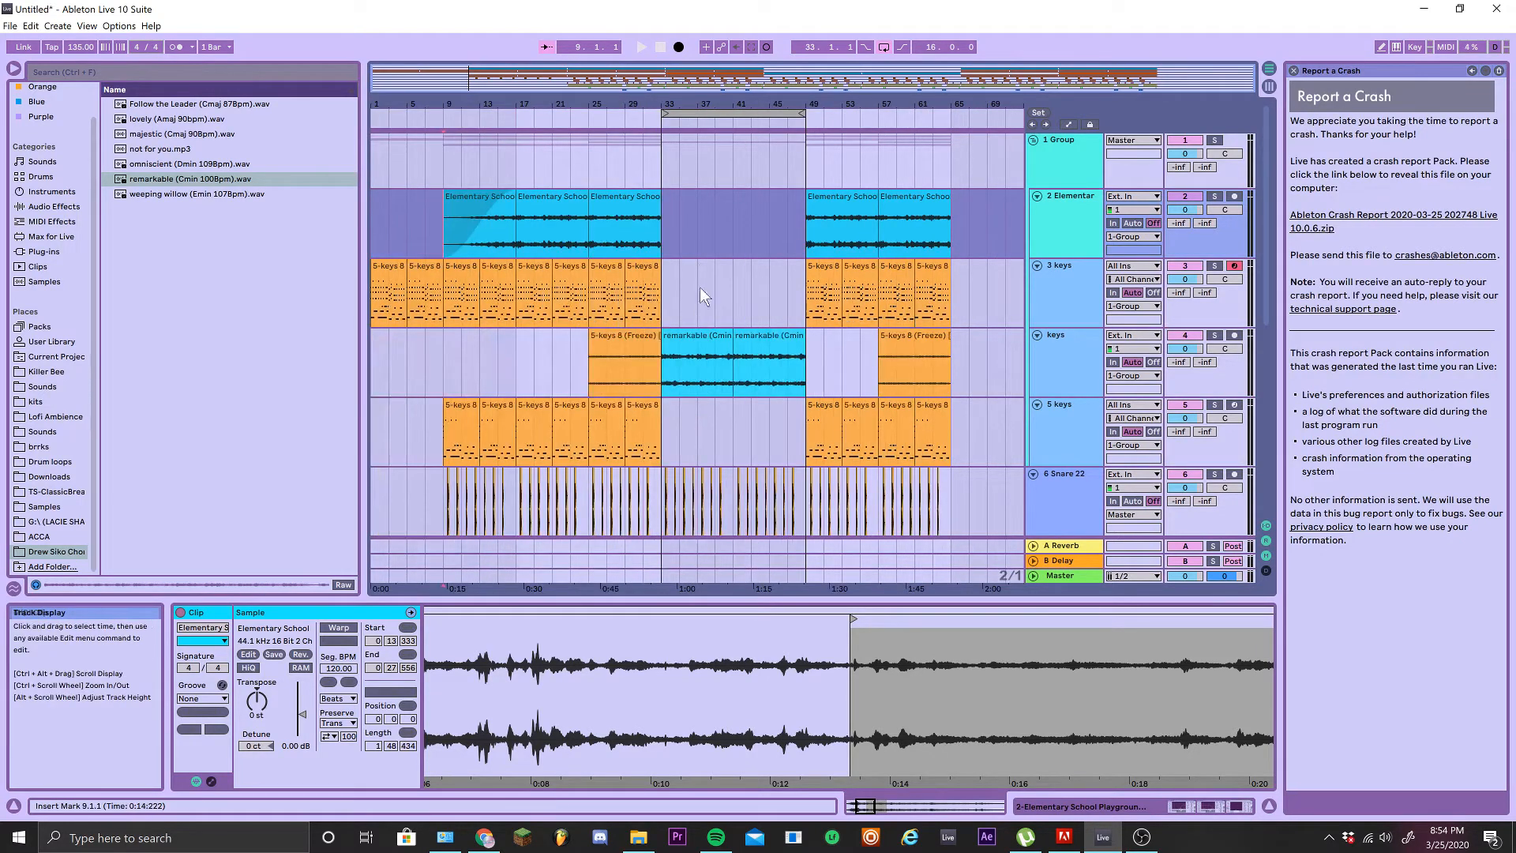
Turn off arrangement looping and play the song from bar 1
left_click(885, 46)
left_click(662, 49)
left_click(637, 46)
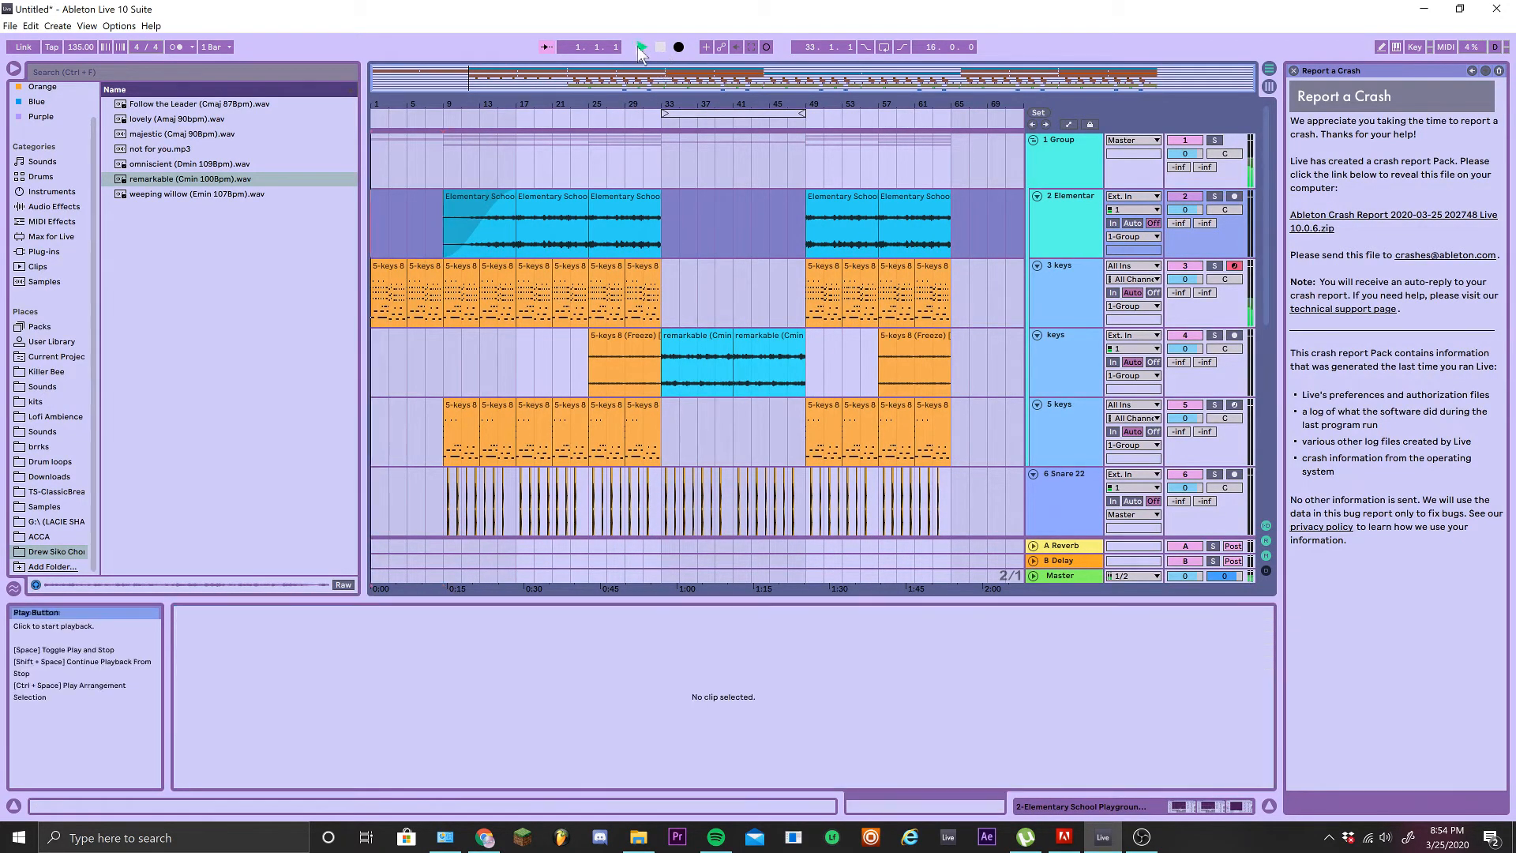
Copy the faded-in playground ambience clip at bar 9 and paste it at bar 1 on the same track
scroll(562, 256, "up", 2)
left_click(557, 252)
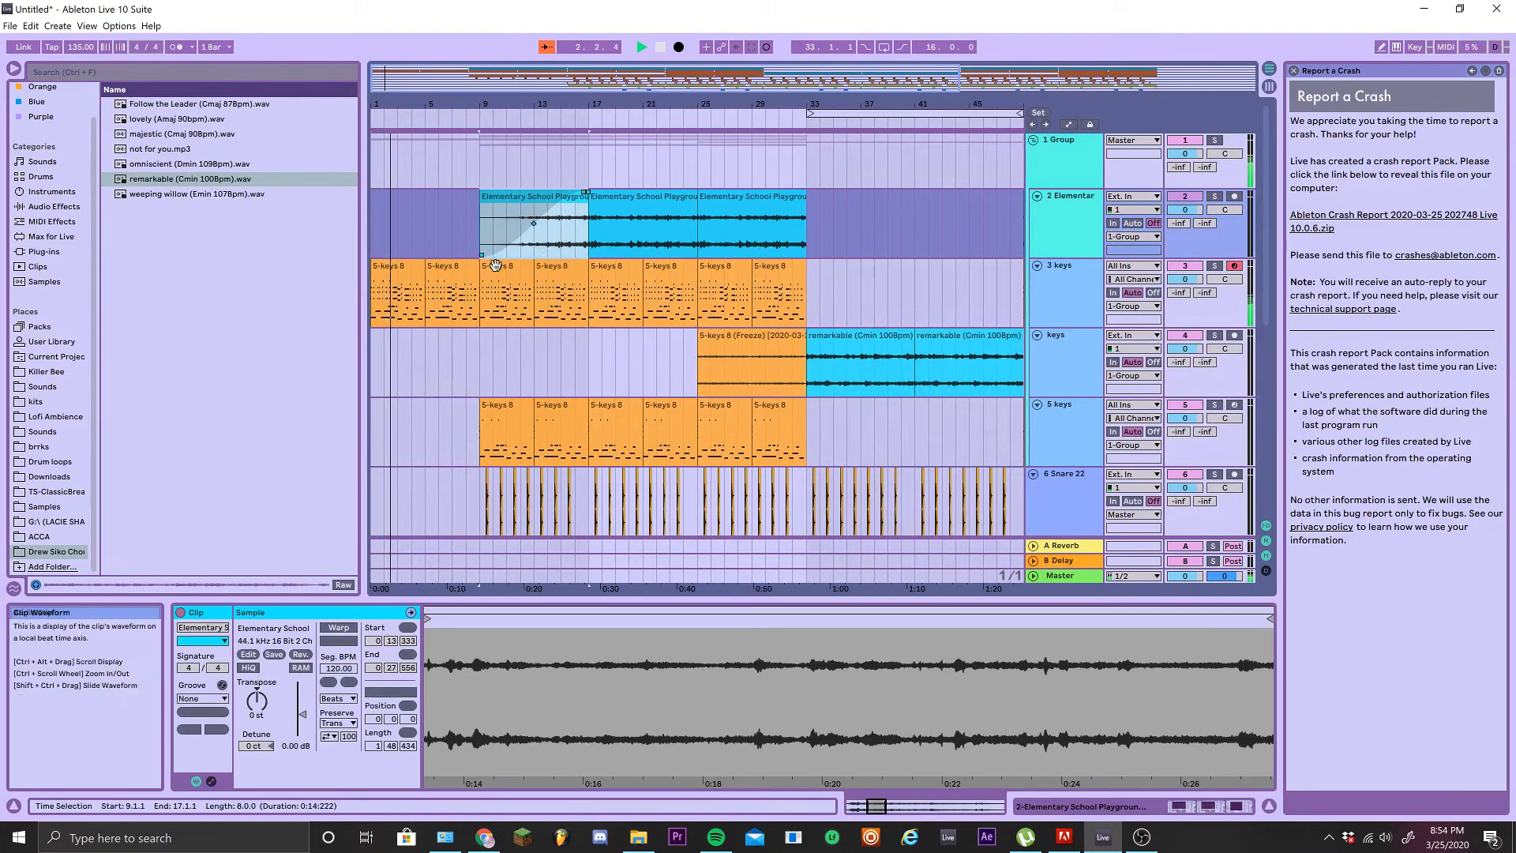
left_click(378, 244)
key("ctrl+v")
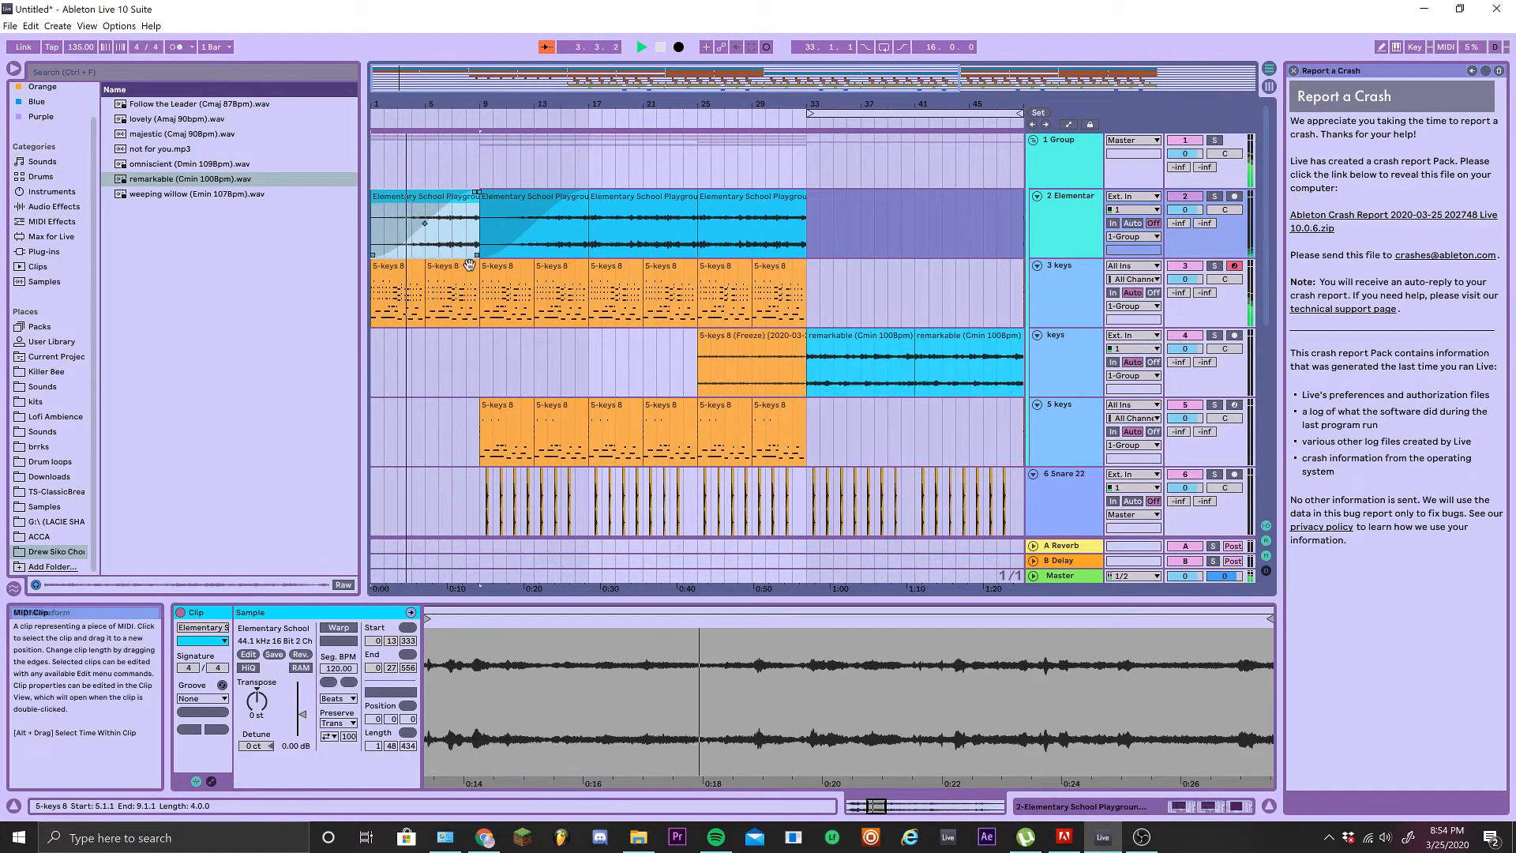
Duplicate the ambience clip at bar 25 to bar 33, transpose the copy to -2 semitones, and repeat it at bar 41
scroll(505, 261, "down", 3)
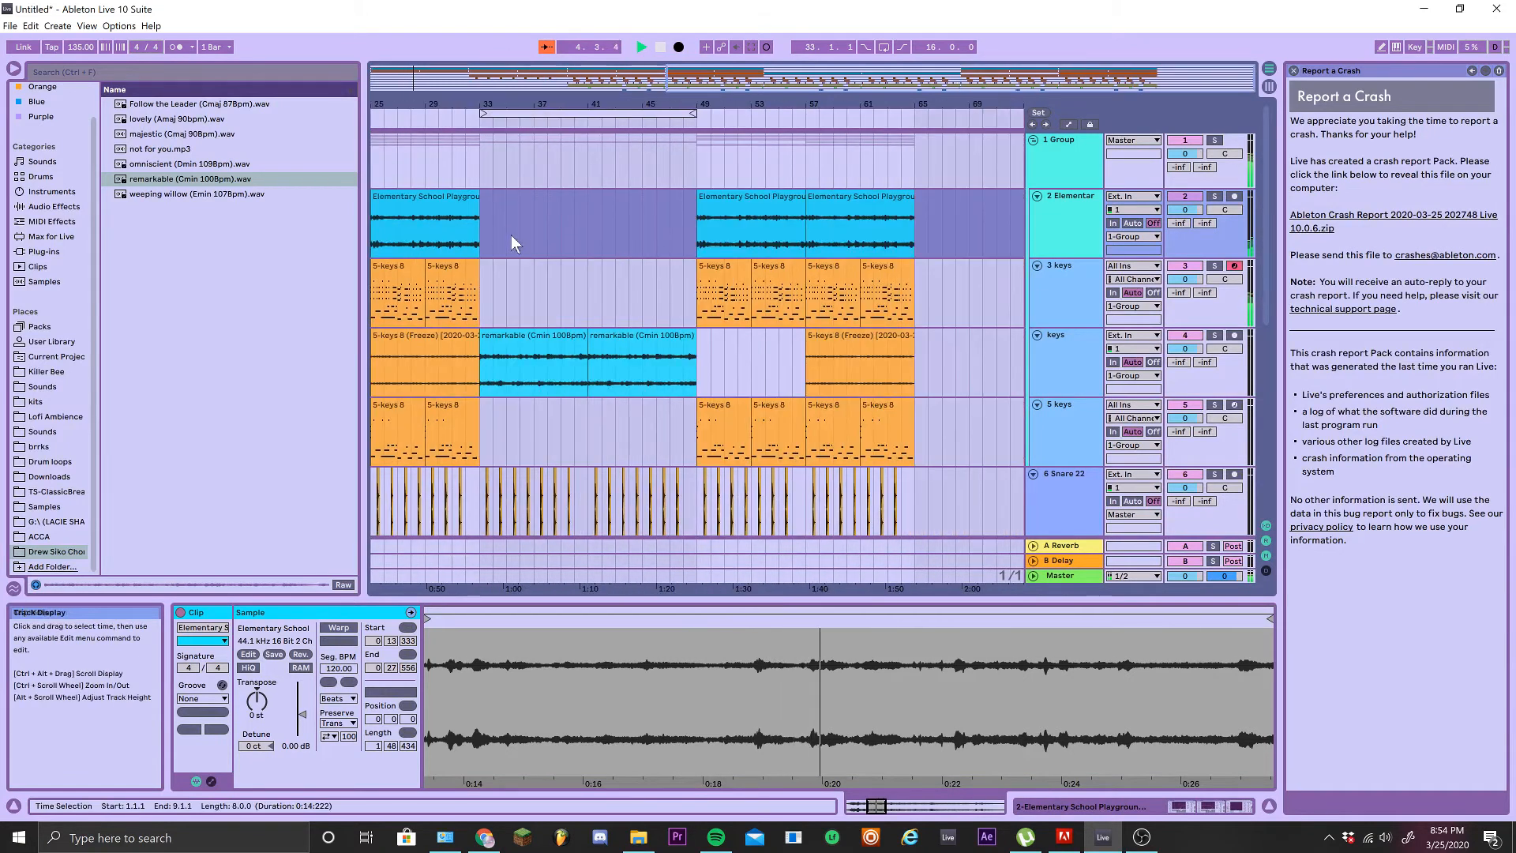
left_click(640, 218)
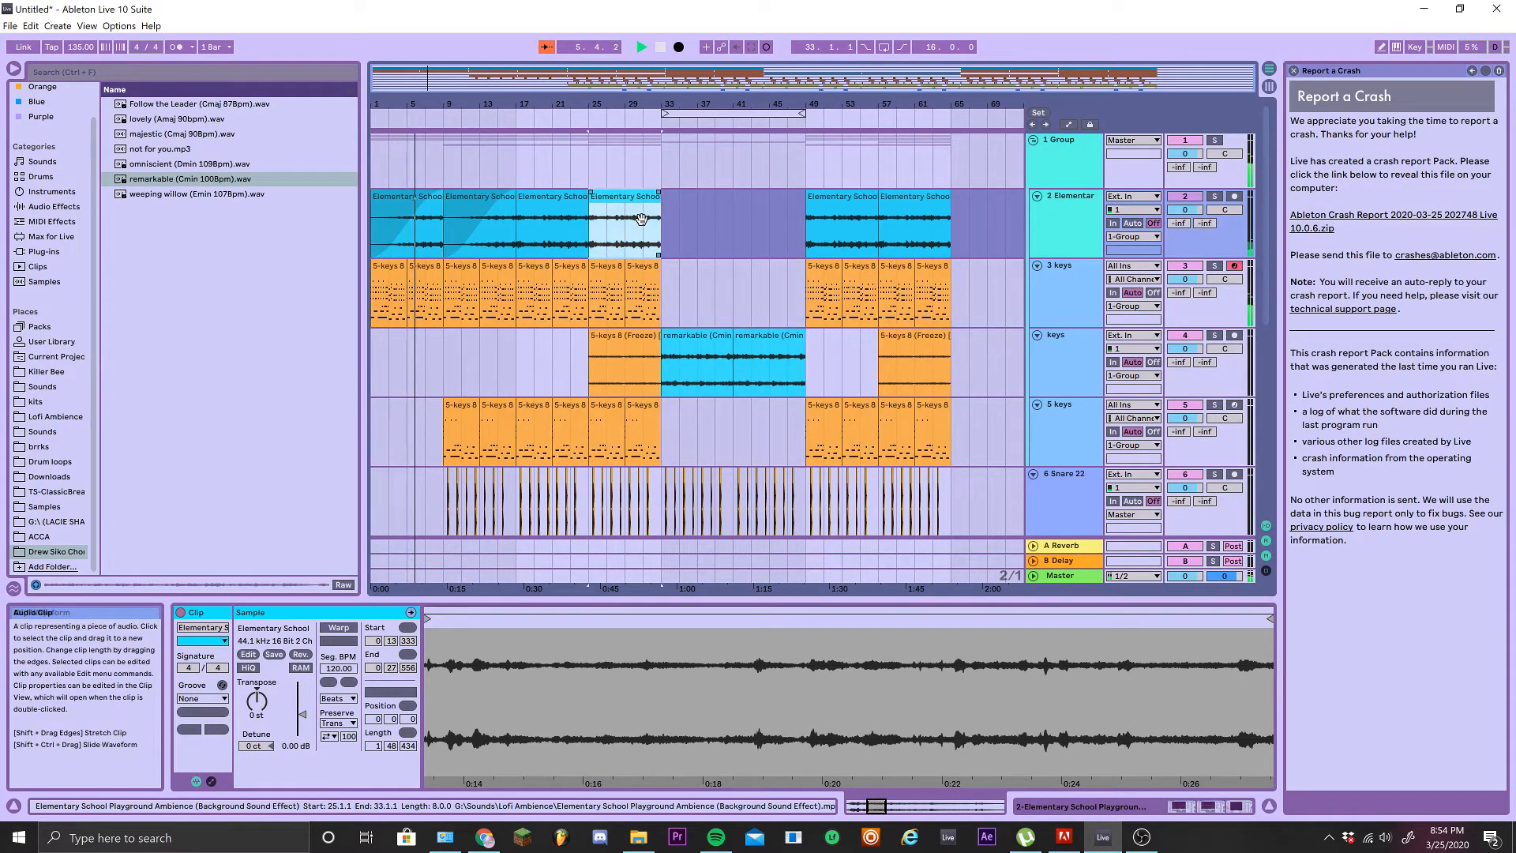
key("ctrl+d")
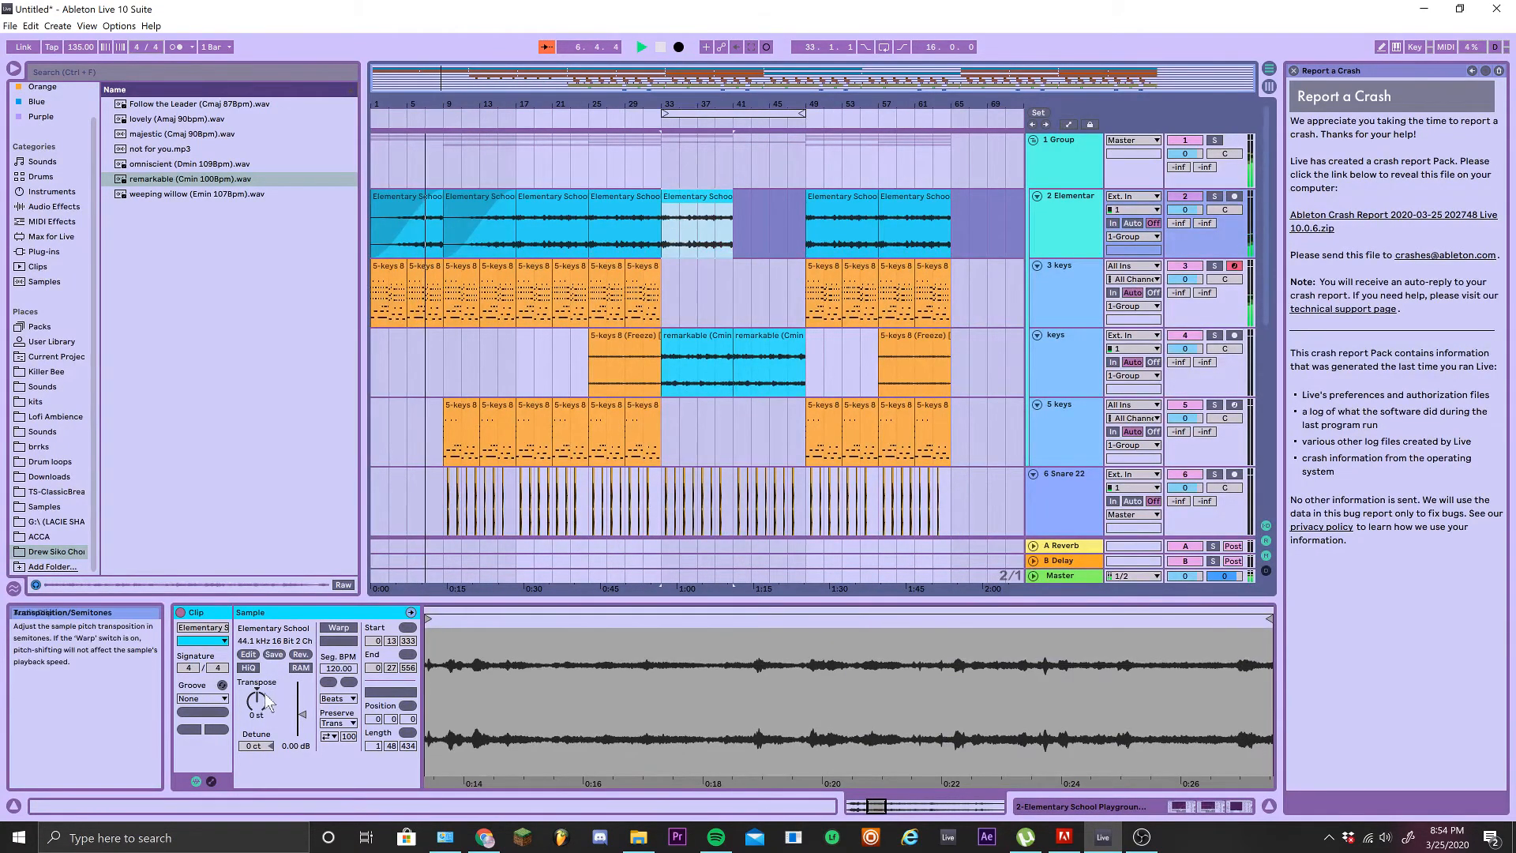
left_click_drag(262, 699, 262, 710)
left_click_drag(731, 239, 657, 240)
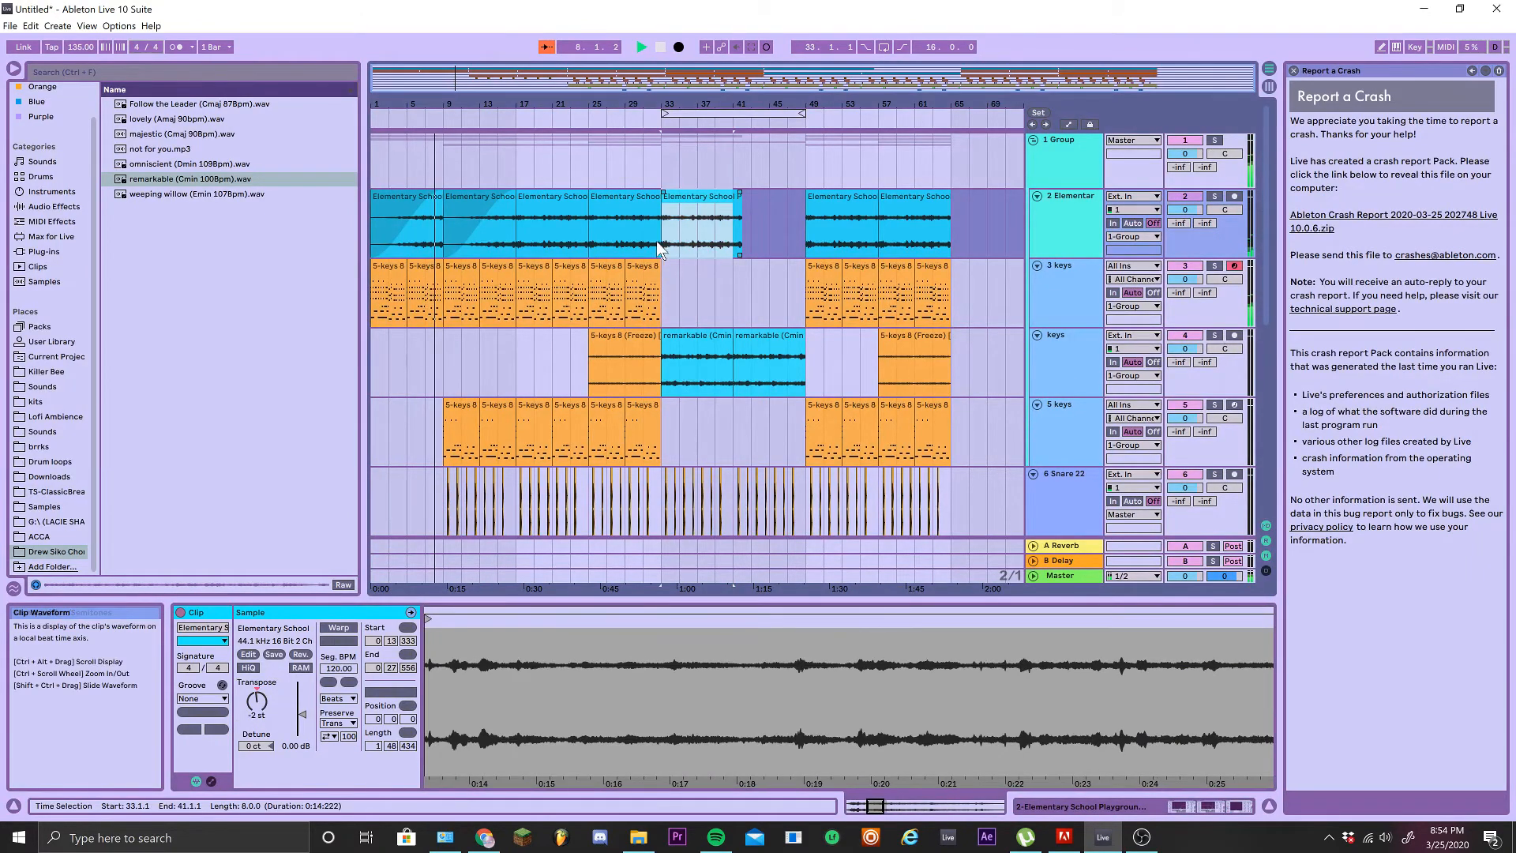
key("ctrl+d")
Copy the first Low Phonk Hat clip to bar 13 and fade it in up to about bar 17
scroll(470, 404, "up", 3, "ctrl")
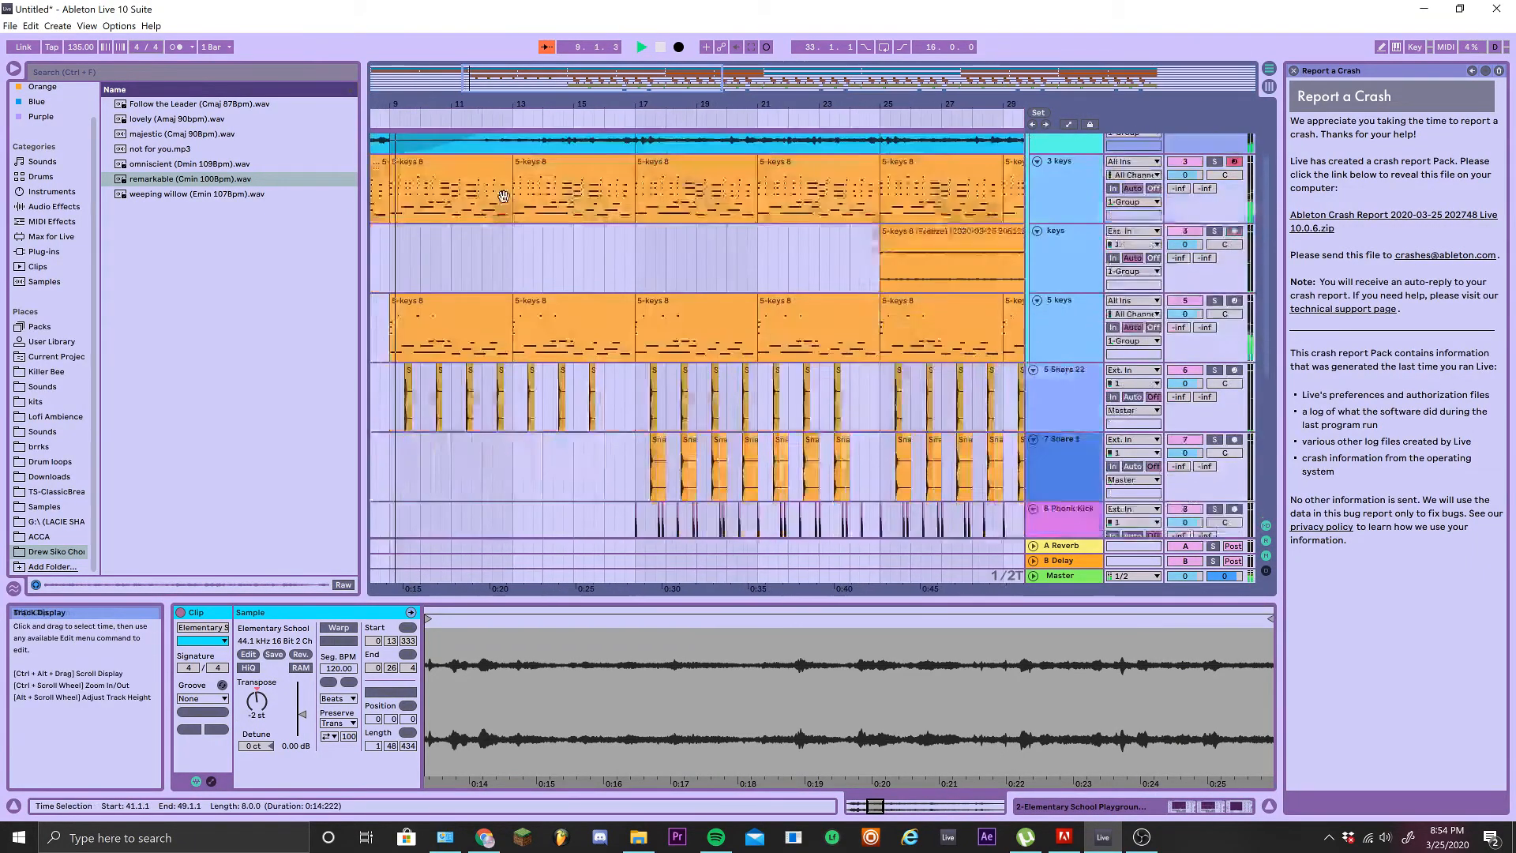
scroll(482, 347, "down", 3)
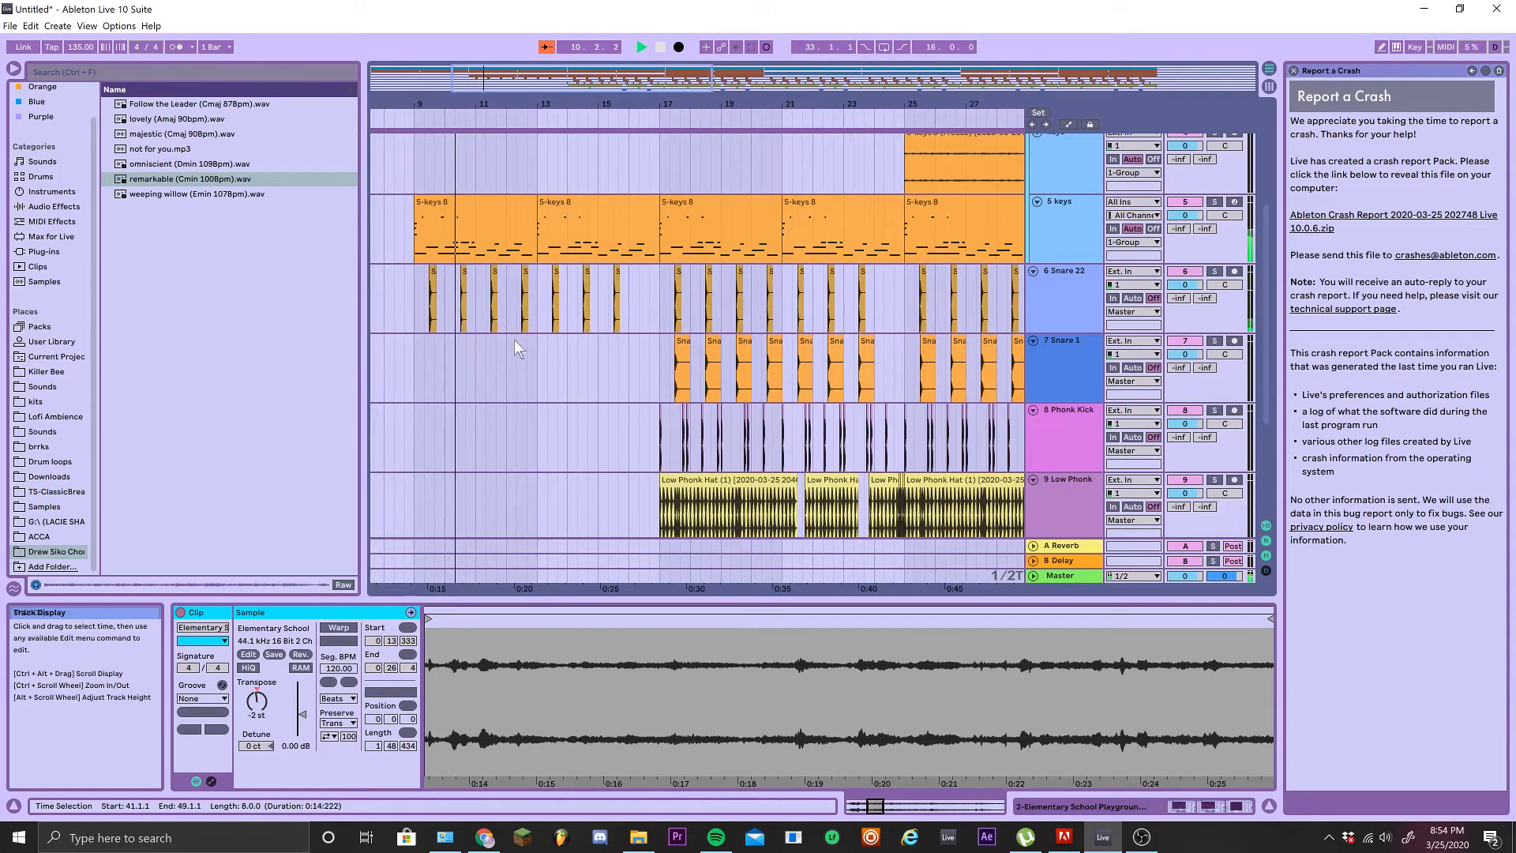
scroll(623, 410, "down", 3)
left_click(670, 427)
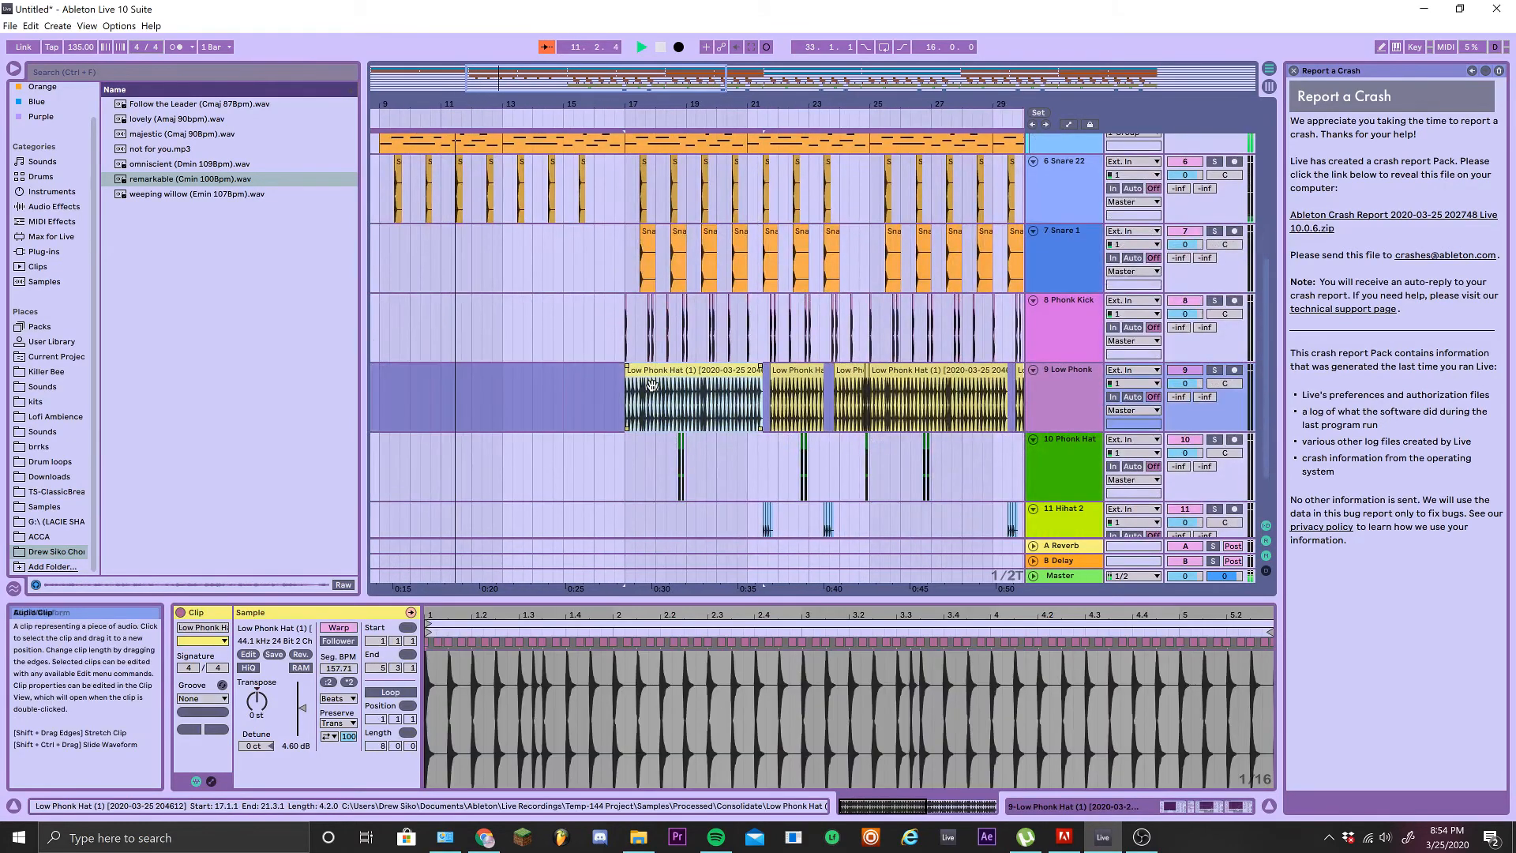
left_click(500, 414)
key("ctrl+v")
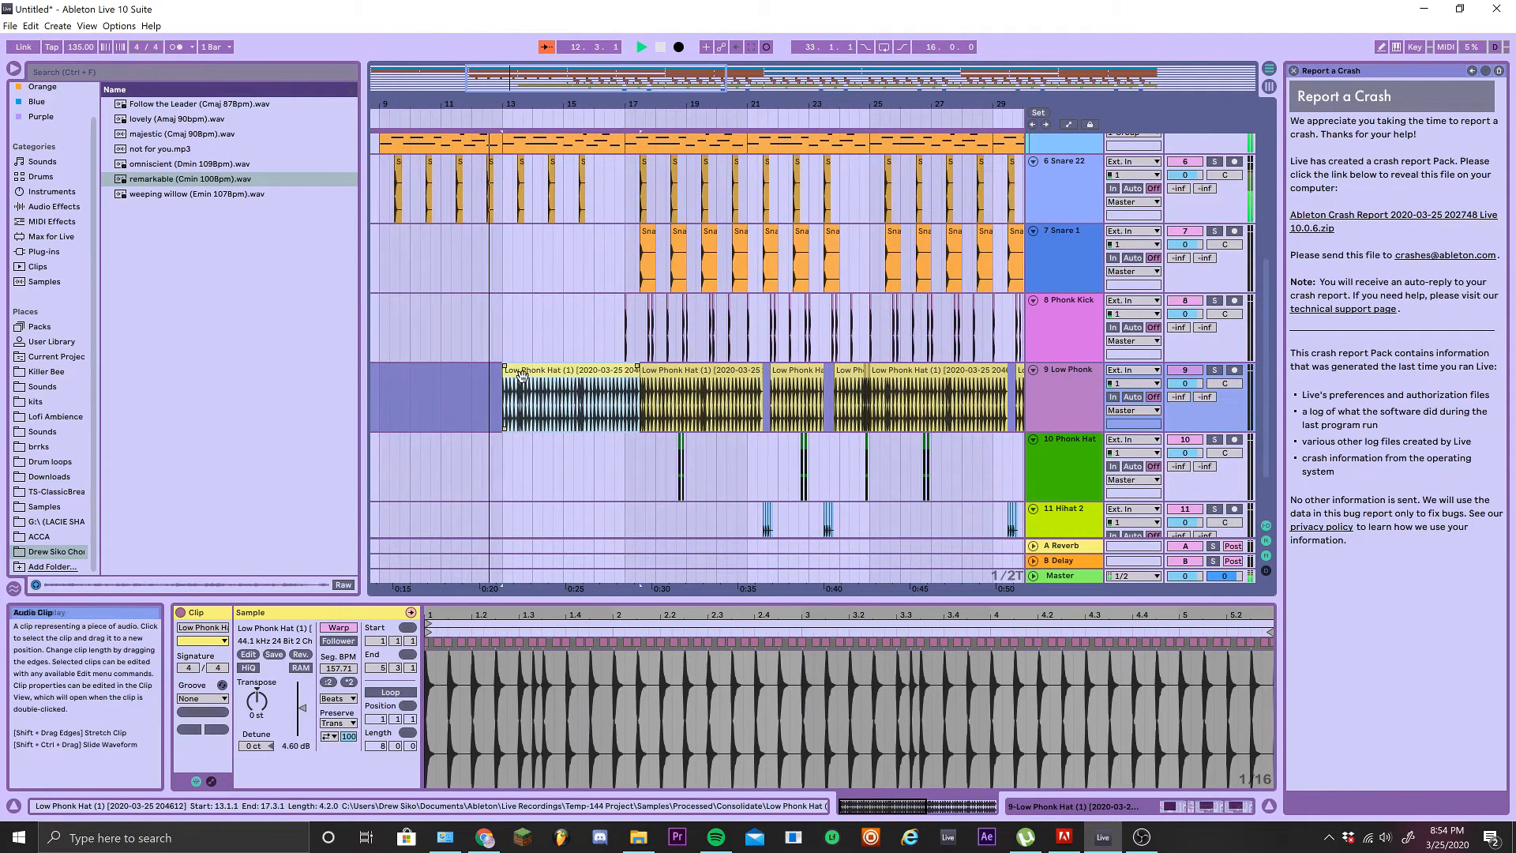
left_click_drag(507, 366, 642, 366)
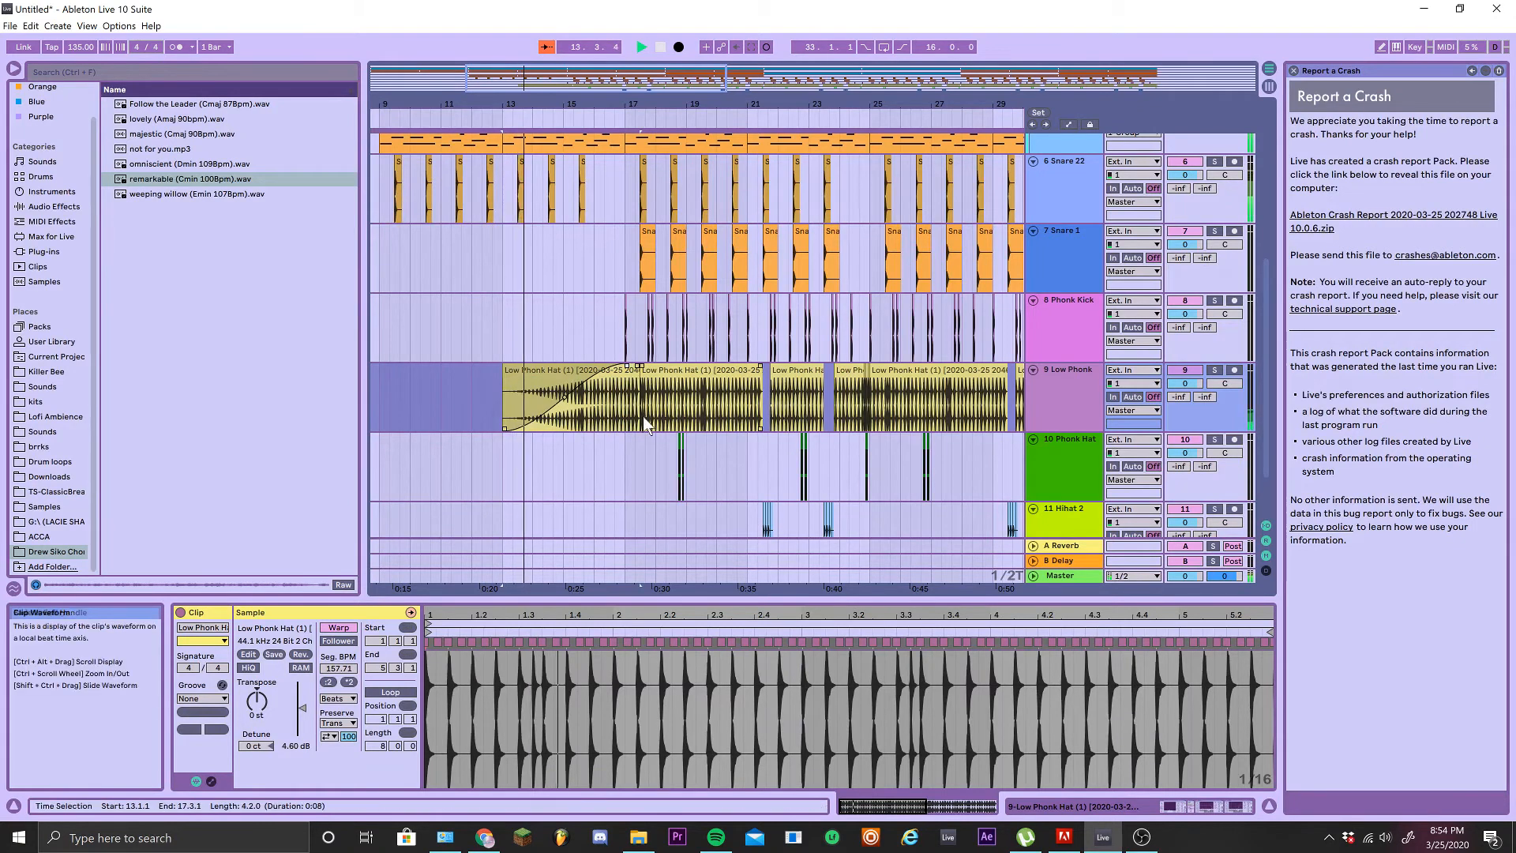
Listen to the beat from the hi-hat fade-in onward, with the view following the playhead, and examine the drum and keys tracks
scroll(639, 422, "down", 2)
scroll(638, 425, "up", 3)
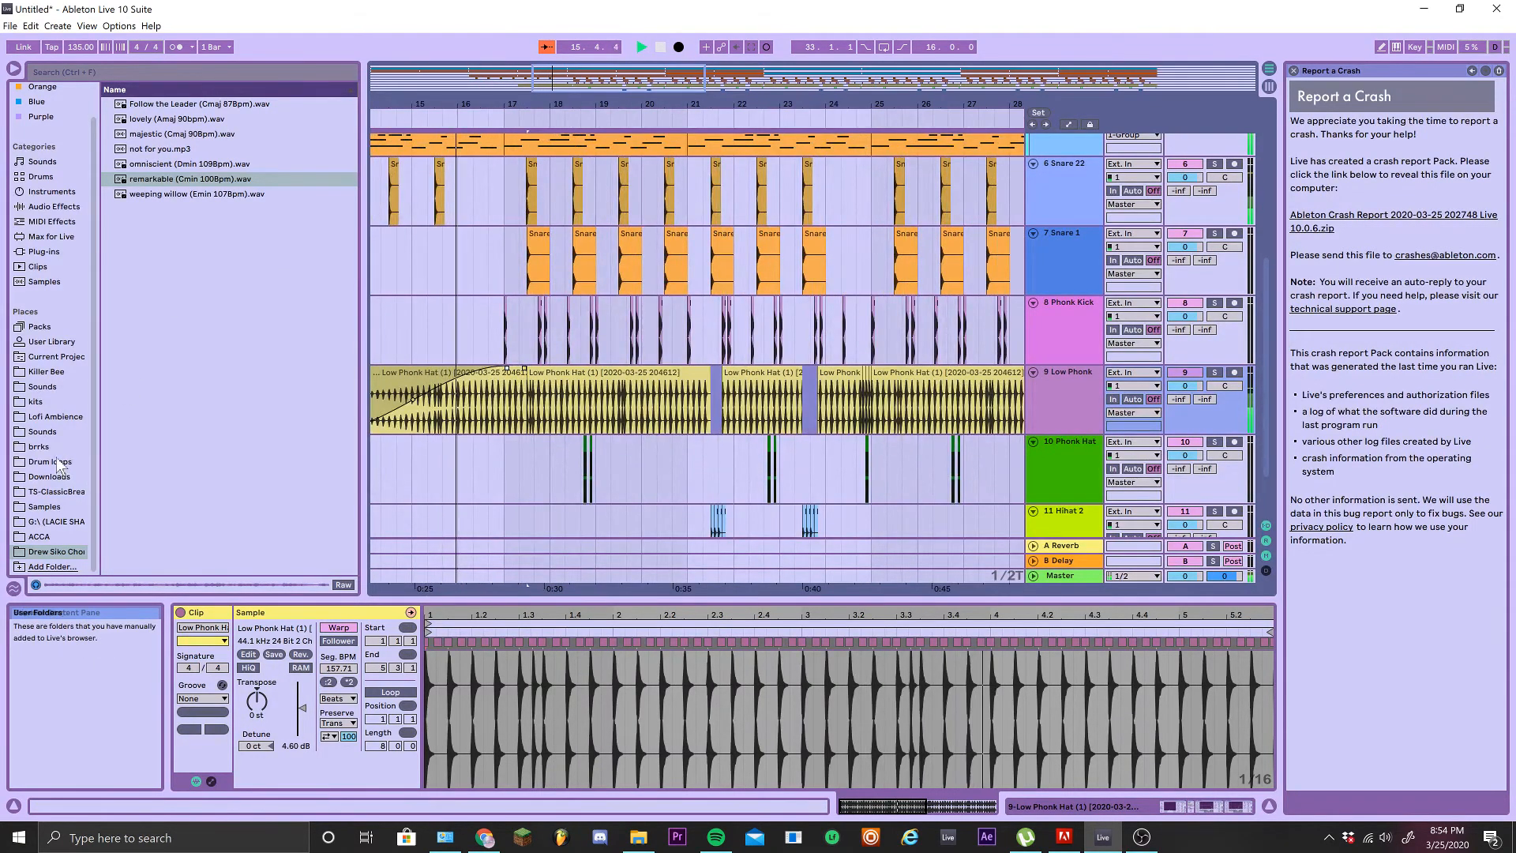
scroll(481, 330, "up", 2)
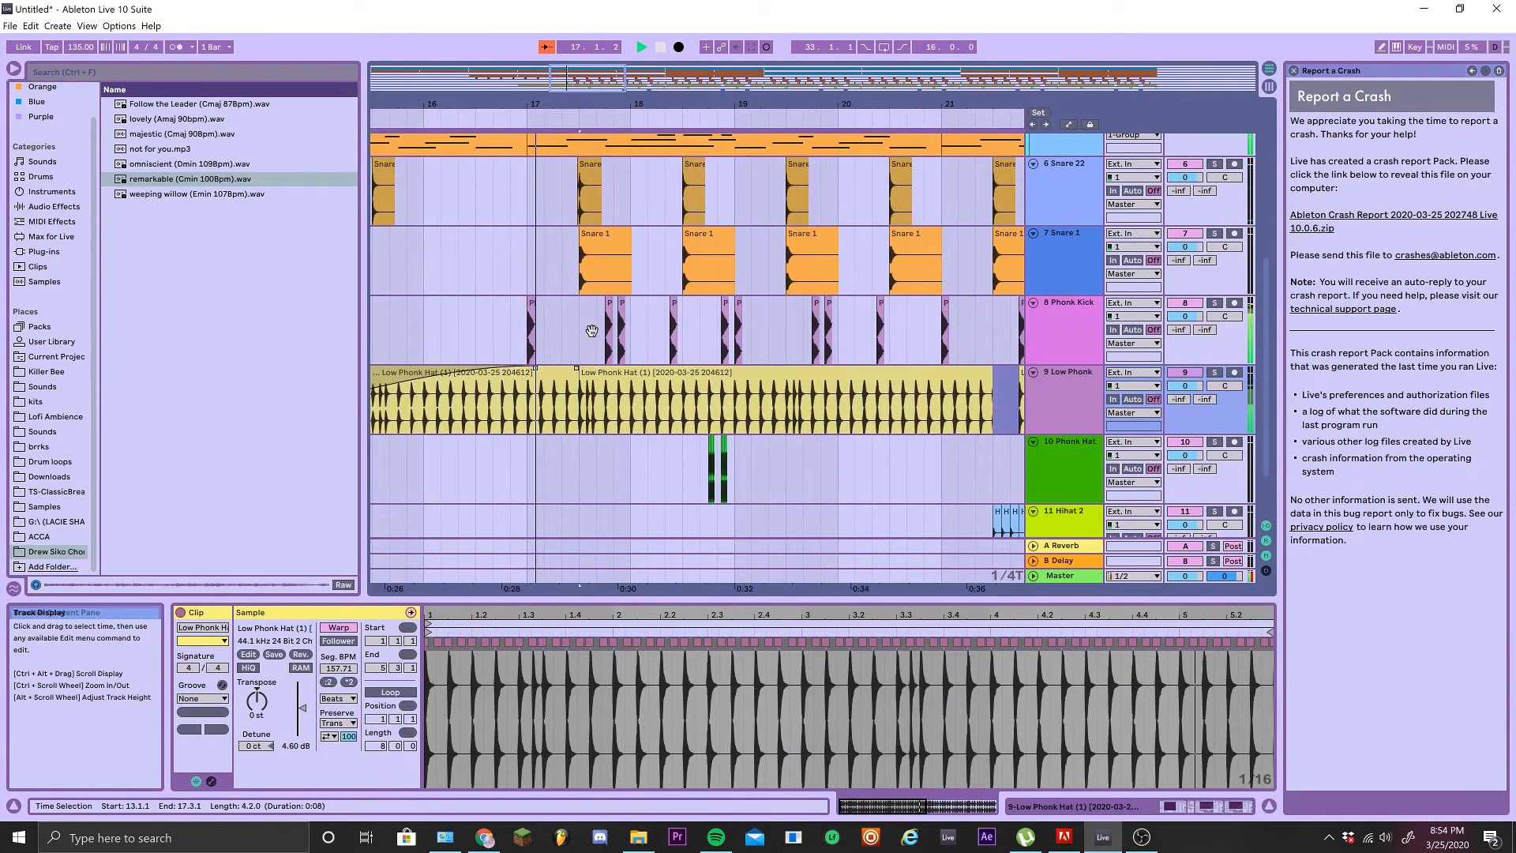
scroll(598, 350, "down", 2)
left_click_drag(626, 391, 513, 213)
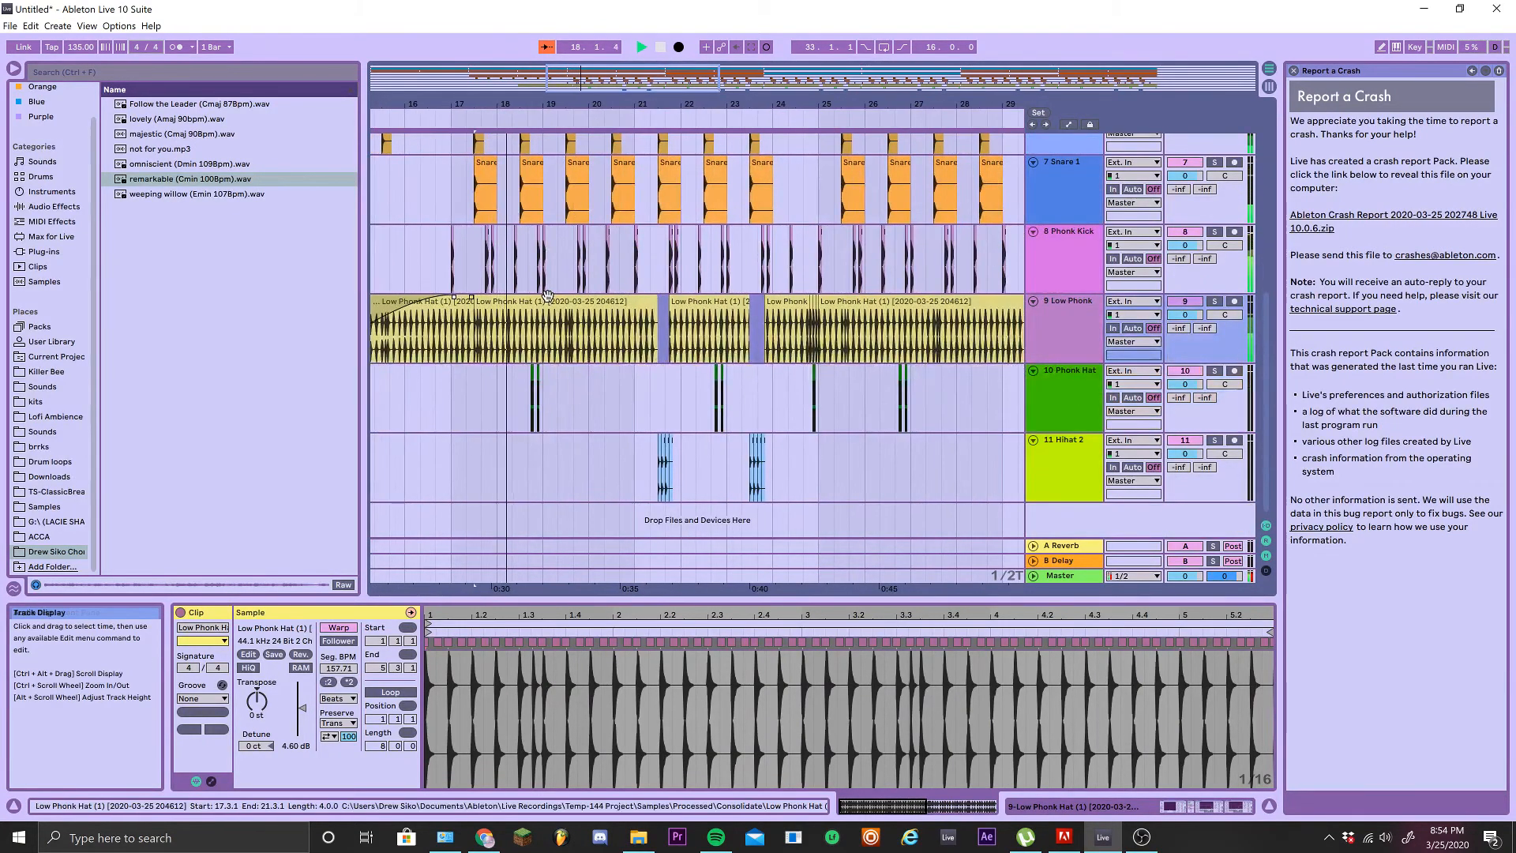
scroll(552, 308, "up", 1)
scroll(580, 355, "up", 4)
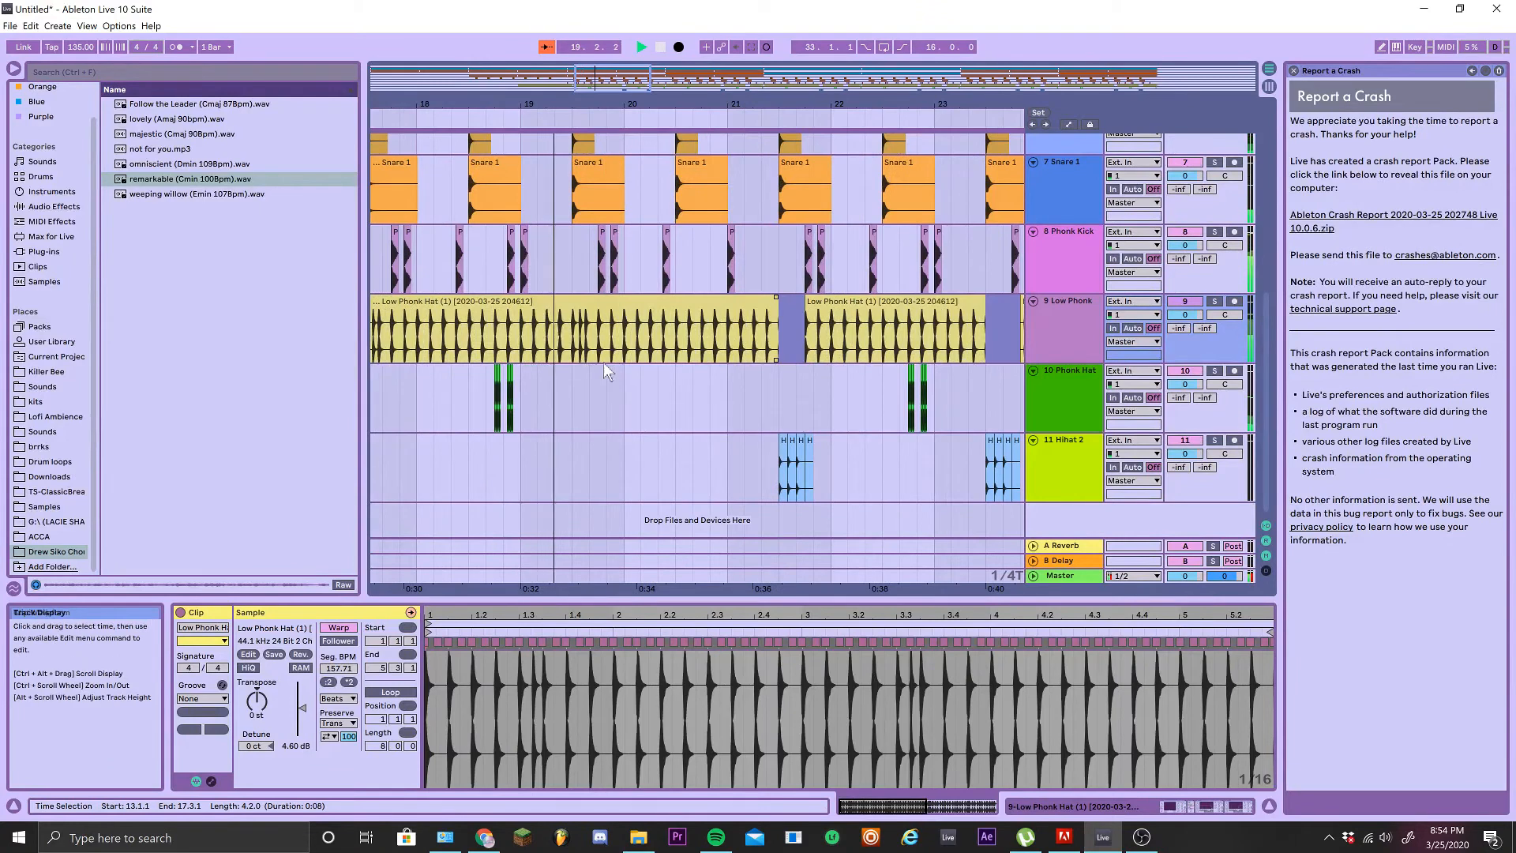
left_click(546, 48)
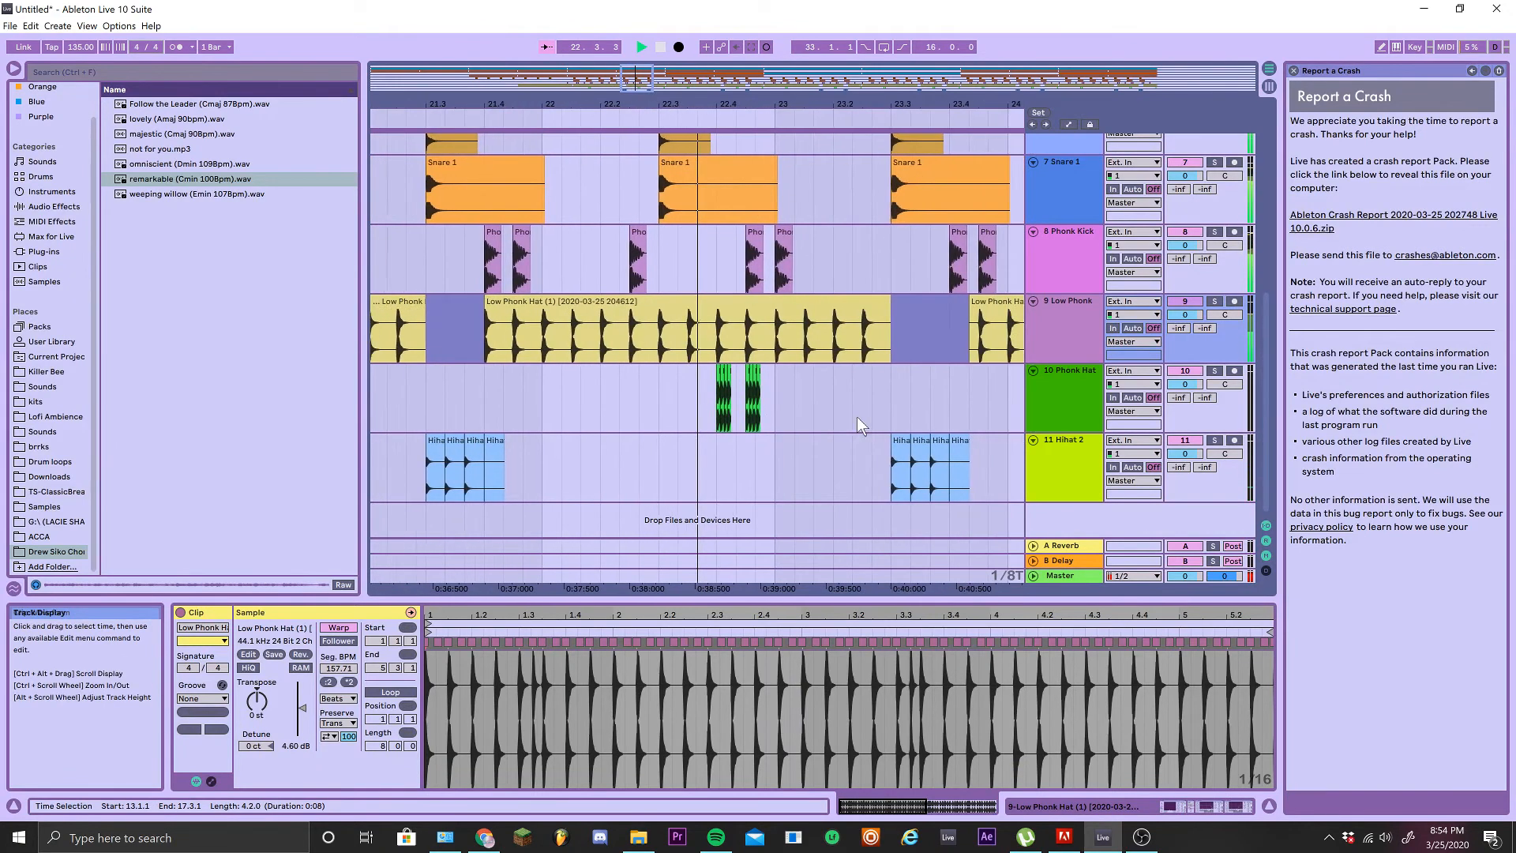
scroll(856, 415, "up", 10)
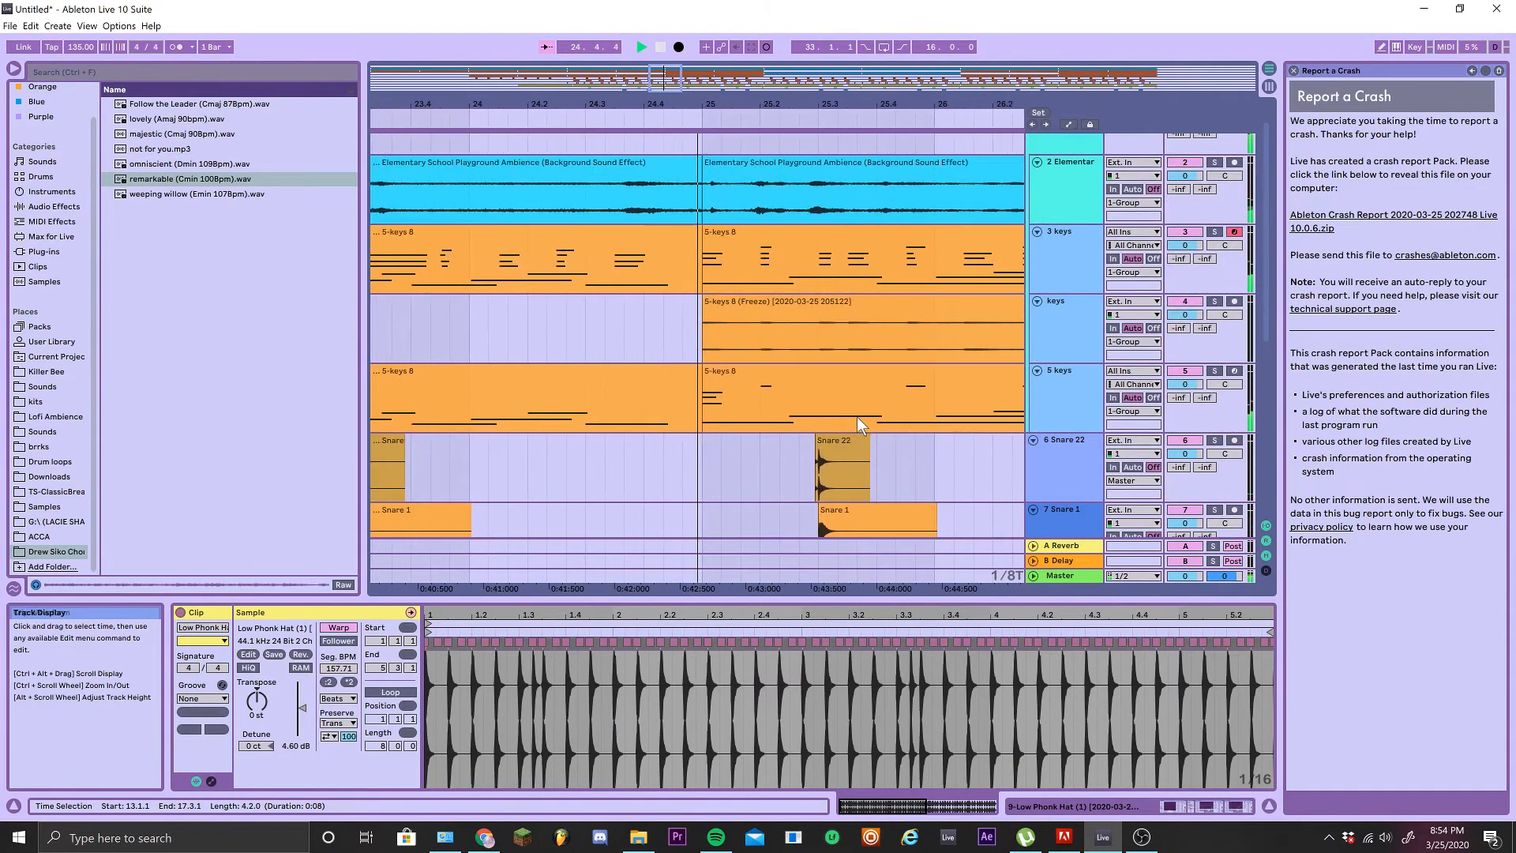
scroll(855, 415, "down", 2)
scroll(857, 418, "down", 5, "ctrl")
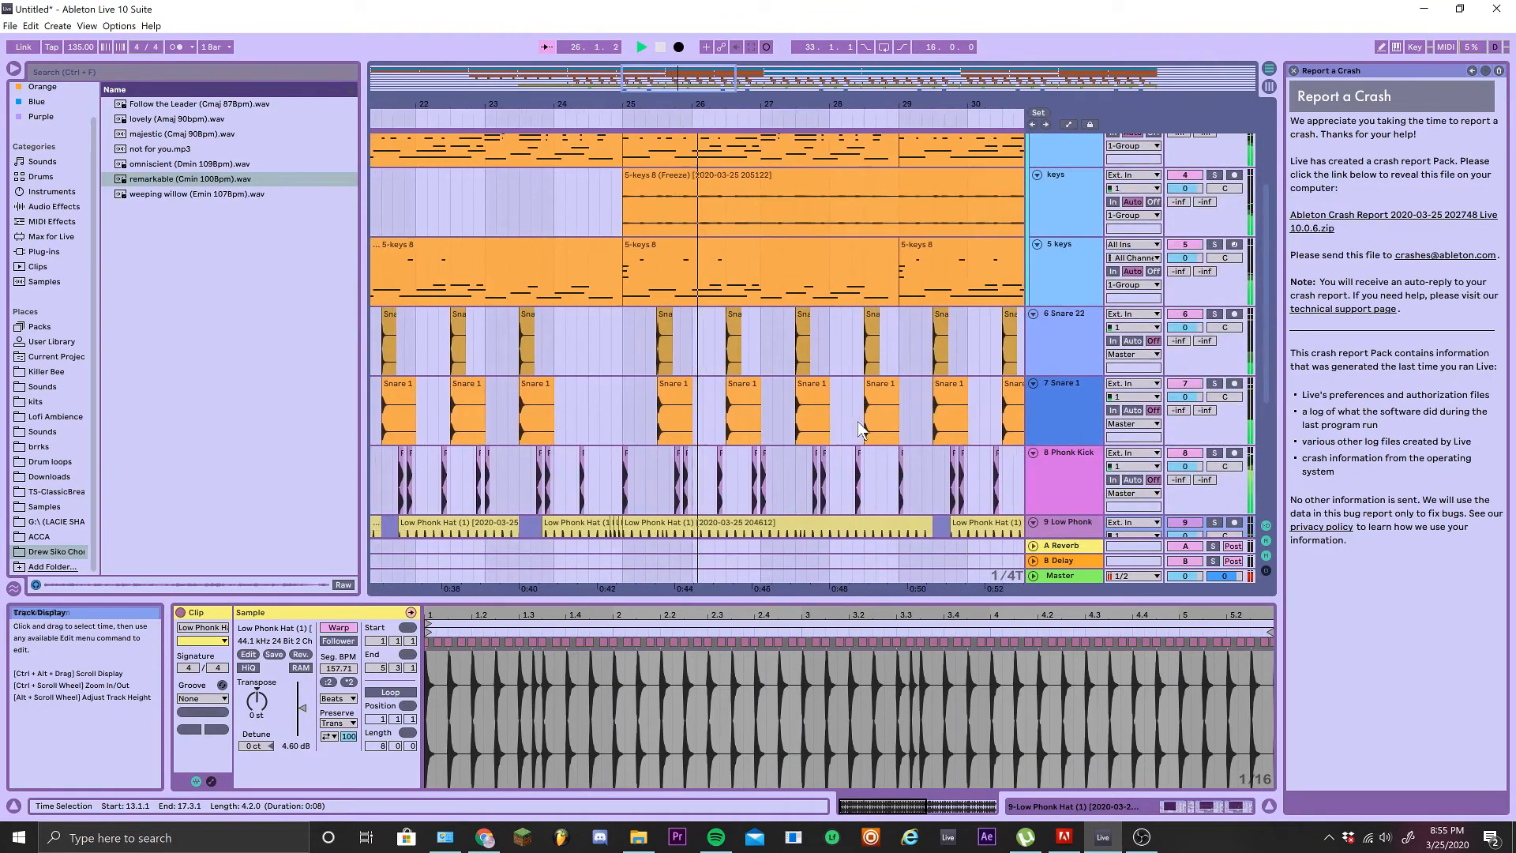
Shorten the Low Phonk Hat clip at bar 33 to end around 36.4, and delete the hat segment from about bar 42 to 42.3
scroll(858, 420, "down", 6)
scroll(856, 420, "down", 2)
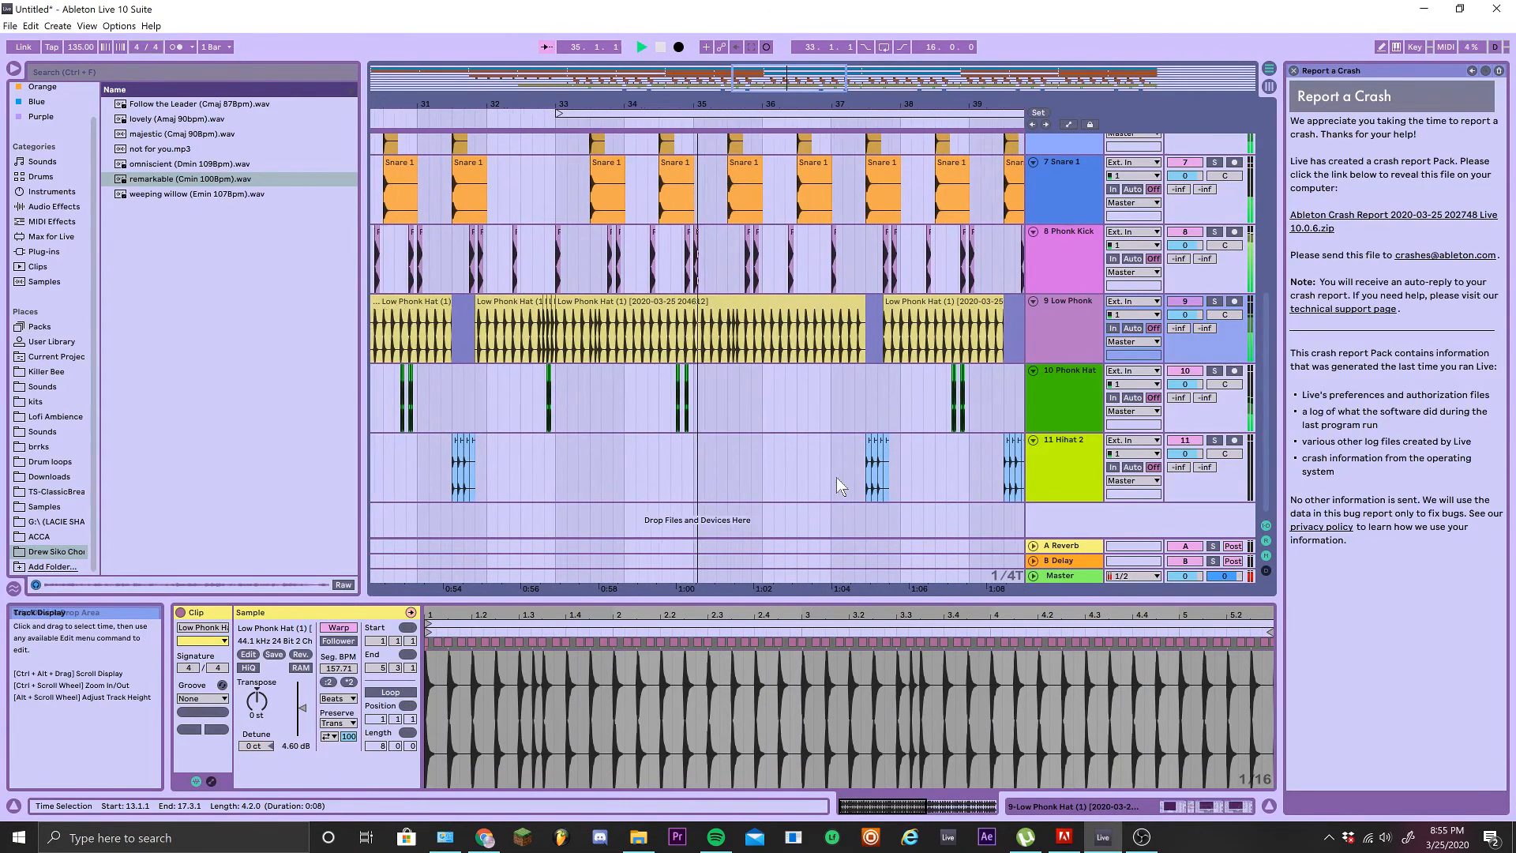
left_click_drag(801, 301, 756, 302)
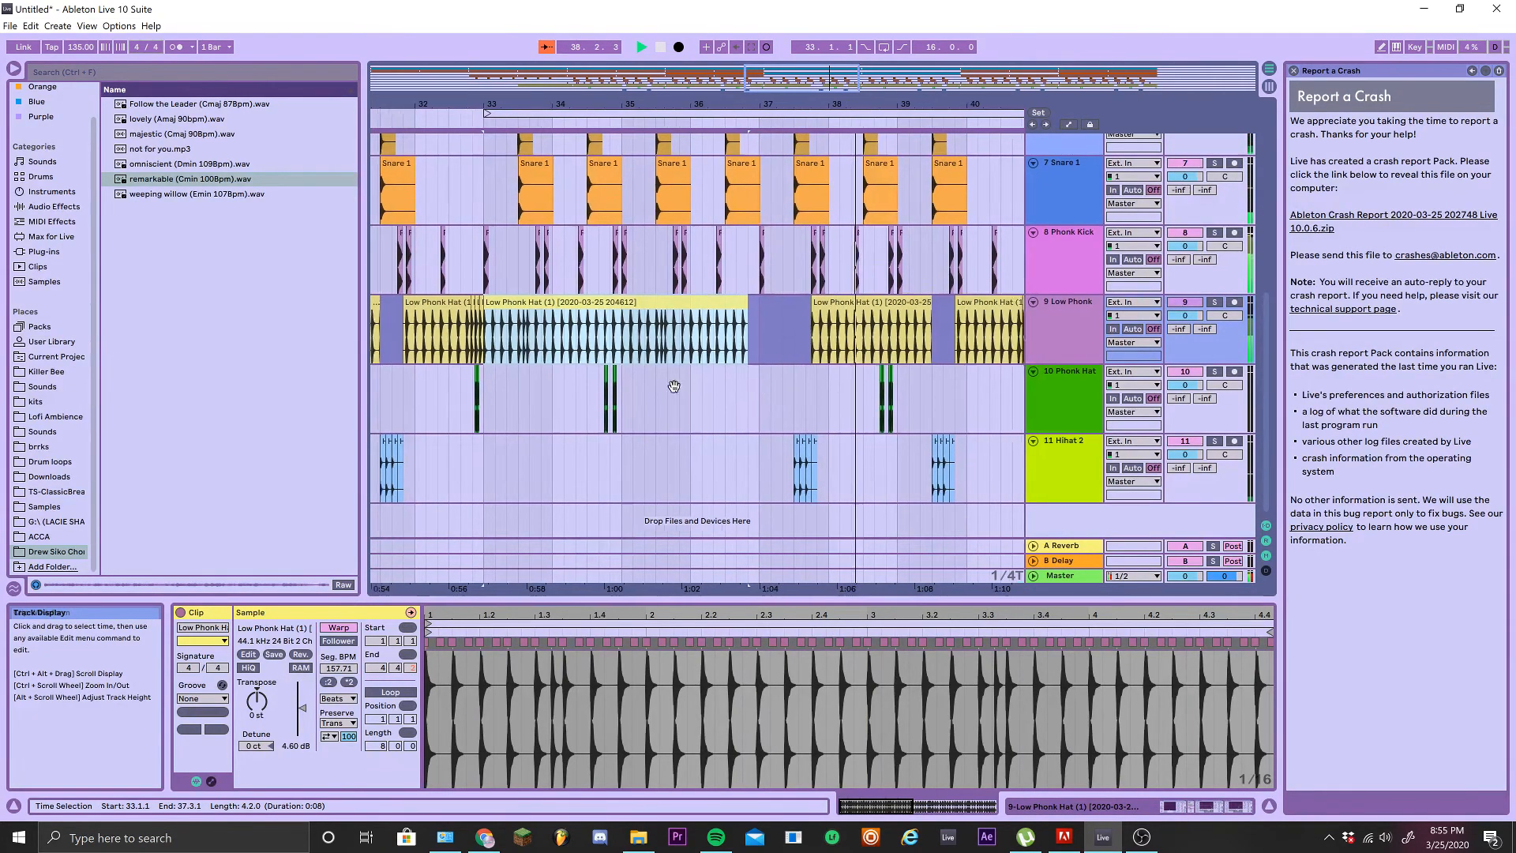
left_click_drag(739, 358, 779, 357)
key("Delete")
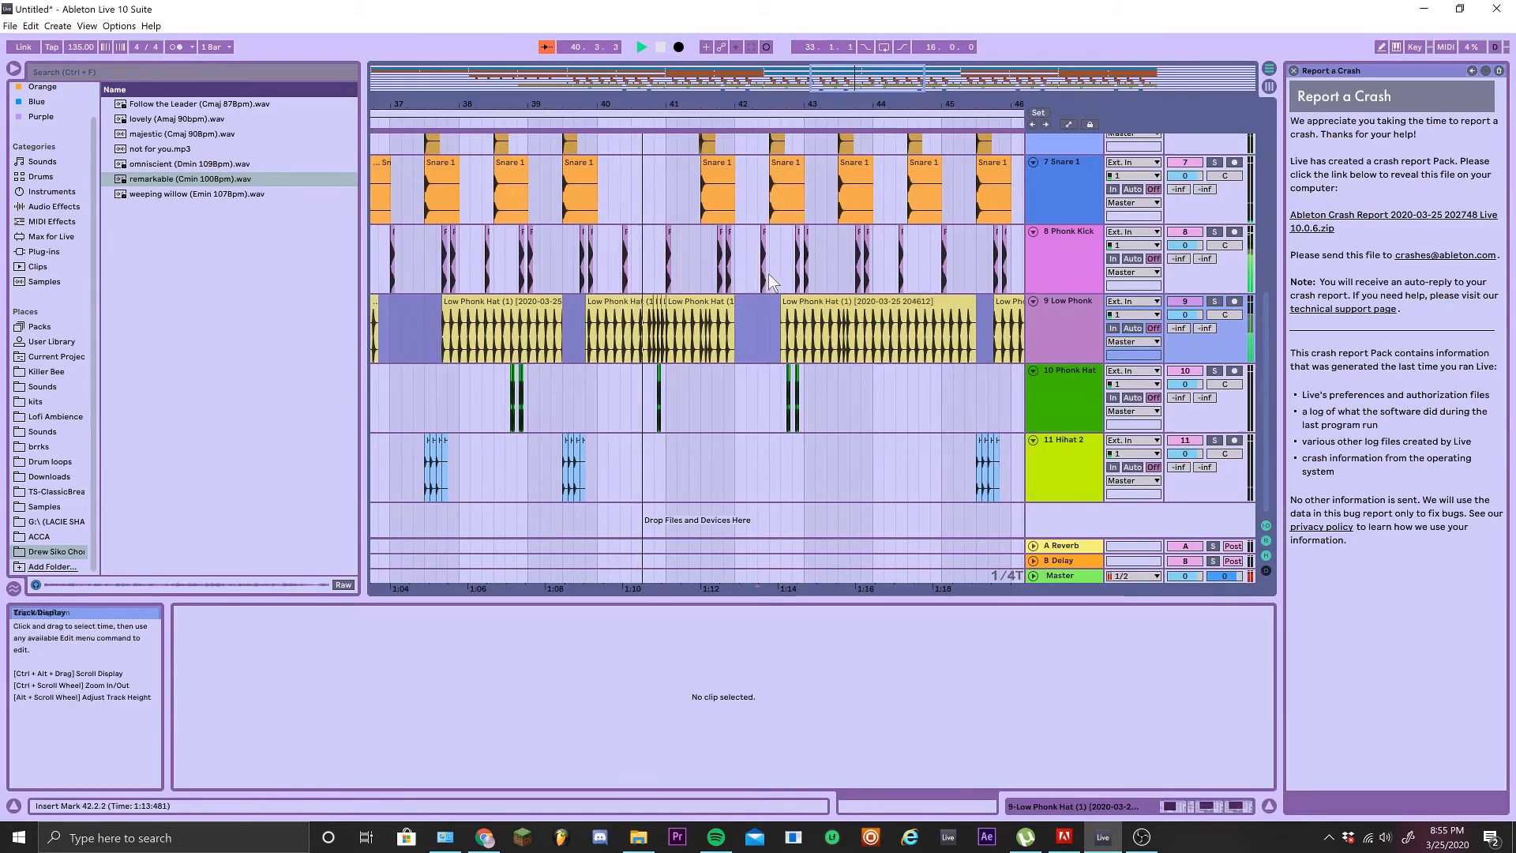
Delete the Phonk Kick hits between about 42.3.1 and 42.4.2 on the kick track
left_click(769, 278)
left_click_drag(786, 284, 800, 292)
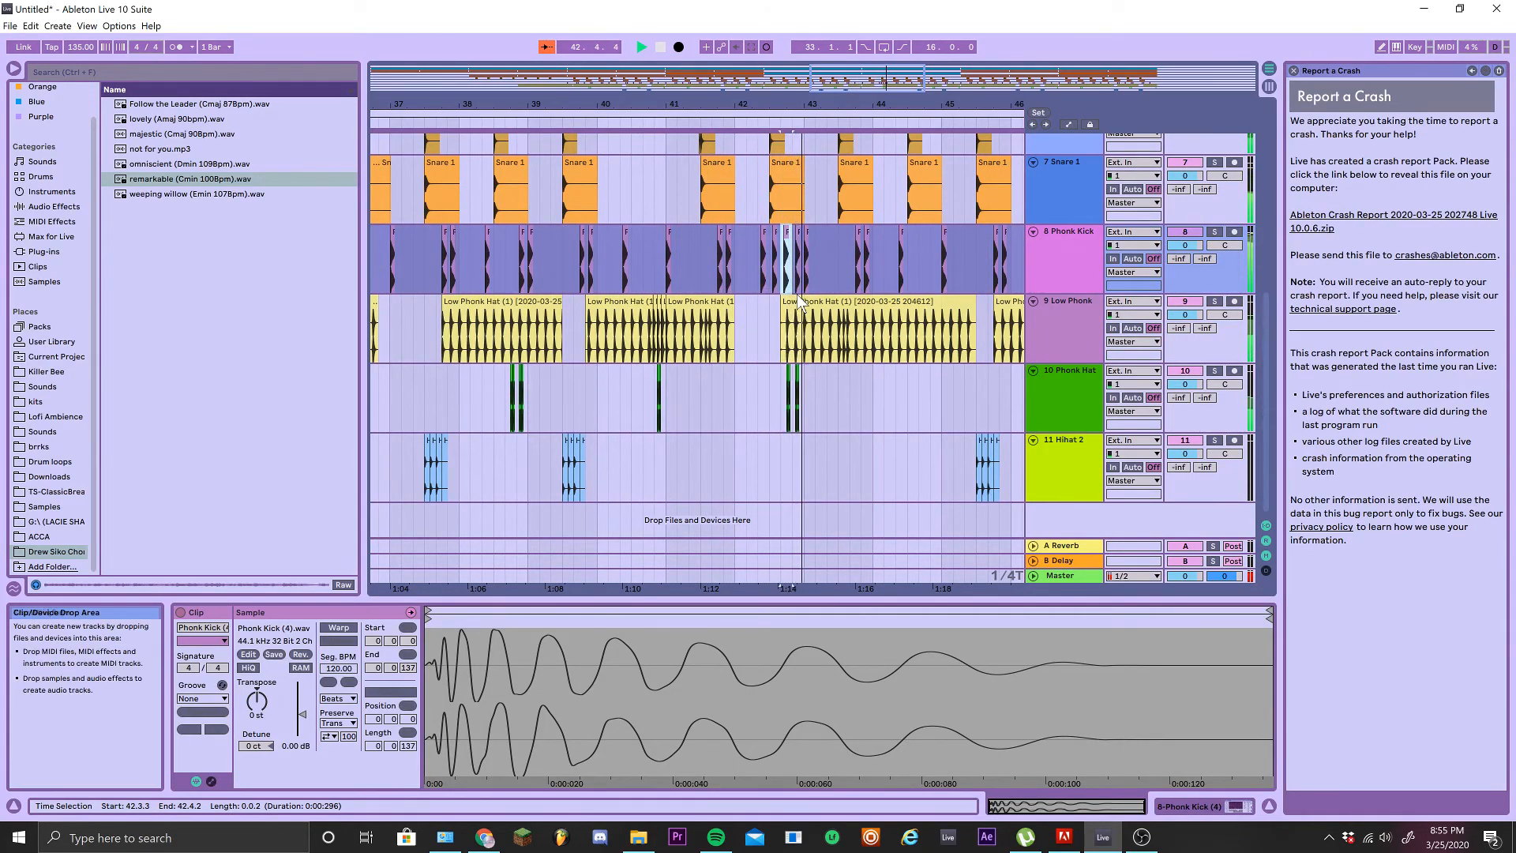
scroll(799, 301, "up", 3, "ctrl")
key("Delete")
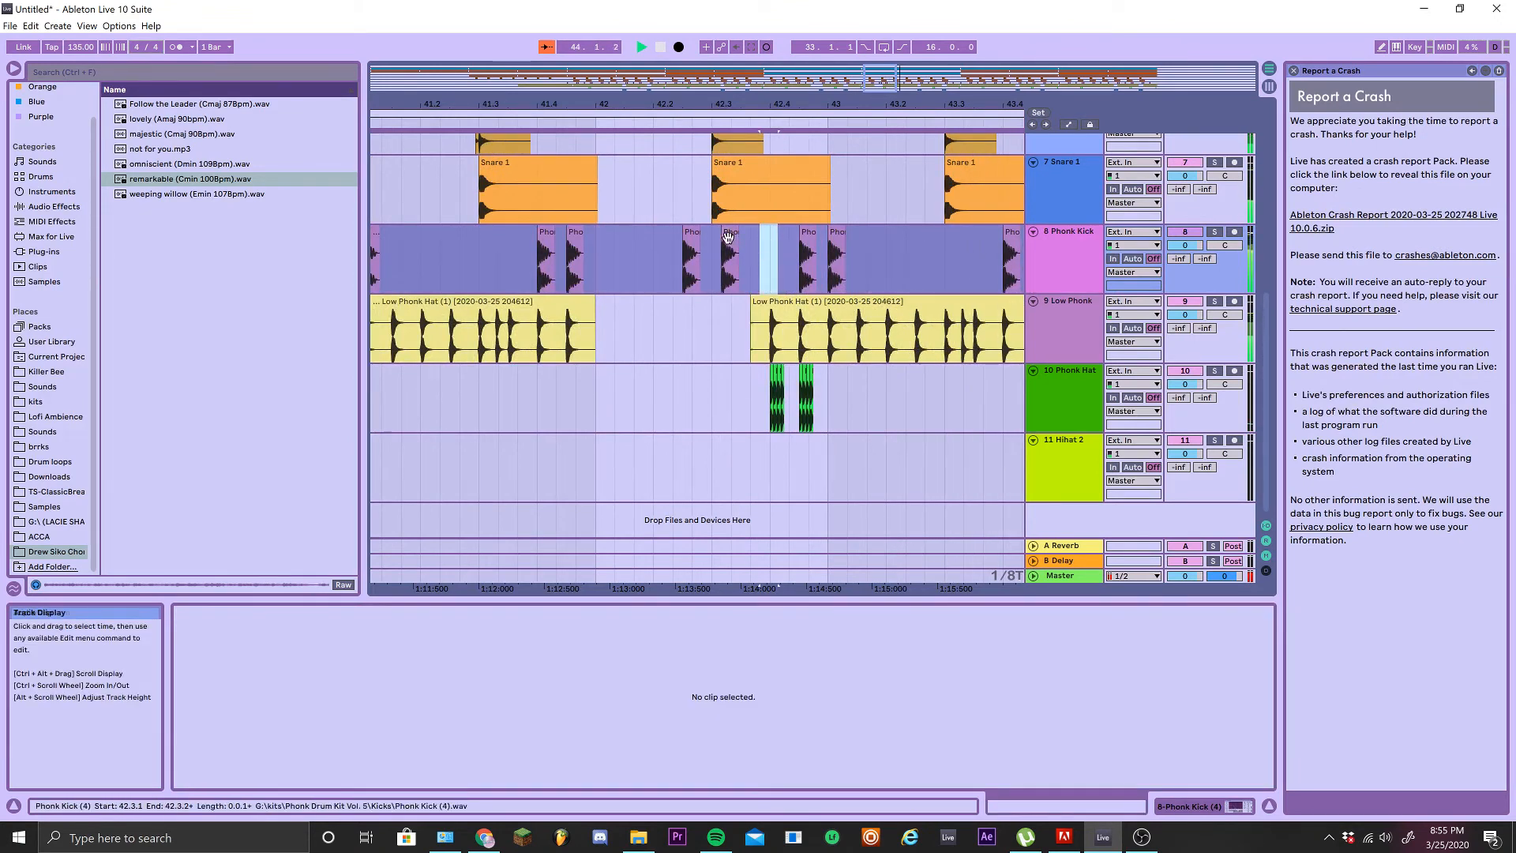
Duplicate the last part of the S-keys 8 clip on track 5, from 64.3.3 to 65.1.1, repeatedly up to bar 66, and stop playback
scroll(752, 286, "down", 6, "ctrl")
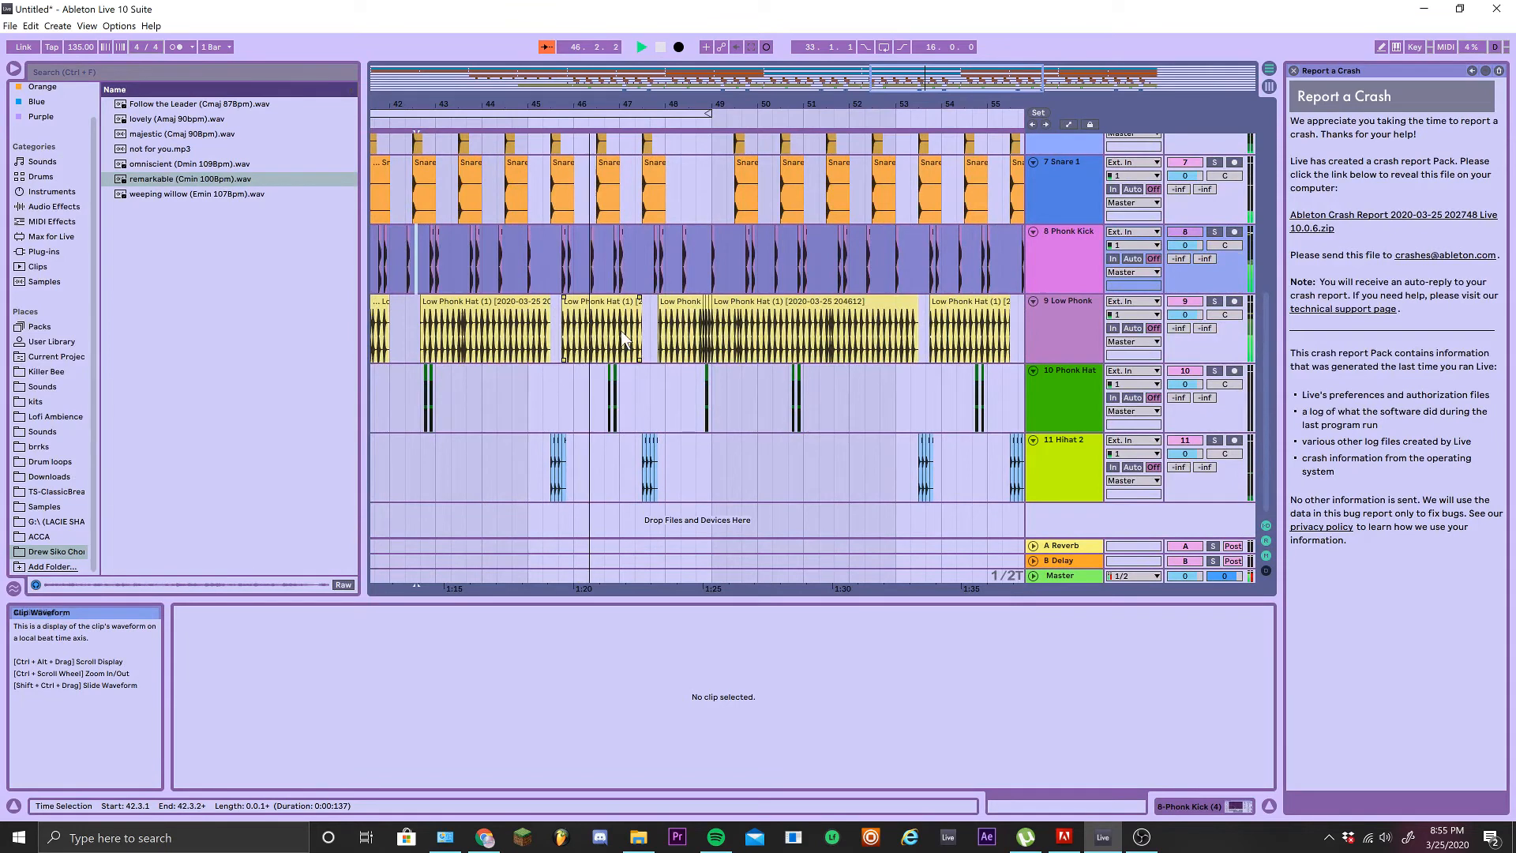
scroll(623, 336, "up", 4, "ctrl")
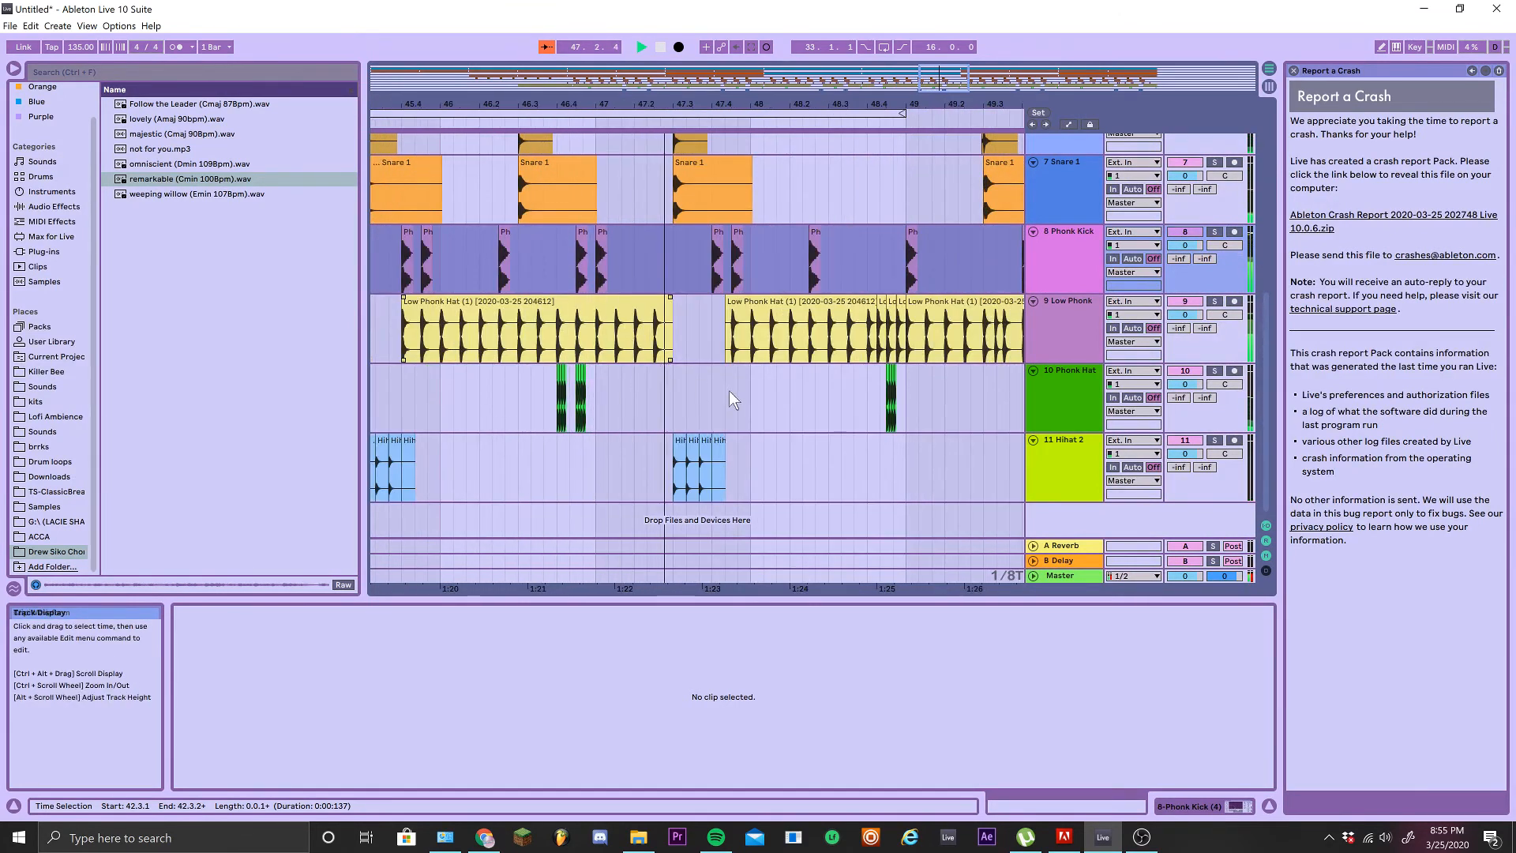
scroll(728, 390, "down", 4, "ctrl")
scroll(616, 371, "up", 3)
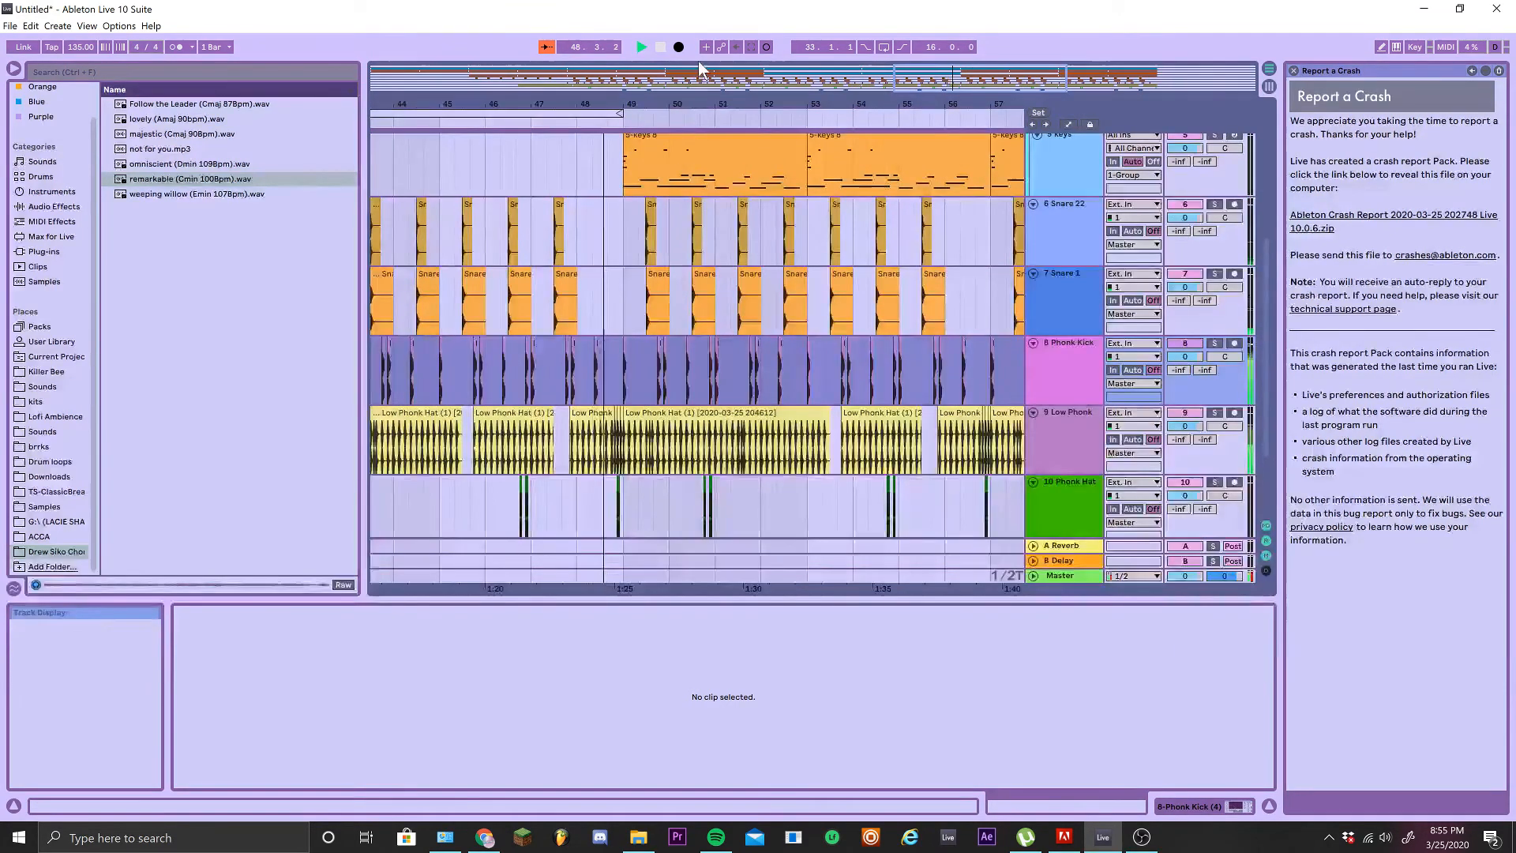
scroll(747, 242, "up", 4, "ctrl")
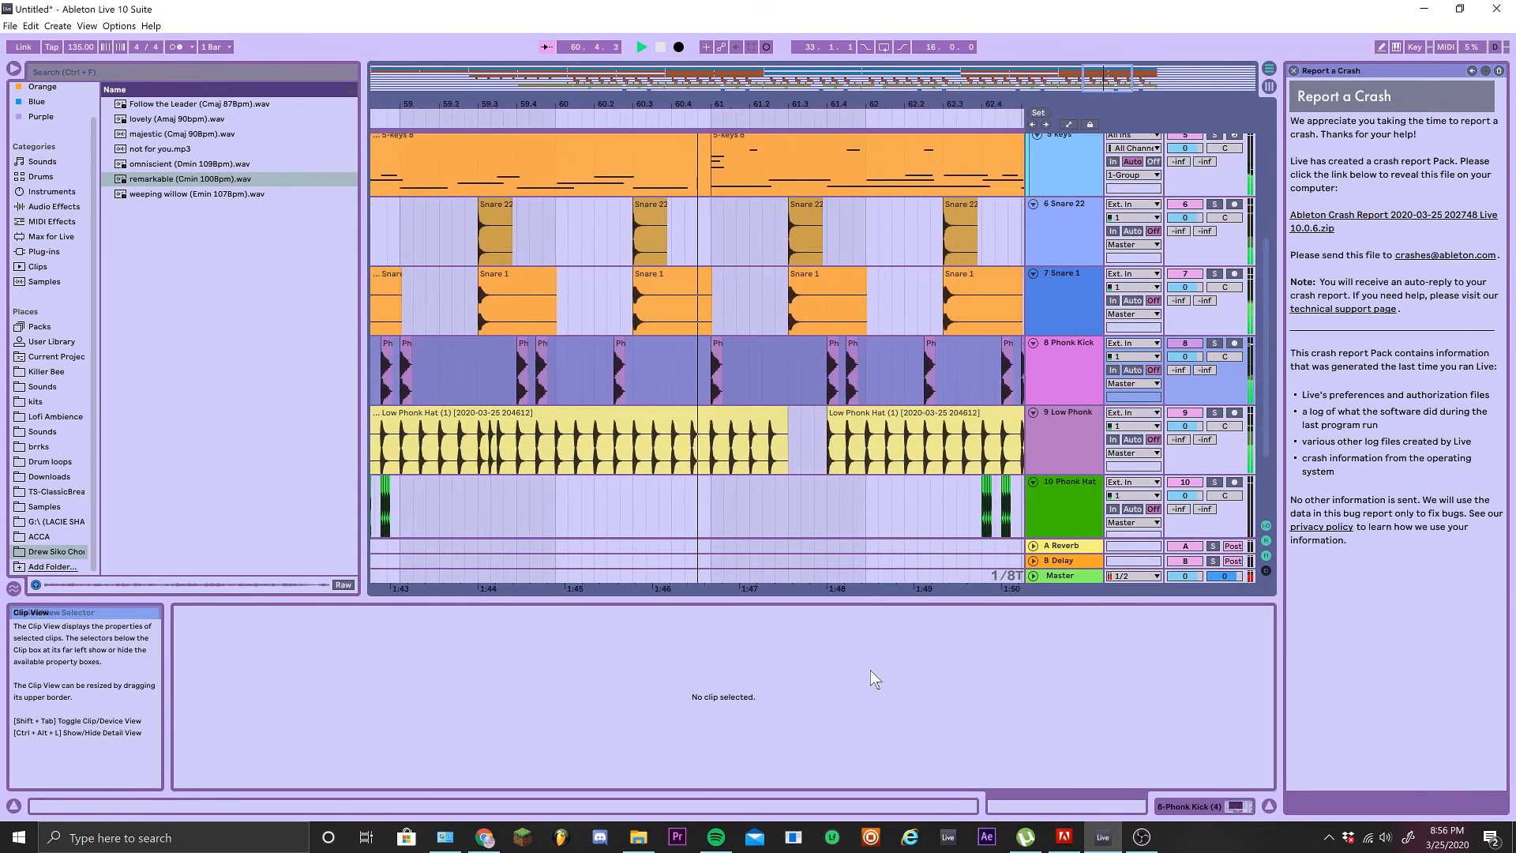
left_click_drag(829, 584, 809, 546)
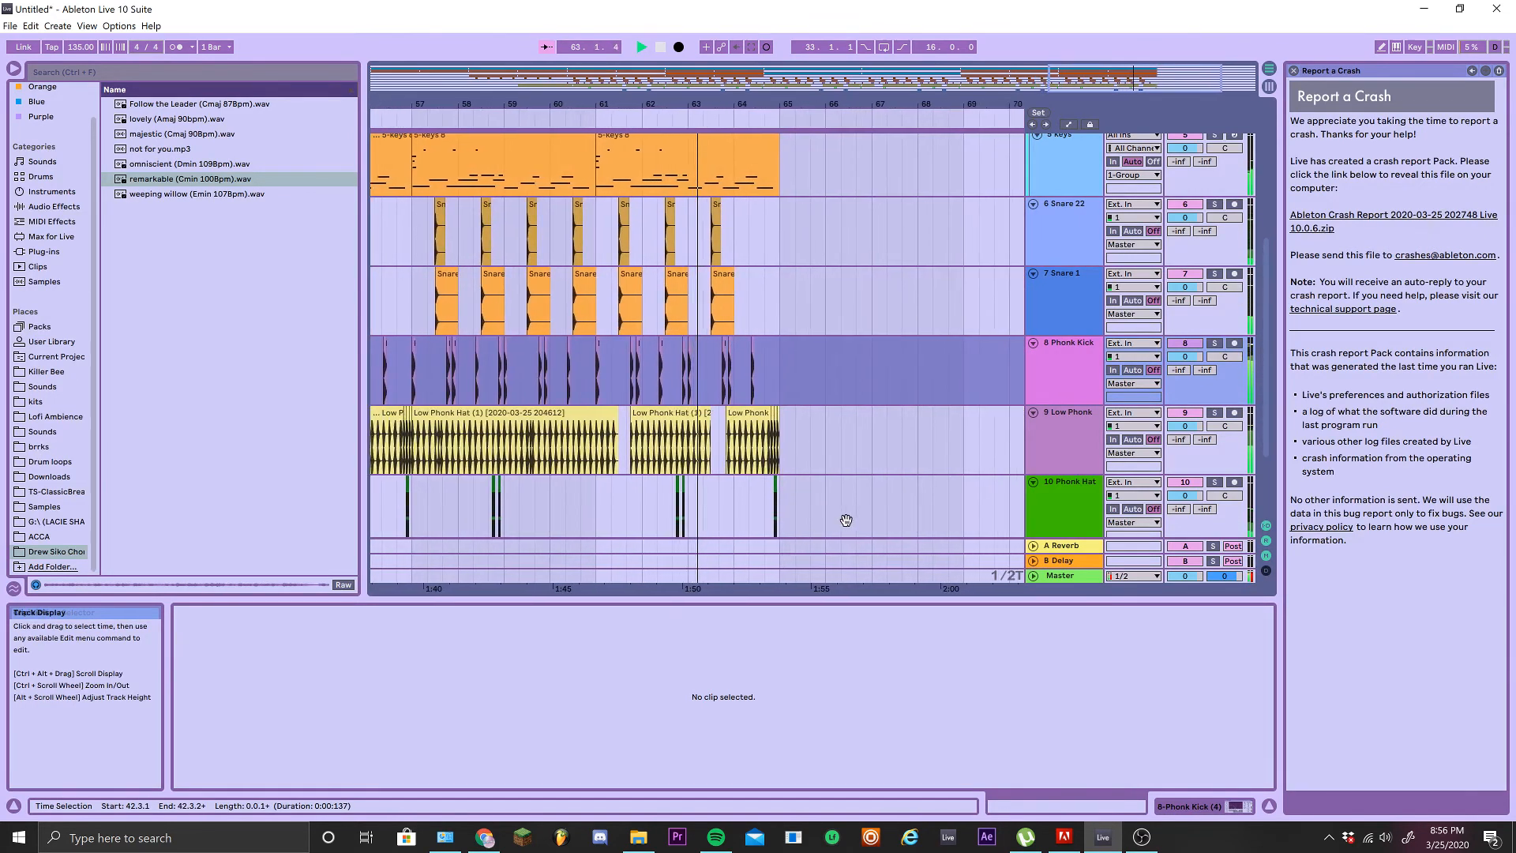
left_click(731, 189)
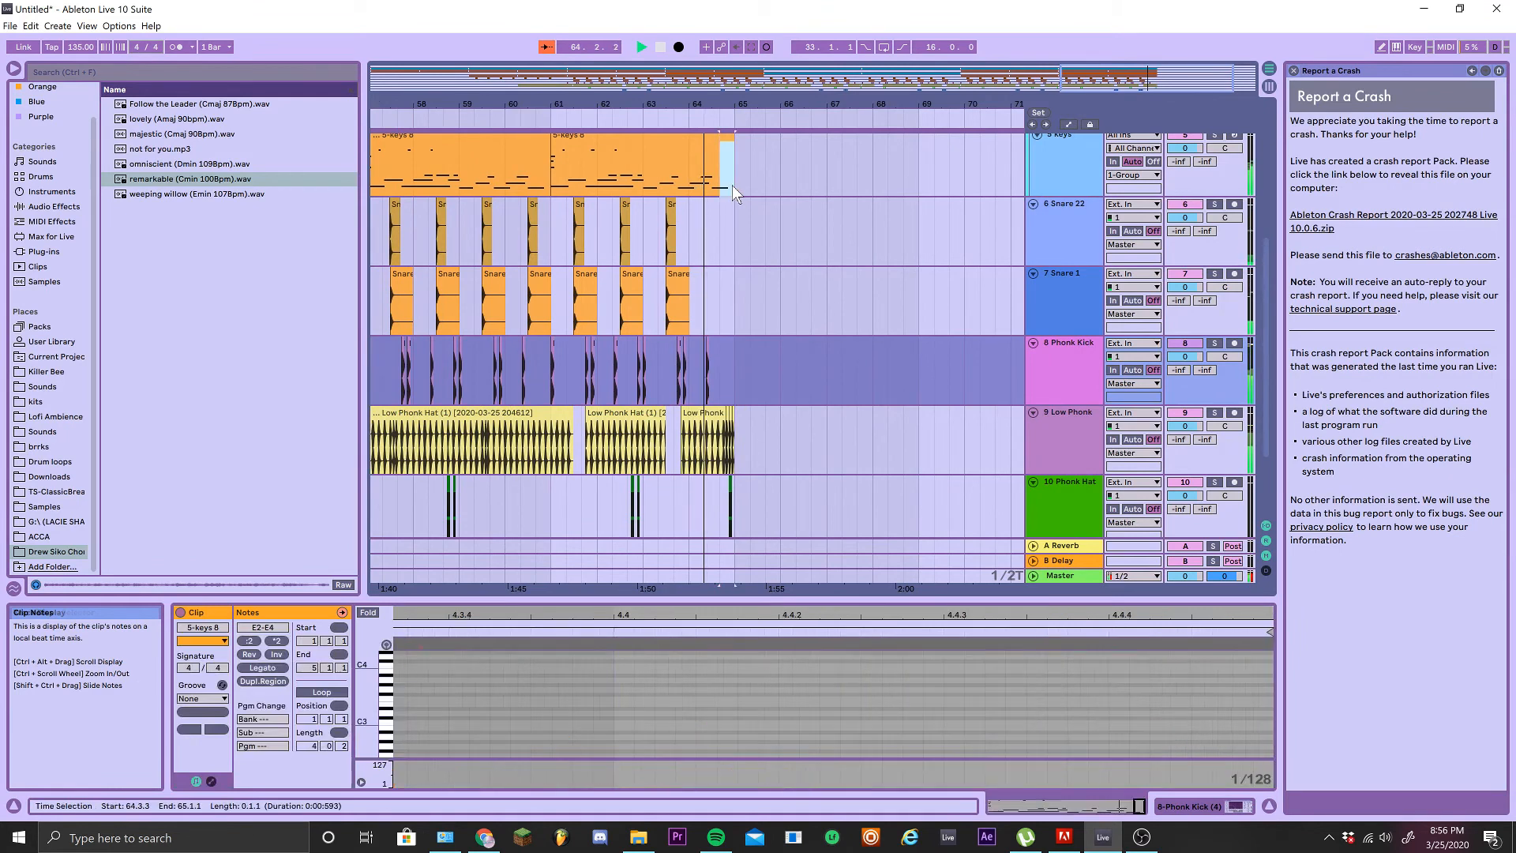
key("space")
Look over the arrangement from about bar 25 to its end, examining the keys, snare, kick and hi-hat tracks
left_click(1145, 841)
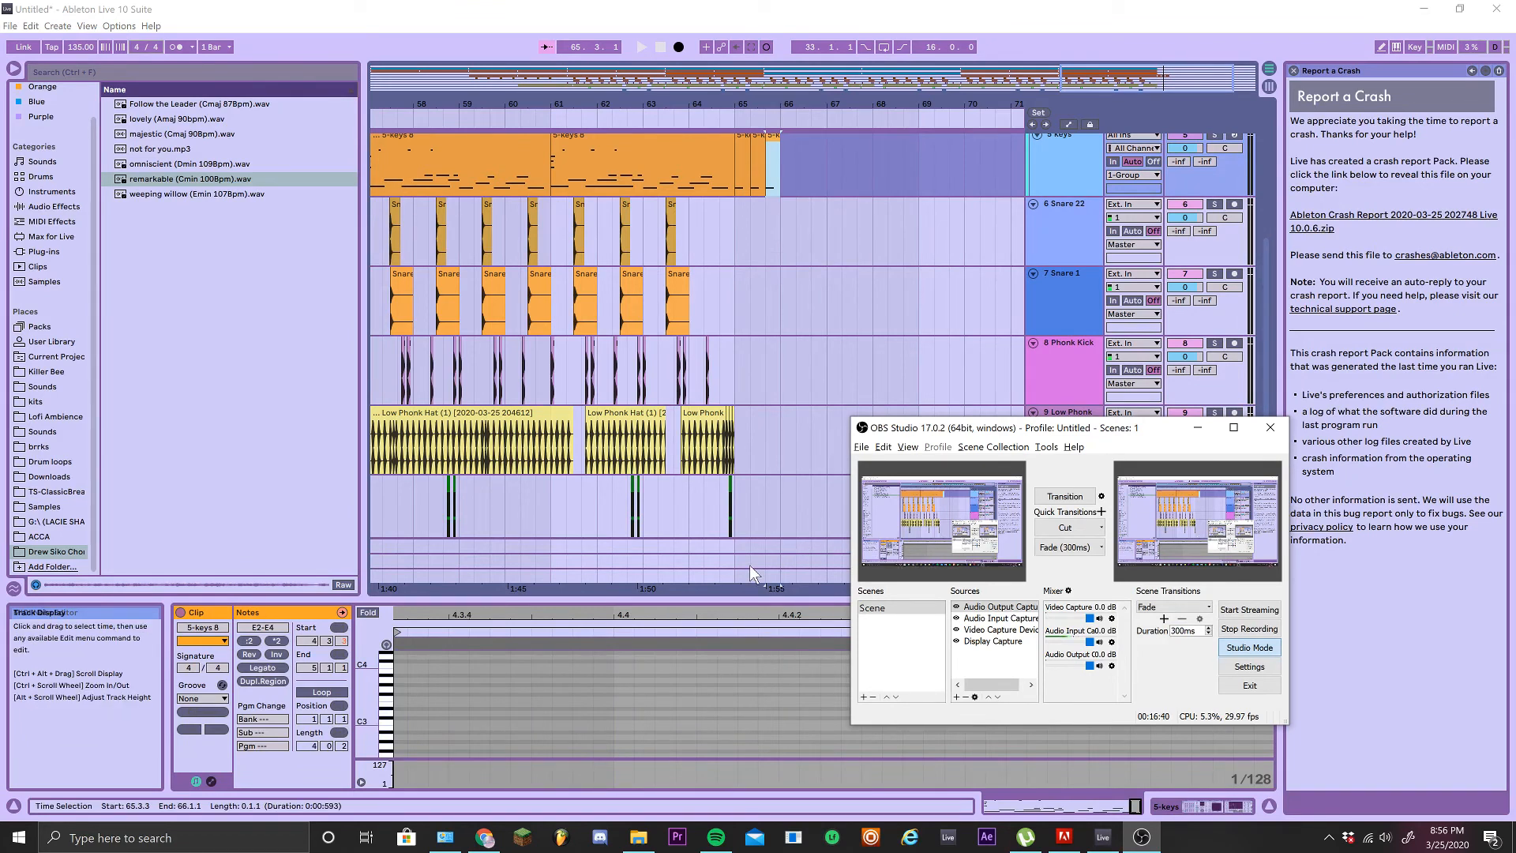
scroll(681, 493, "up", 2)
left_click_drag(681, 492, 808, 396)
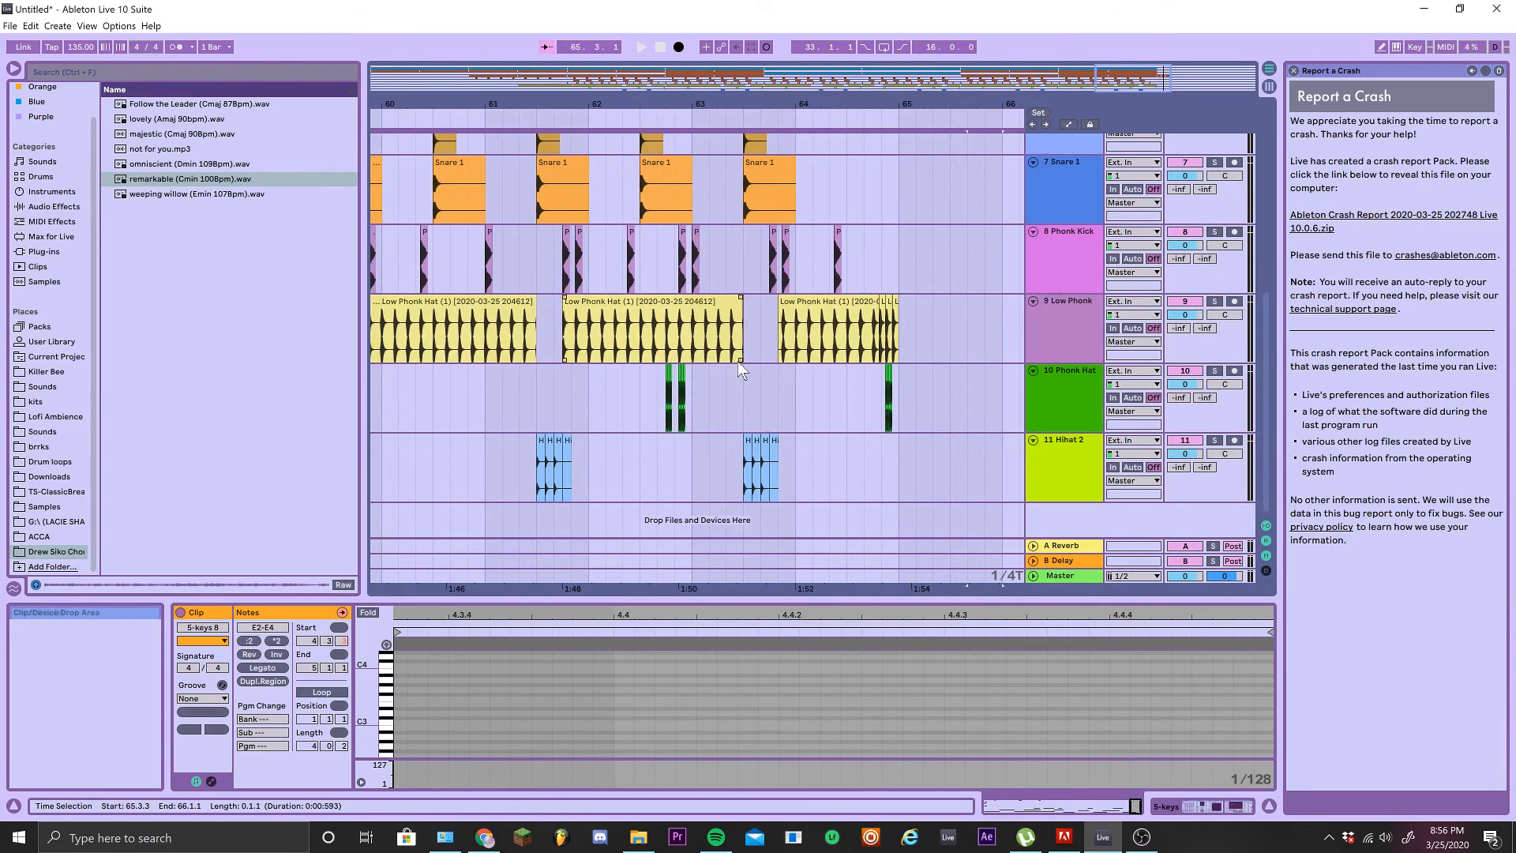
scroll(738, 364, "down", 2)
left_click_drag(641, 404, 514, 483)
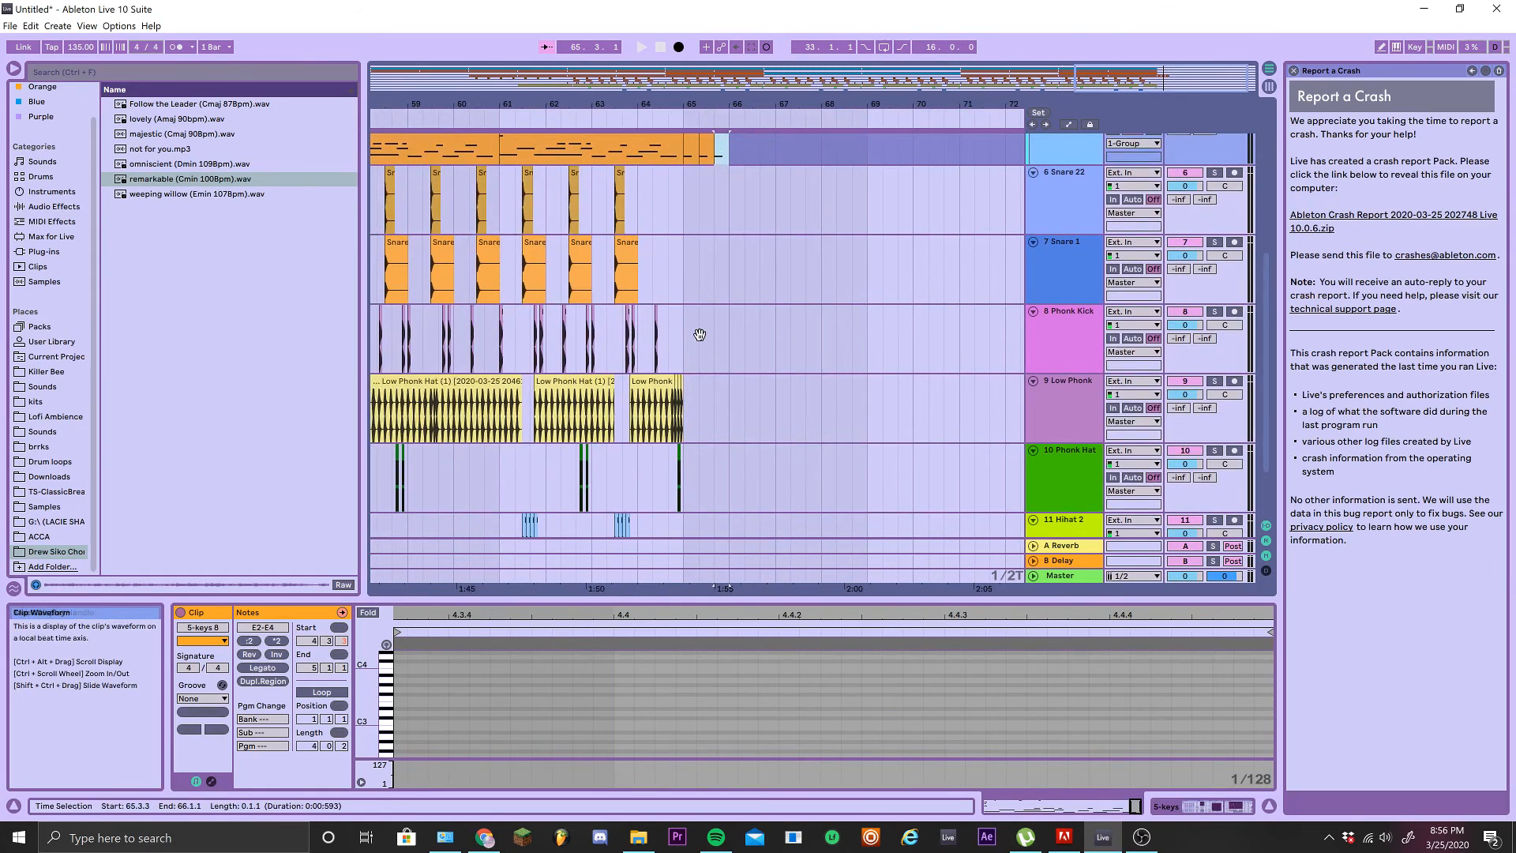
left_click_drag(700, 335, 681, 571)
left_click_drag(661, 294, 875, 730)
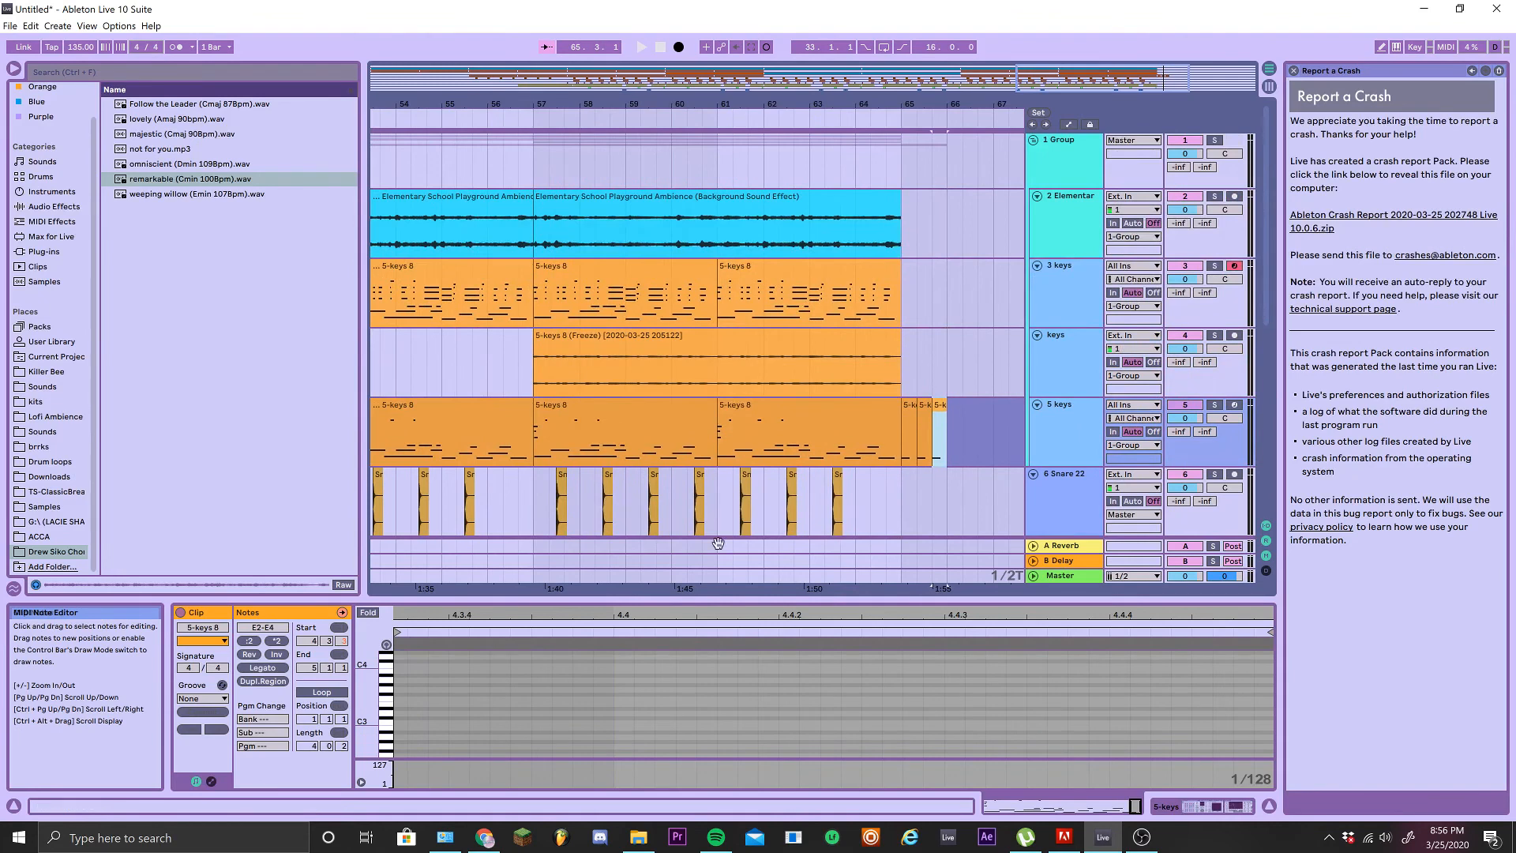
scroll(656, 504, "down", 2)
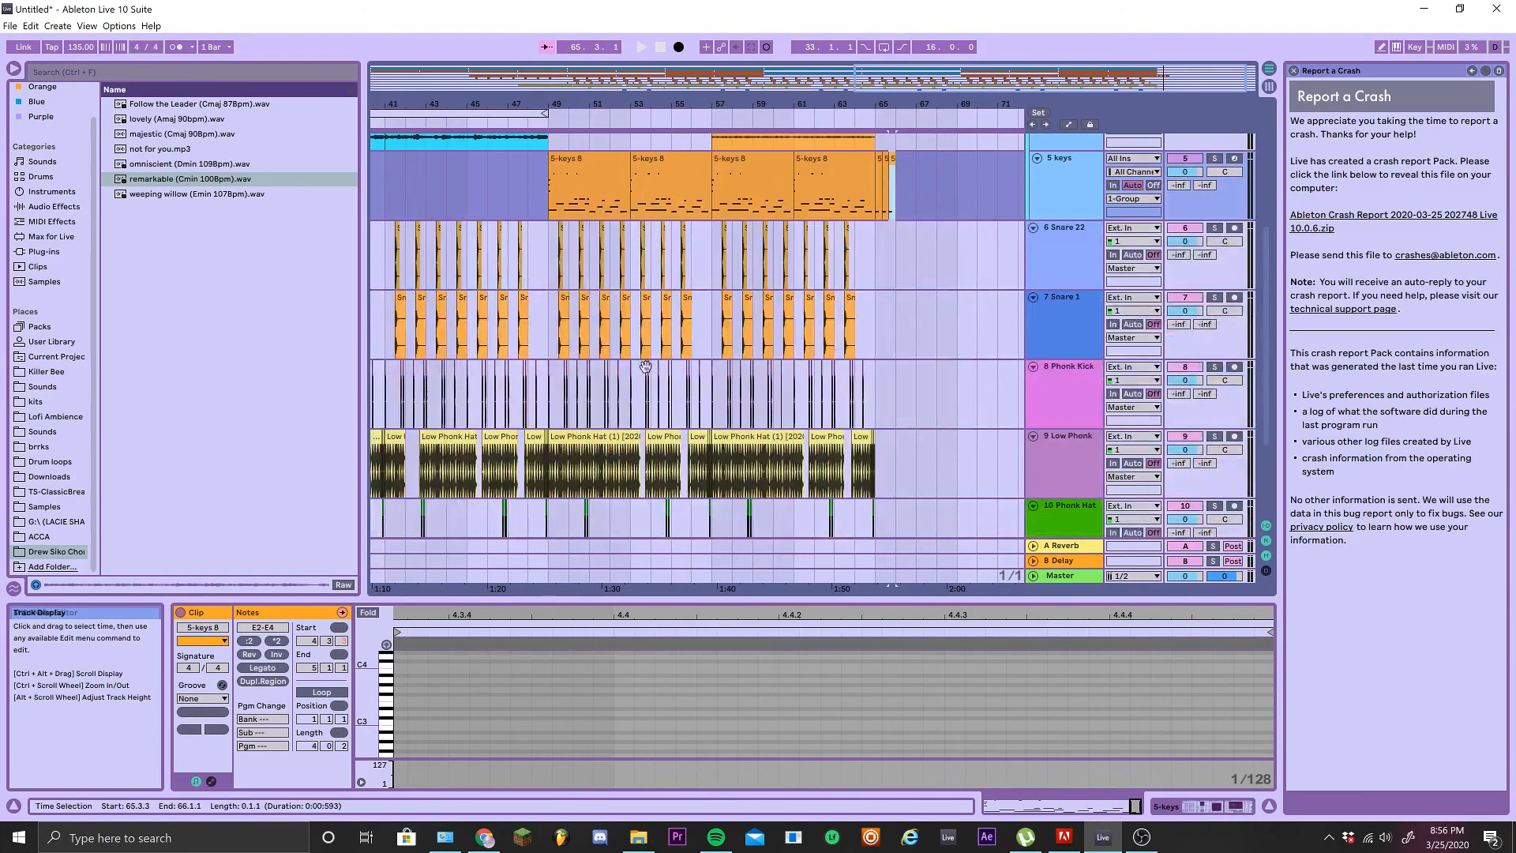
scroll(642, 412, "up", 2, "ctrl")
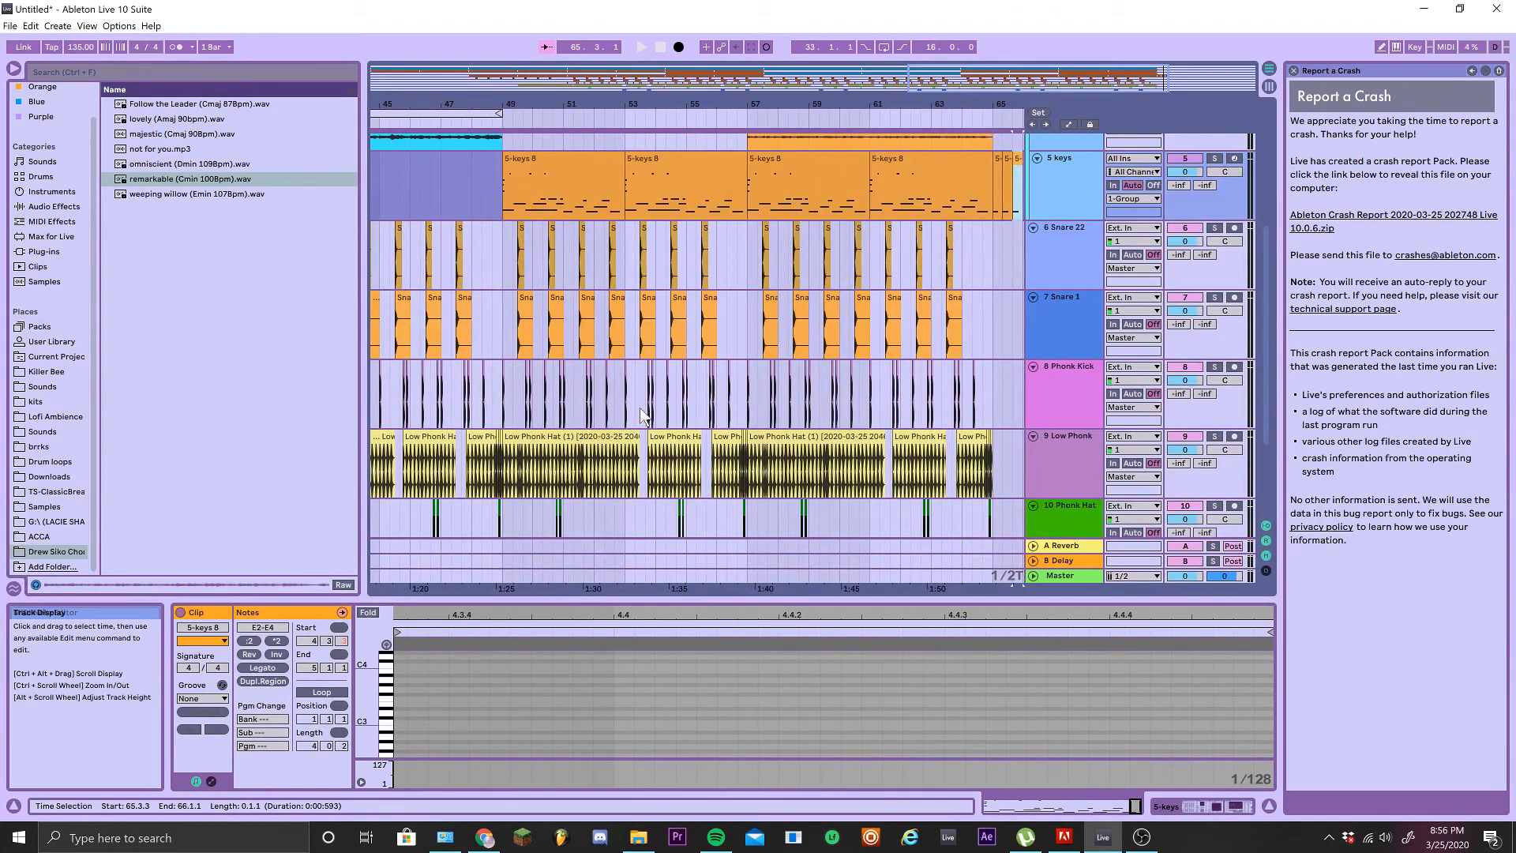
scroll(640, 412, "up", 3, "ctrl")
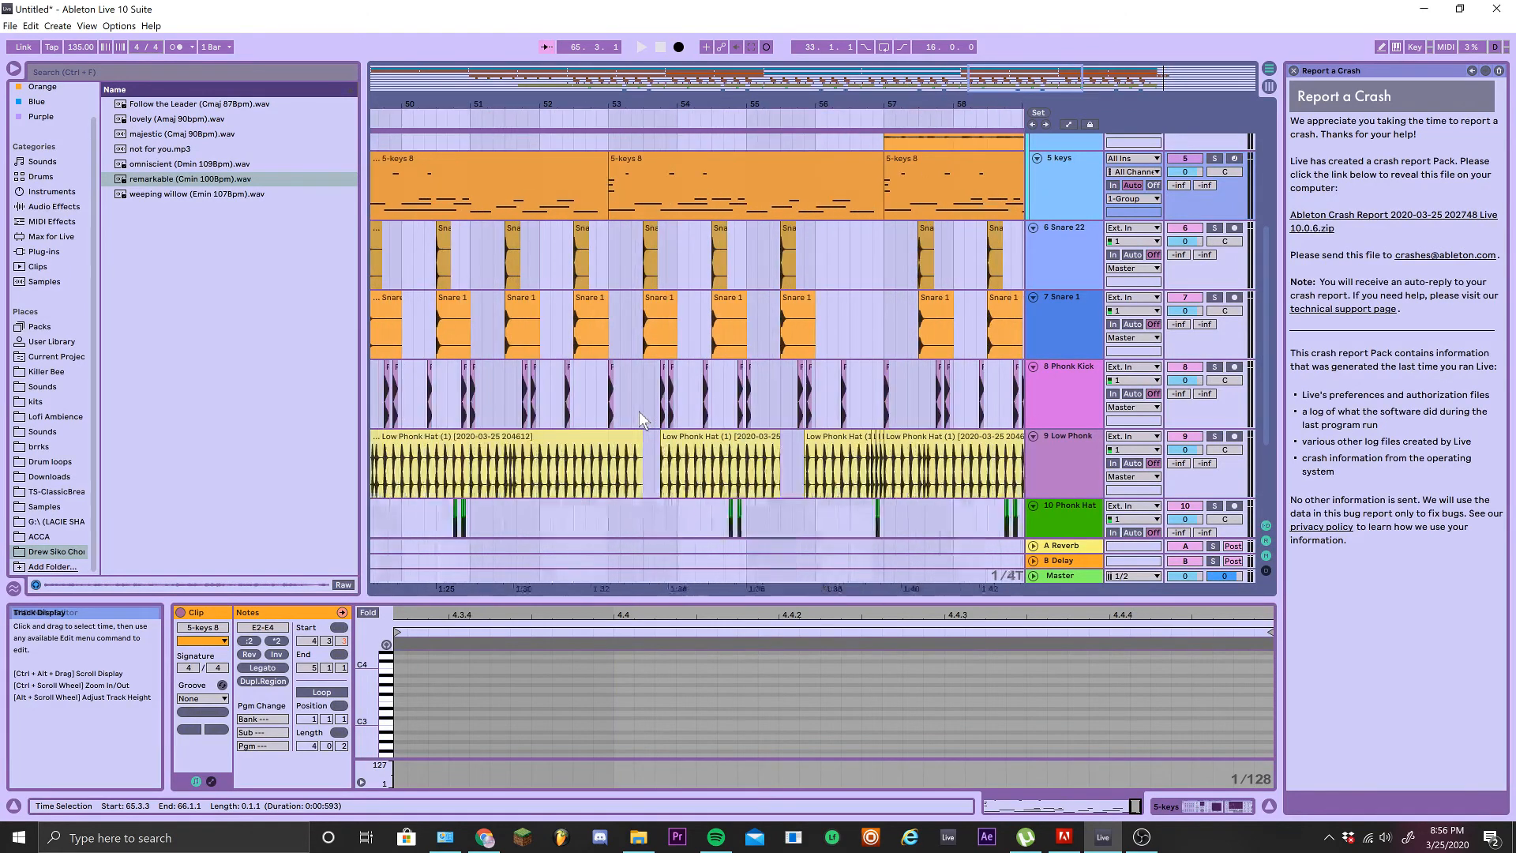
scroll(641, 425, "down", 5, "ctrl")
scroll(641, 430, "down", 2, "ctrl")
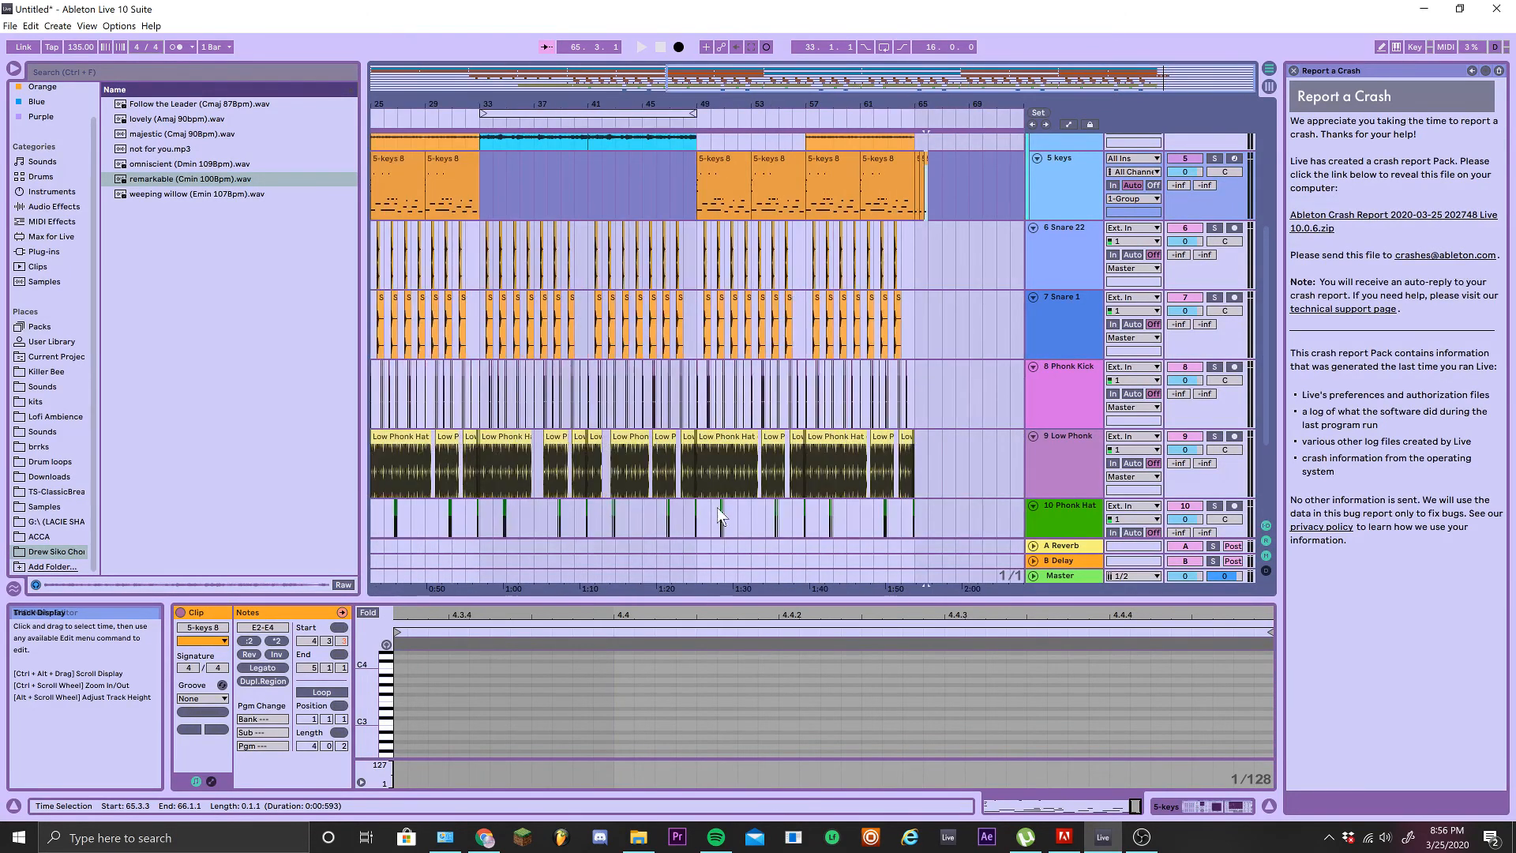
scroll(710, 371, "down", 3)
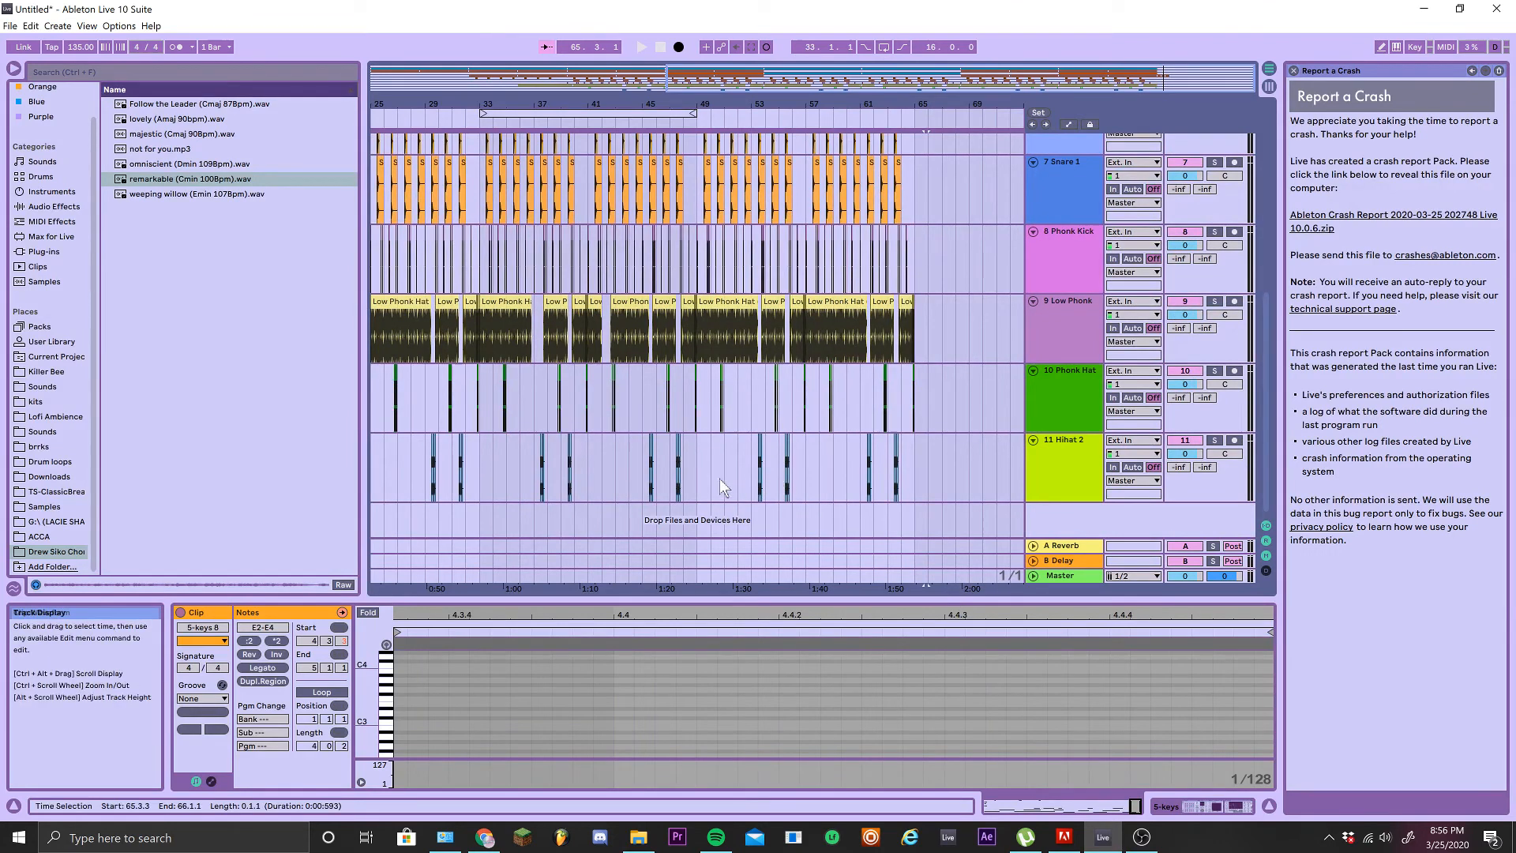
scroll(627, 477, "down", 3, "ctrl")
left_click(513, 455)
scroll(689, 480, "up", 3, "ctrl")
left_click_drag(598, 454, 410, 402, "ctrl+alt")
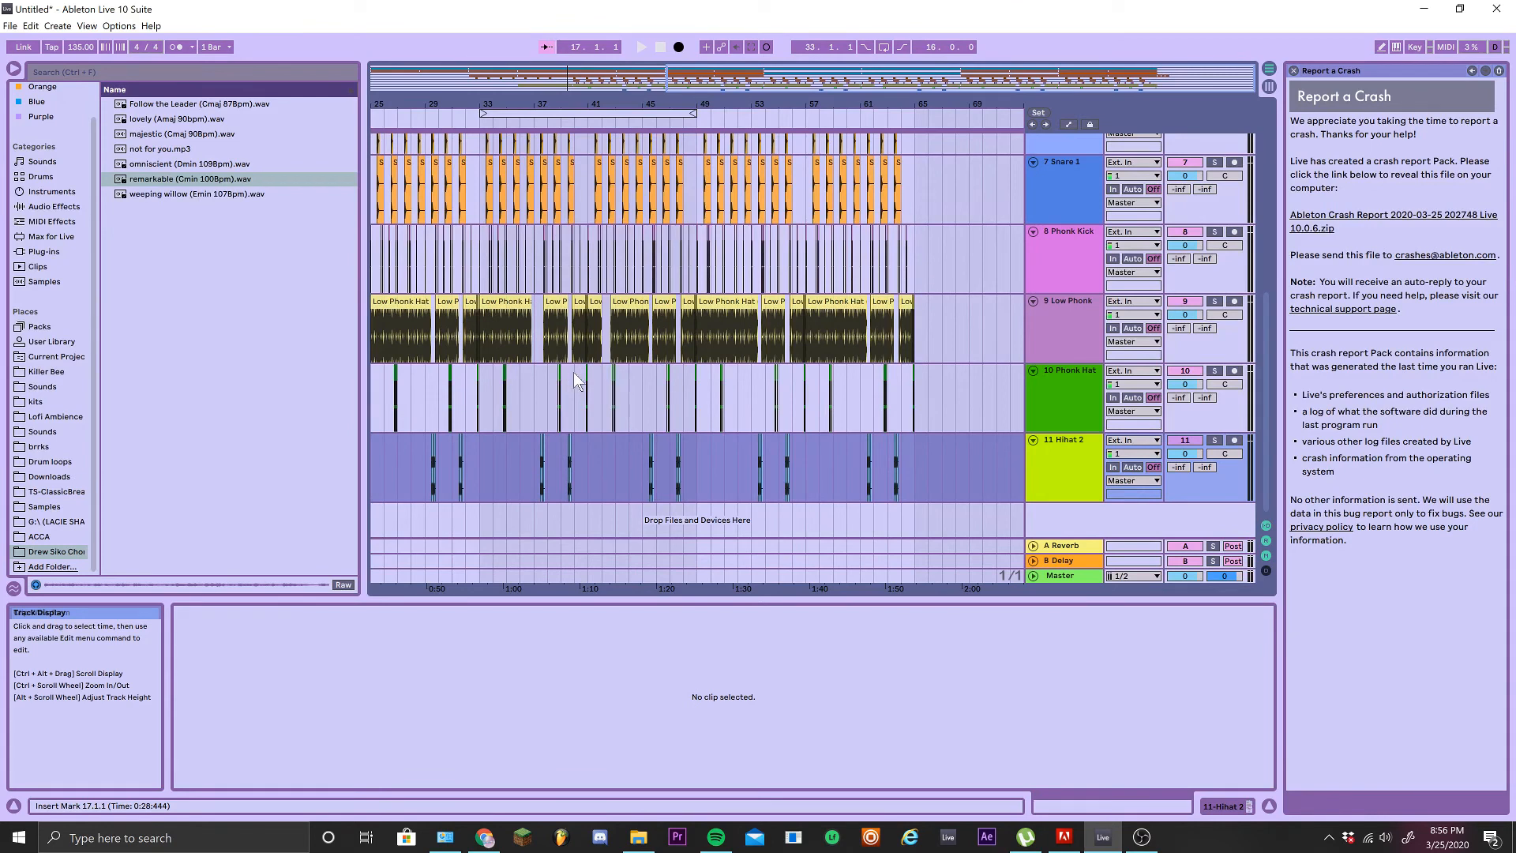
scroll(678, 470, "up", 3, "ctrl")
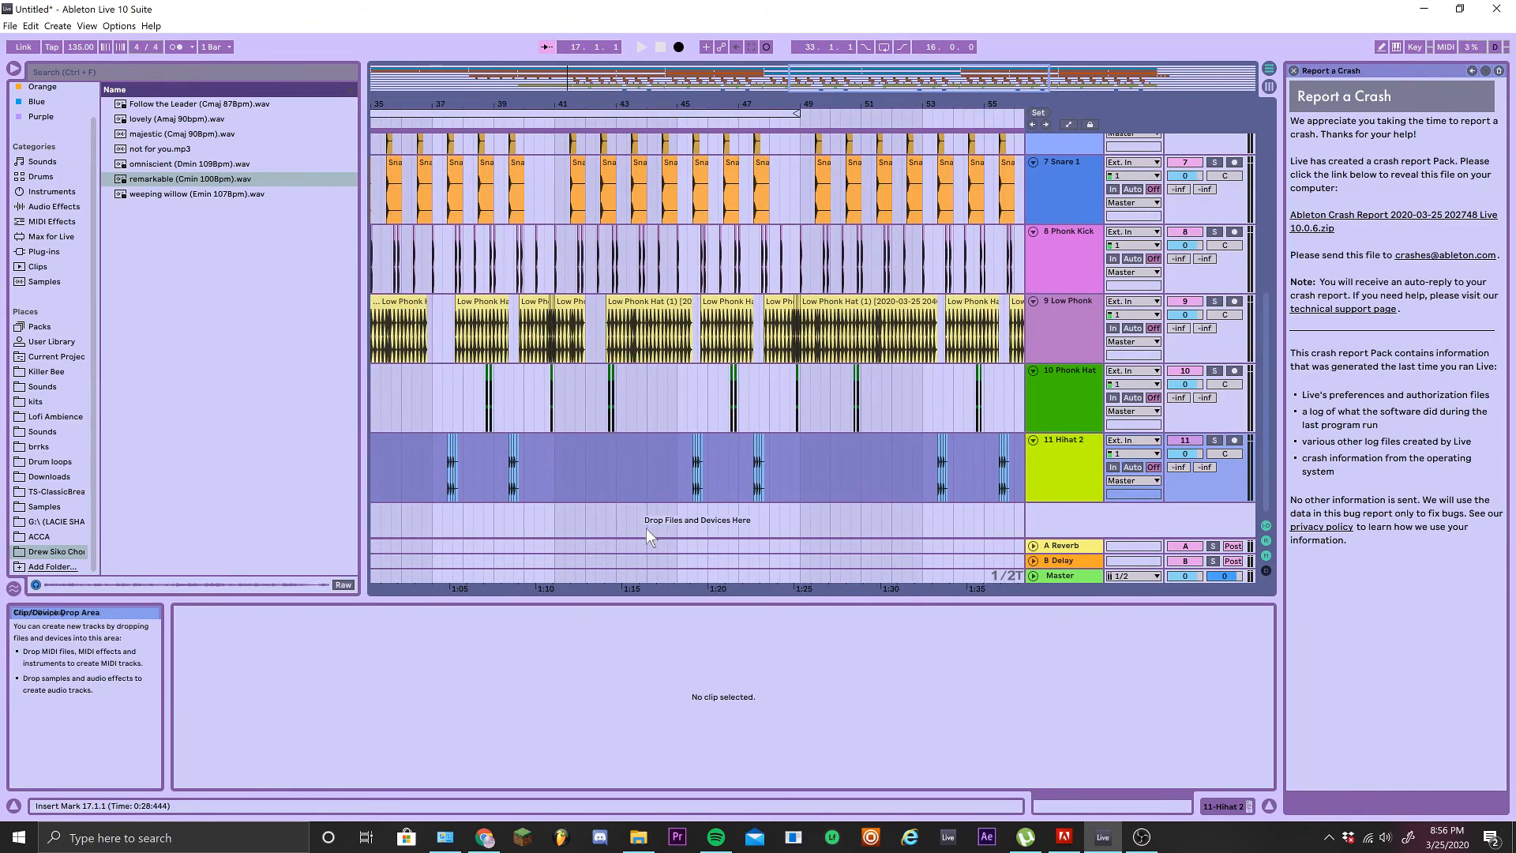
scroll(687, 490, "up", 2, "ctrl")
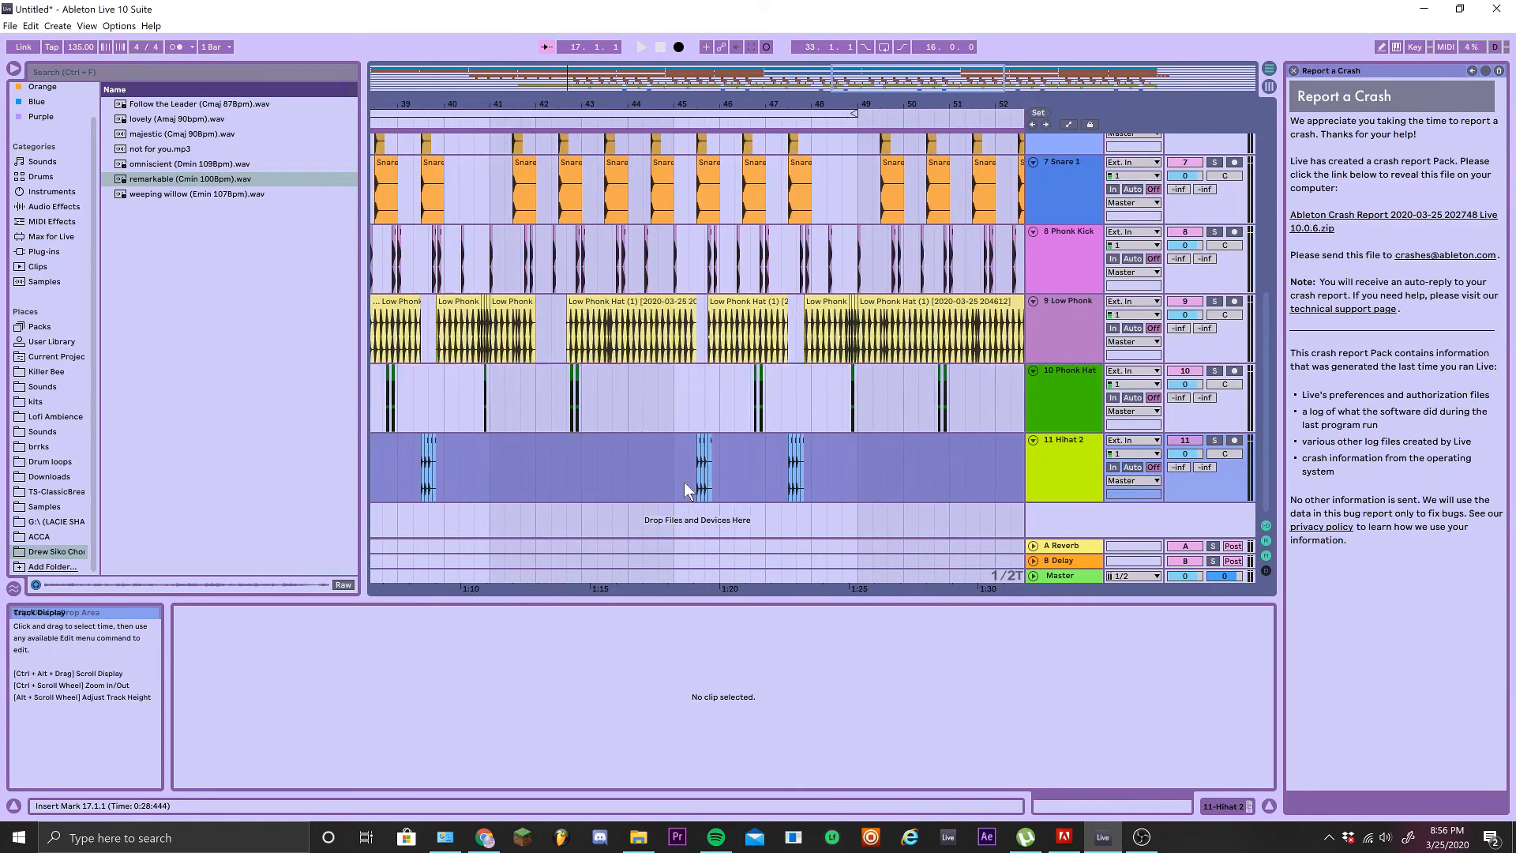
scroll(677, 478, "down", 5, "ctrl")
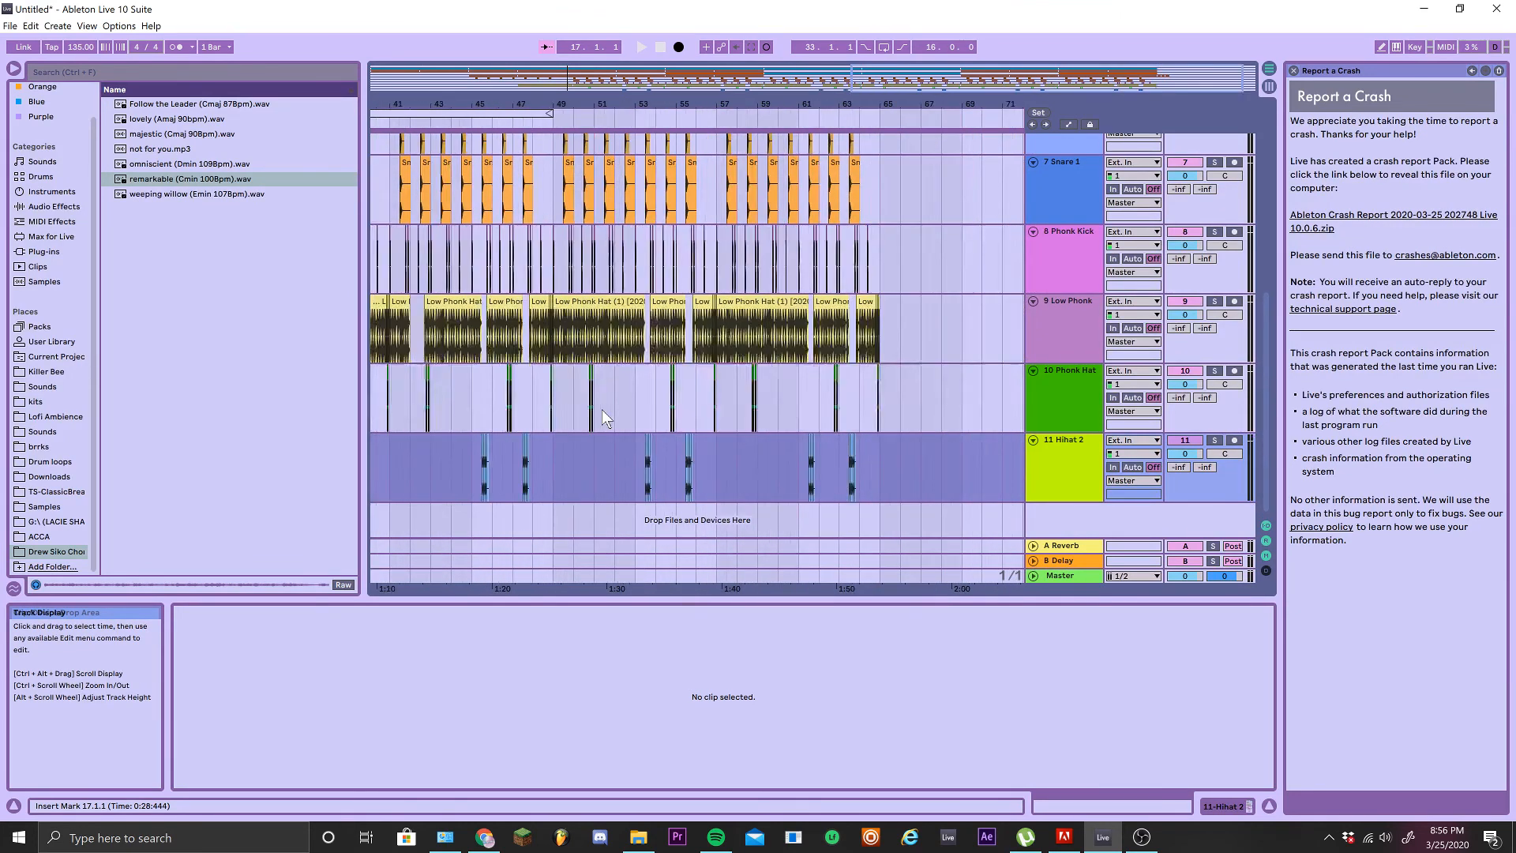
scroll(628, 415, "up", 6)
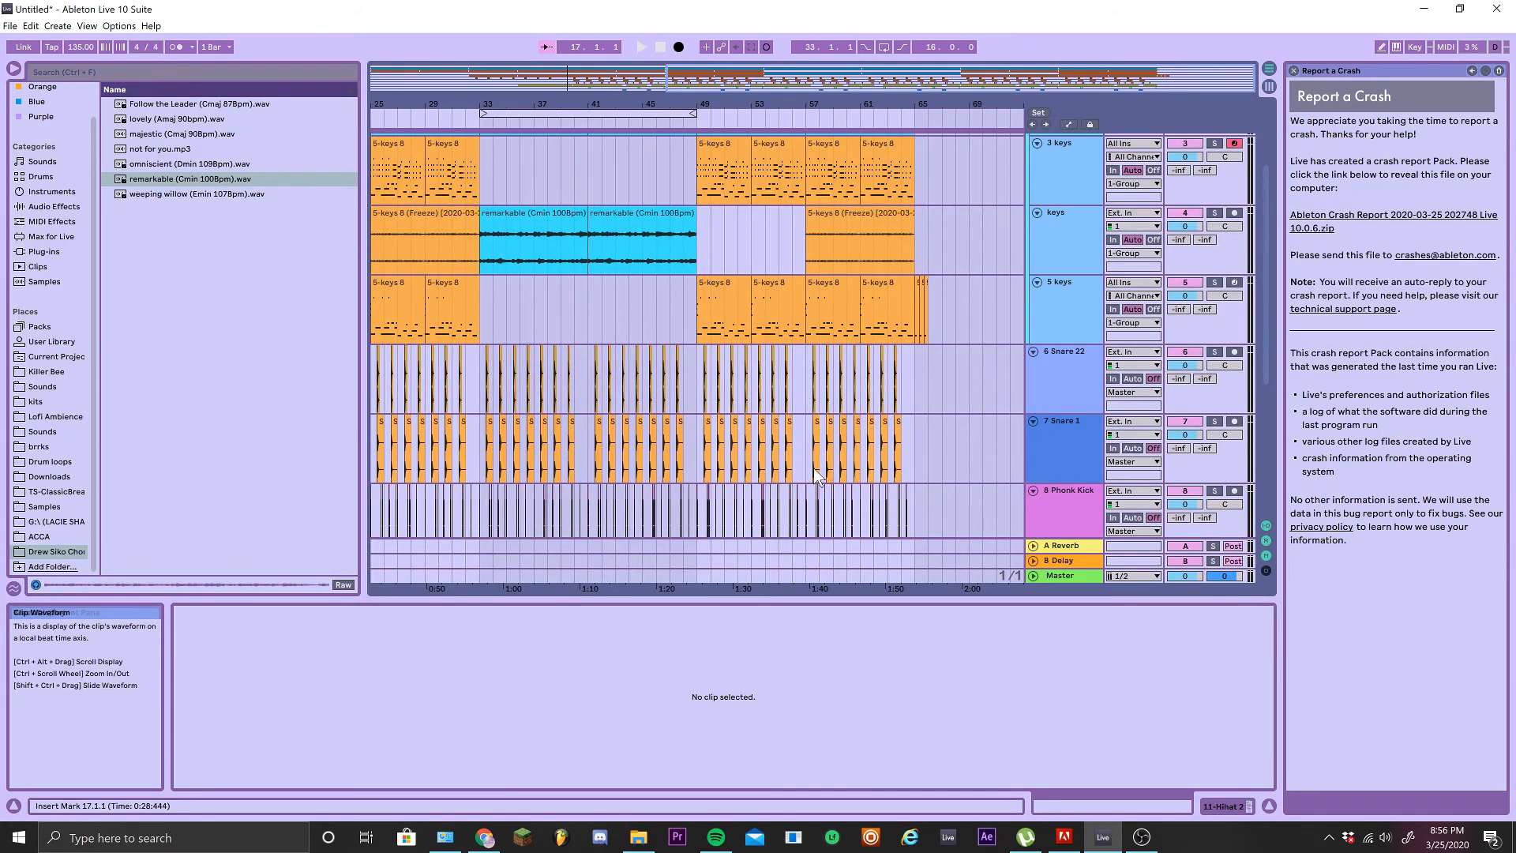
Switch to Spotify, search for the producer's artist name and open the matching artist profile
left_click(716, 837)
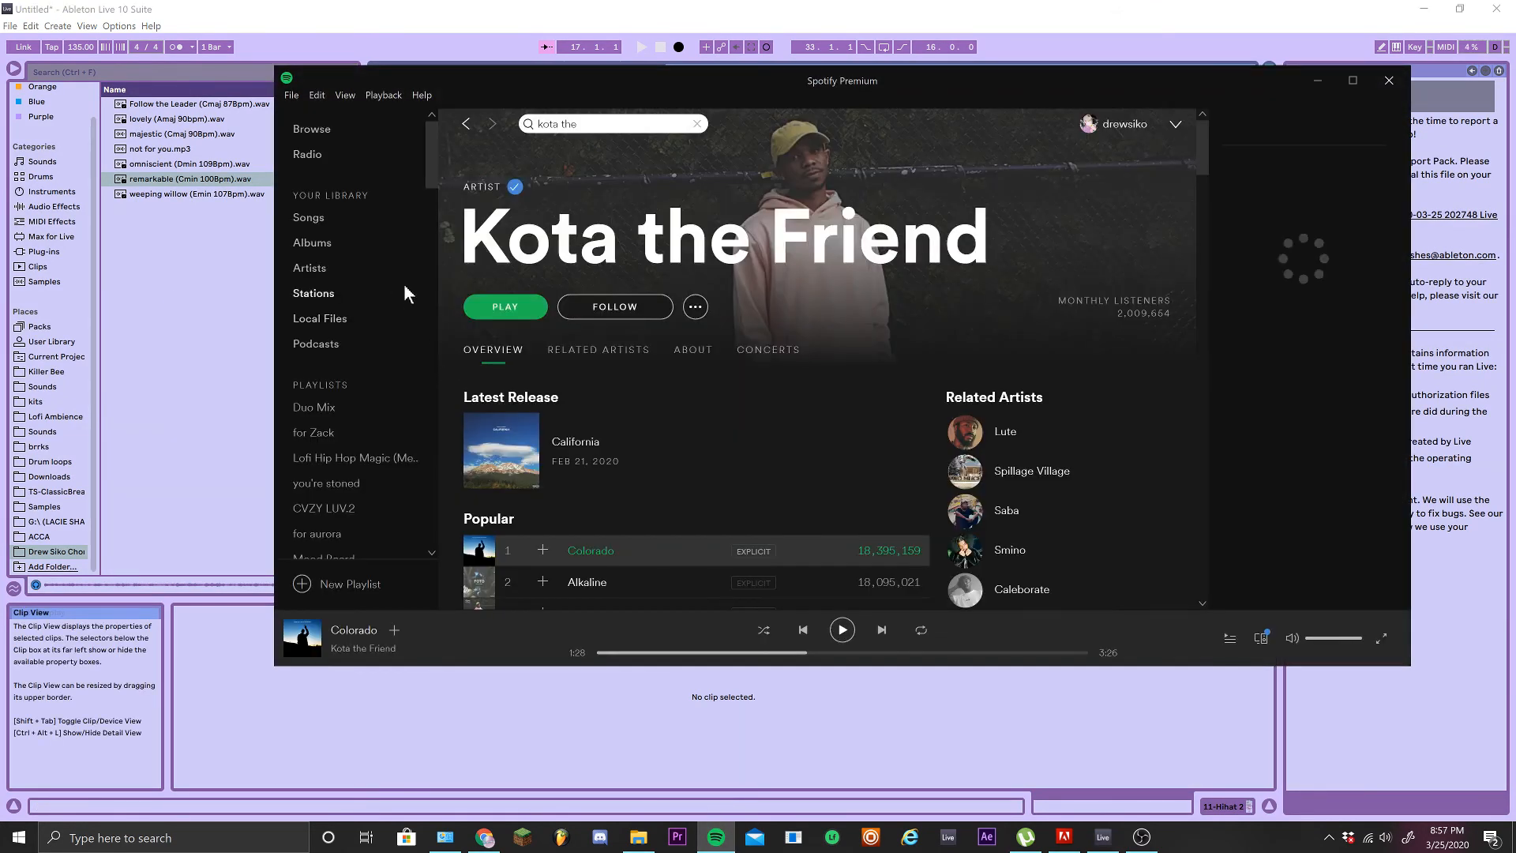
scroll(778, 500, "down", 2)
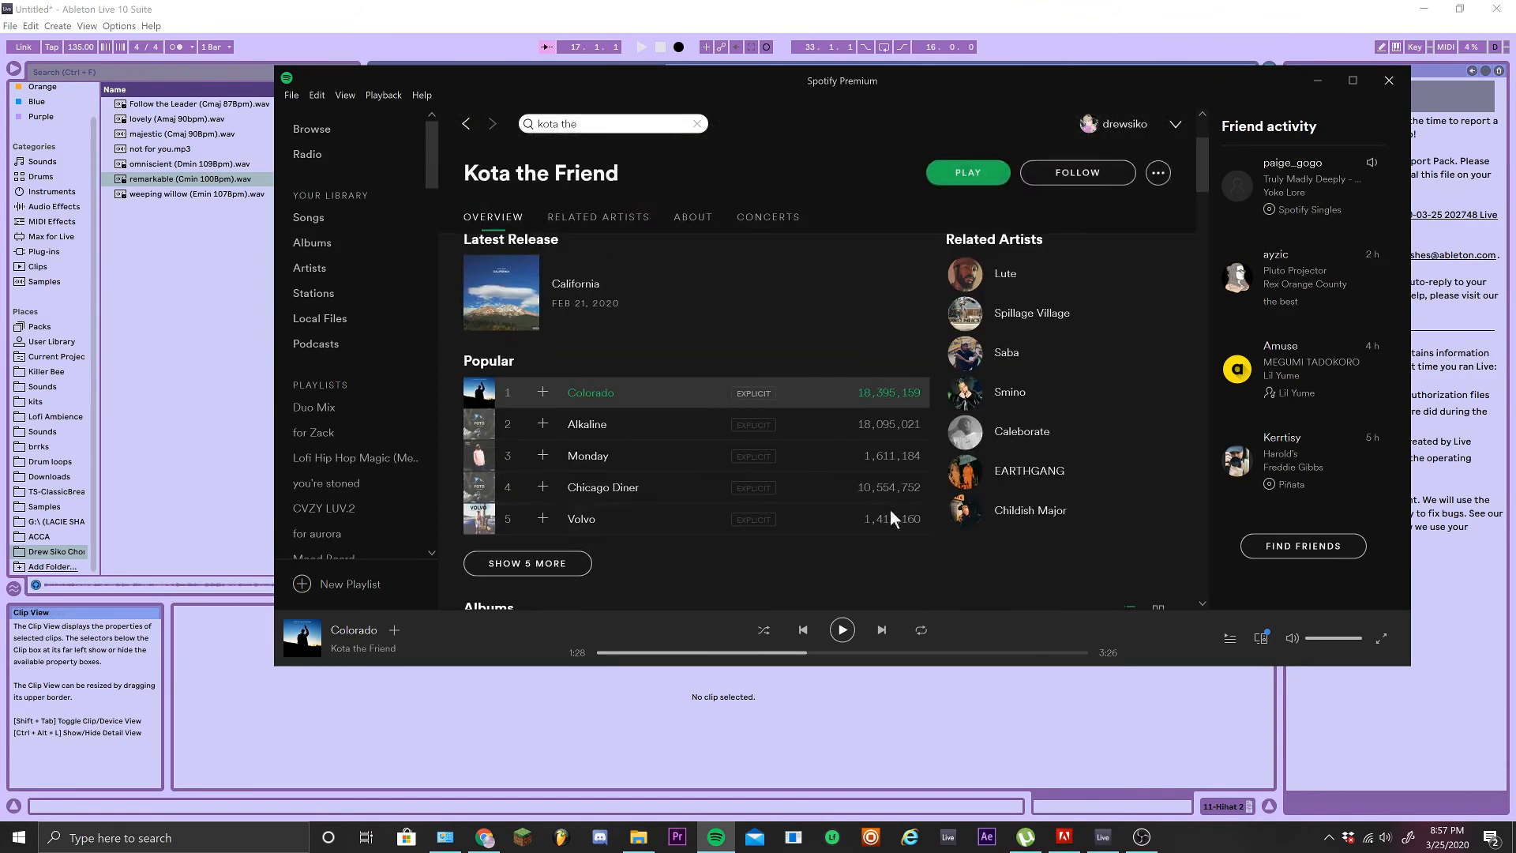
scroll(552, 386, "up", 2)
left_click_drag(583, 124, 428, 140)
type("drew")
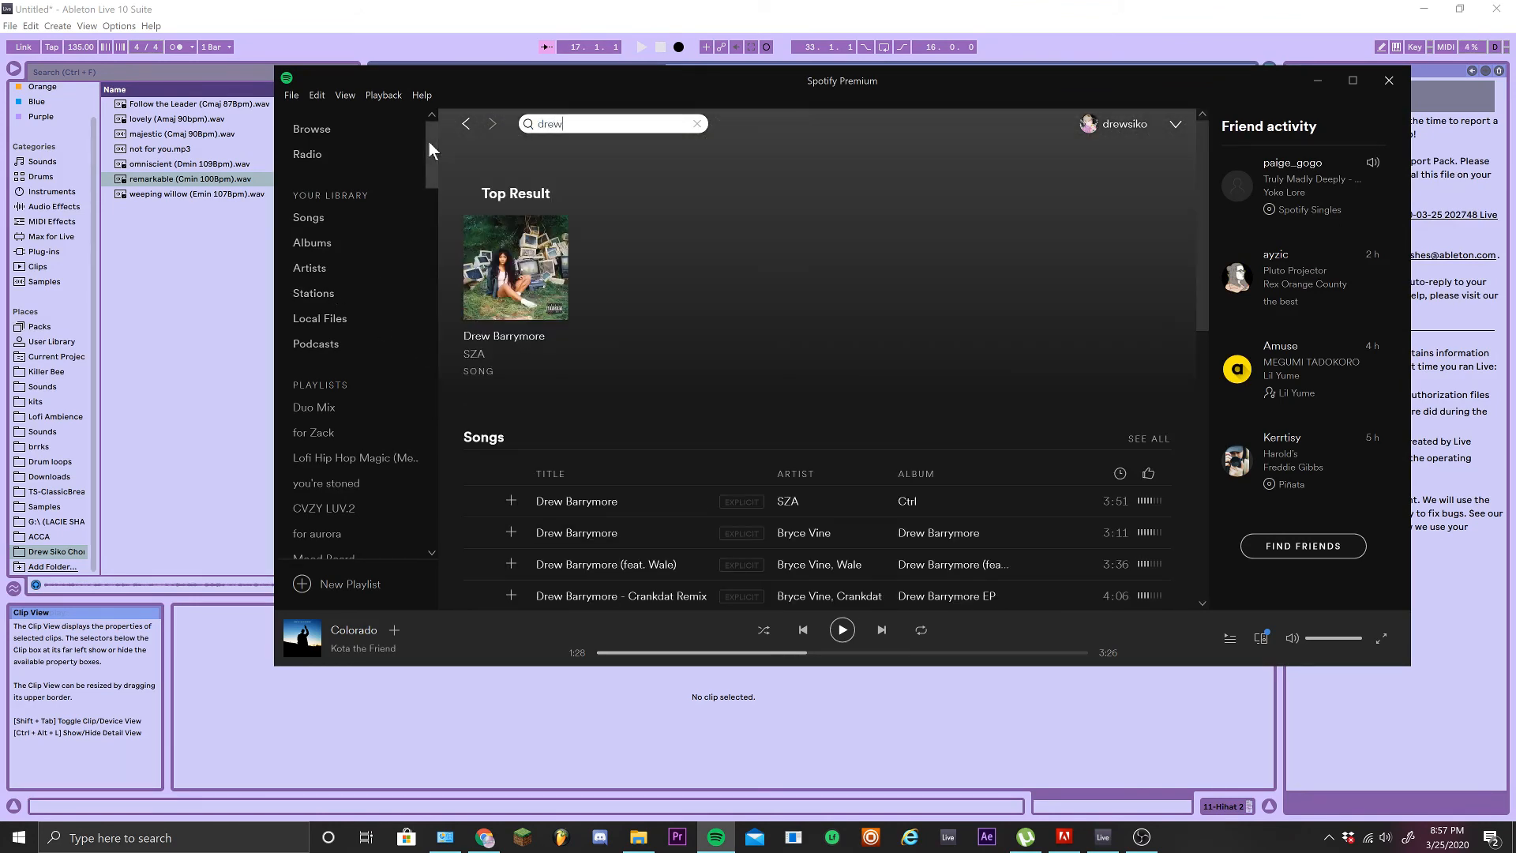
type(" siko")
left_click(540, 302)
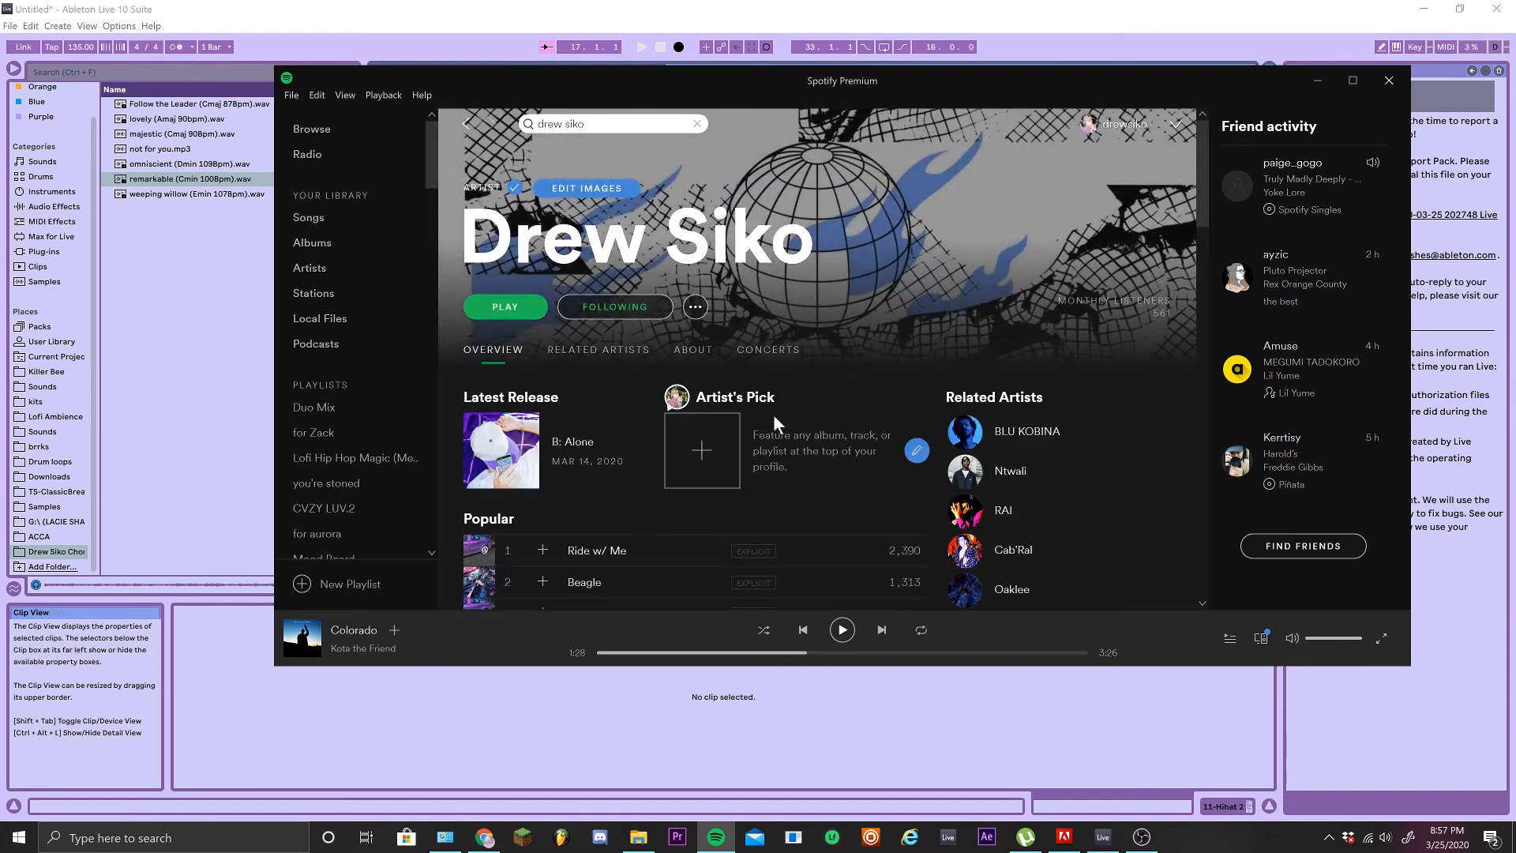
Examine the popular songs and releases on the artist profile, and close Spotify
scroll(782, 419, "down", 4)
scroll(634, 332, "up", 2)
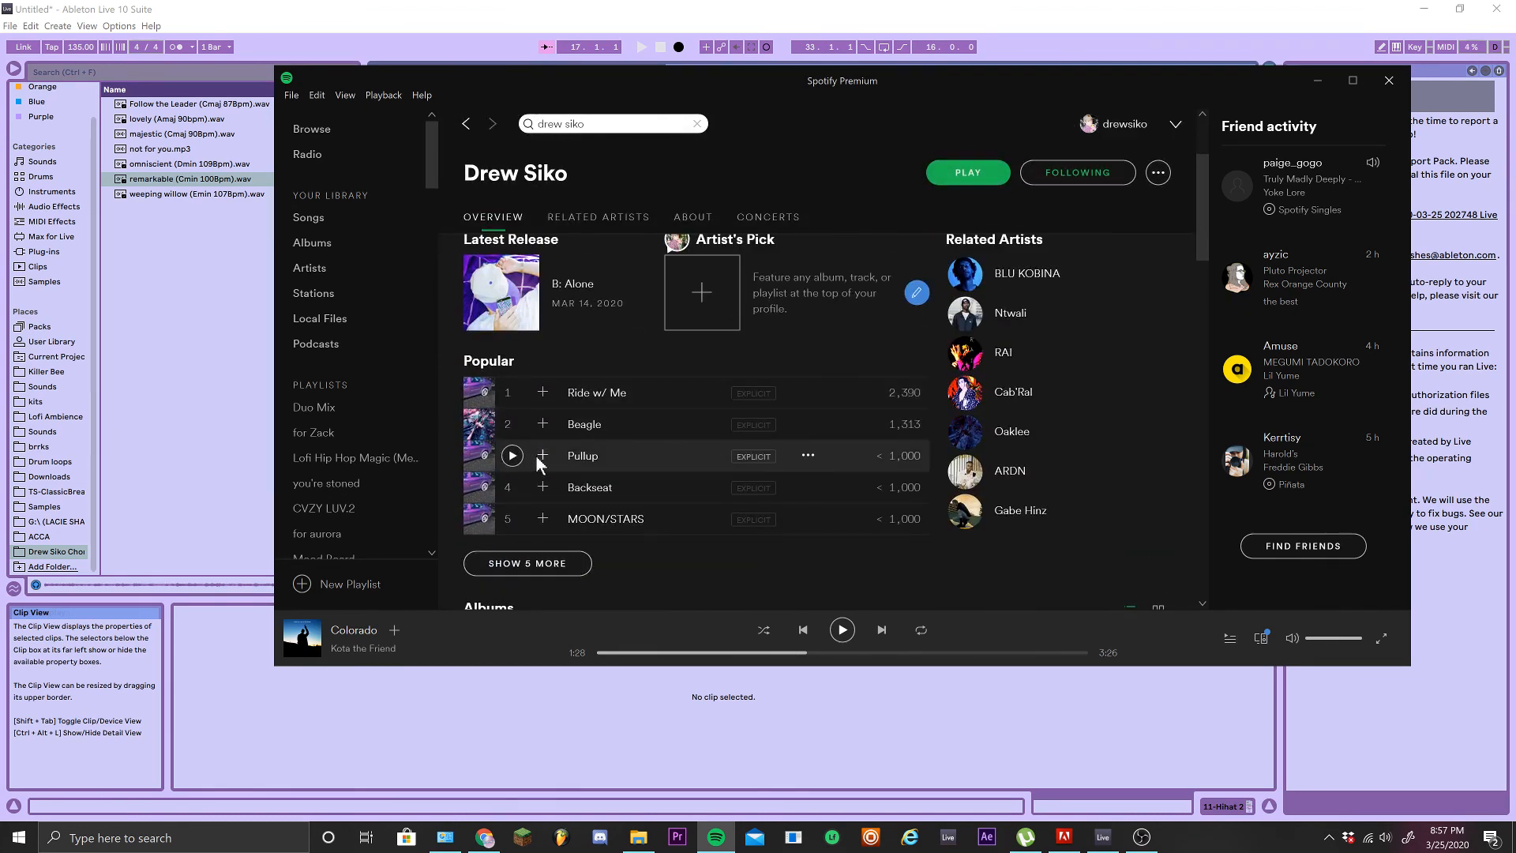
scroll(509, 442, "down", 8)
scroll(562, 428, "down", 3)
scroll(585, 461, "up", 10)
scroll(587, 474, "up", 4)
scroll(608, 497, "down", 2)
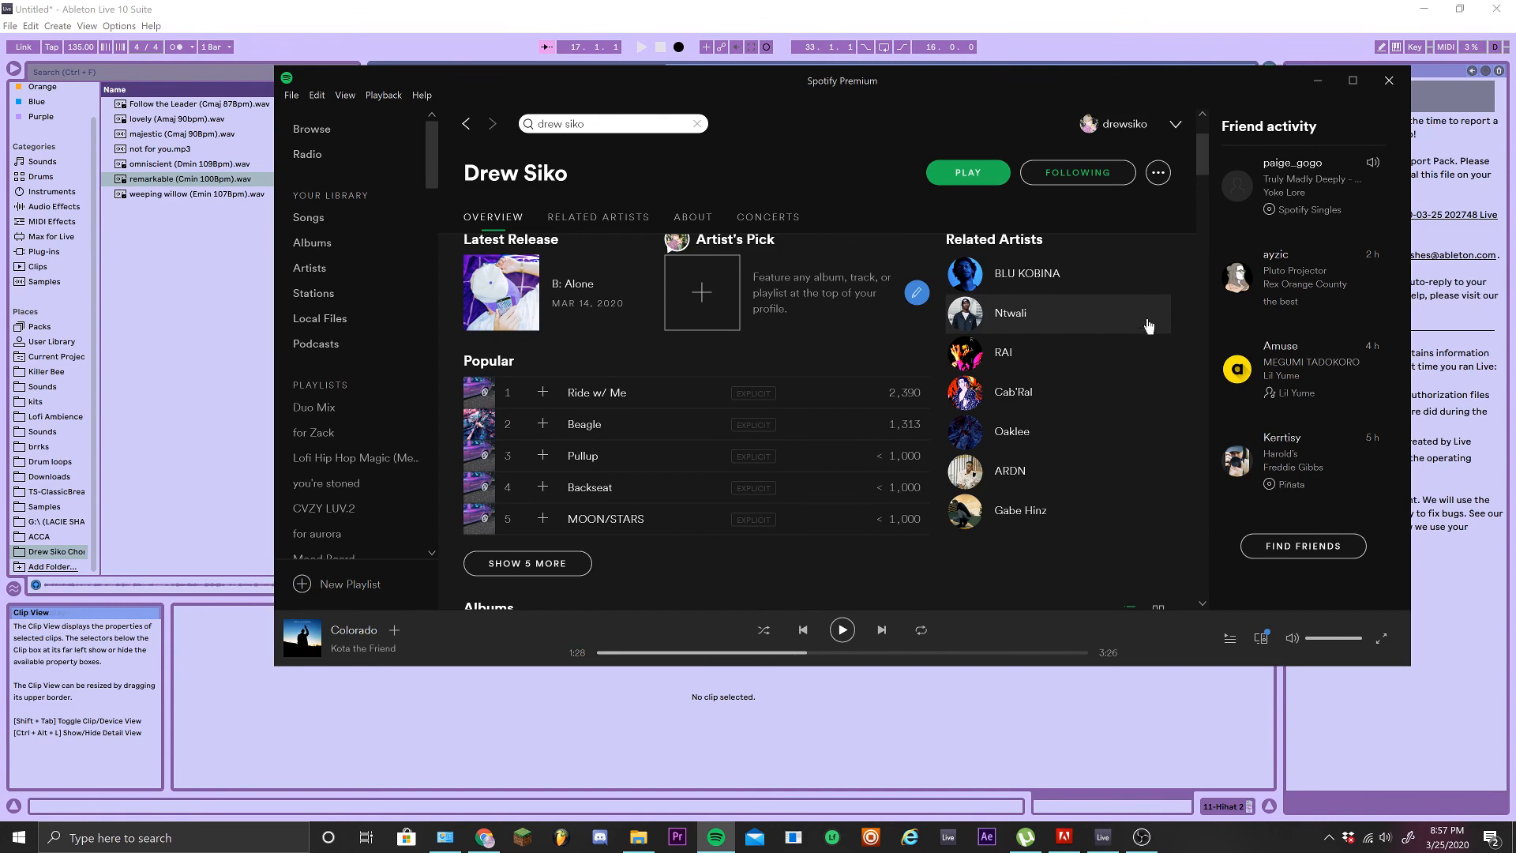
left_click(1389, 80)
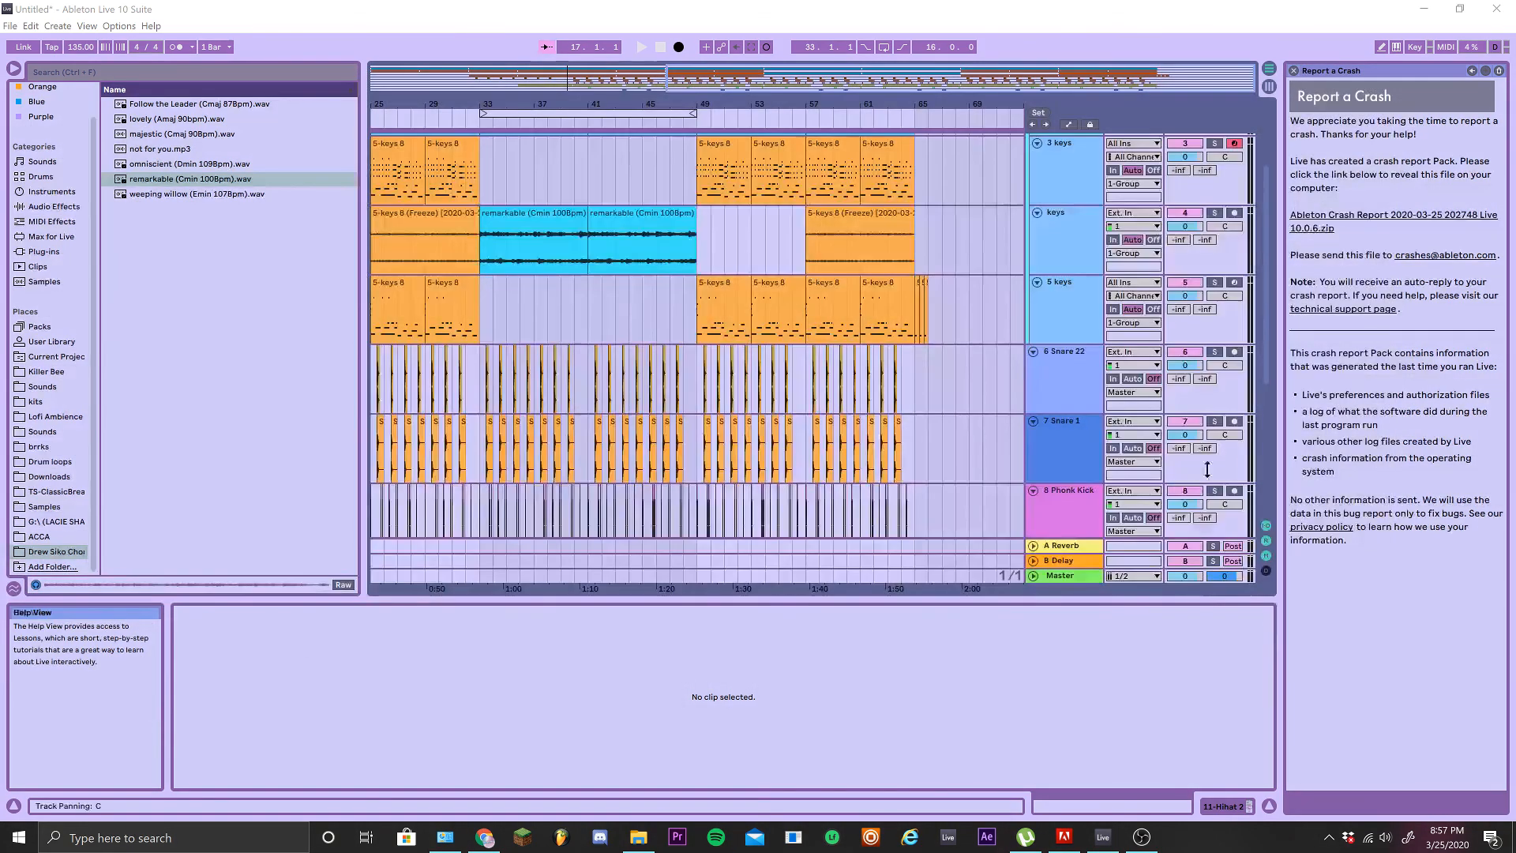
left_click(1142, 838)
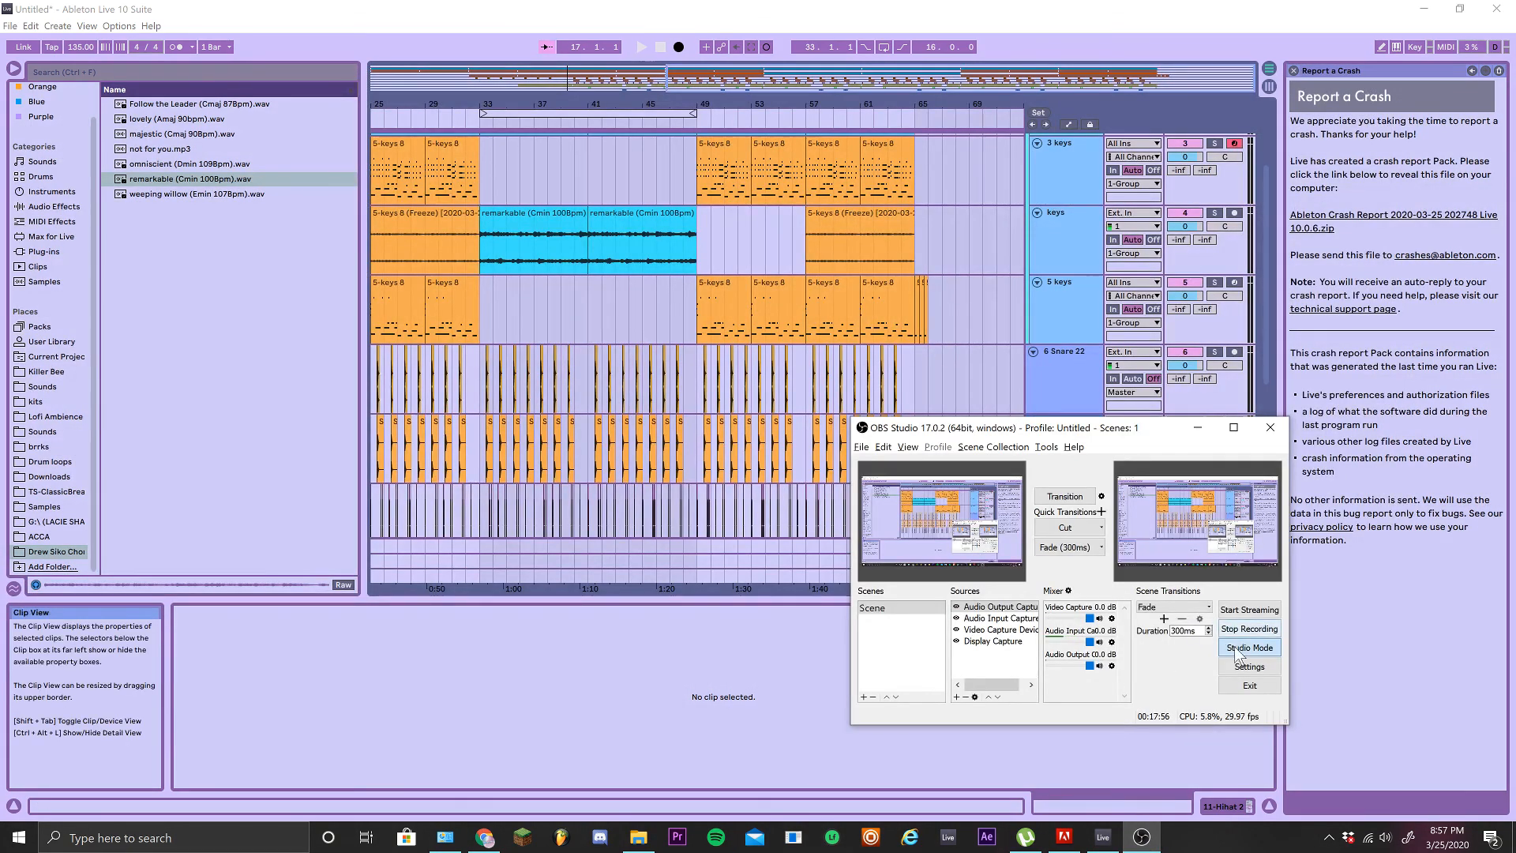